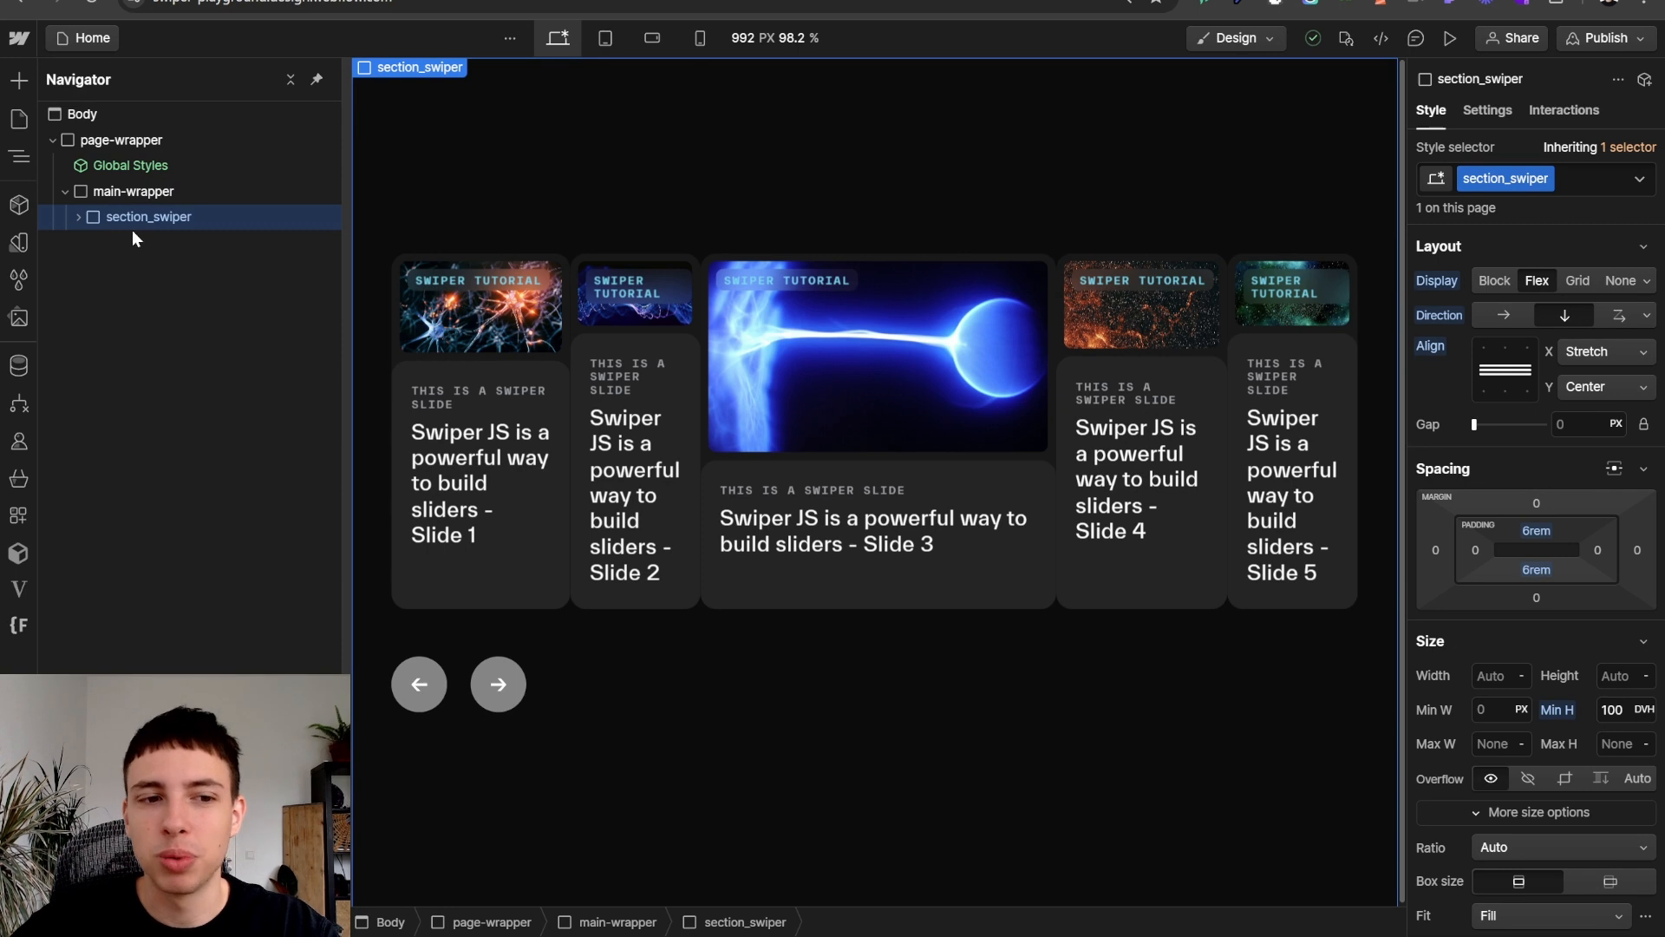
- Insert a div block between the two arrows inside the swiper-navigation element of section_swiper
click(77, 218)
click(149, 267)
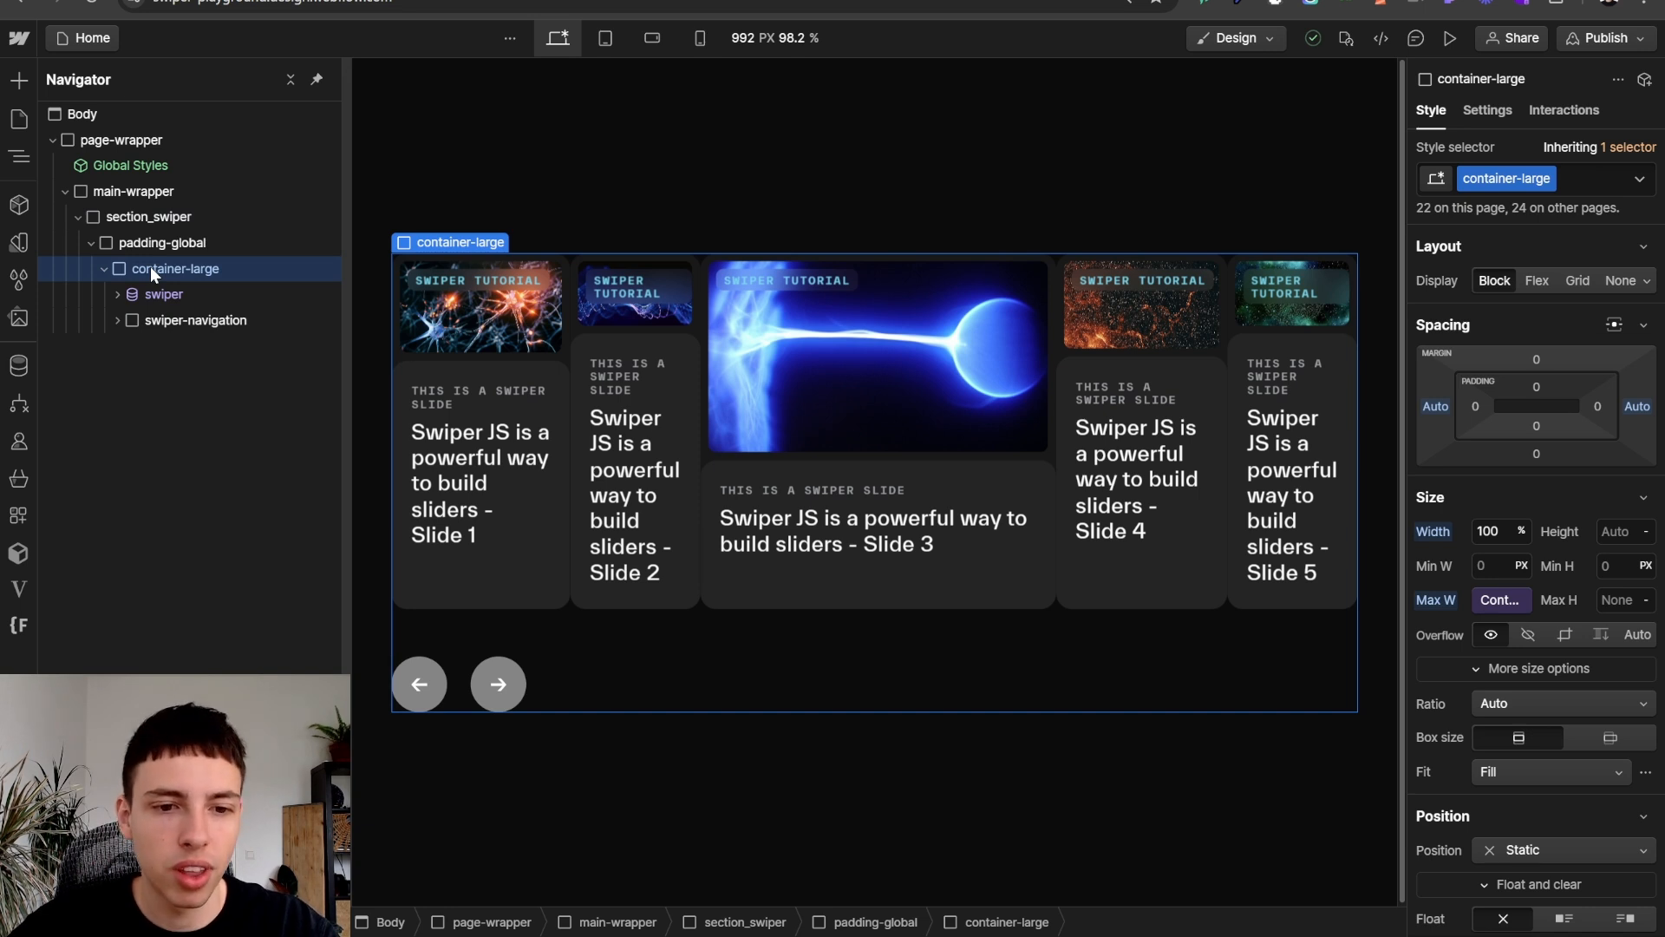
click(163, 318)
click(118, 320)
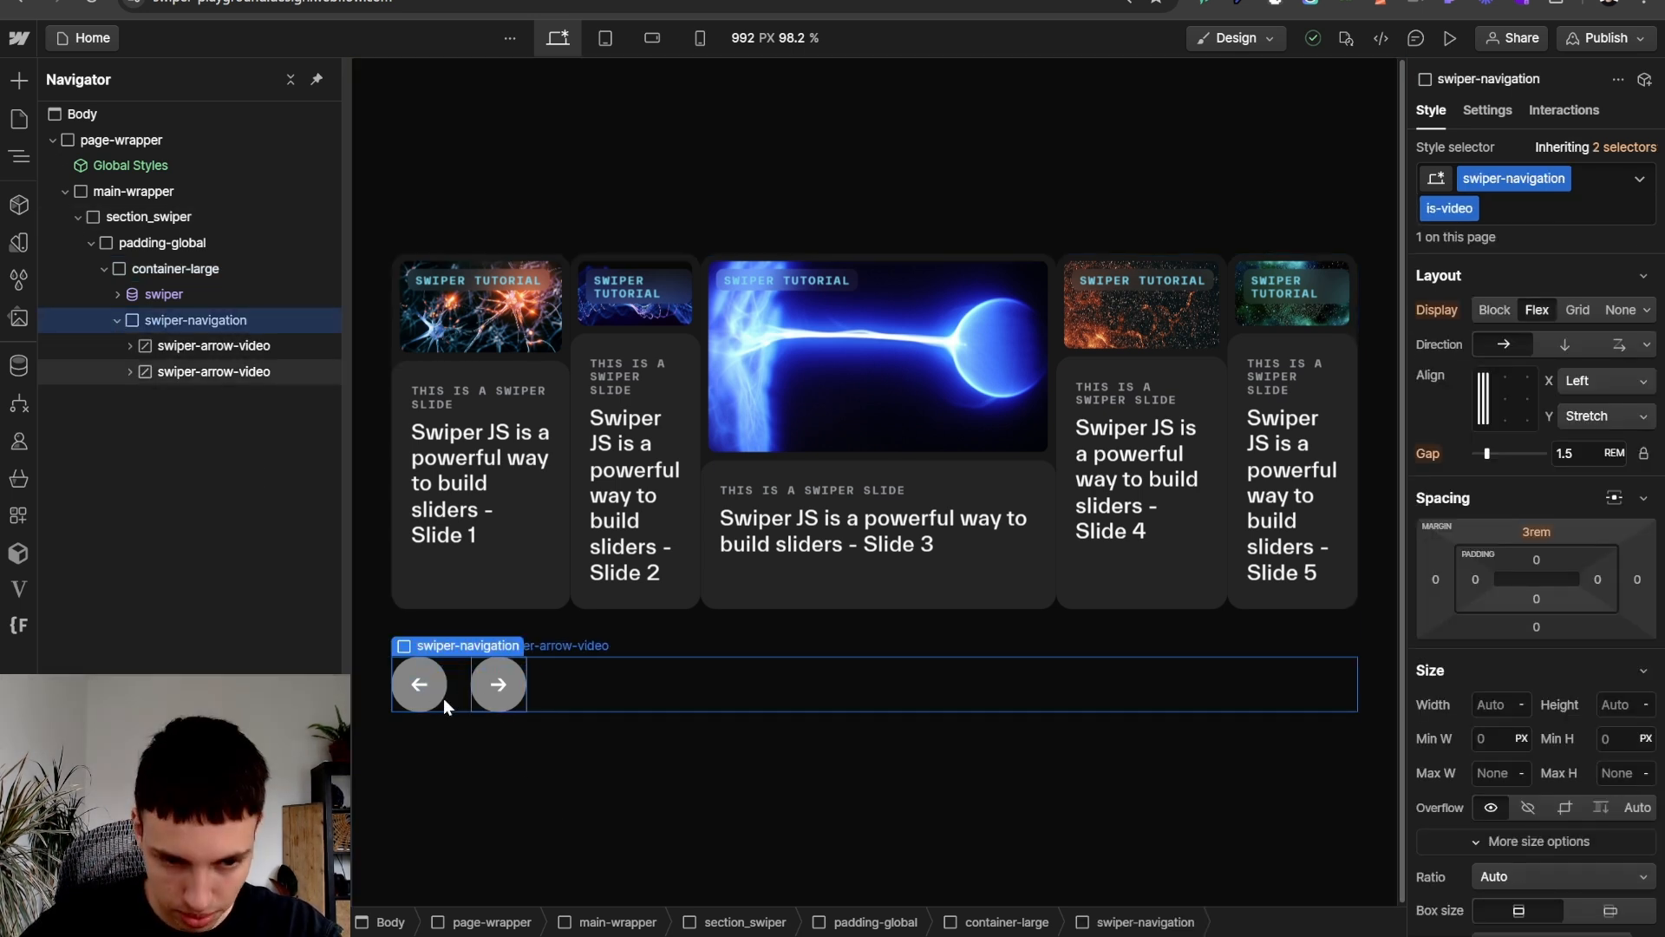
key(ctrl+k)
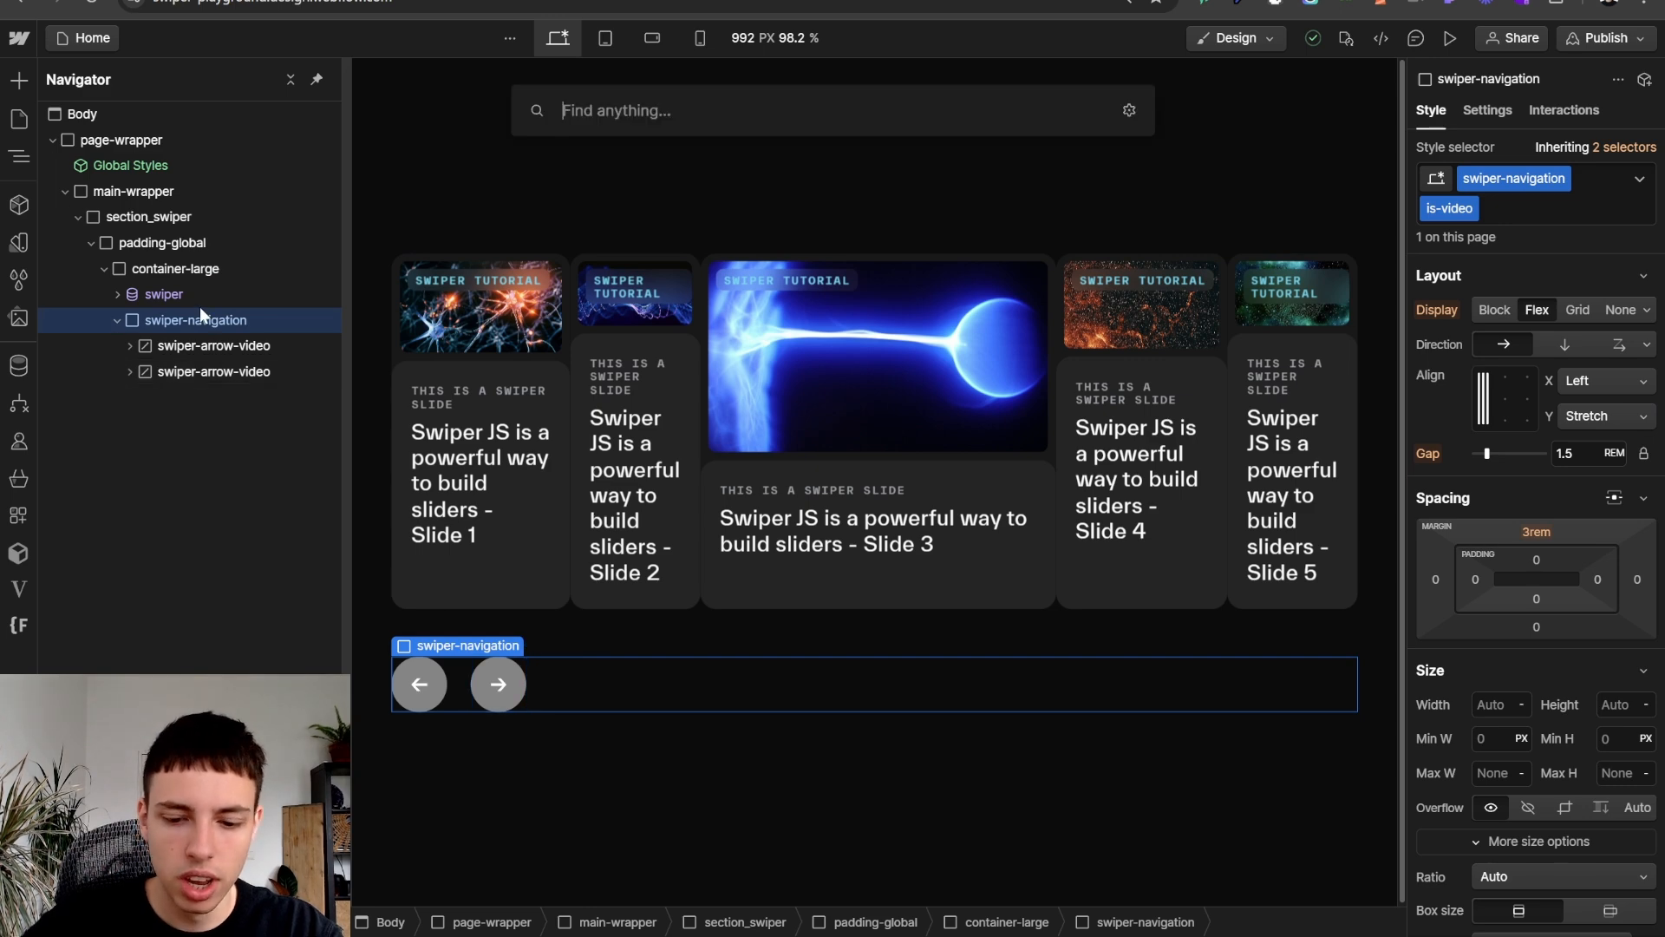
text(d)
key(Return)
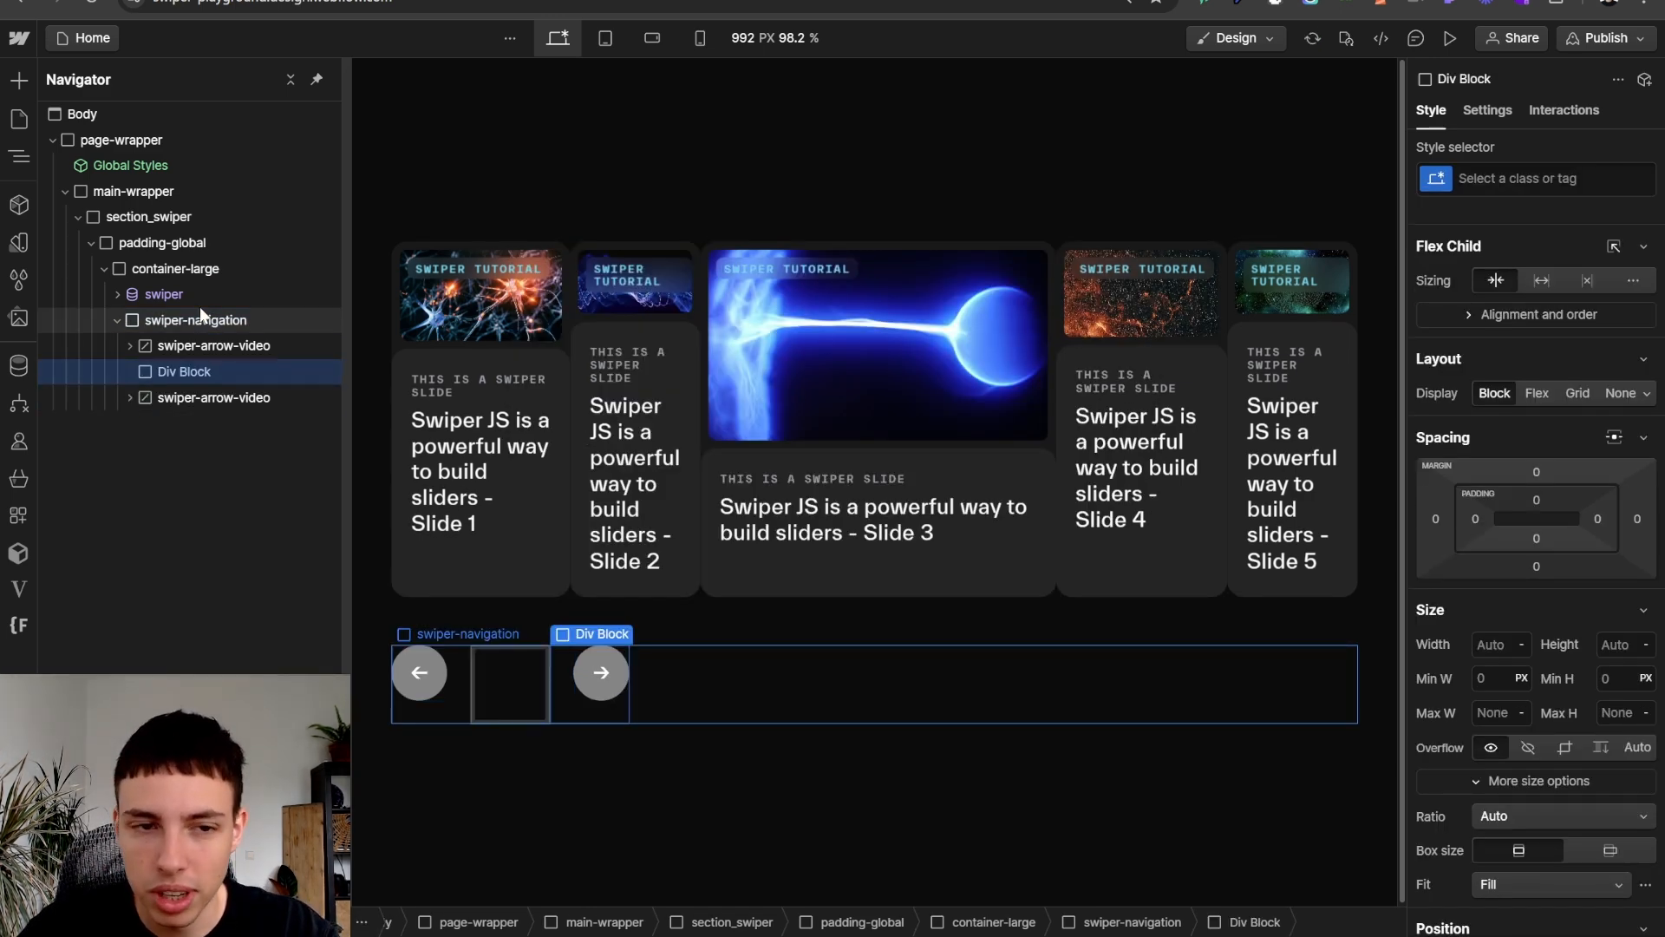
- Assign a new class named swiper-pagination to the div block between the arrows
key(ctrl+Return)
text(swiper-)
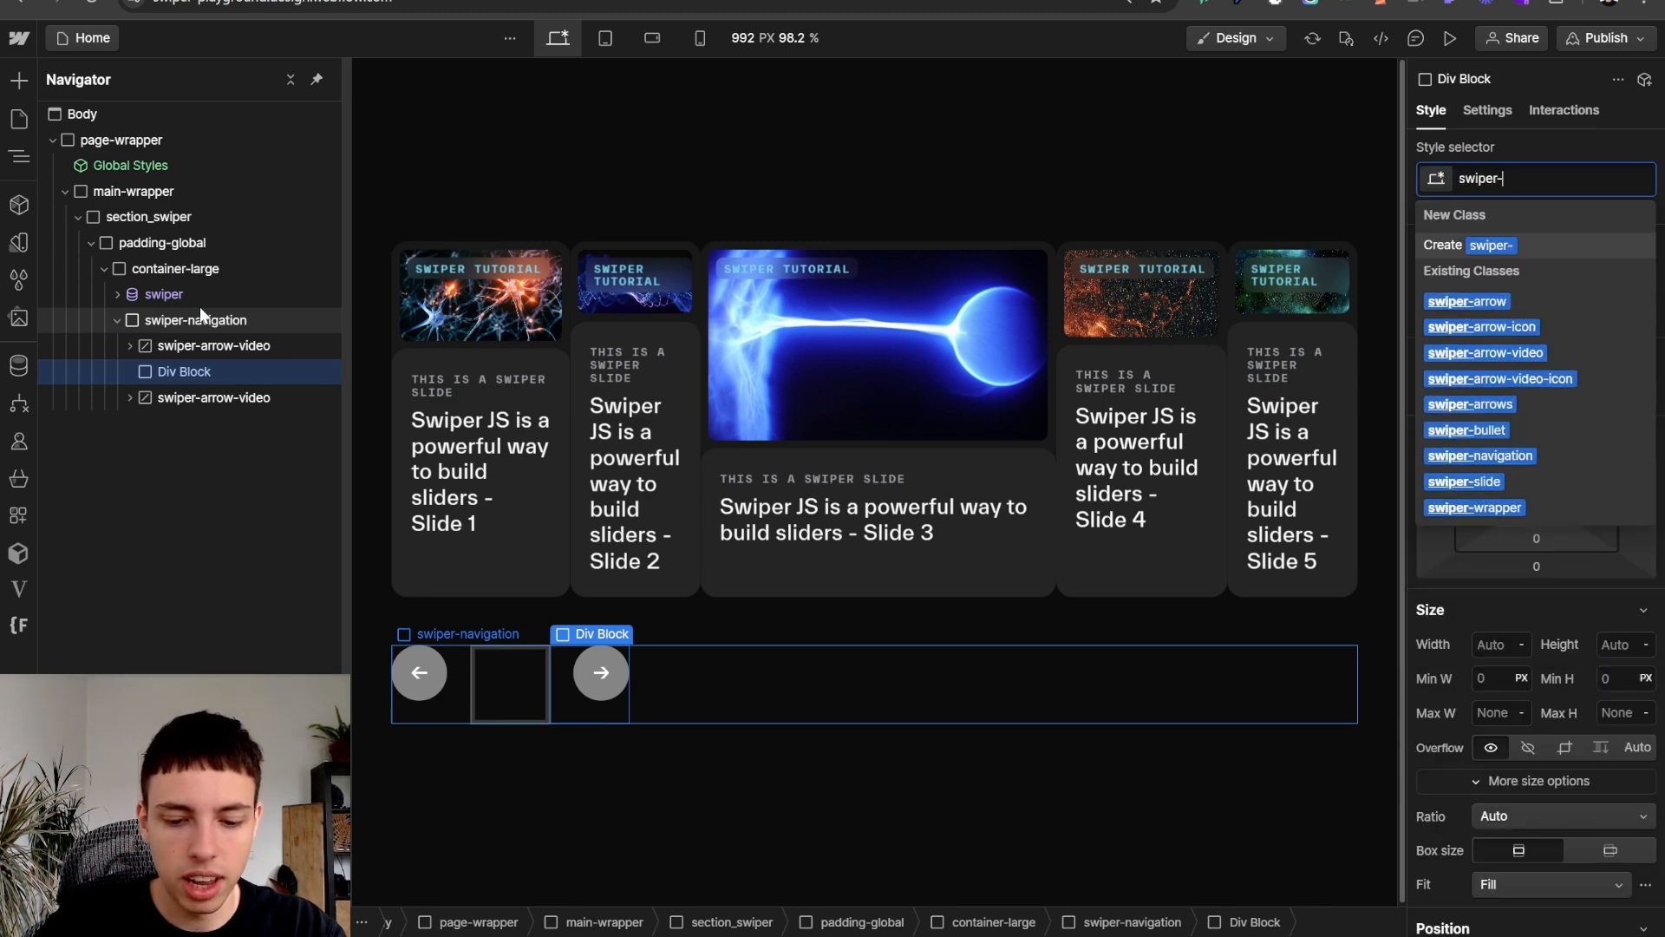
text(pagina)
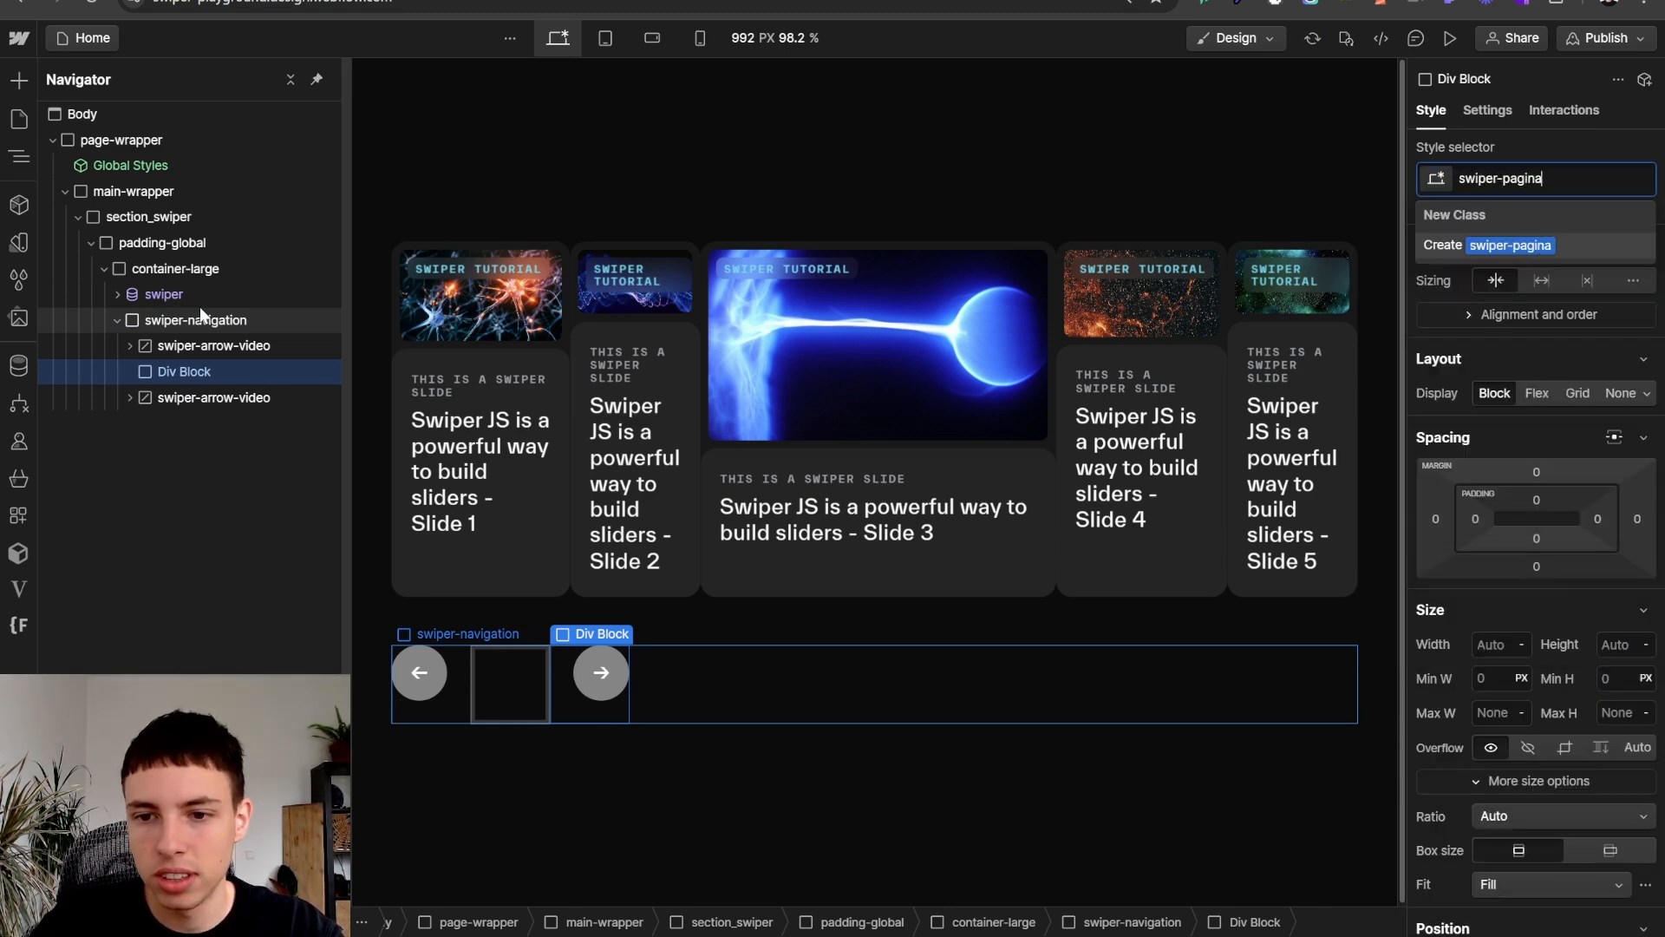
text(tion)
key(Return)
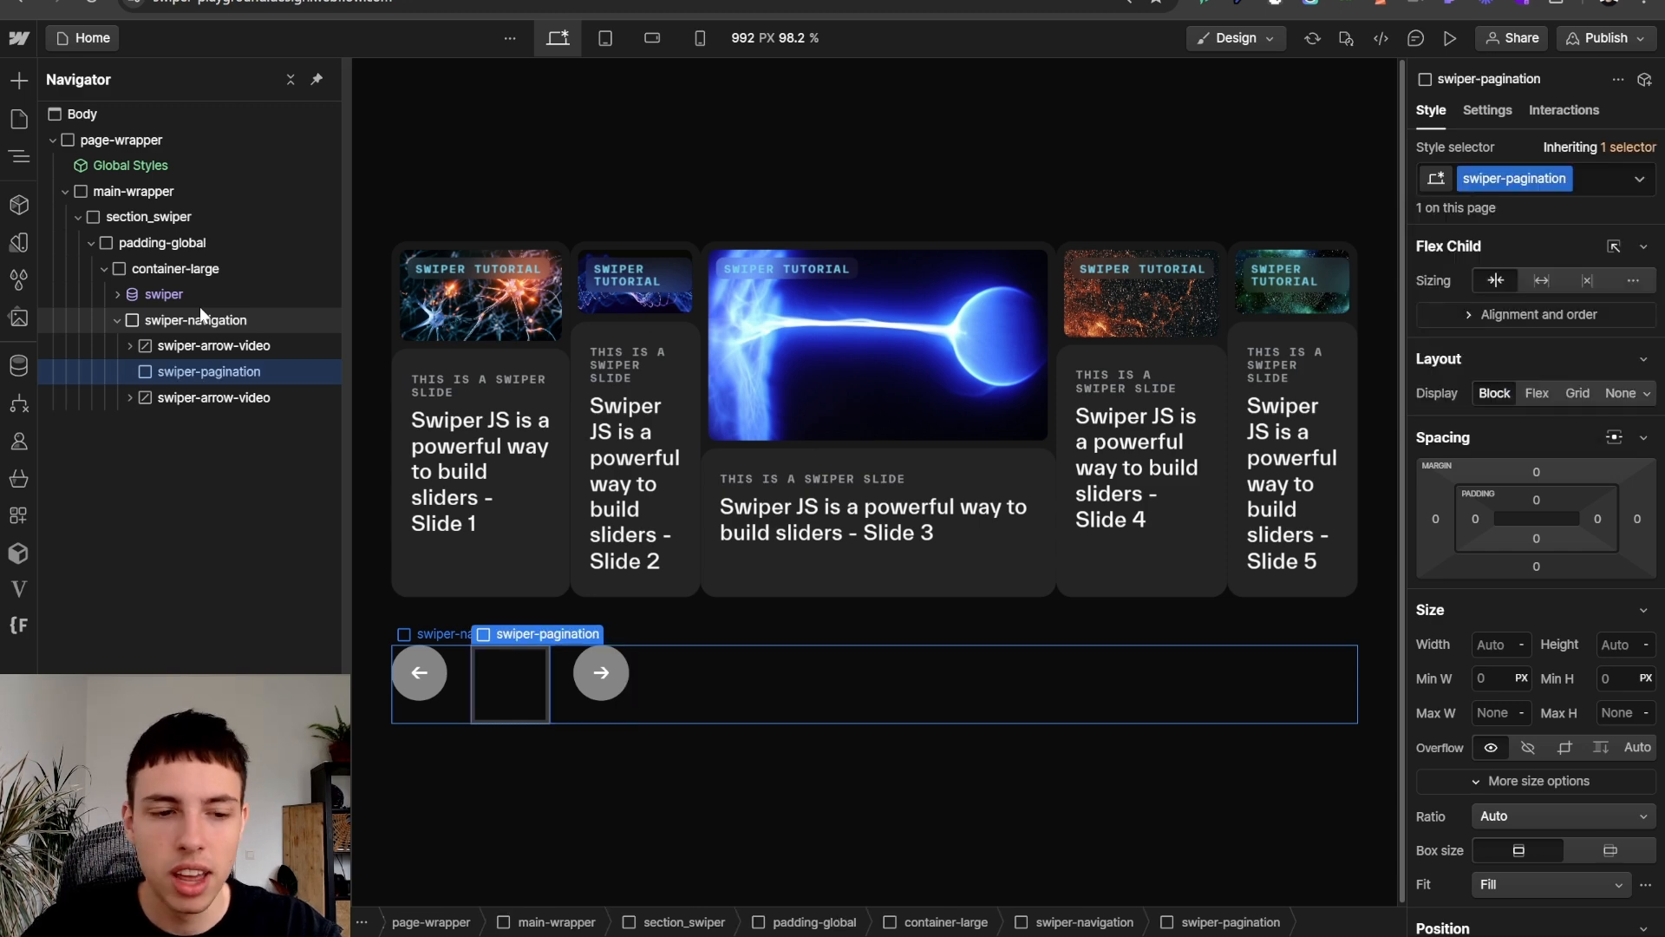
- Nest a div block inside swiper-pagination and give it the existing class swiper-bullet
key(ctrl+k)
text(d)
key(Return)
key(ctrl+Return)
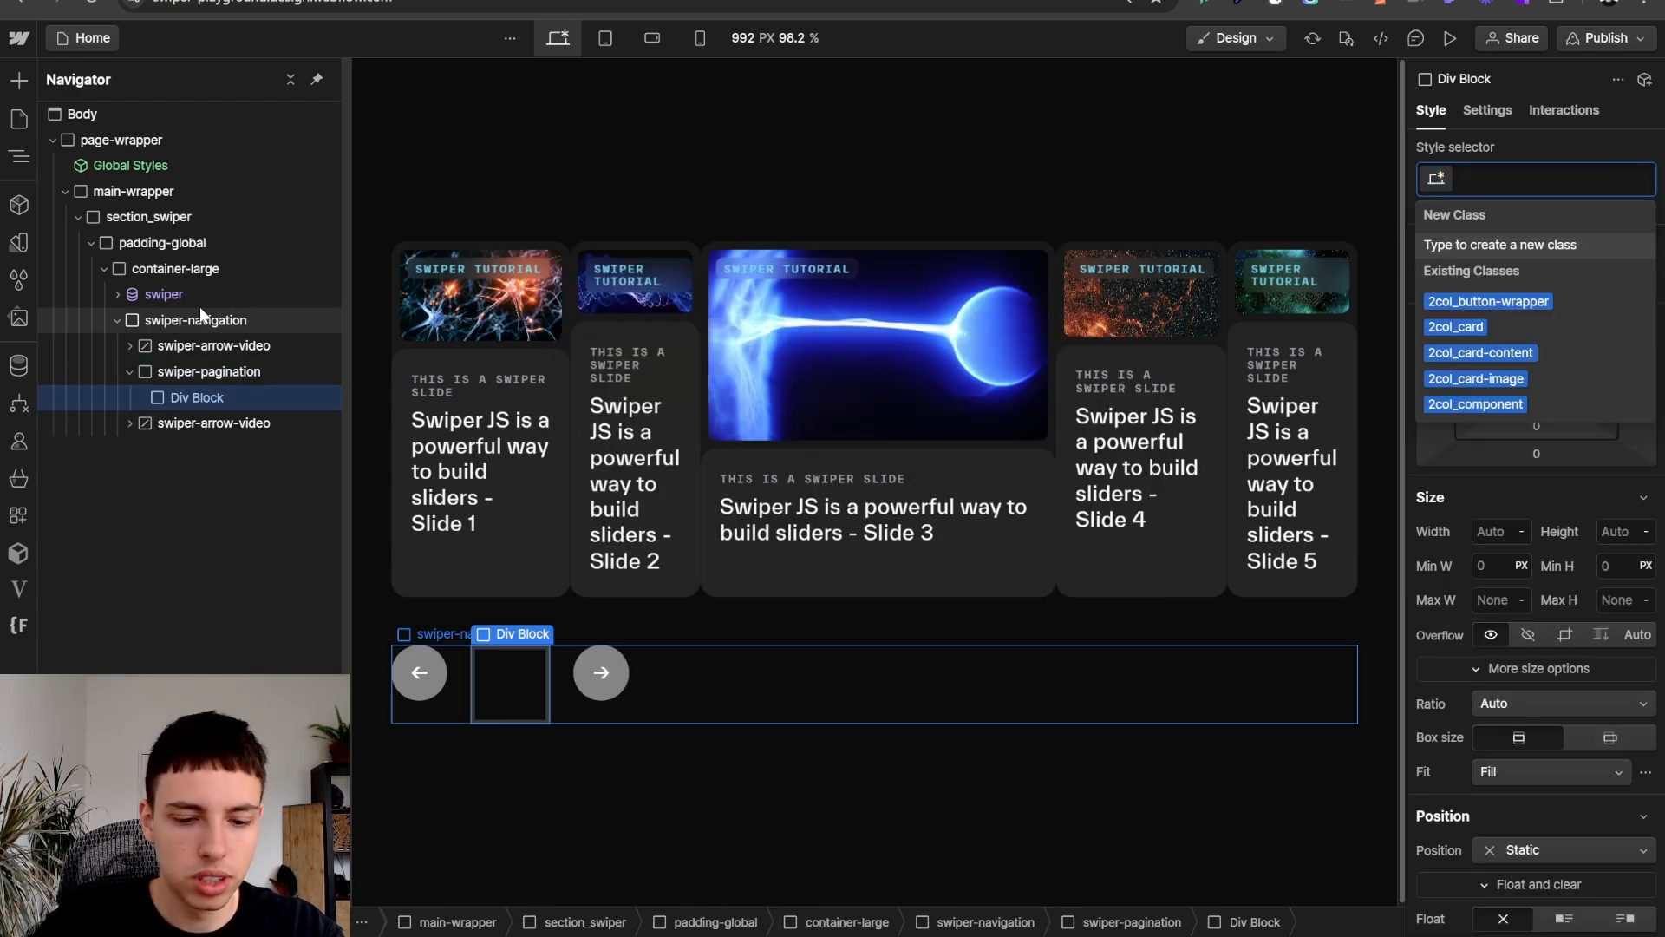
text(swiper-)
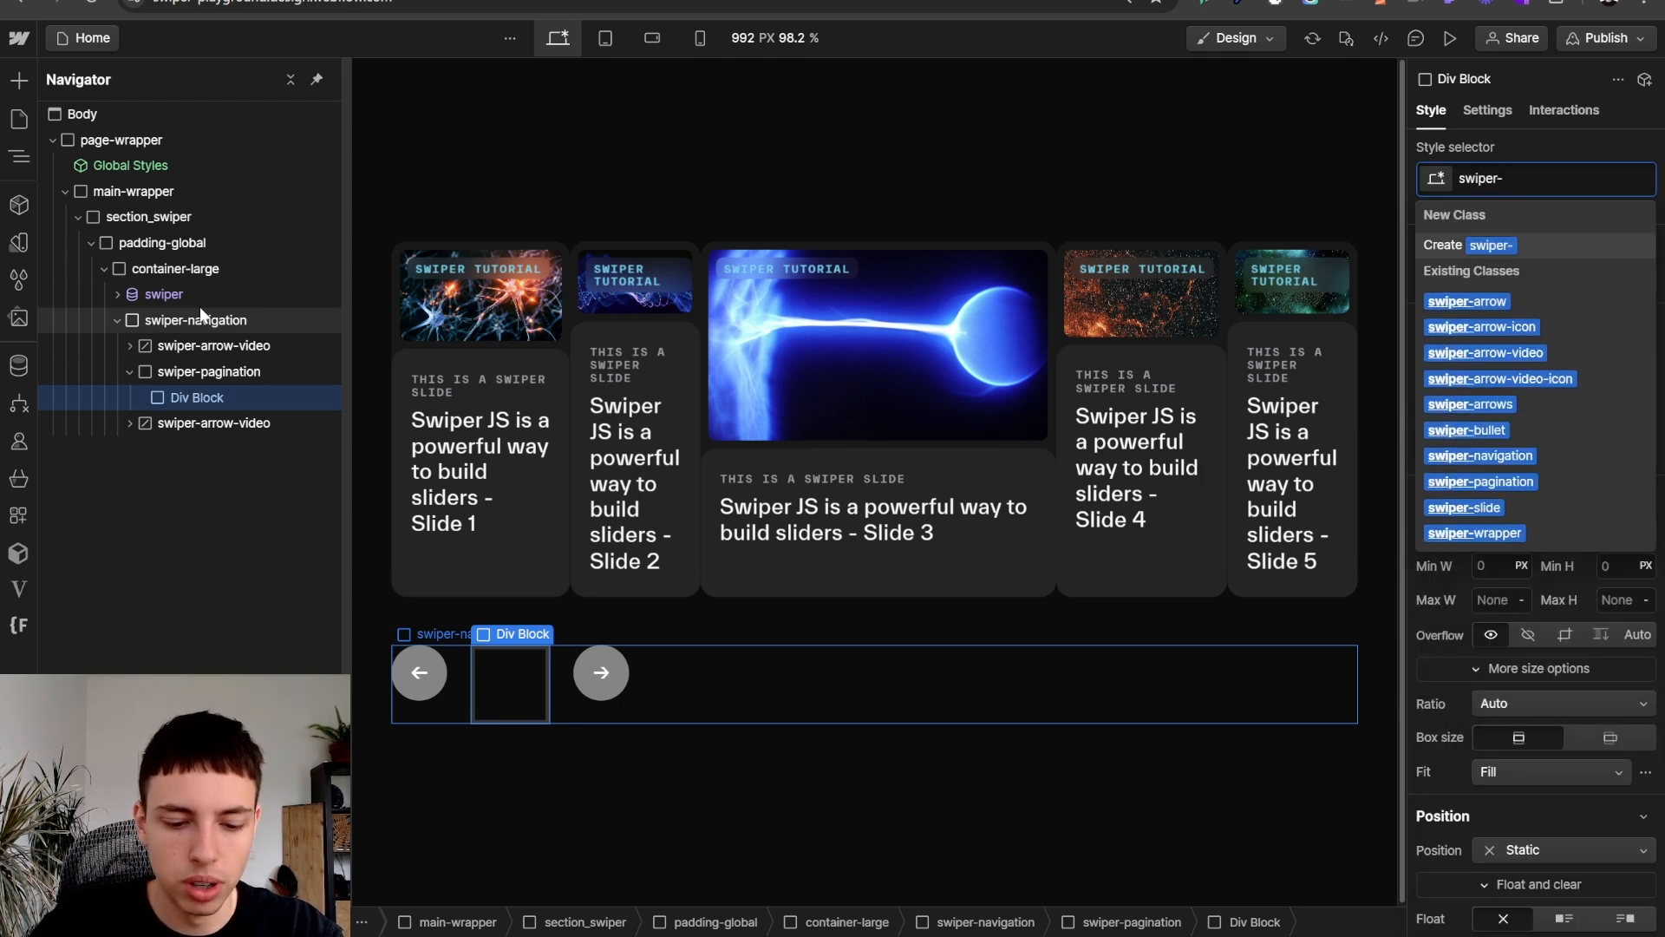
text(bullet)
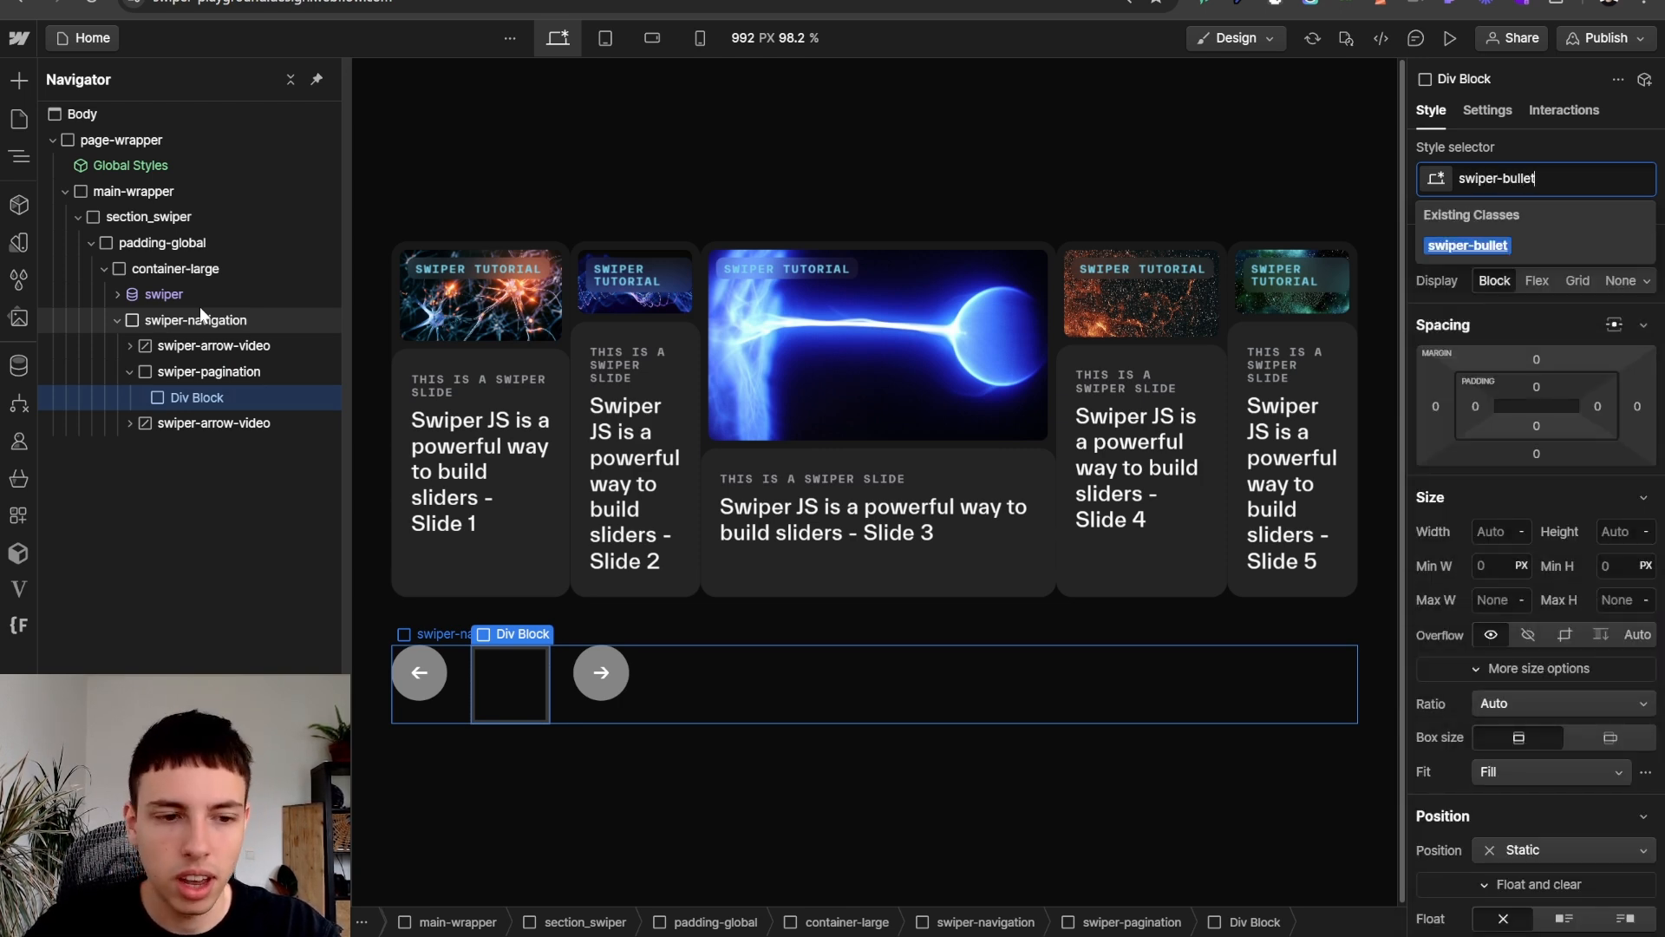
key(Return)
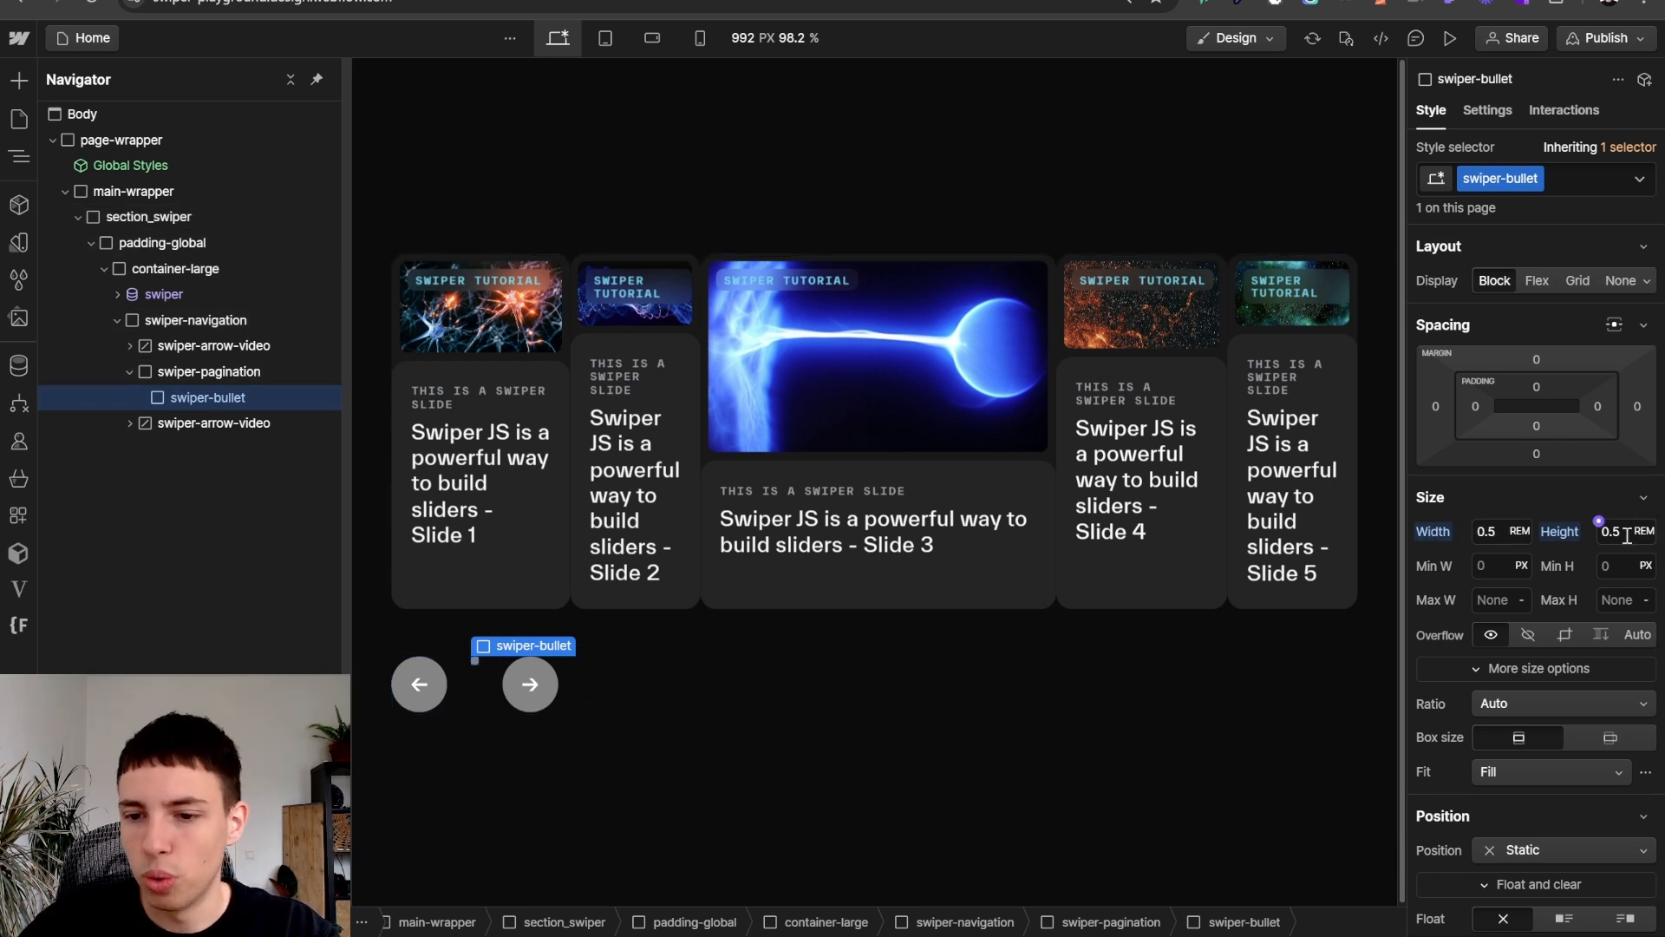
- Duplicate the swiper-bullet and add the is-active combo class to the second bullet
scroll(1584, 539, down, 10)
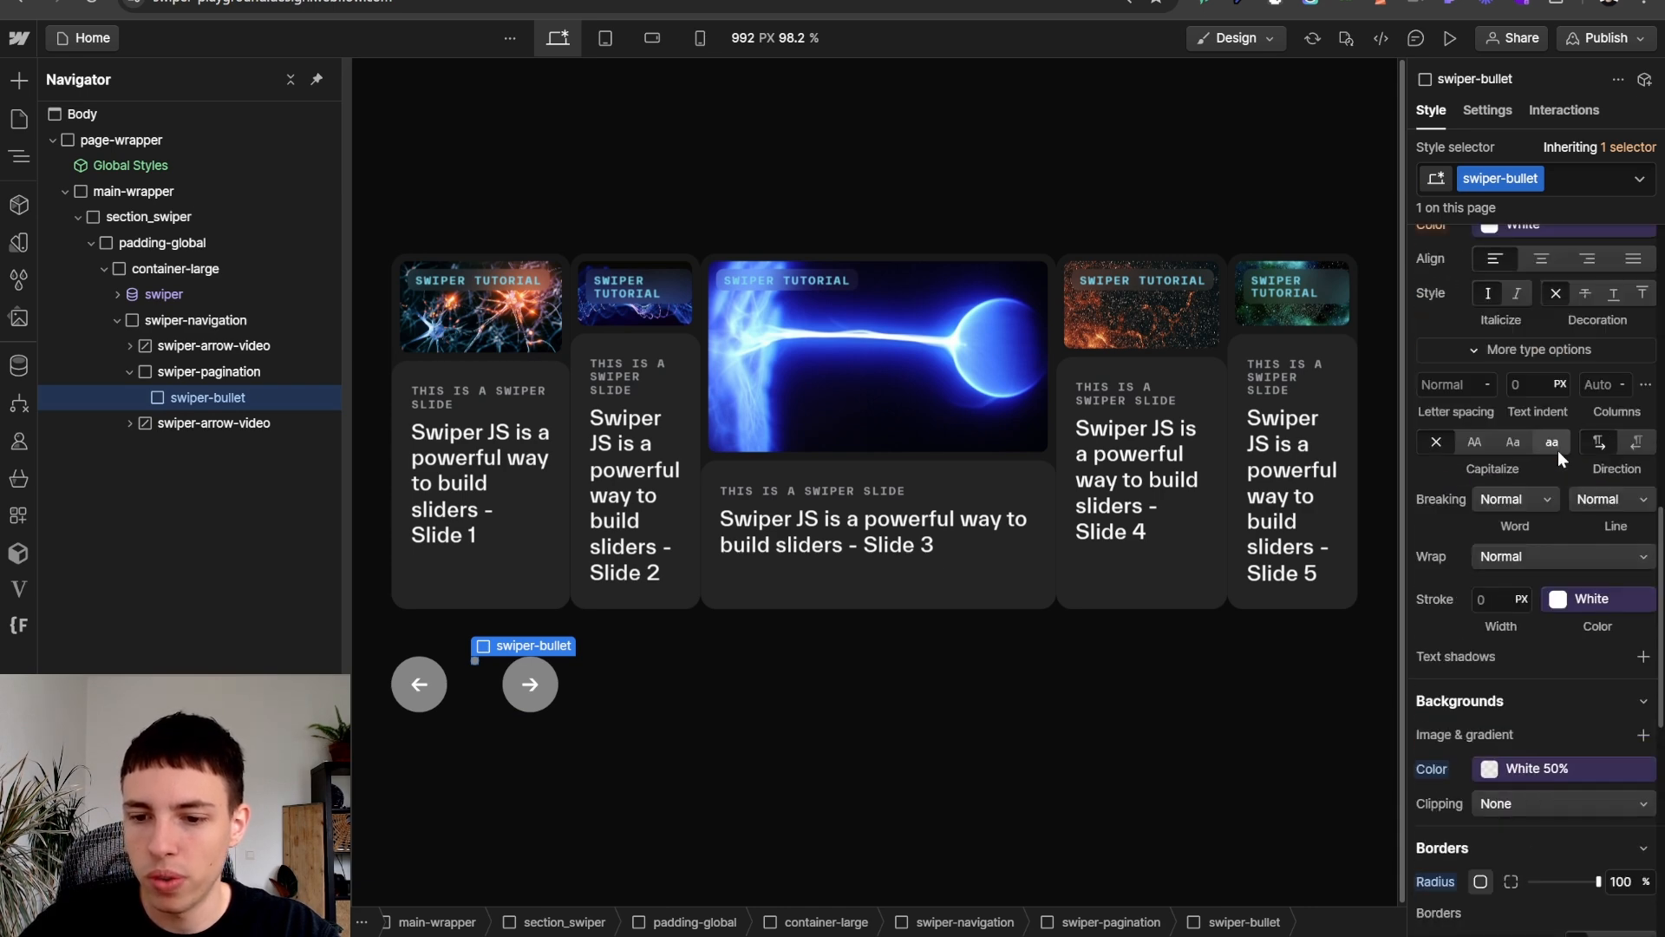
scroll(1558, 450, down, 5)
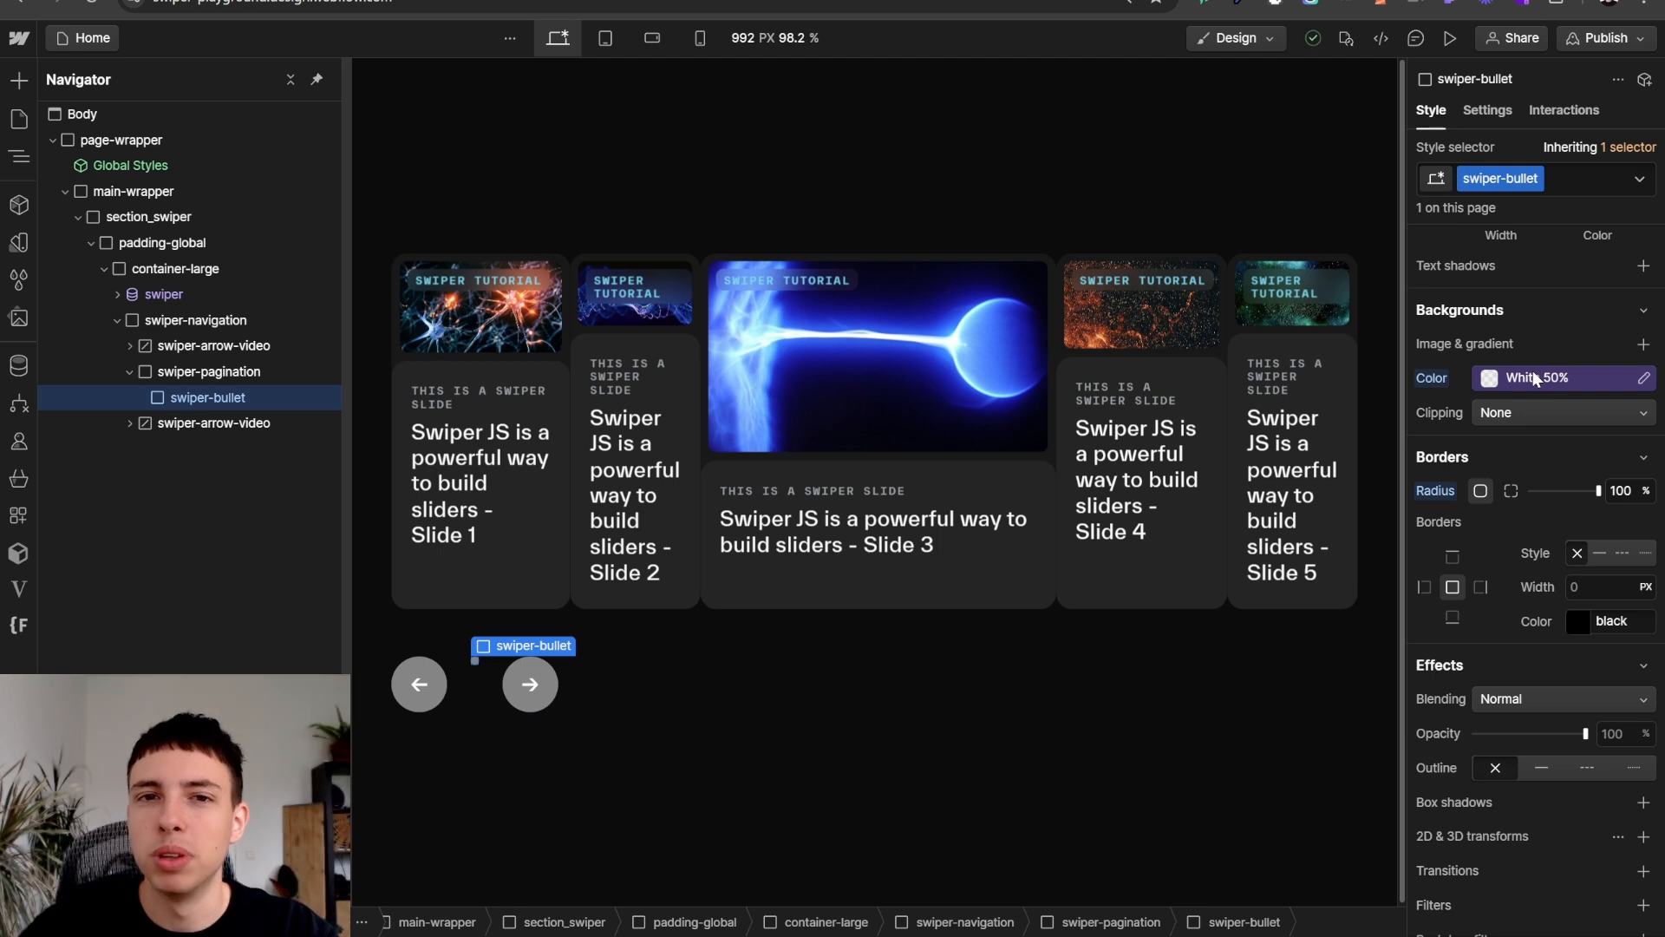
key(ctrl+d)
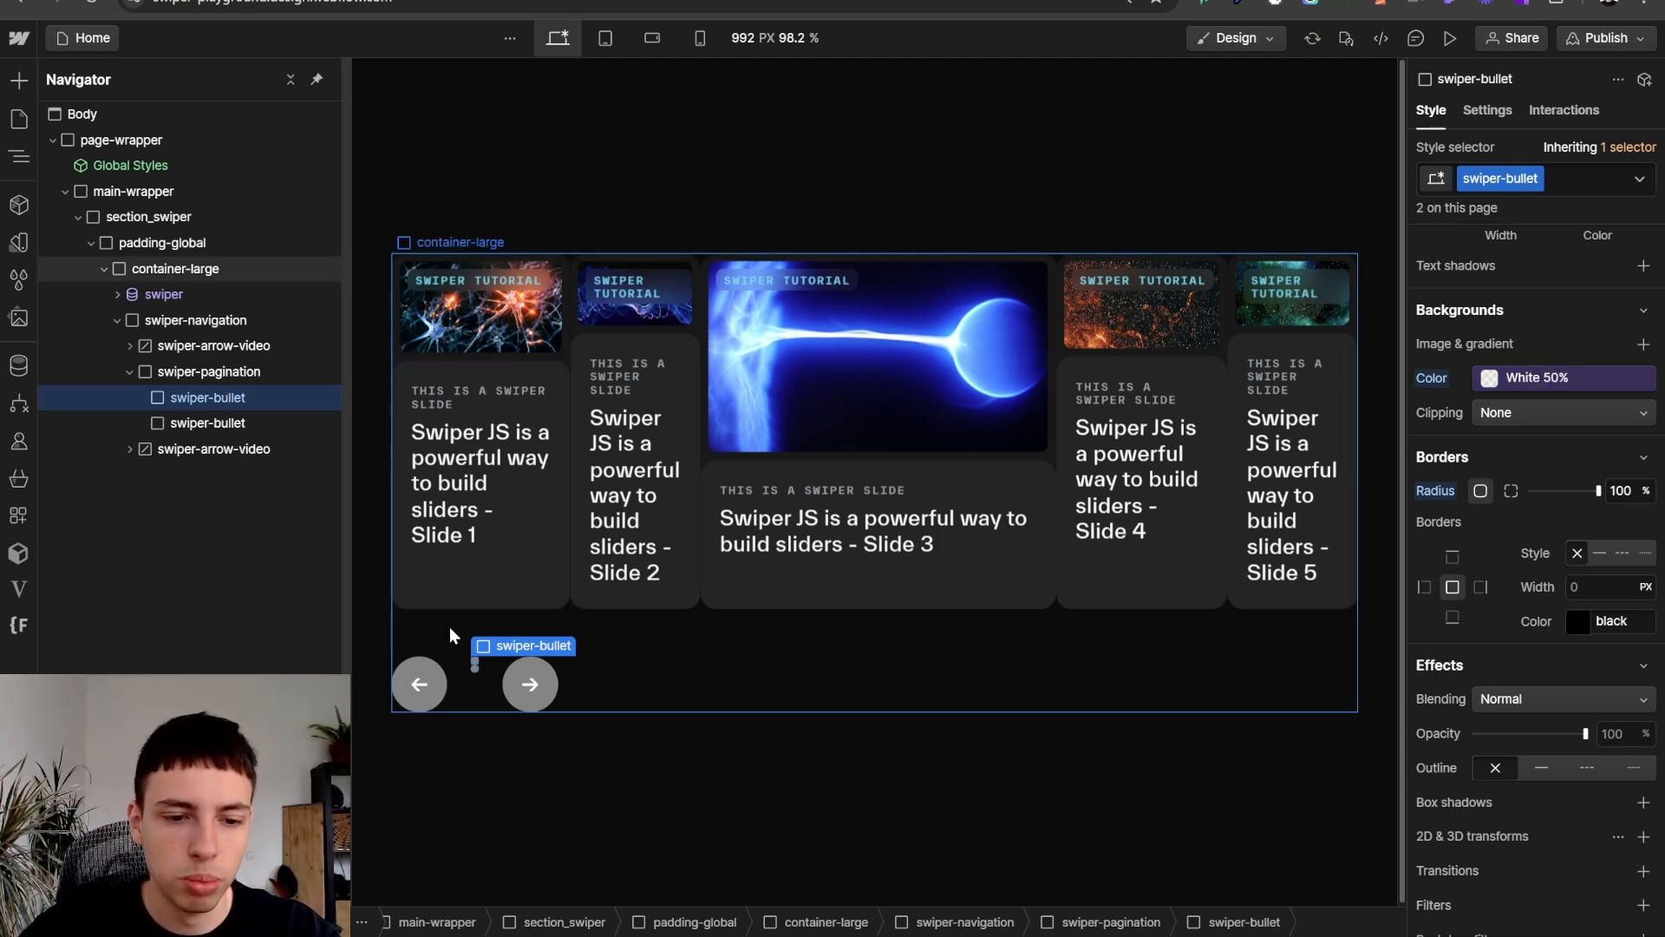
click(476, 670)
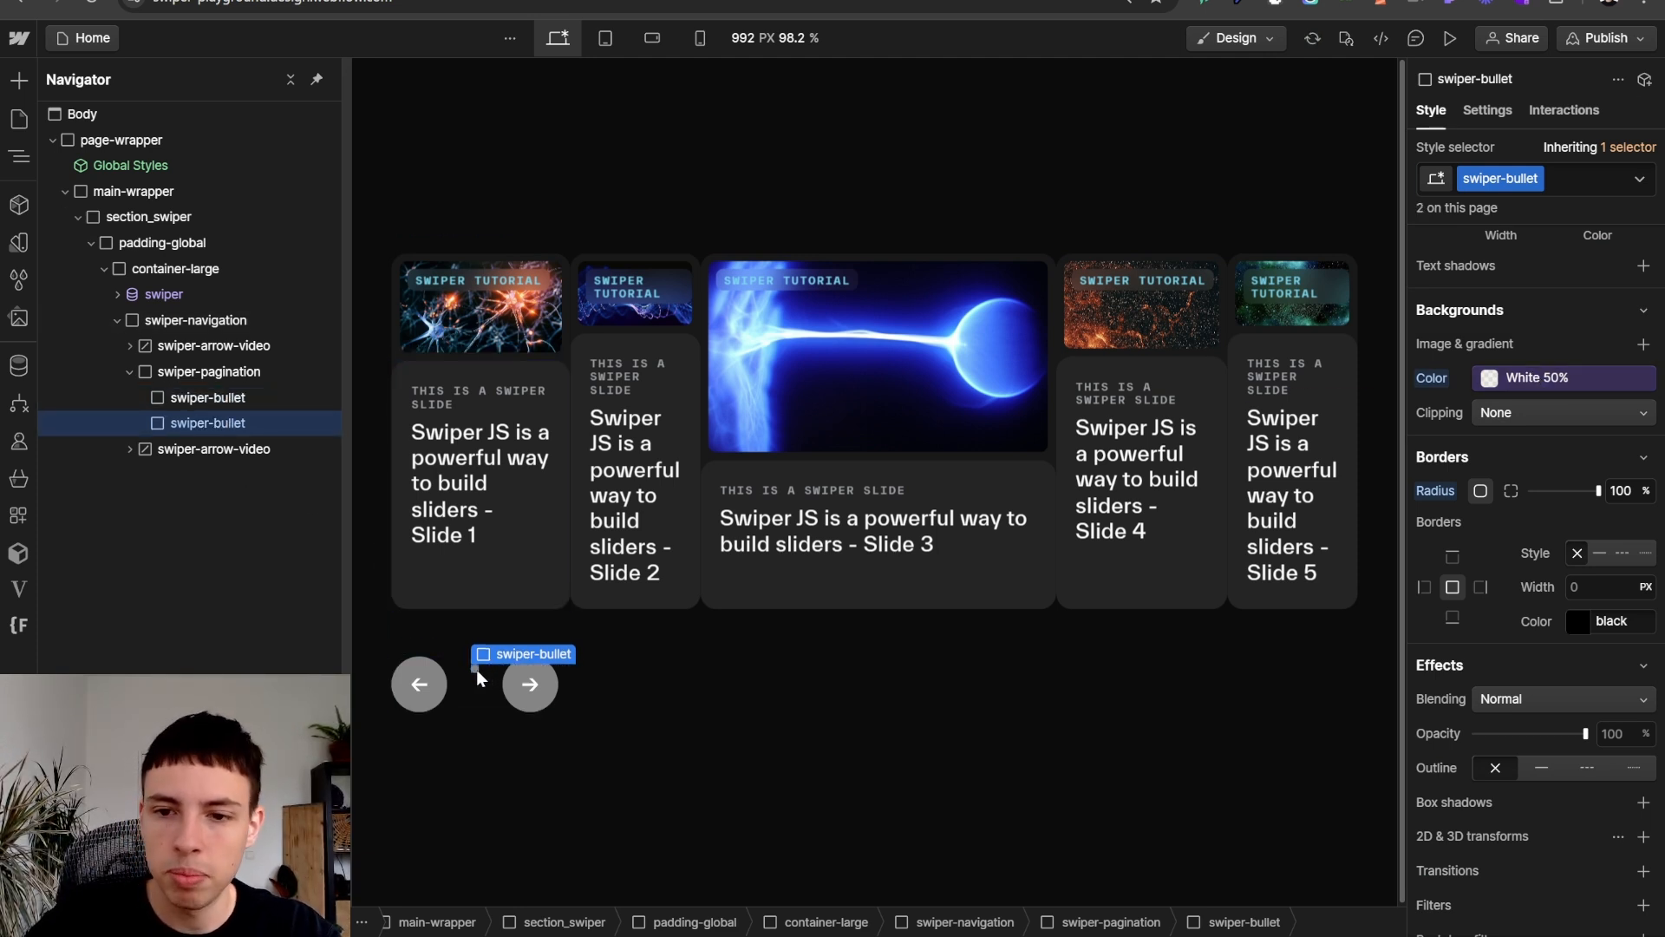
key(ctrl+Return)
key(Down)
key(Return)
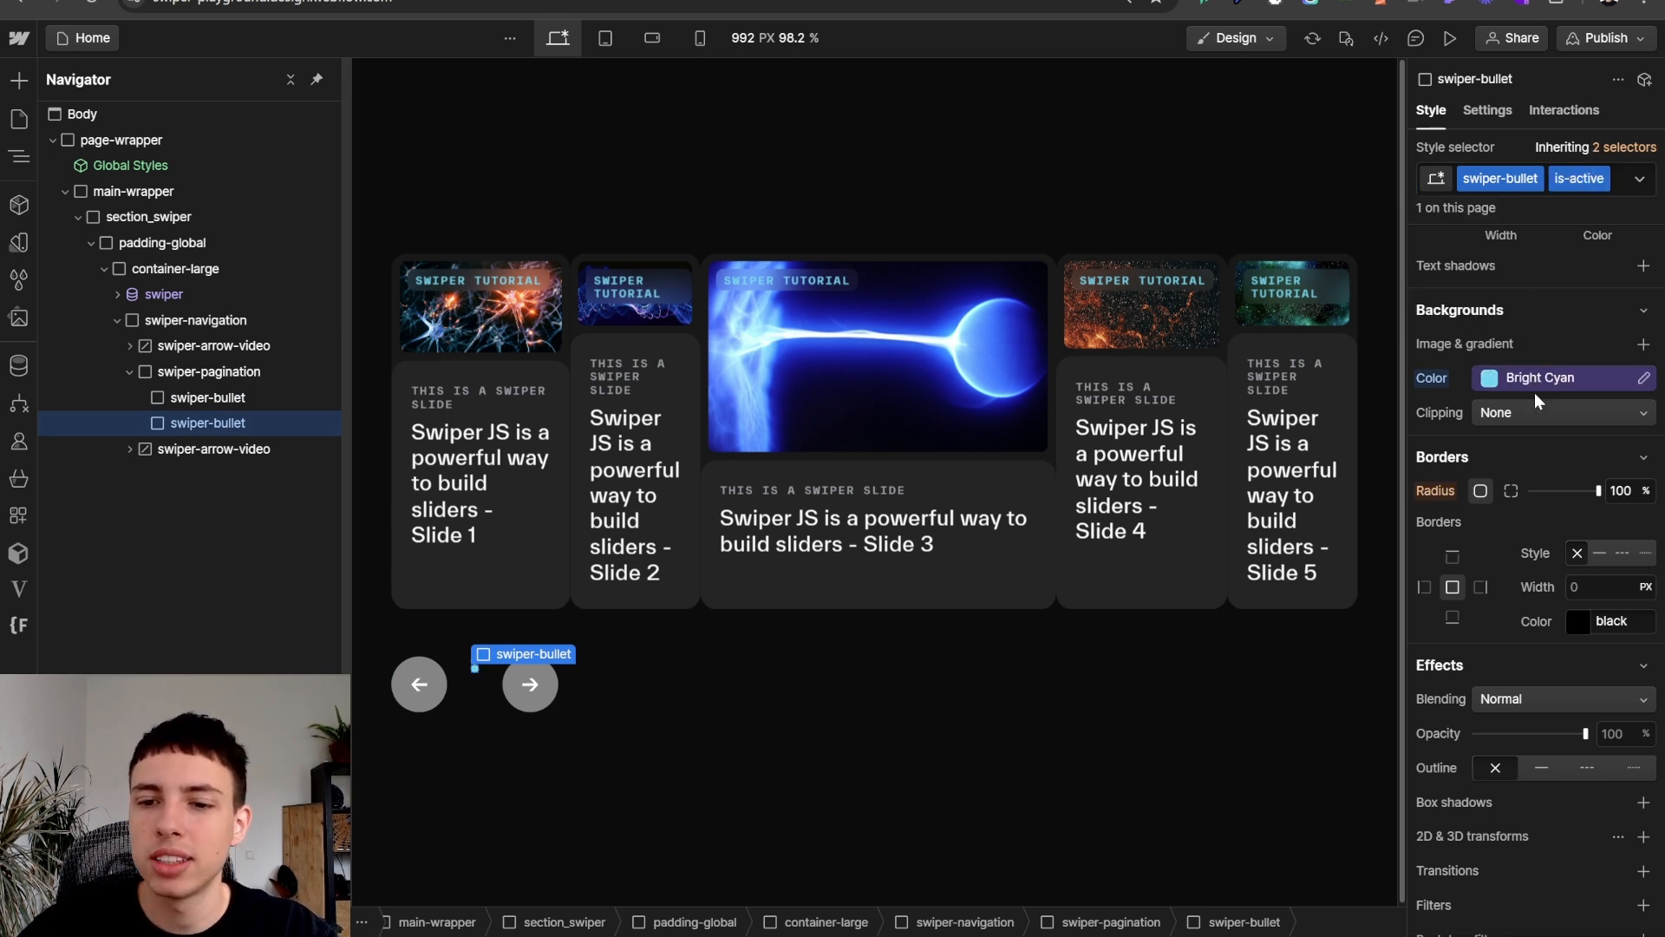
scroll(1511, 401, up, 3)
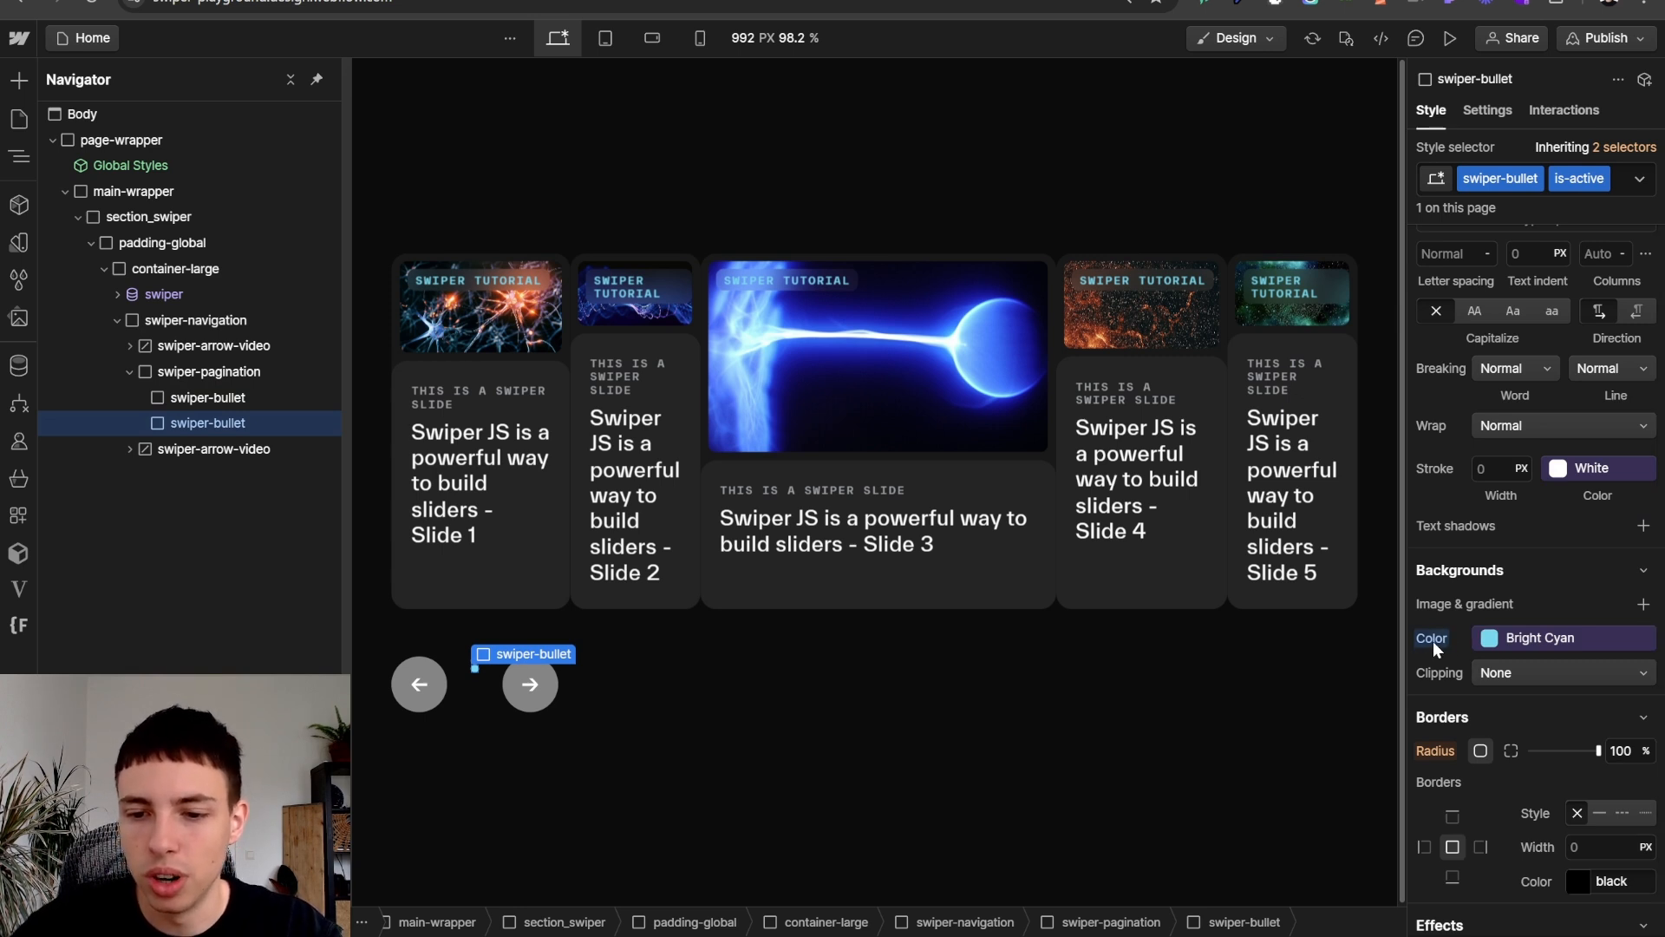
- Add the combo class is-bullets to the swiper-pagination element
click(487, 685)
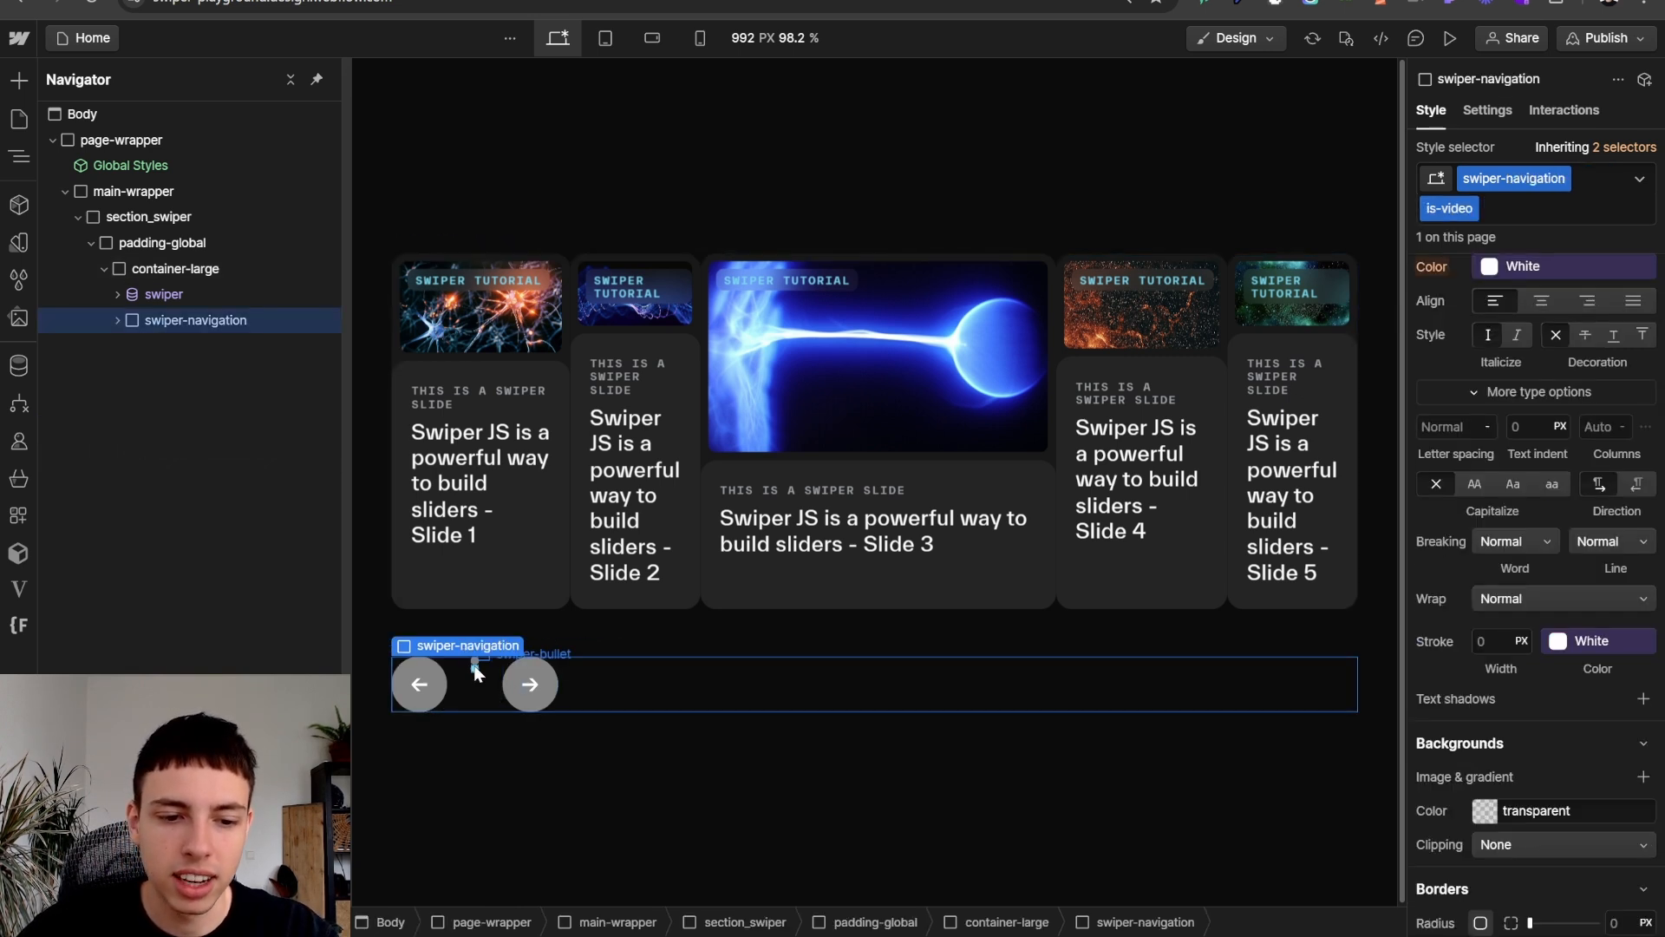
click(475, 669)
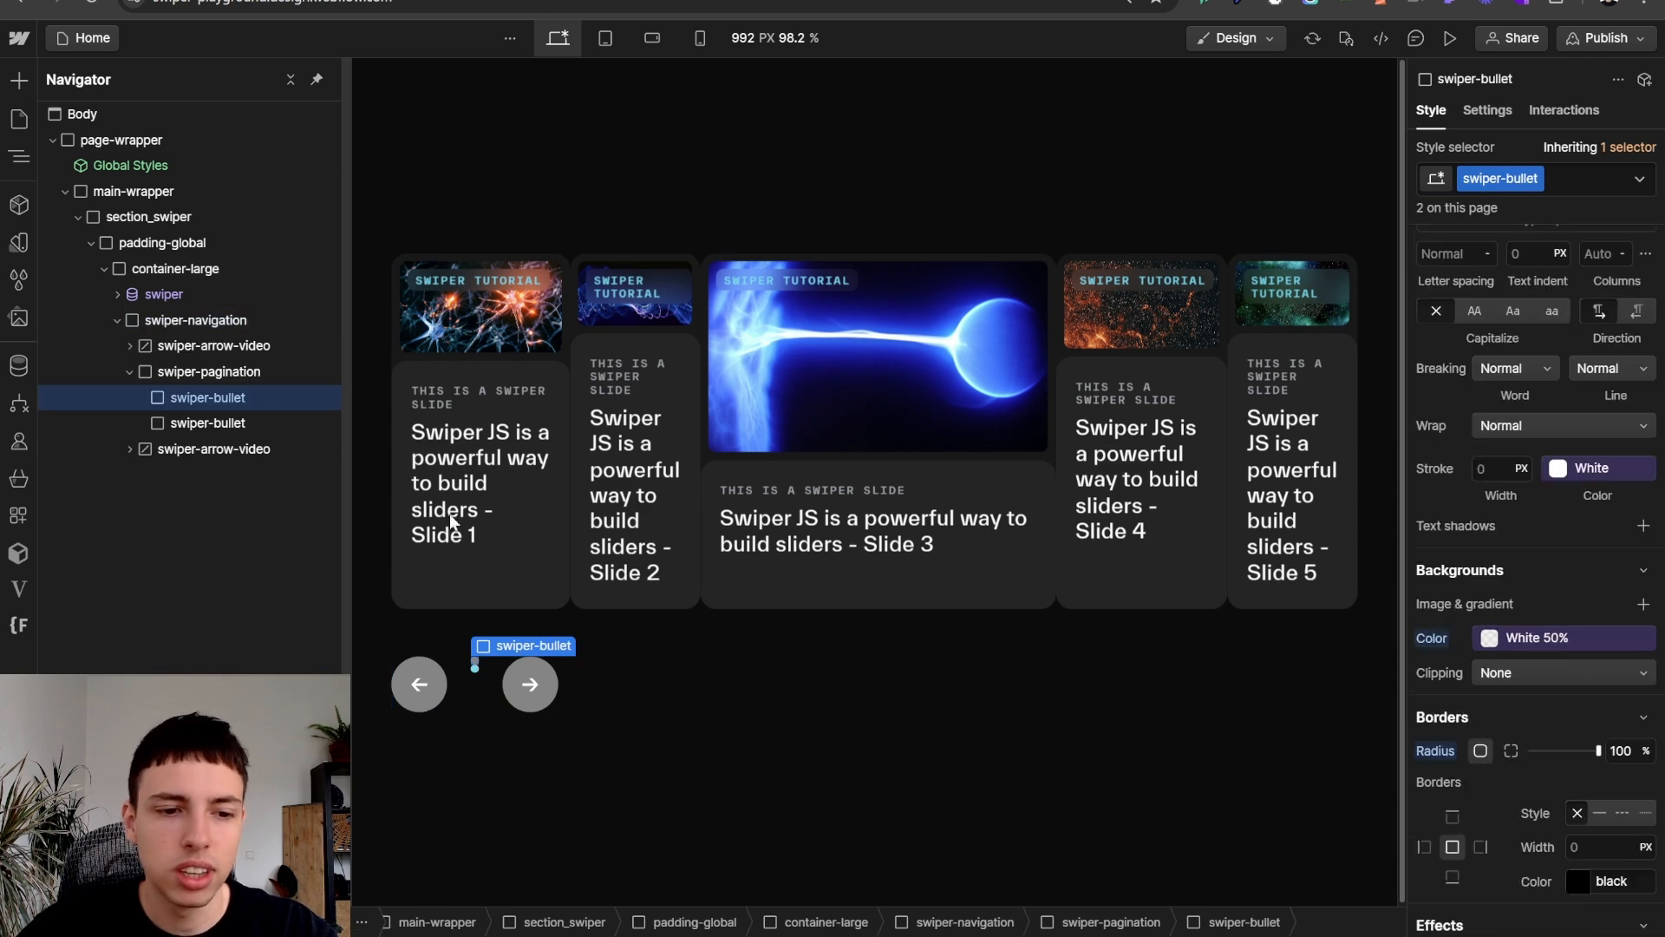
click(209, 371)
scroll(1613, 286, up, 10)
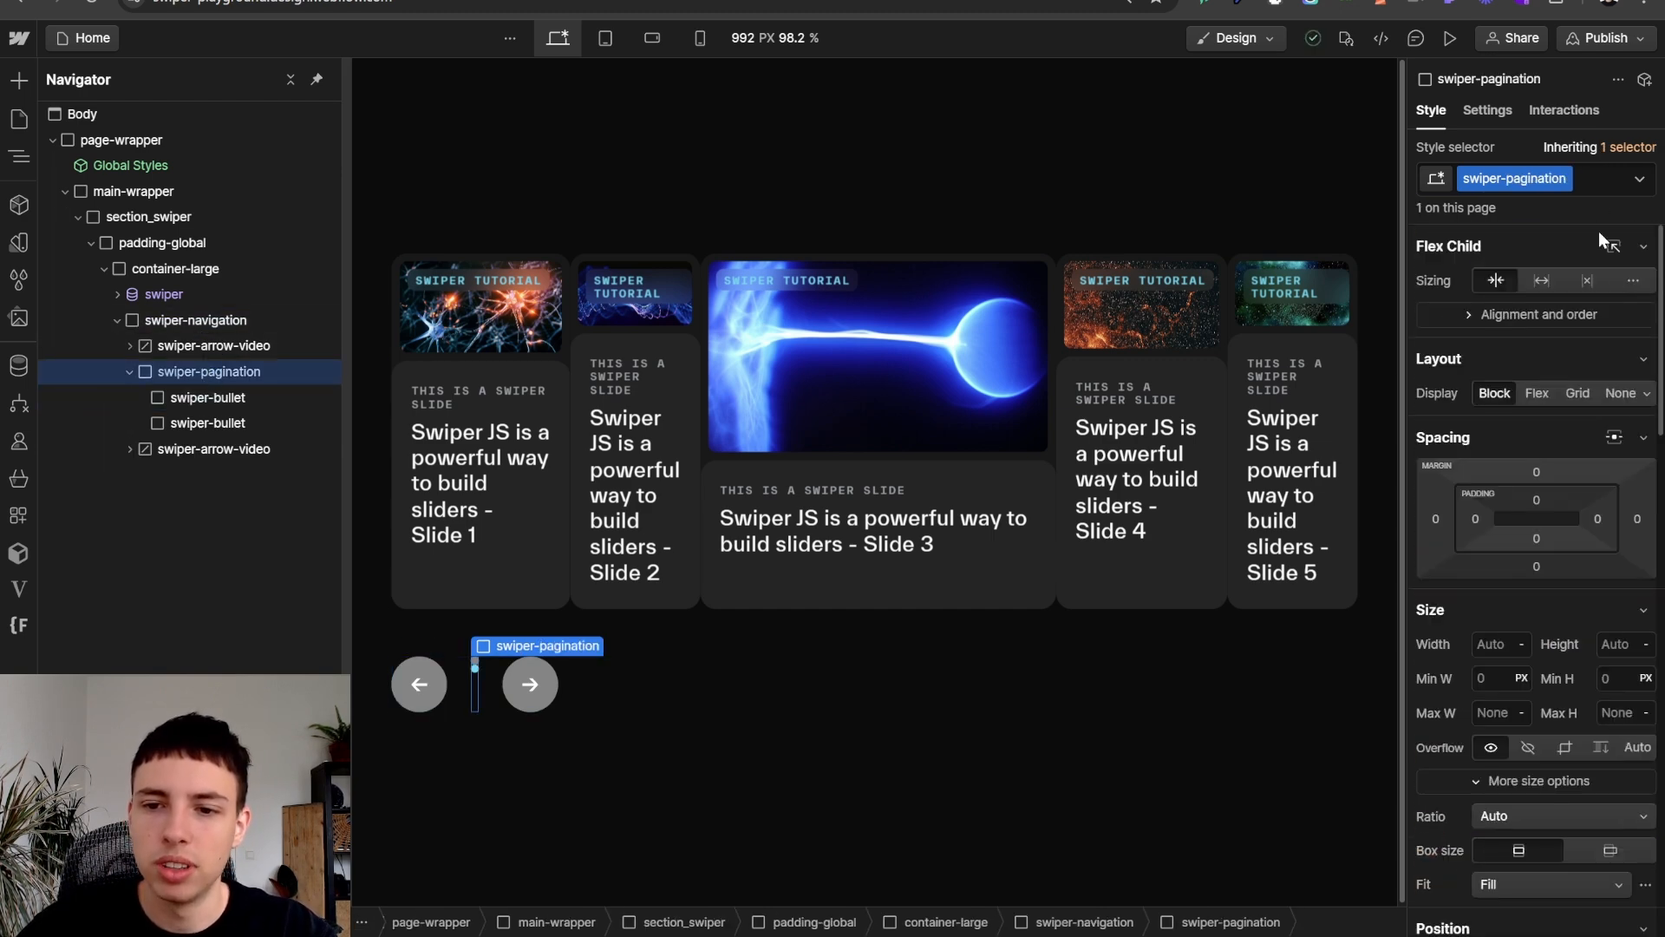
click(1600, 179)
text(is)
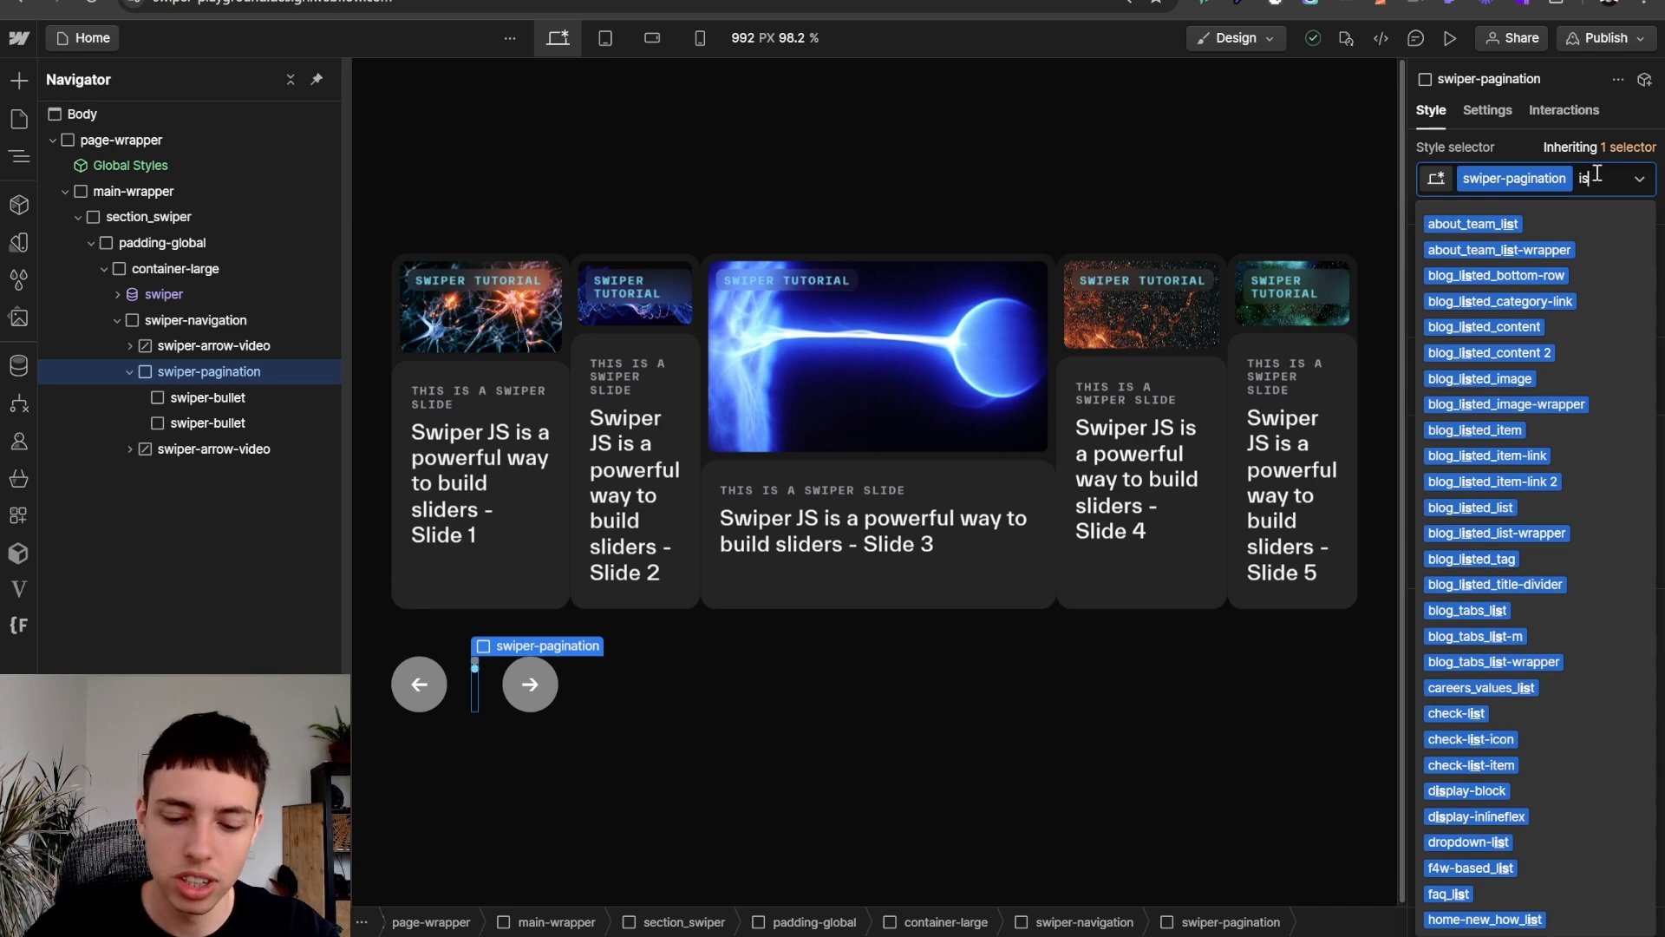
text(-bullets)
key(Return)
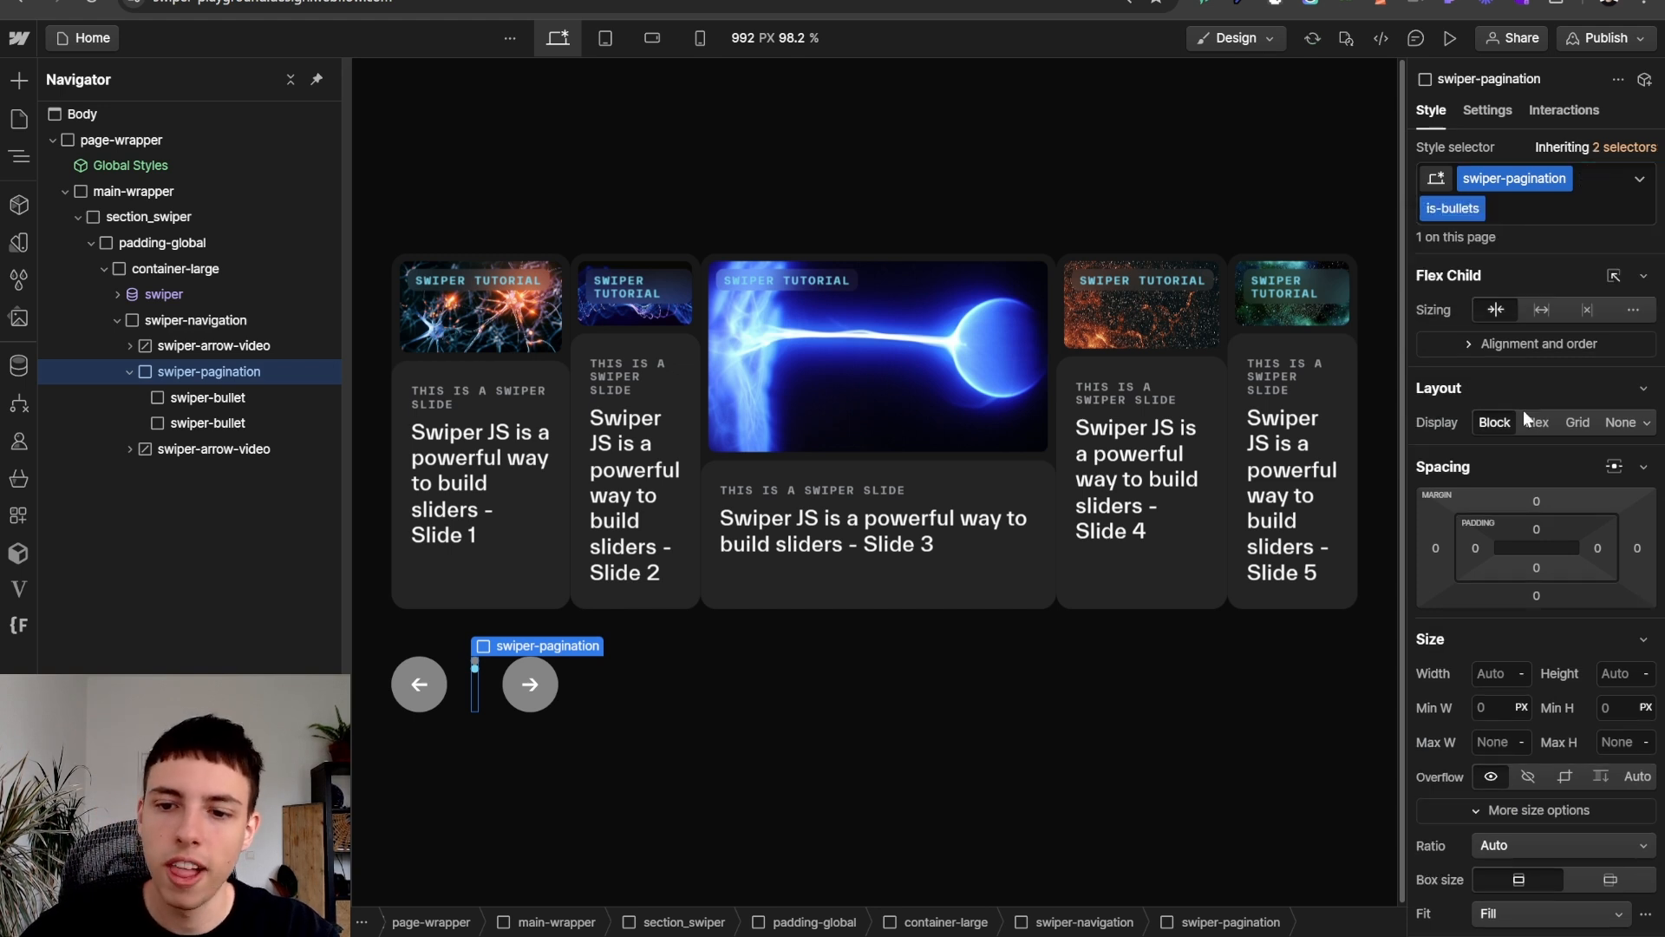
- Make the is-bullets pagination a horizontal flex layout, left-aligned and vertically centered, with a 0.375 rem gap
click(1532, 419)
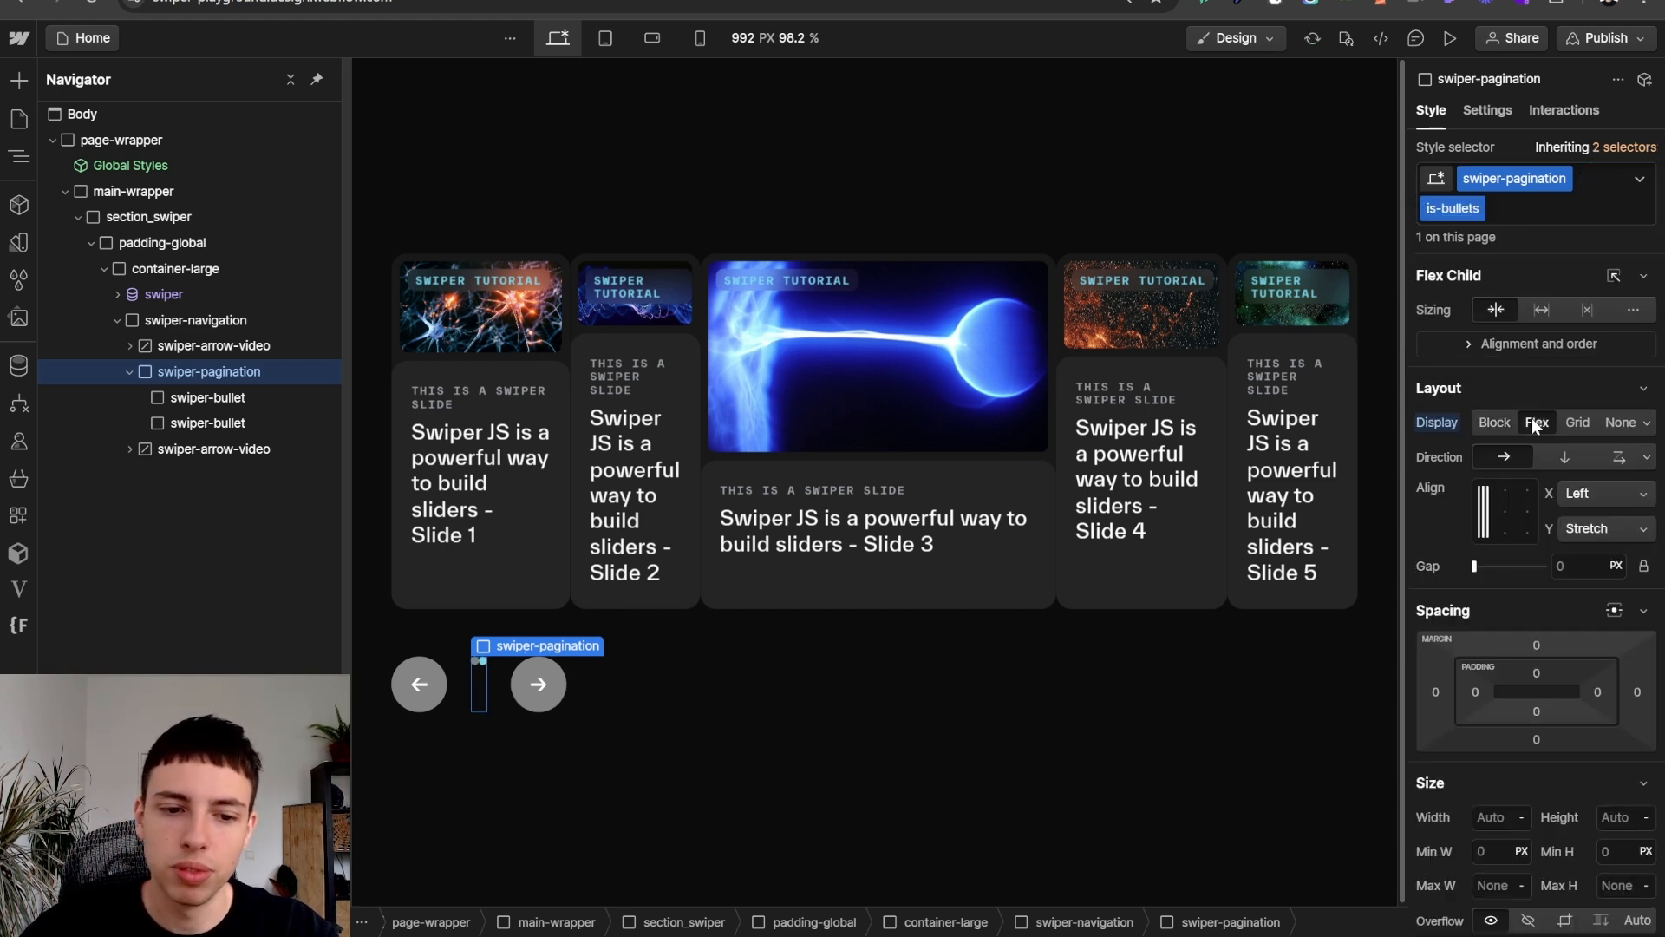
click(1484, 512)
click(1580, 565)
text(.5rem)
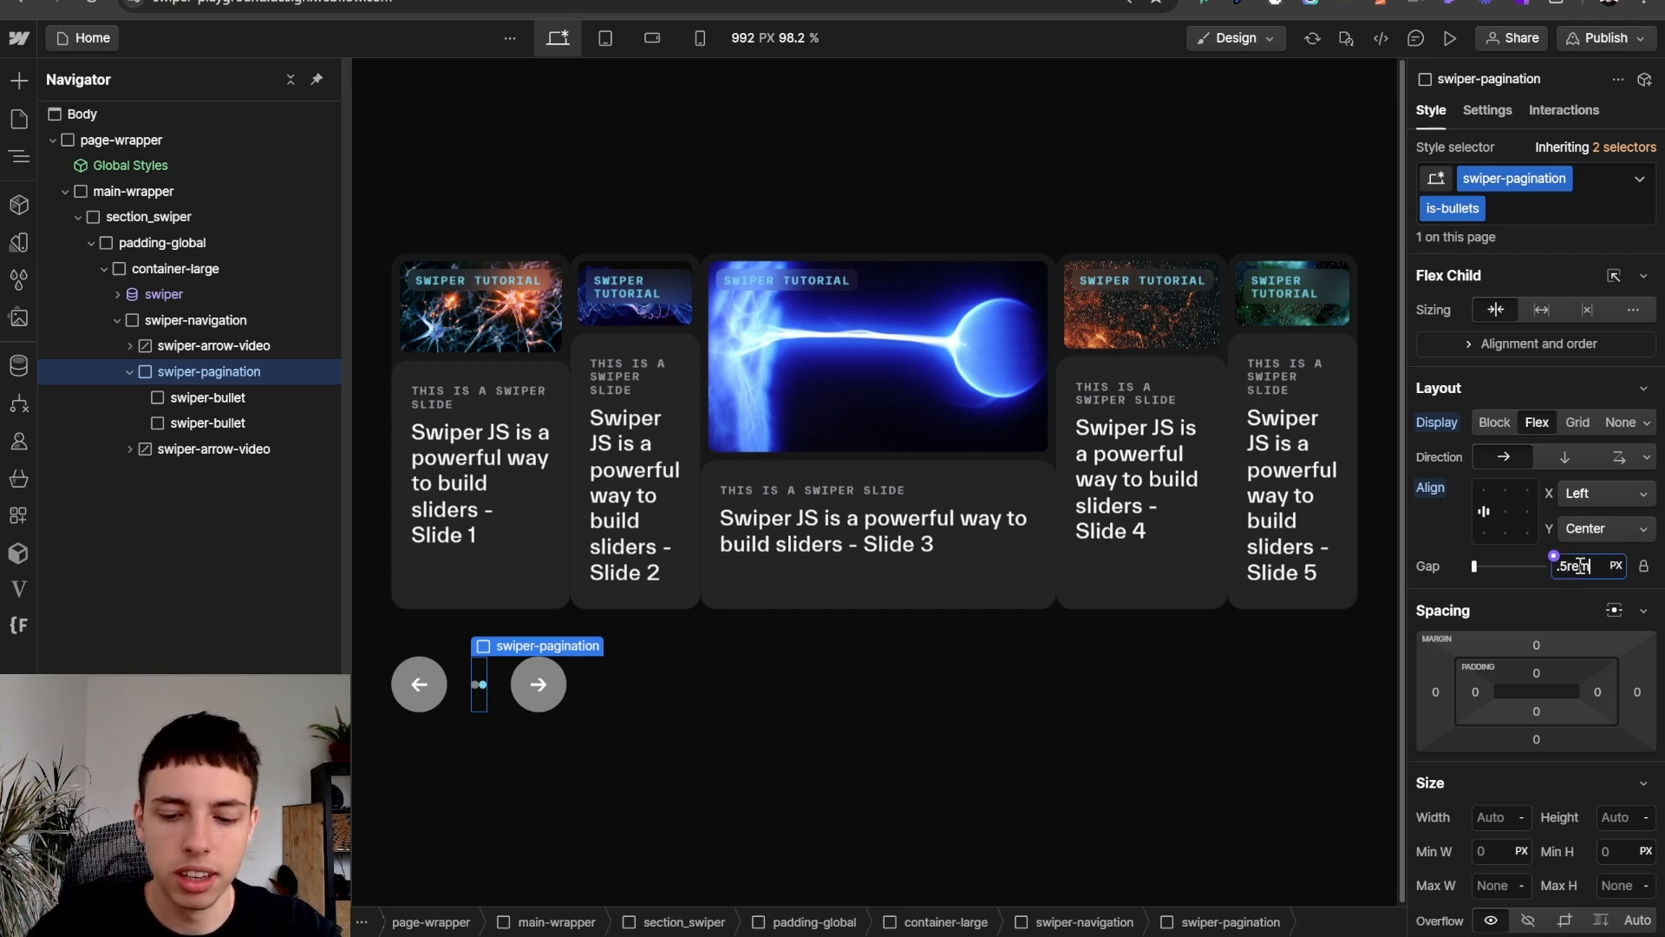
key(Return)
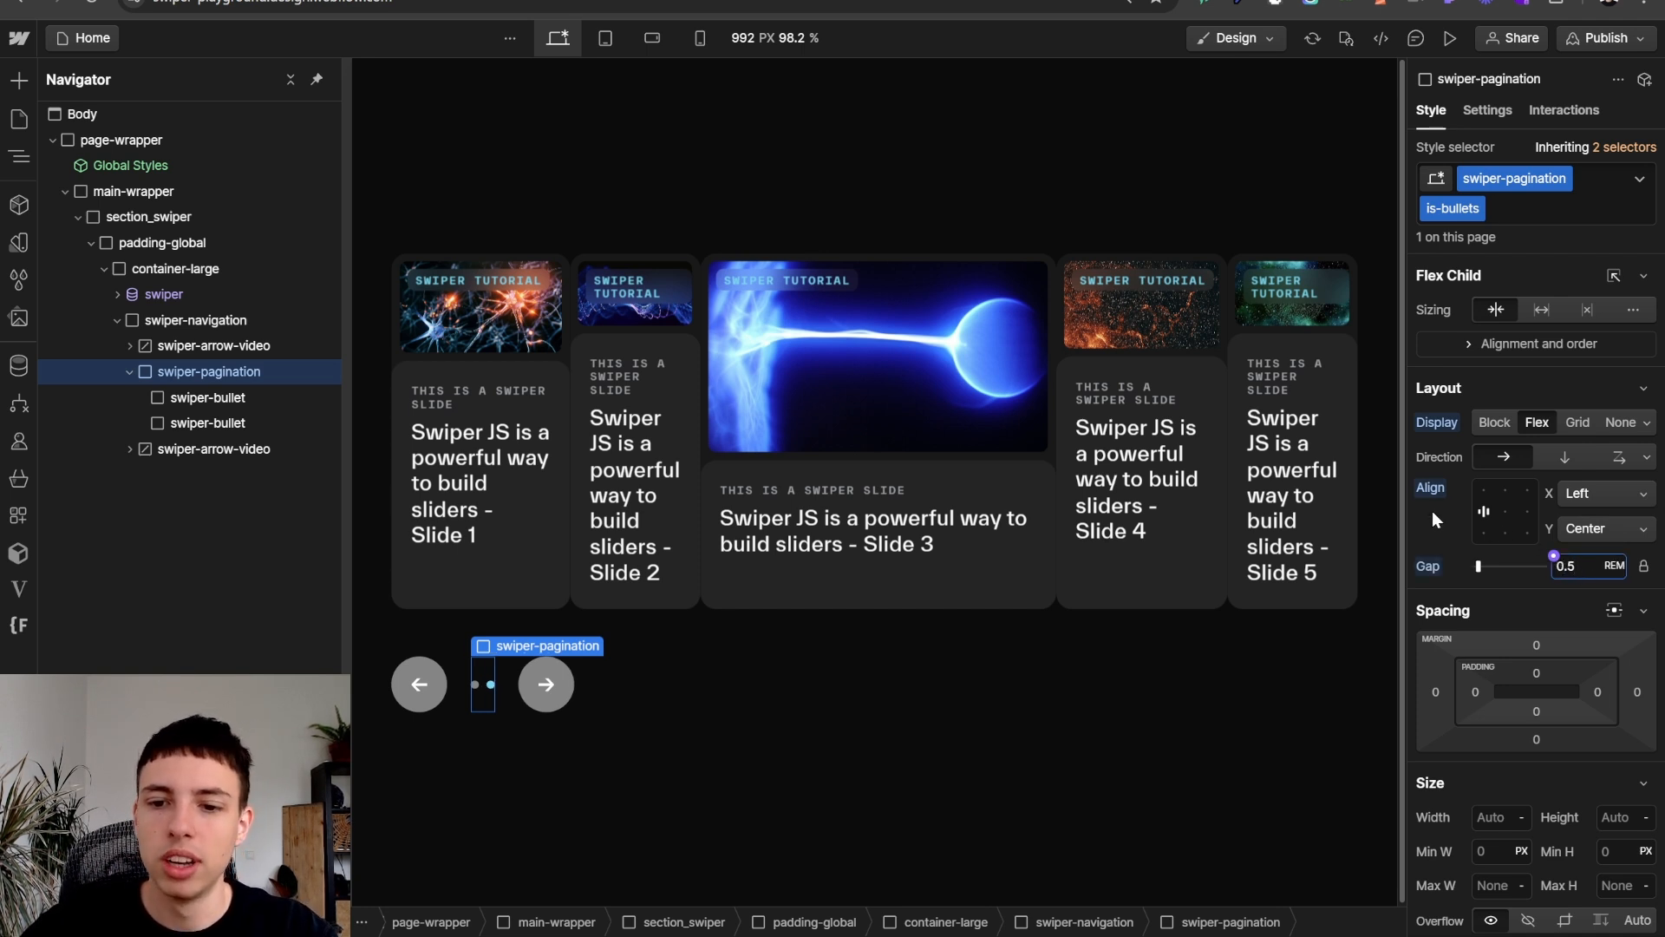
click(1585, 569)
text(0.375)
key(Return)
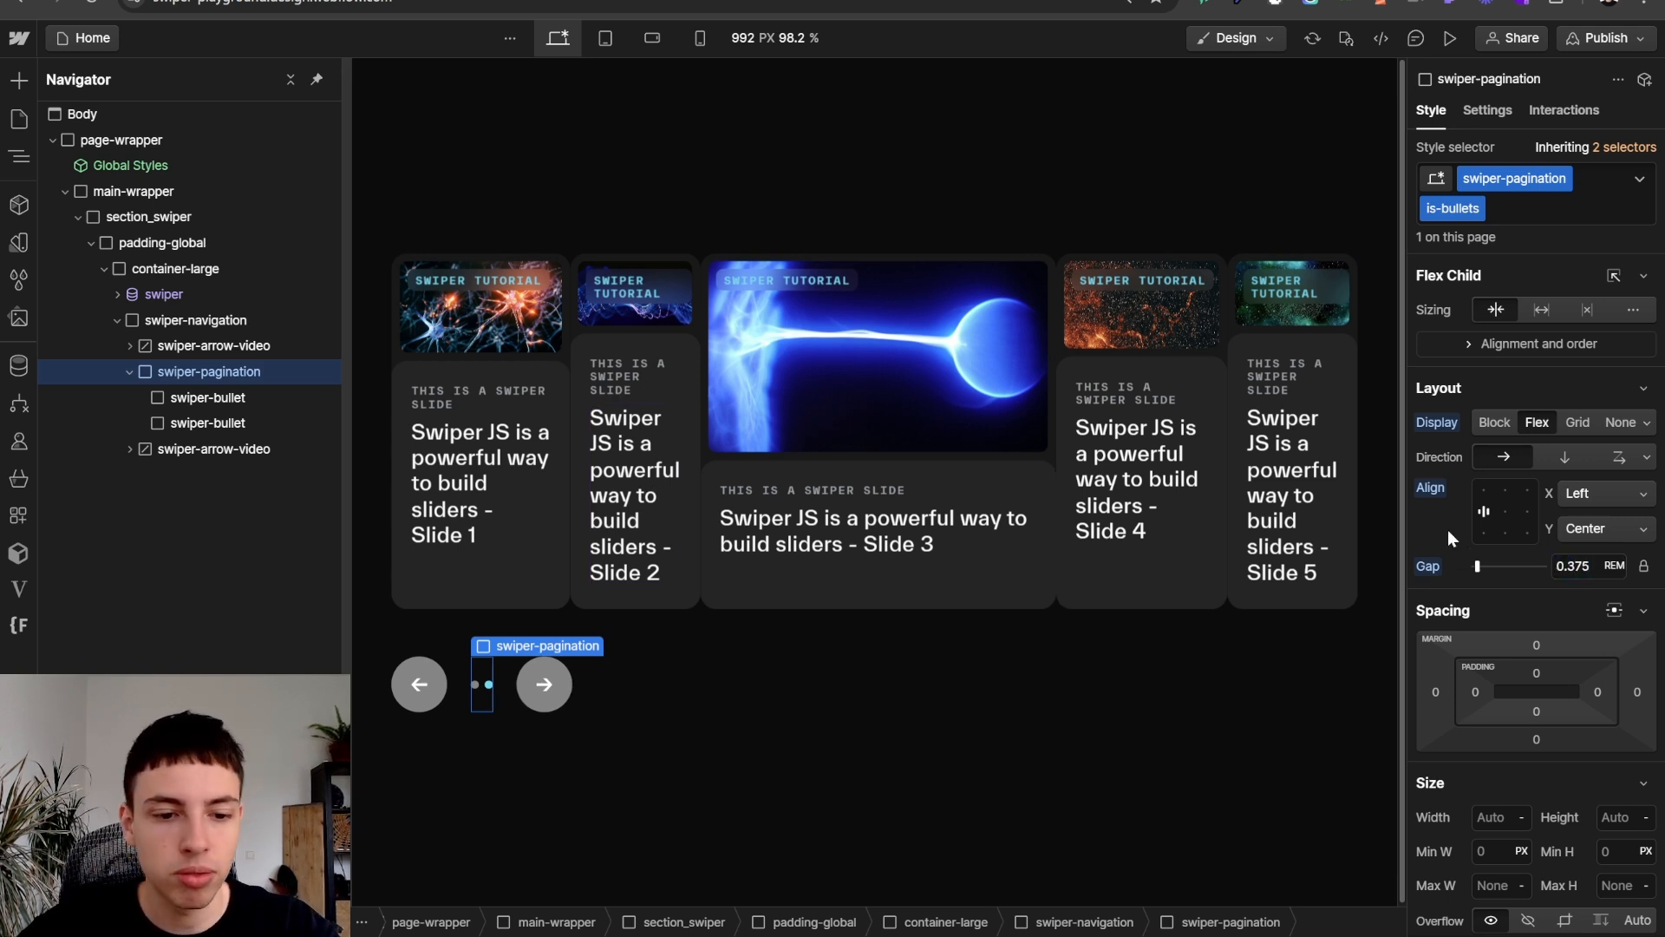
- Vertically center the arrows and bullets within the swiper-navigation element
click(503, 701)
click(1483, 406)
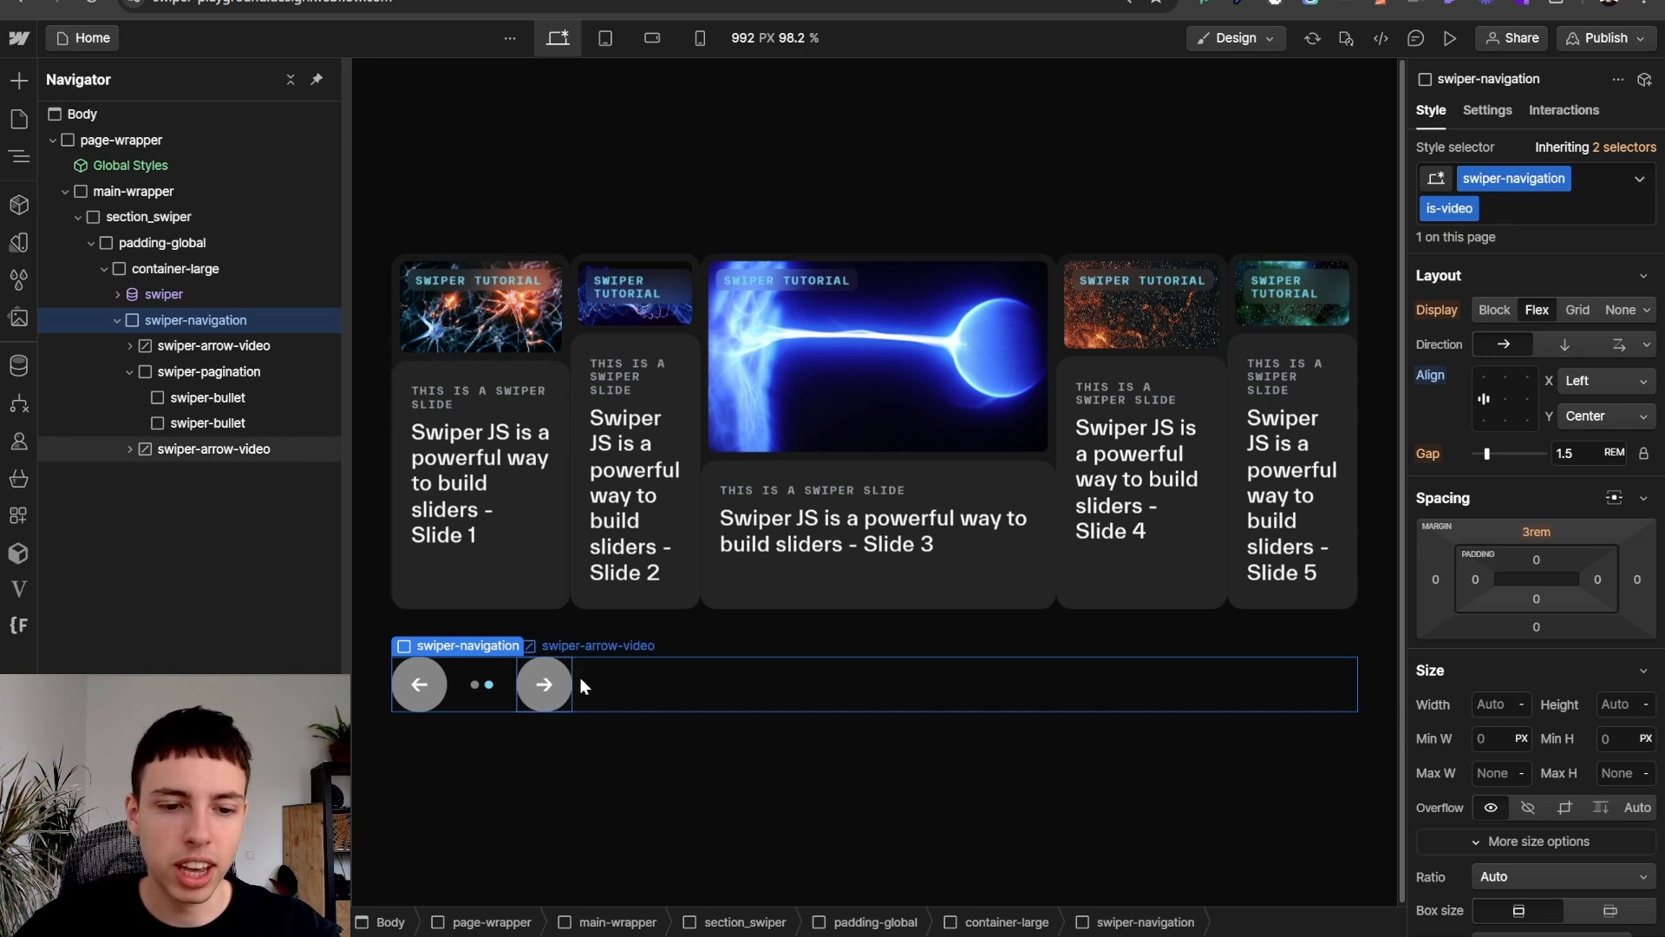
click(482, 684)
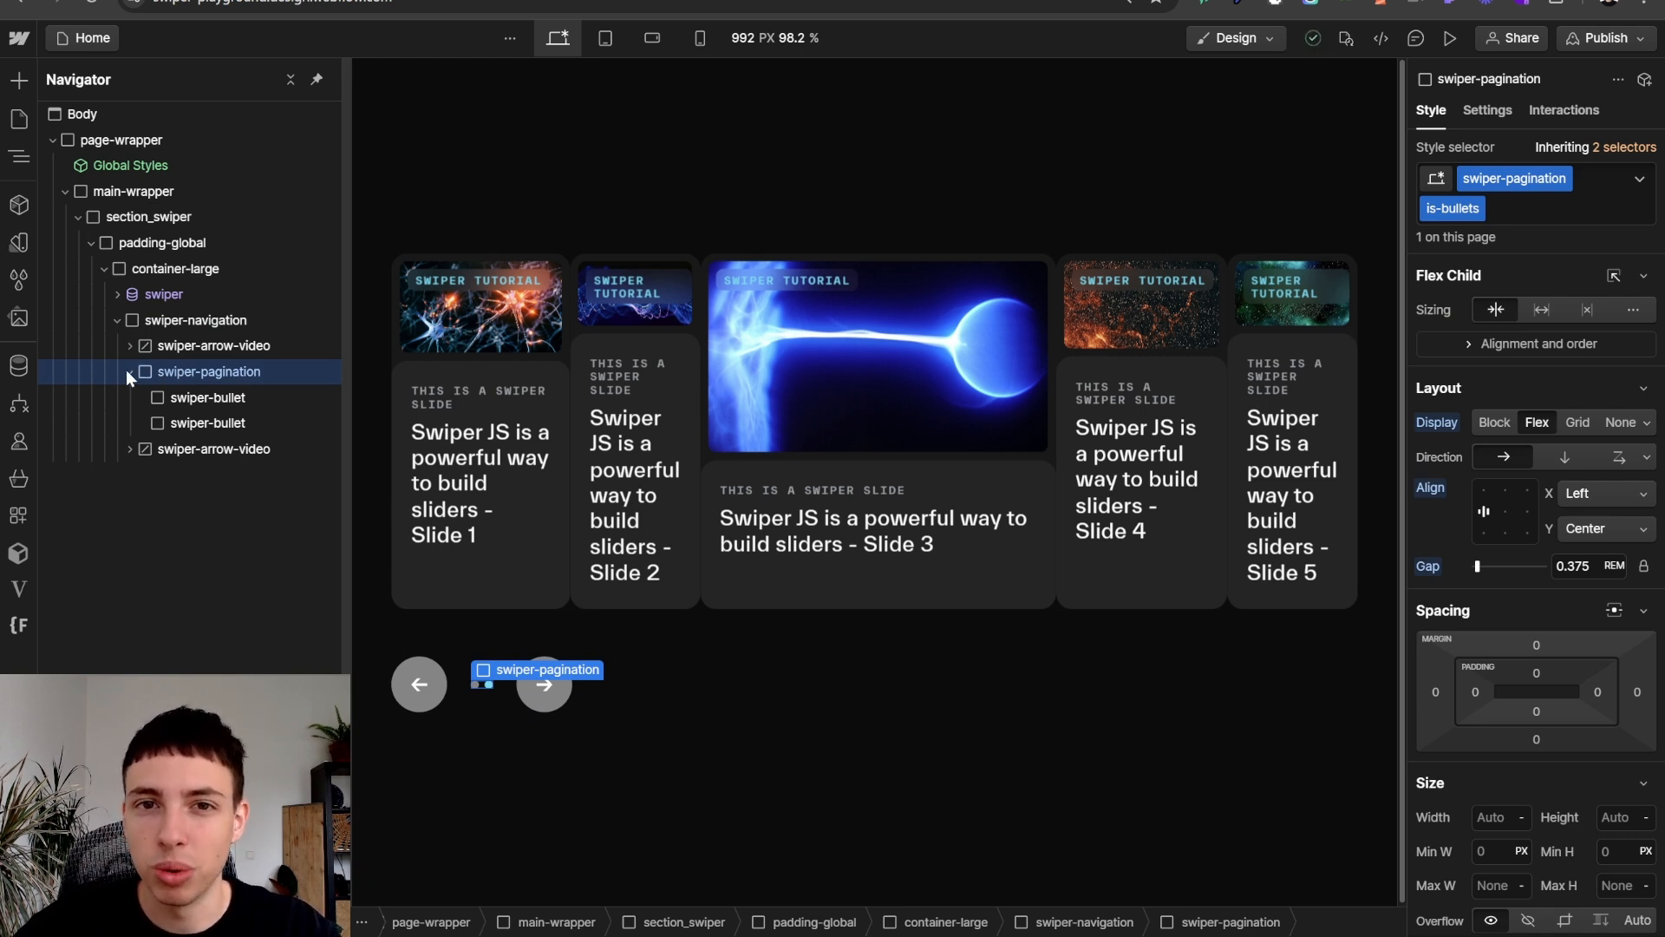
double_click(1505, 178)
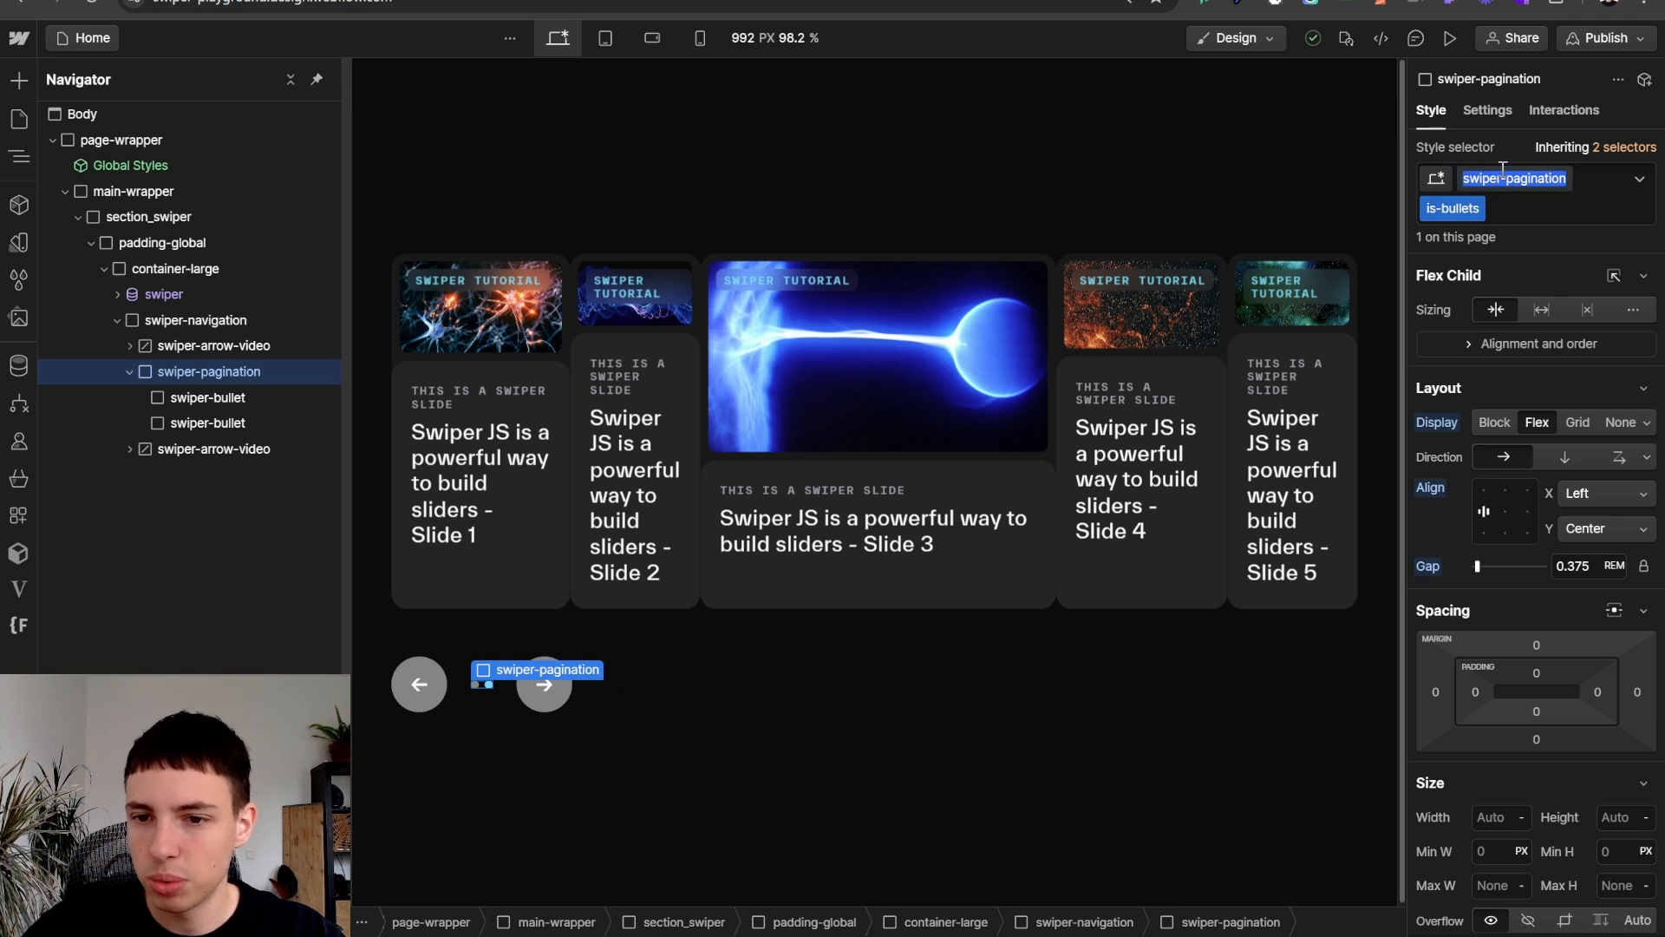
click(1440, 228)
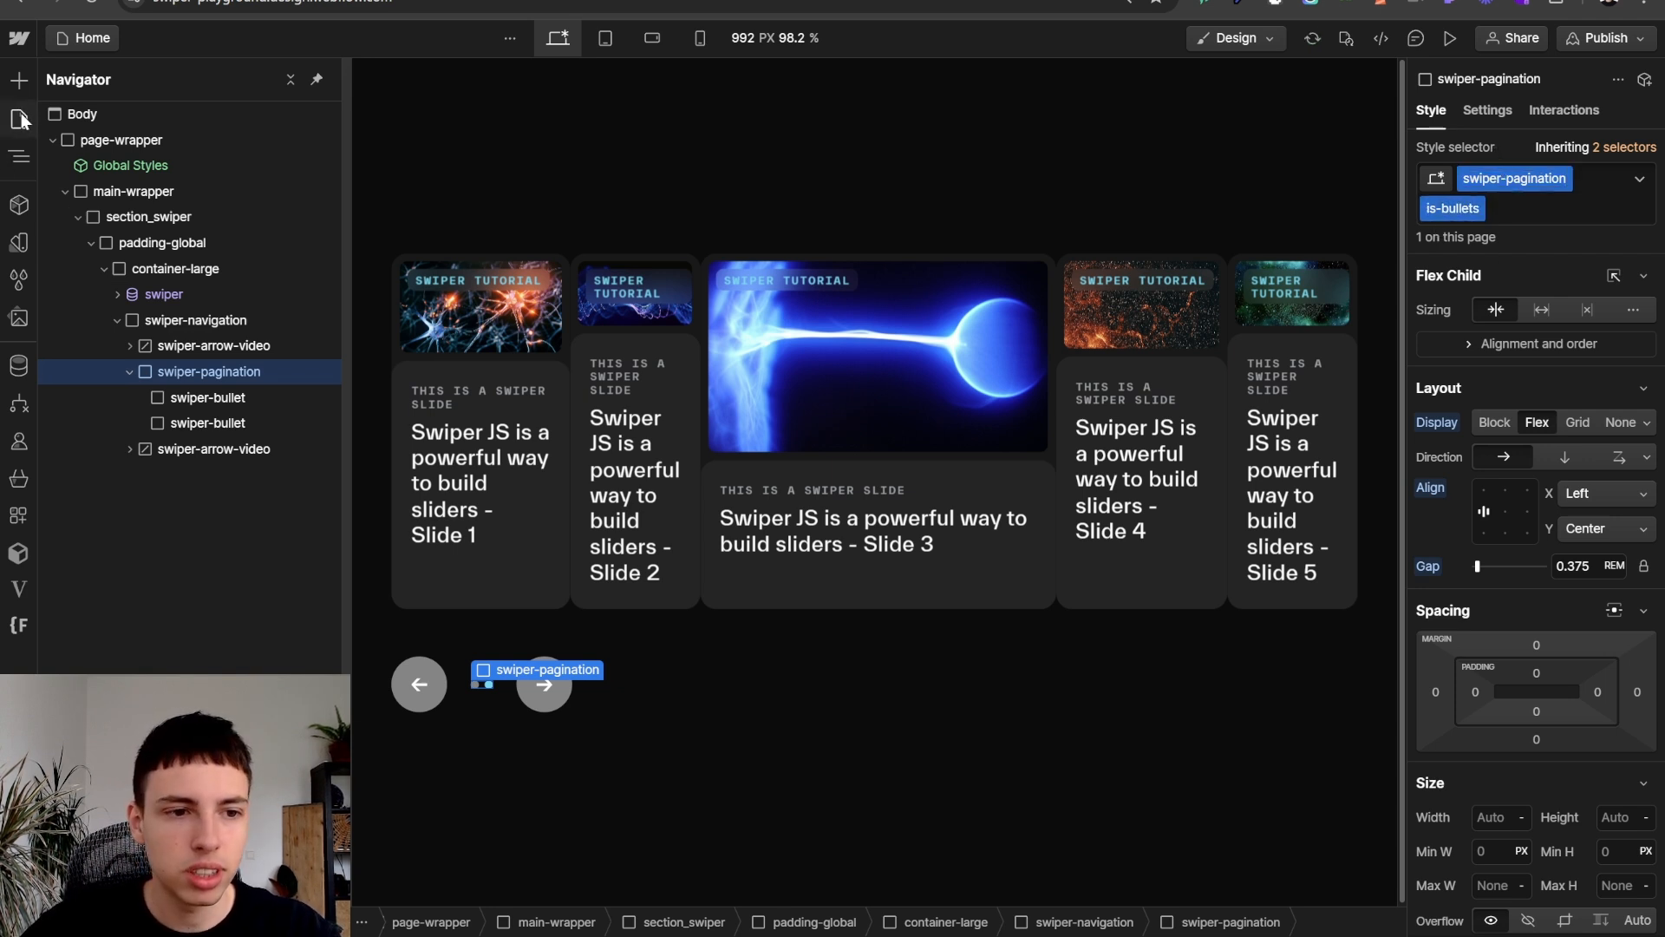
key(Down)
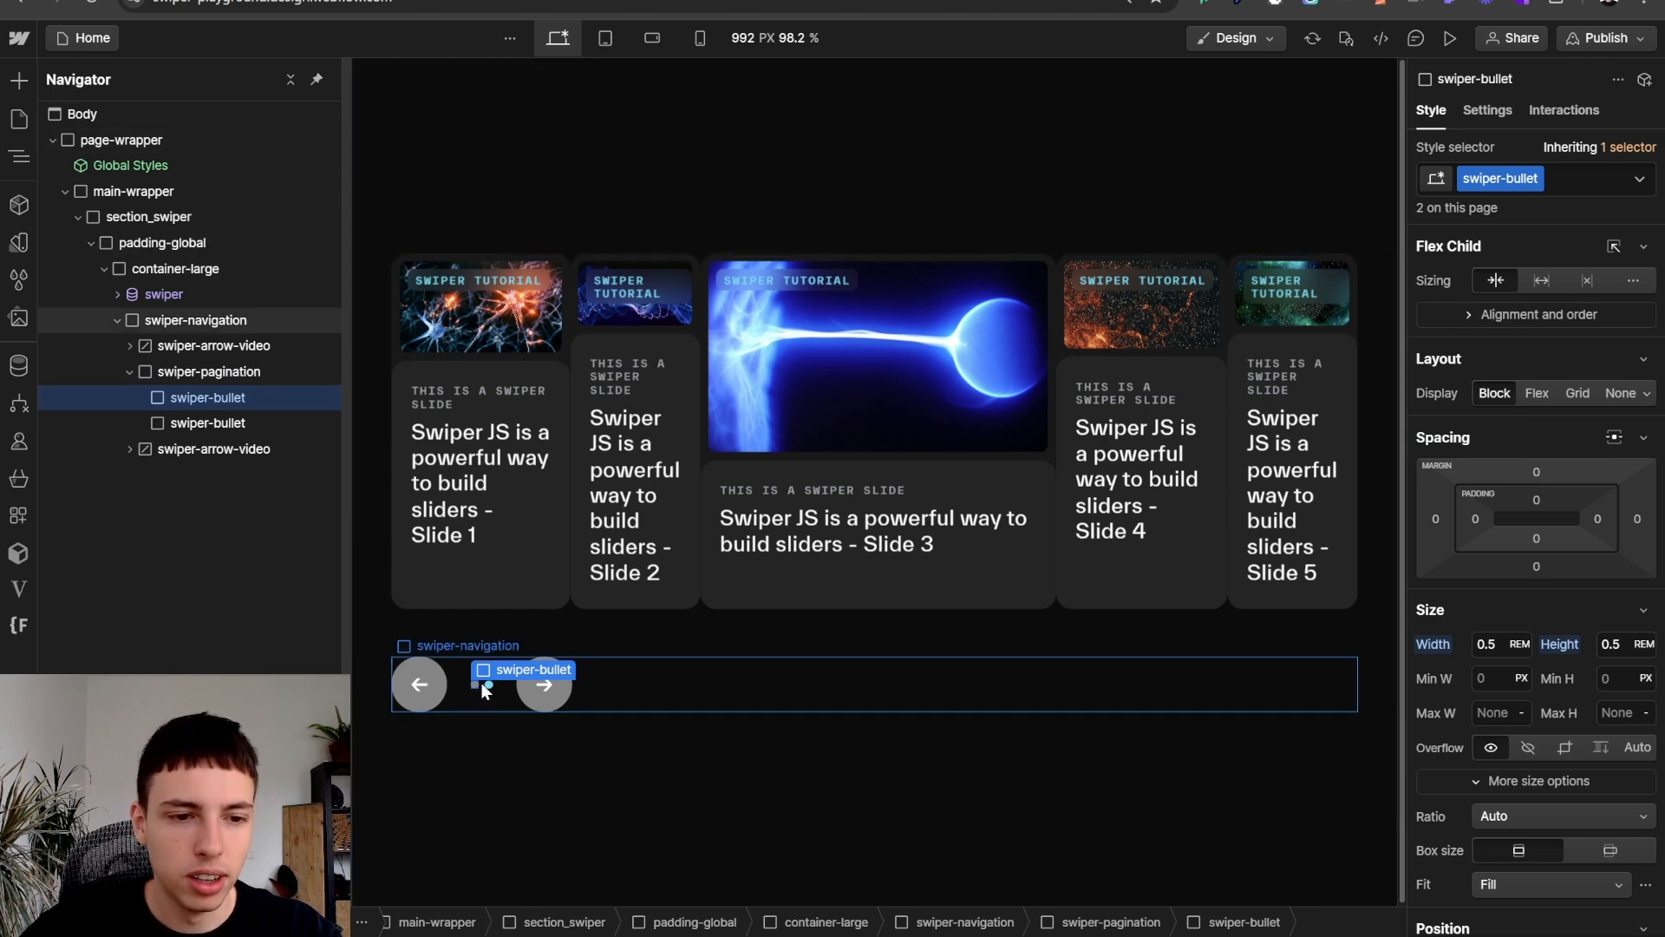
- In the Home page's before-</body> code, add an empty pagination object after the navigation block of the Swiper script
click(18, 118)
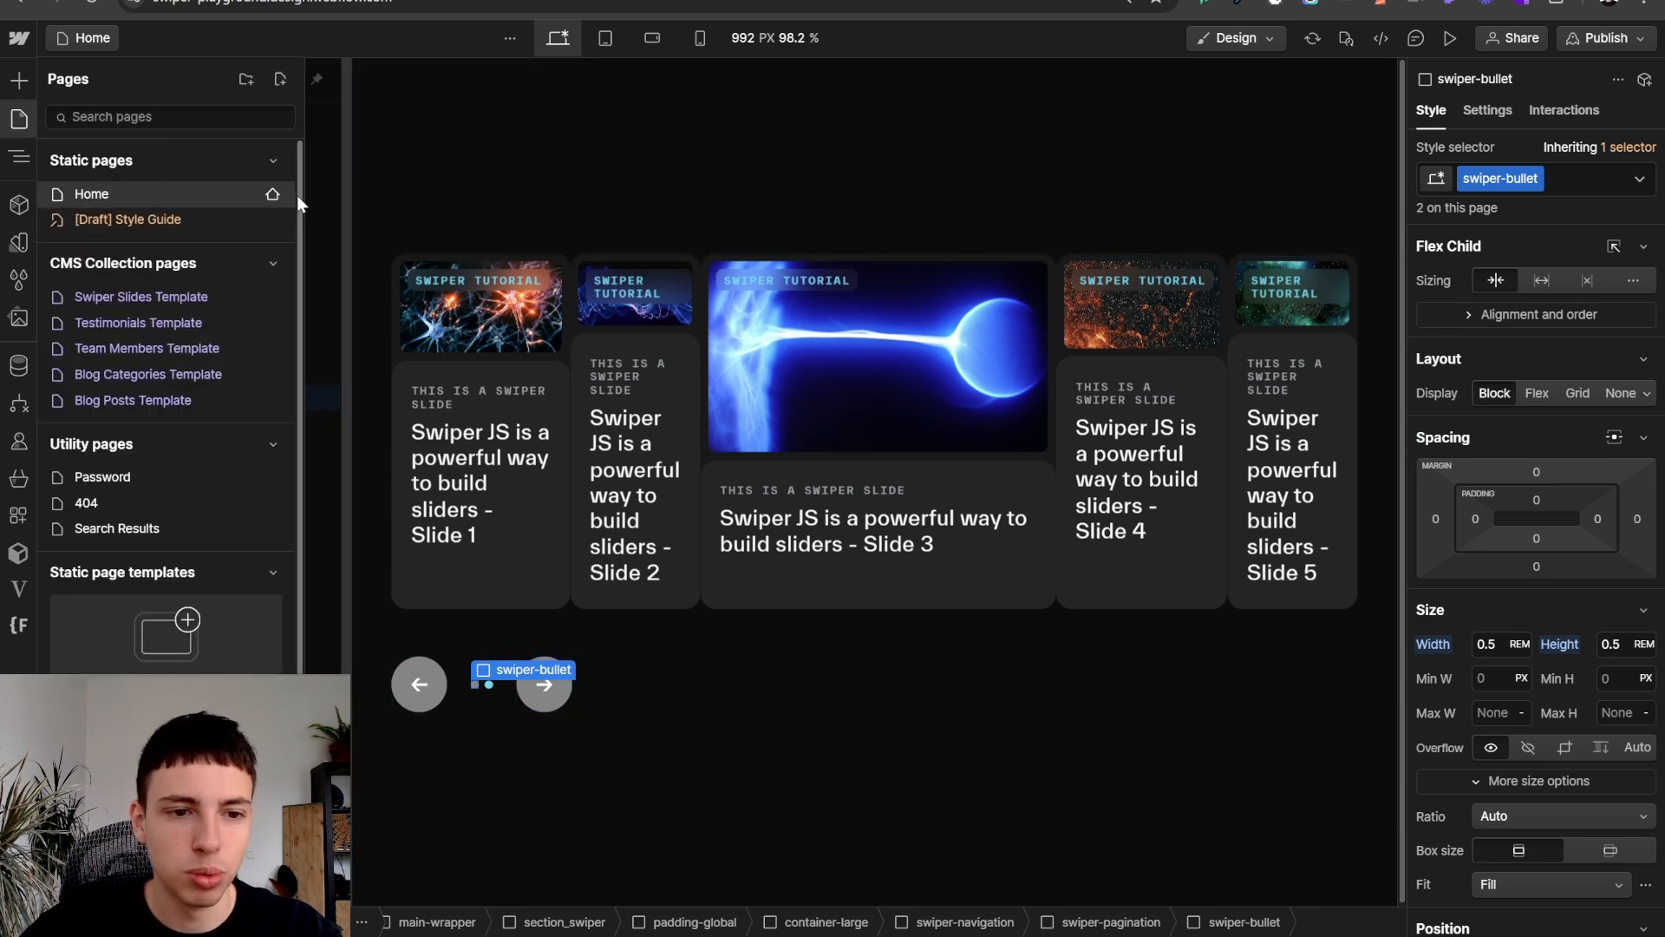
click(274, 195)
scroll(608, 477, down, 20)
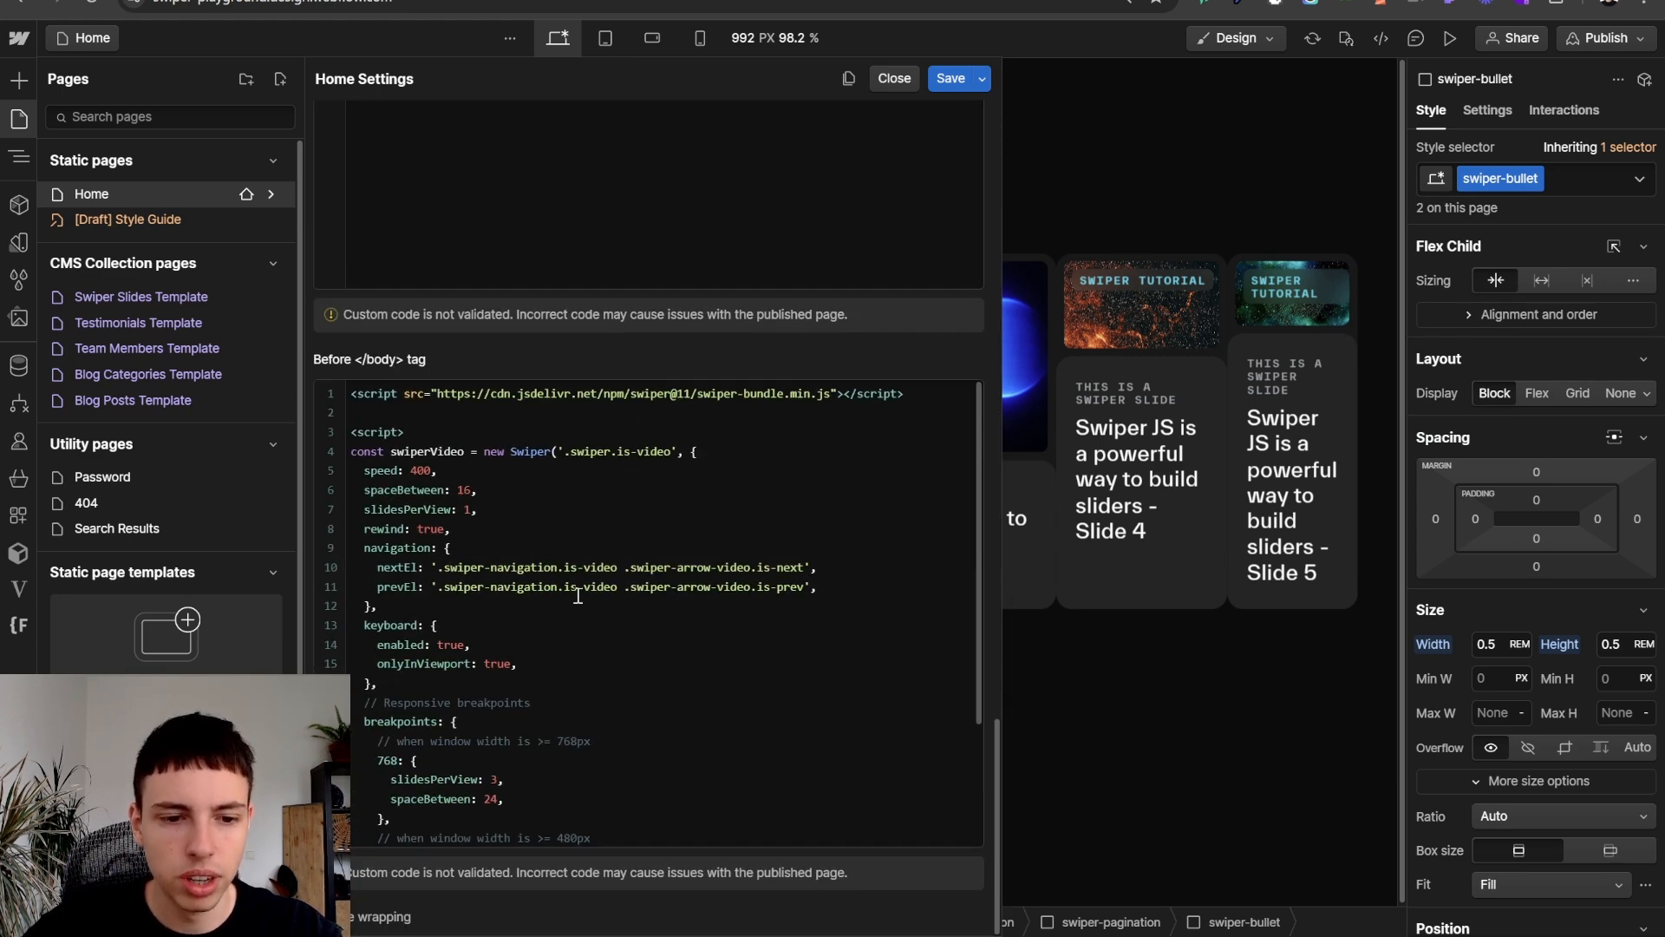
click(404, 600)
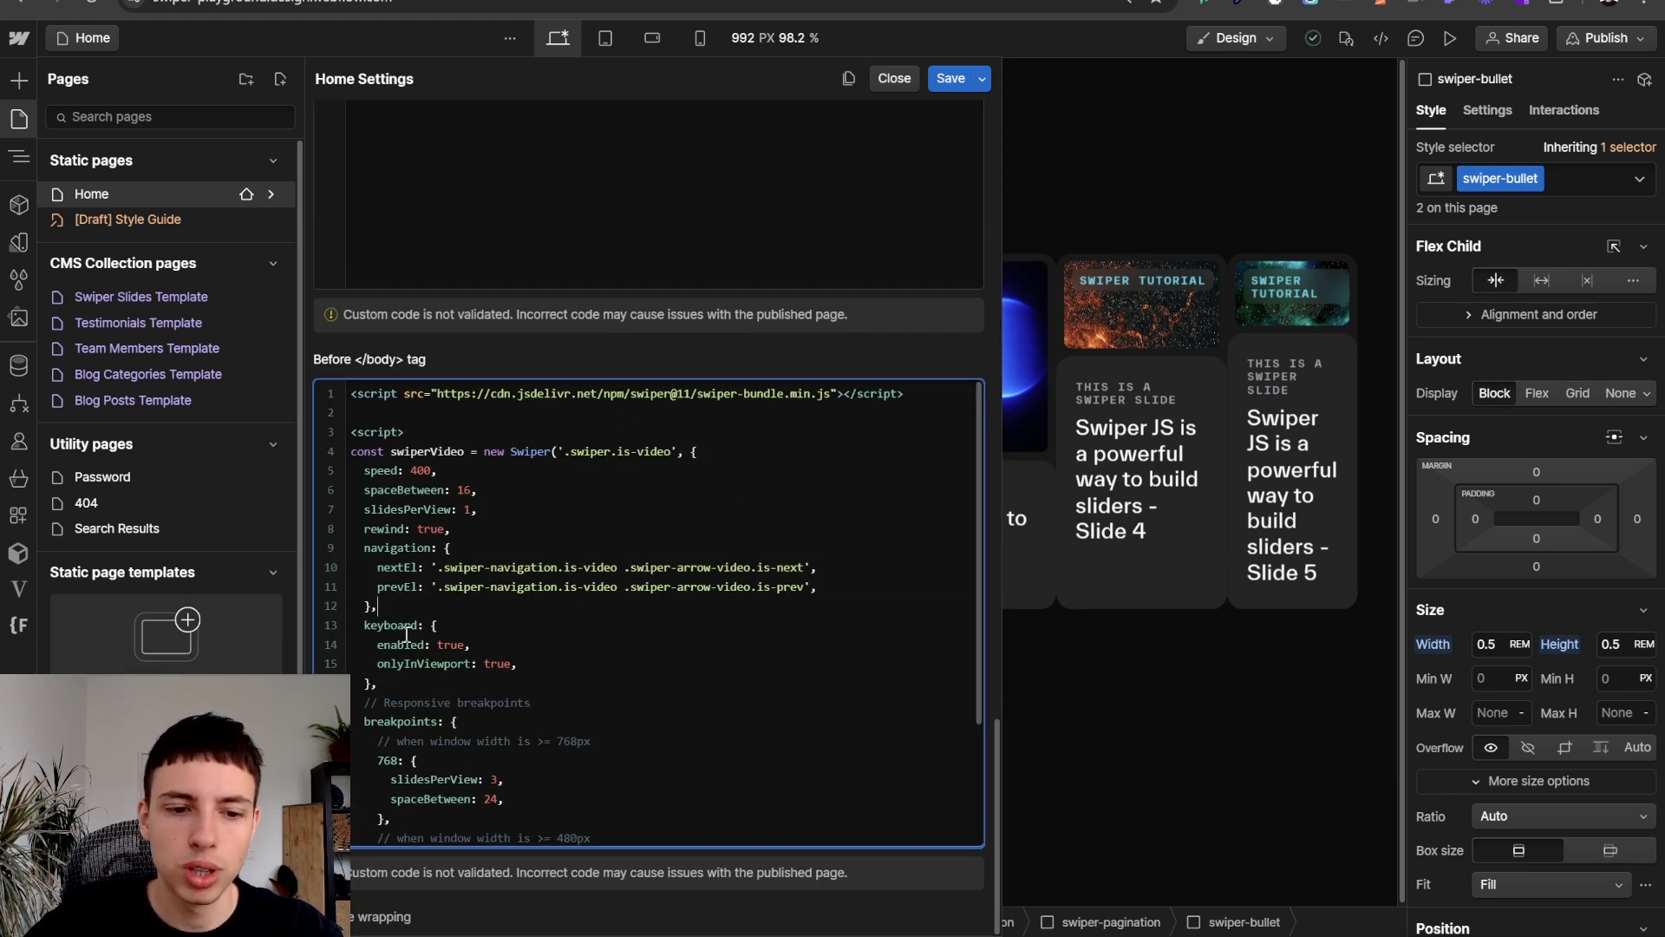
key(Return)
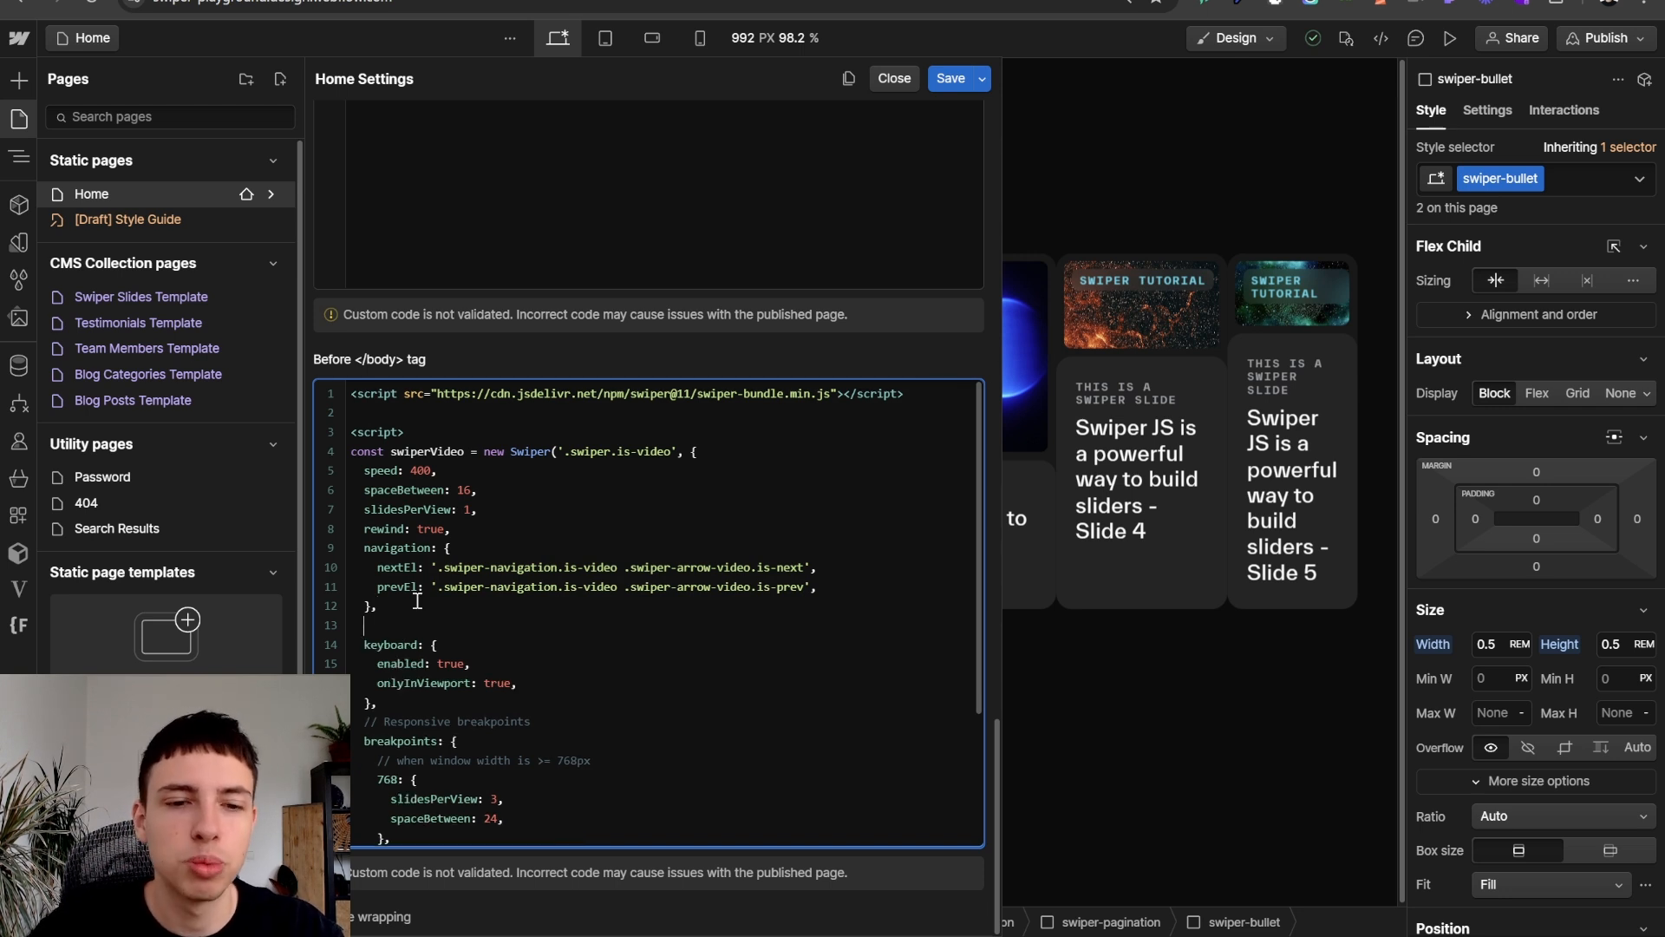
text(pagination: {)
key(Return)
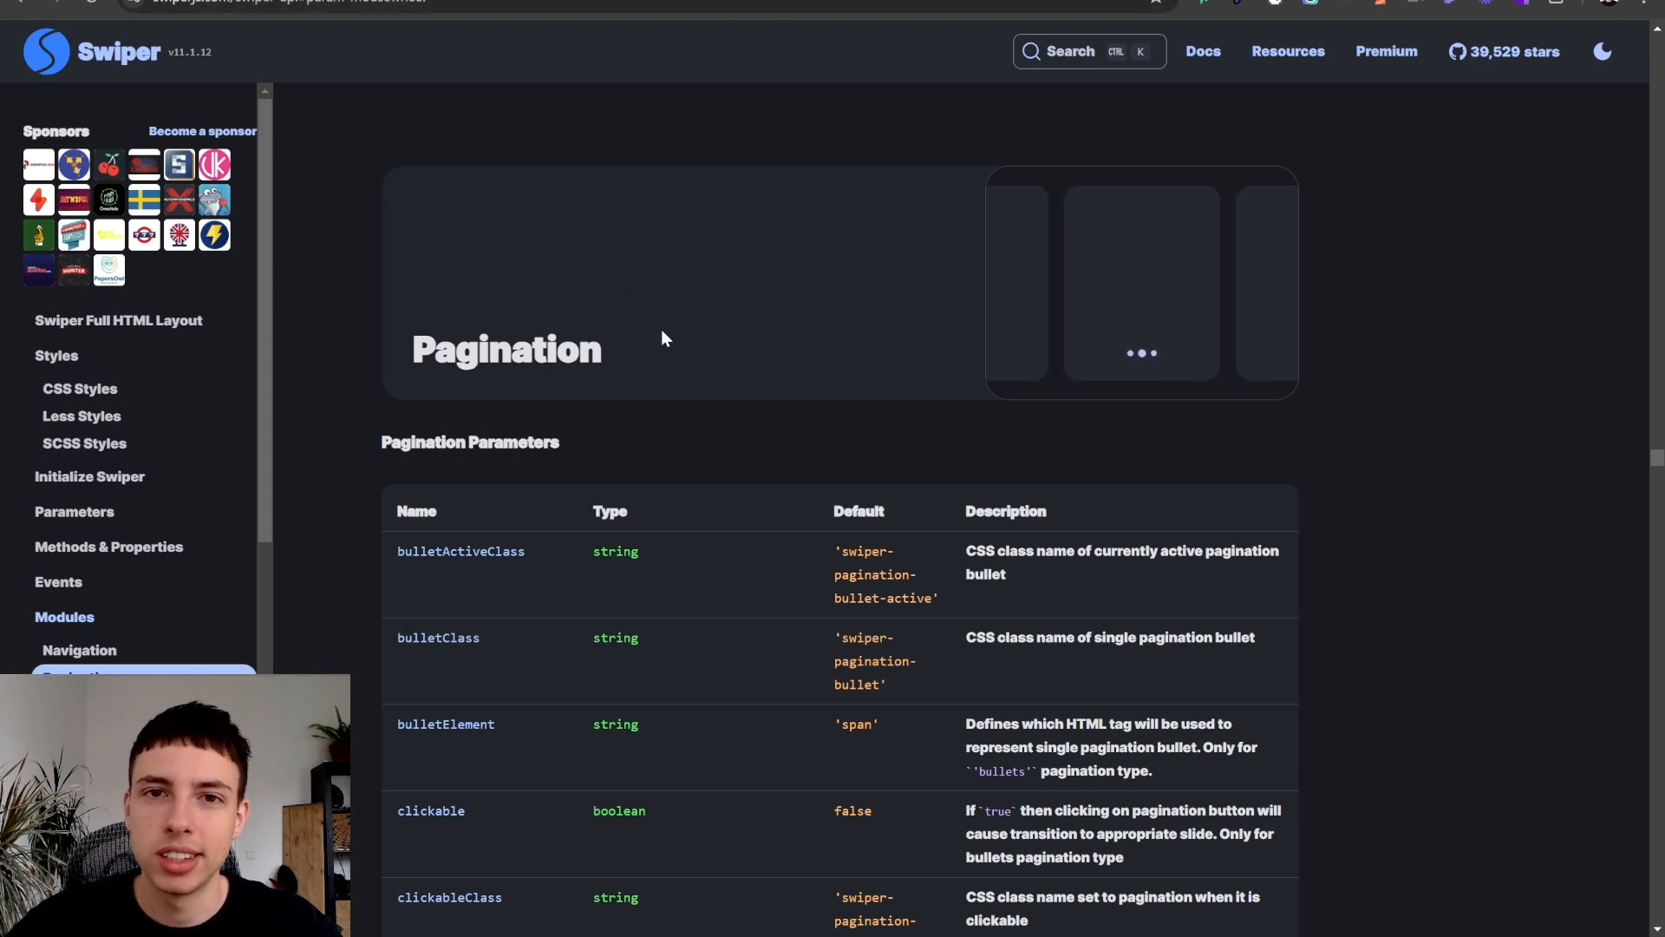
- Switch to the Swiper documentation and examine the pagination parameters table, down to the el parameter
mouse_move(1223, 59)
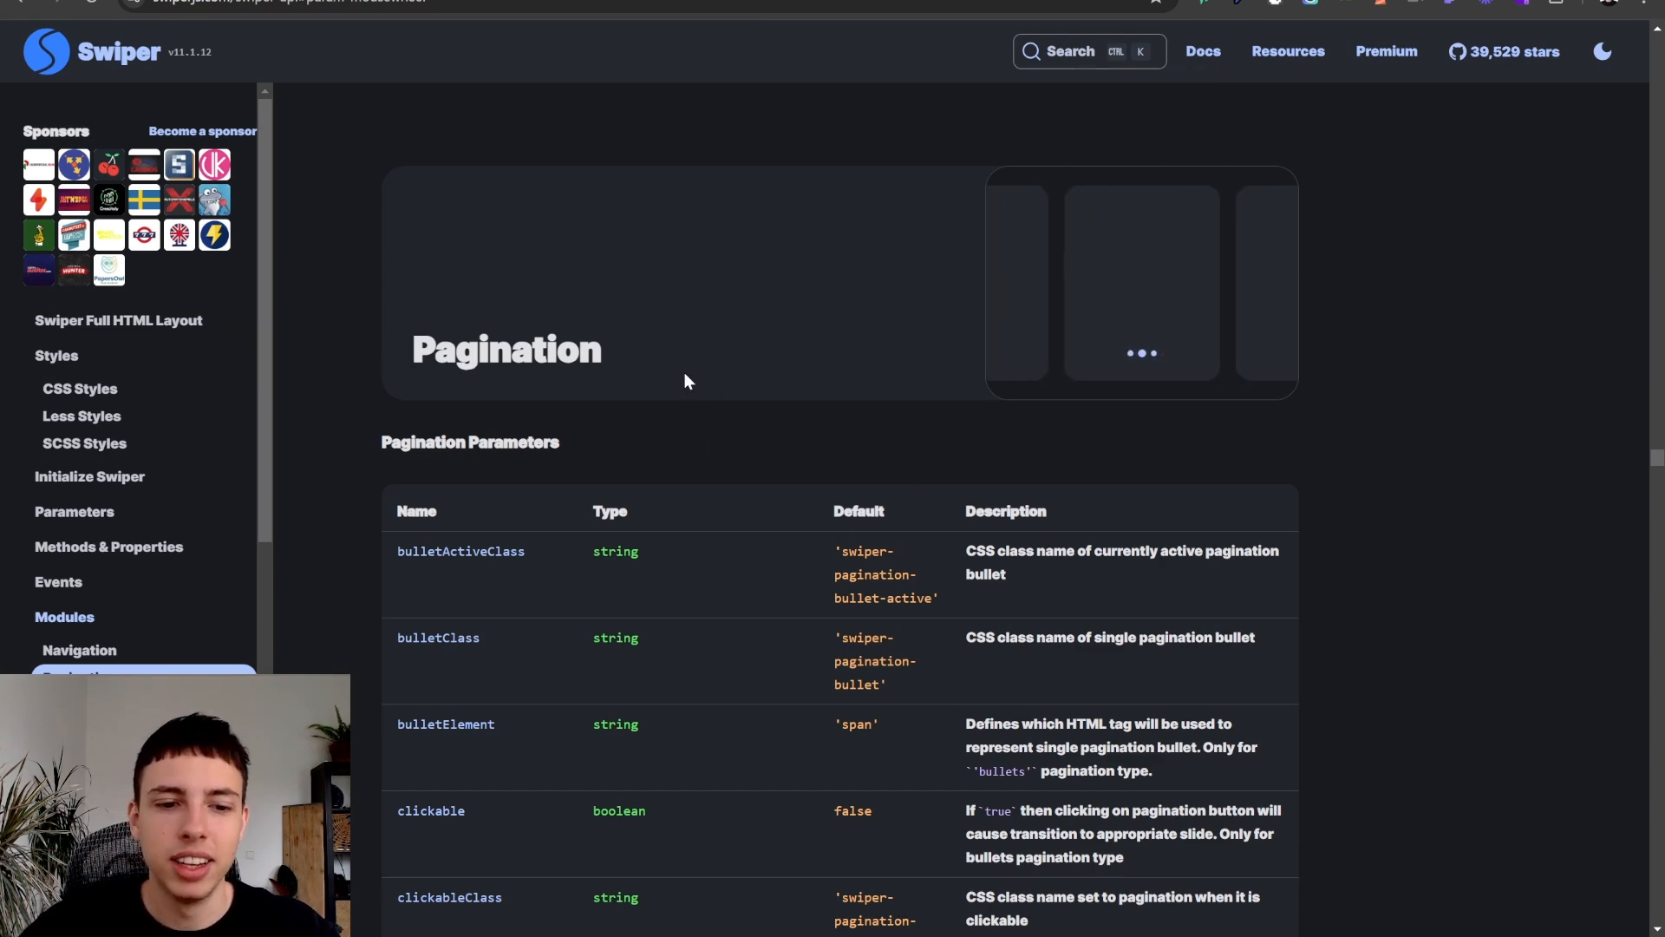
scroll(646, 345, up, 2)
scroll(659, 468, down, 3)
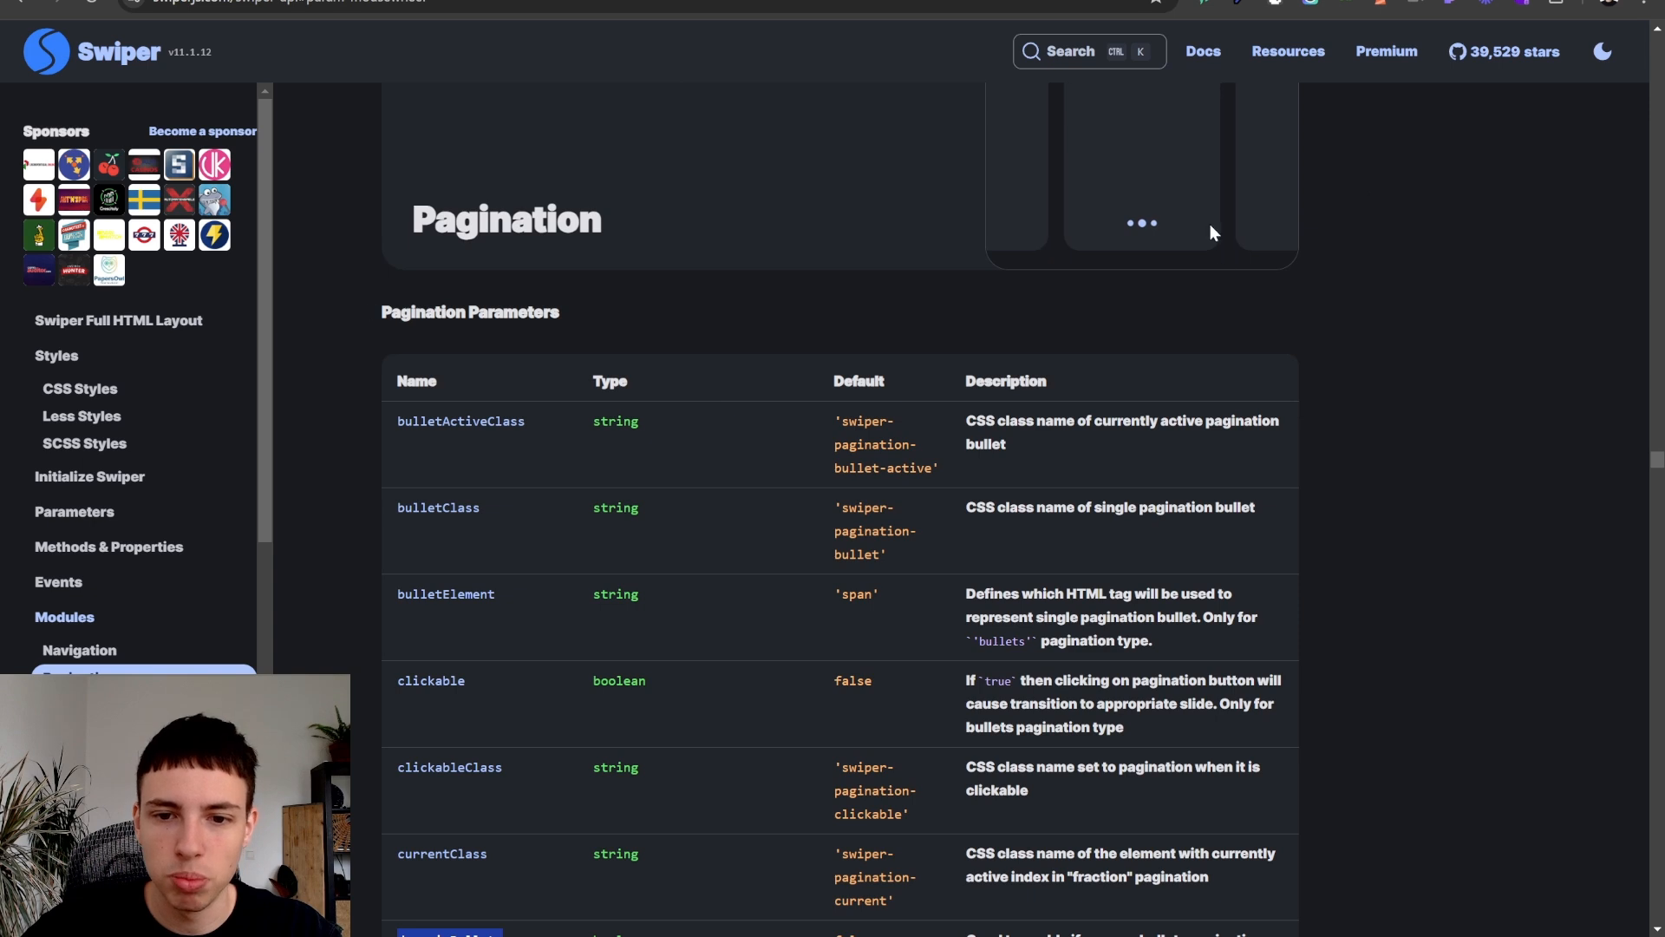
scroll(1293, 226, up, 2)
scroll(554, 298, down, 2)
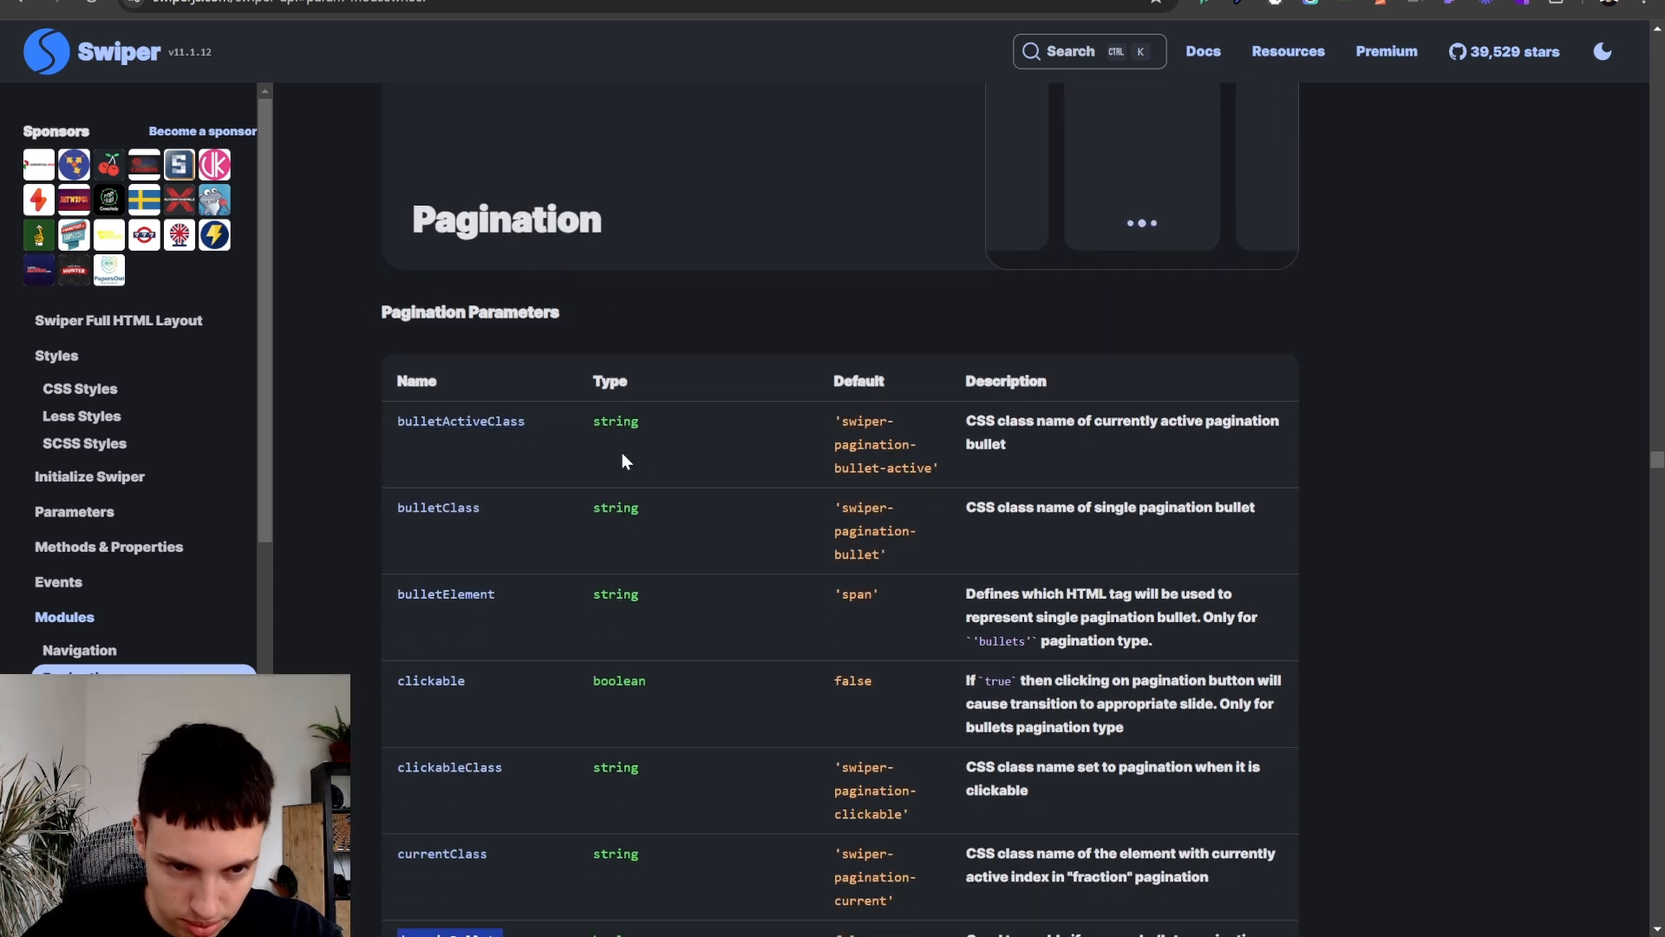
scroll(642, 442, down, 2)
click(545, 430)
scroll(557, 394, down, 2)
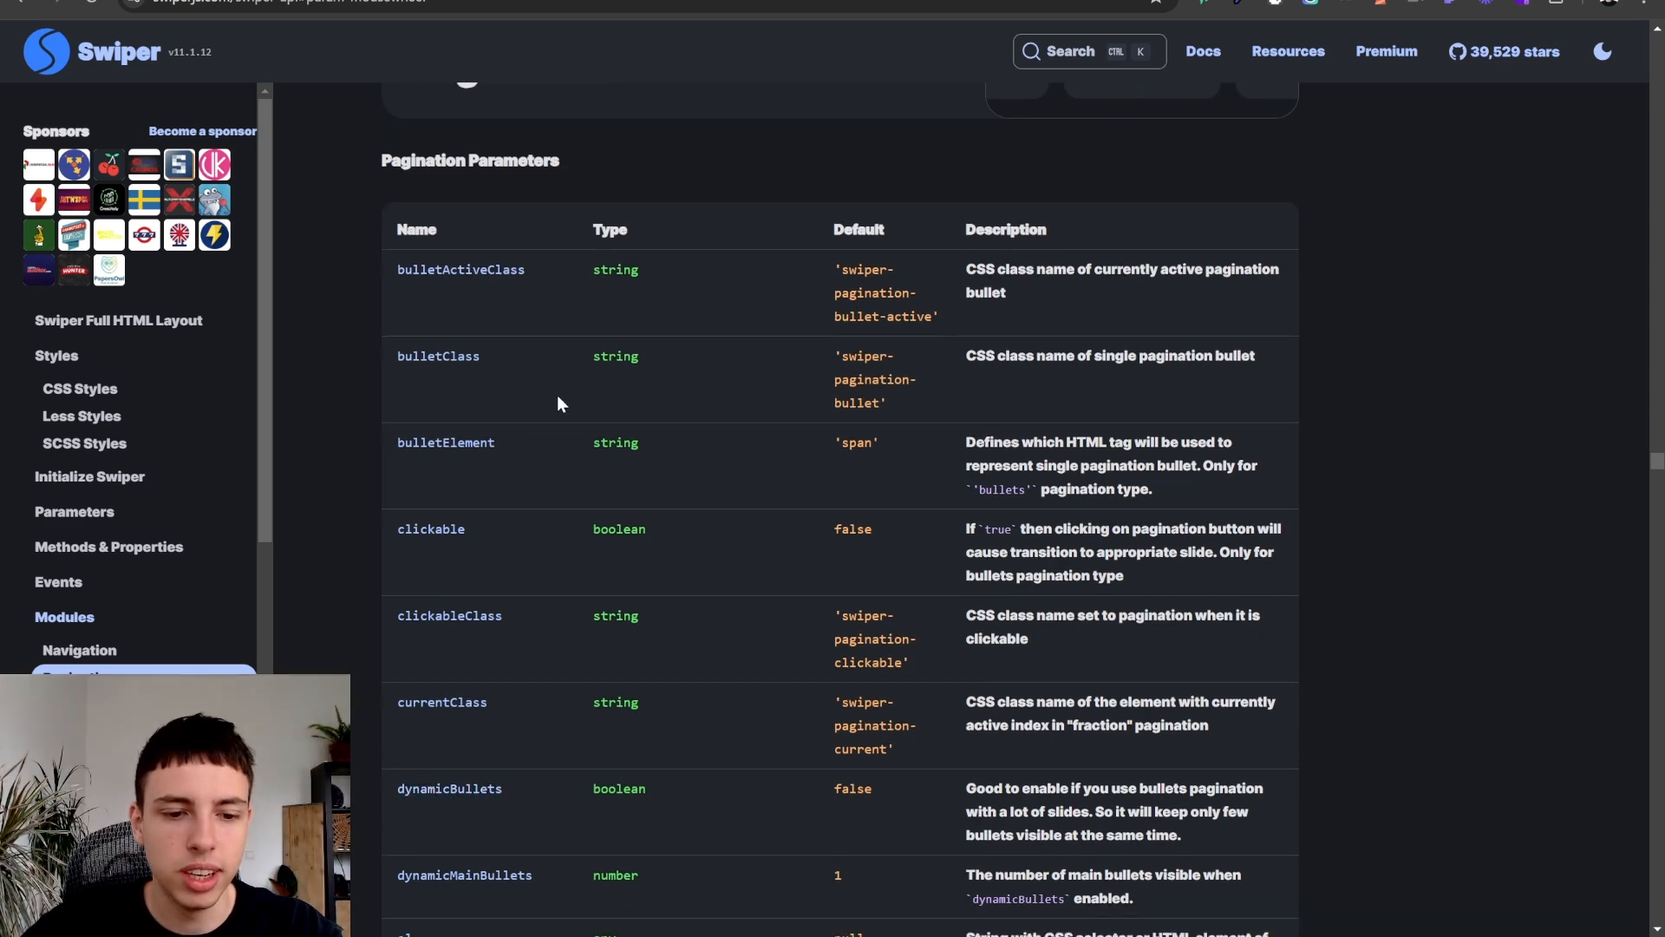
scroll(560, 401, down, 4)
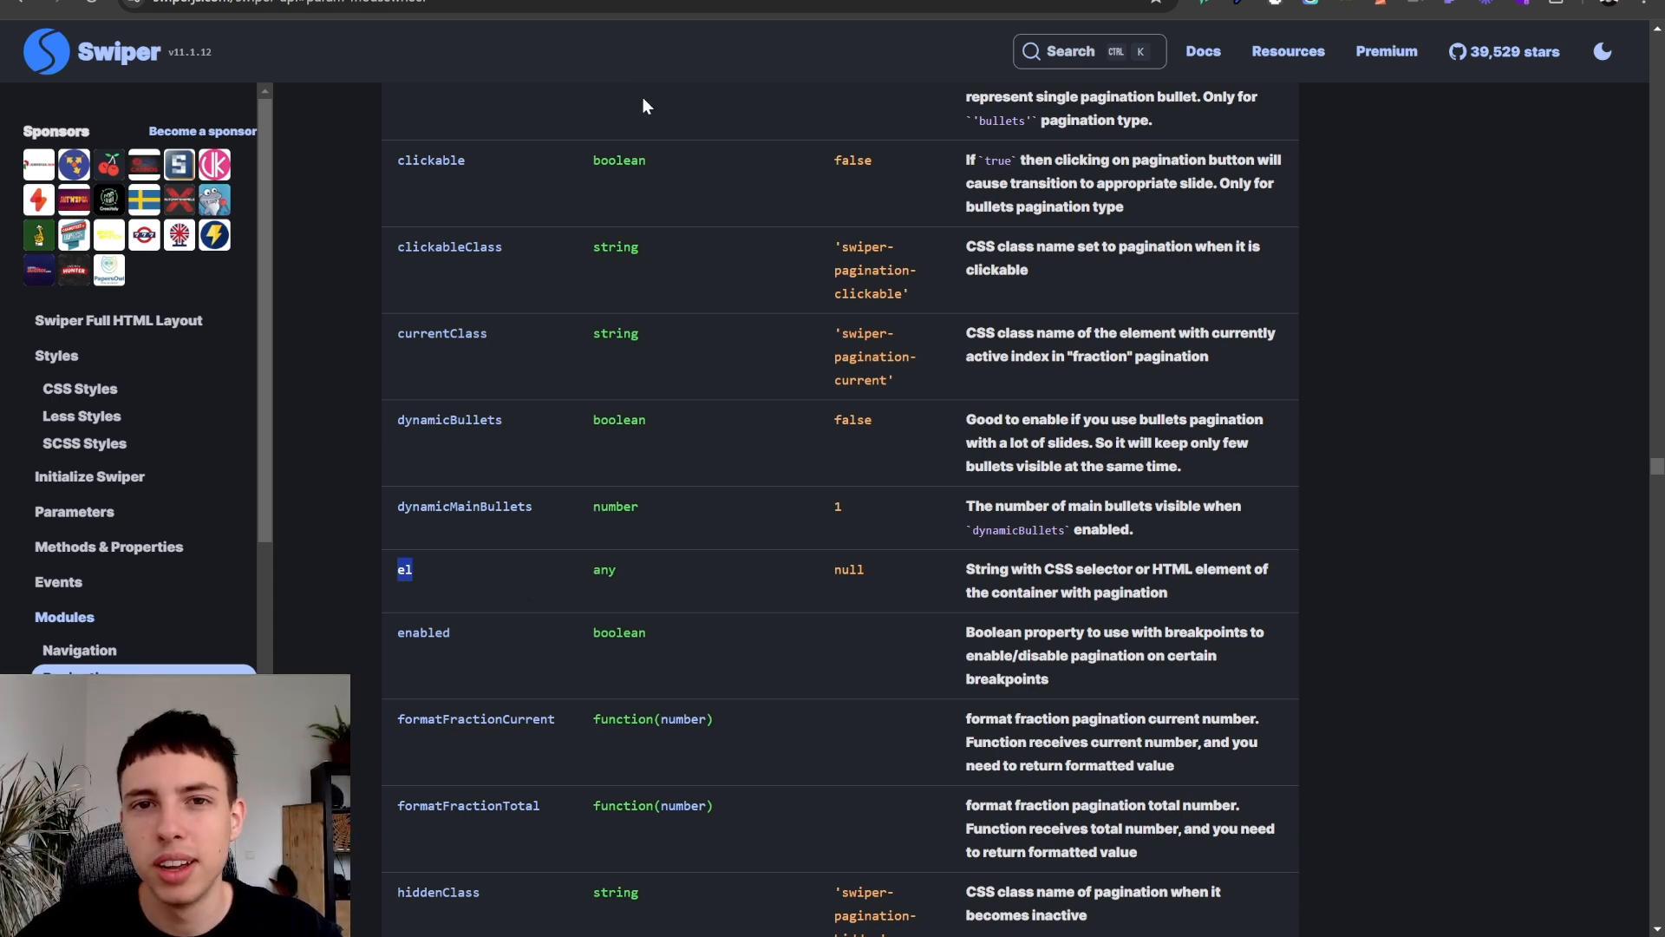
- Back in the Webflow page code, set the pagination's el to ".swiper-pagination" and its type to "bullets"
key(ctrl+Tab)
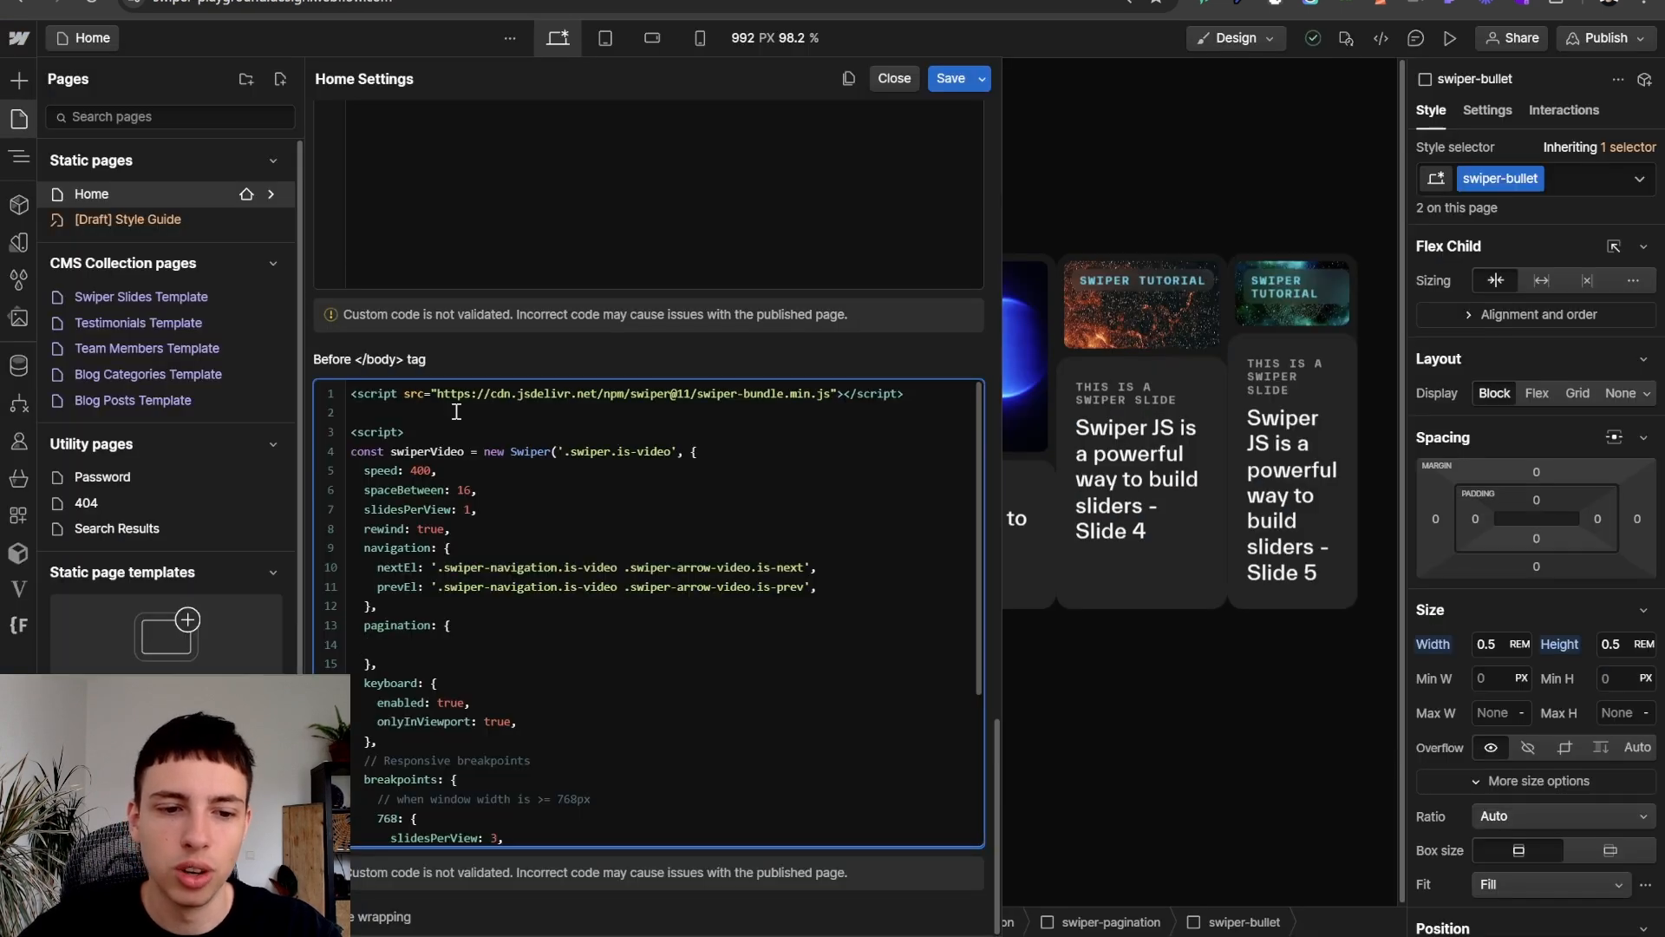
text(el)
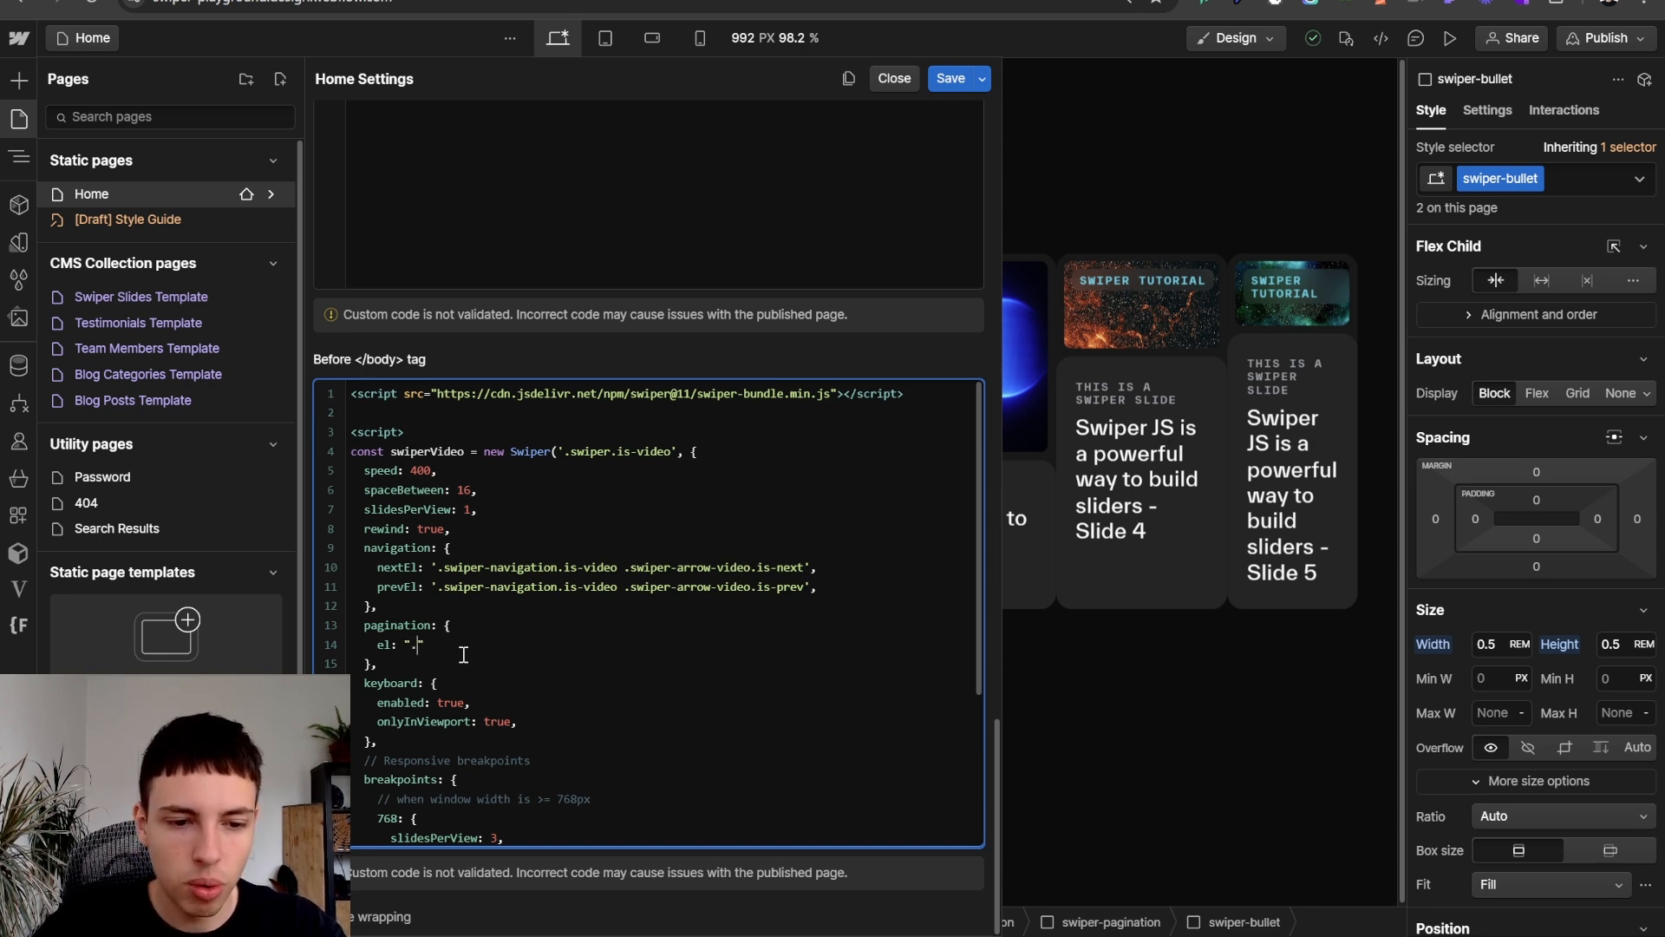
text(: ".swiper)
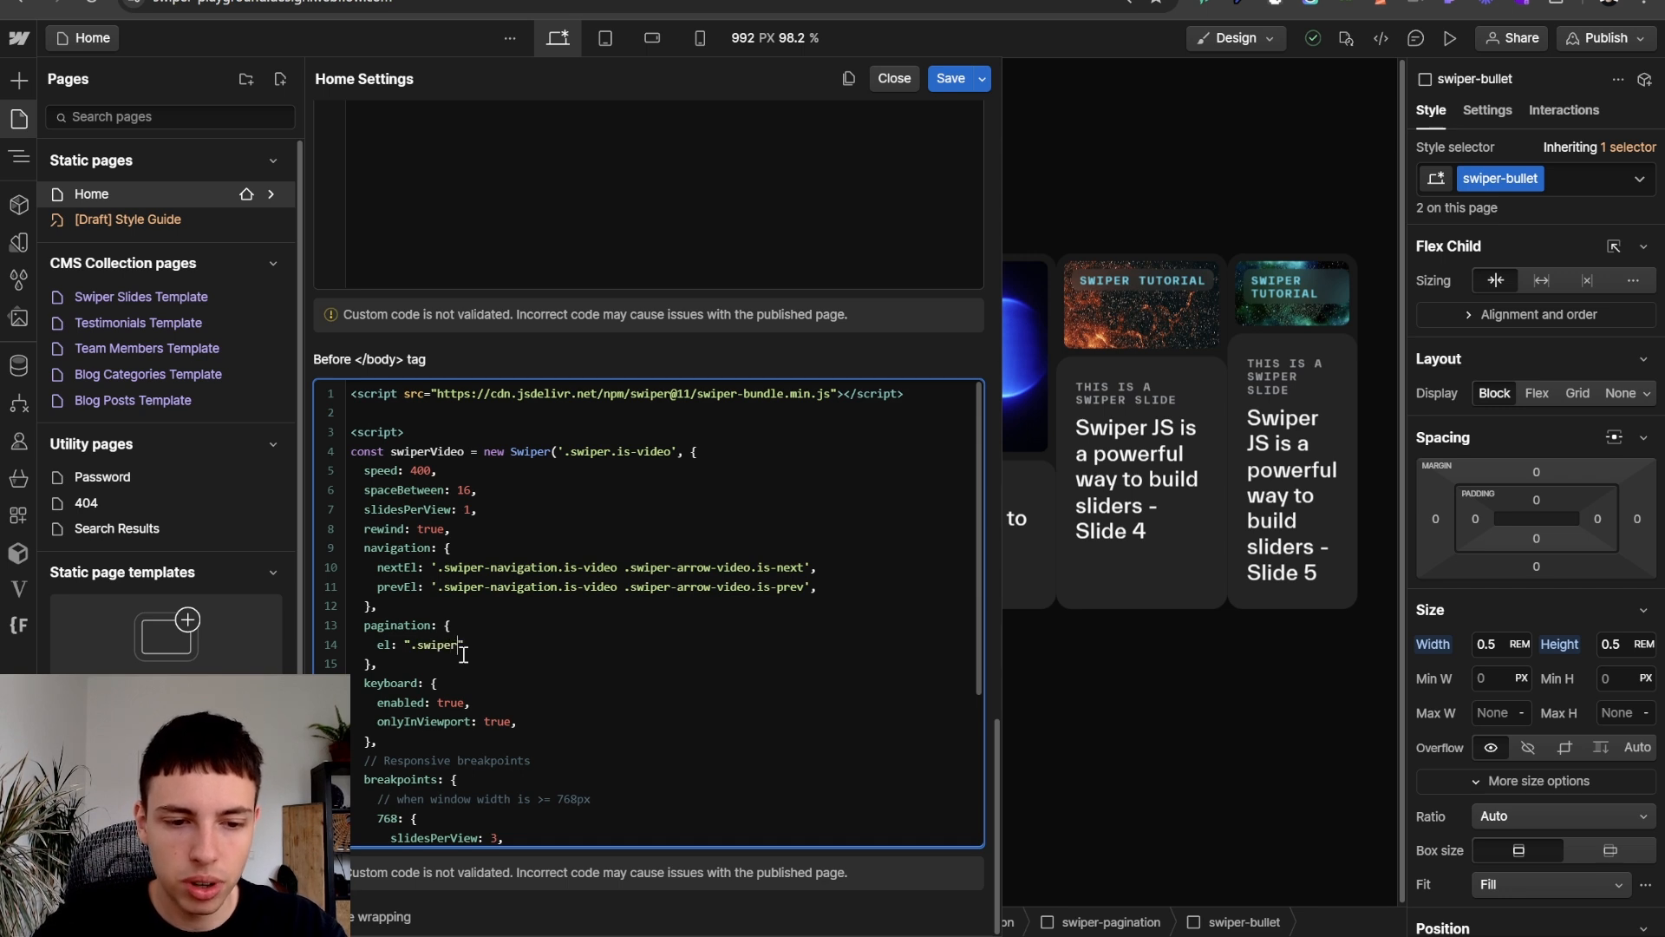
text(-pagination",)
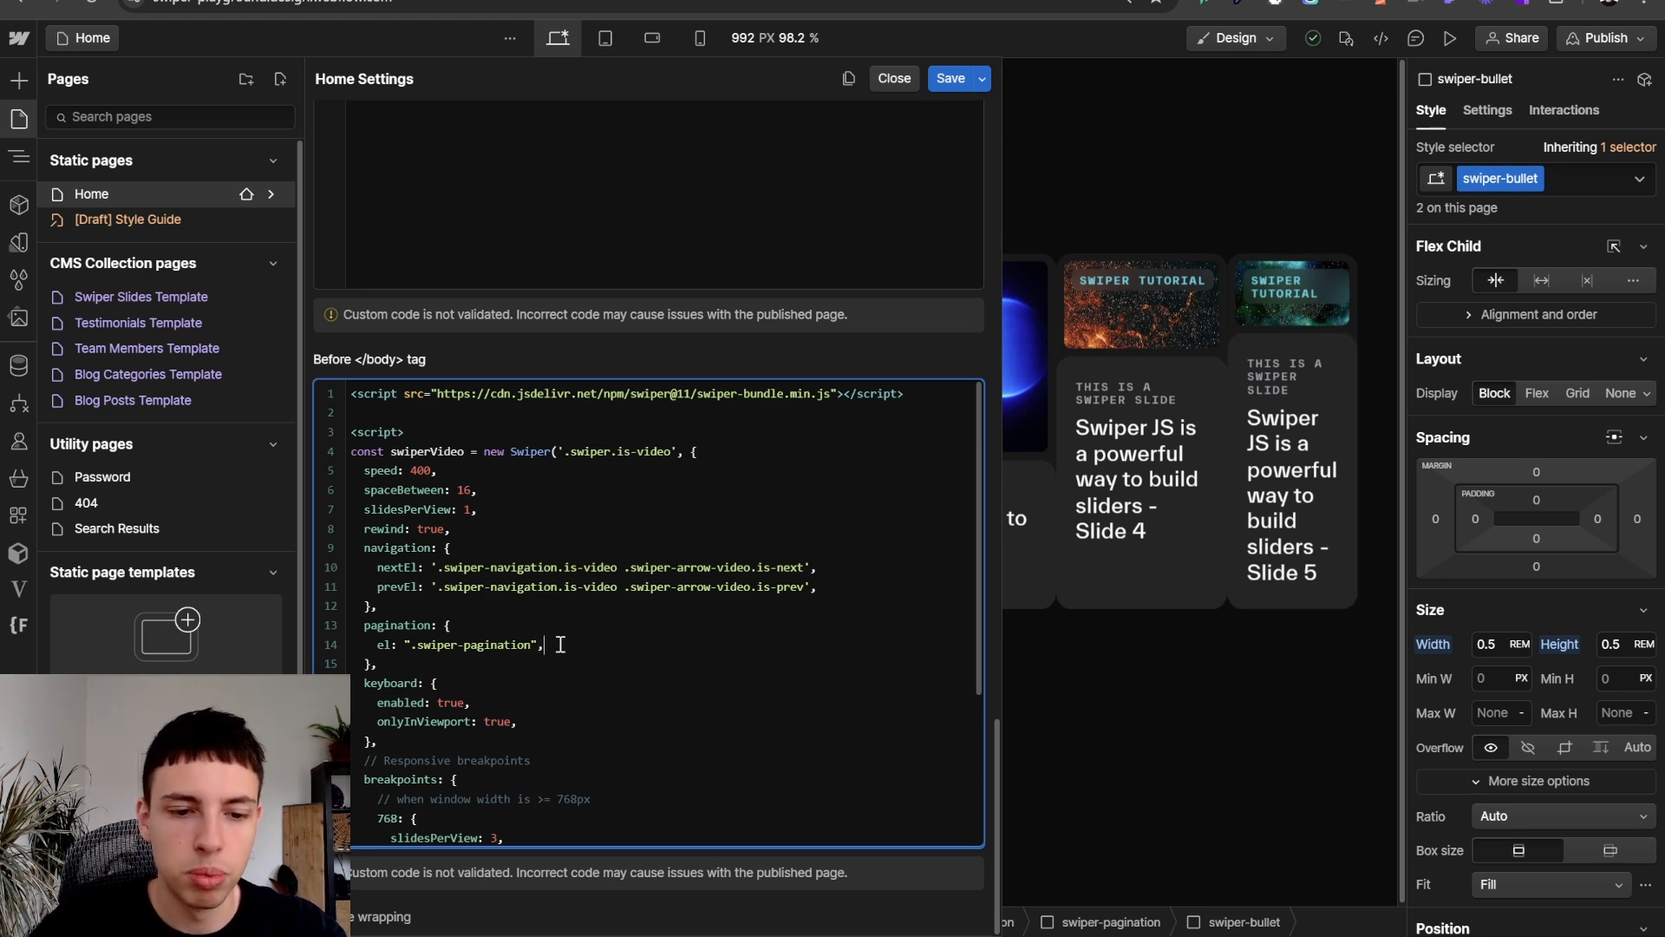
key(Return)
text(type:)
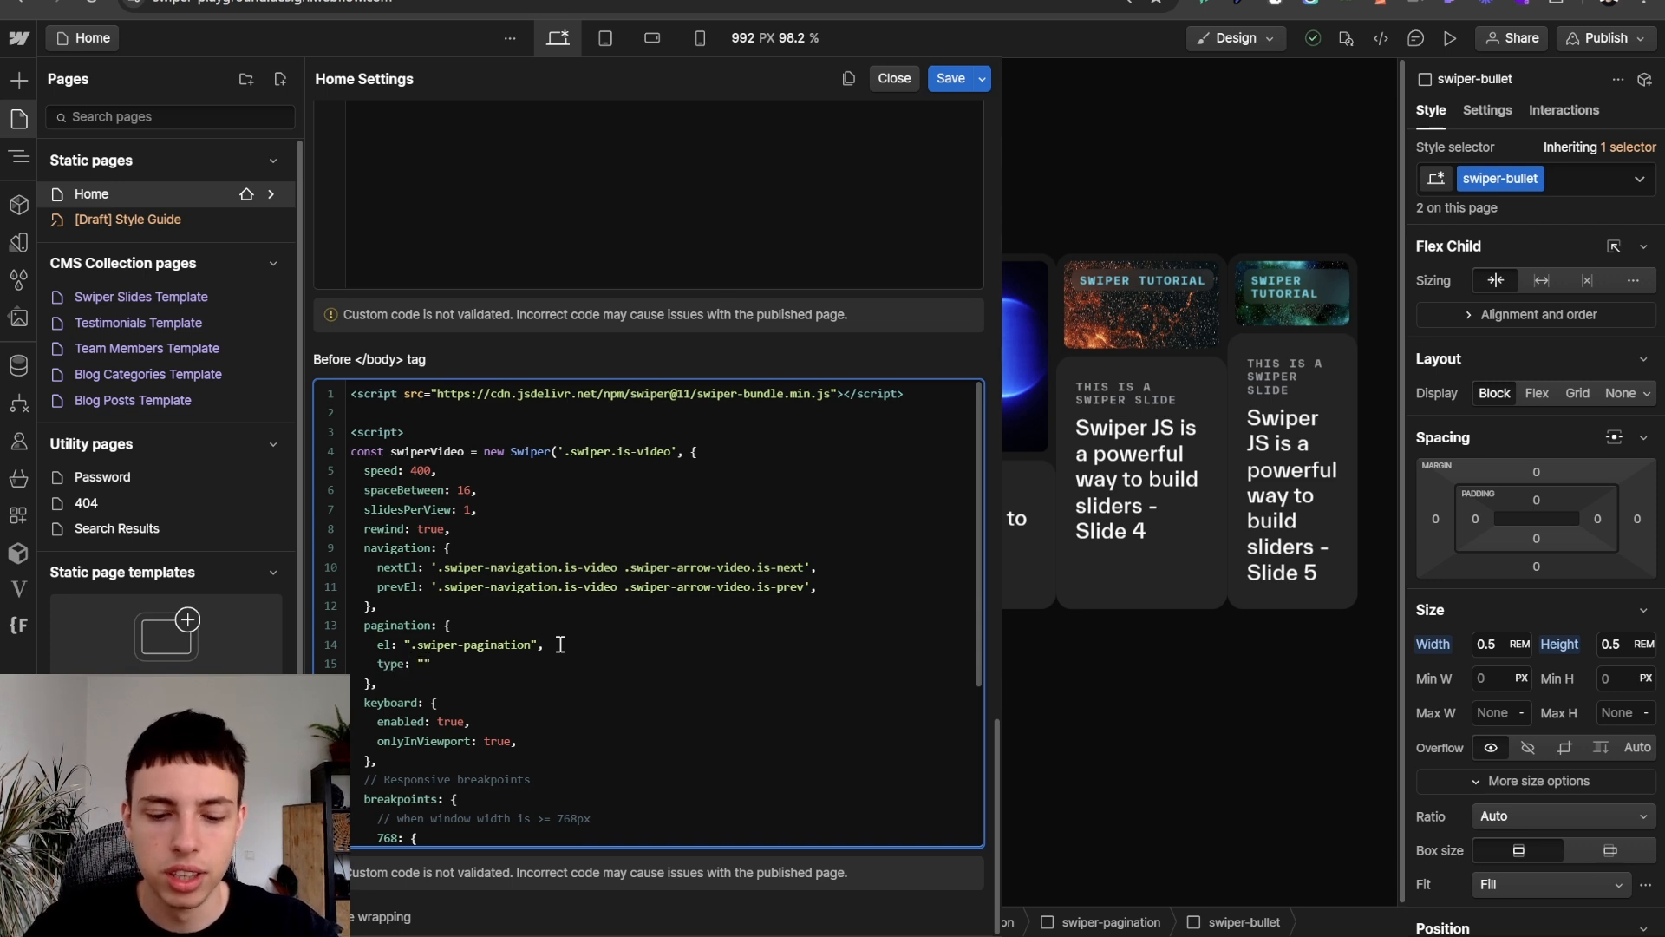
text( "bullets)
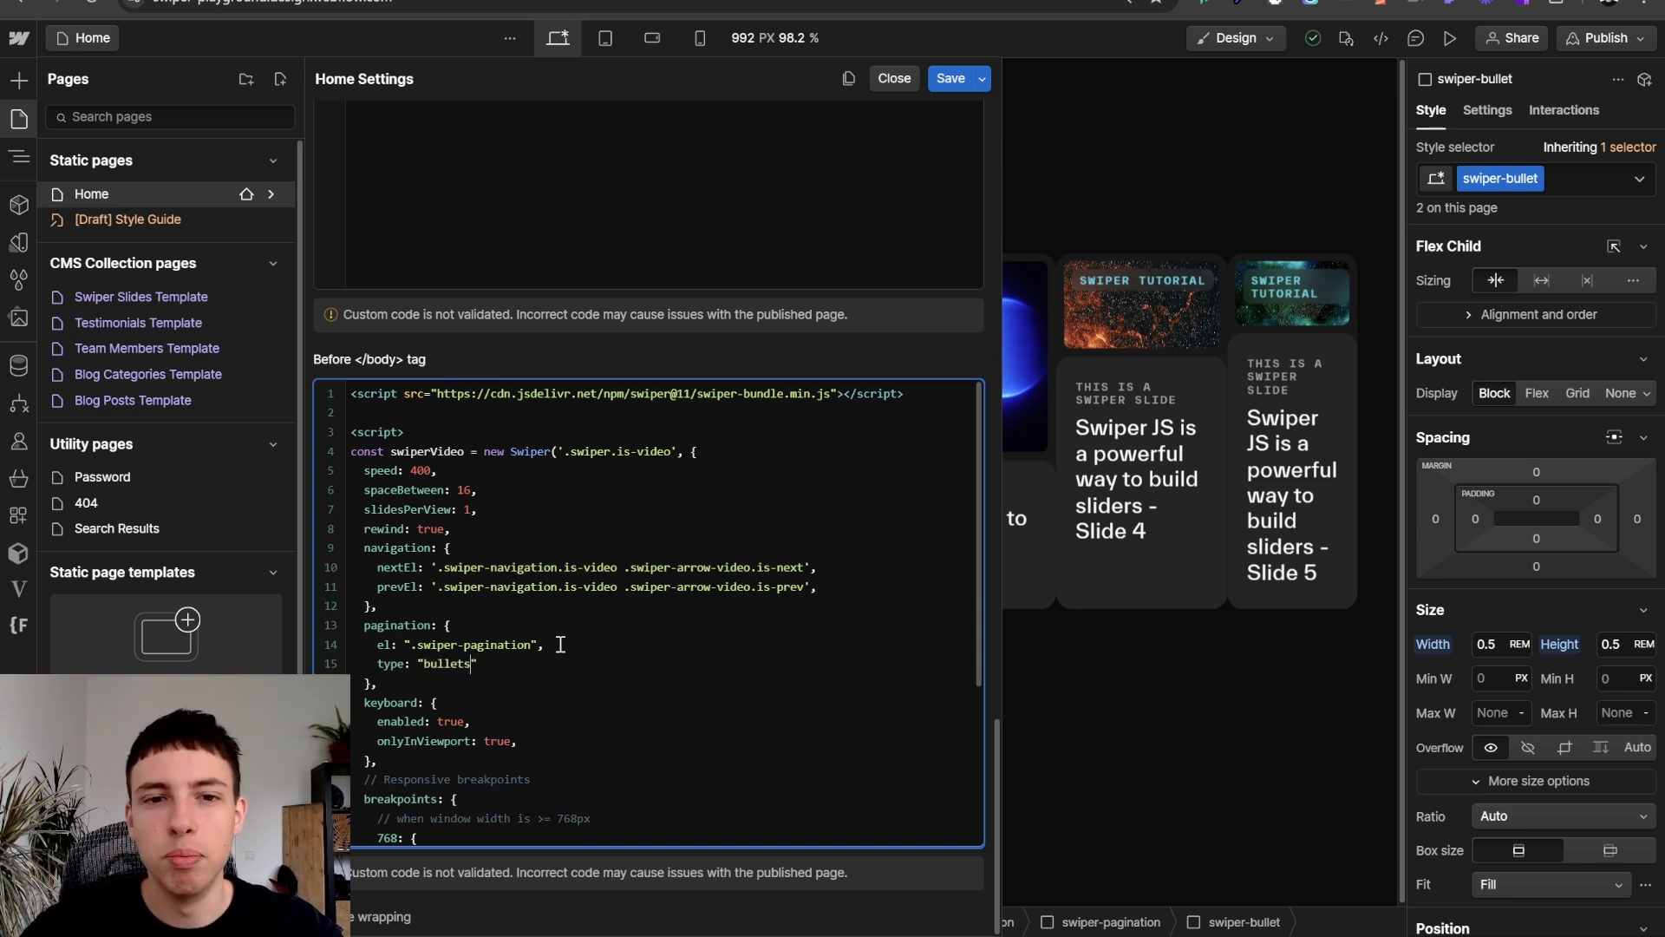
- Check the available values of the pagination type parameter in the Swiper documentation
key(ctrl+Tab)
scroll(634, 580, down, 10)
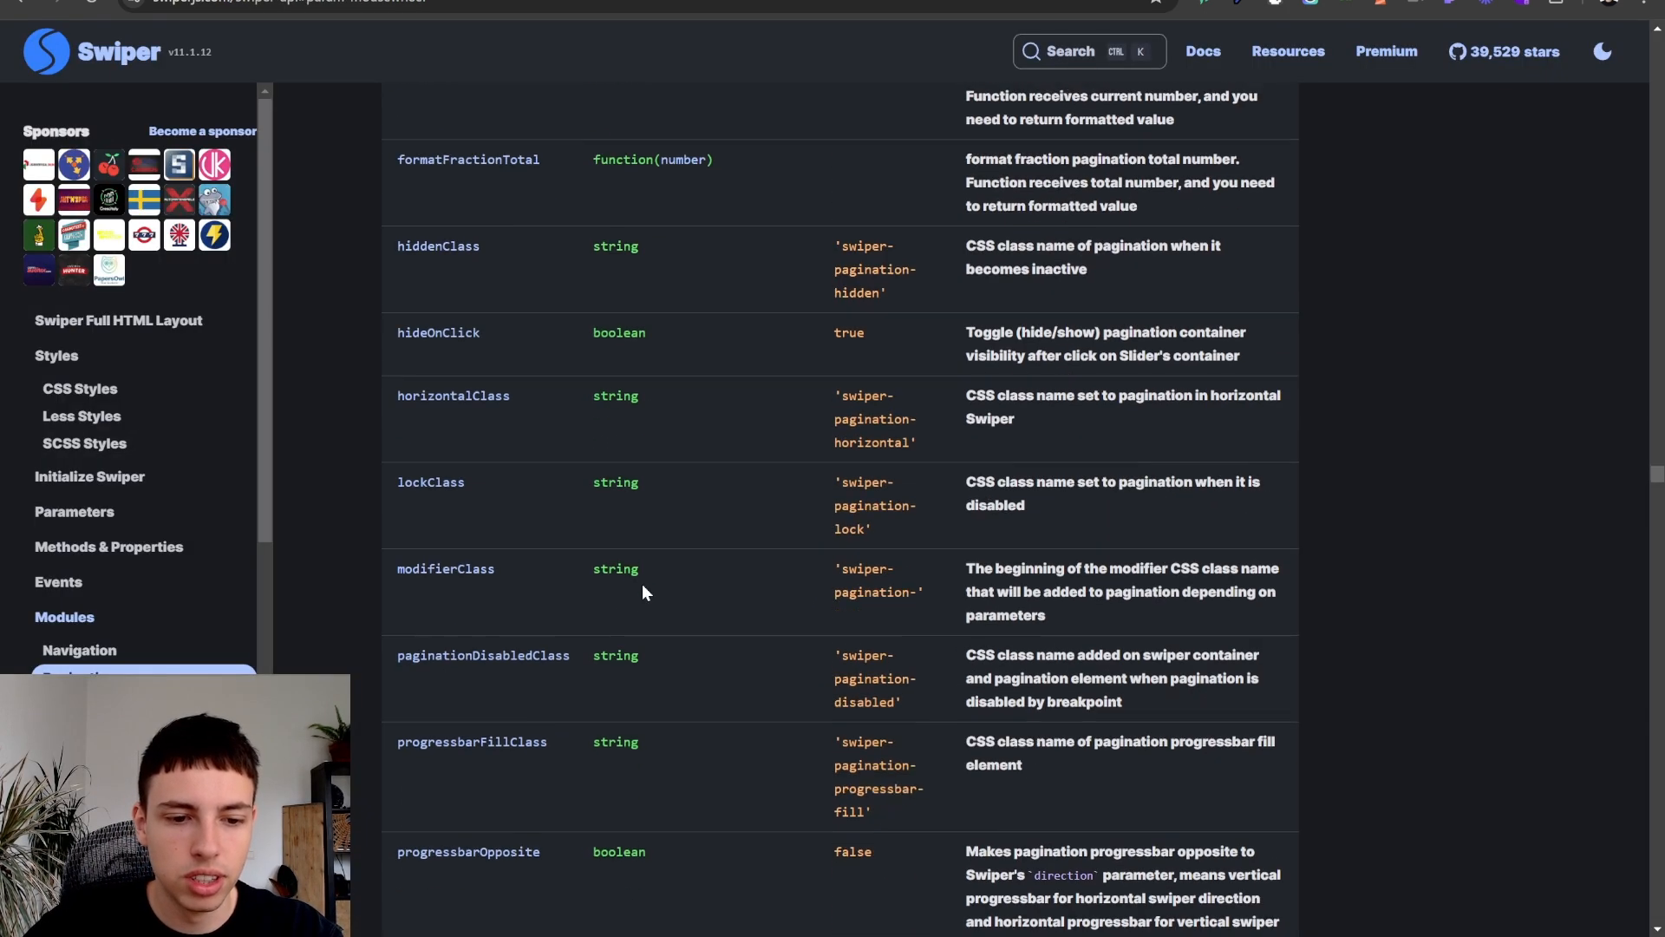
scroll(620, 596, down, 15)
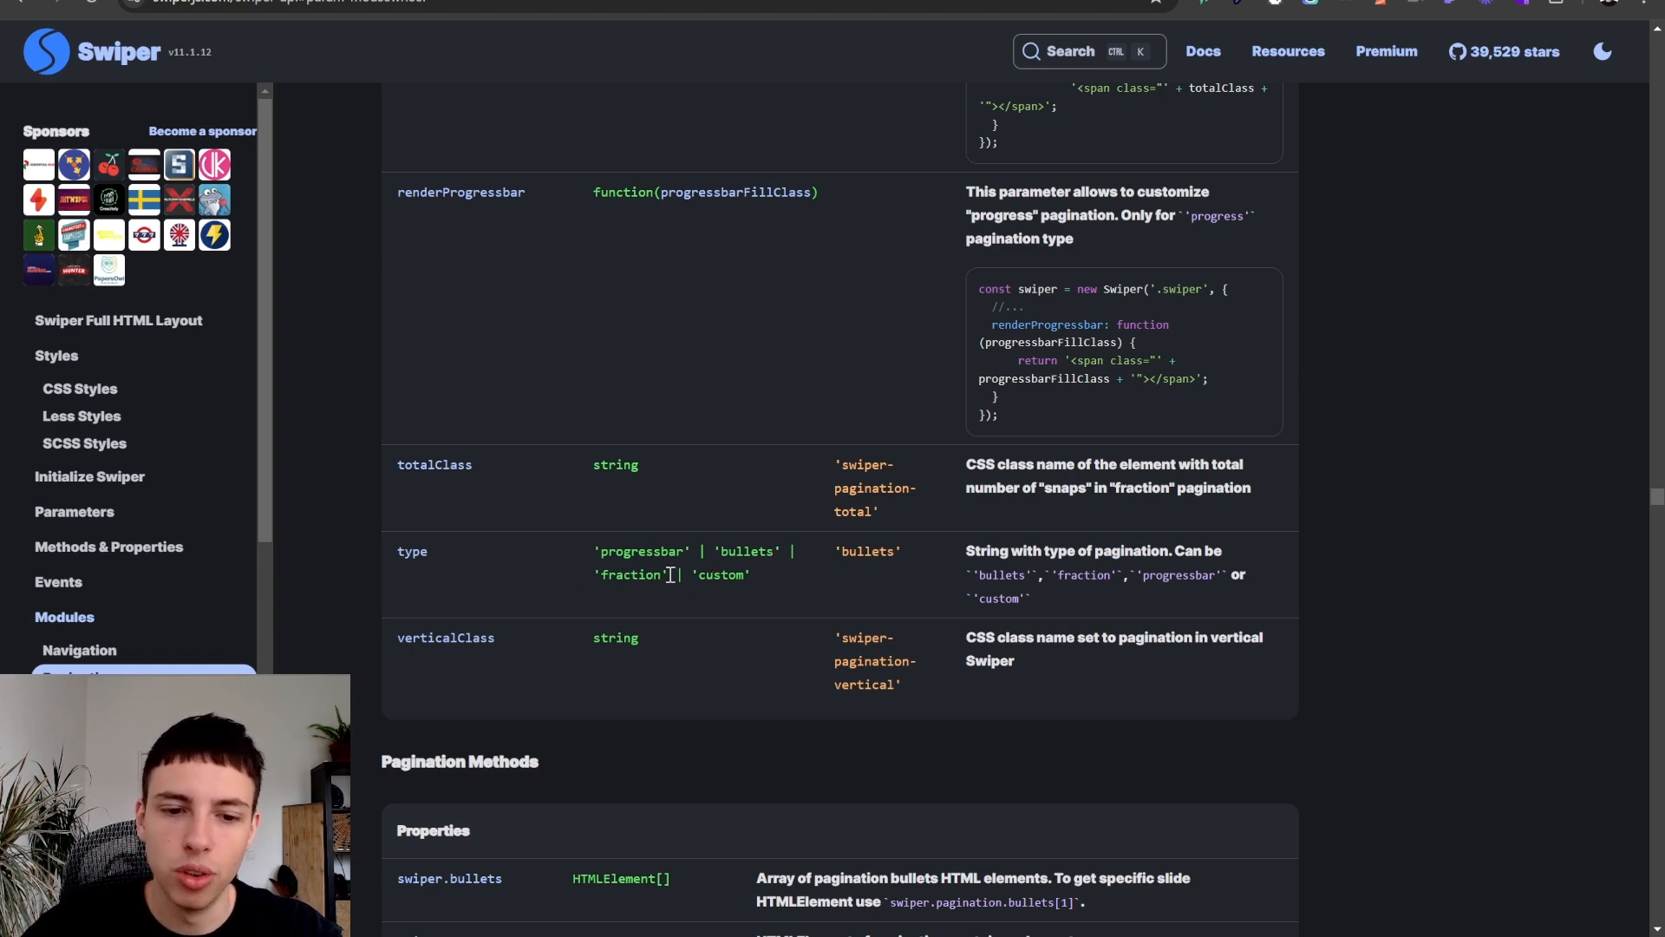
drag(668, 577, 583, 533)
click(554, 553)
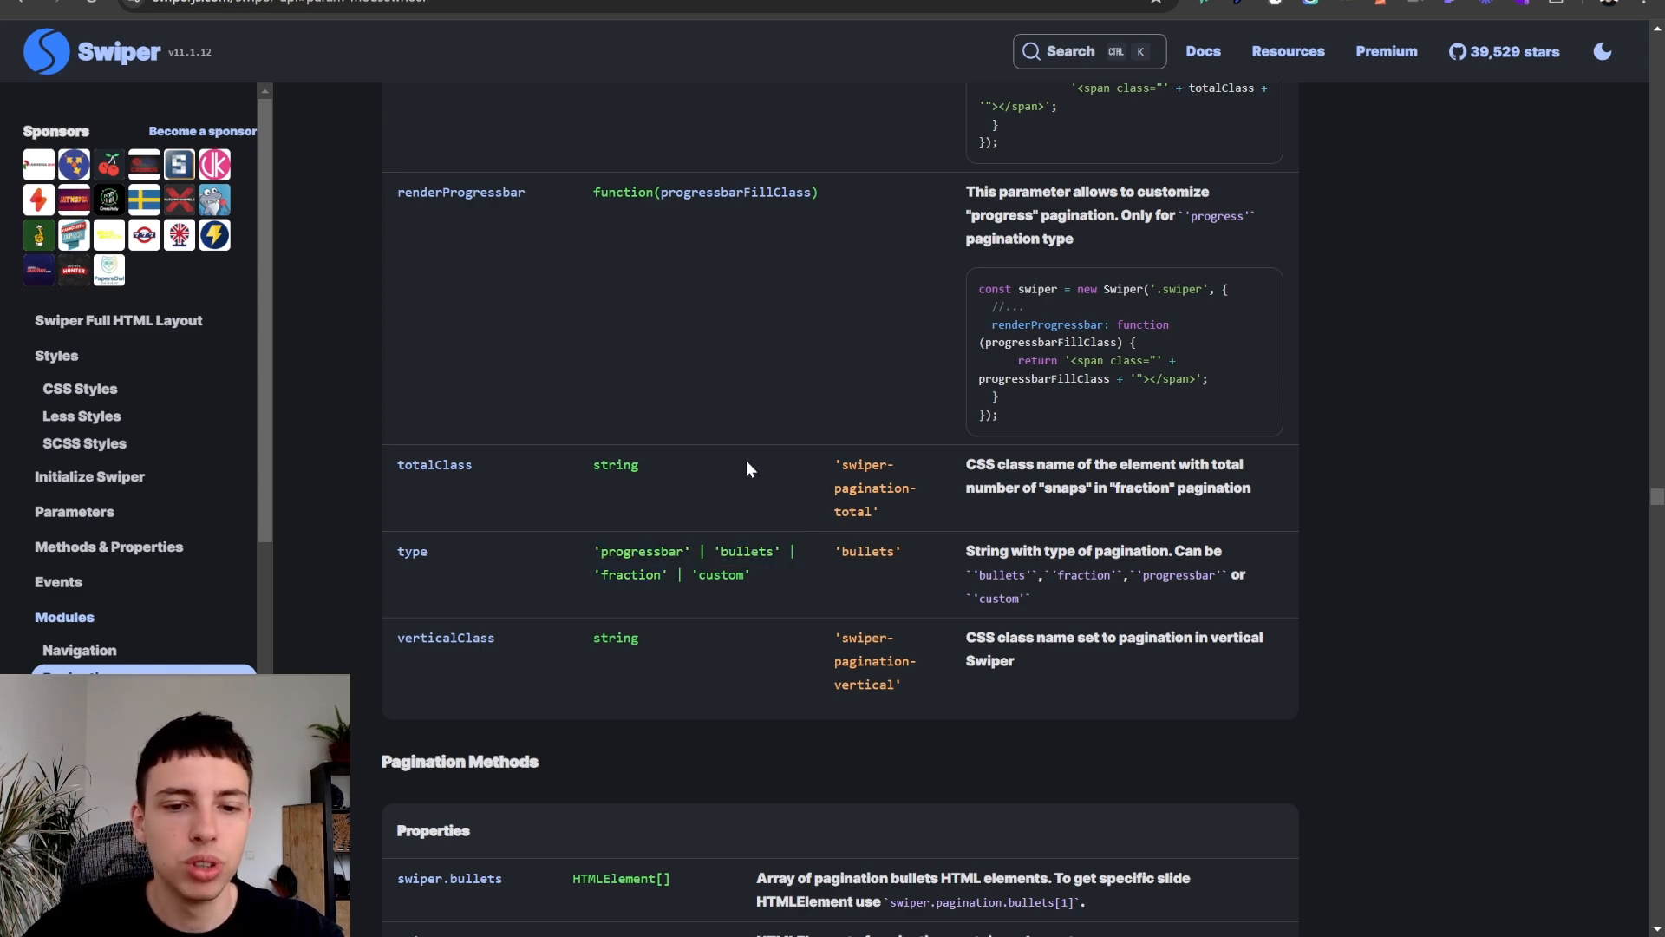
- Return to the Webflow page code and add bulletClass: "swiper-bullet" after the type line, checking the parameter name in the Swiper documentation
key(ctrl+Tab)
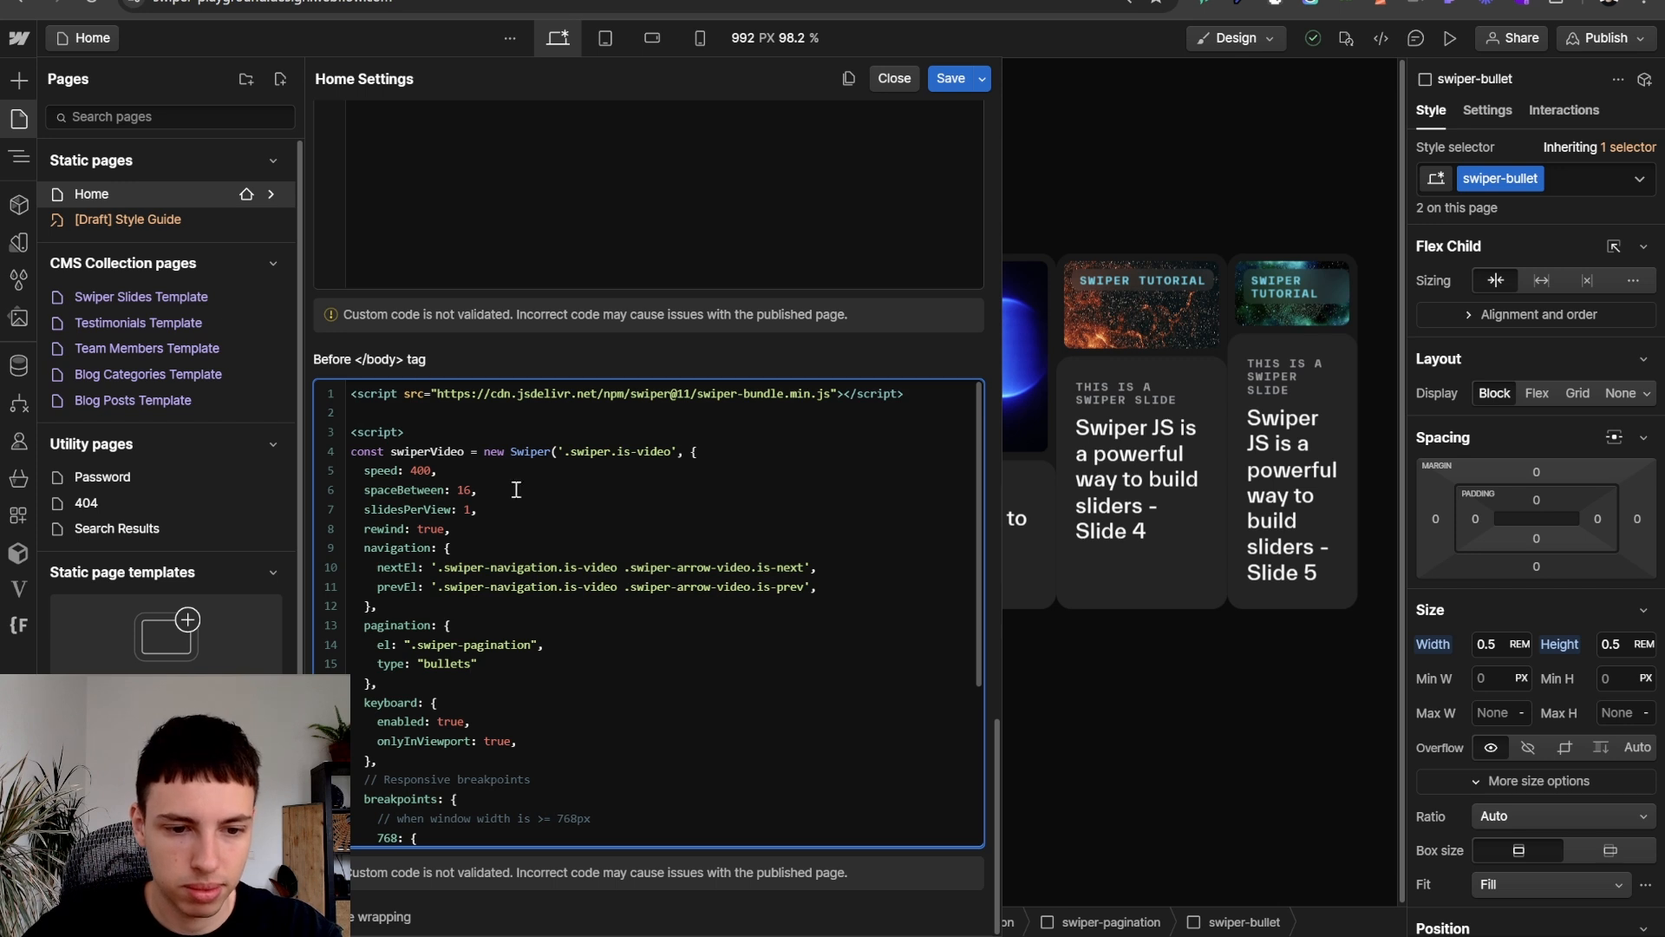
click(534, 663)
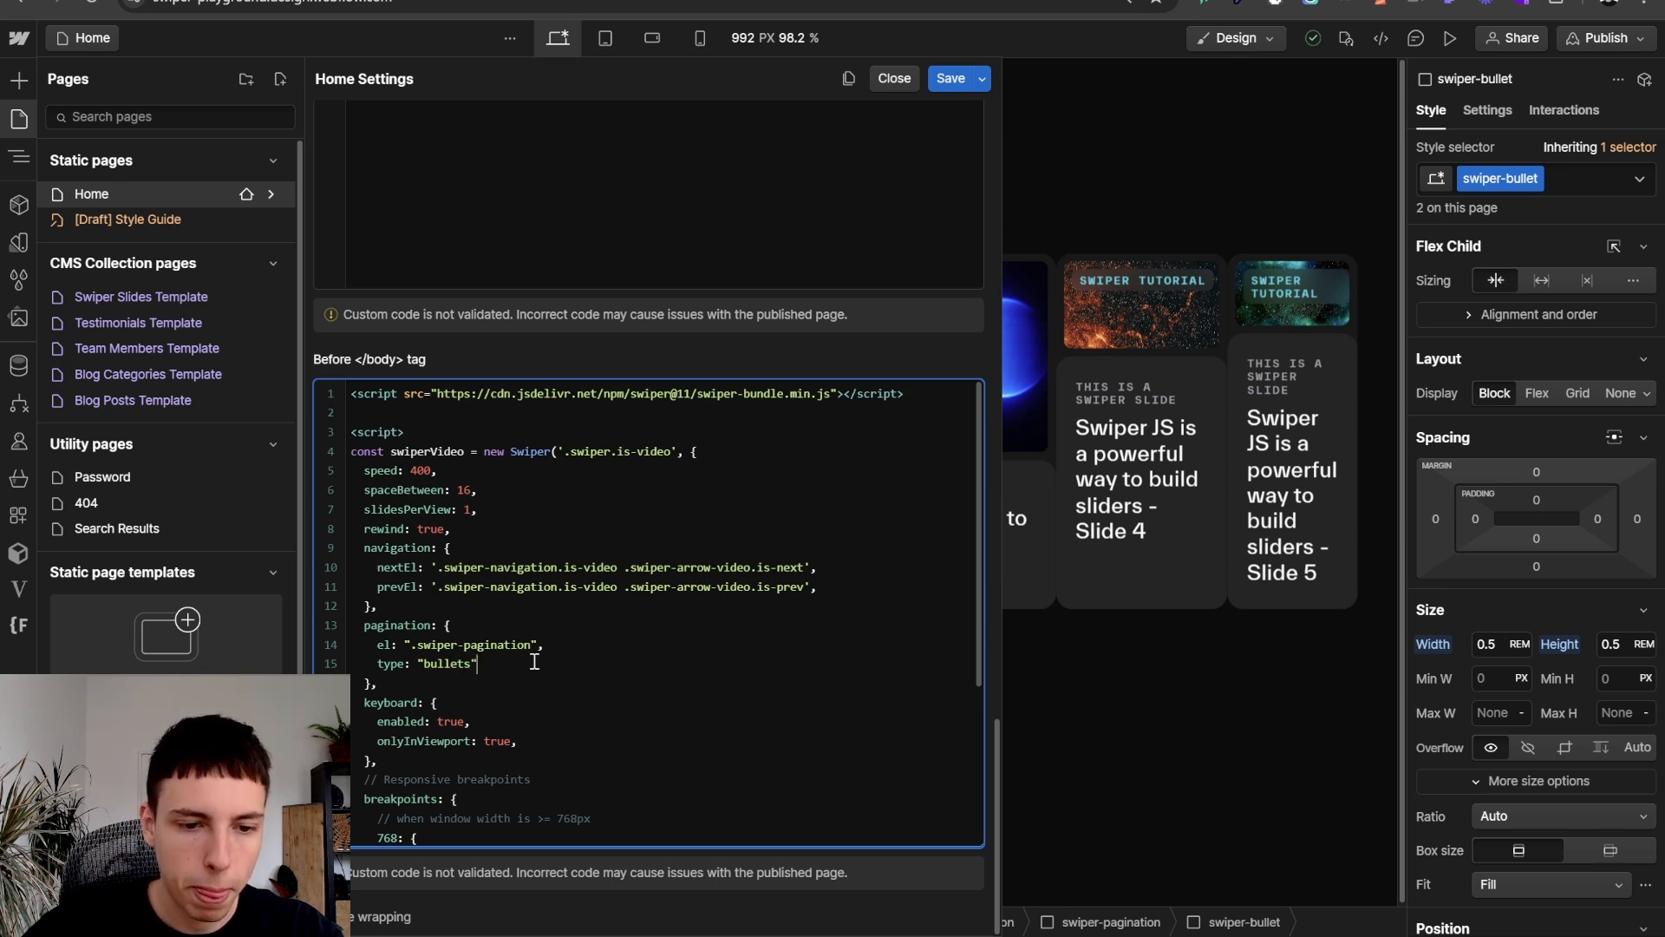
text(,)
key(Return)
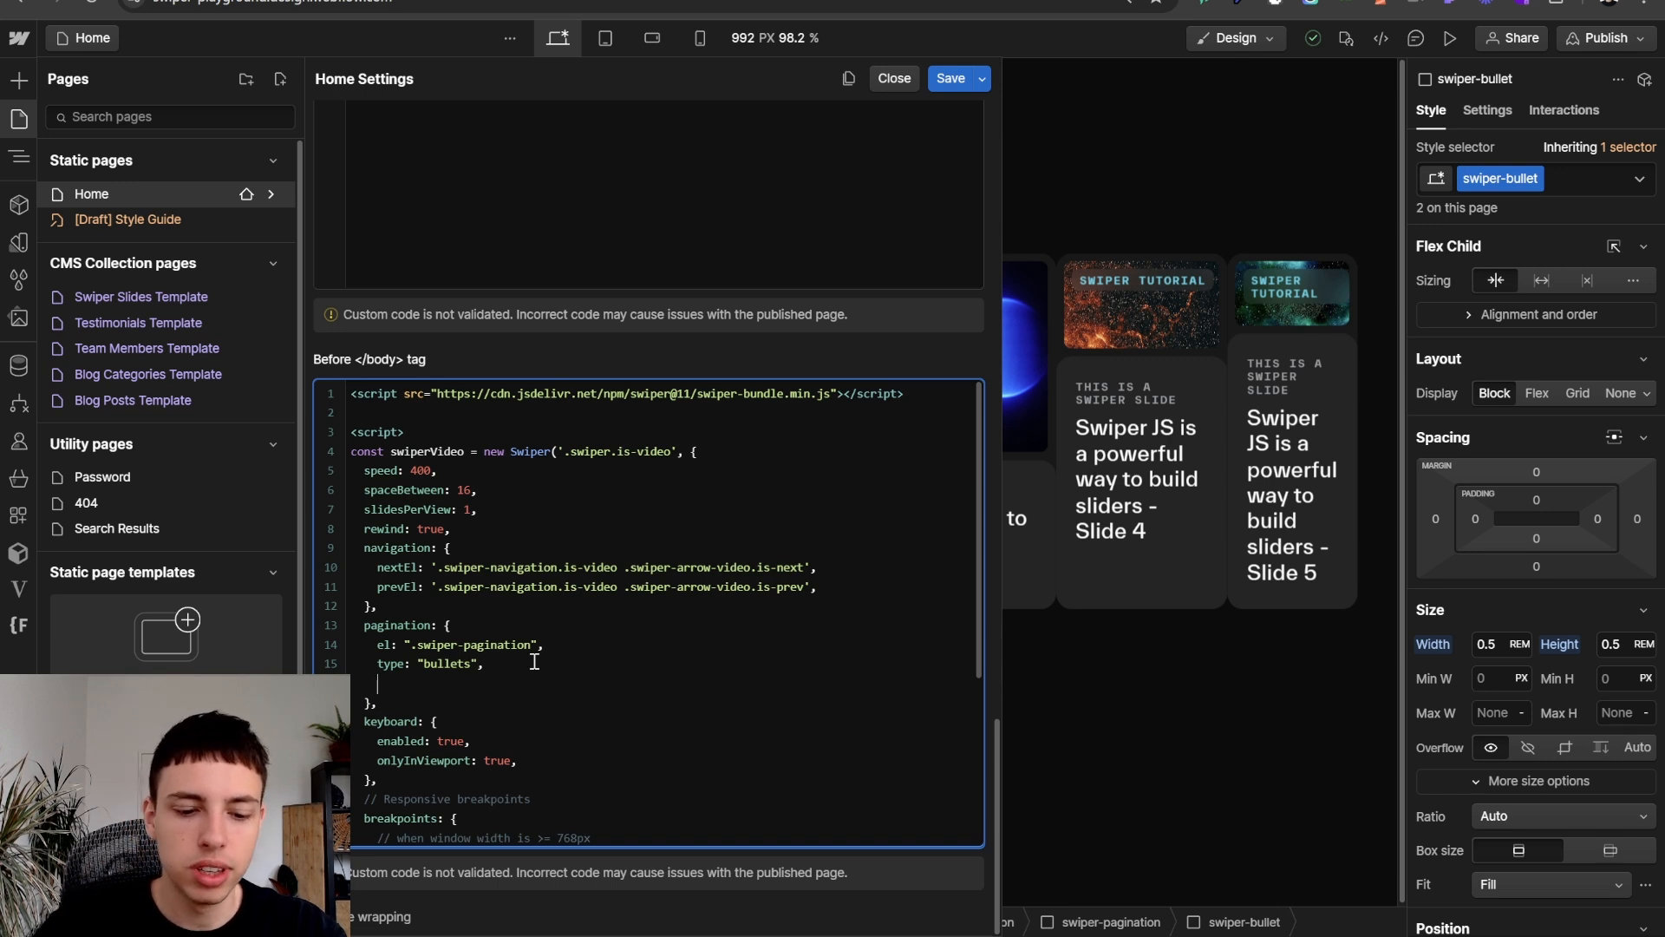
text(bulletCla)
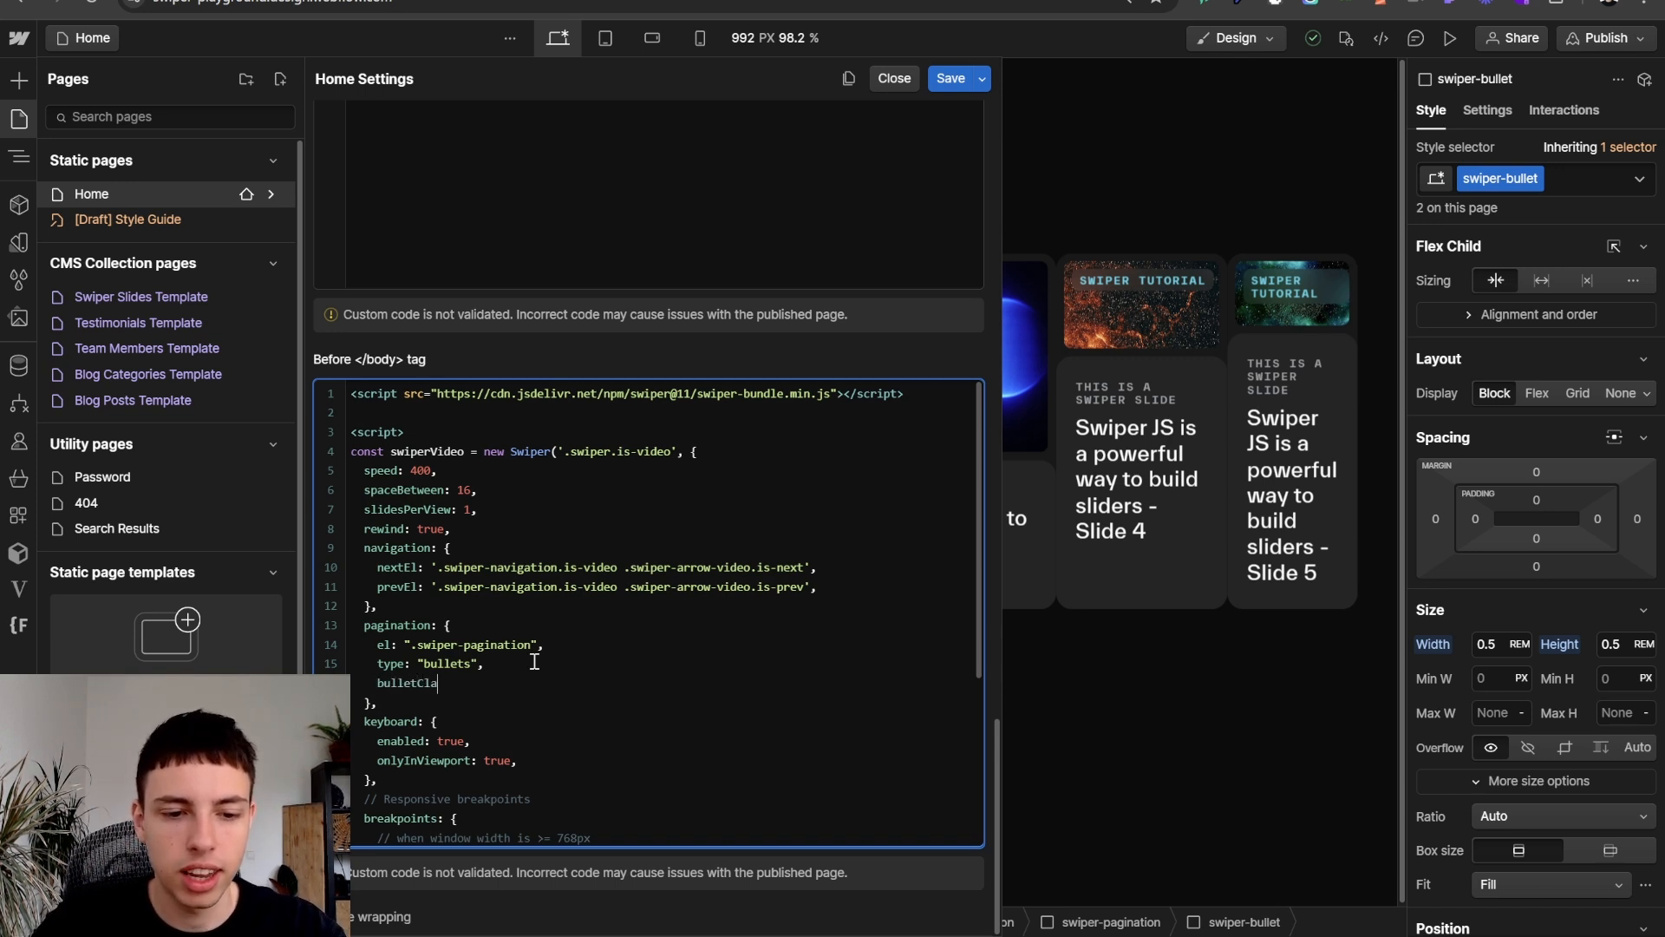
text(ss:)
key(ctrl+Tab)
scroll(523, 444, up, 10)
scroll(521, 465, up, 15)
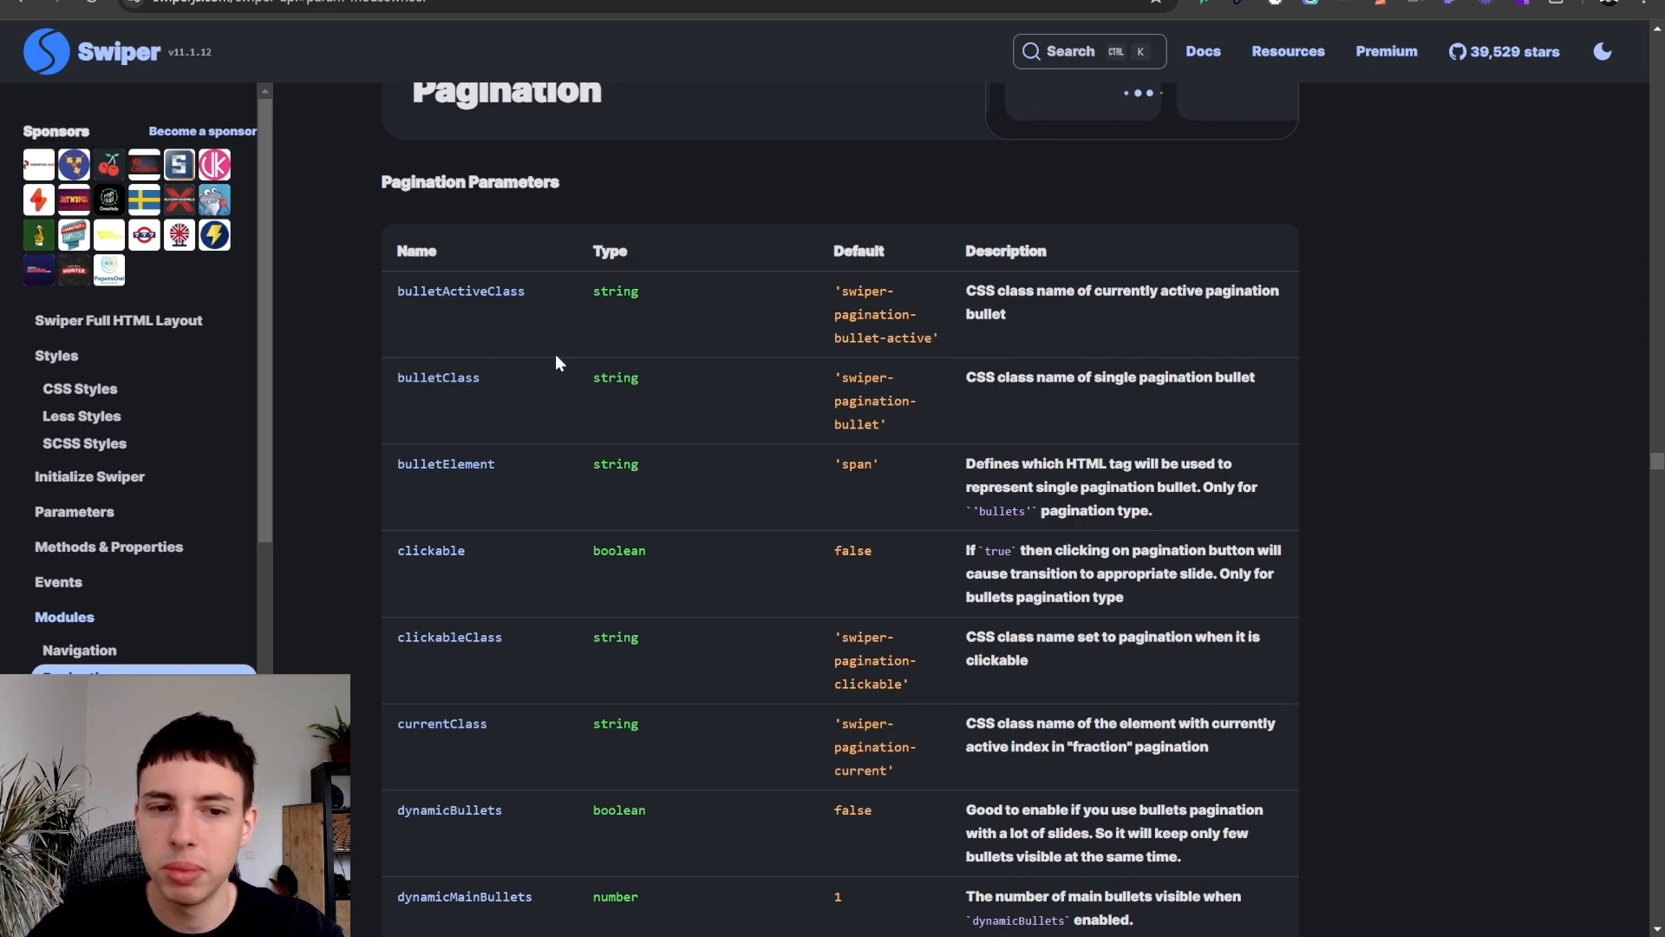
key(alt+Tab)
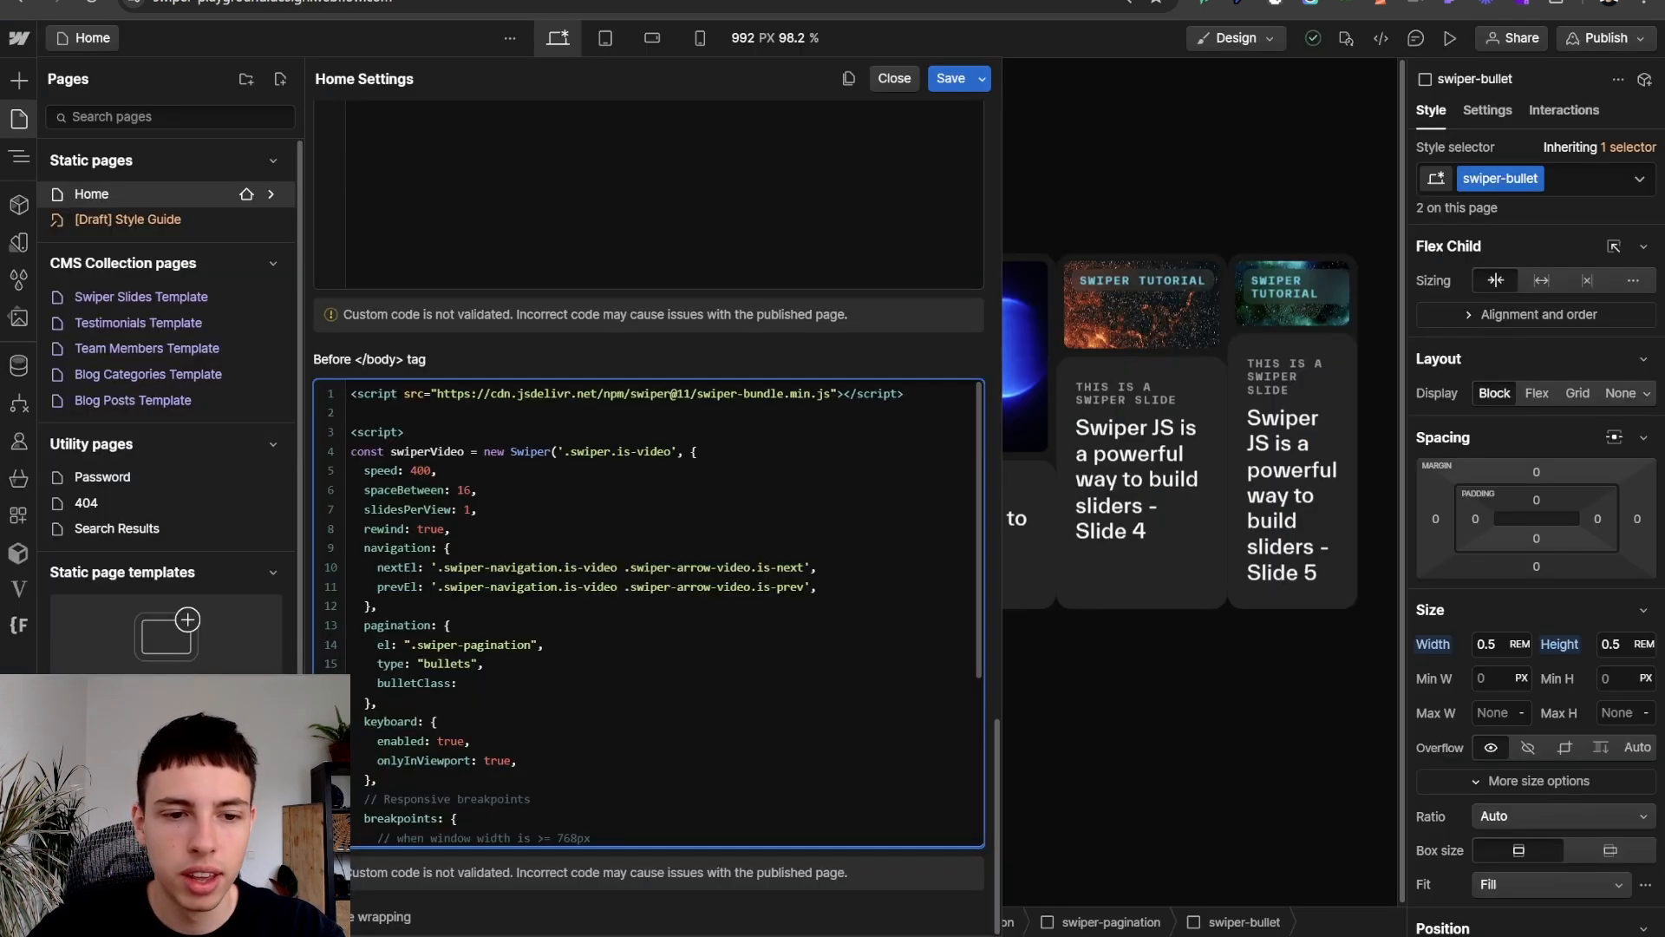
text("swiper)
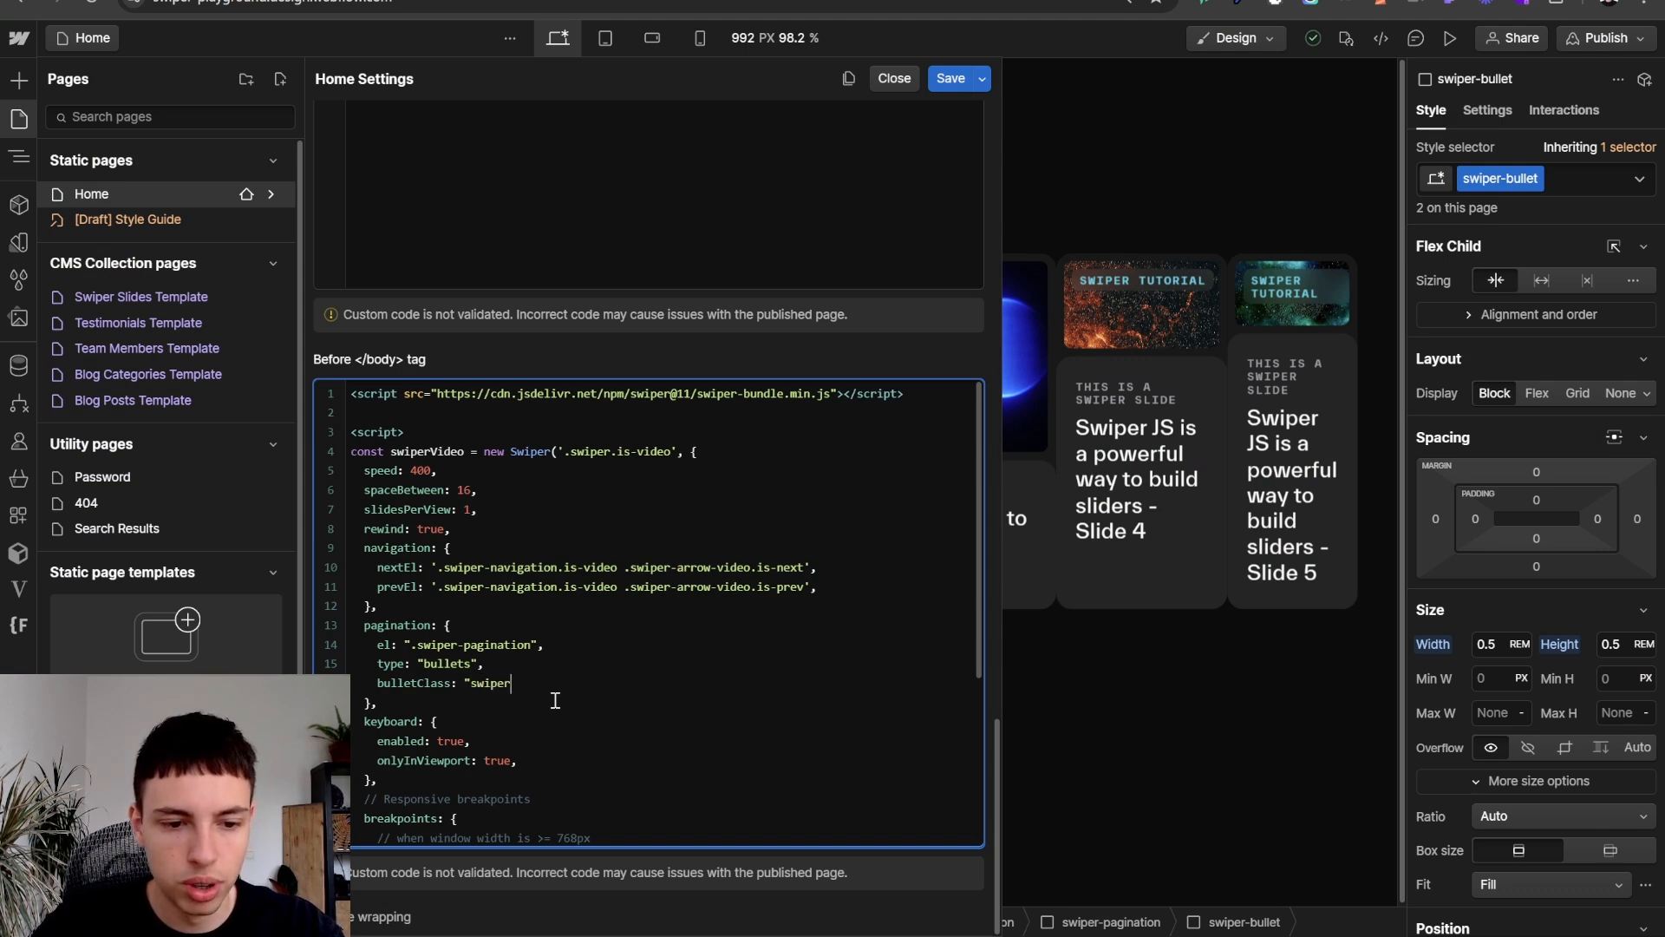
text(-bullet")
click(467, 684)
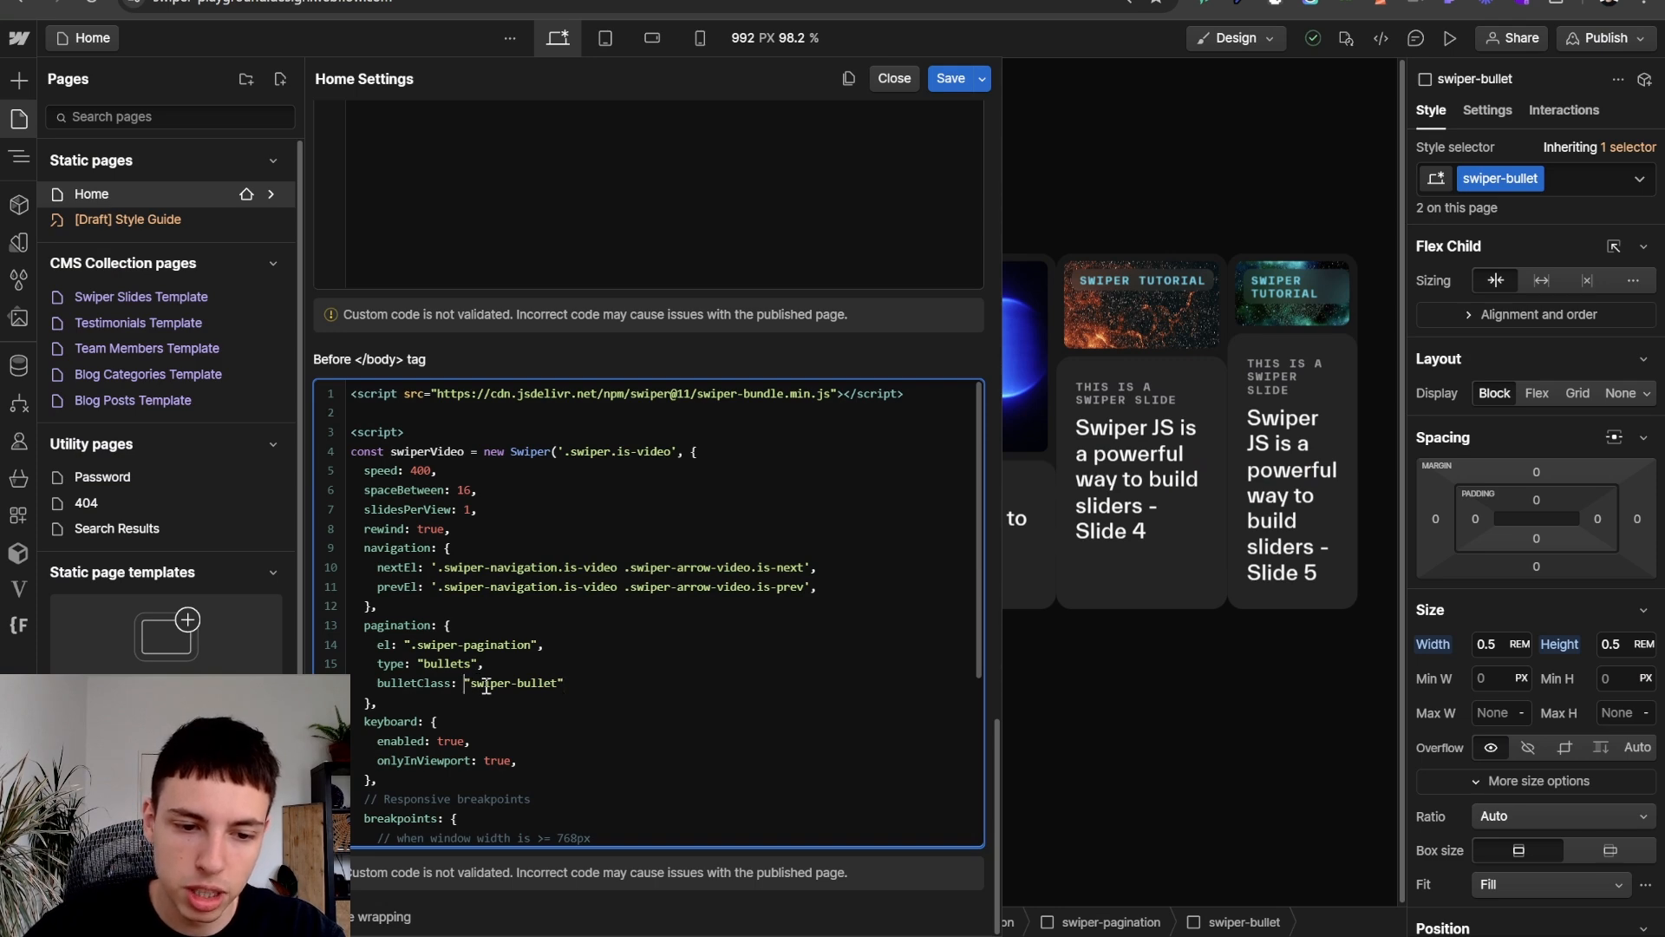
- Duplicate the bulletClass line onto a new line inside the pagination object and rename the copied parameter to bulletActiveClass
scroll(475, 689, down, 2)
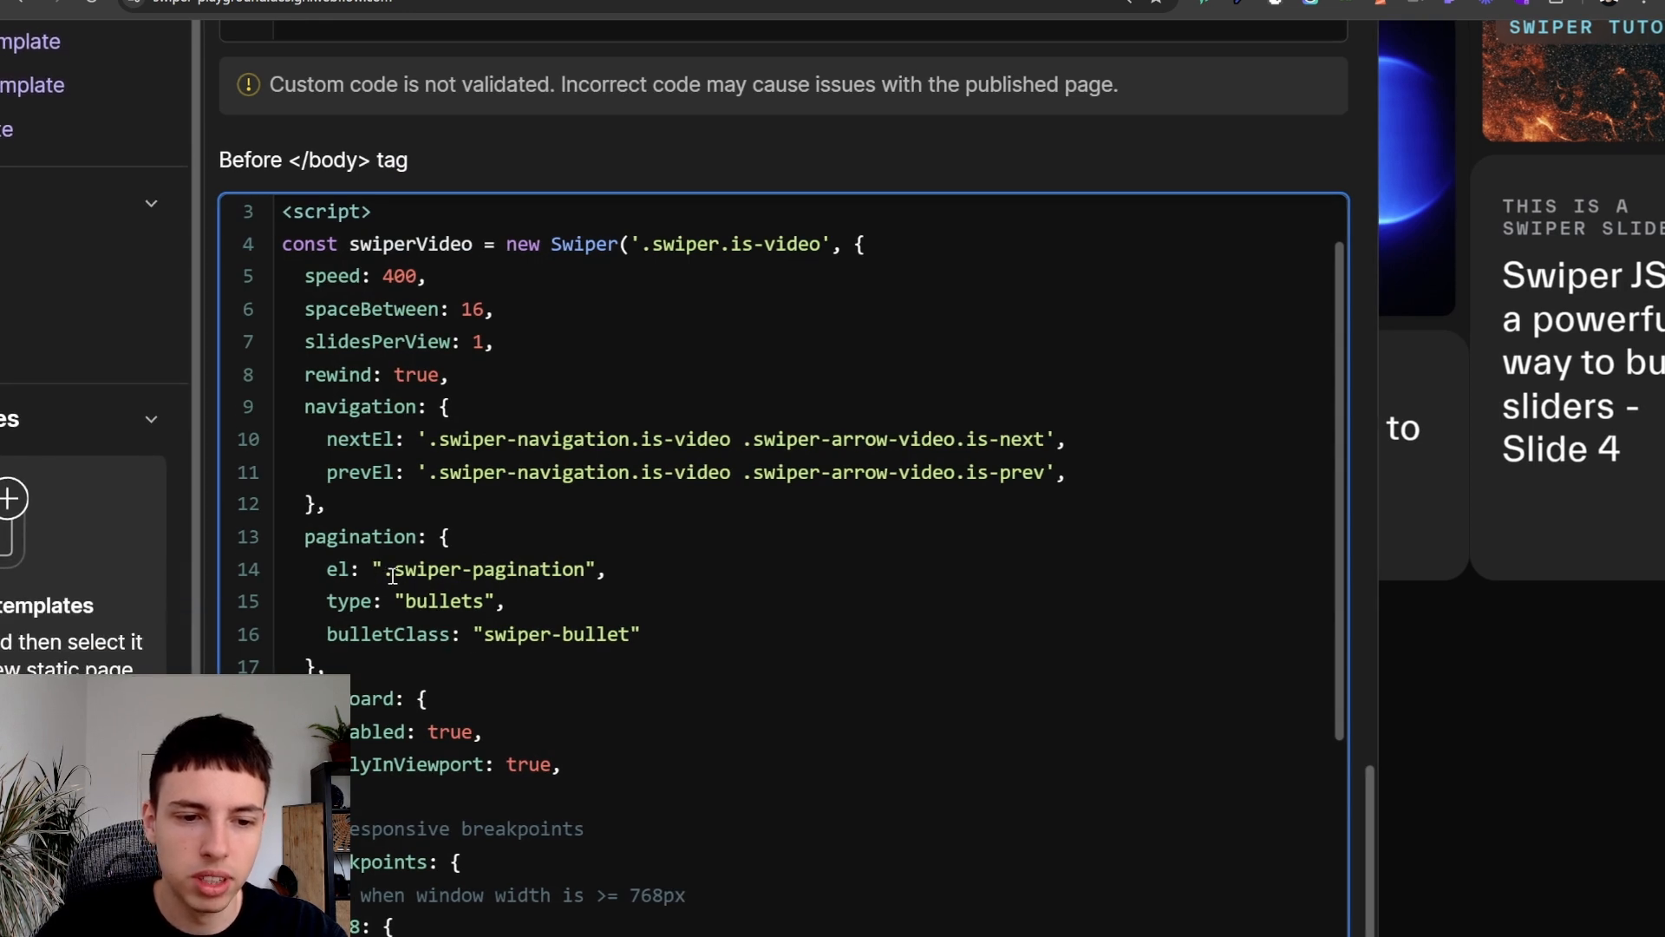
scroll(562, 605, down, 1)
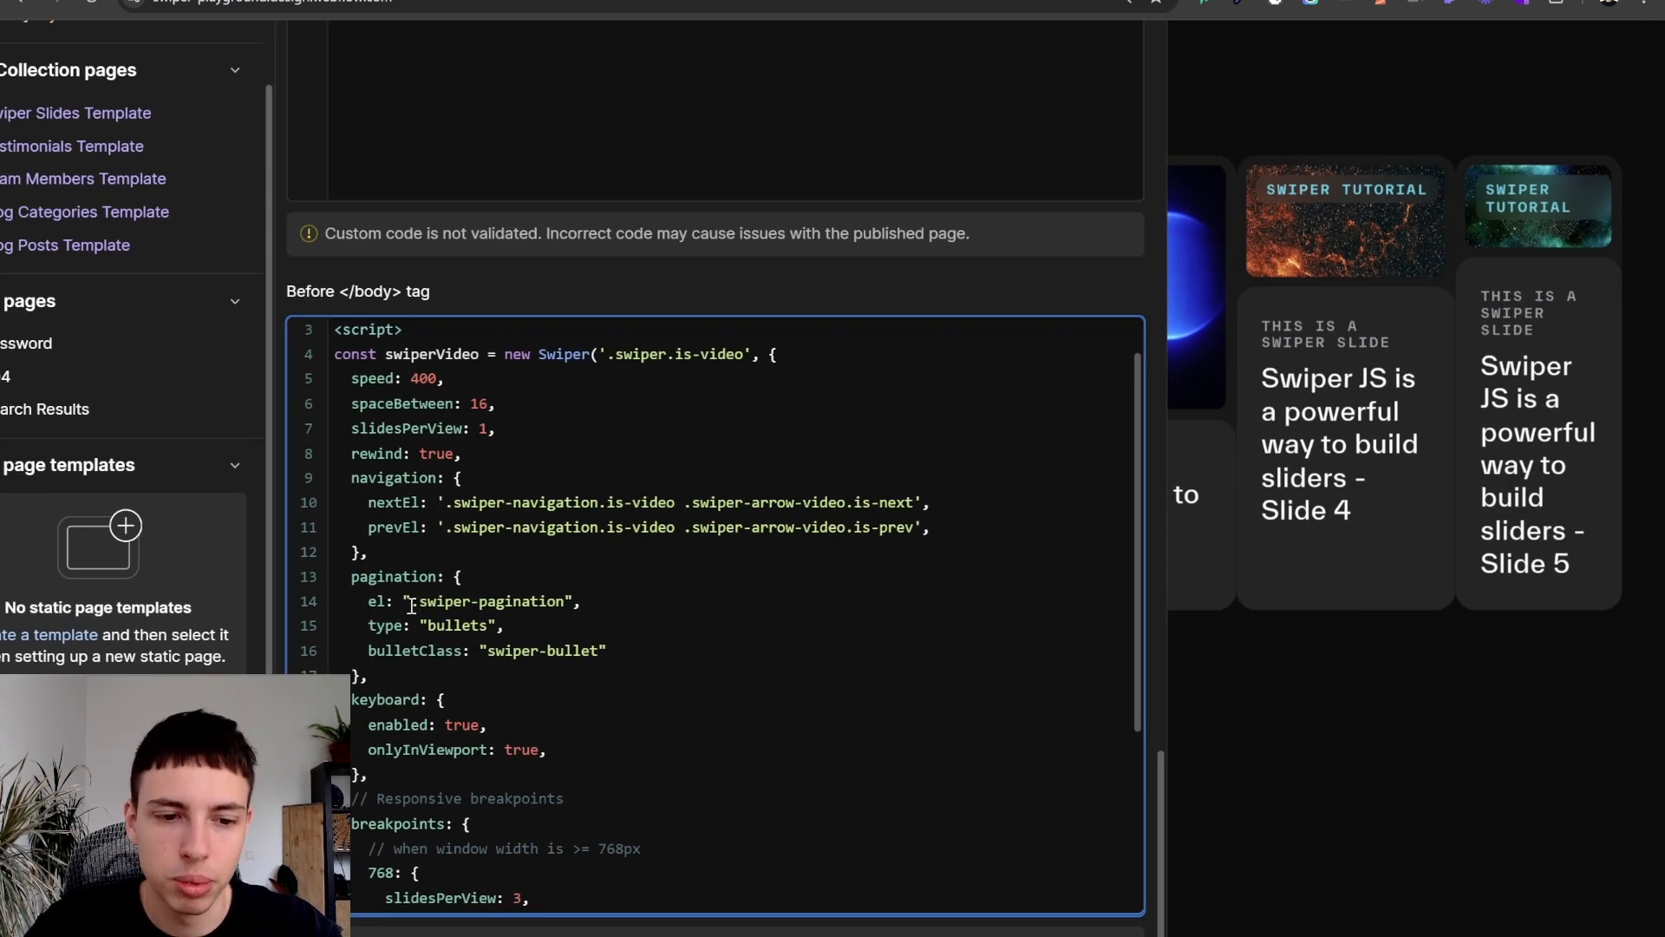
scroll(411, 605, down, 1)
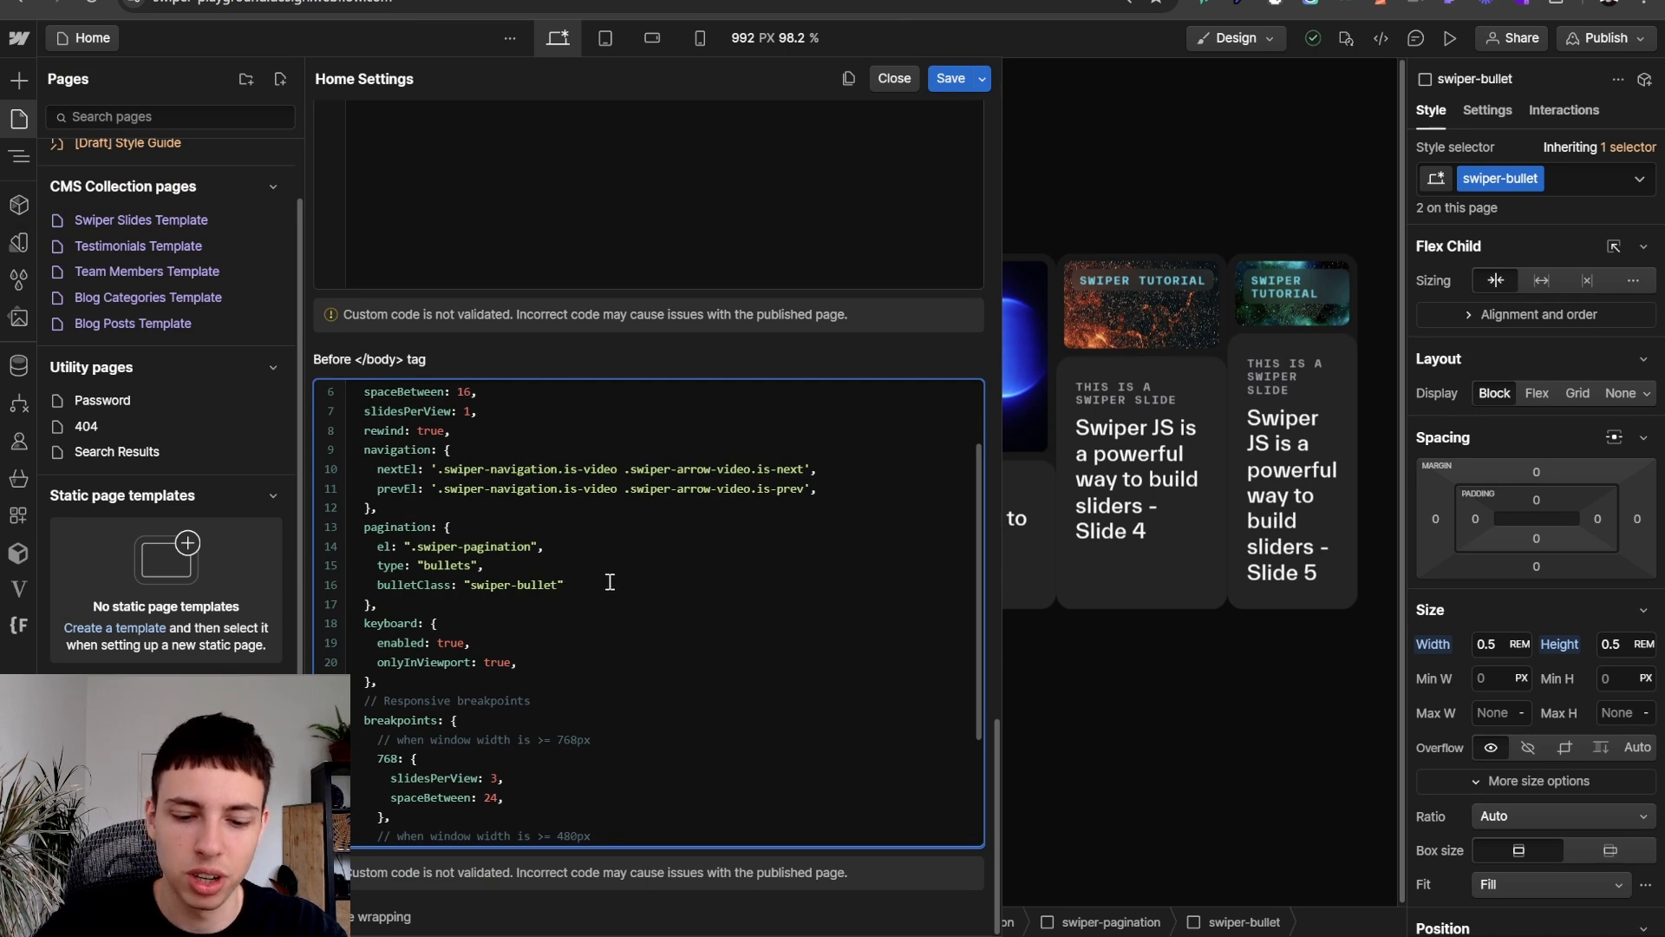
key(Return)
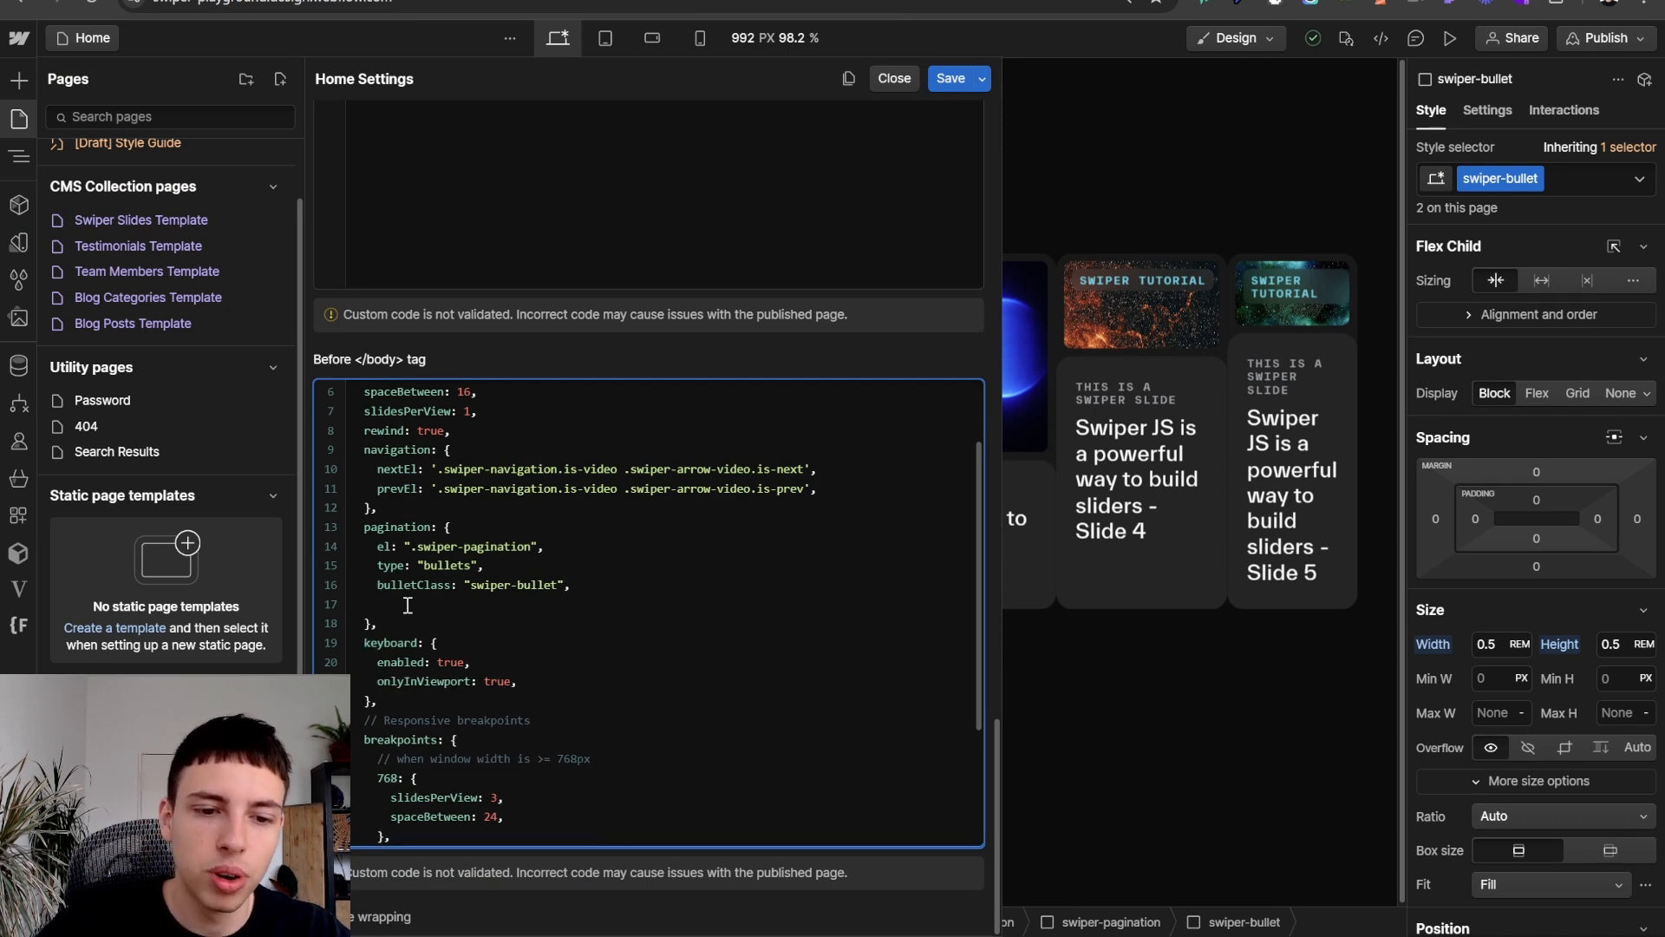
mouse_move(598, 601)
mouse_down()
mouse_move(387, 586)
mouse_move(588, 590)
mouse_up()
click(378, 587)
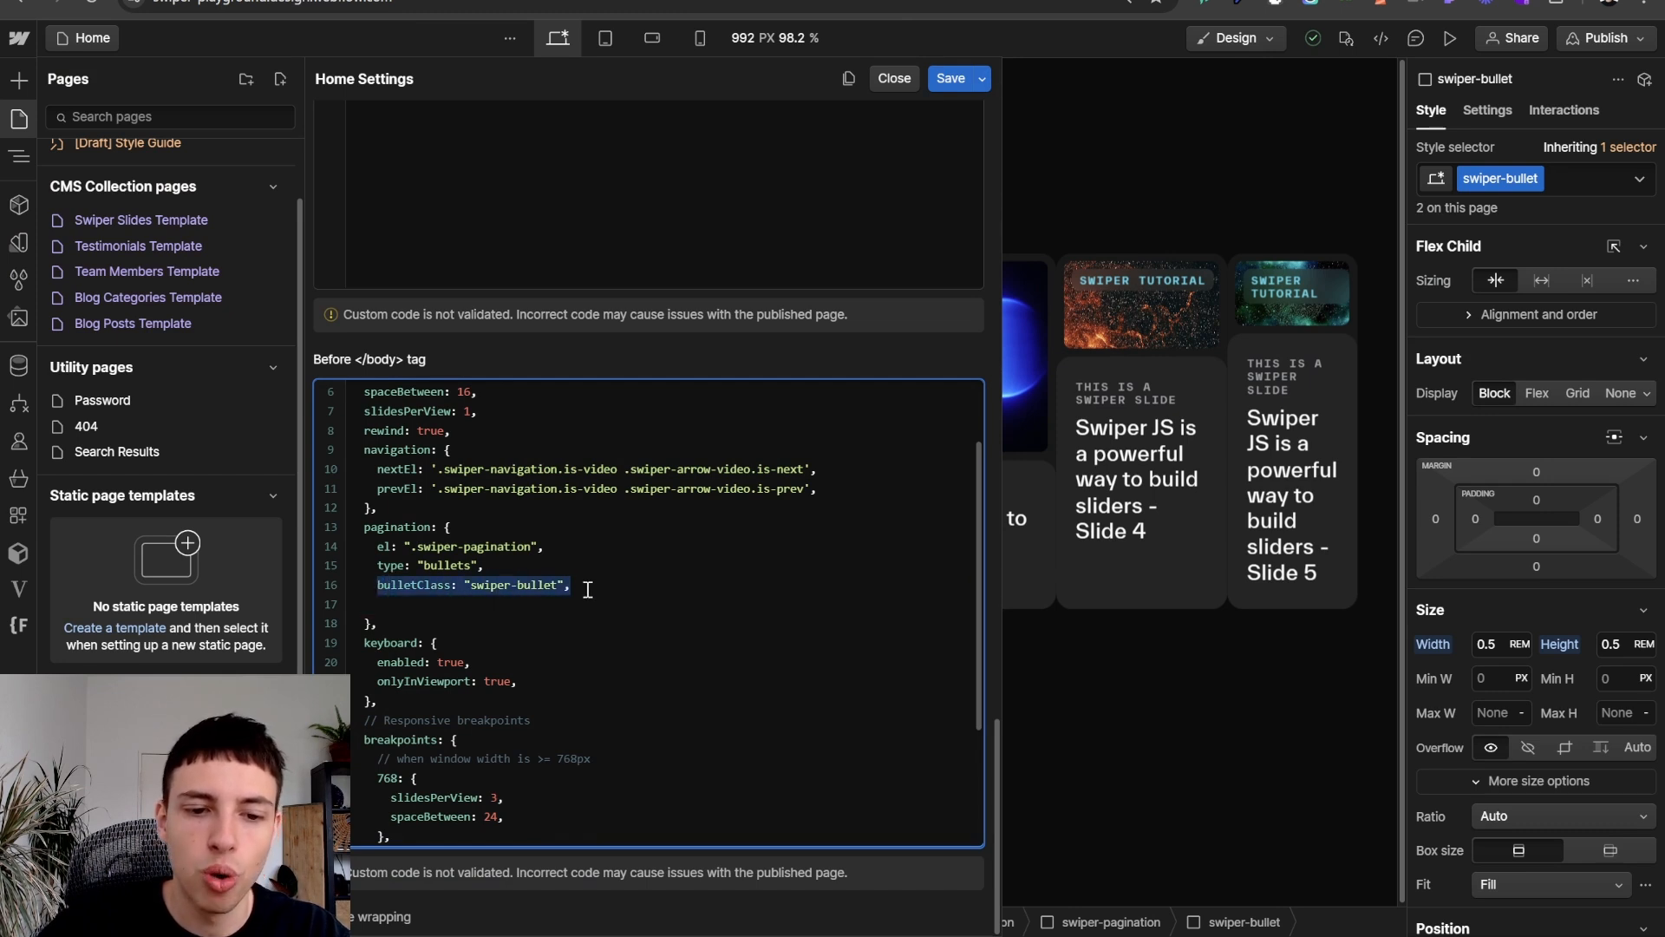
key(ctrl+c)
click(502, 600)
key(ctrl+v)
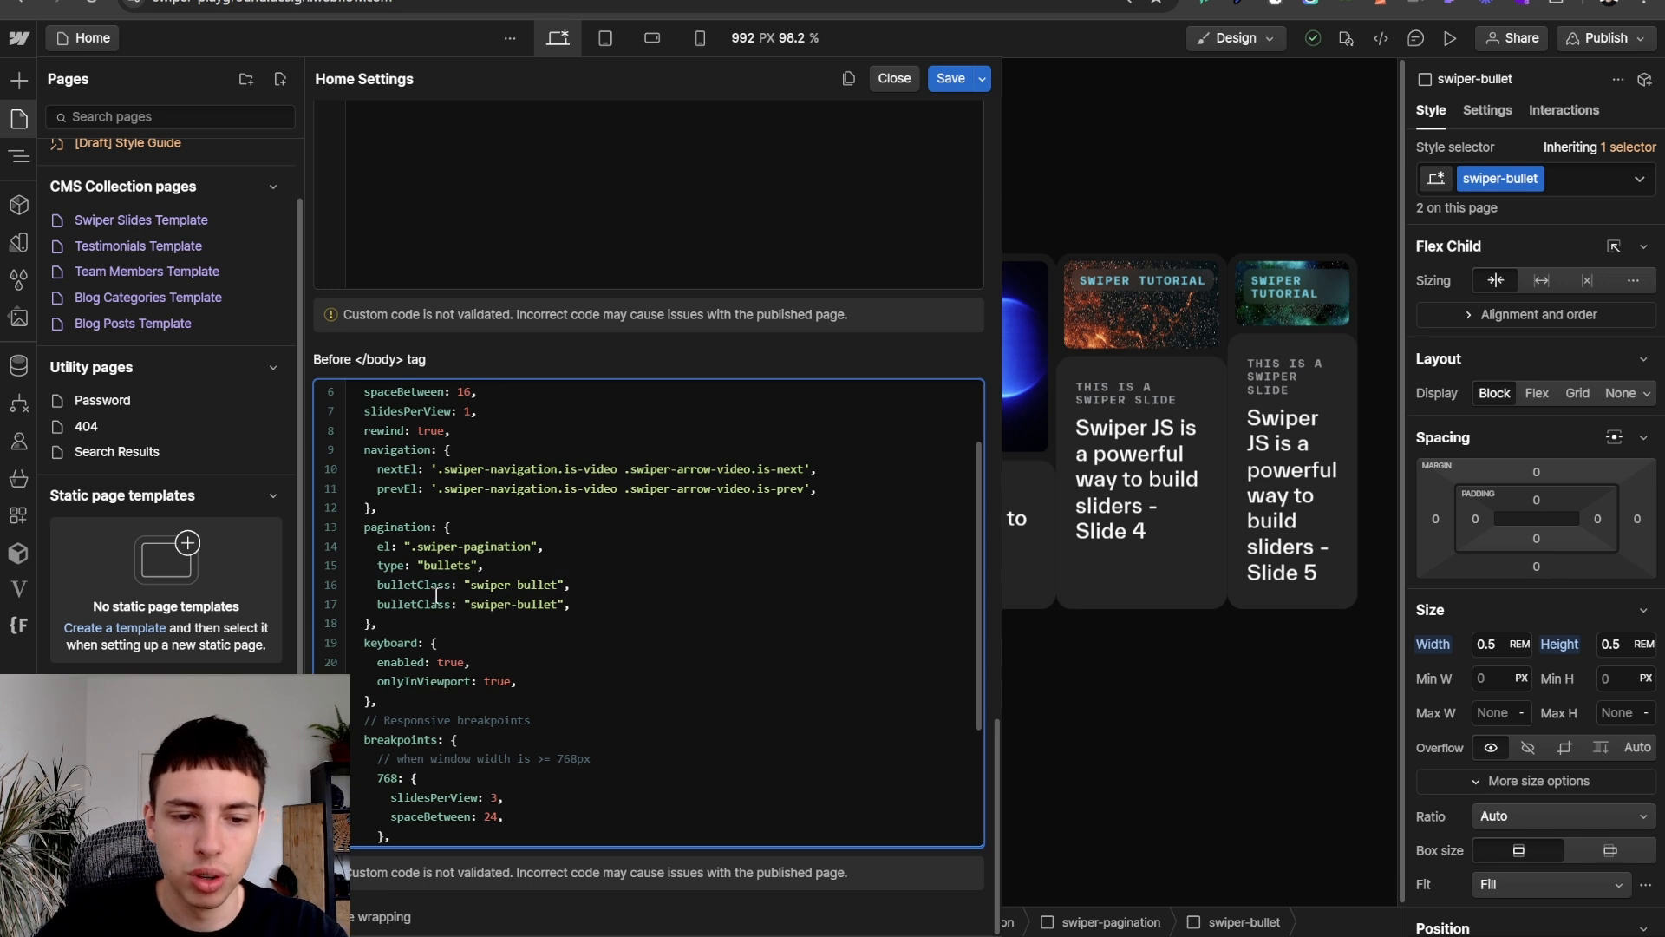
click(417, 603)
text(Active)
text(ive)
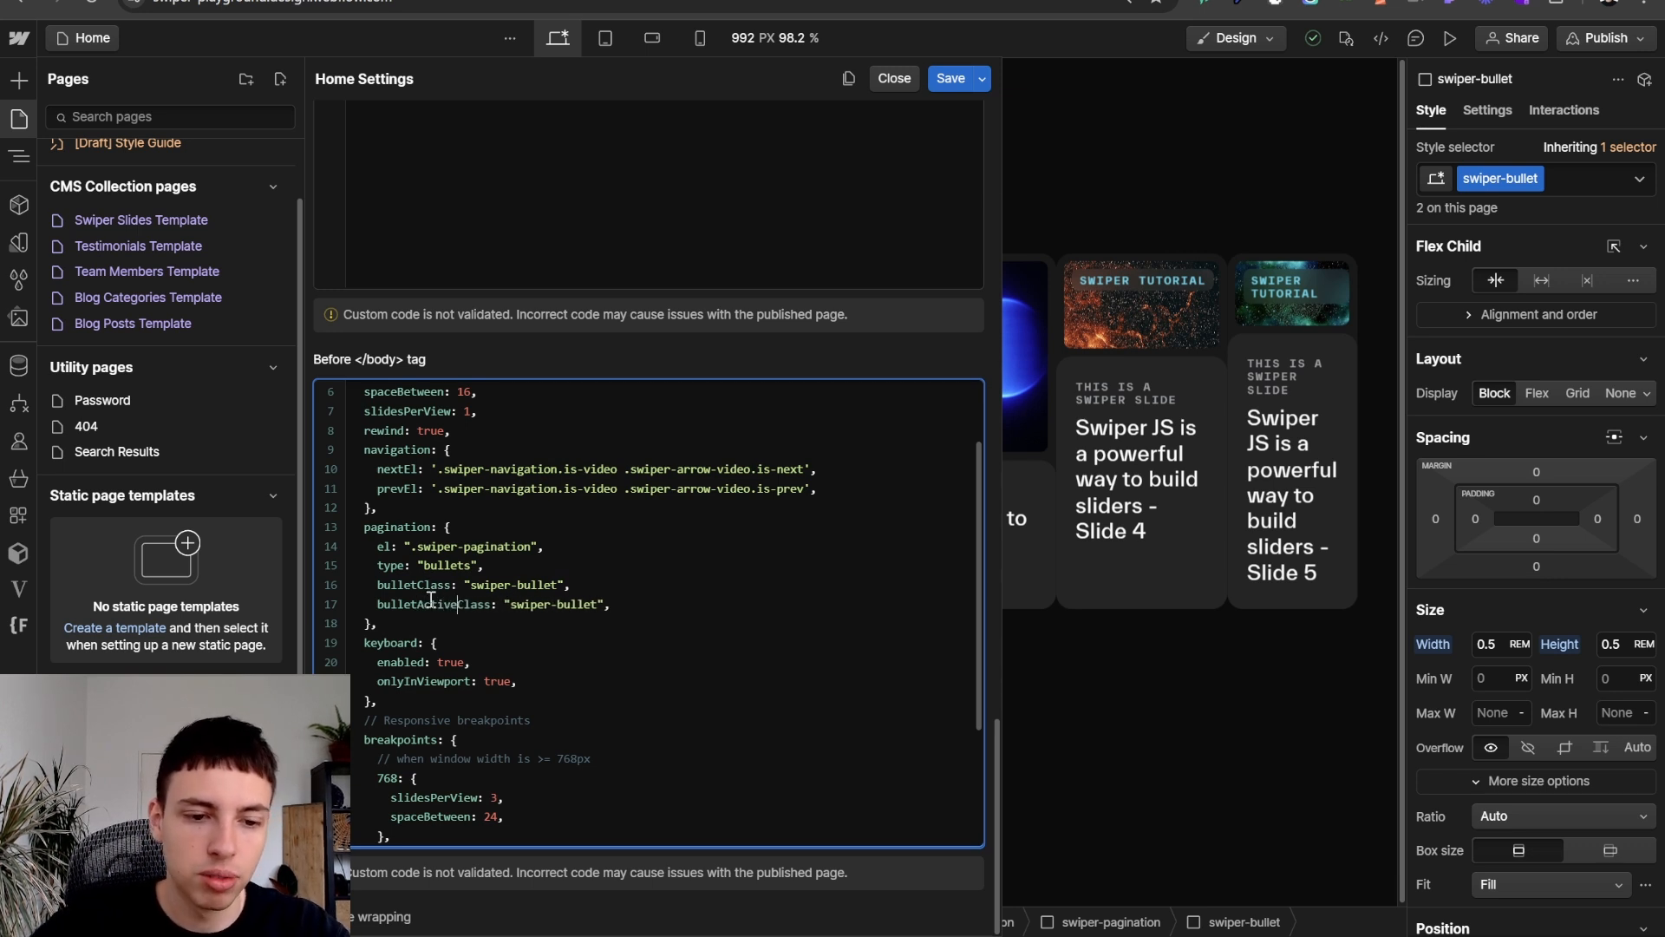
scroll(598, 581, down, 3)
scroll(595, 551, up, 3)
scroll(590, 573, down, 3)
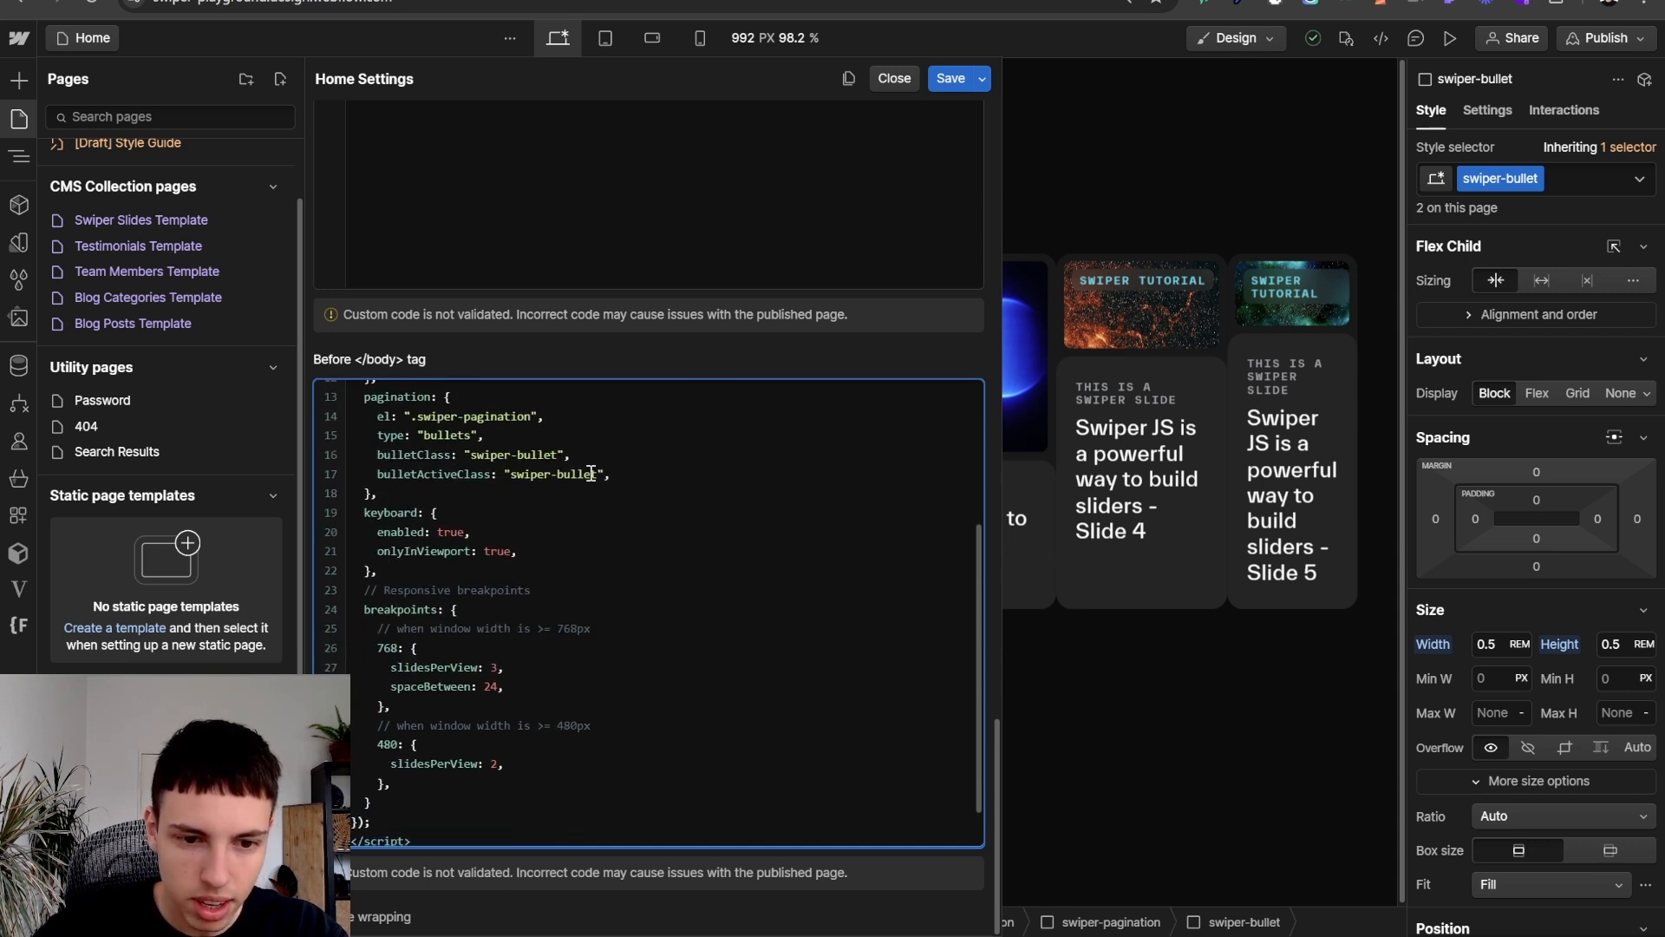
- Change the bulletActiveClass value in the pagination object to "is-active"
drag(592, 475, 514, 475)
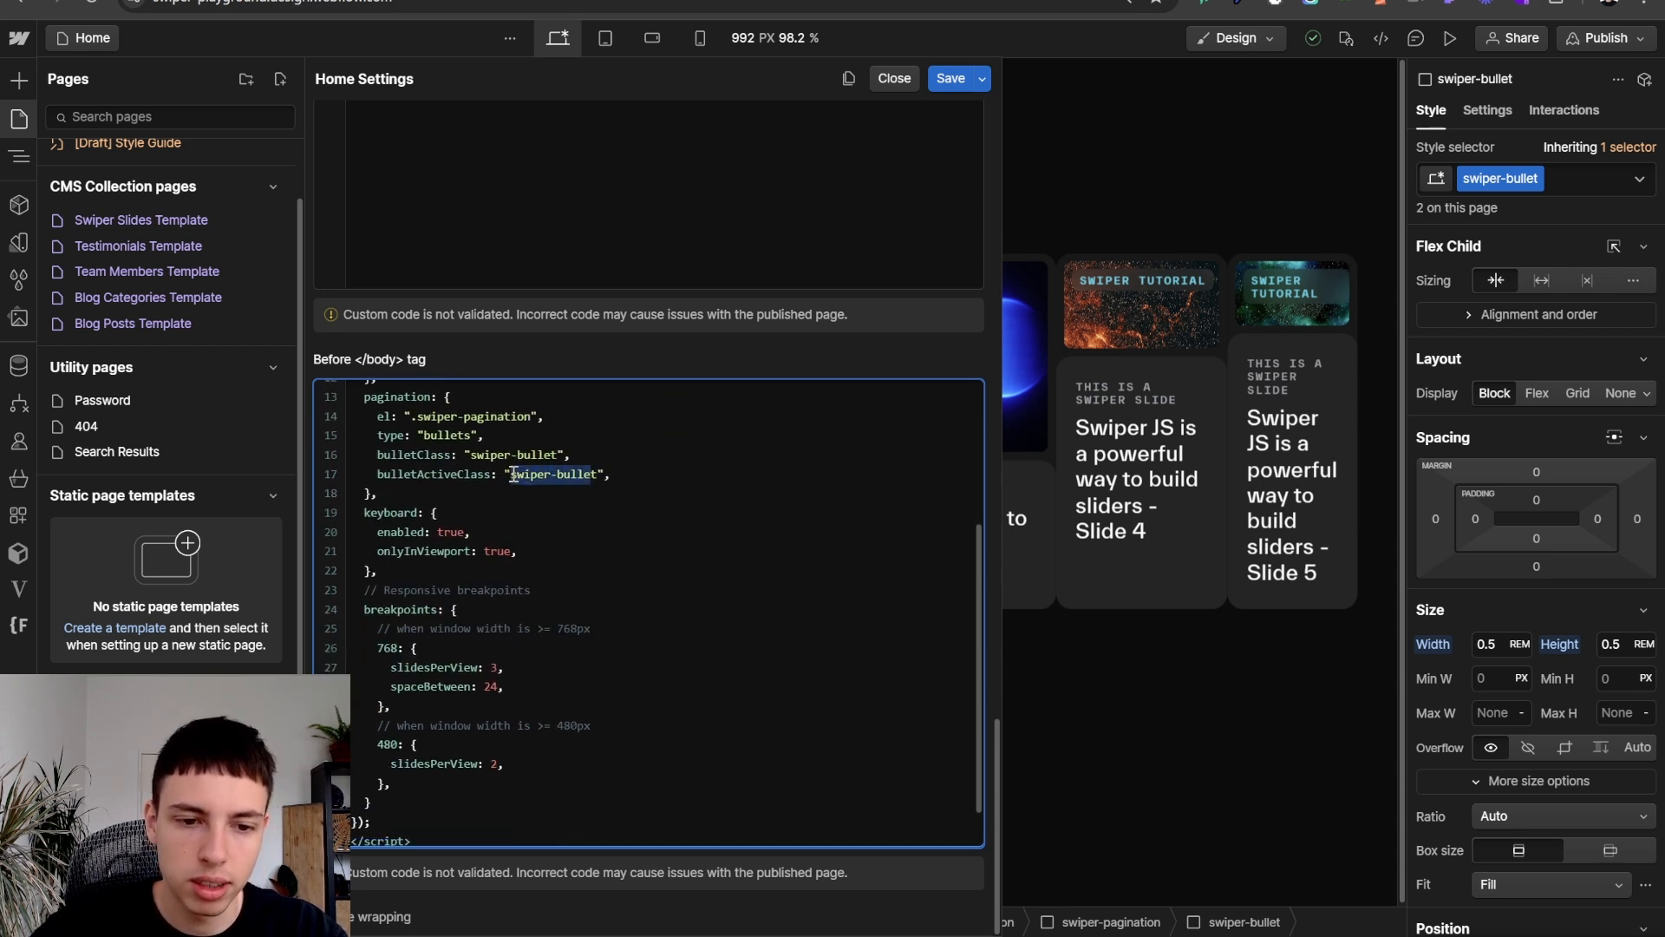
key(BackSpace)
text(is-active)
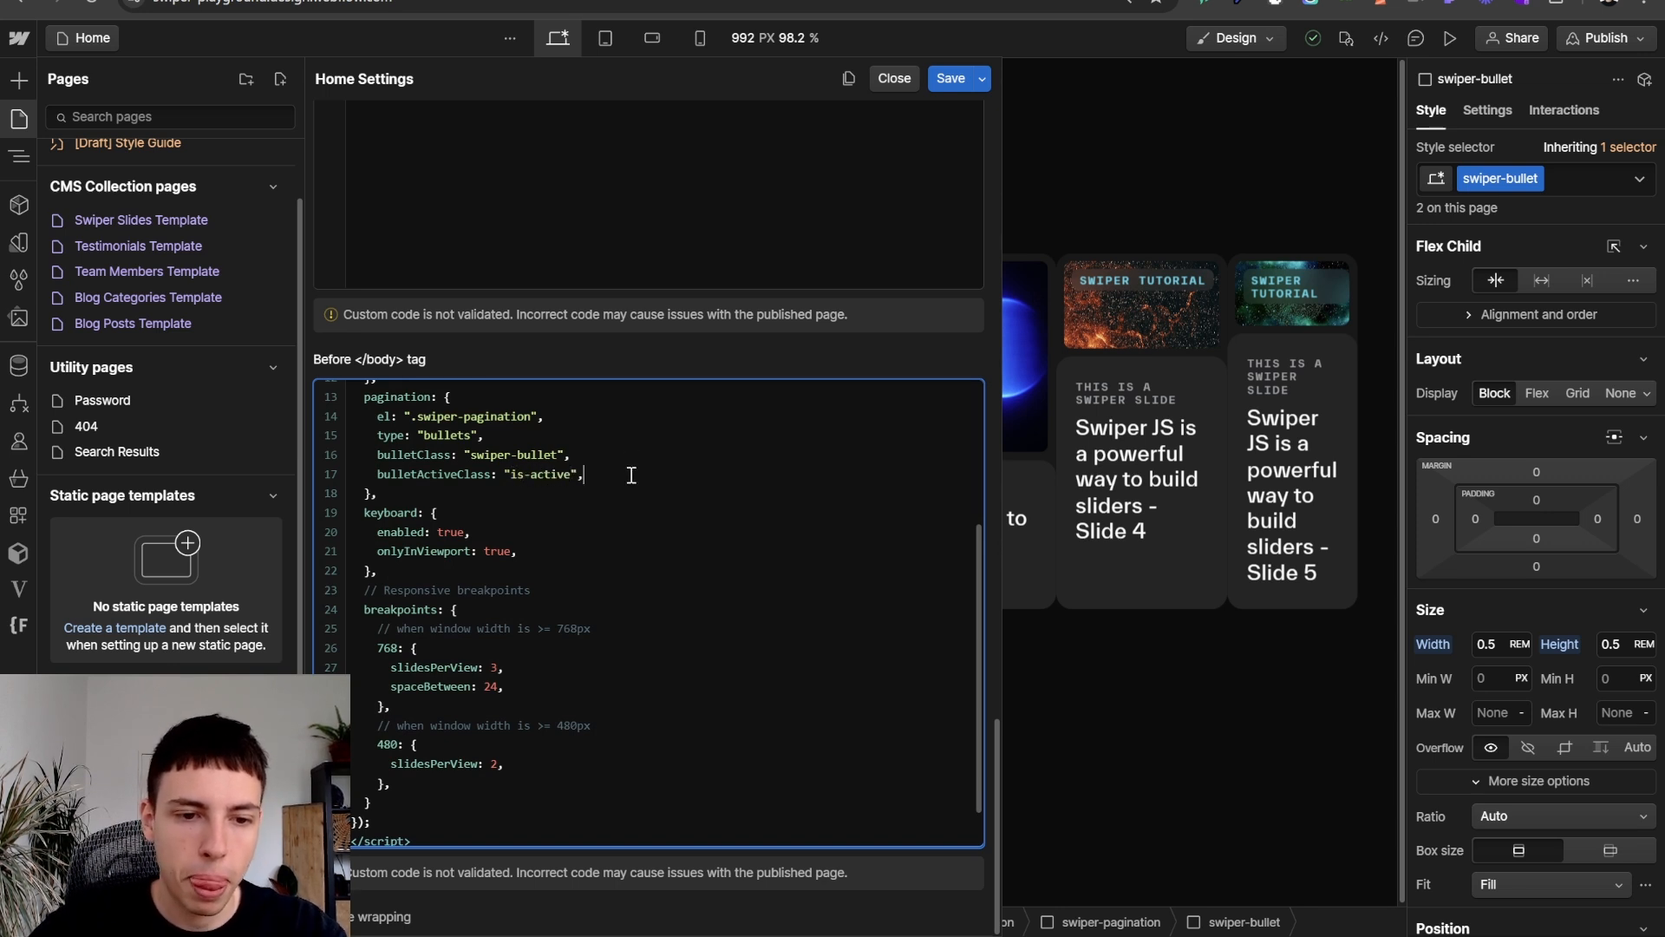
scroll(617, 487, up, 3)
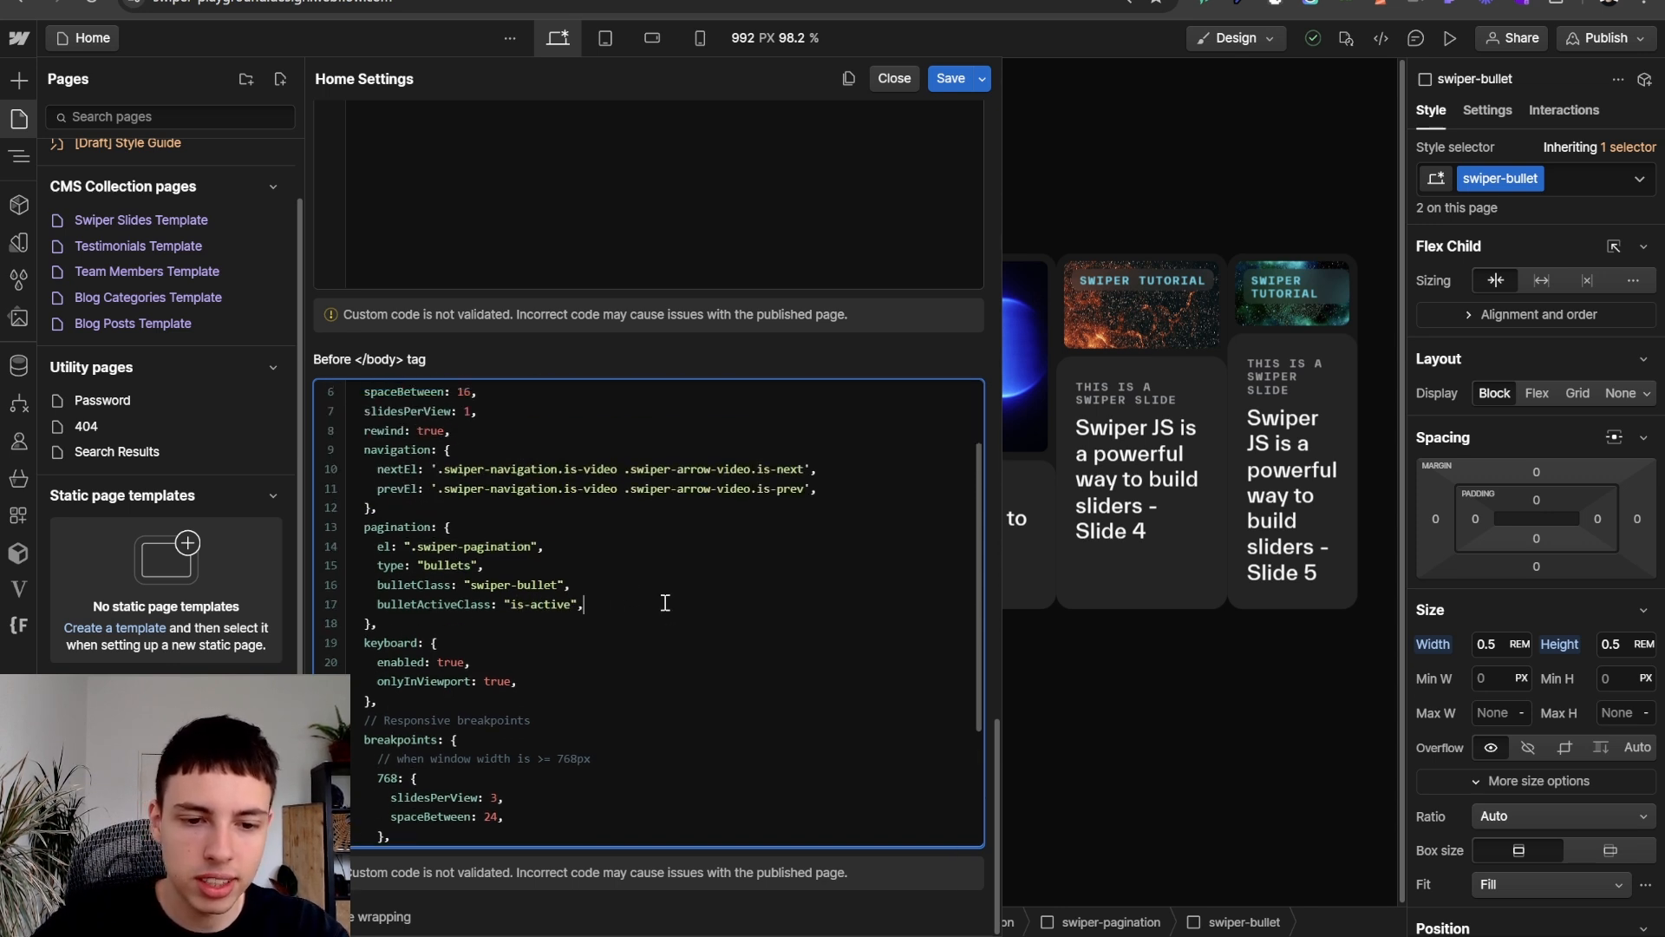
- Copy the bulletElement parameter name from the Swiper documentation and add bulletElement: "button" below bulletActiveClass in the Webflow page code
key(ctrl+Tab)
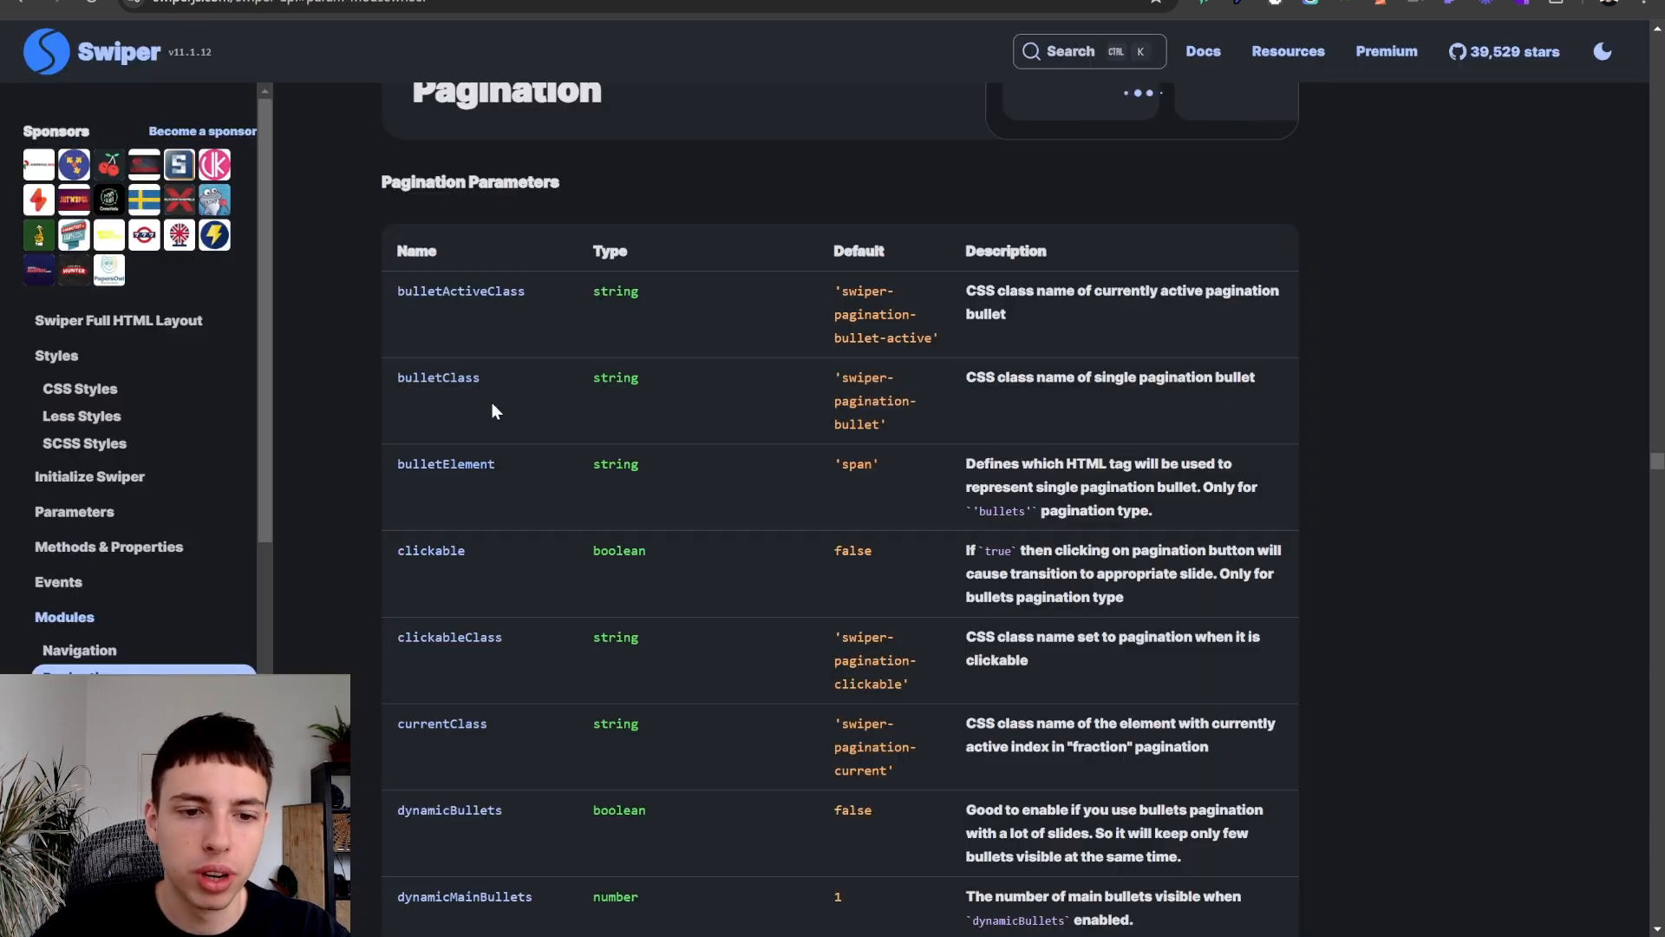
drag(533, 461, 388, 470)
key(ctrl+c)
key(ctrl+shift+Tab)
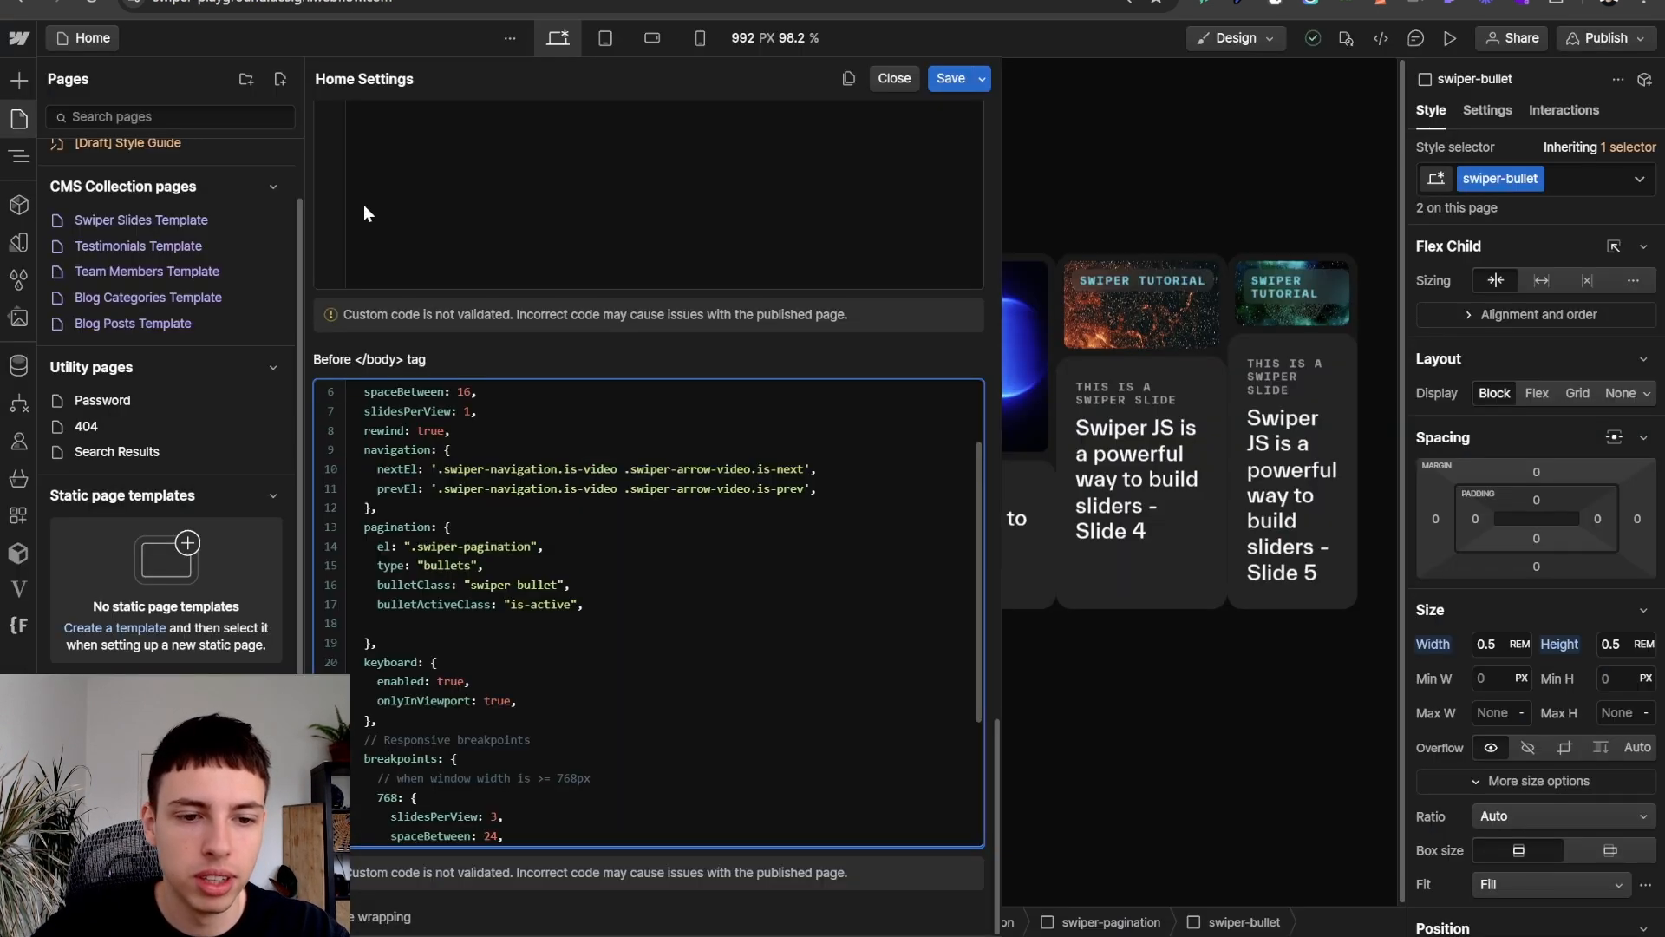
key(ctrl+v)
text(: "button")
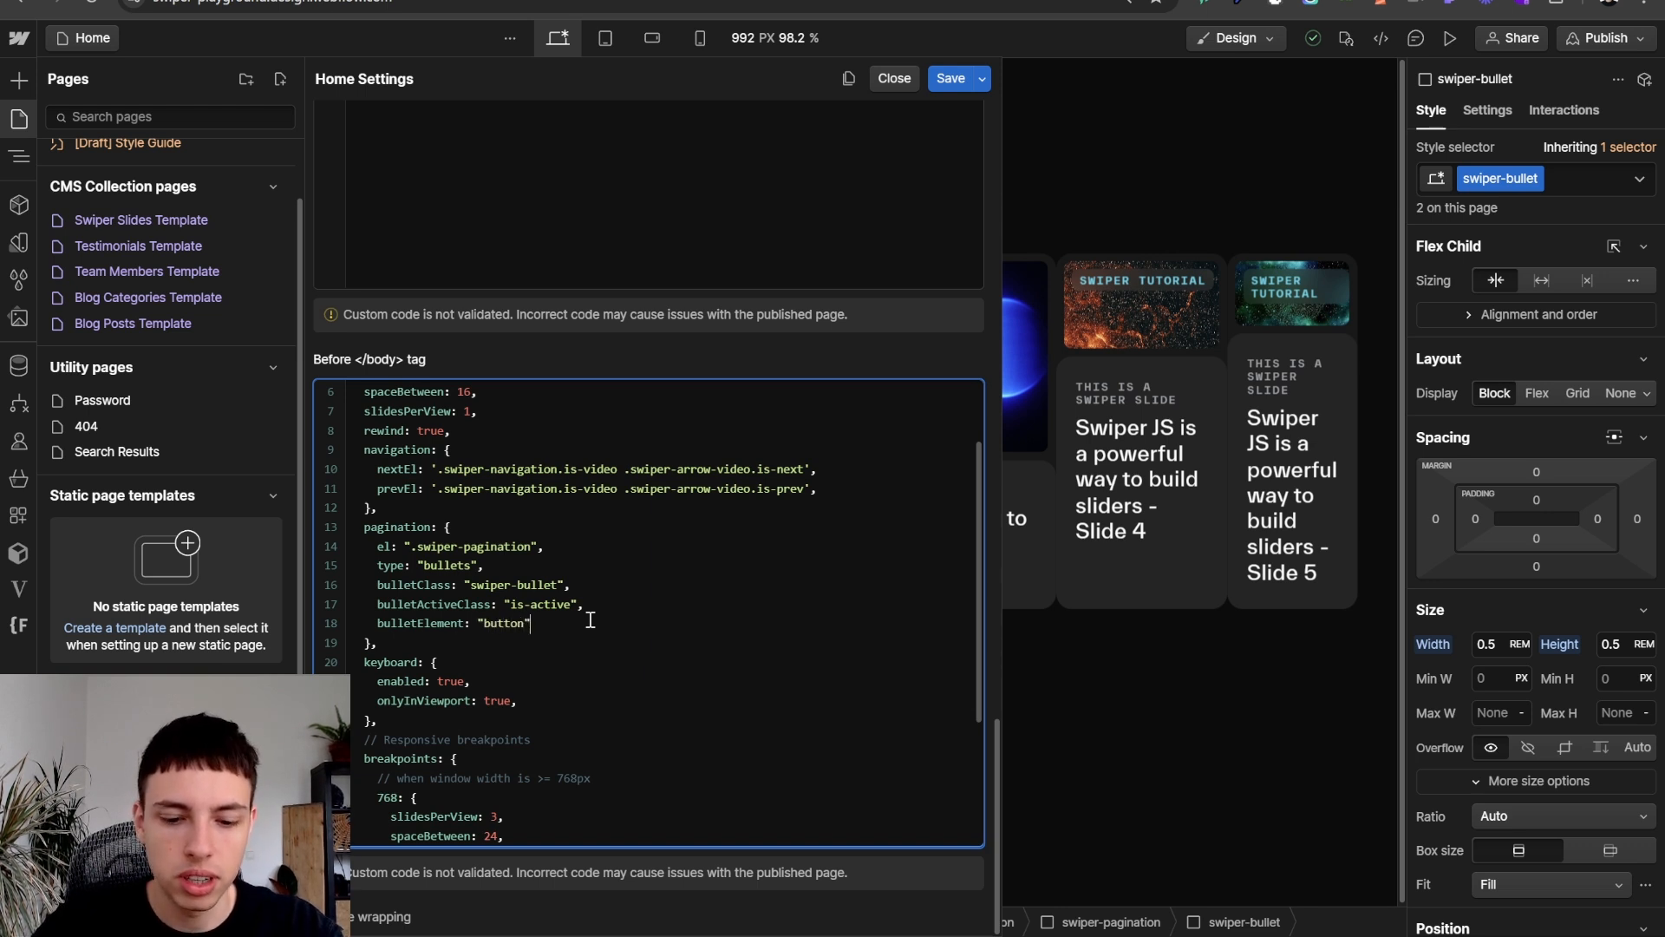
- Copy the clickable parameter name from the Swiper documentation, add clickable: true below bulletElement in the Webflow code, and save the page settings
key(Return)
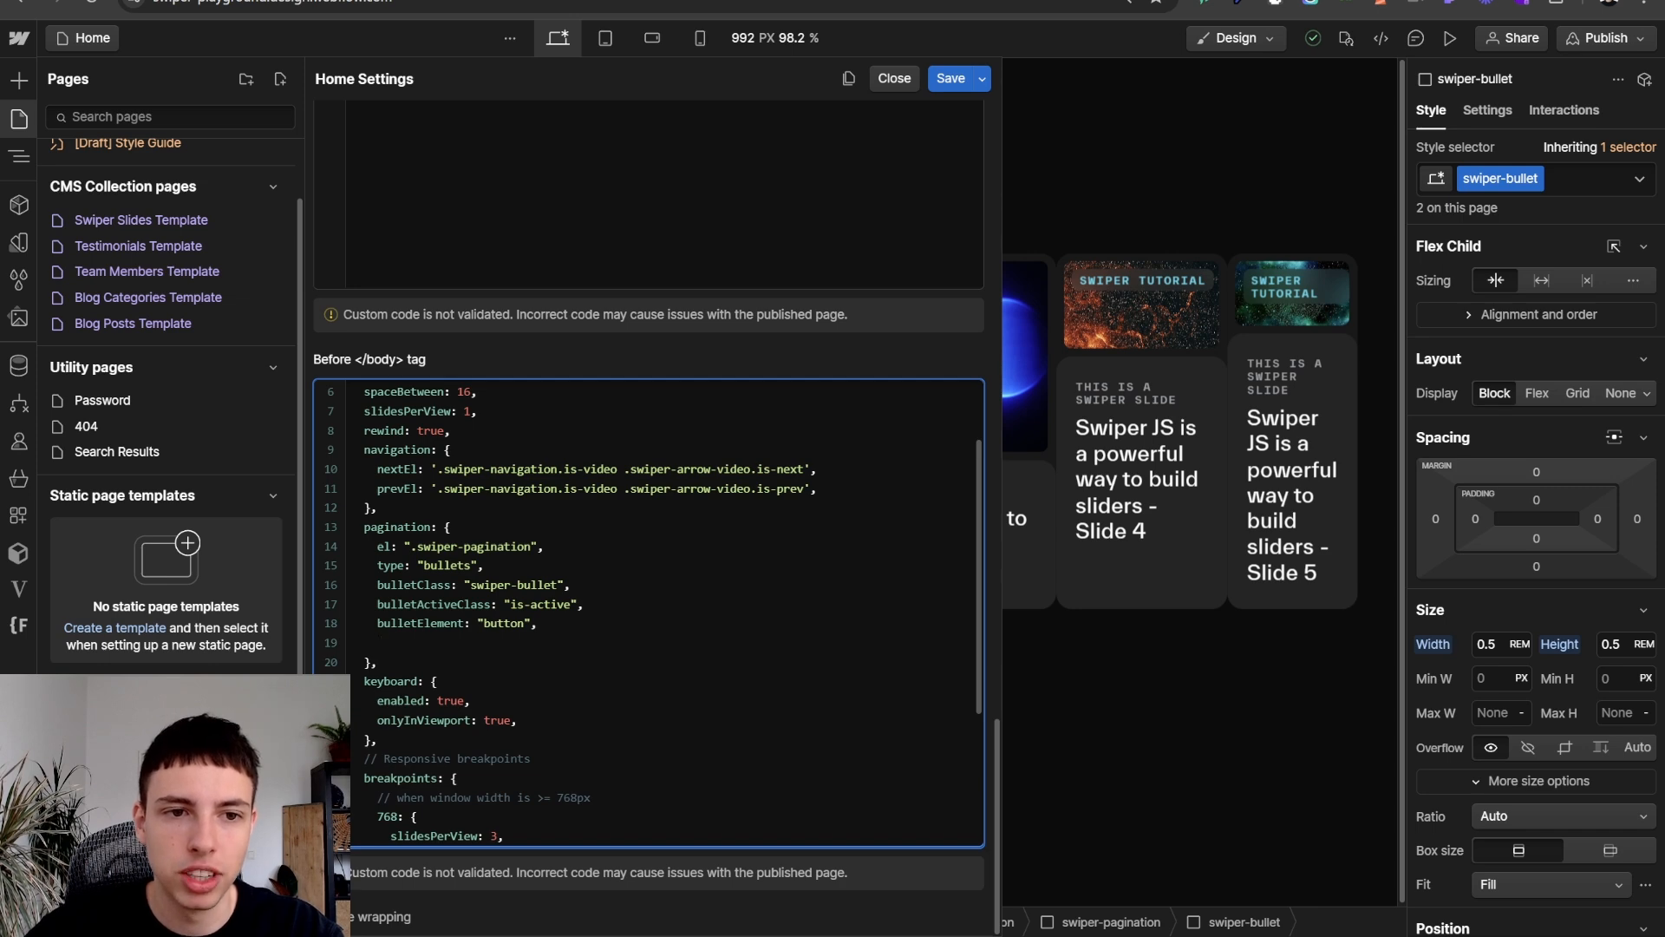
key(ctrl+Tab)
drag(512, 554, 389, 554)
key(ctrl+c)
key(ctrl+shift+Tab)
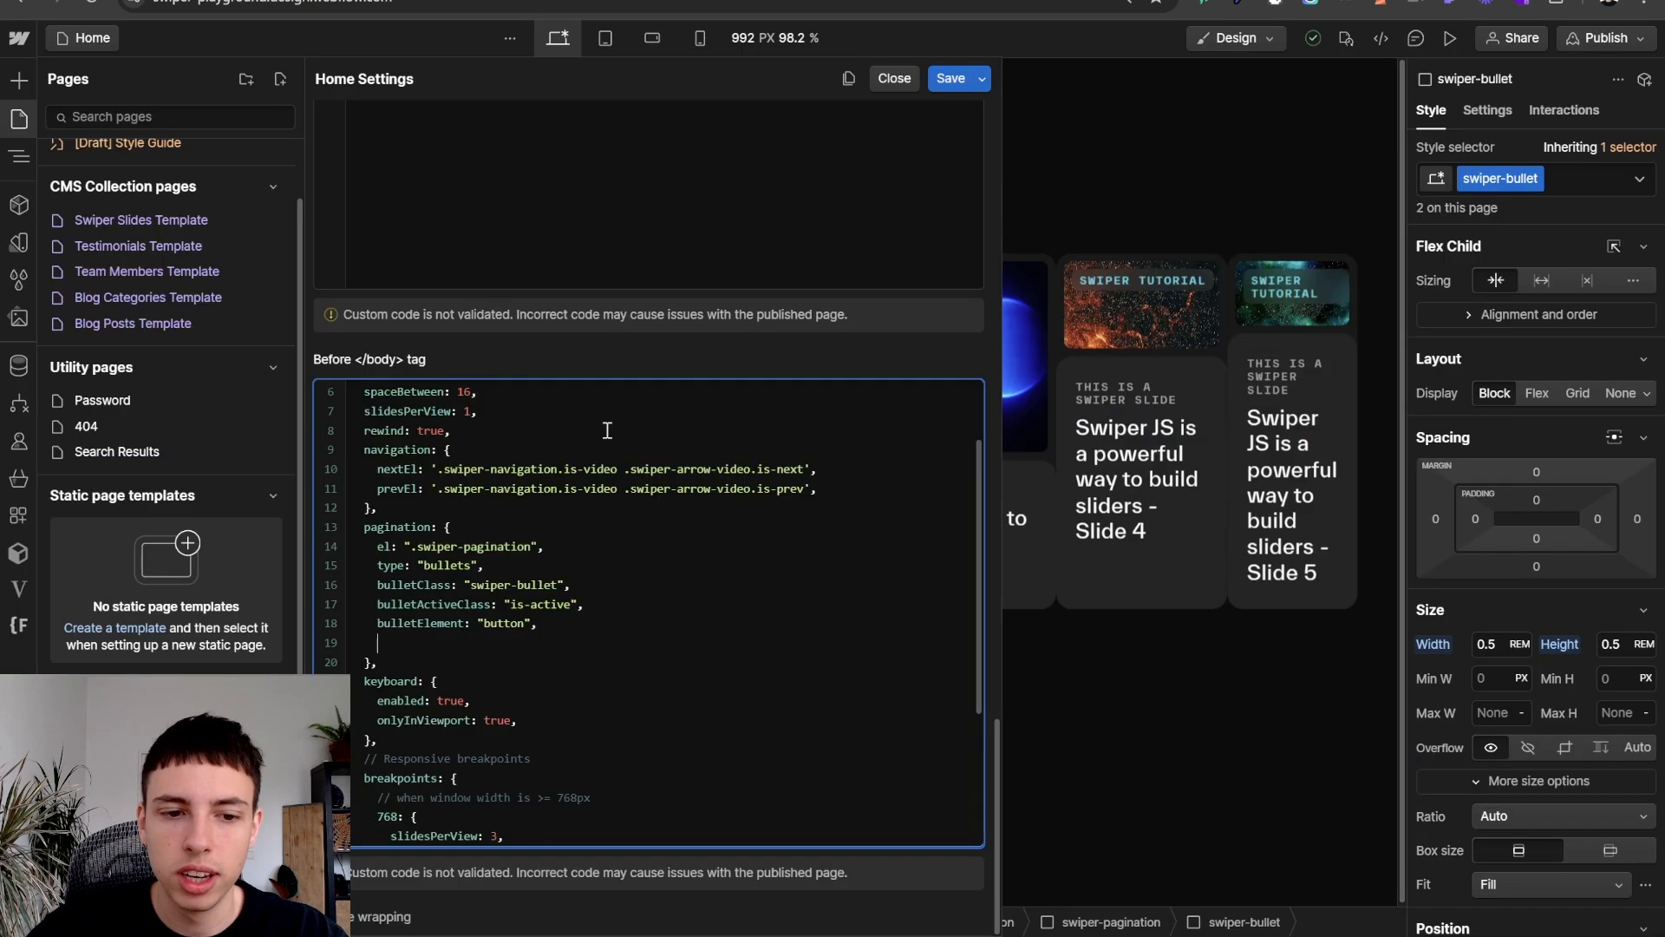
key(ctrl+v)
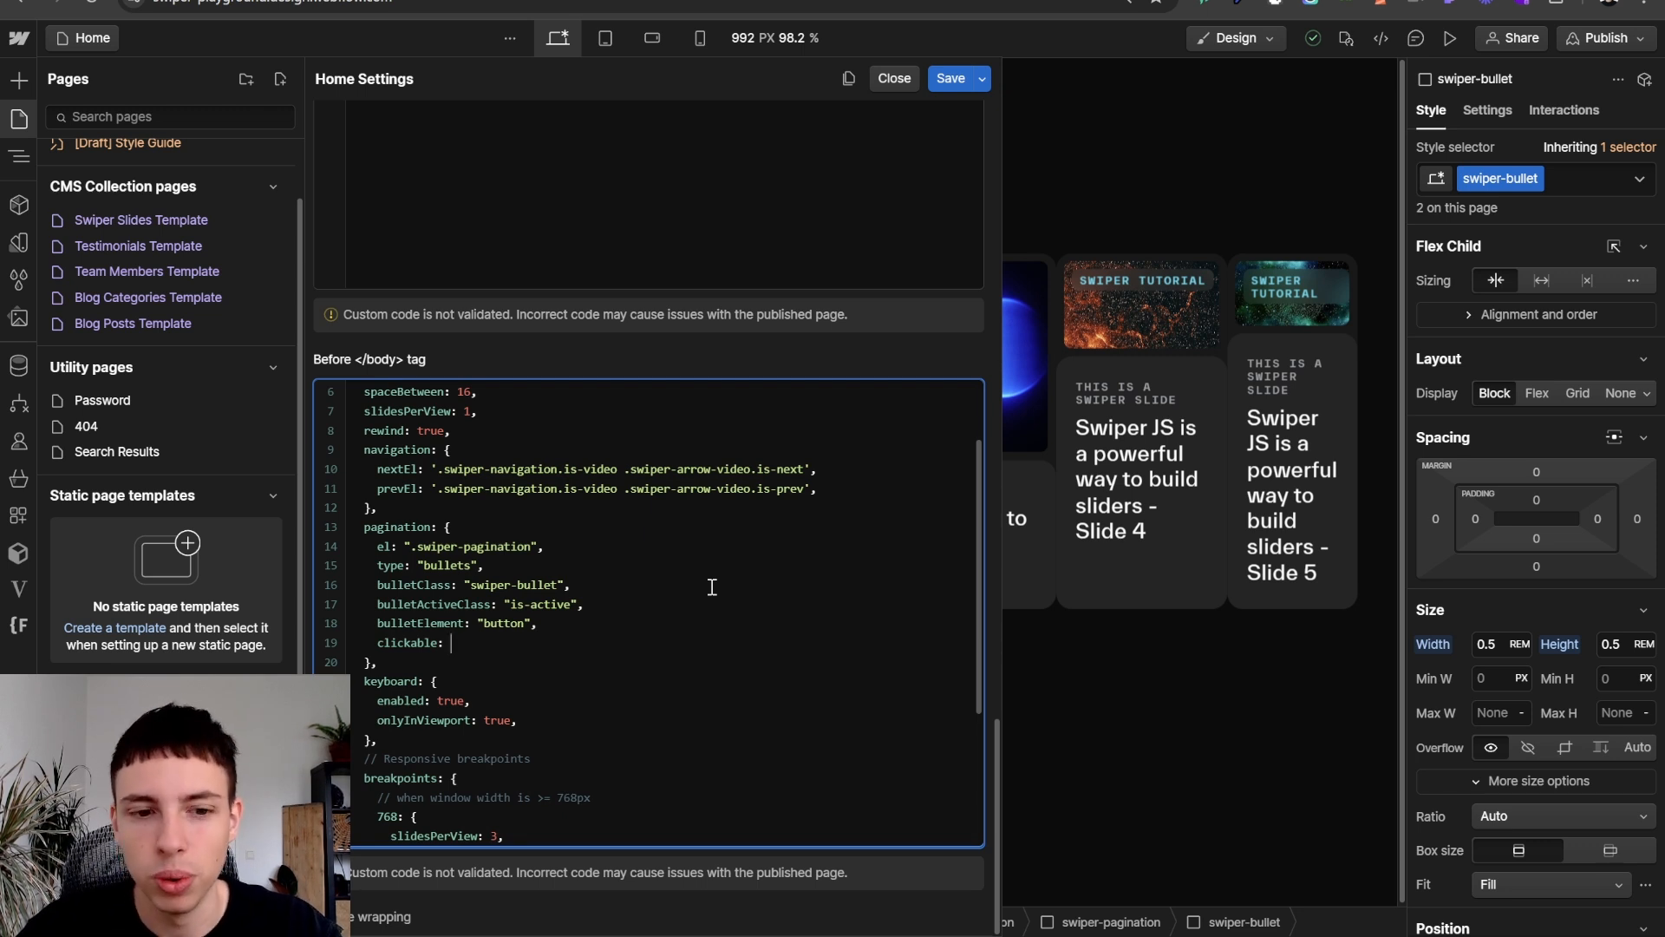
text(ue)
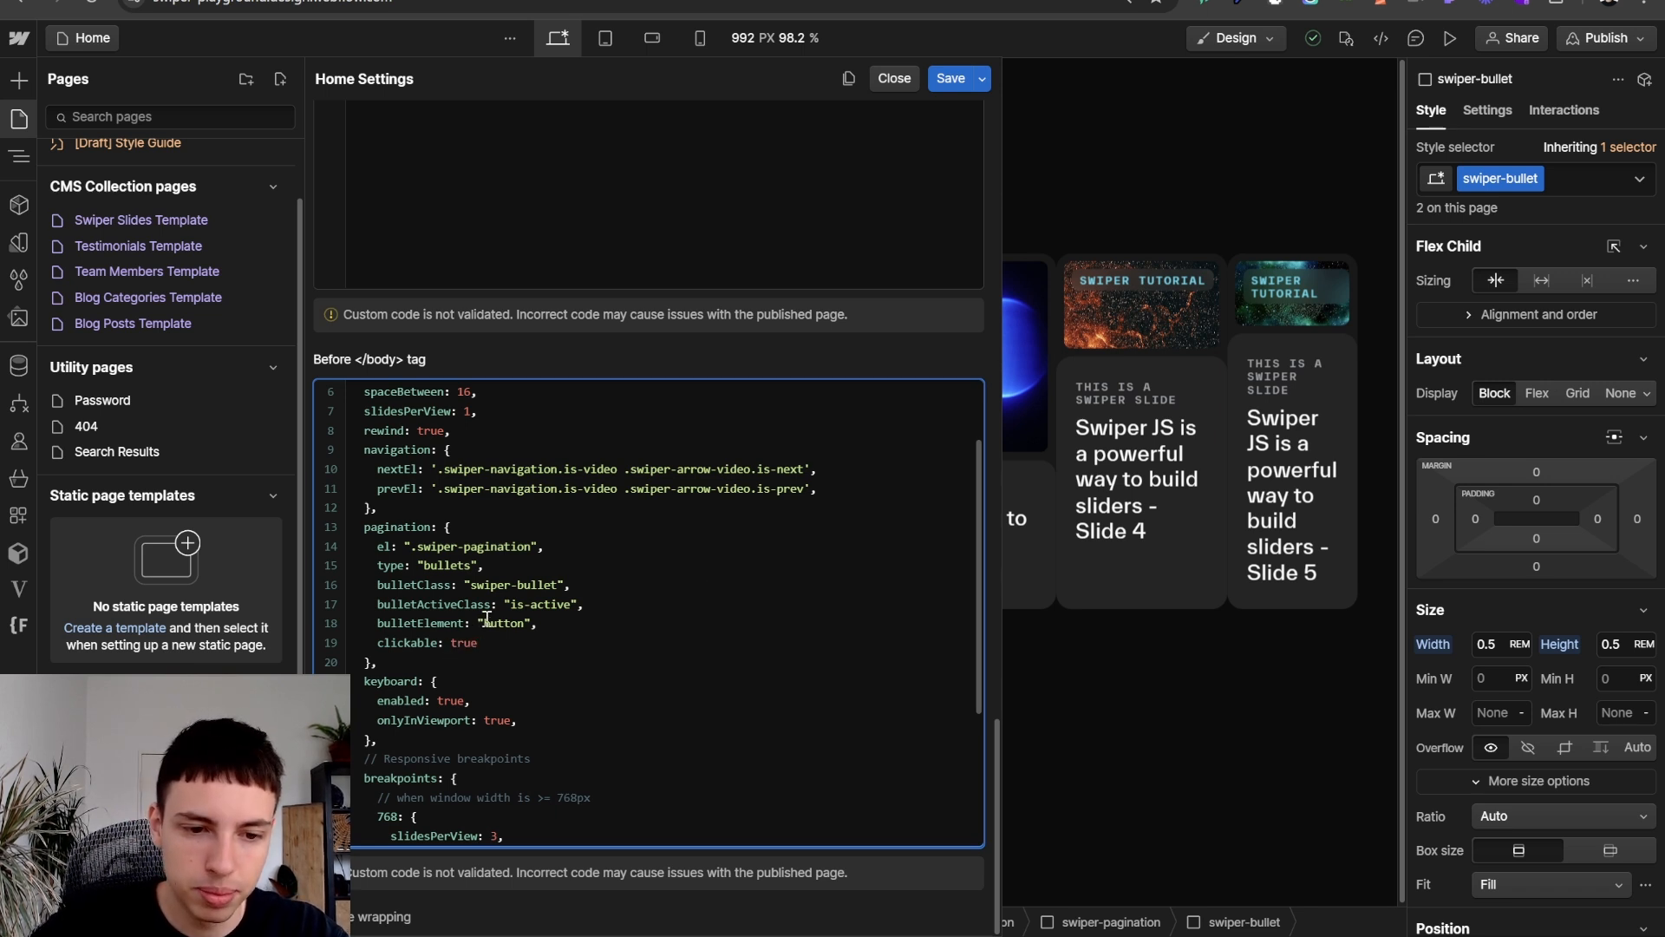
drag(478, 642, 460, 642)
click(531, 623)
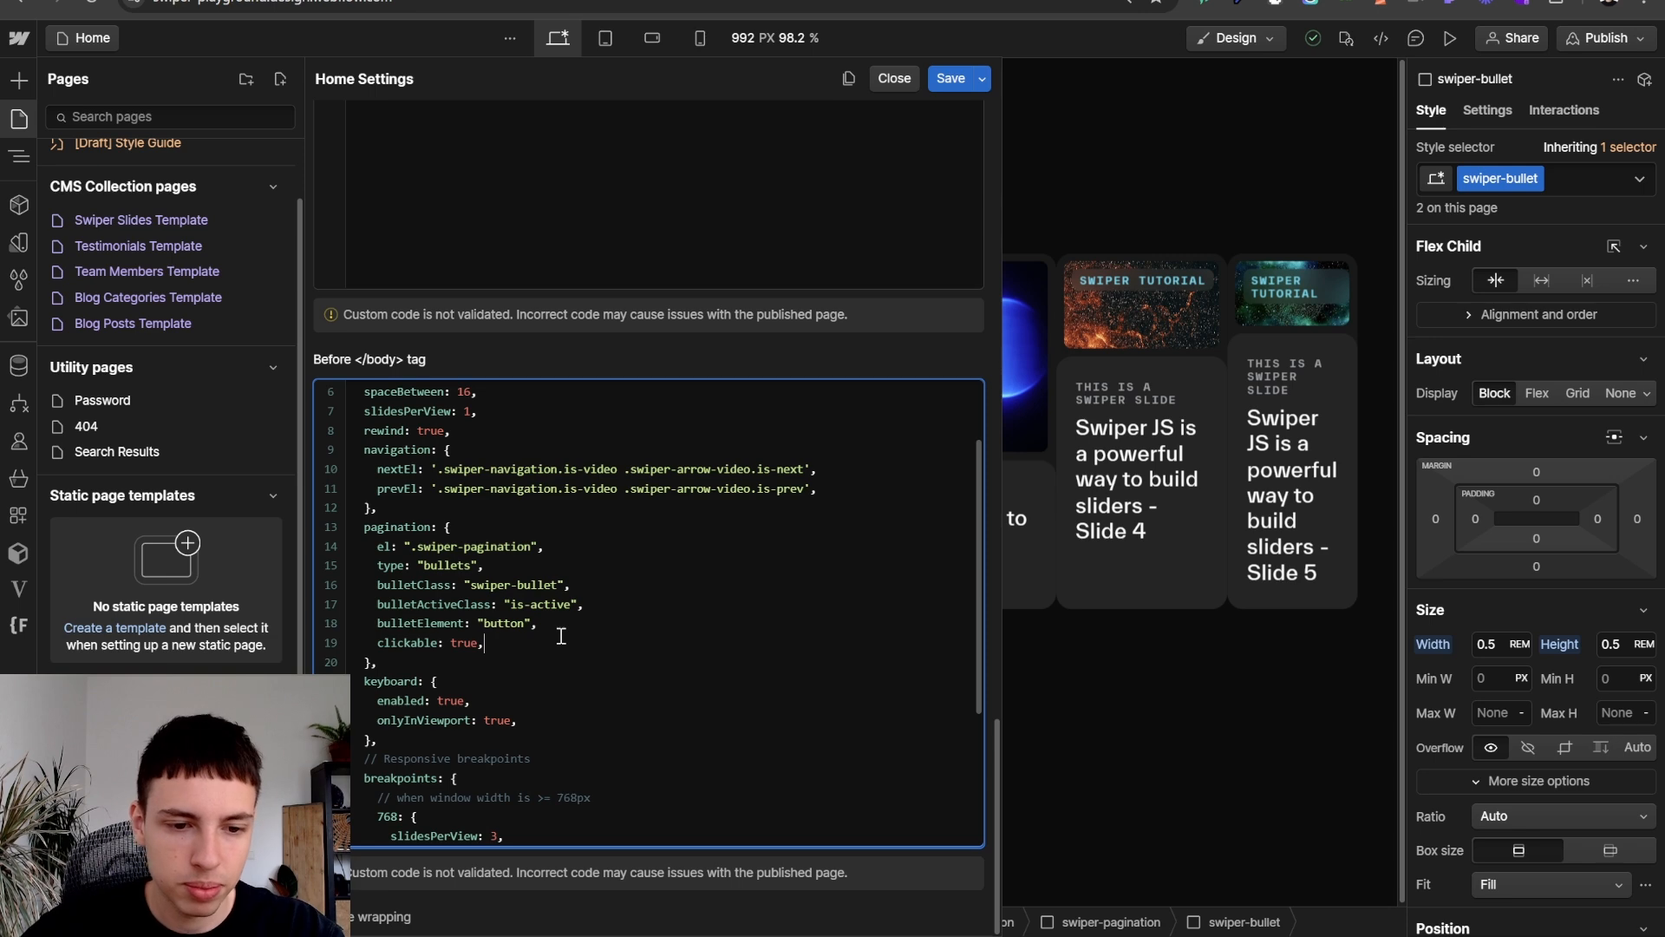
click(950, 78)
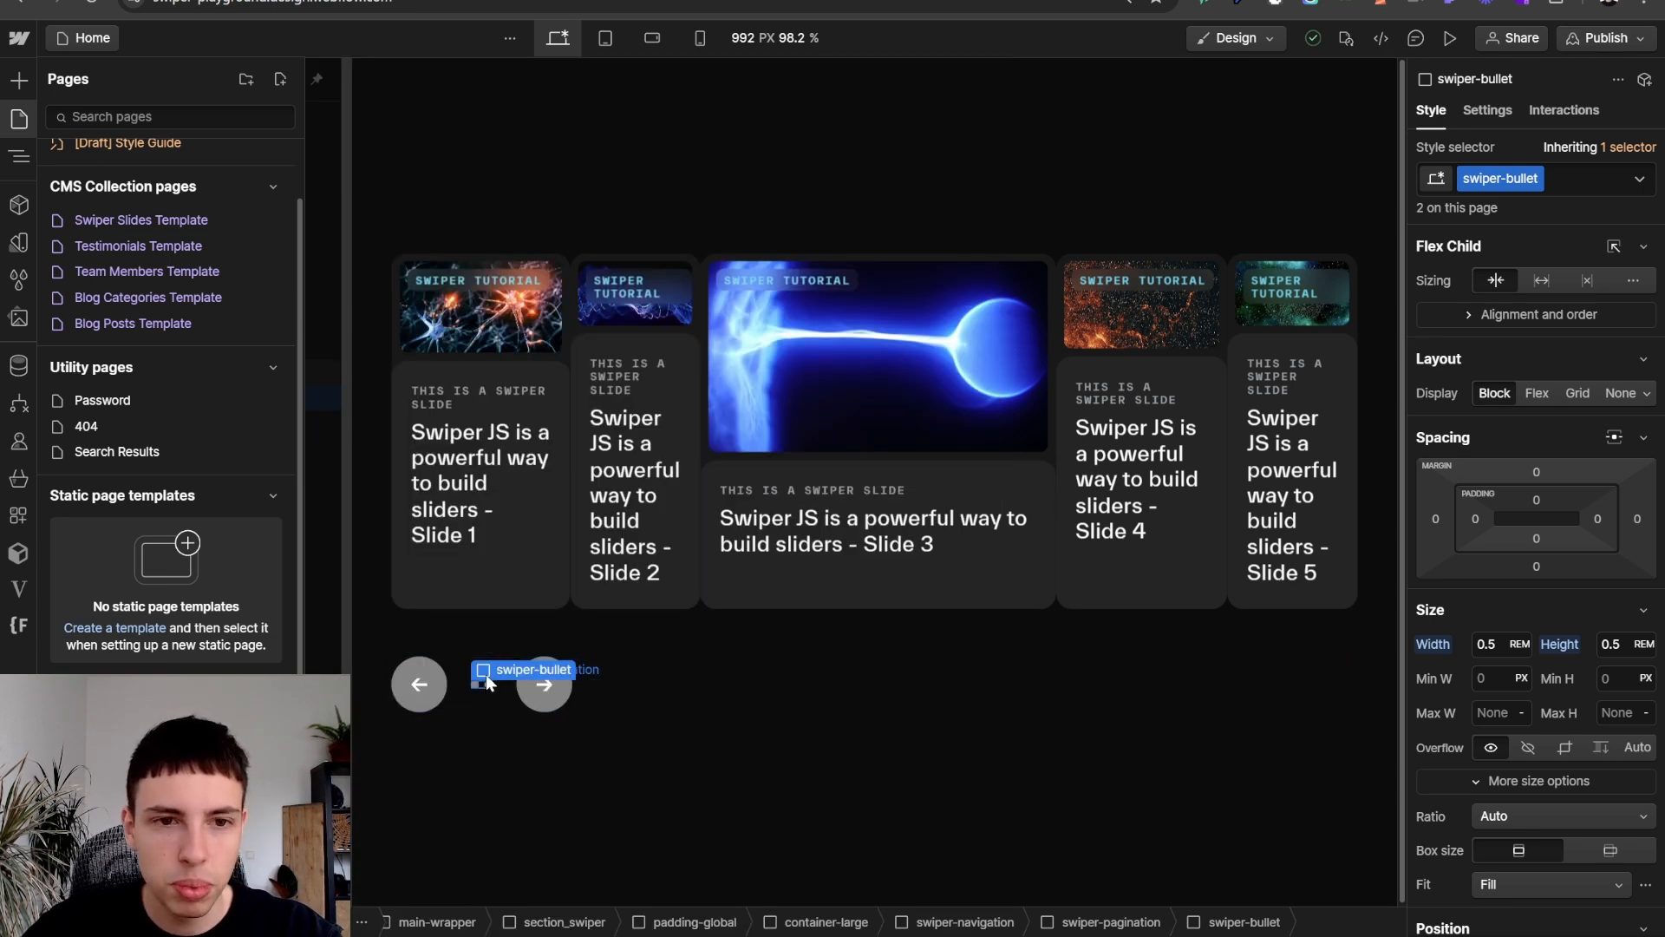
- Review the remaining pagination parameters in the Swiper documentation, down to the render functions
key(ctrl+Tab)
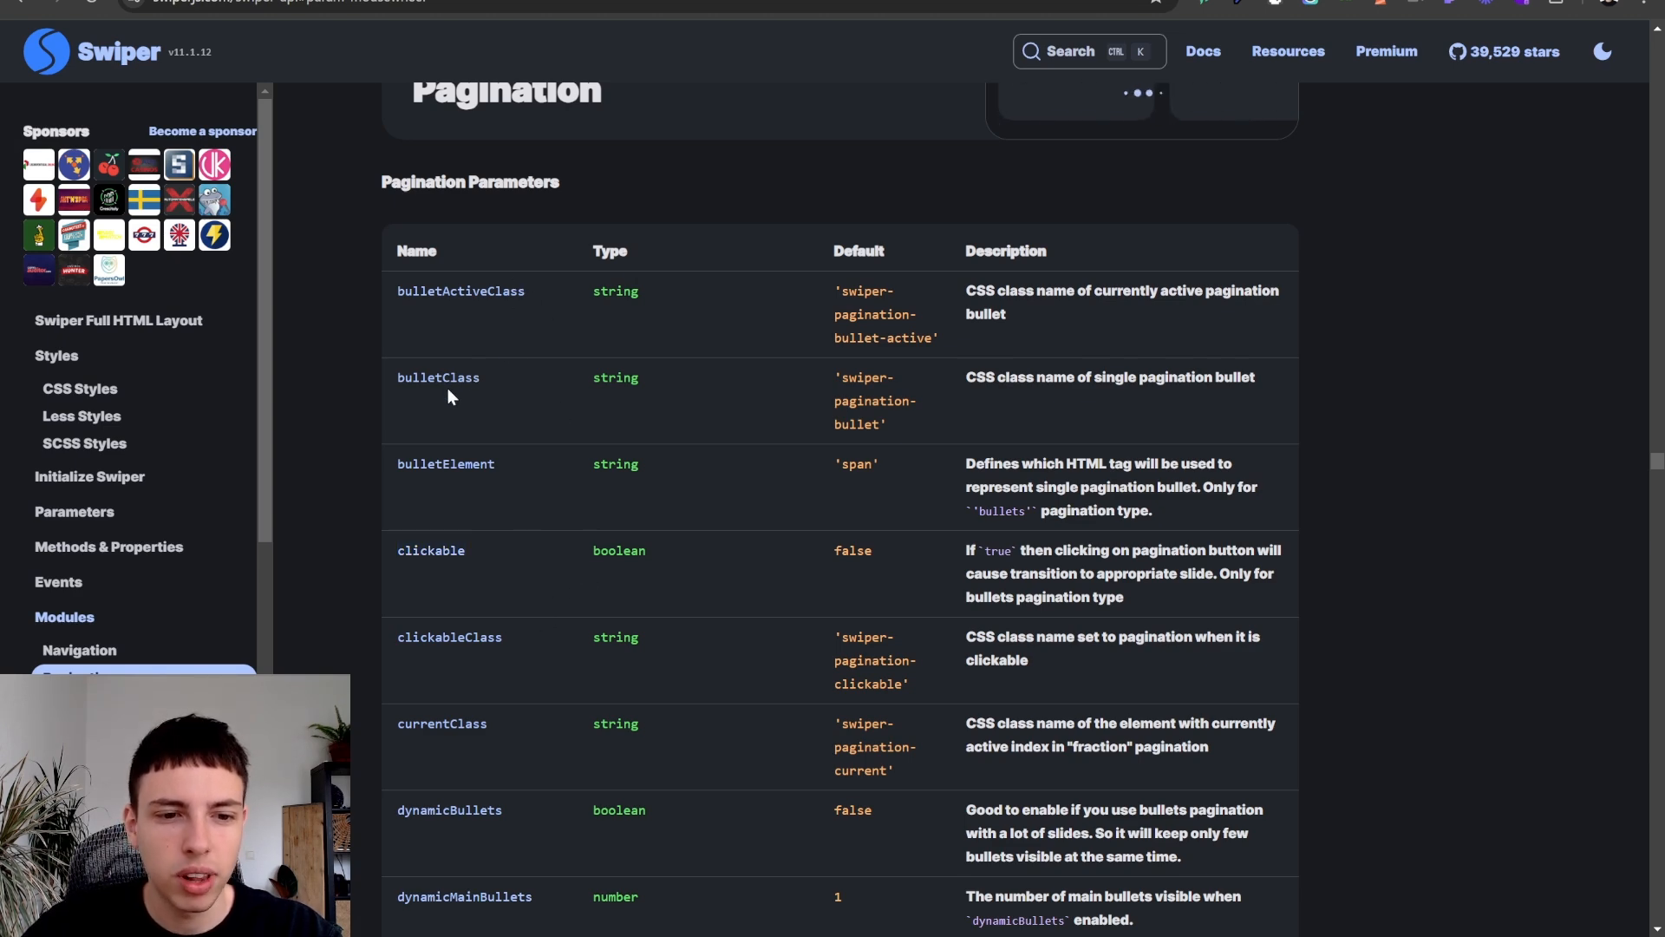
scroll(555, 314, down, 2)
scroll(555, 314, down, 5)
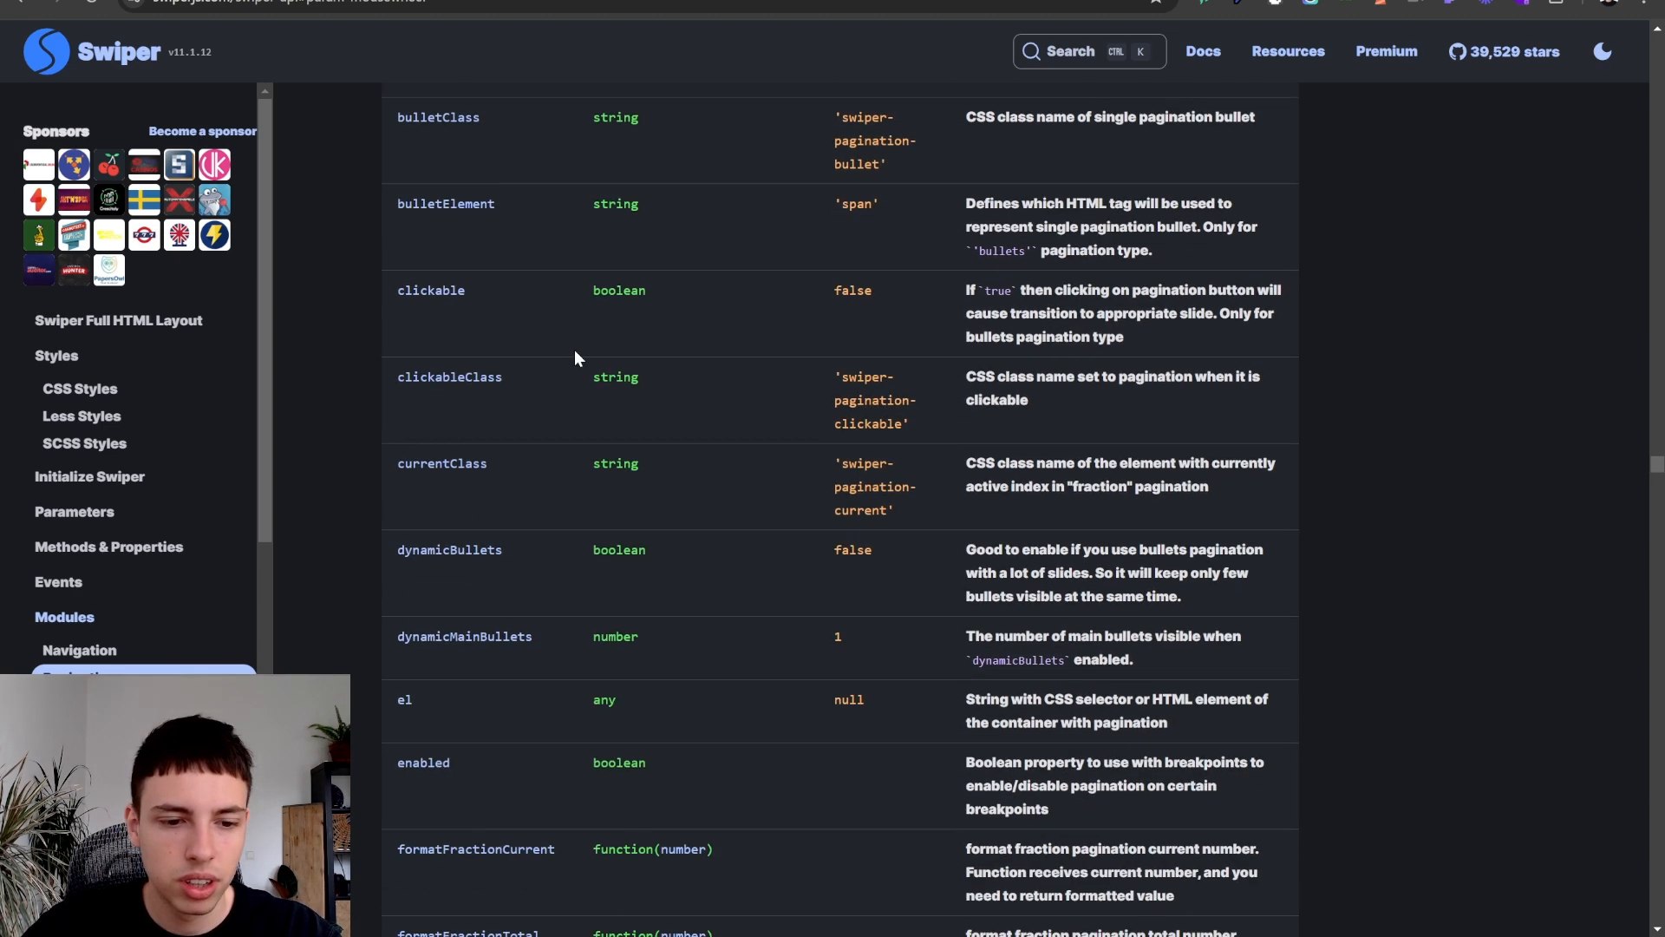
scroll(524, 375, down, 15)
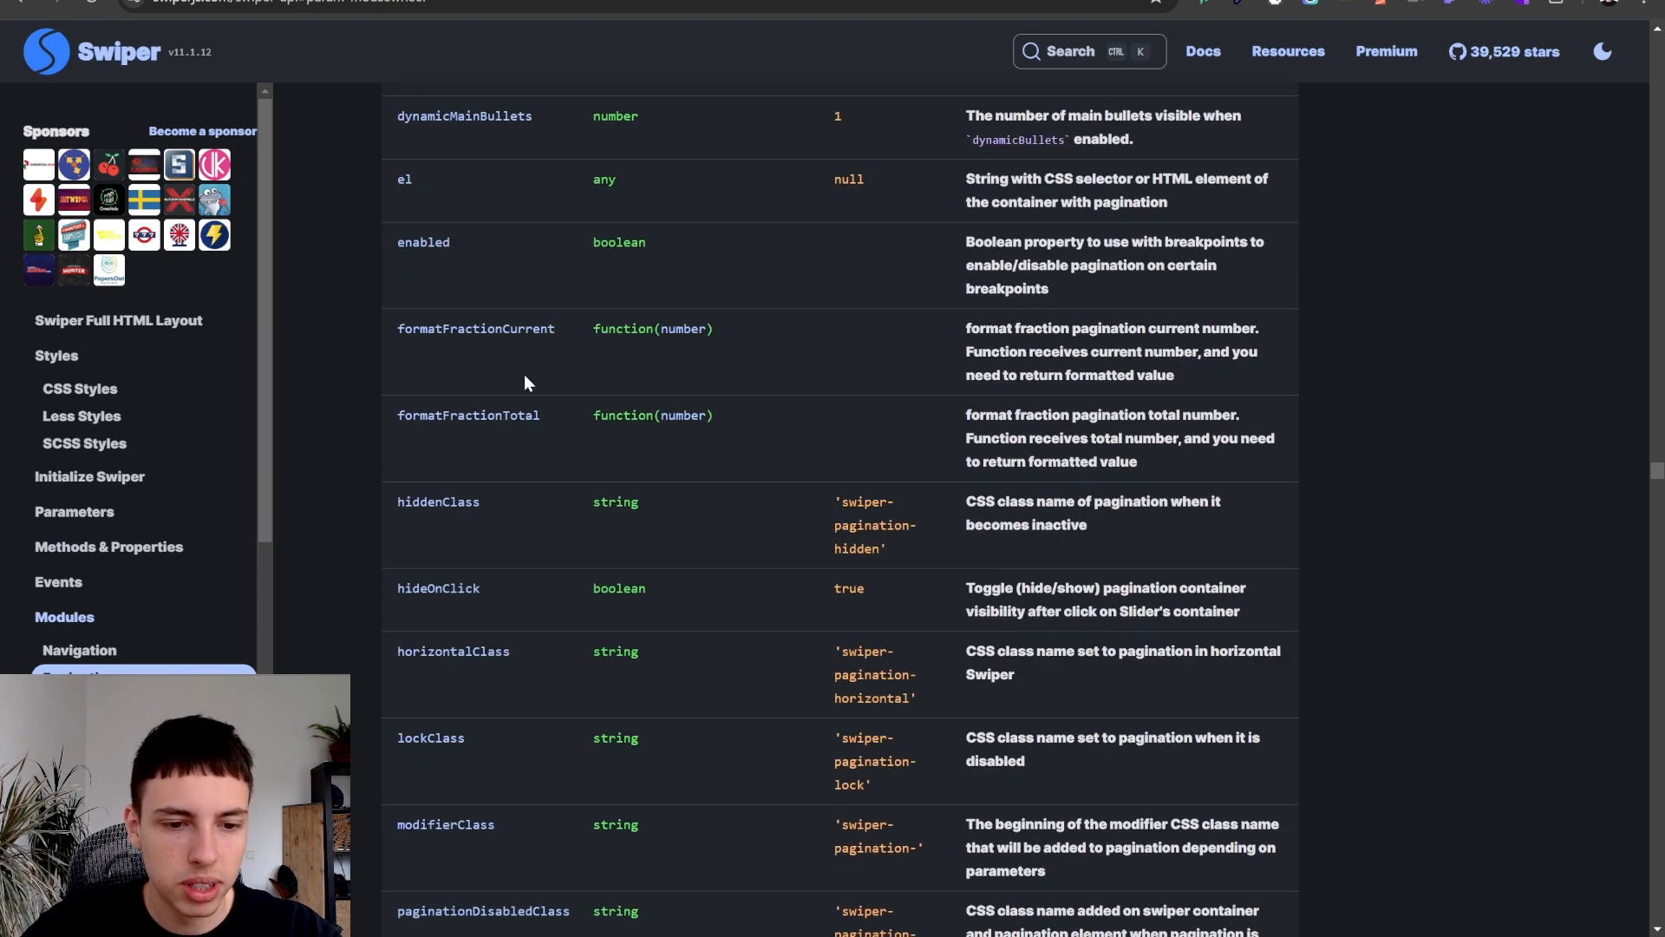
scroll(526, 415, down, 15)
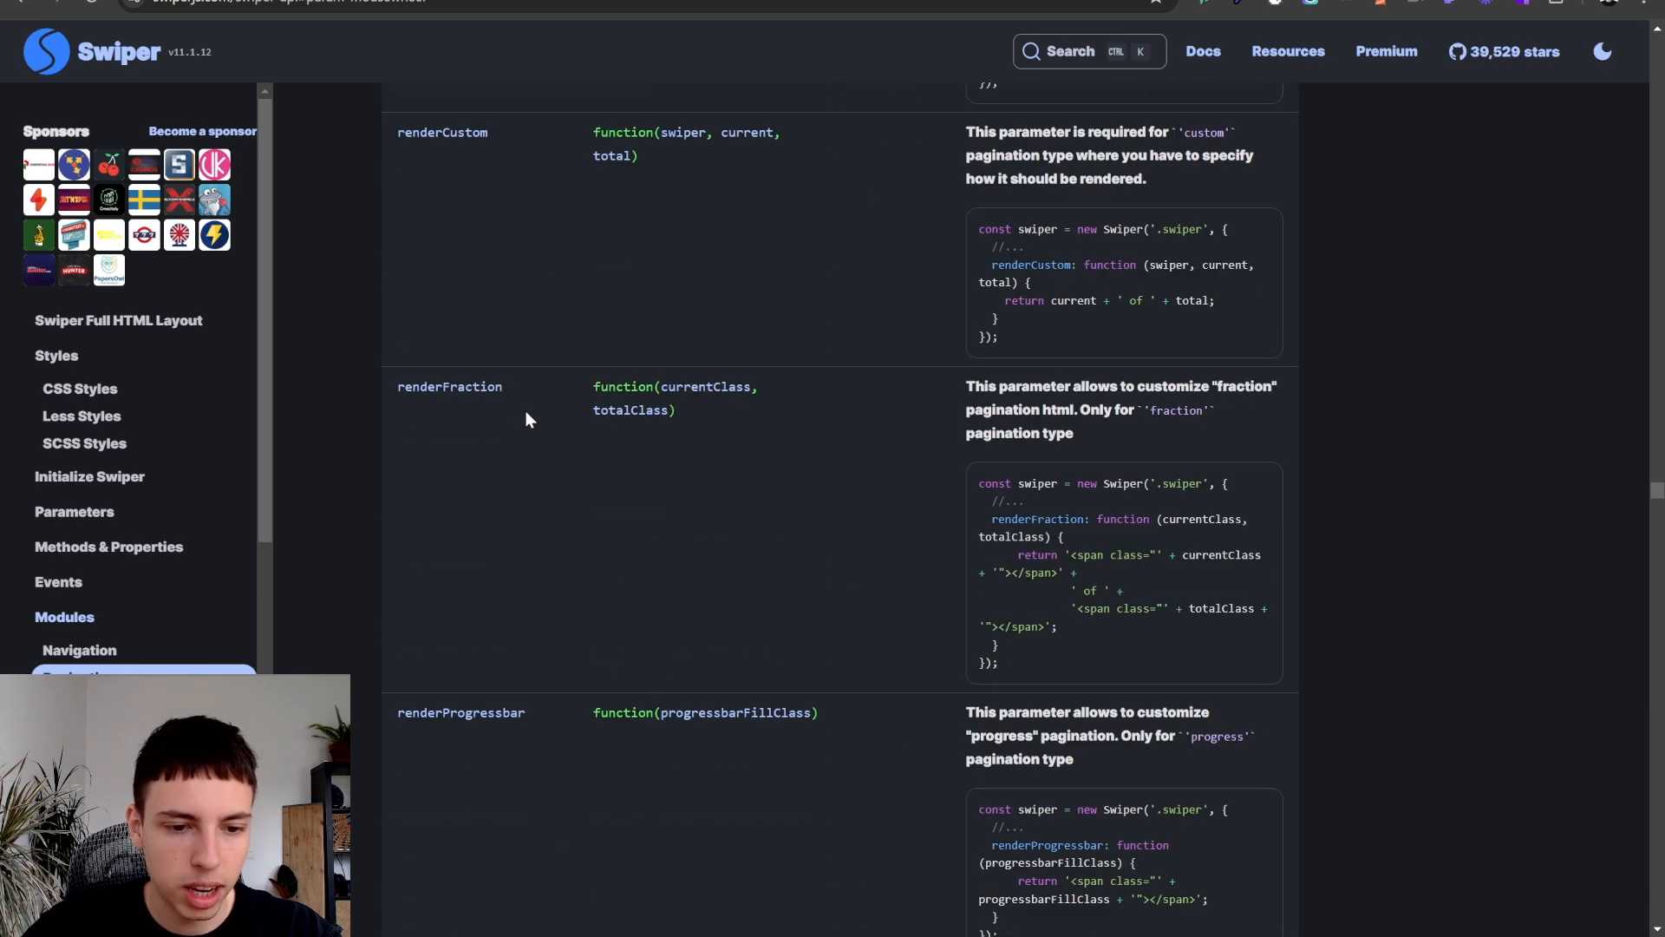
scroll(526, 414, up, 1)
scroll(525, 419, up, 5)
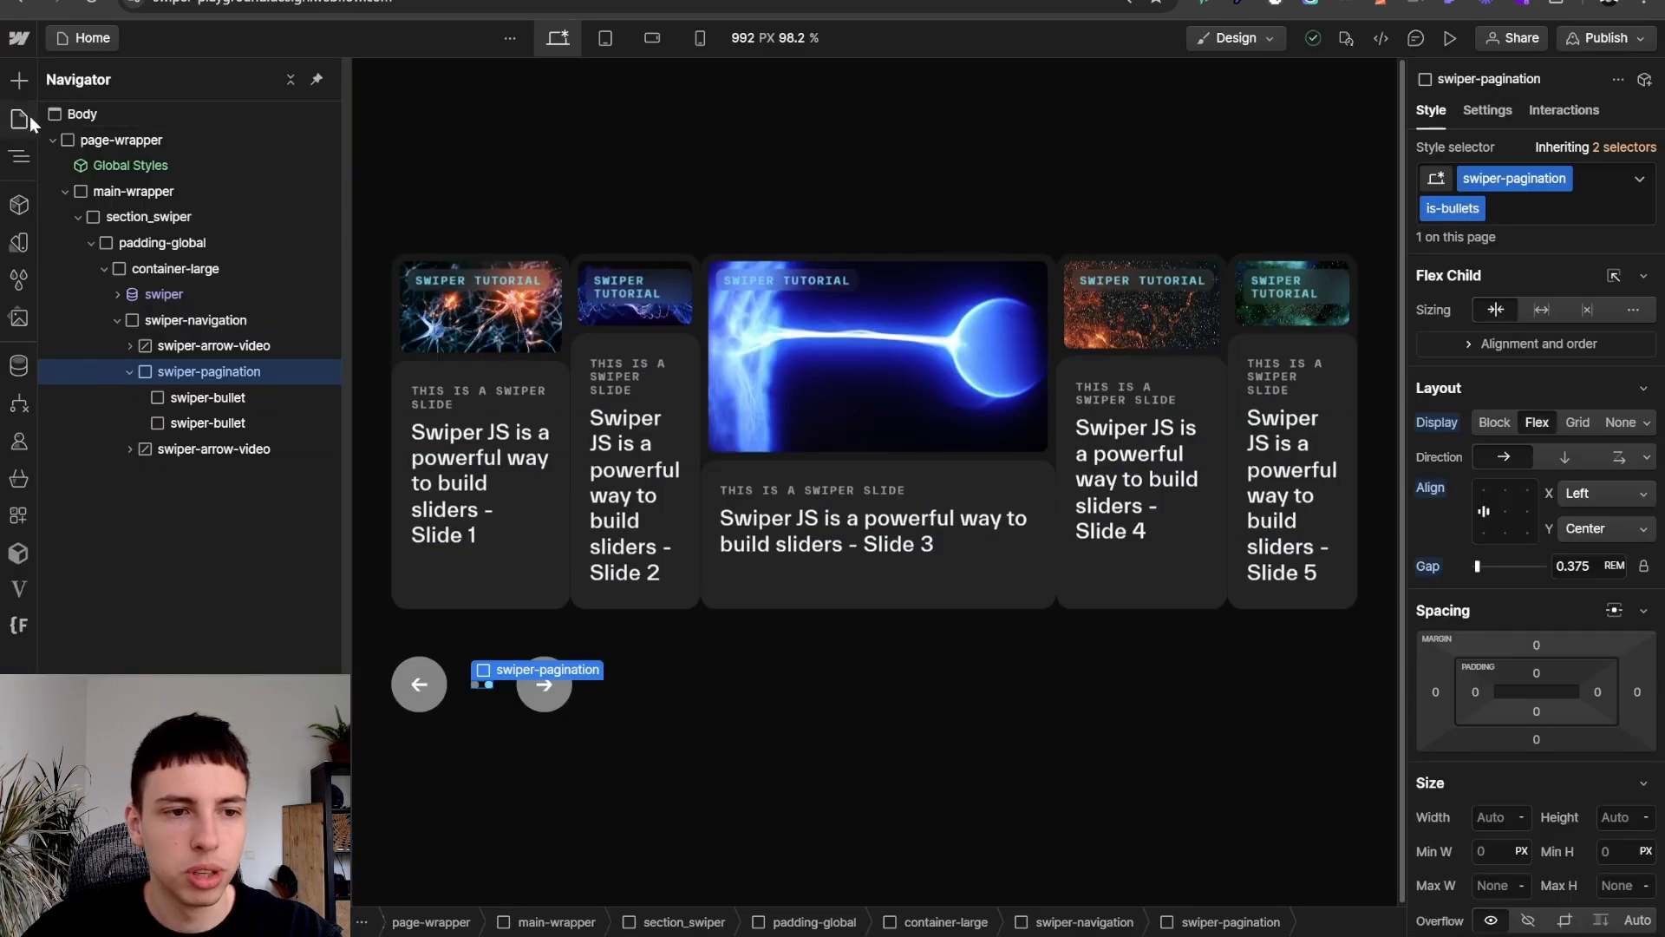
- Check the Home page's custom code in Webflow and save it, and publish the site to the swiper-playground.webflow.io staging domain
click(30, 117)
click(271, 193)
scroll(517, 558, down, 15)
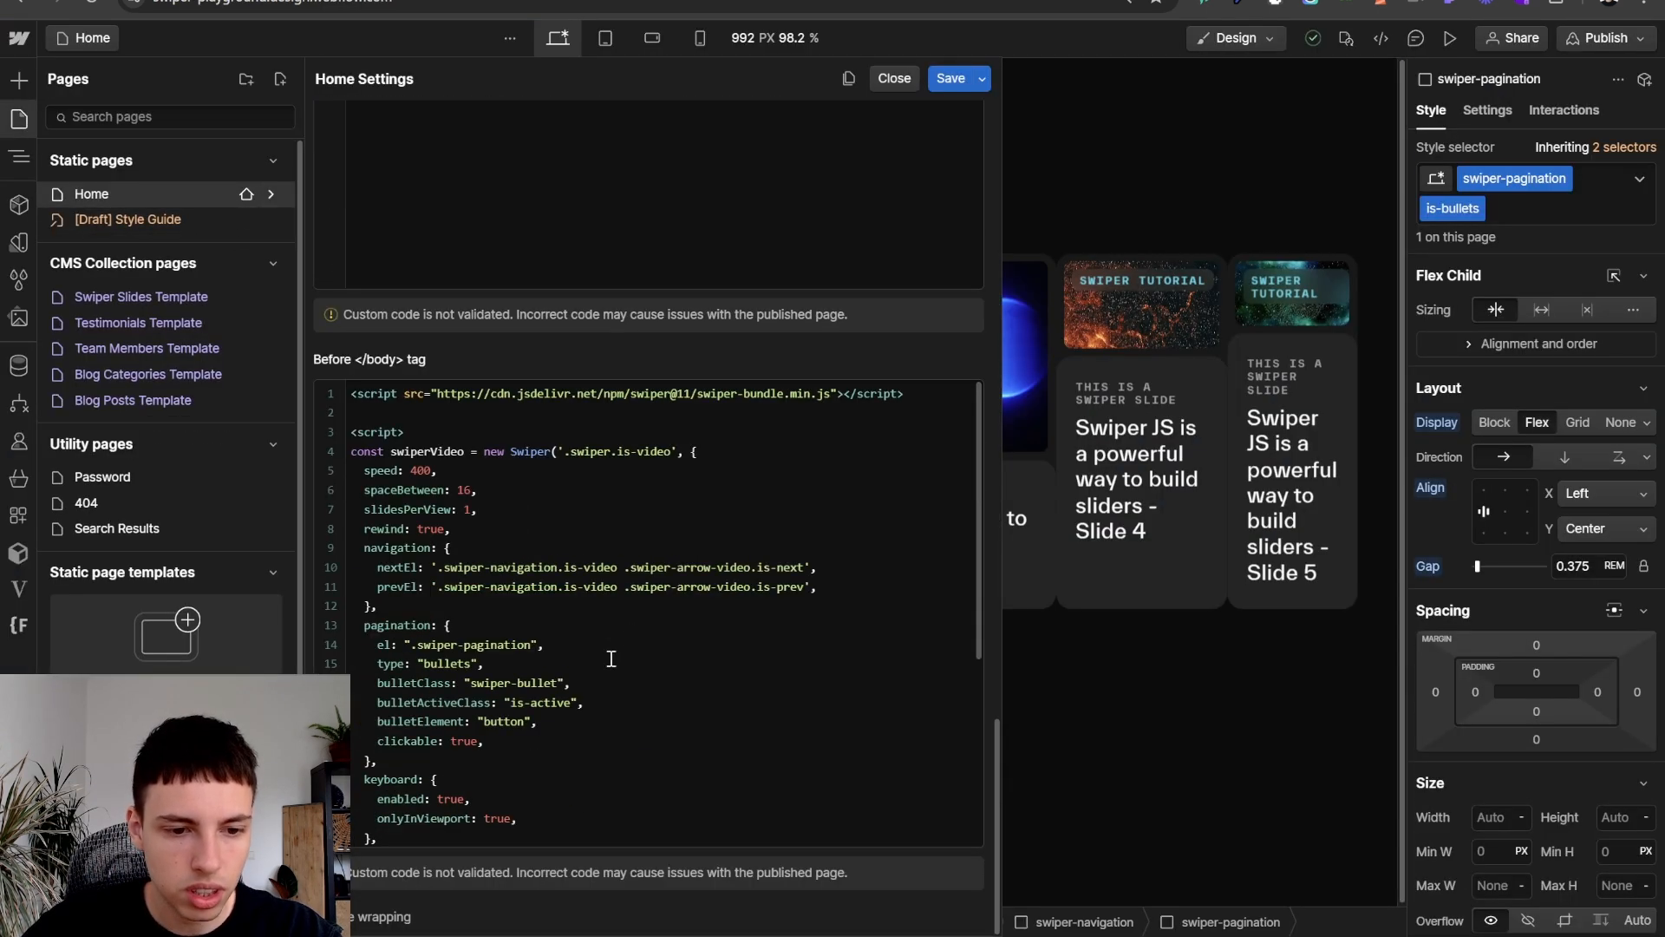
click(983, 84)
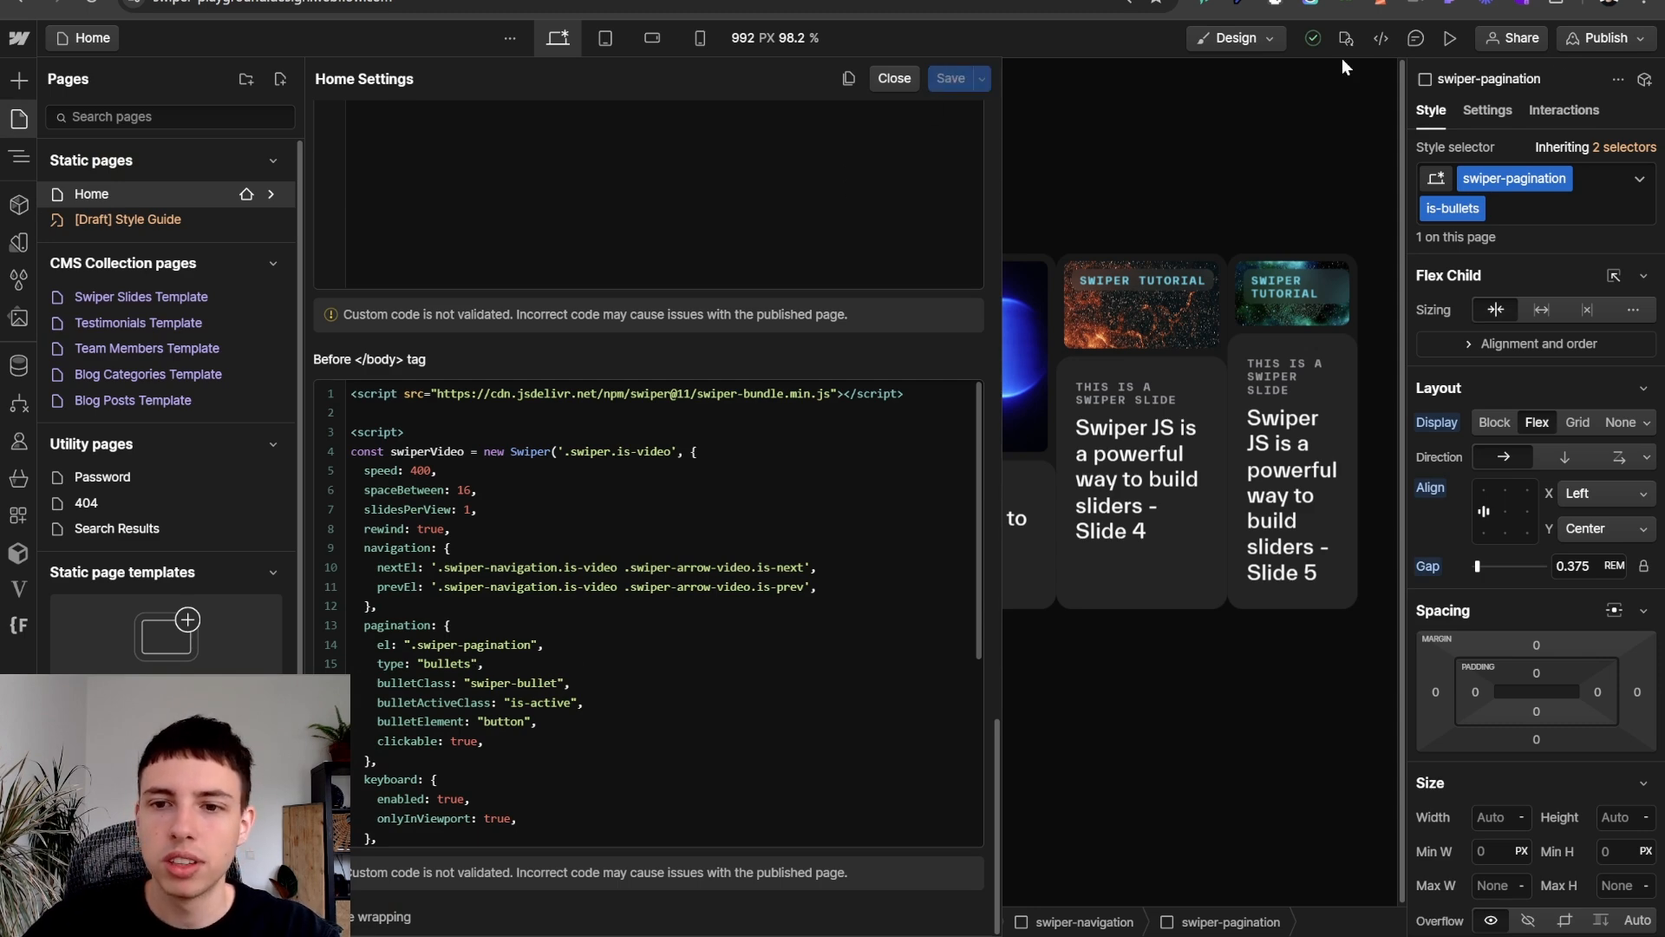
click(1635, 39)
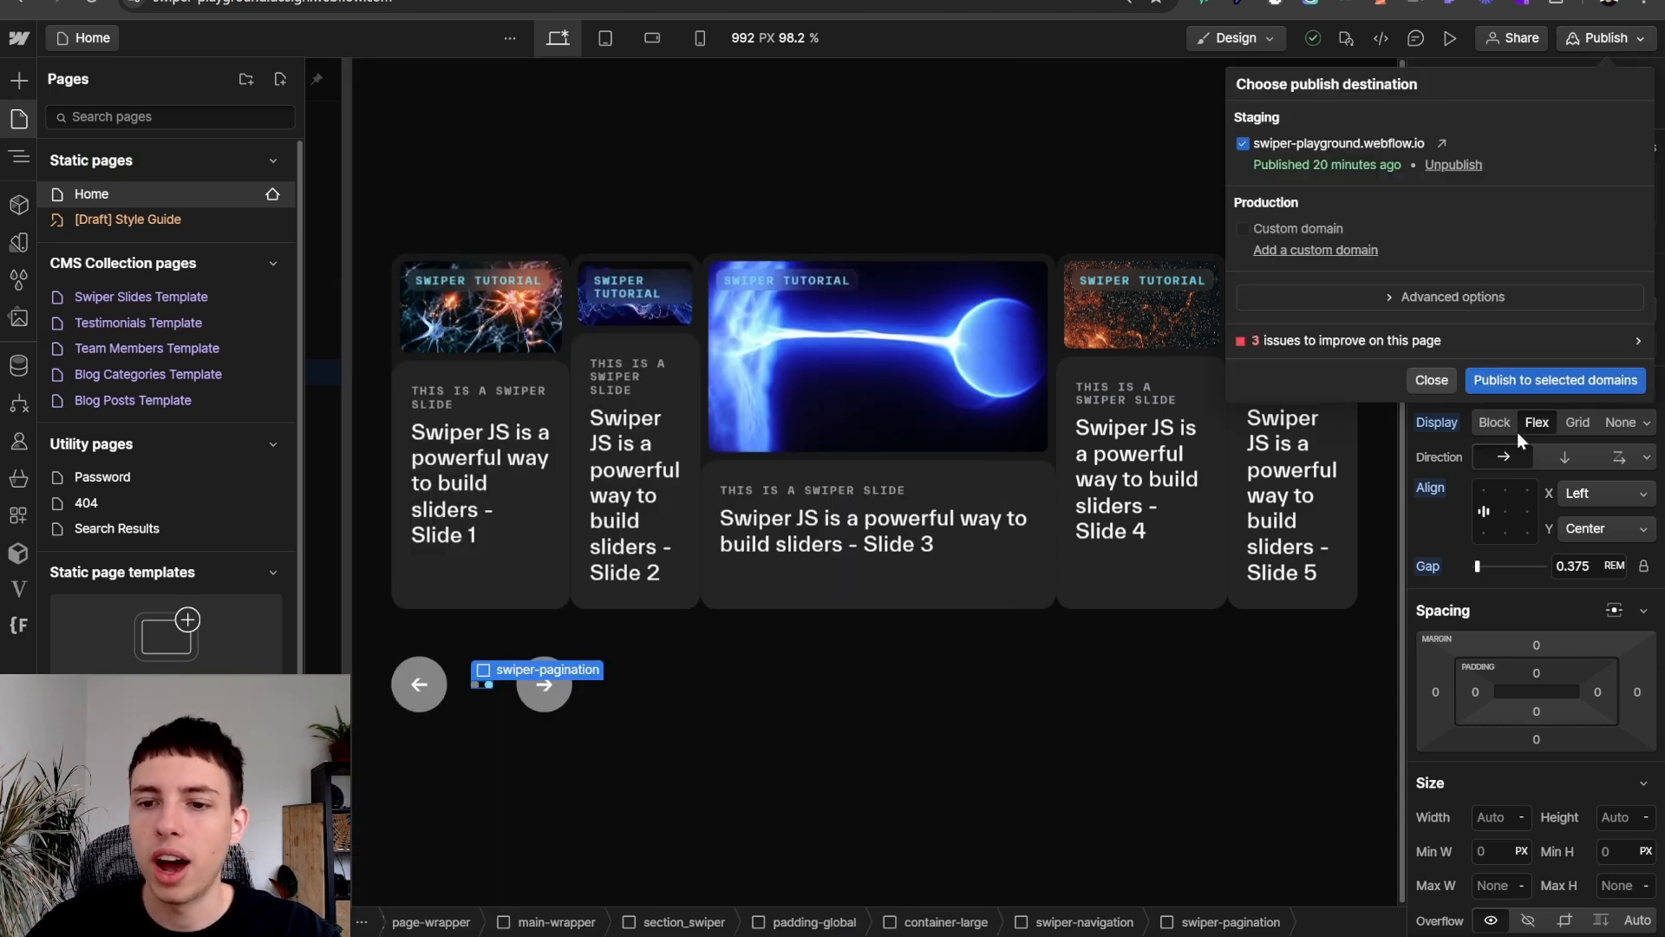
click(1536, 383)
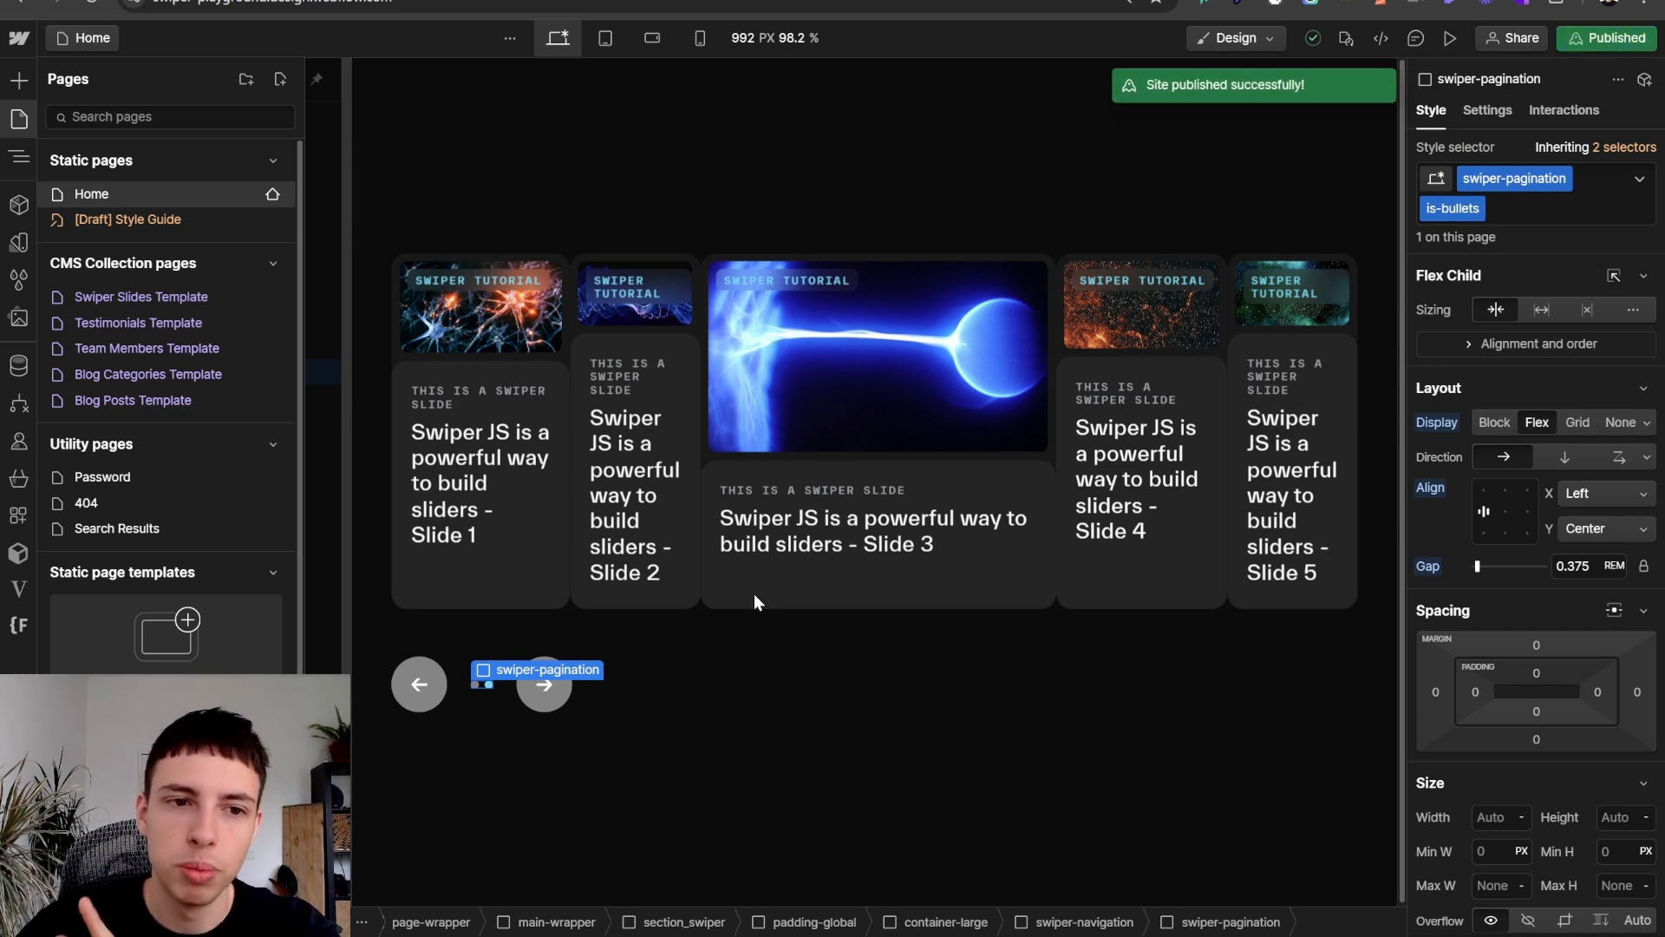
- Switch to the published Swiper page and inspect the swiper-pagination element in the browser's developer tools
key(ctrl+Tab)
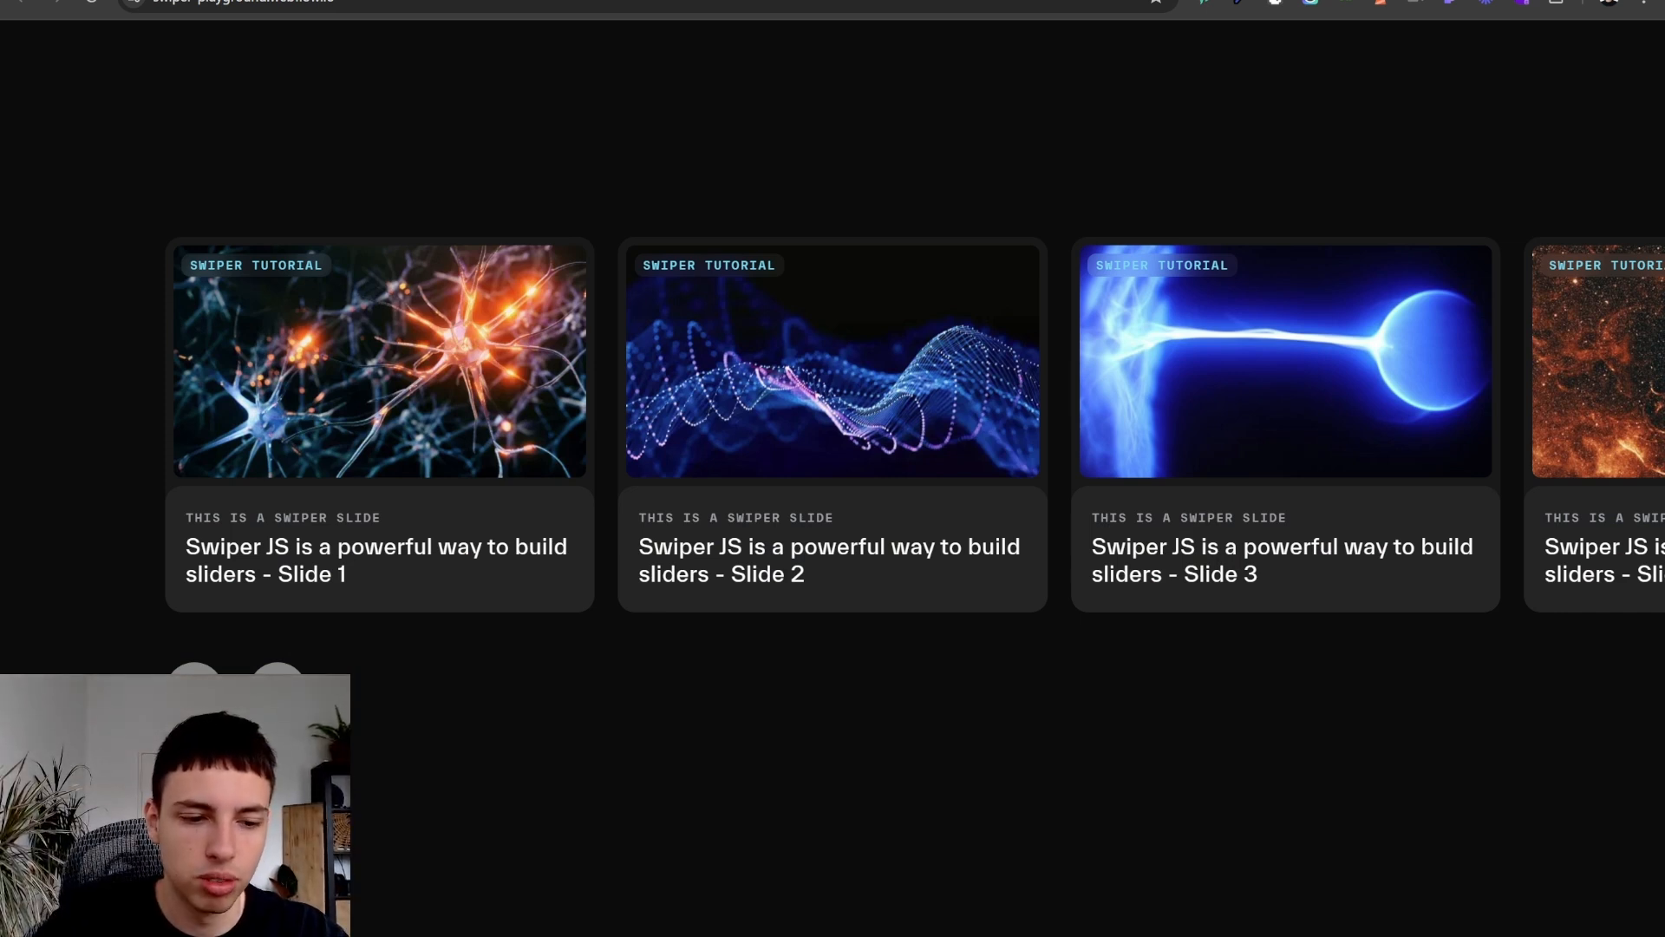
key(ctrl+shift+i)
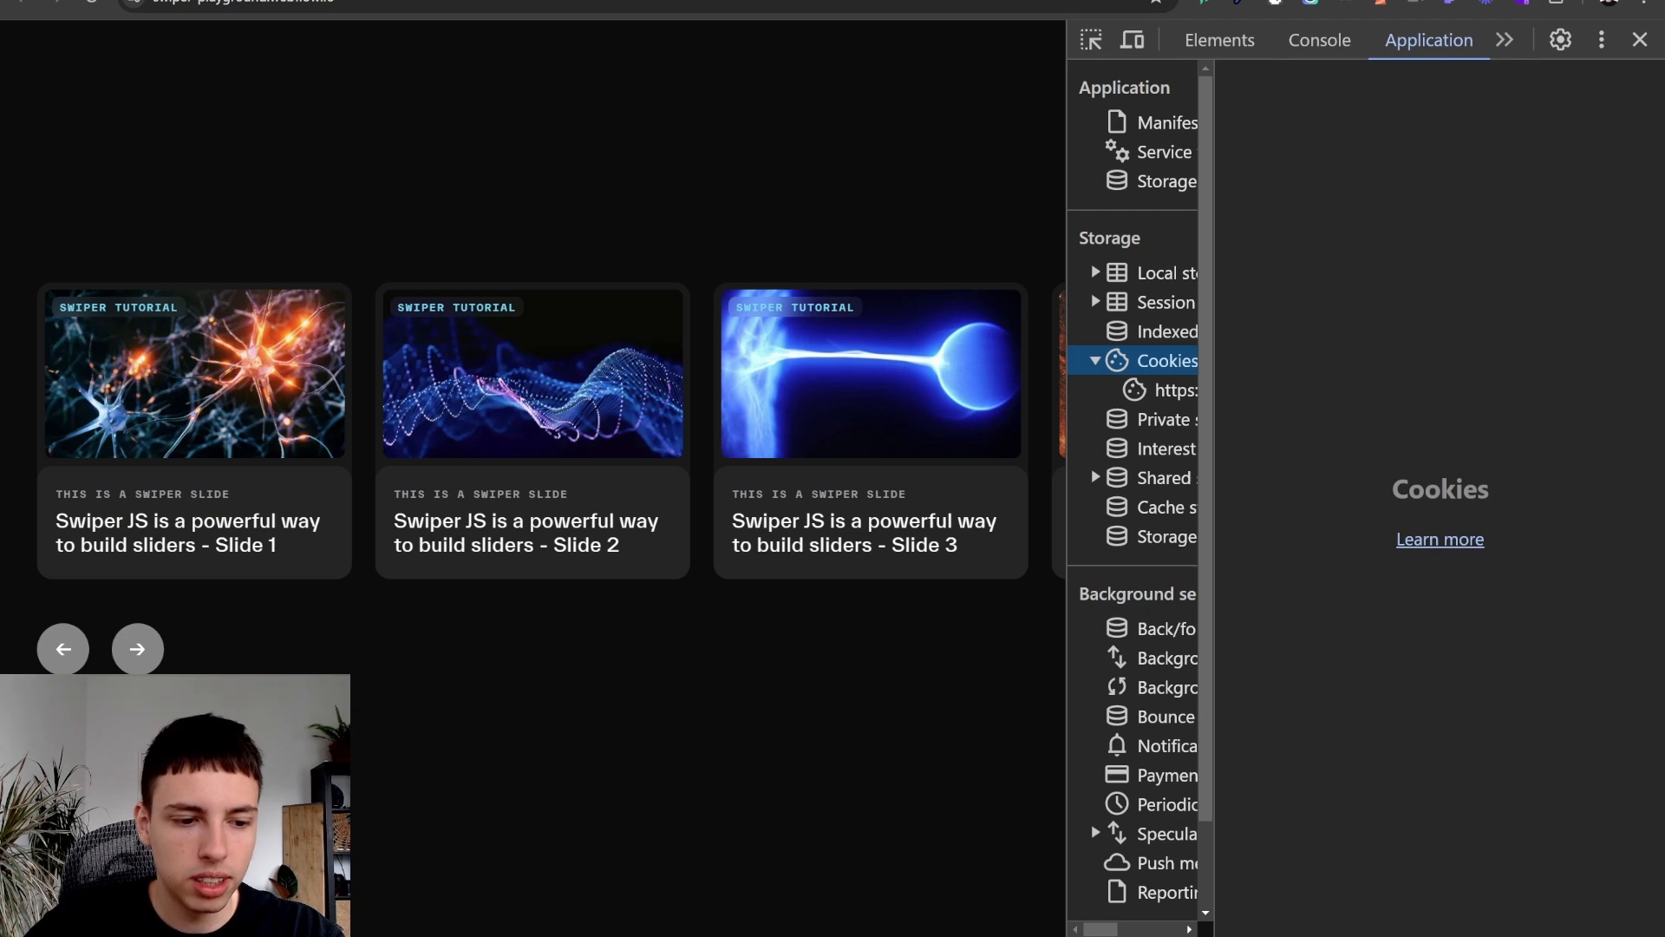
click(1091, 39)
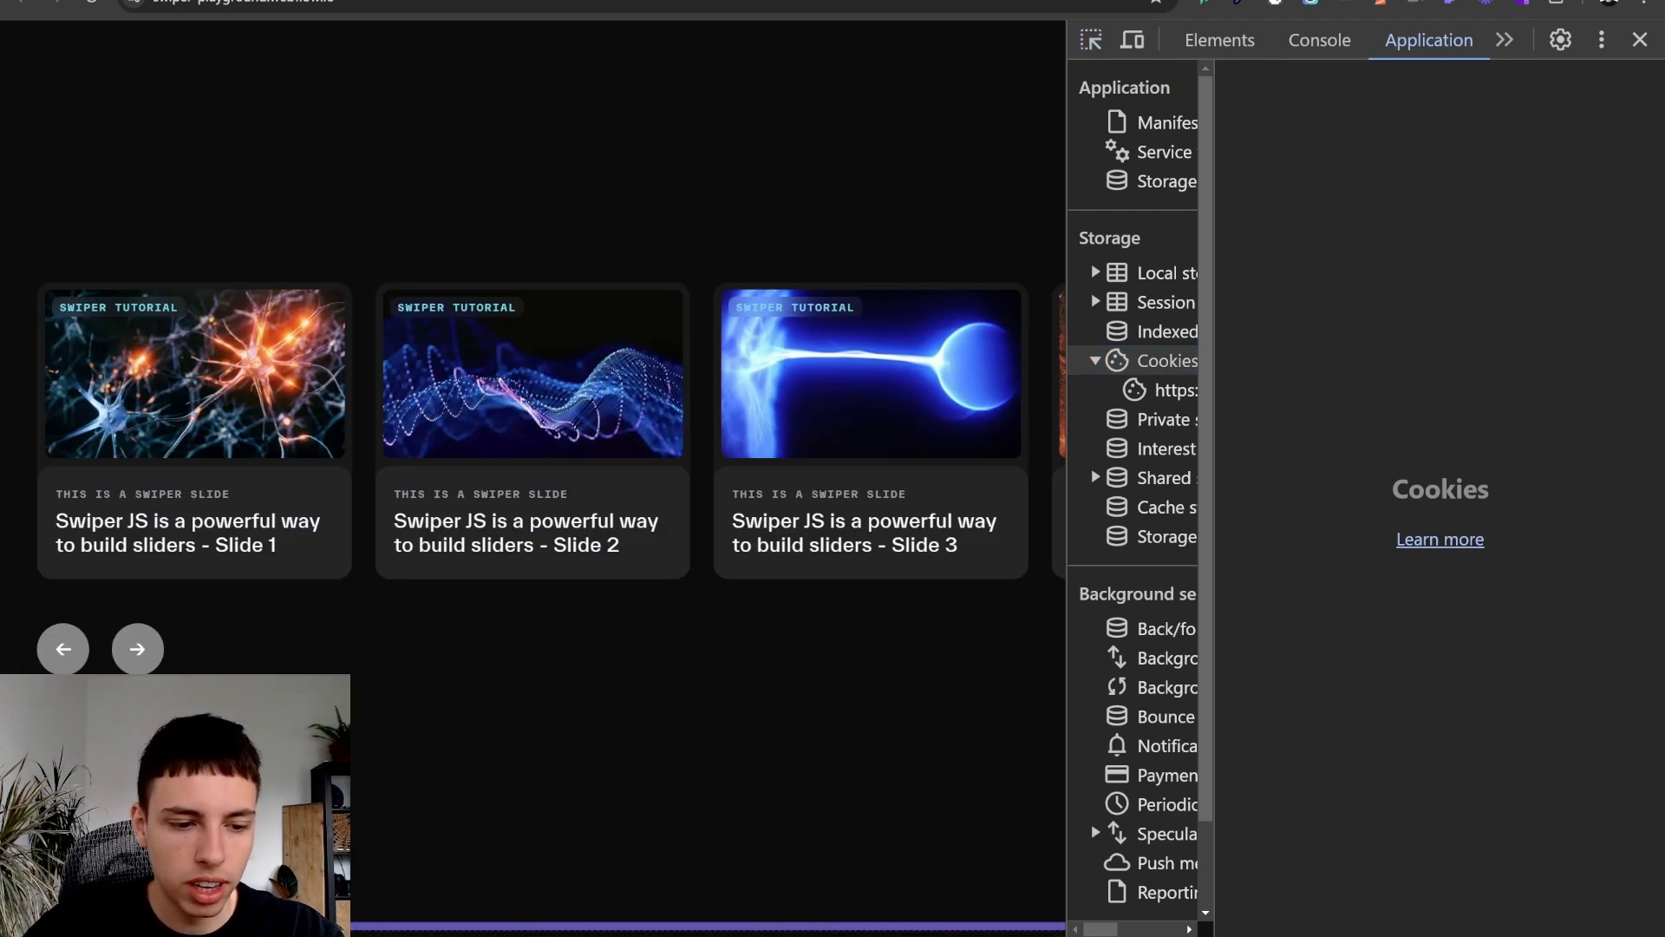
click(694, 926)
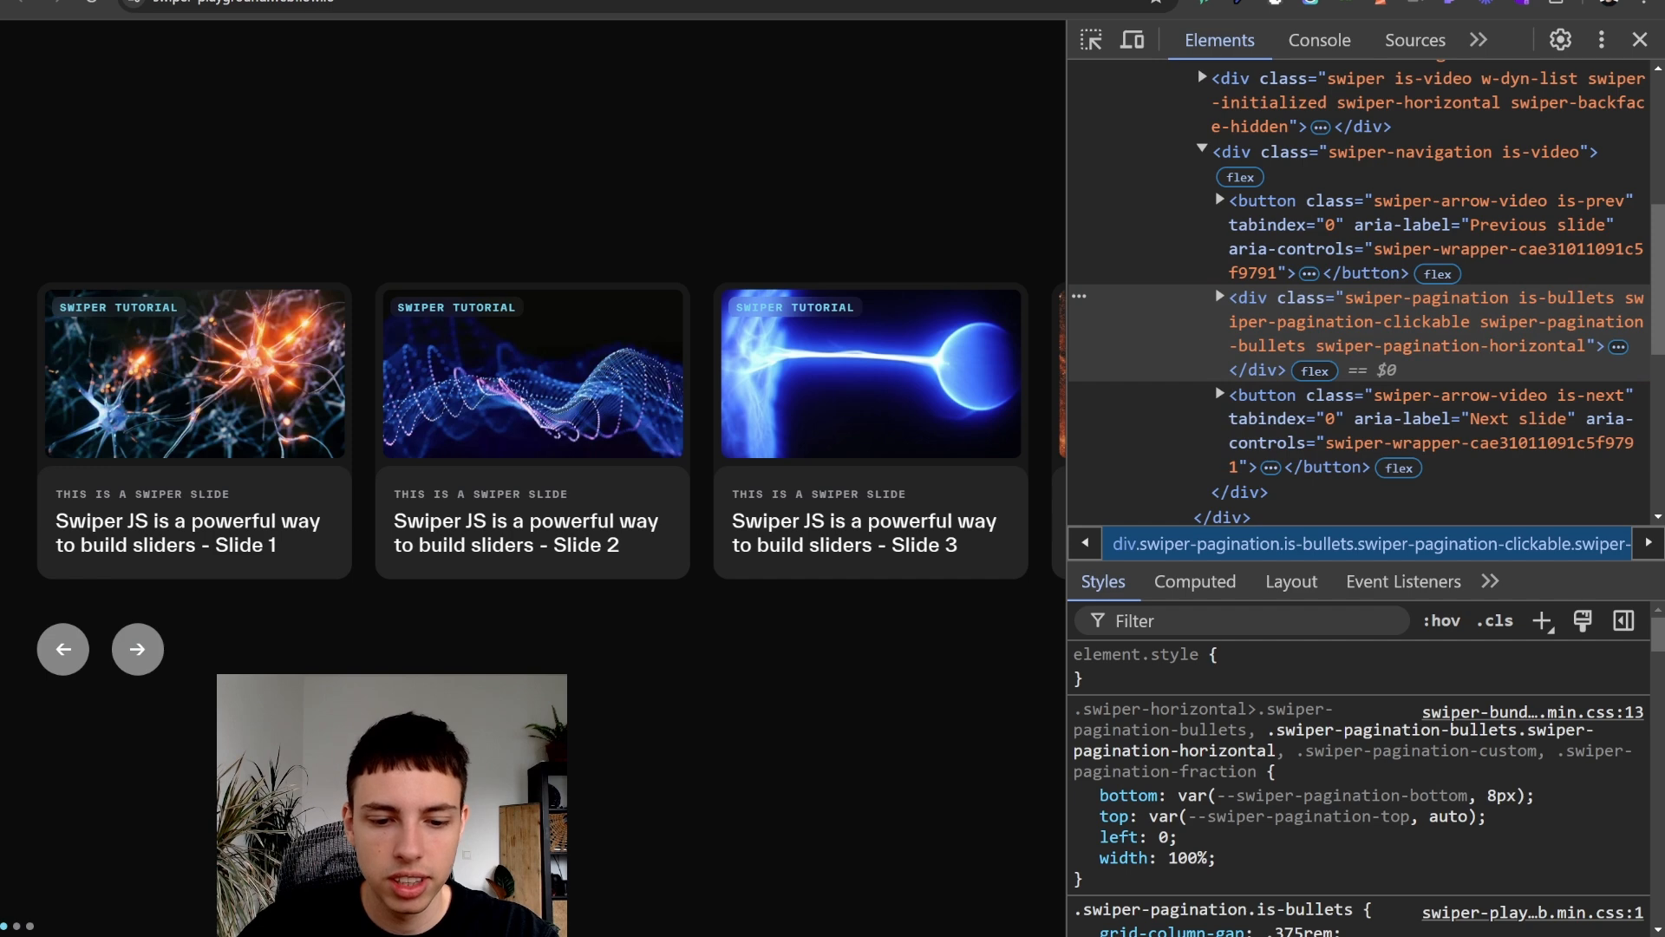
click(18, 926)
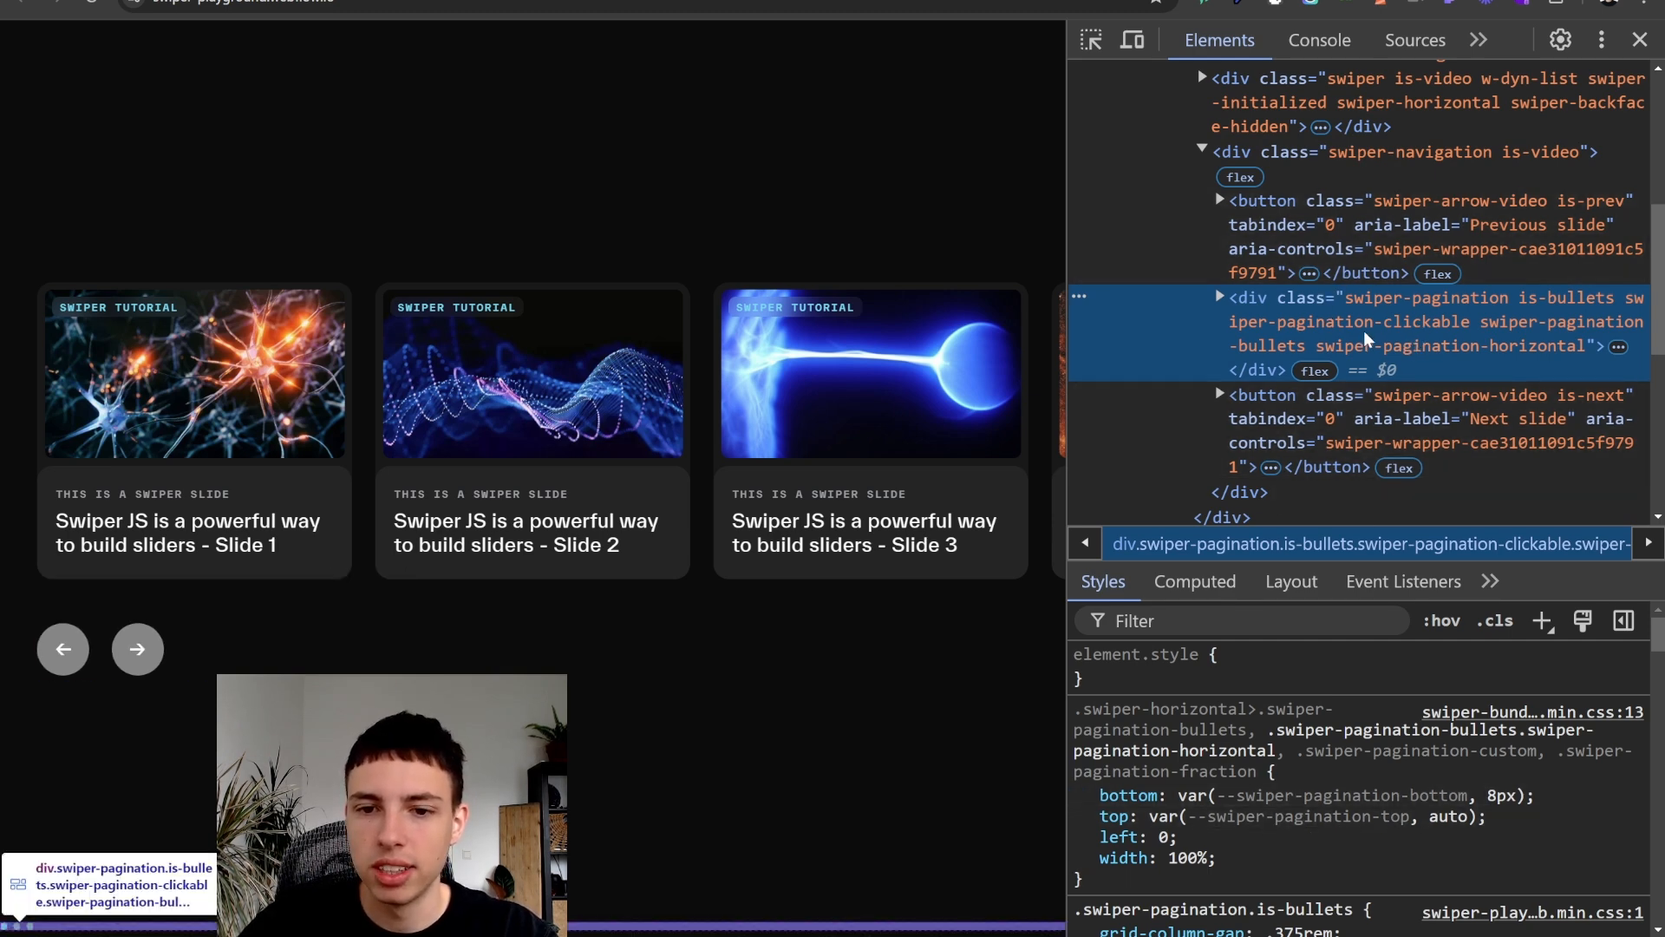
- Enlarge the area showing the pagination's CSS rules and disable the bottom declaration in the Swiper horizontal pagination rule
scroll(1333, 718, up, 3)
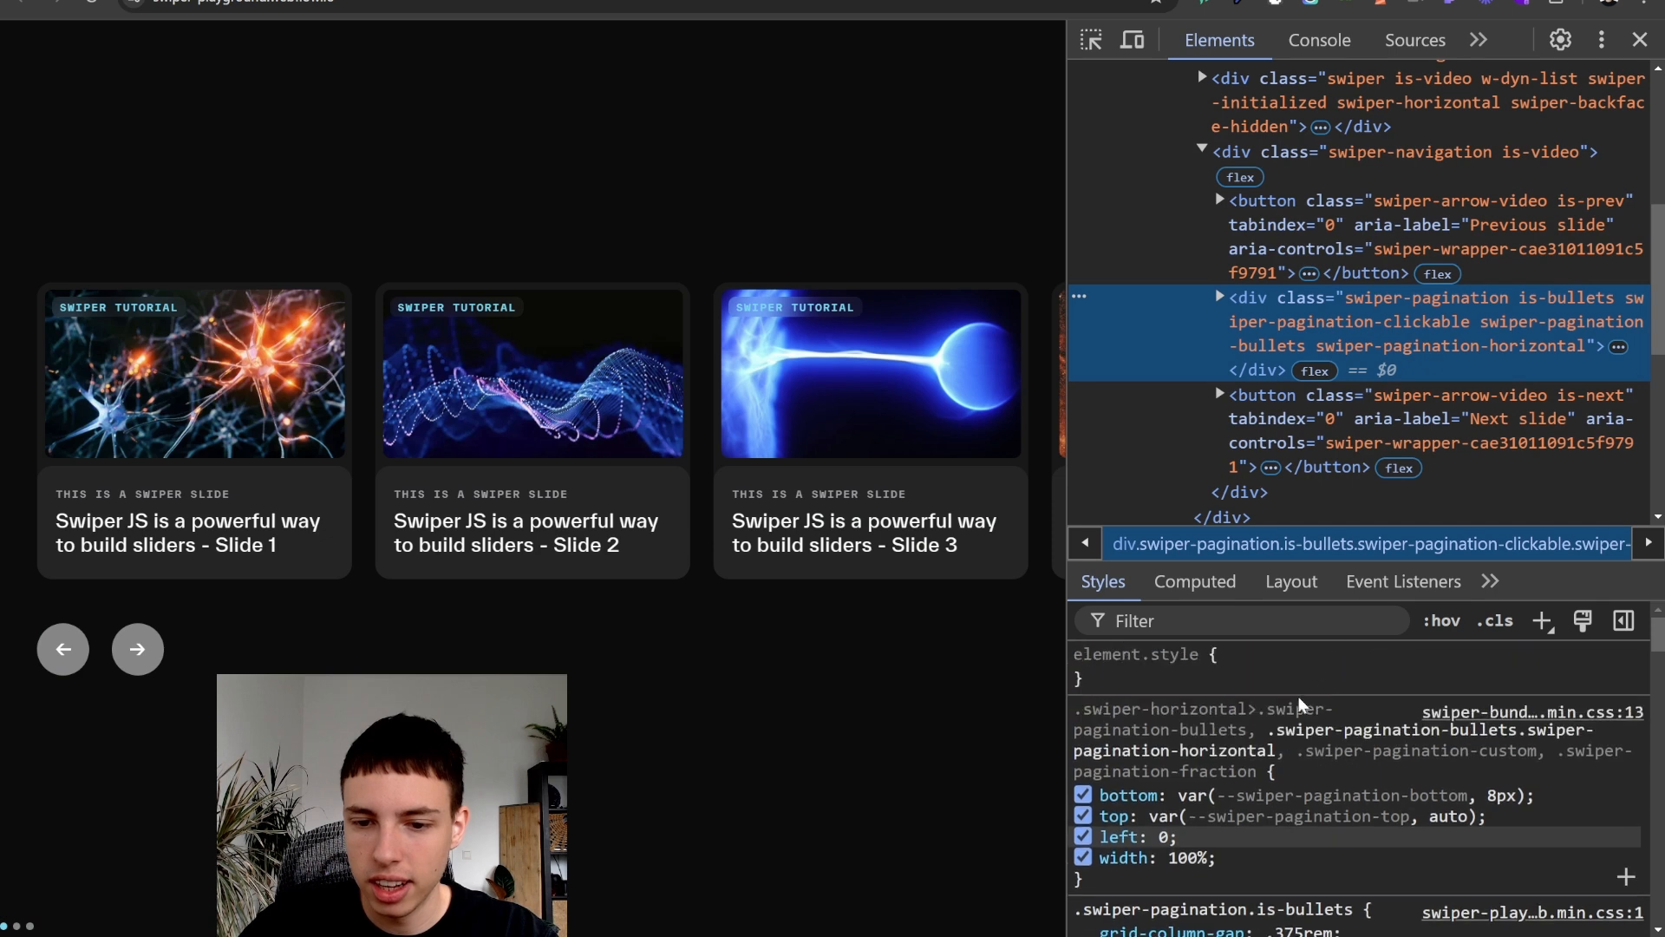
drag(1515, 599, 1515, 486)
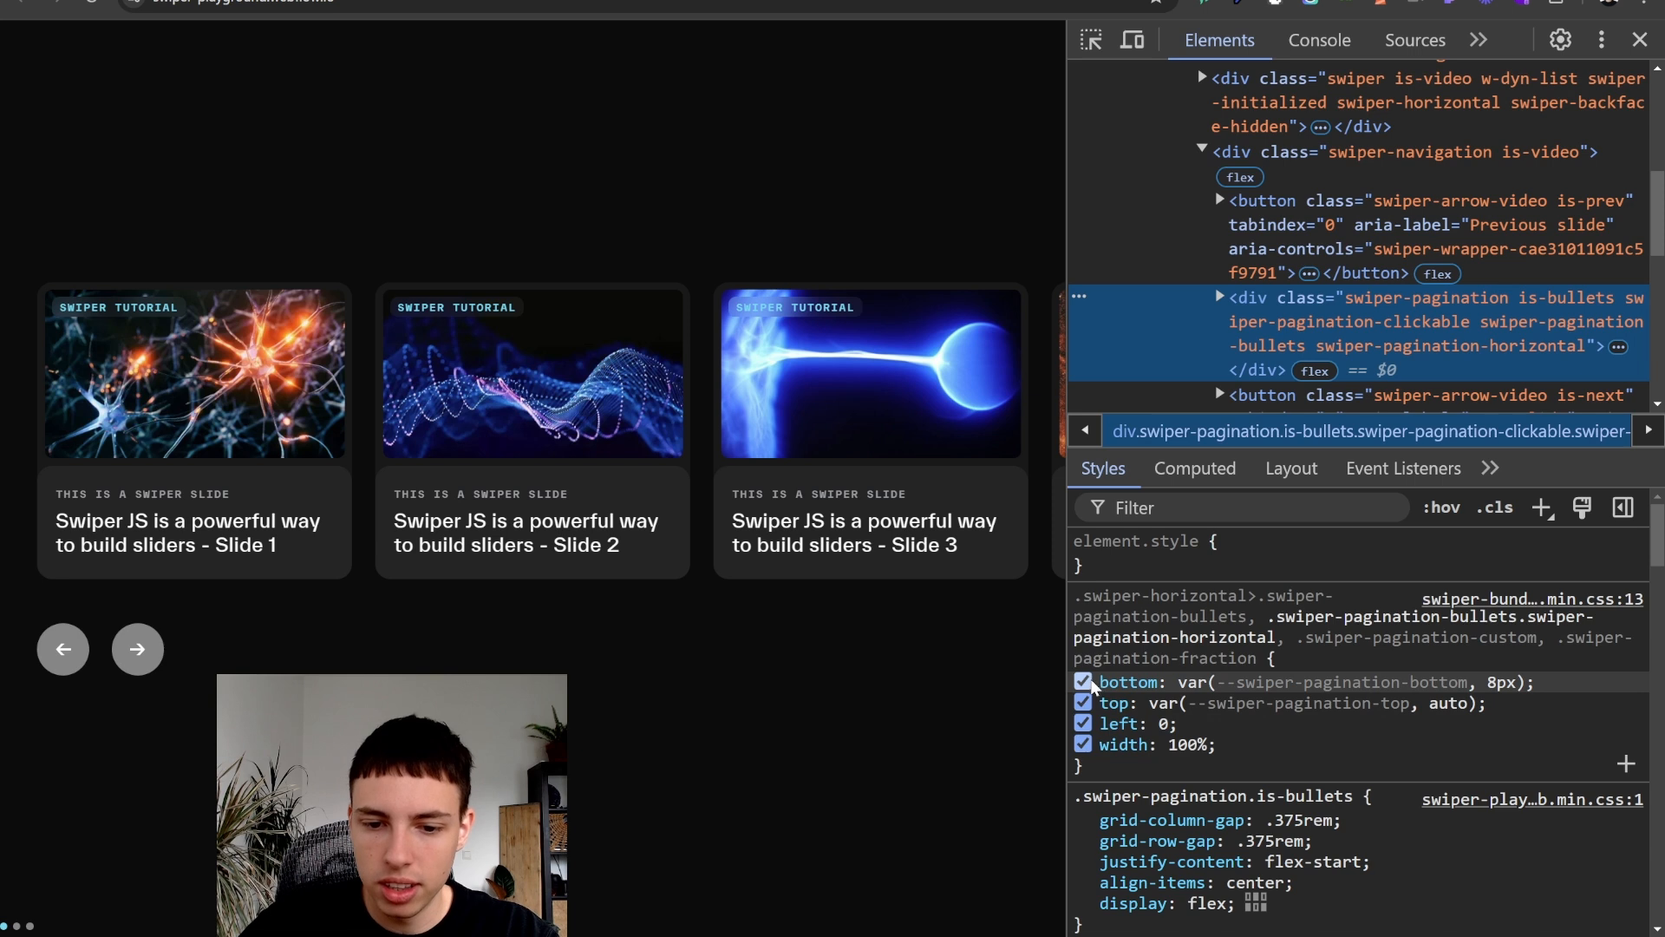
click(1083, 681)
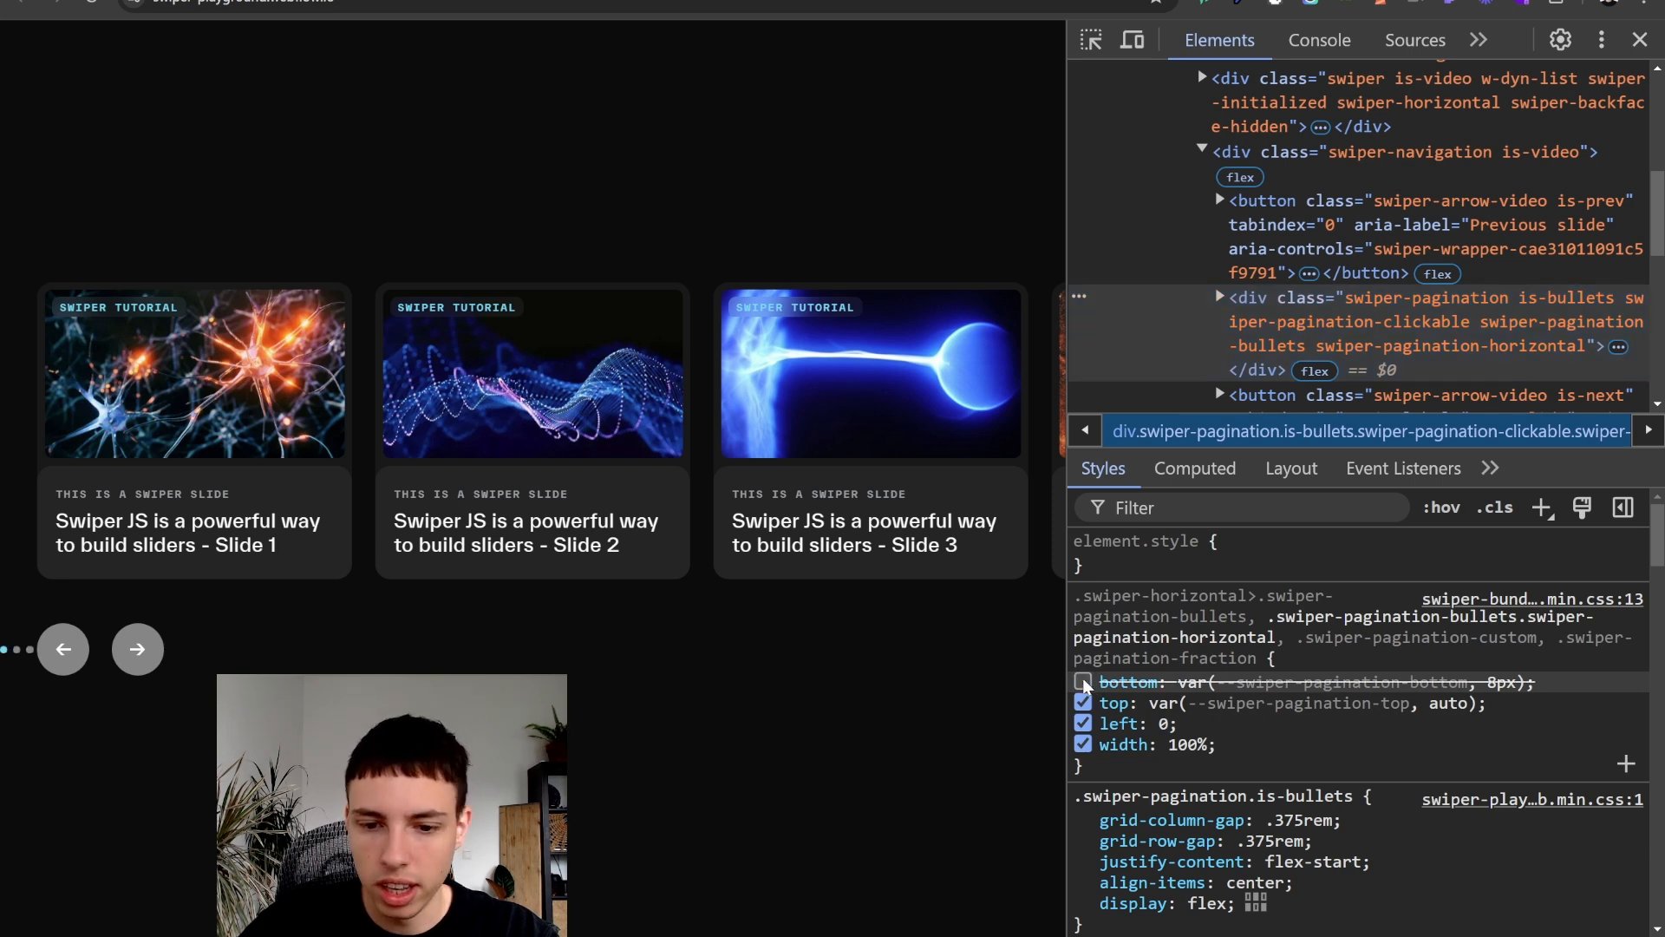
click(1083, 682)
click(1083, 681)
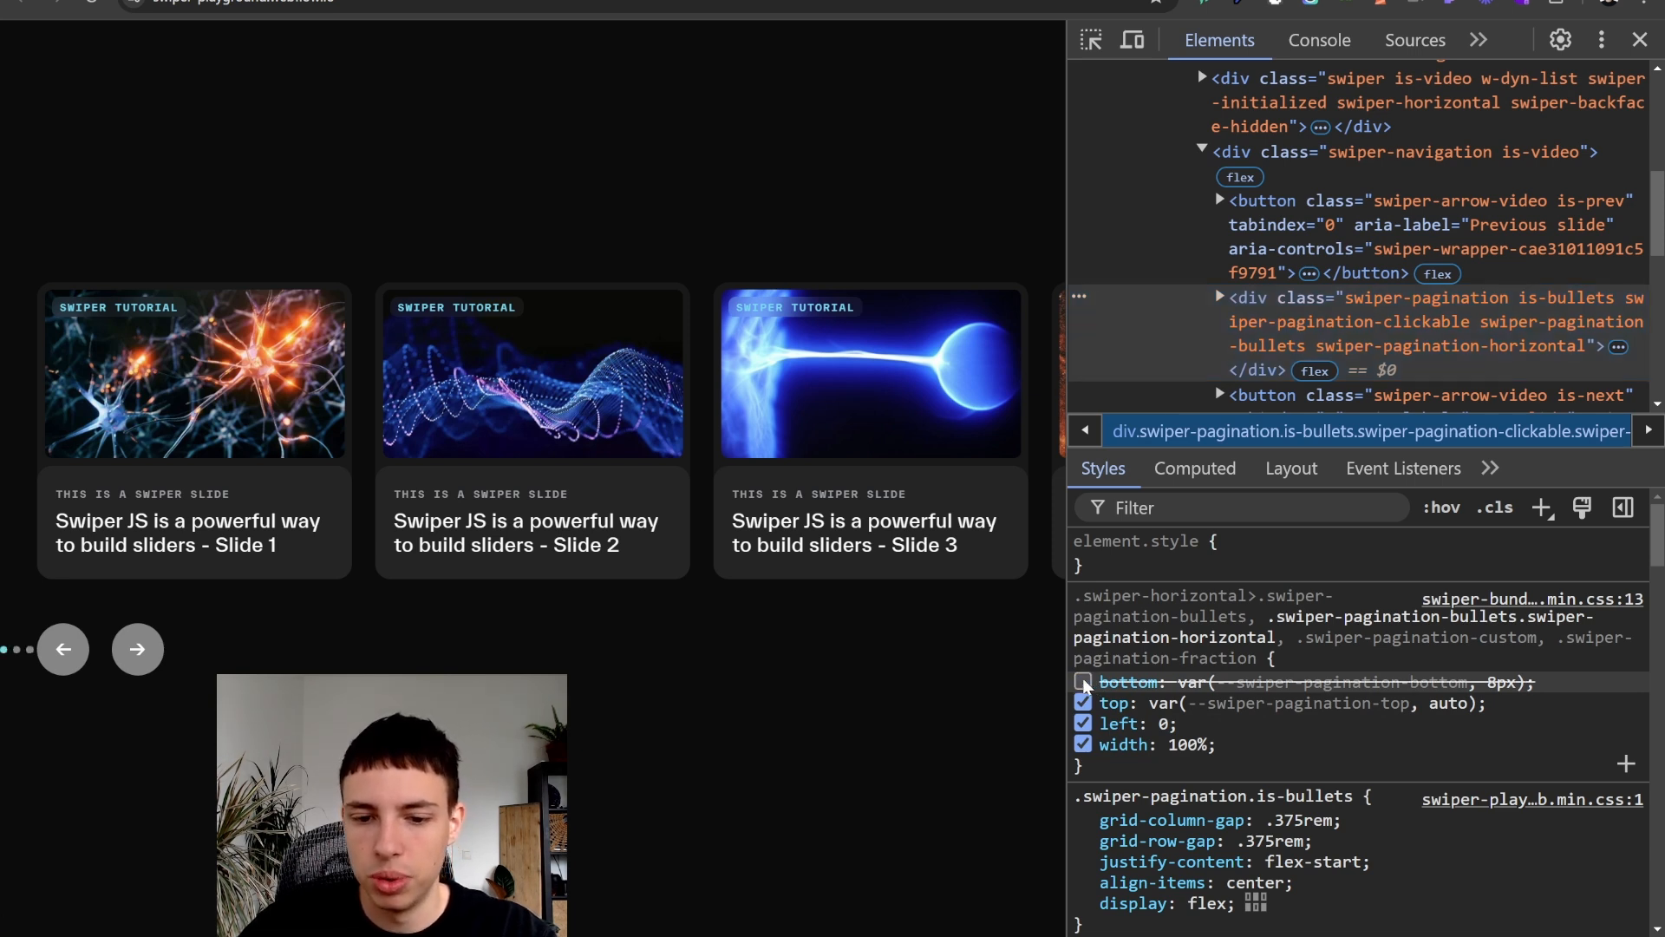
- Test the .swiper-pagination rule's position: absolute declaration by disabling and re-enabling it
scroll(1084, 682, down, 3)
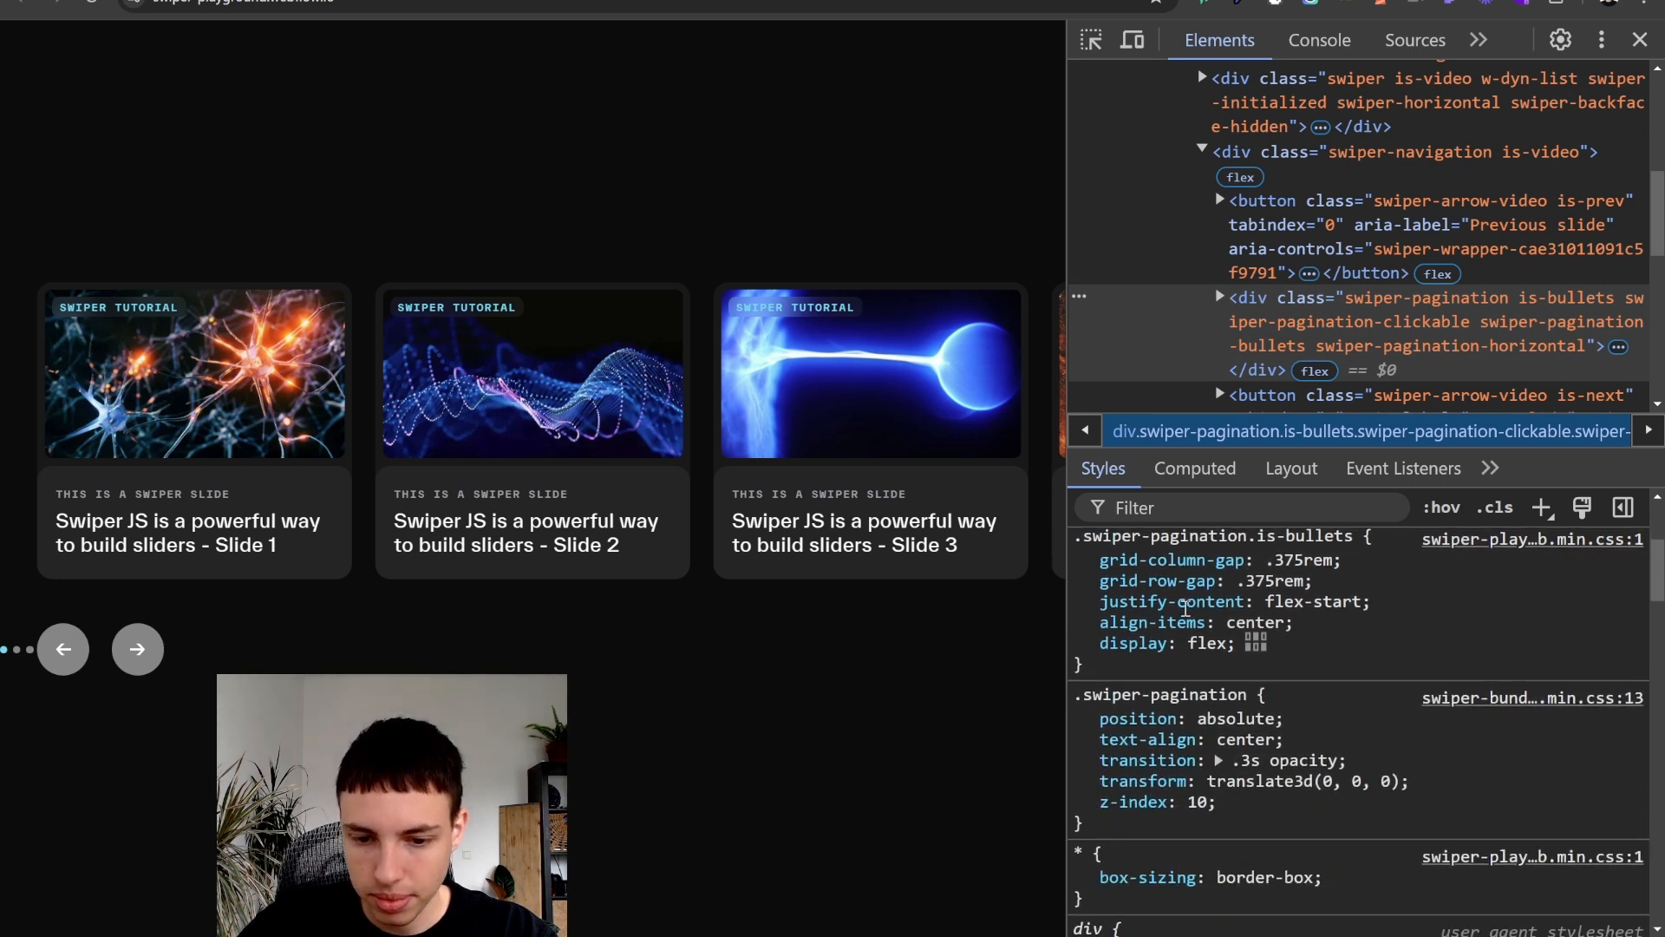
click(1083, 719)
click(1083, 719)
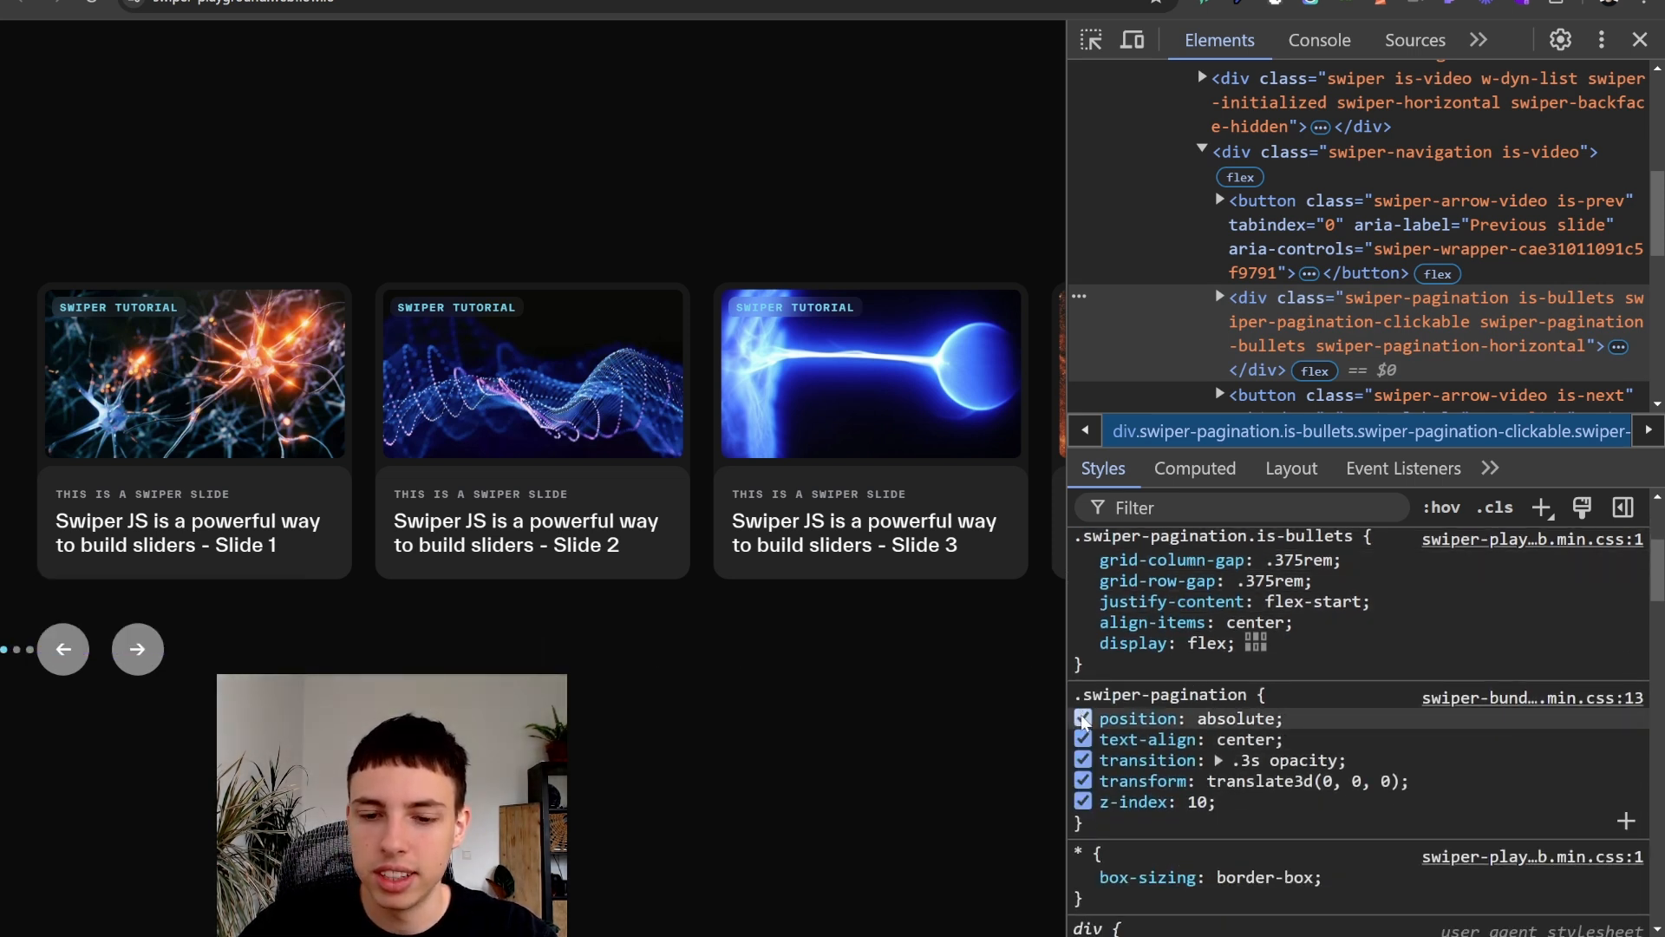
click(1083, 719)
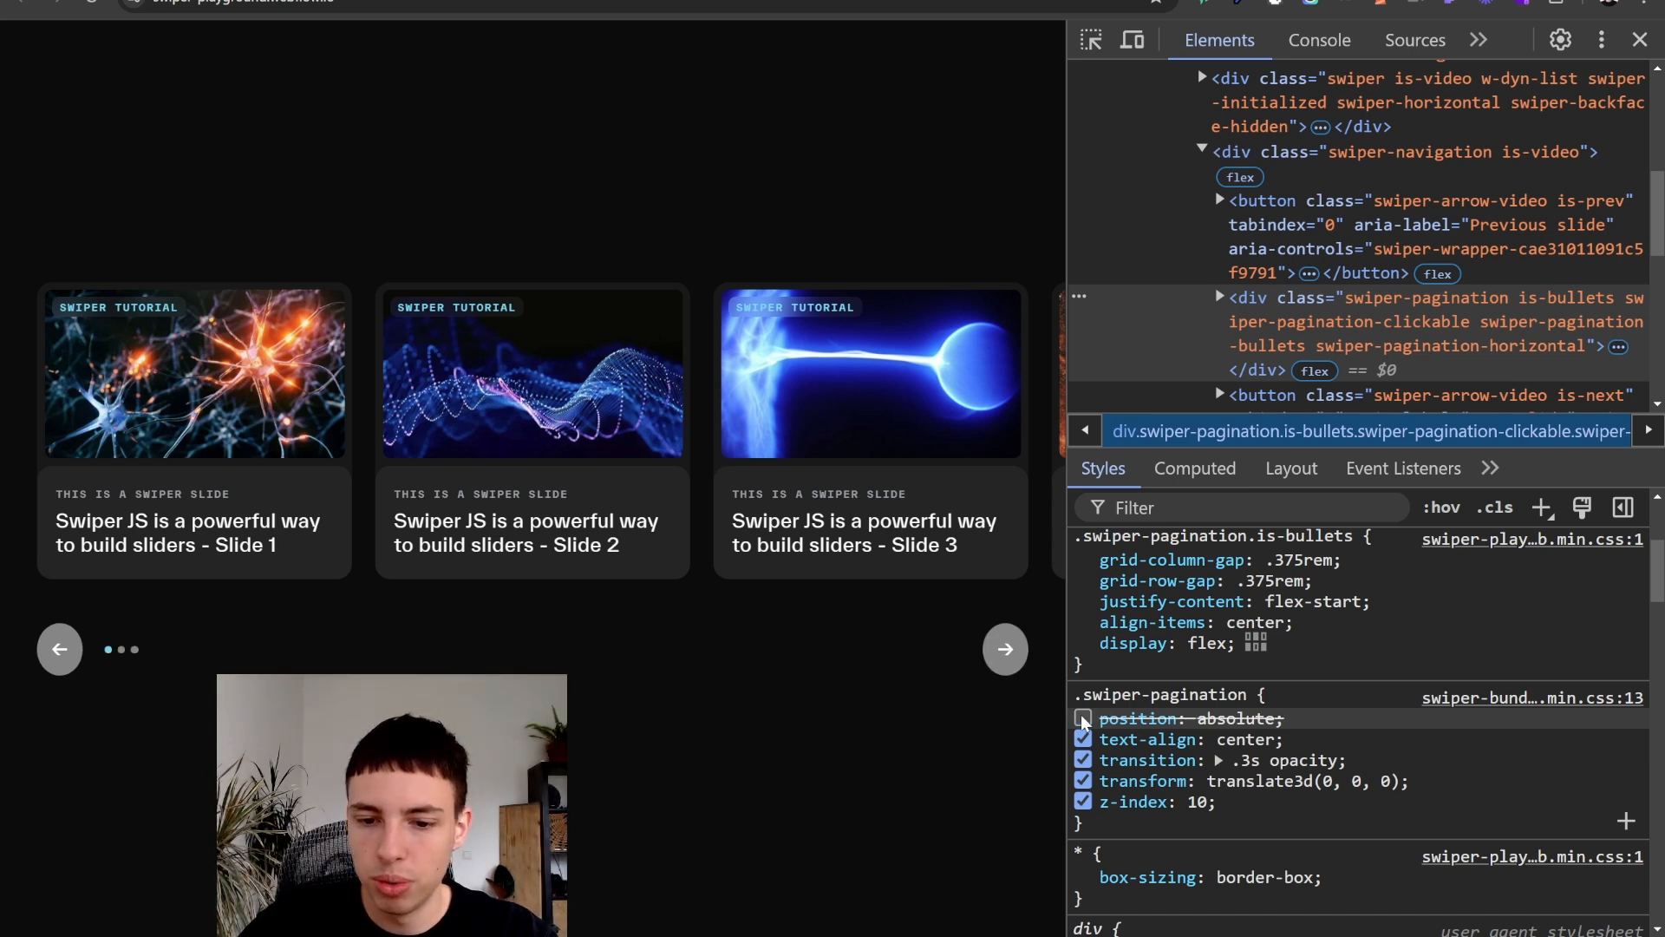
click(1083, 719)
scroll(1224, 664, up, 2)
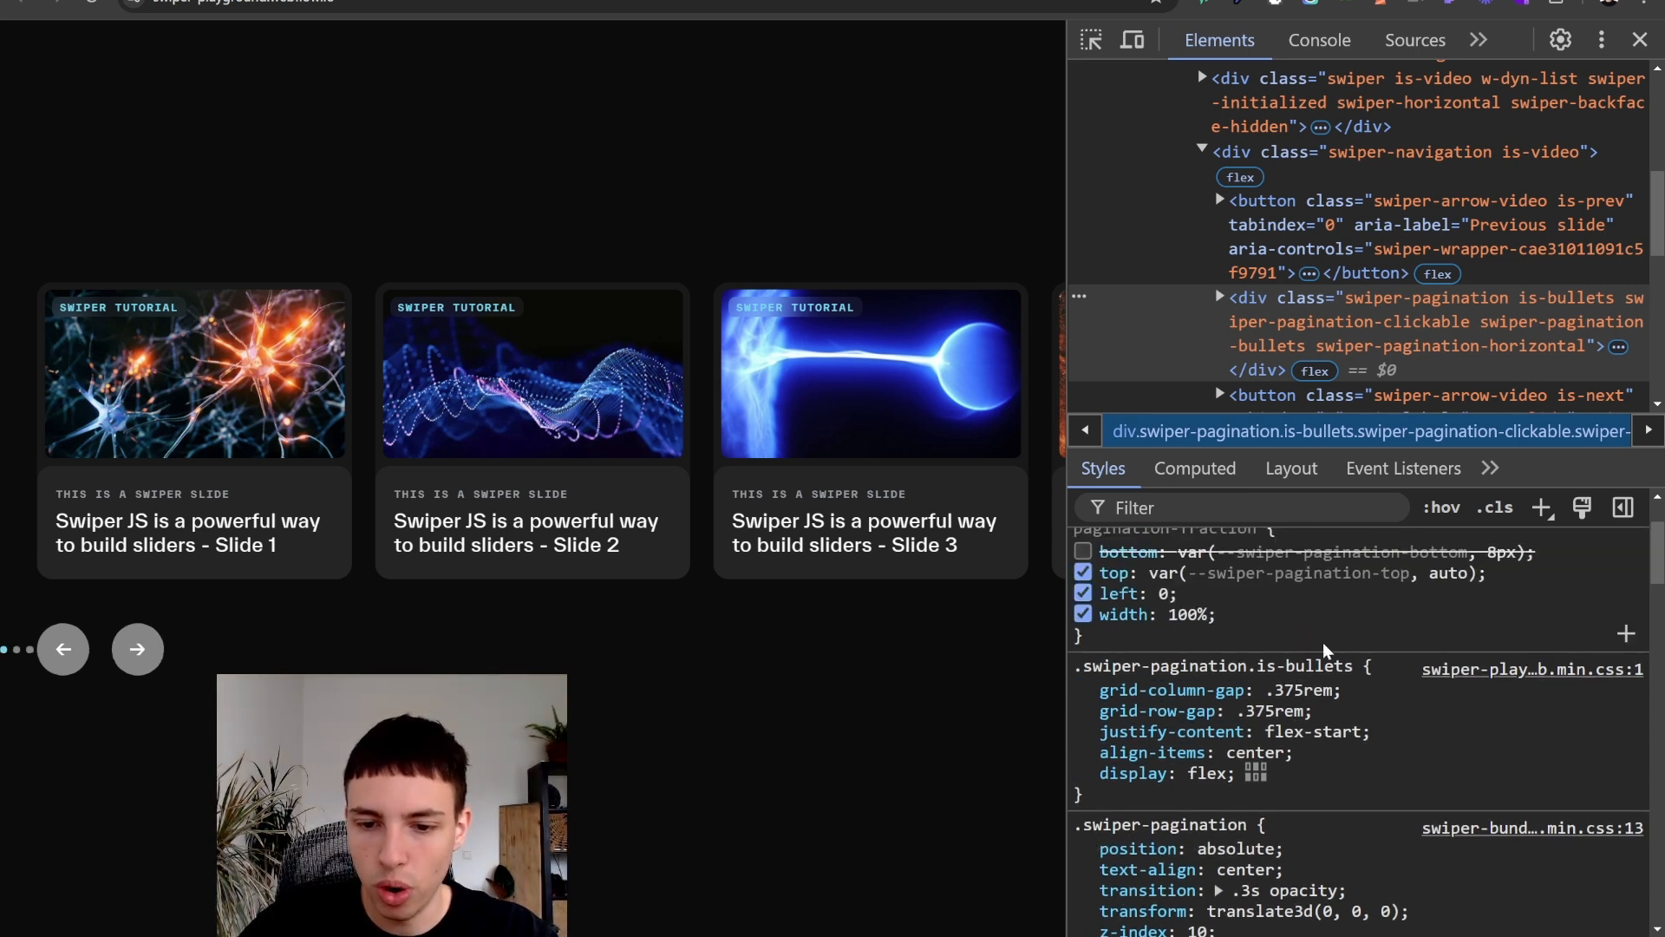
scroll(1224, 664, down, 2)
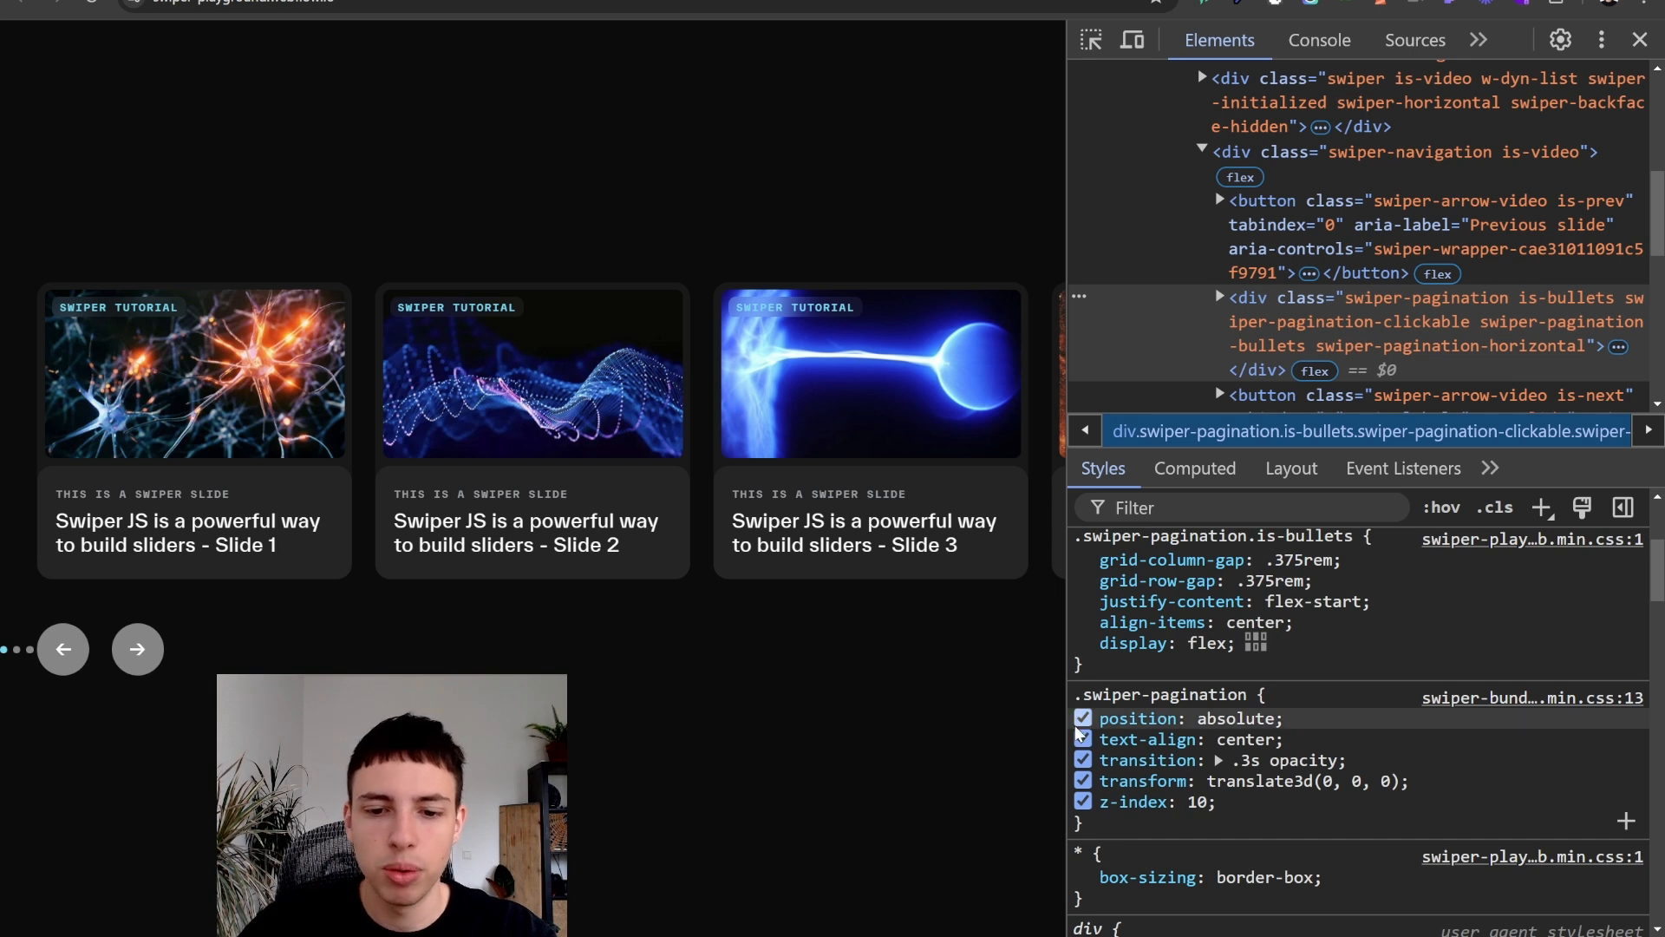
- Disable position: absolute in the .swiper-pagination rule, compare it with the horizontal pagination rule, and override the position with relative
click(1083, 719)
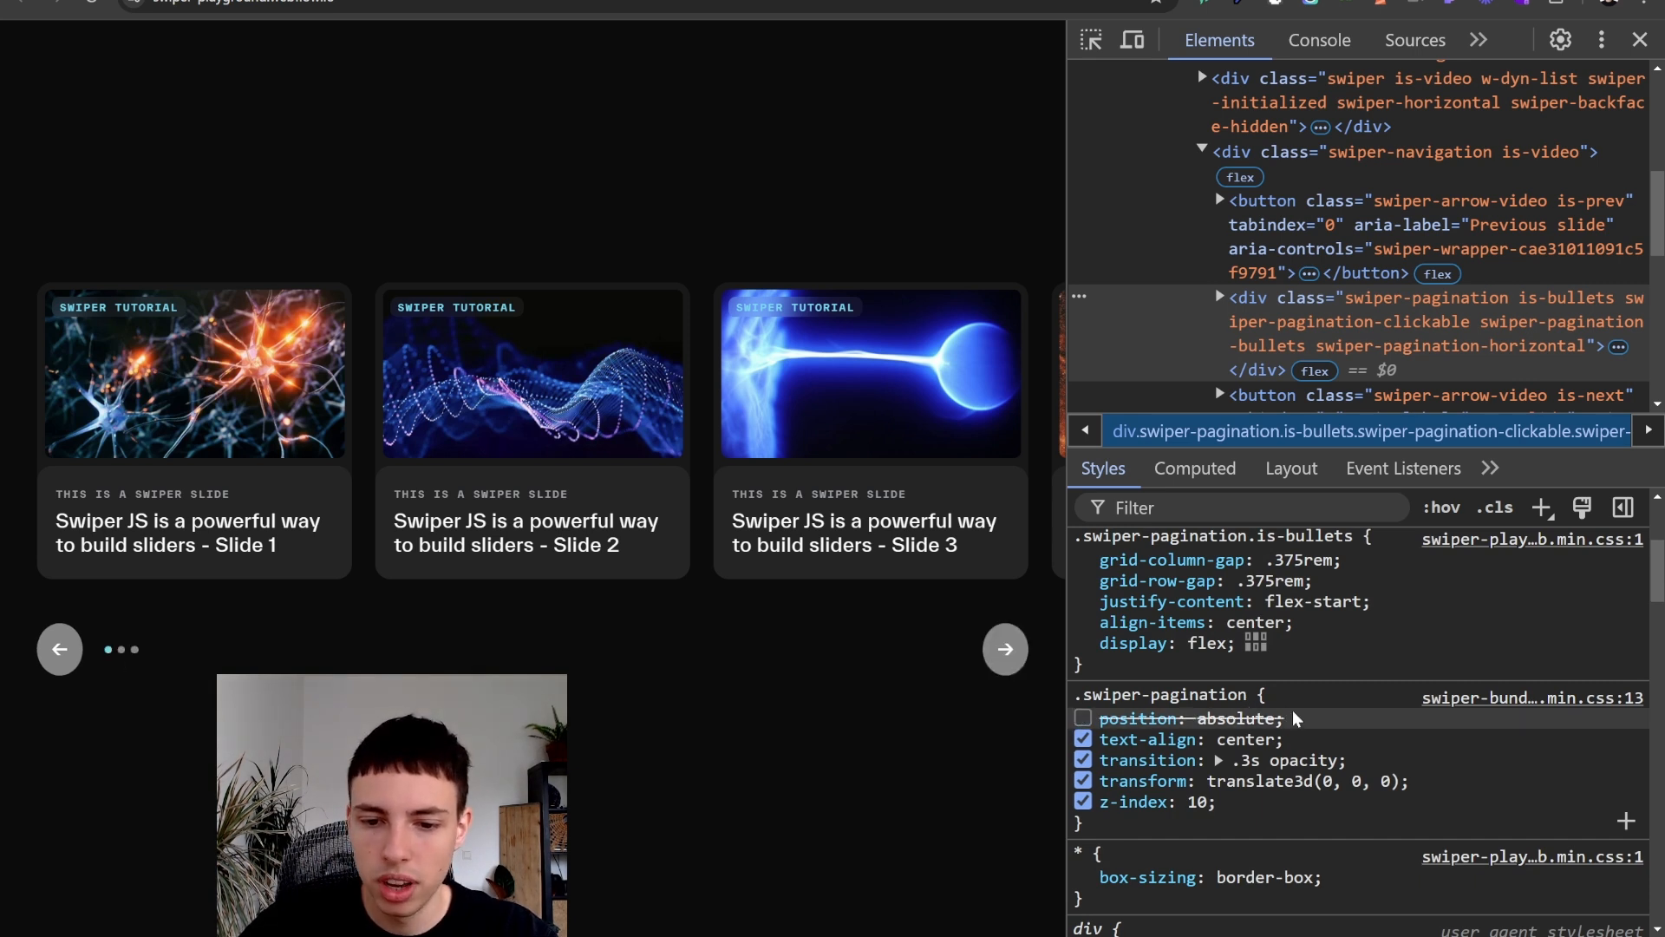
scroll(1294, 717, up, 2)
scroll(1294, 718, up, 2)
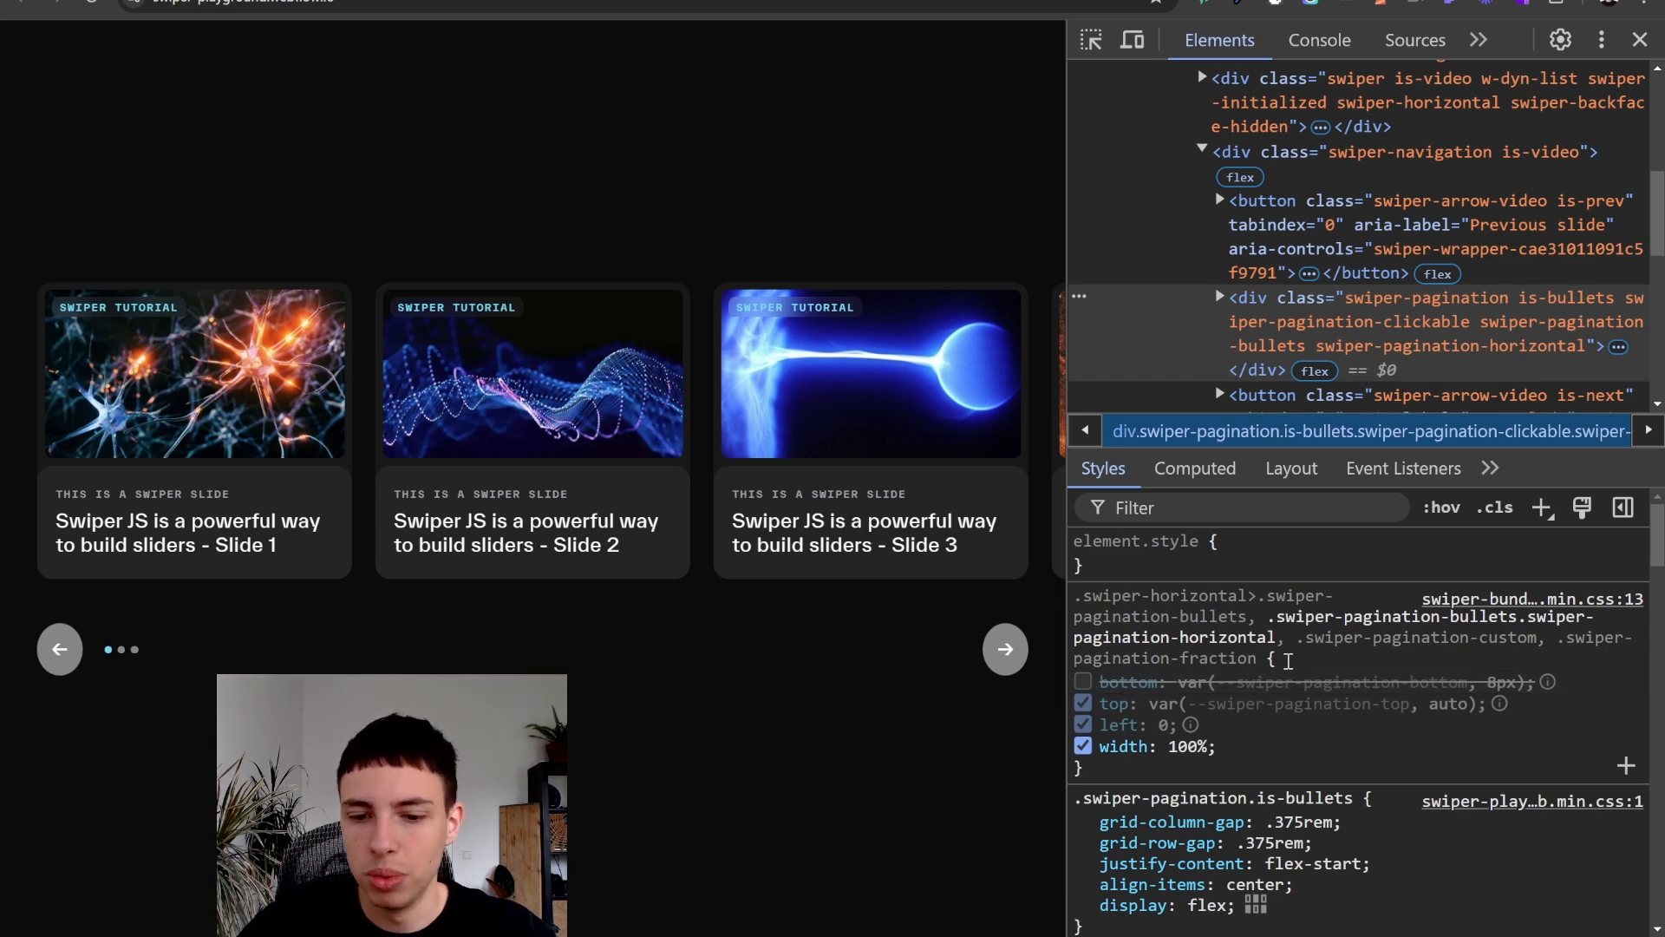
scroll(1127, 660, down, 2)
scroll(1149, 619, up, 2)
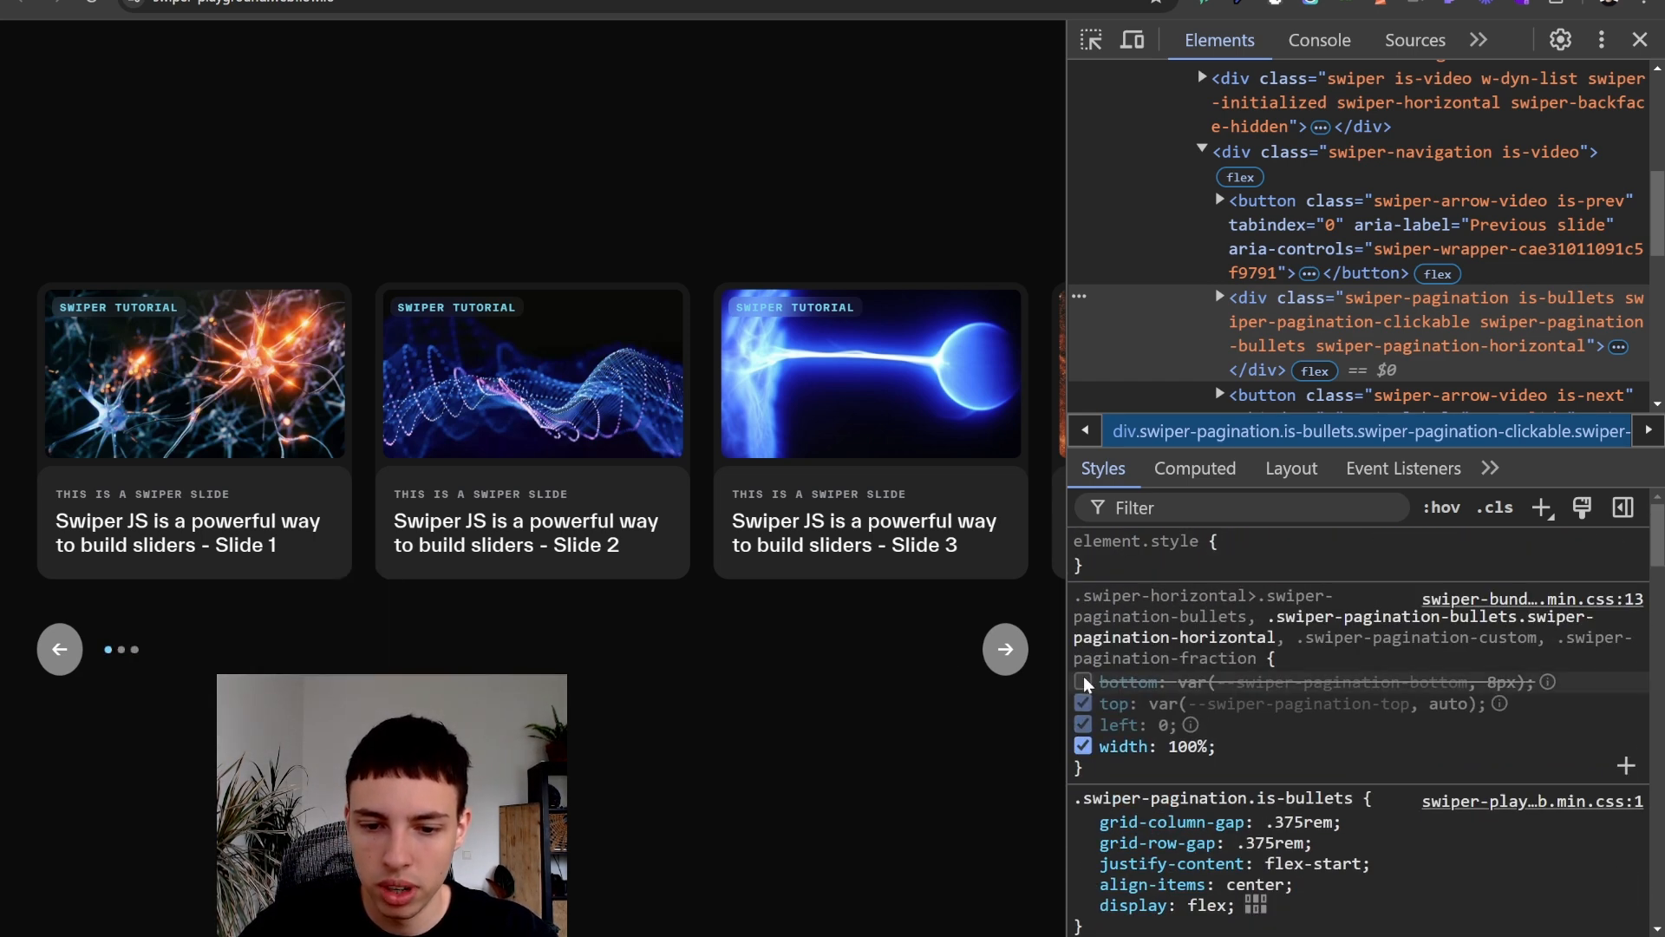
scroll(1192, 699, down, 3)
scroll(1191, 699, down, 3)
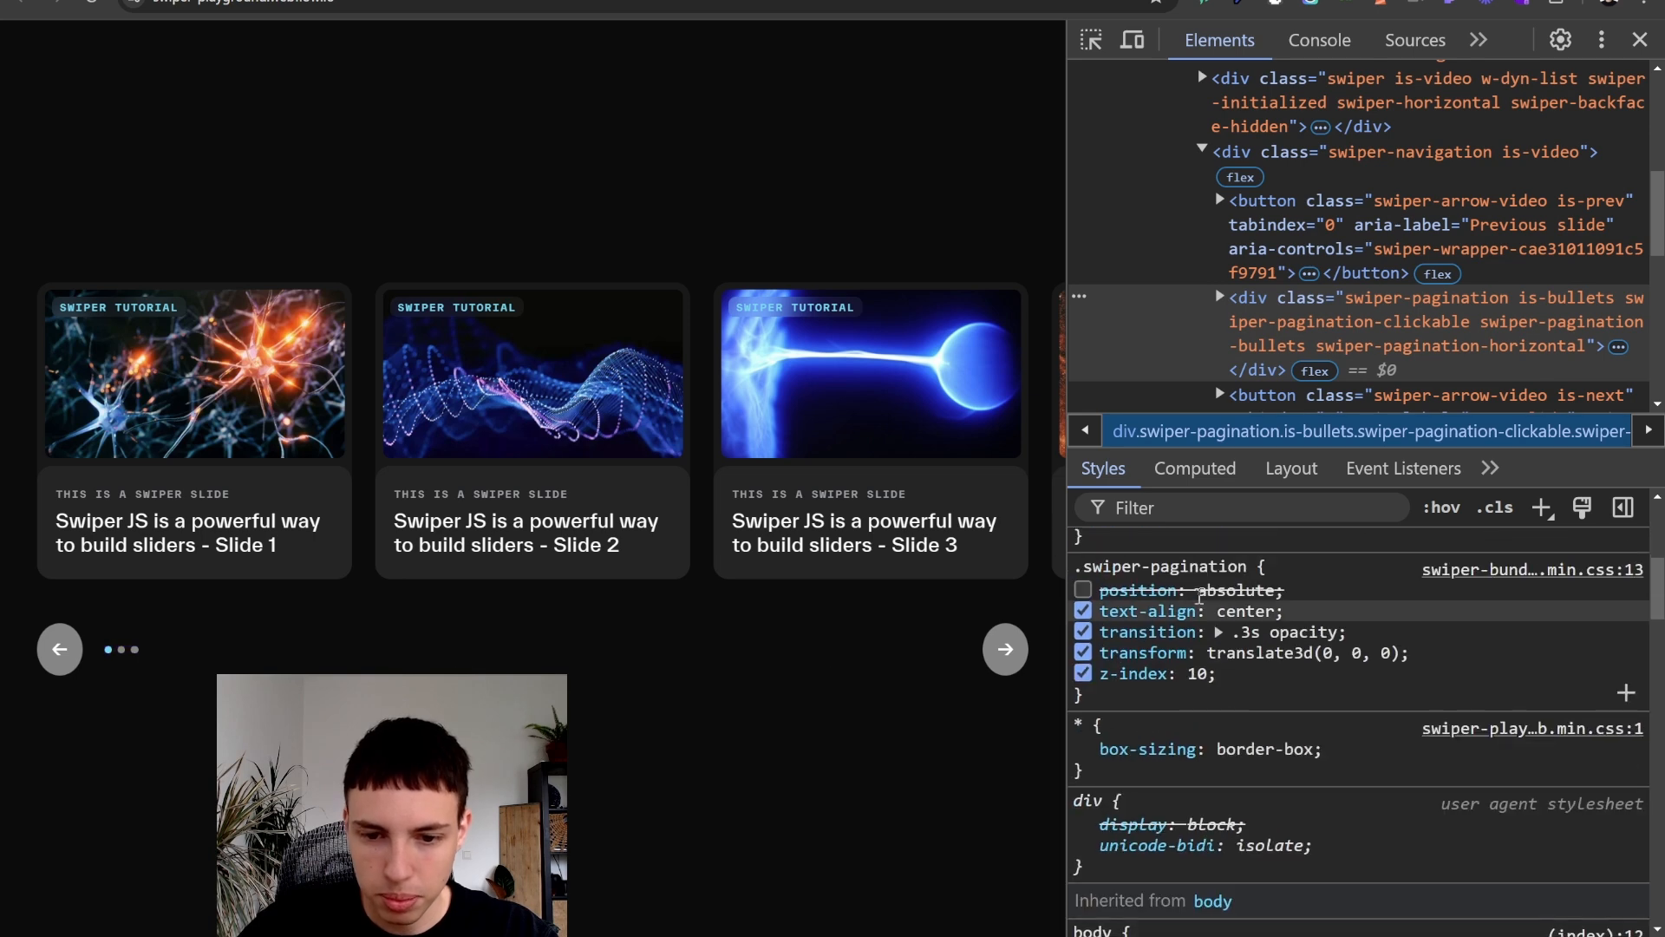
click(1232, 589)
text(relative)
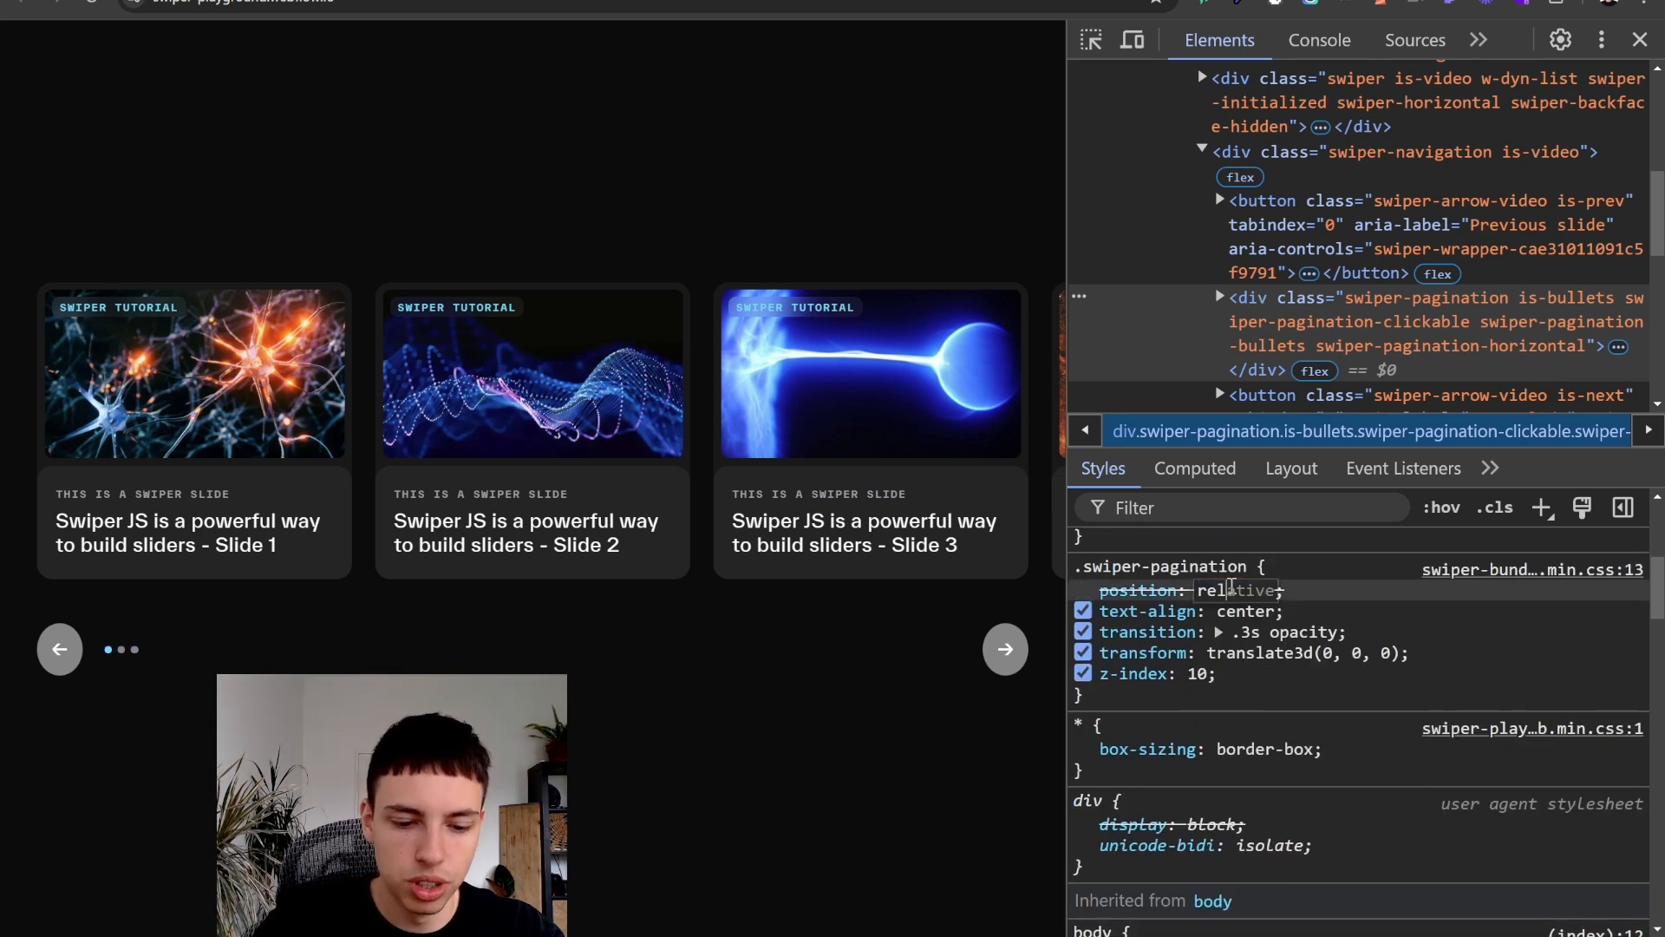
key(Return)
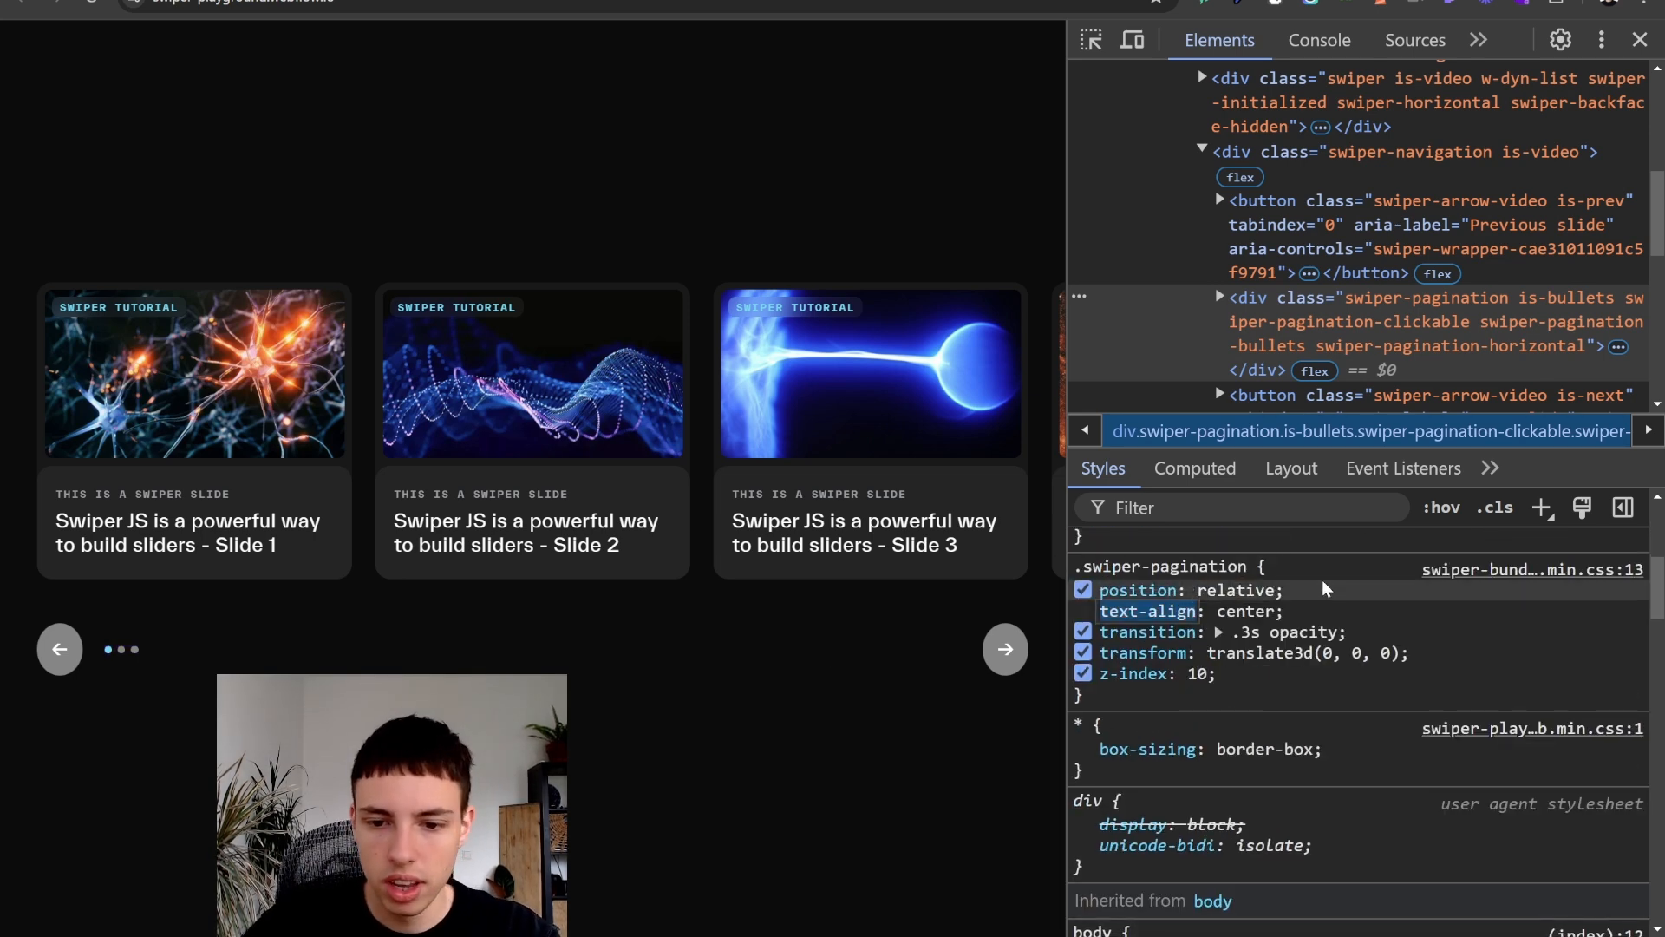
- Disable the top, left and width declarations alongside bottom in the Swiper horizontal pagination rule
scroll(1324, 691, up, 8)
click(1083, 681)
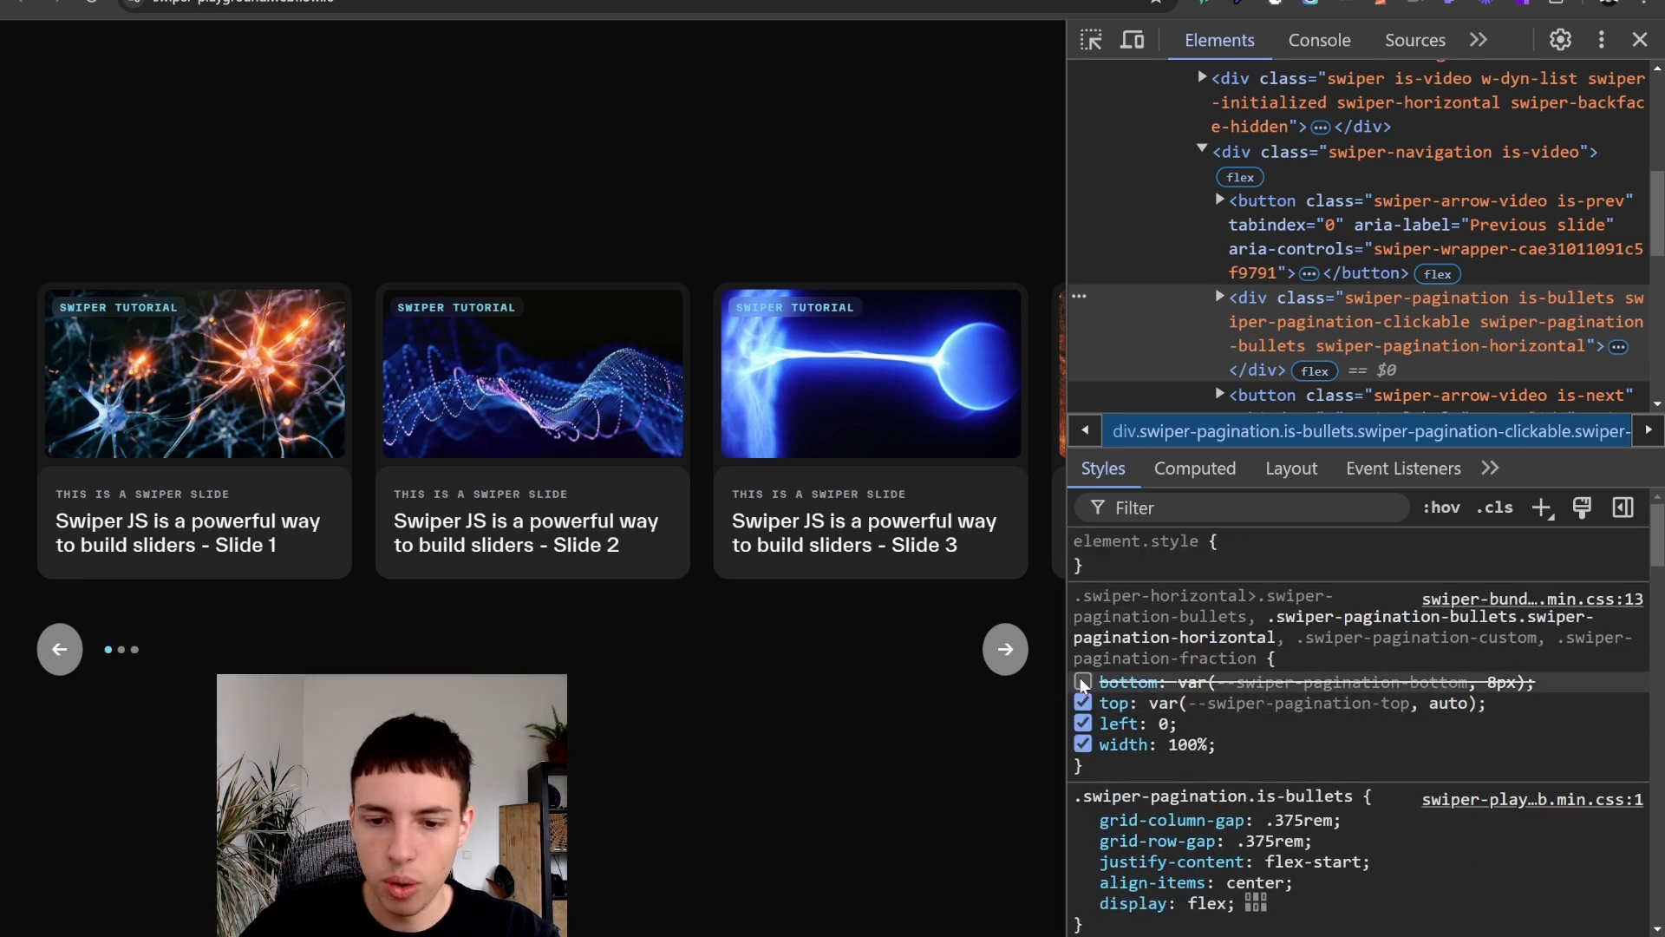
click(1083, 703)
click(1083, 723)
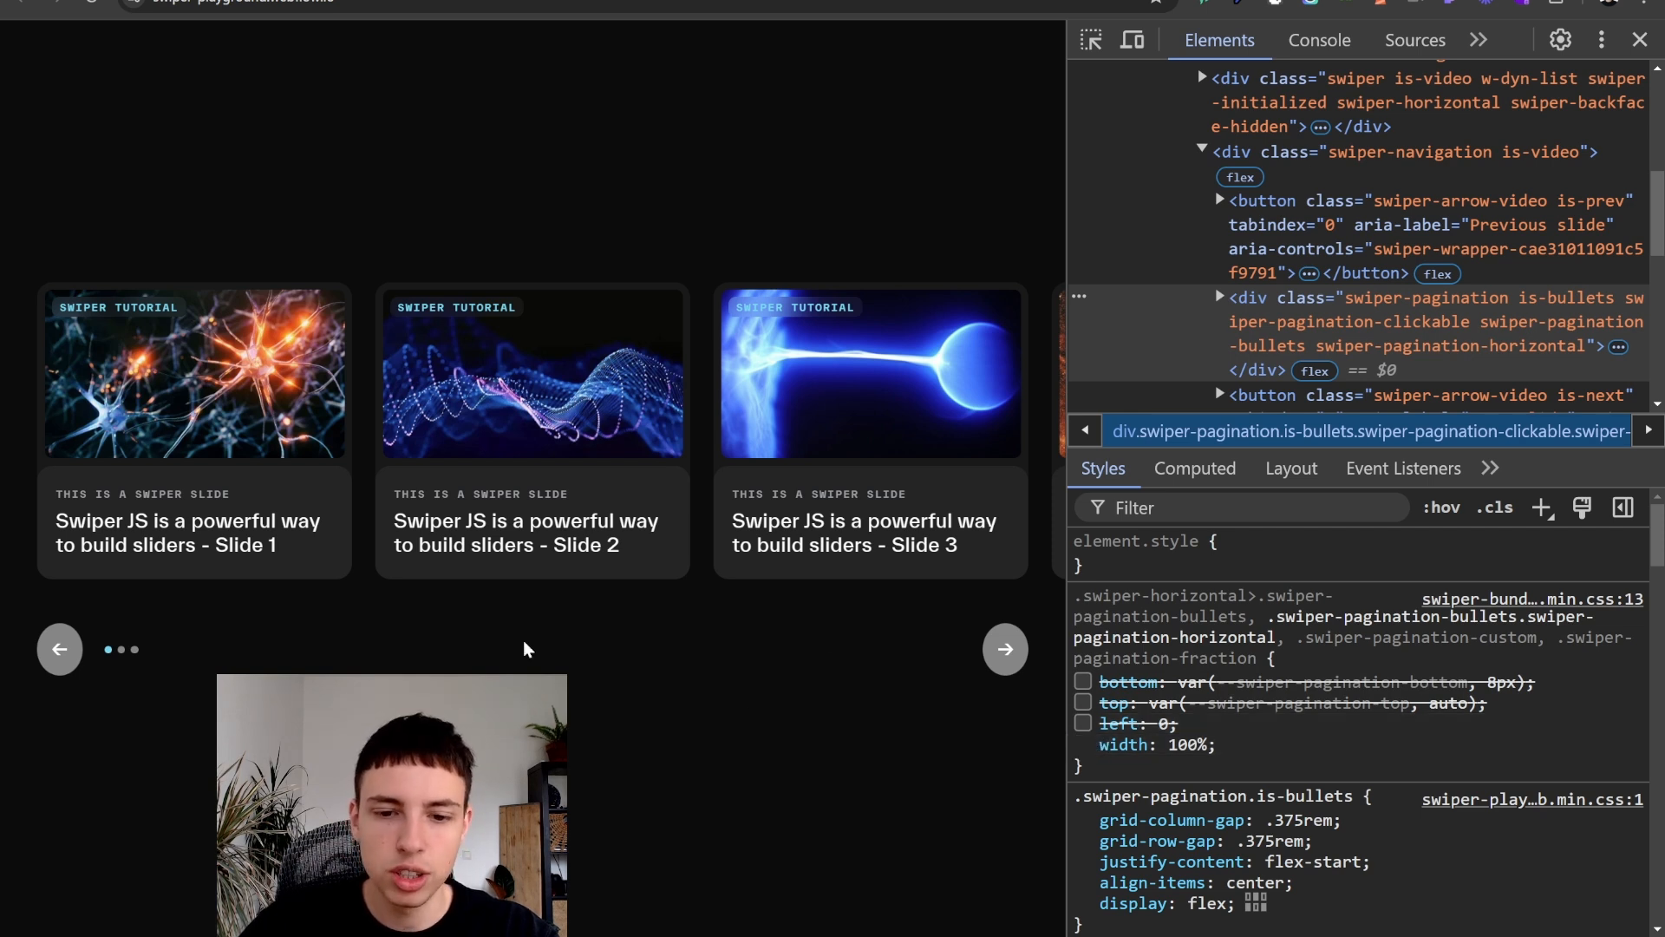
click(1082, 744)
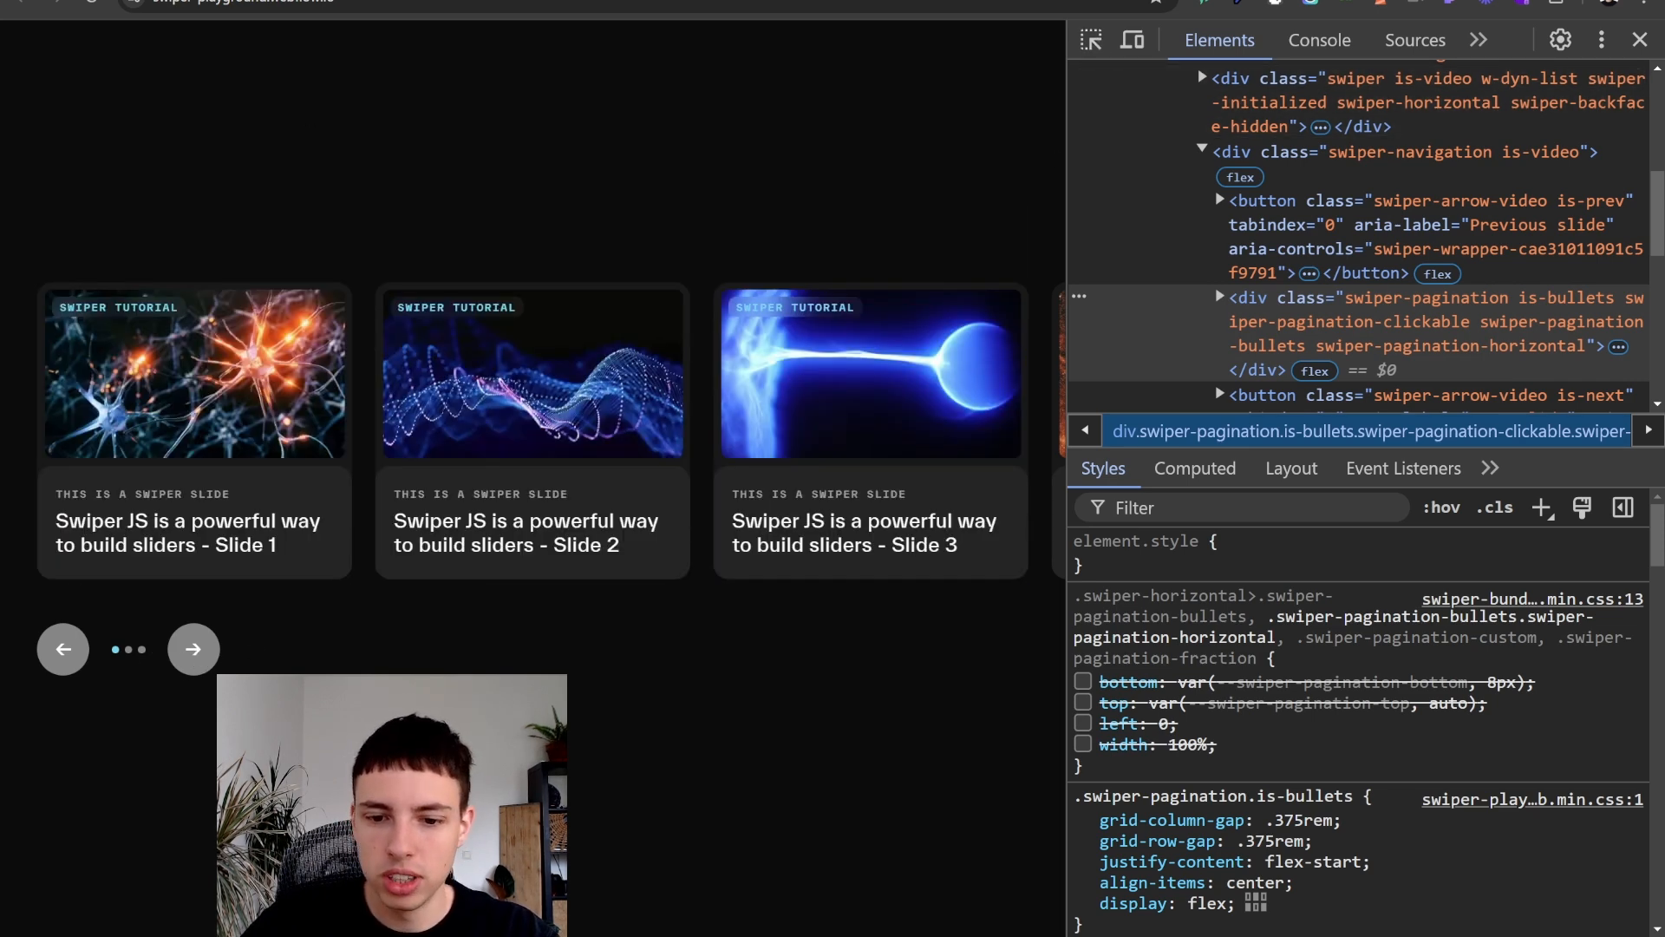
- Switch to the Webflow Designer and set the swiper-pagination is-bullets element's position to Relative
key(ctrl+Tab)
click(508, 688)
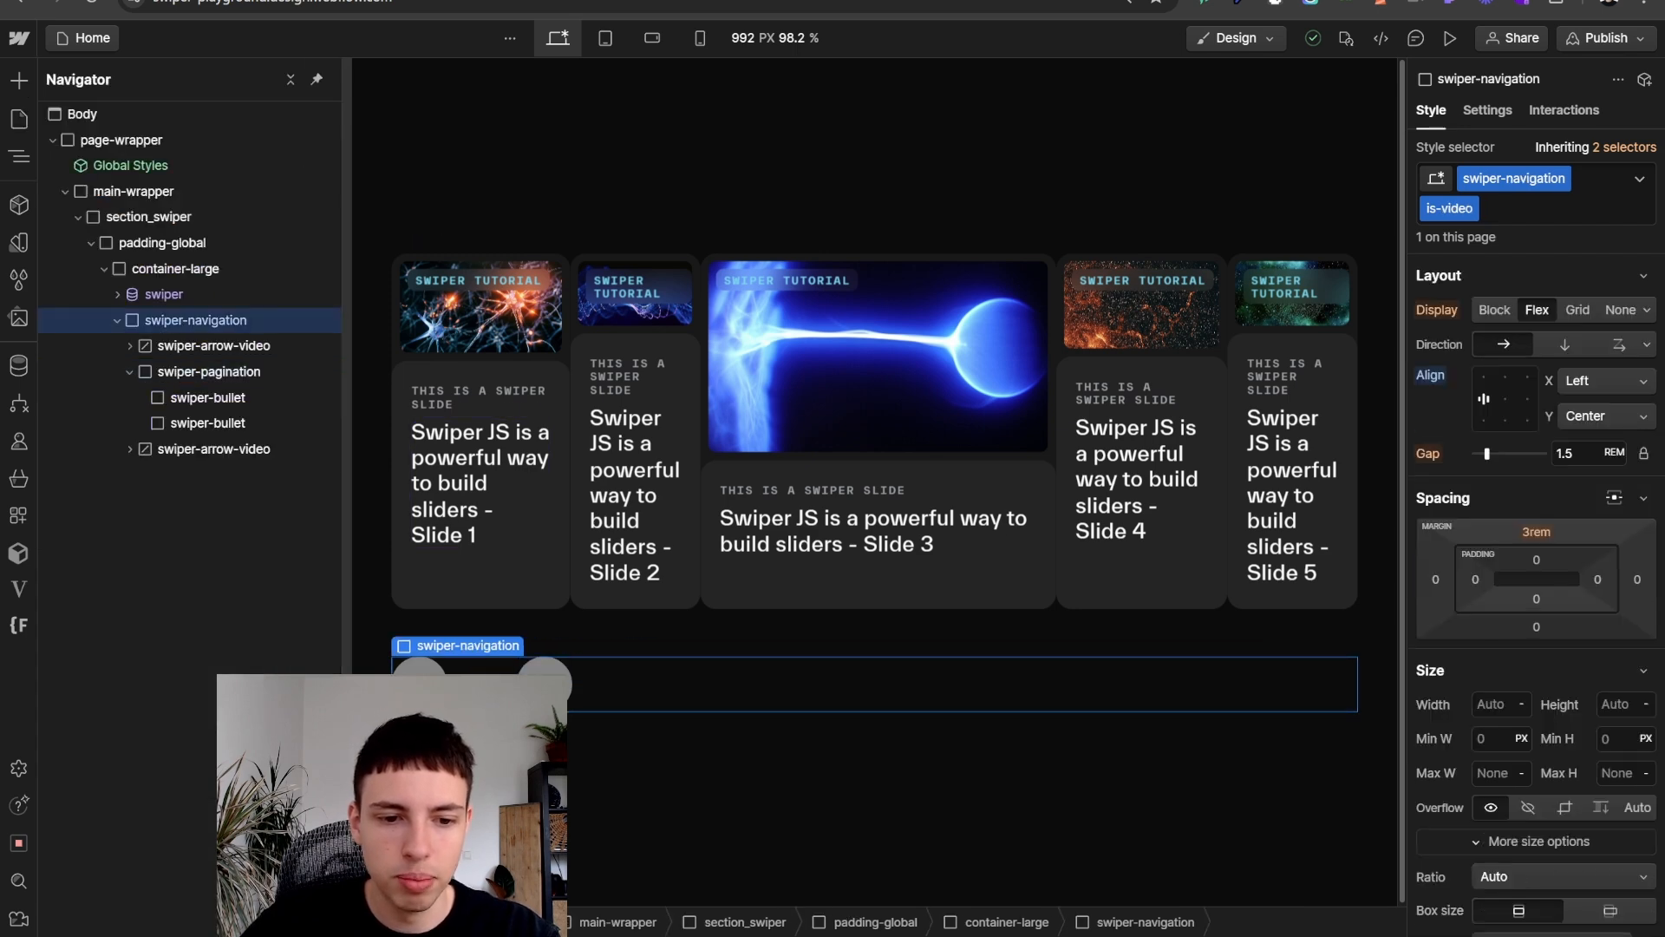
click(208, 371)
scroll(1575, 544, down, 5)
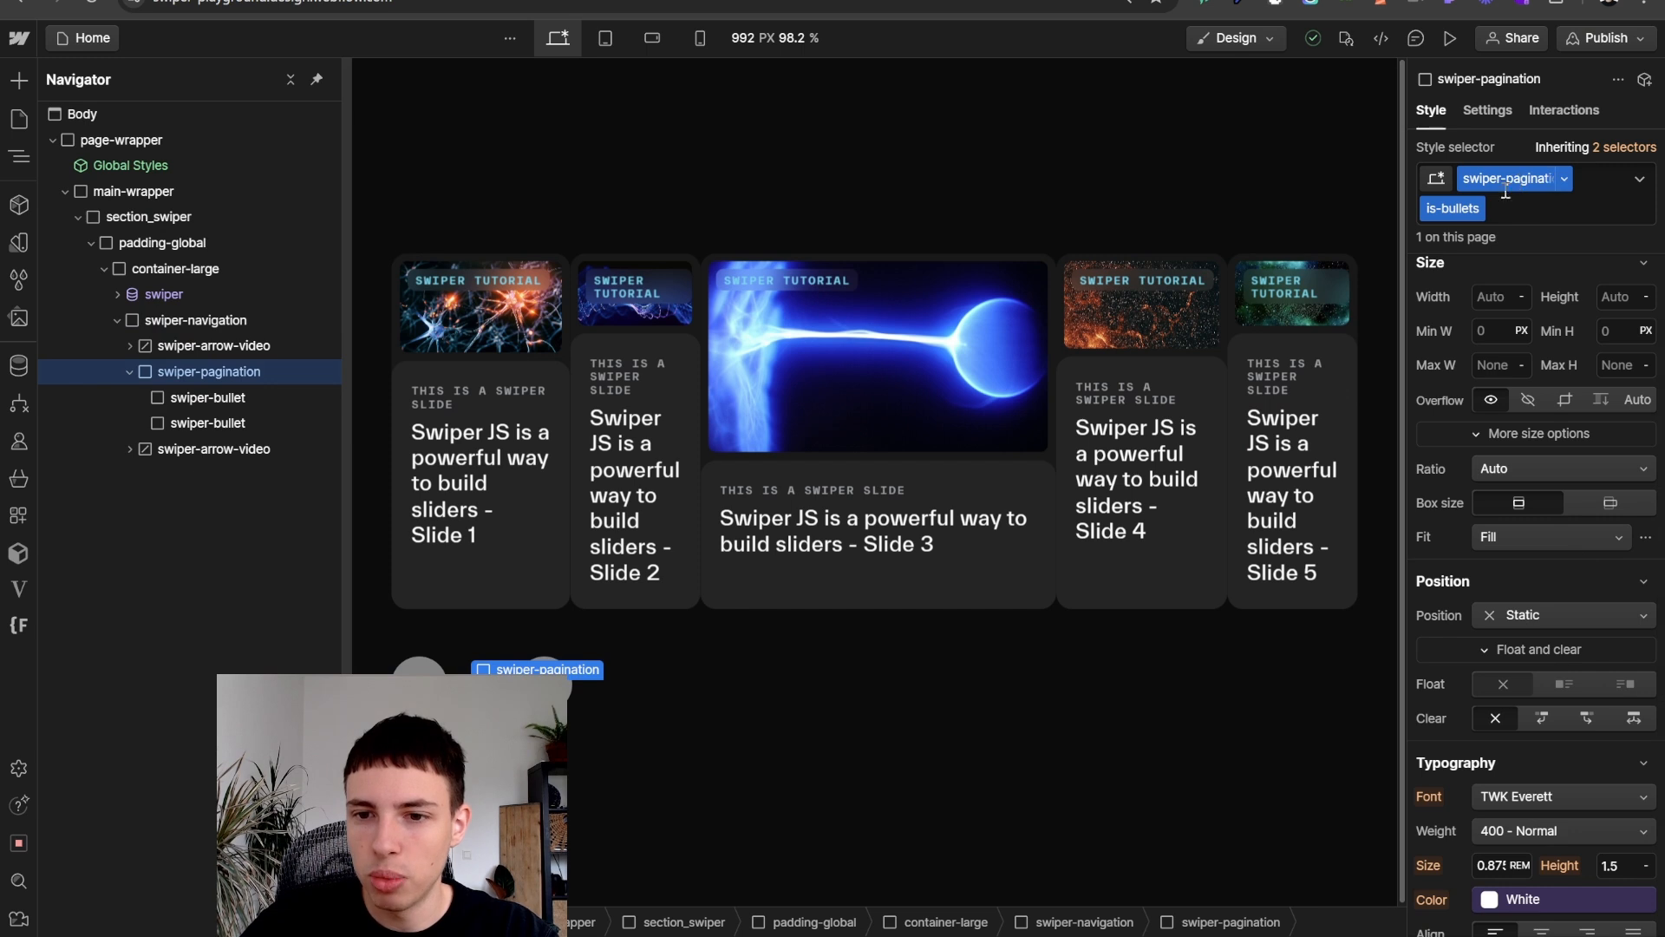
click(1543, 616)
click(1537, 636)
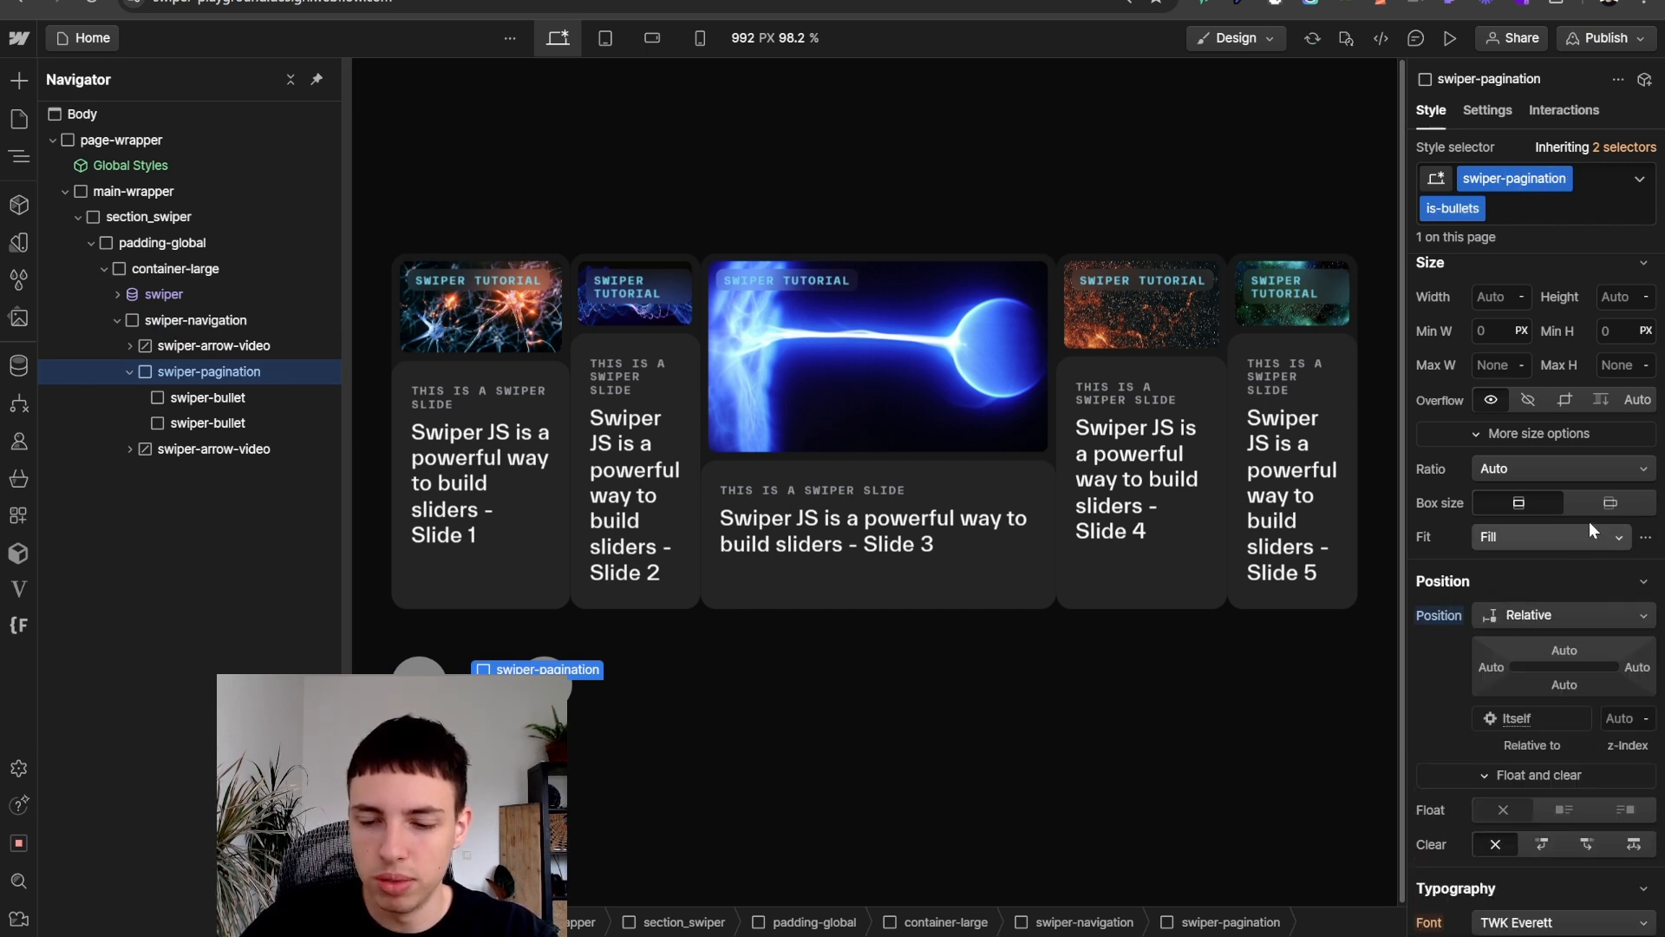
- Explicitly set the swiper-pagination element's position offsets to Auto on all four sides
click(1561, 659)
click(1567, 650)
click(1567, 650)
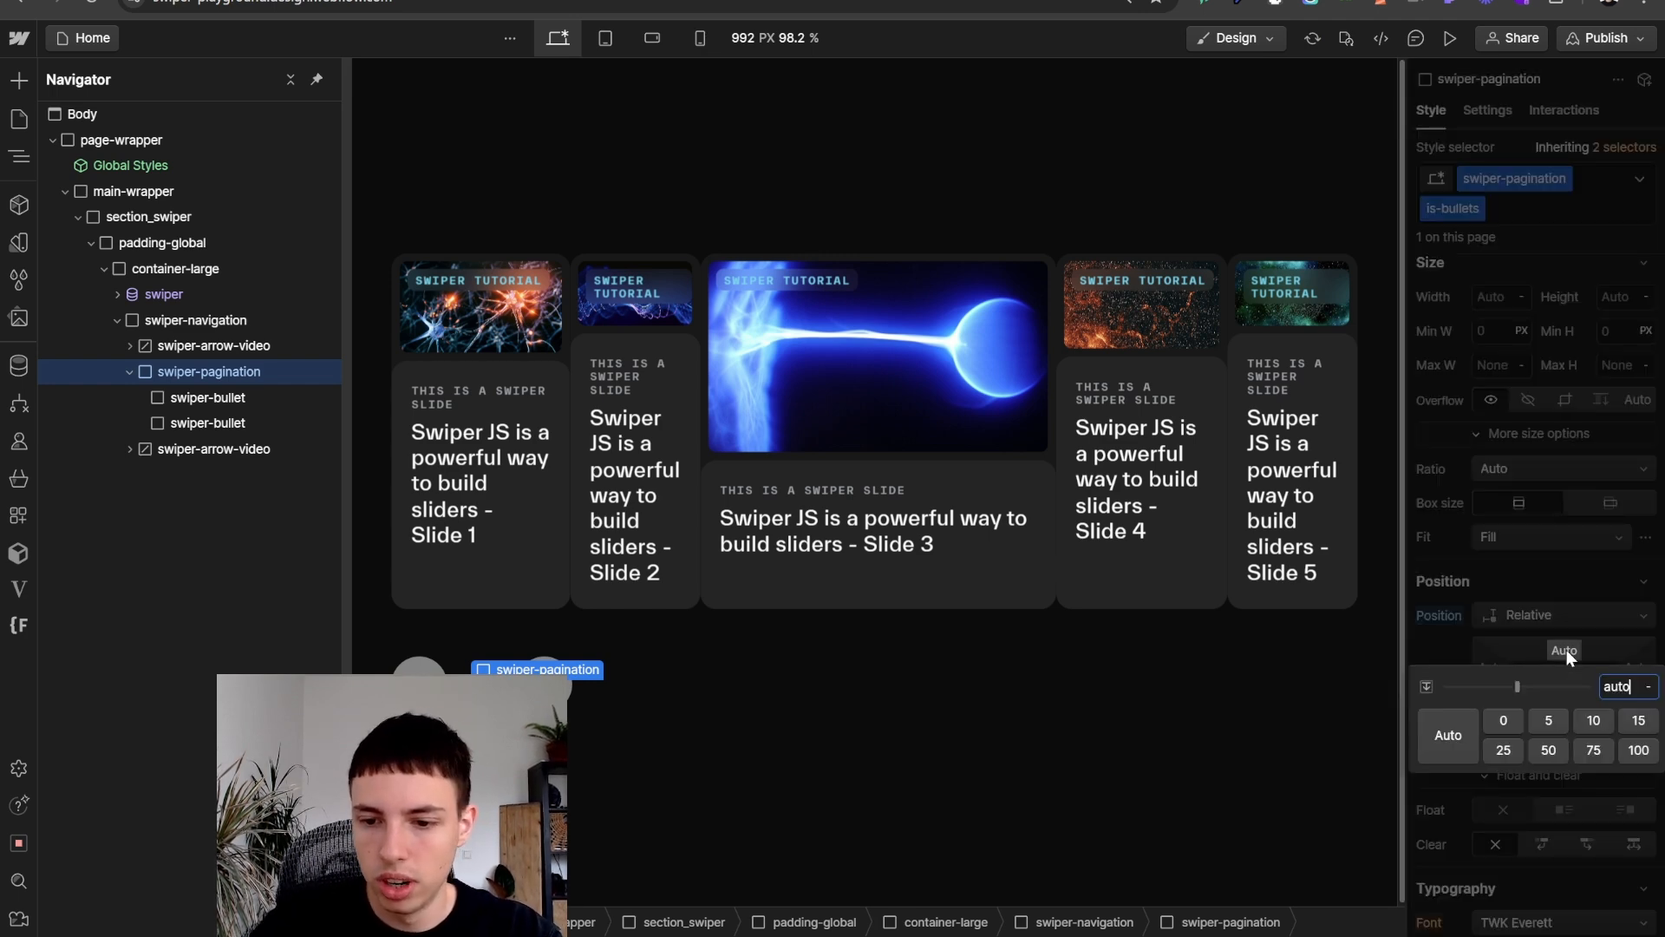
click(1567, 648)
- Set the width of the swiper-pagination is-bullets element to Auto
scroll(1547, 670, up, 6)
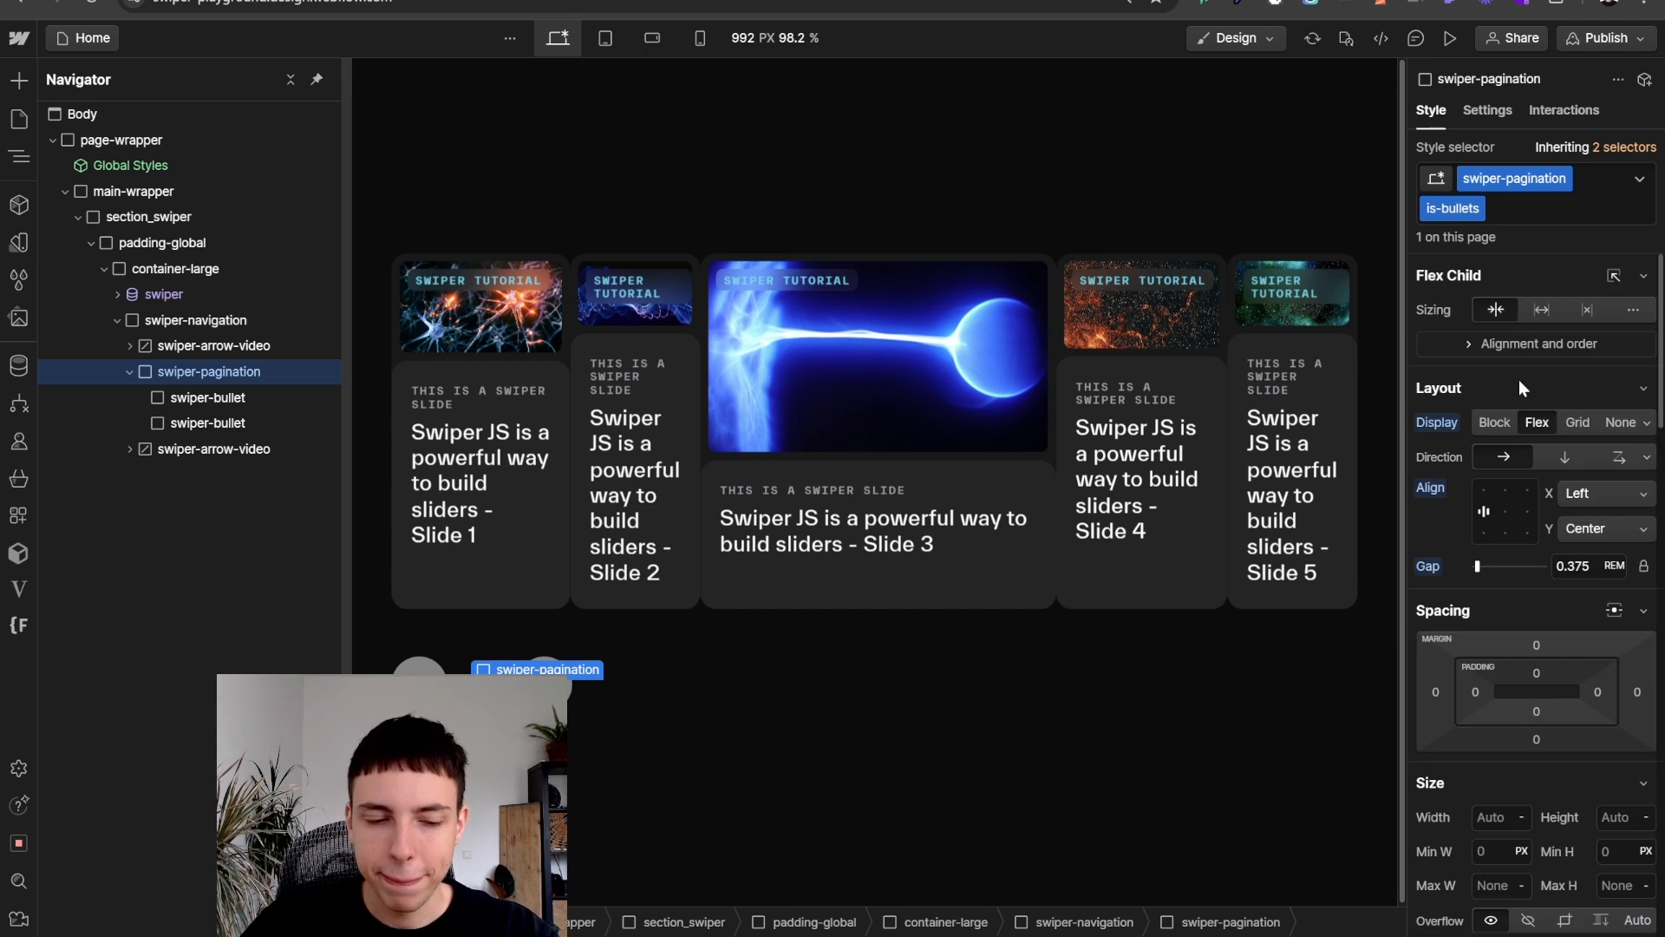
scroll(1561, 563, down, 3)
click(1494, 693)
text(azte)
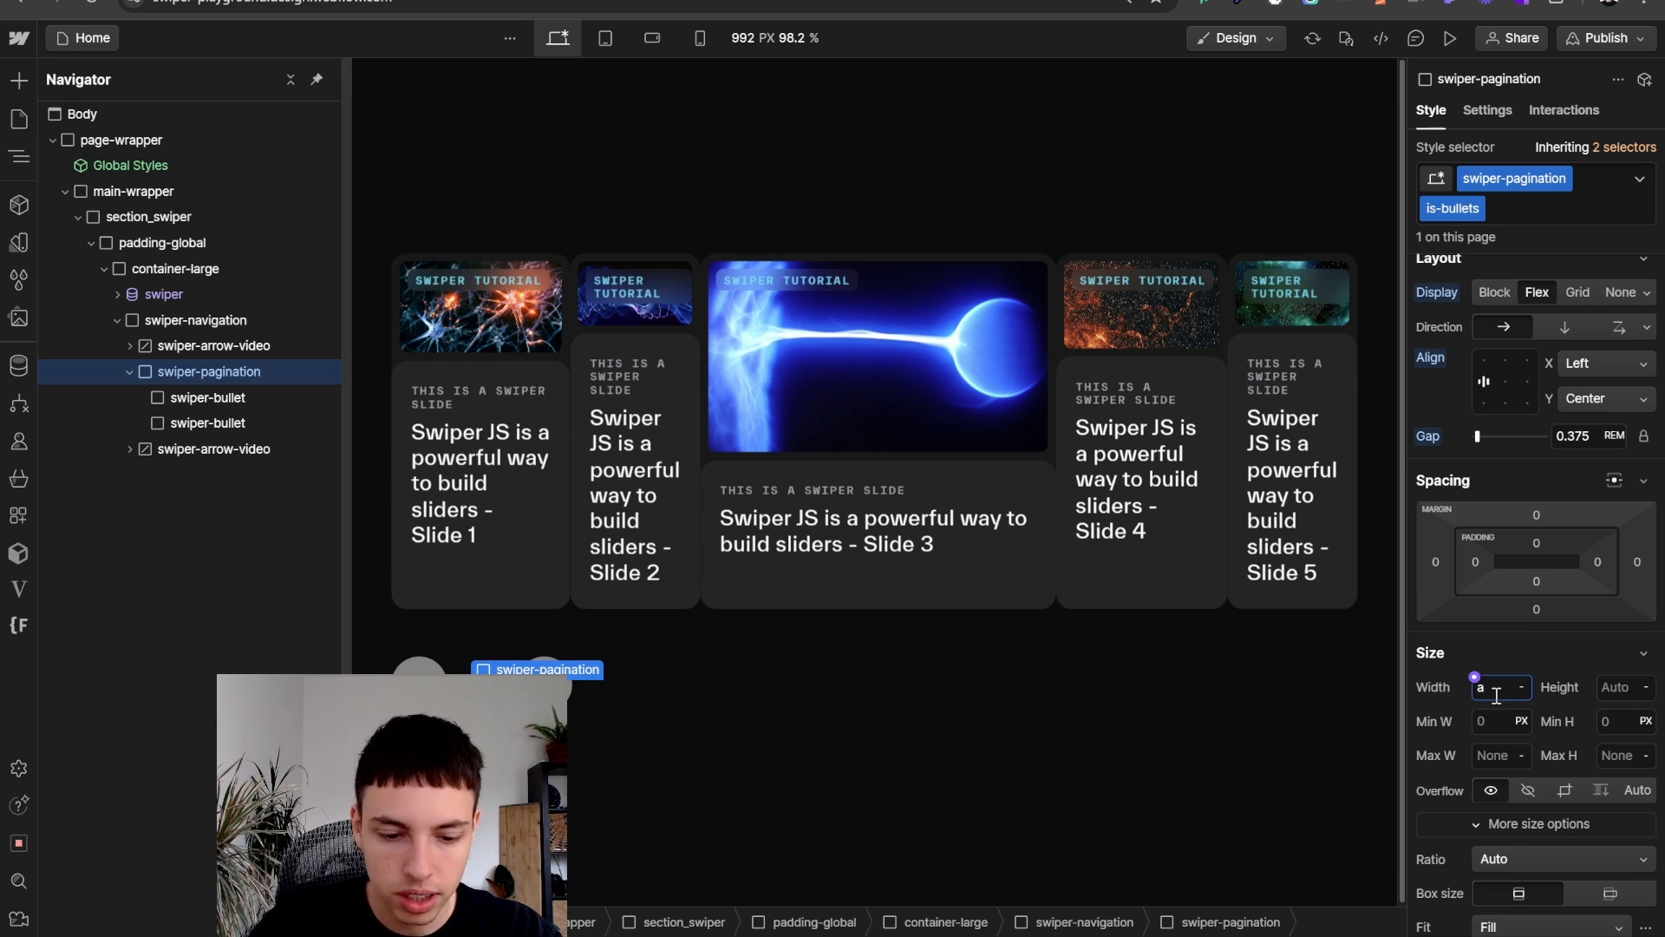
key(Return)
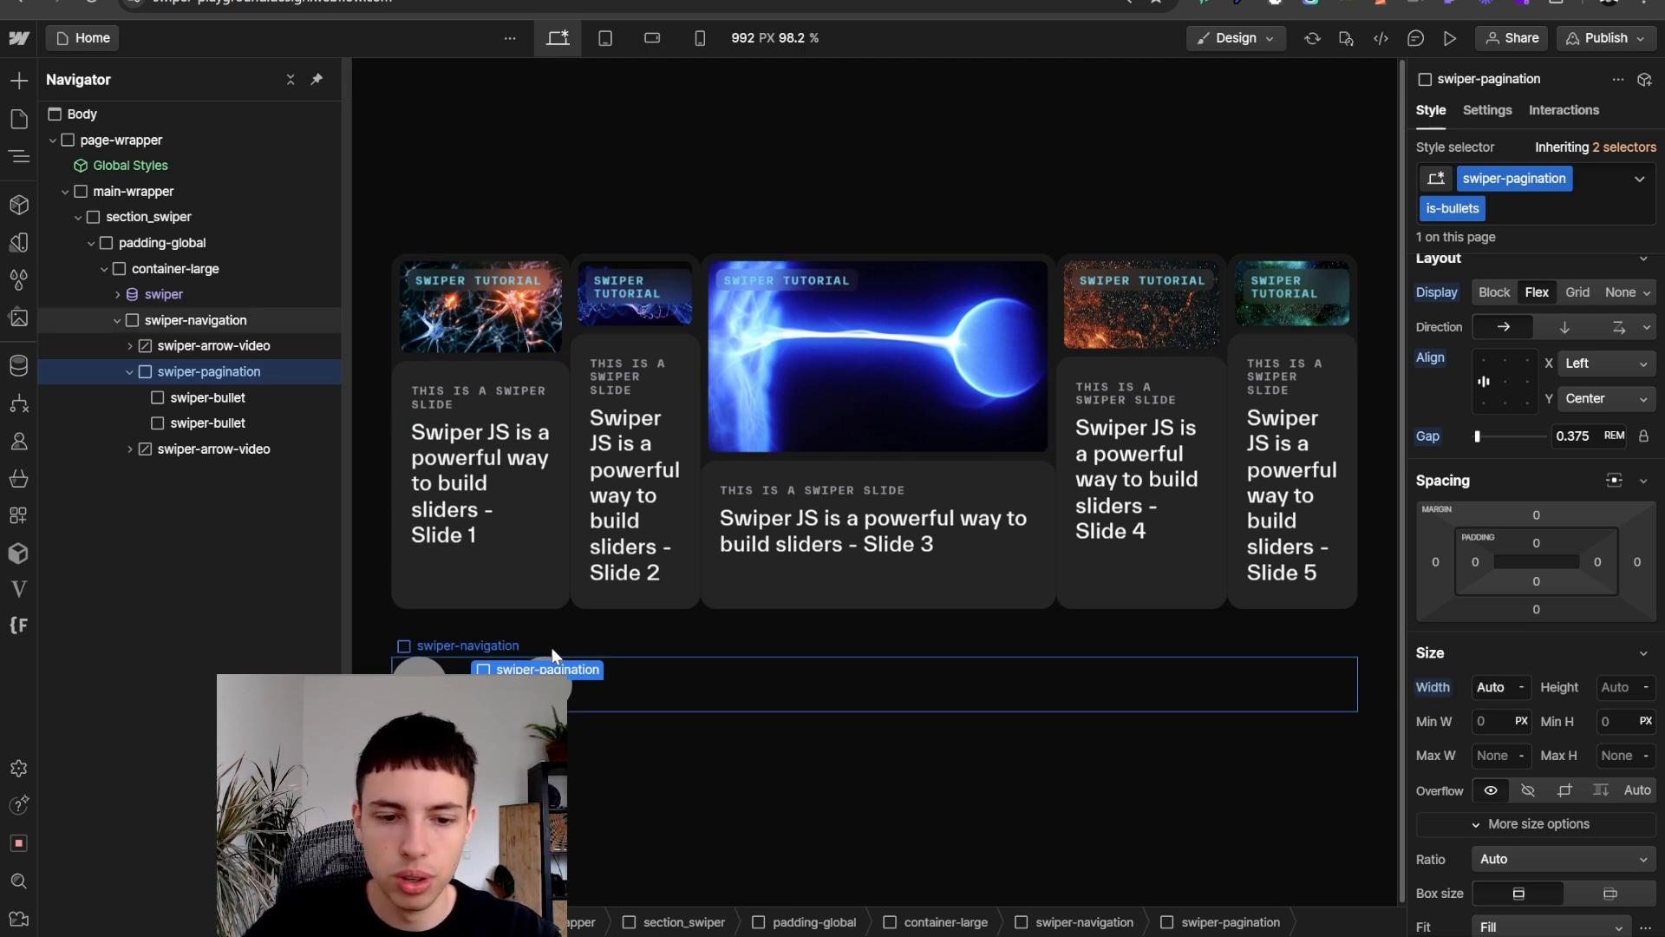
- Set the flex child sizing to no shrinking or growing on the next arrow's base class, swiper-arrow-video
click(545, 681)
click(1627, 147)
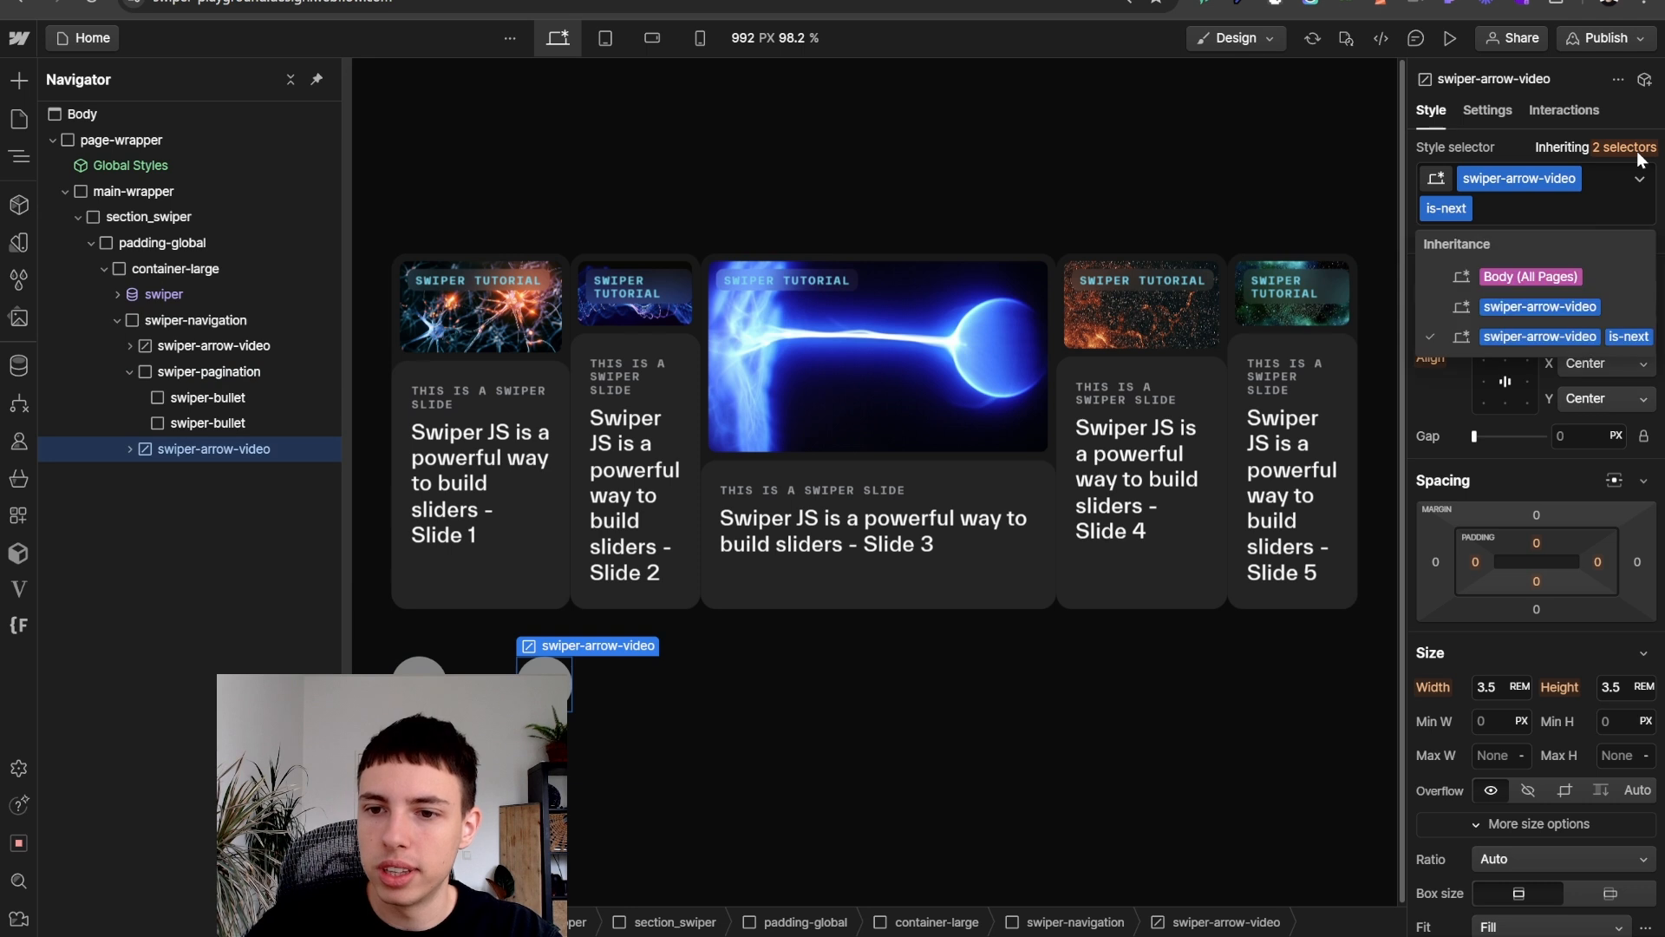
click(1529, 314)
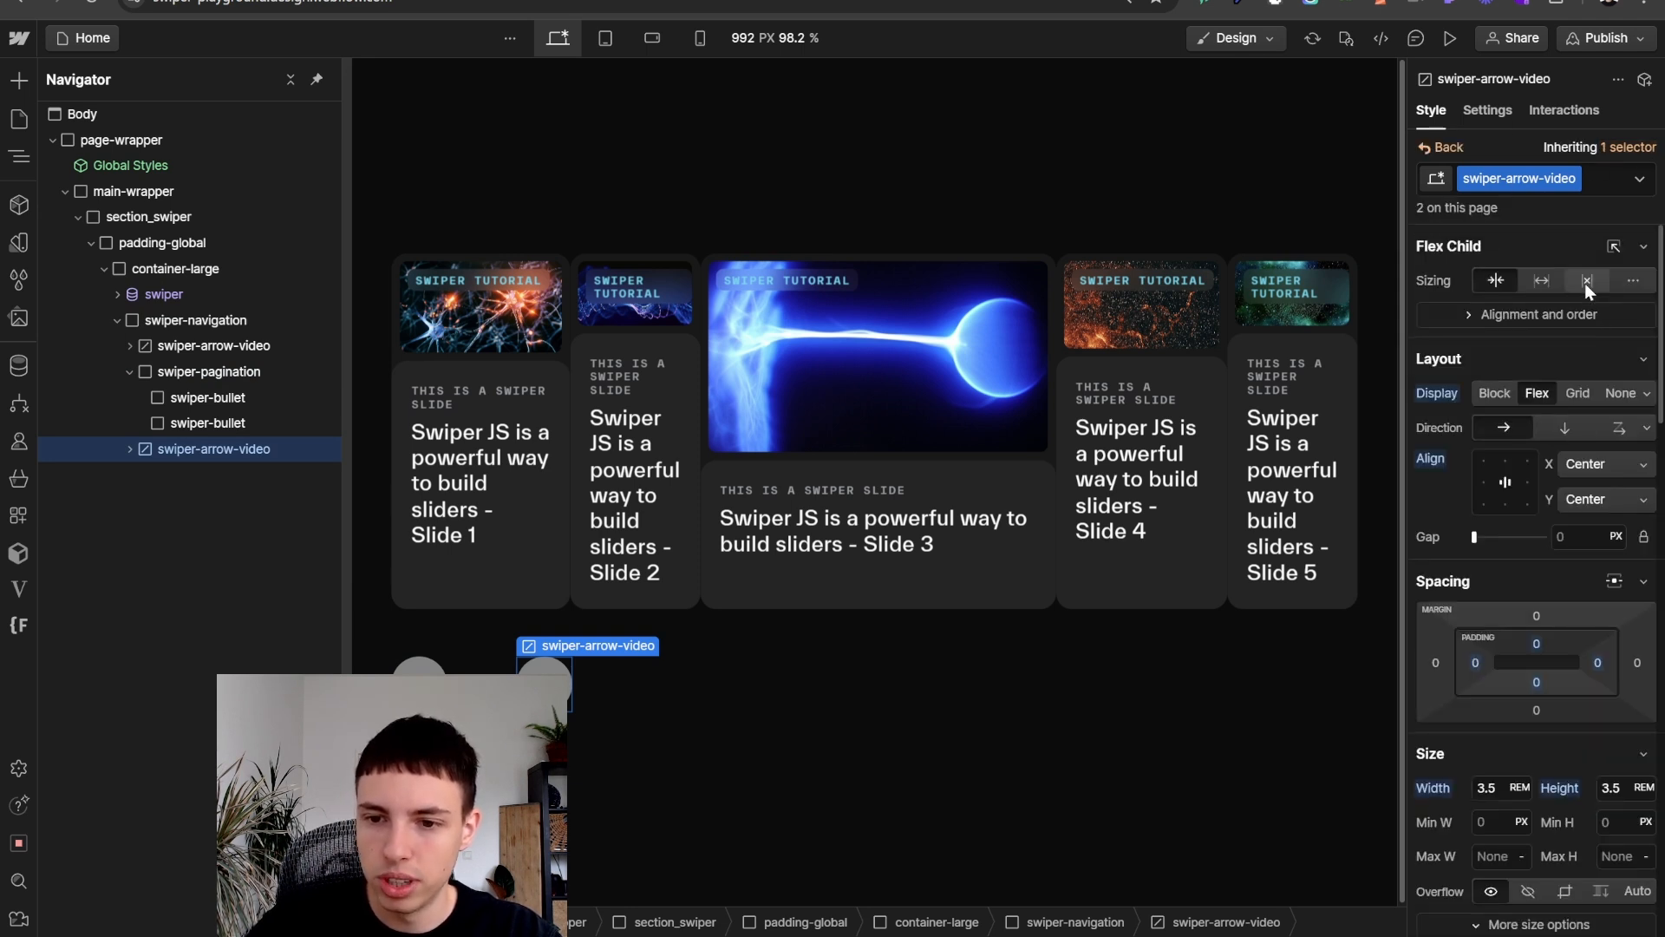
click(1453, 147)
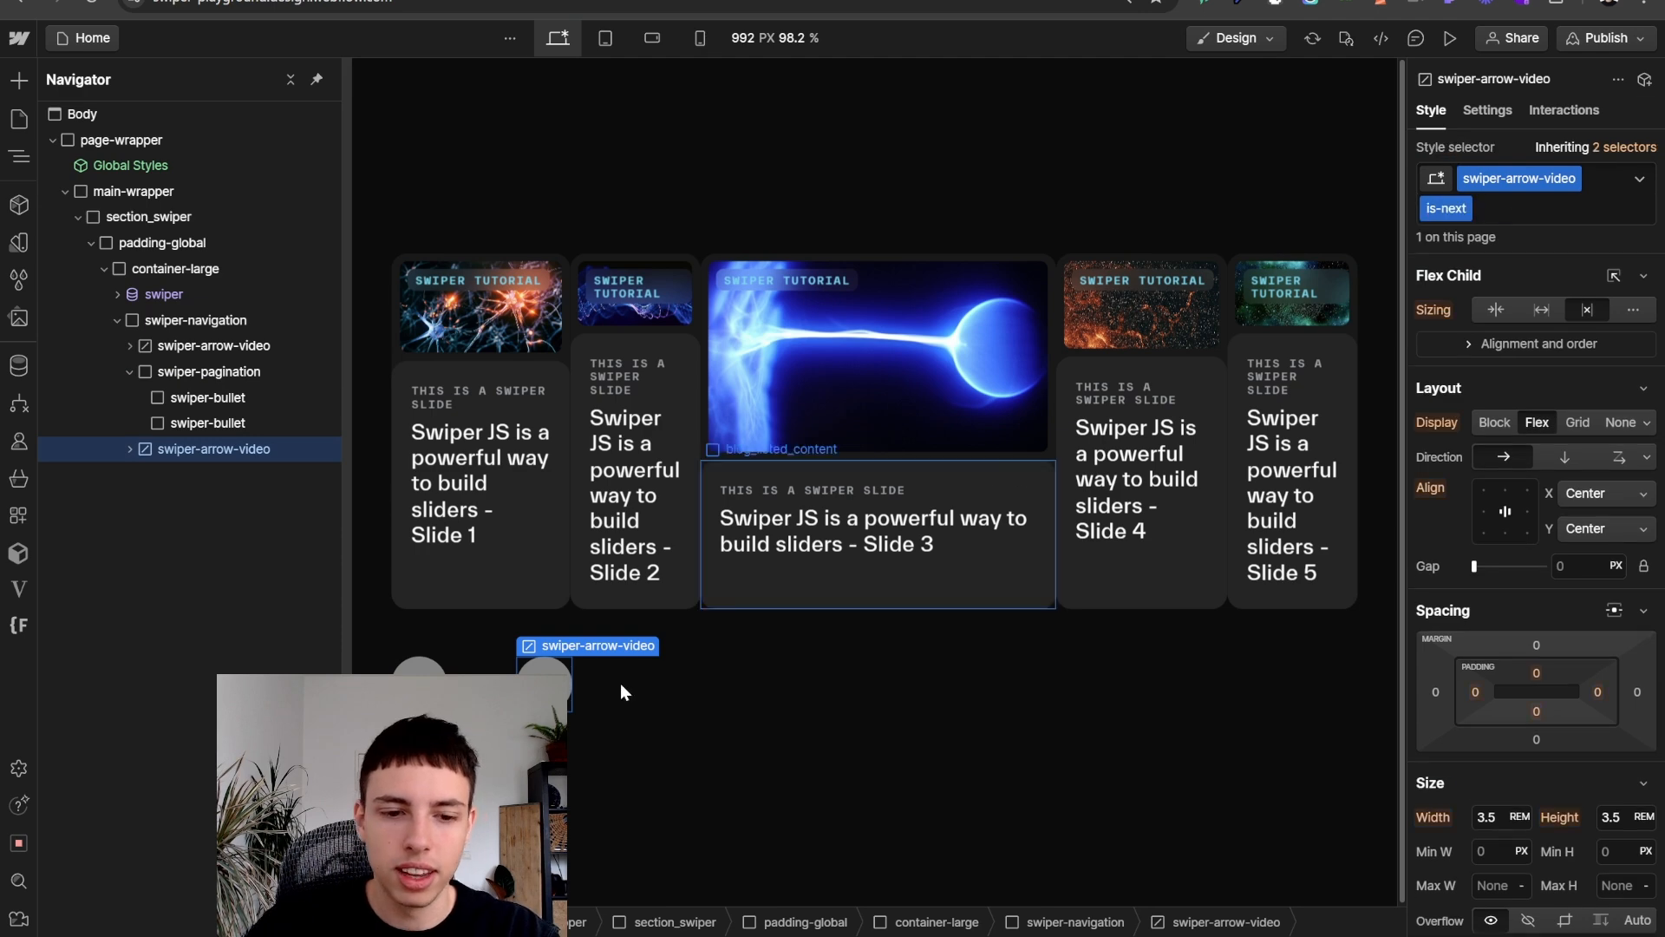
- Reselect the swiper-pagination element and publish the site to the swiper-playground.webflow.io staging domain
click(701, 694)
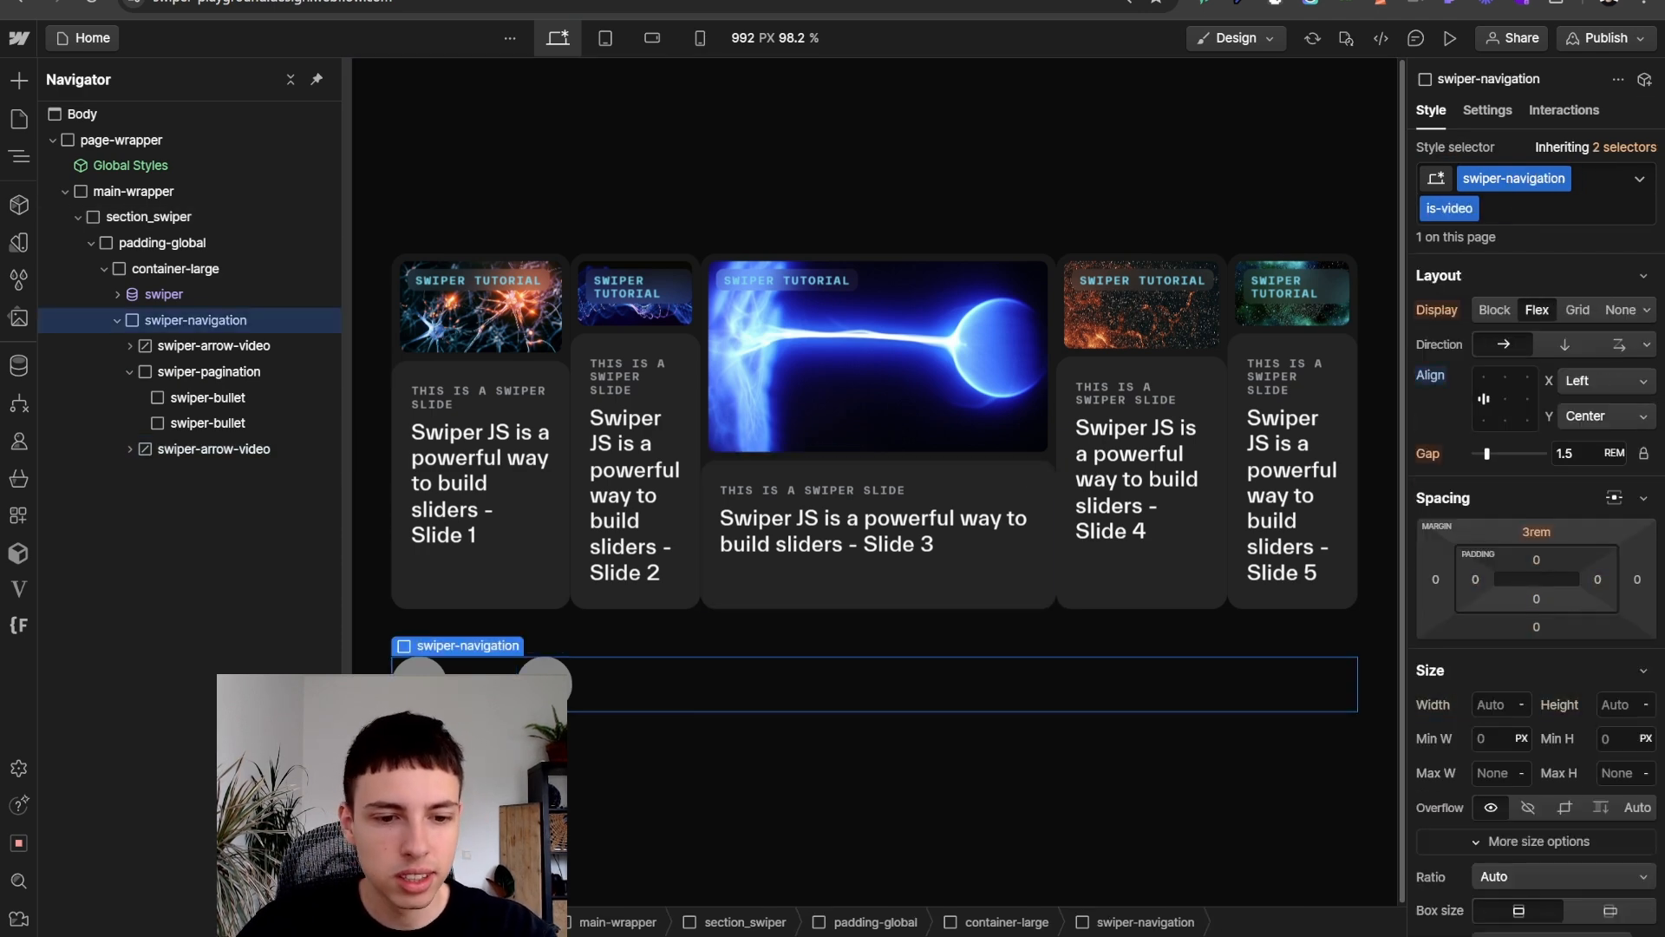
click(207, 397)
click(208, 371)
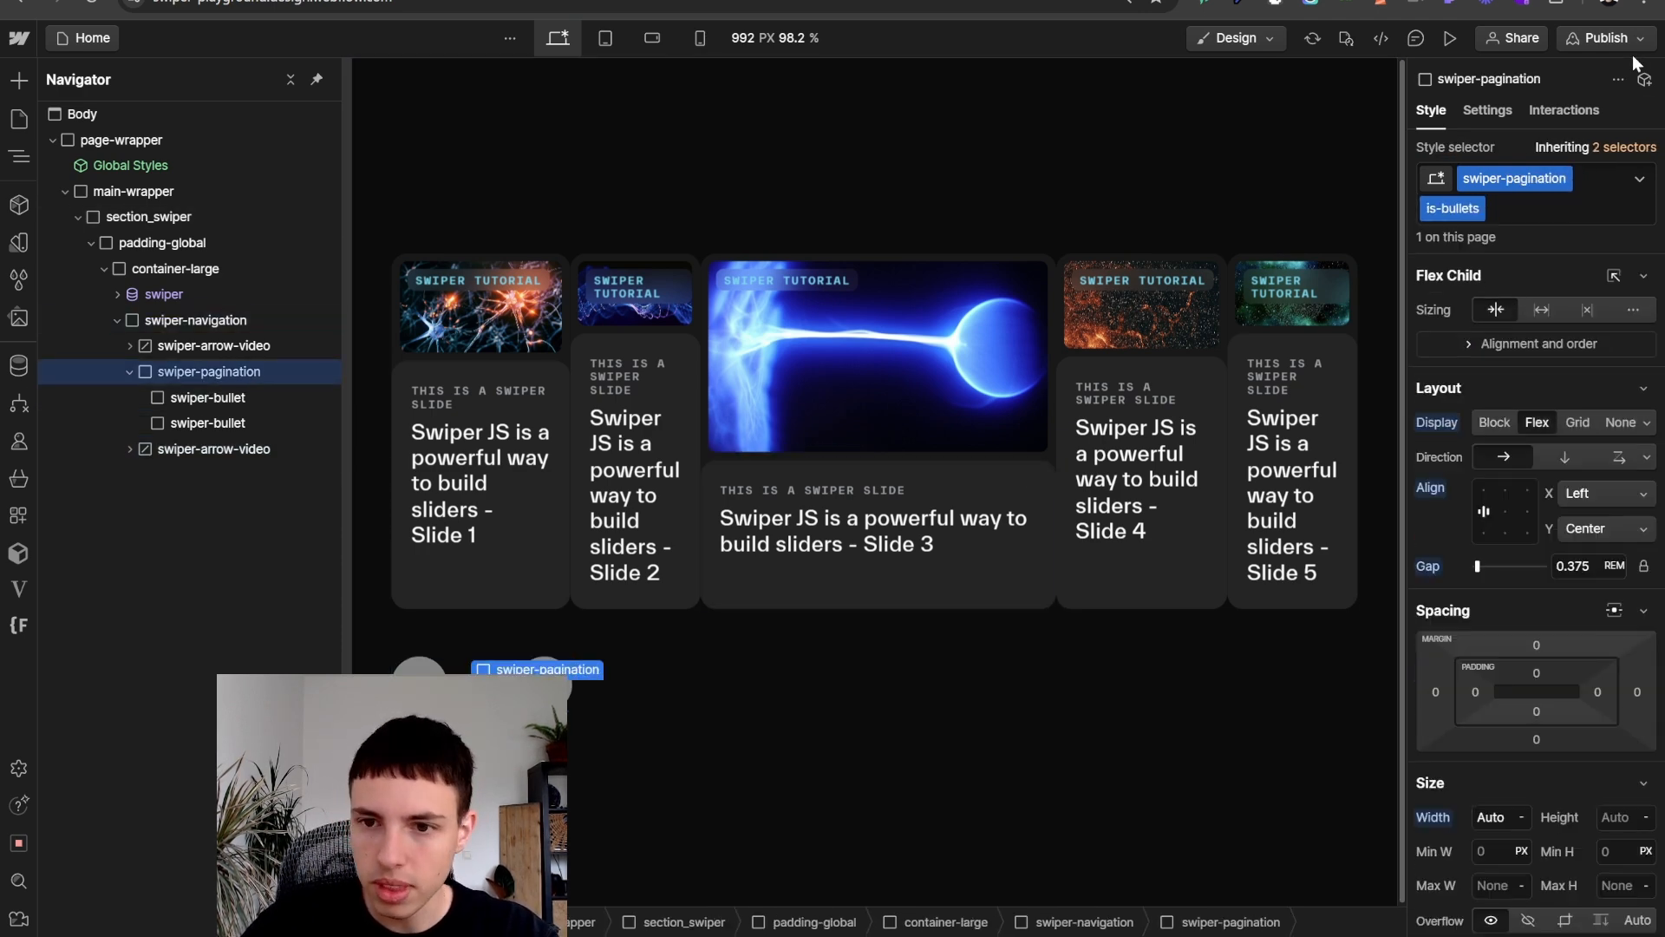
click(1607, 38)
click(1543, 389)
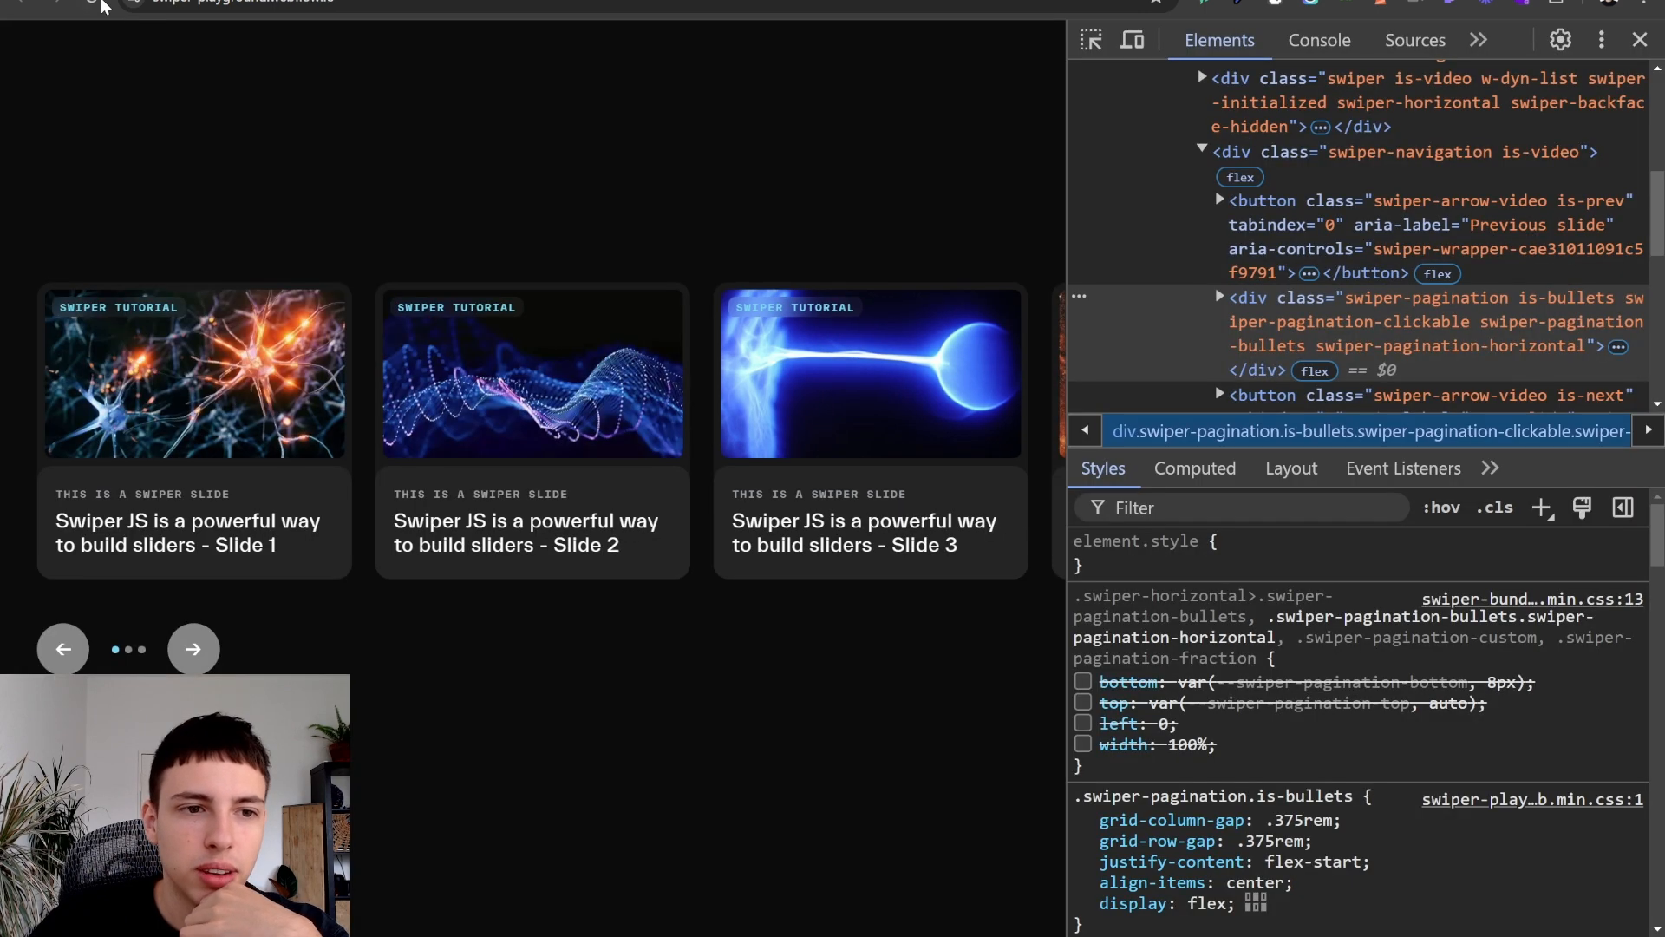
- Switch to the published Swiper page, reload it, and inspect the swiper-pagination container again
click(97, 5)
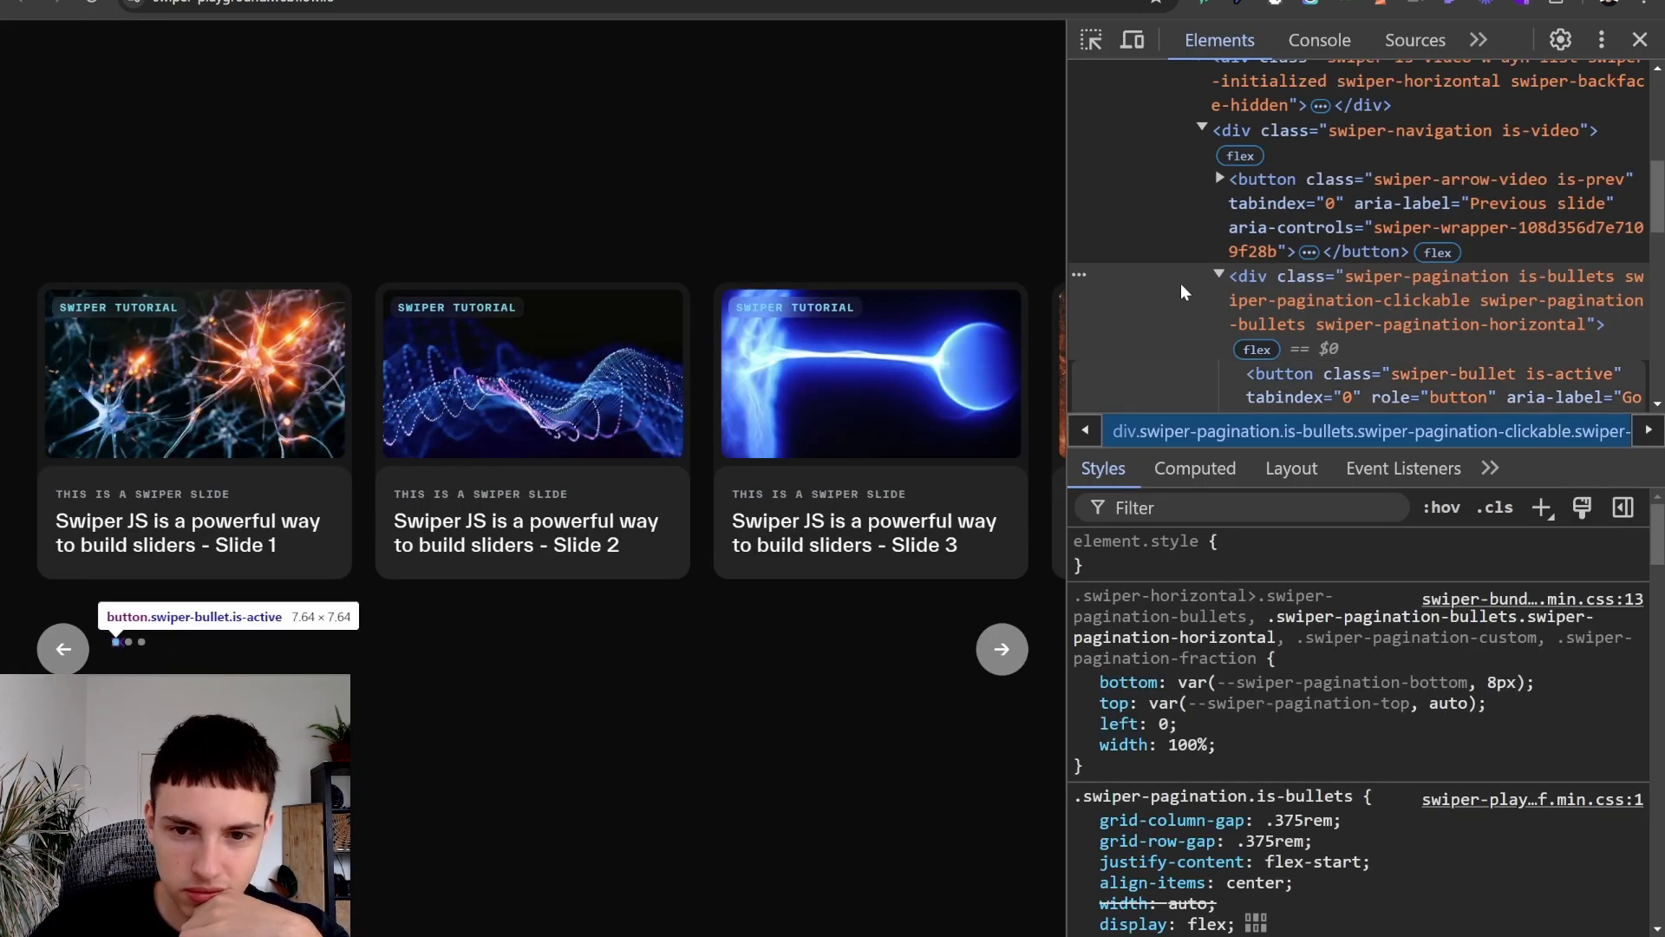
click(1091, 39)
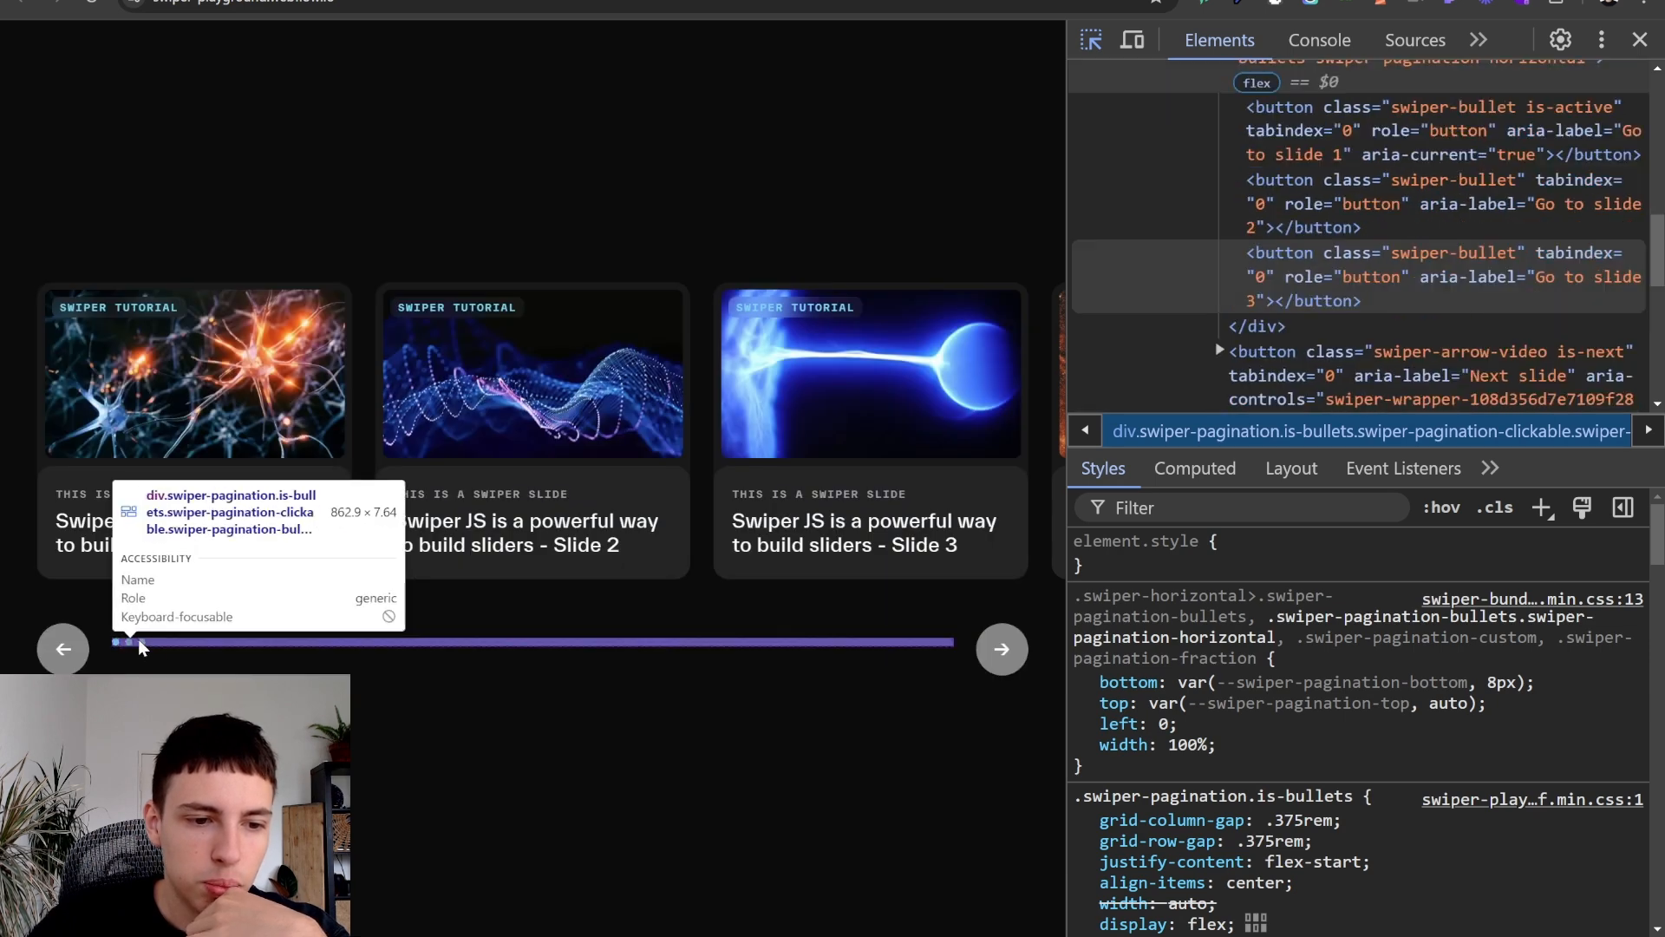
click(122, 643)
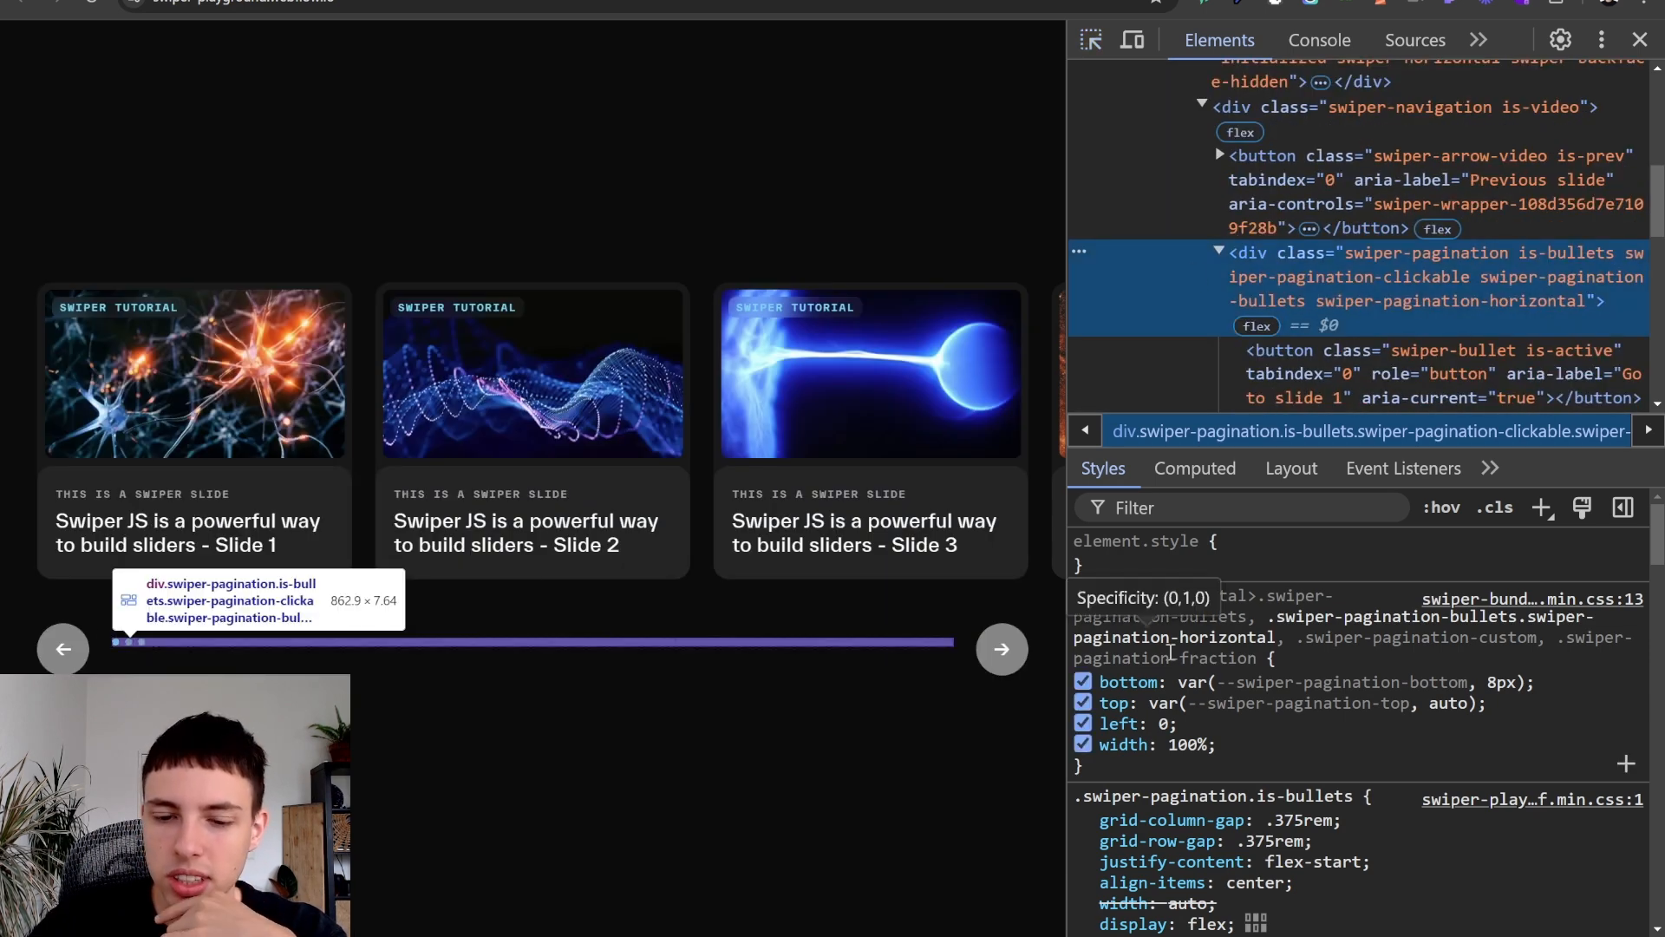
- Test the horizontal pagination rule by disabling its width: 100%, bottom and top declarations
click(1083, 744)
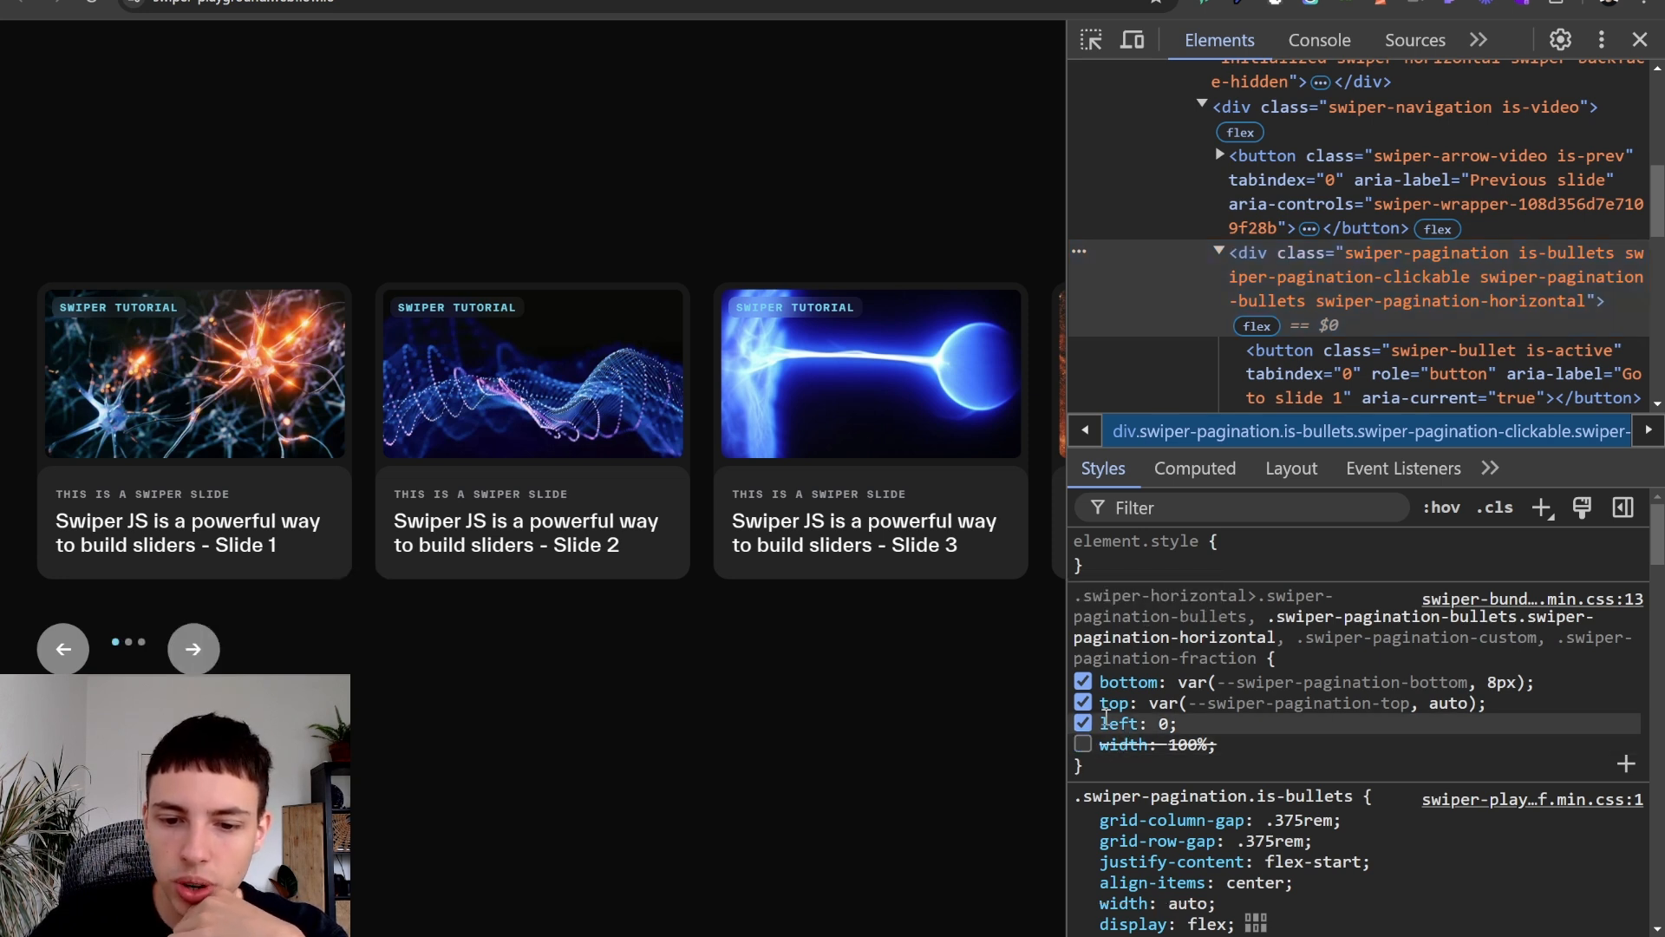
click(1084, 683)
scroll(1089, 689, down, 1)
scroll(1091, 689, up, 1)
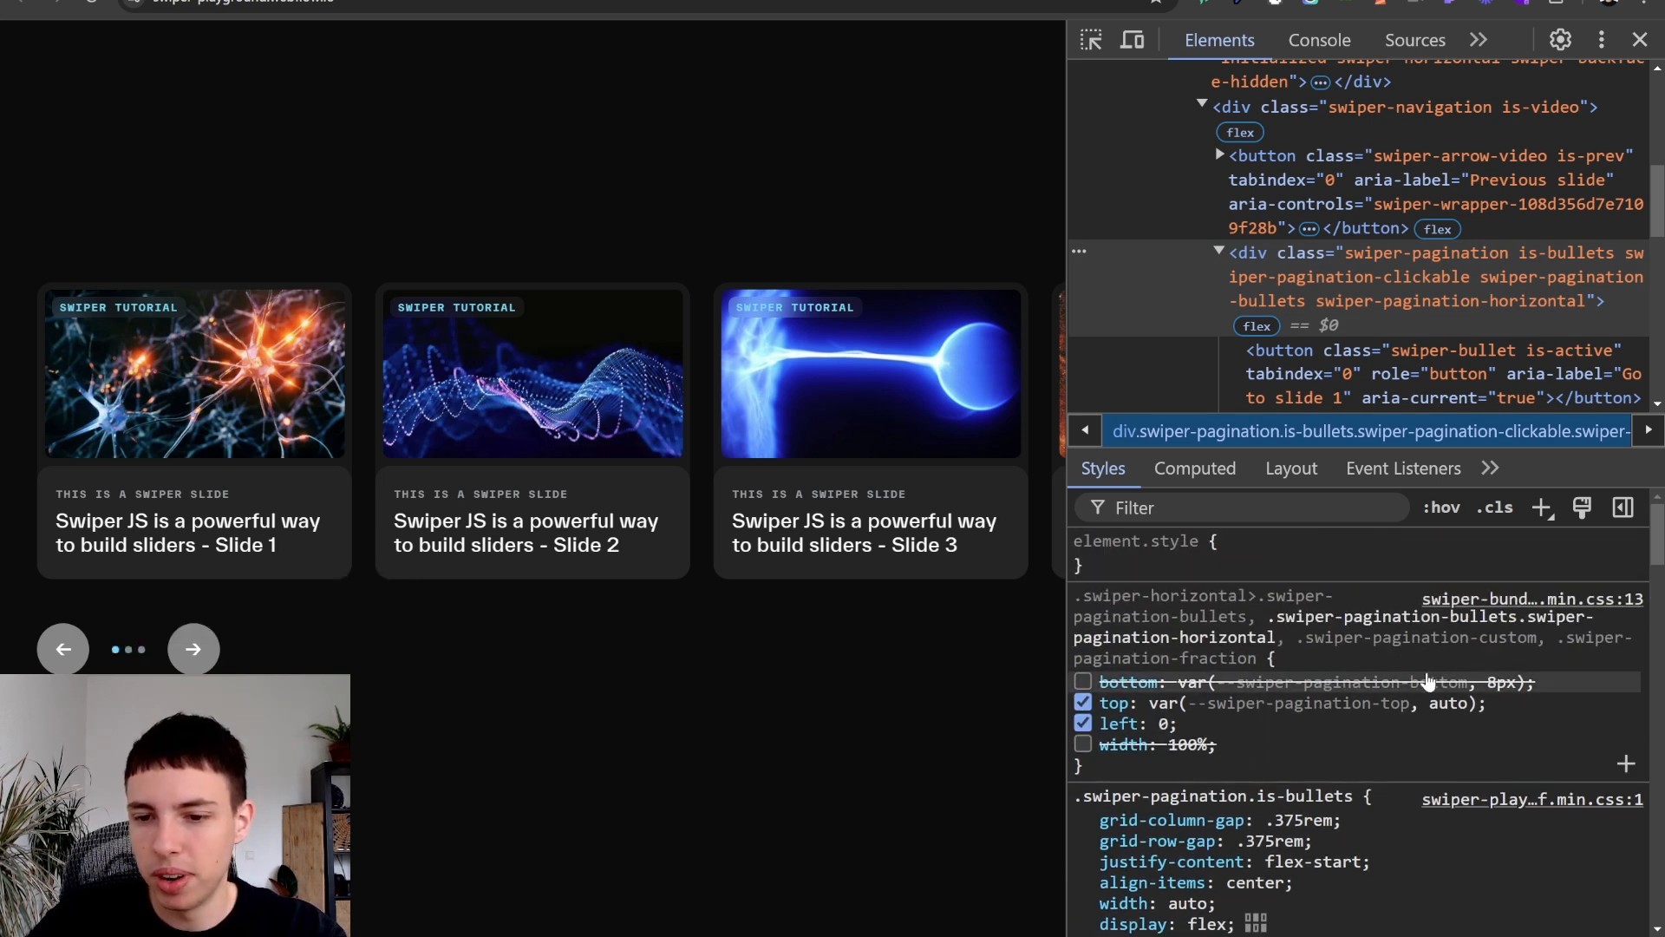
click(1083, 703)
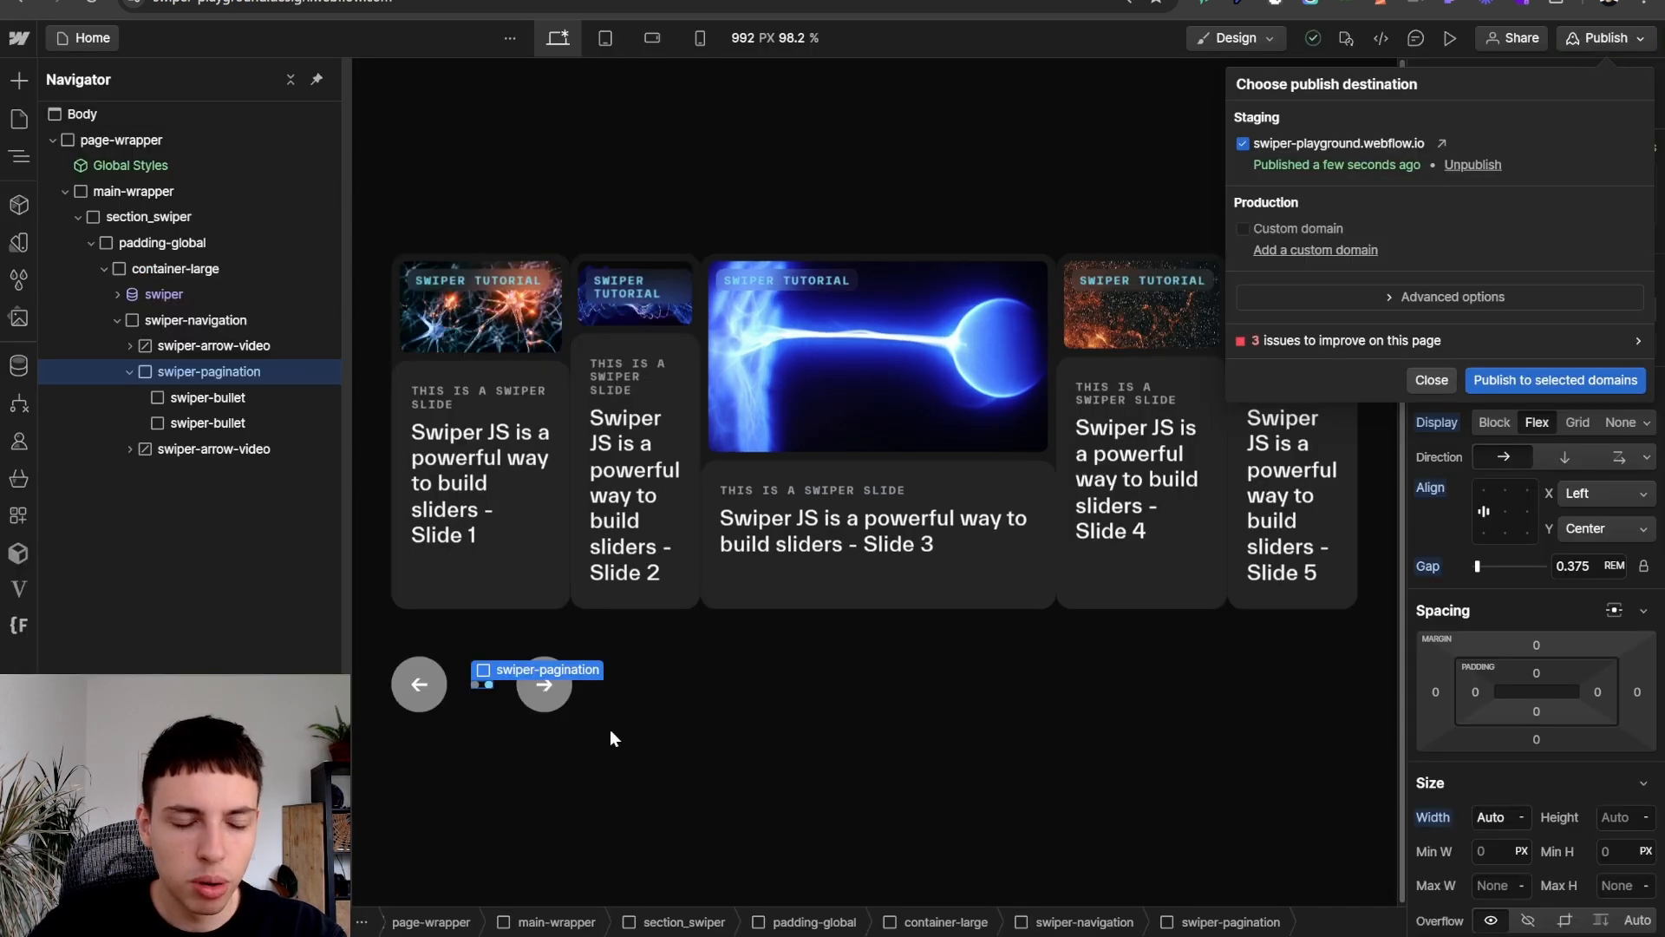
- In the Webflow Designer, add the custom property bottom: auto !important to the swiper-pagination is-bullets element
click(484, 685)
scroll(1561, 607, down, 6)
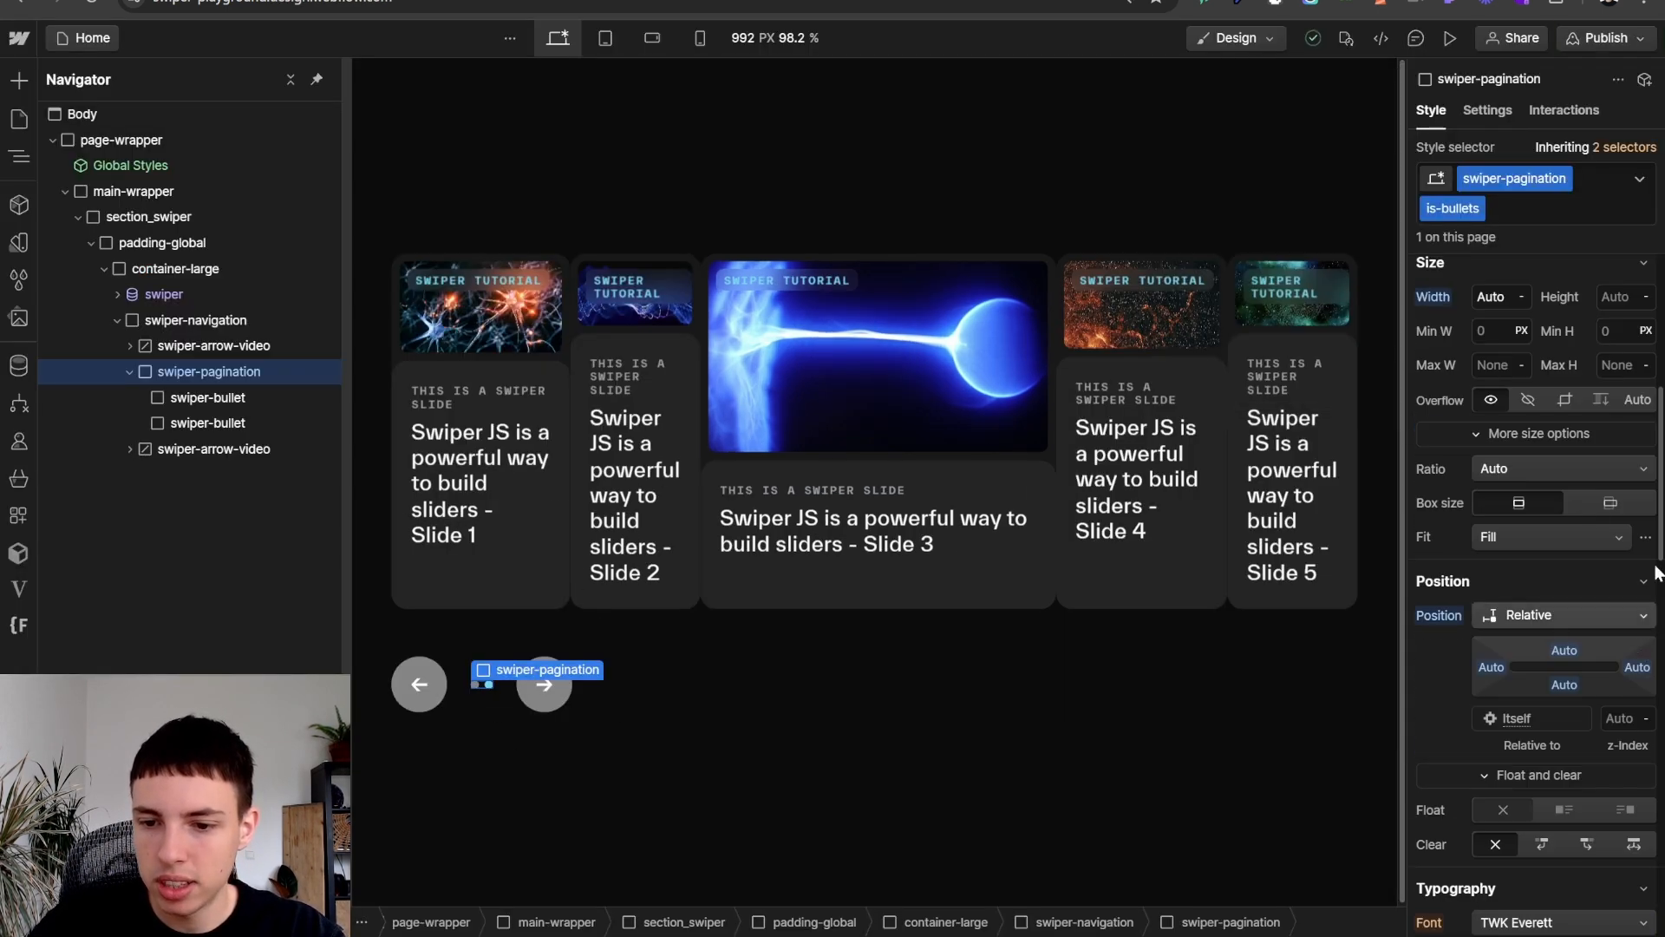
scroll(1574, 677, down, 10)
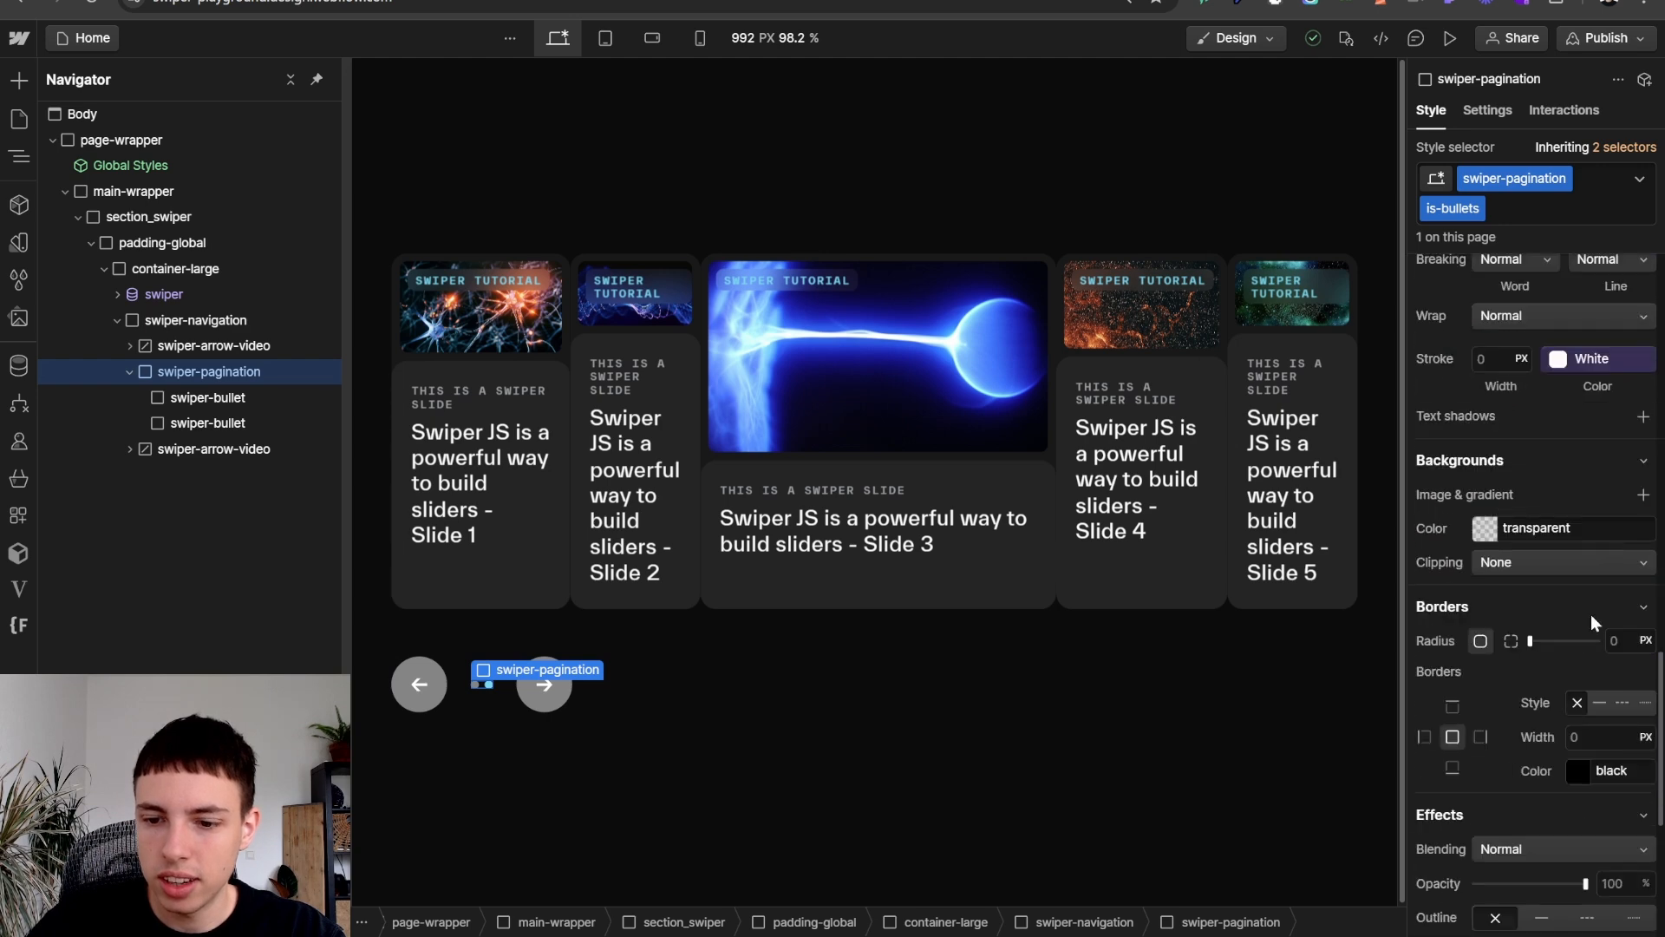
scroll(1543, 680, up, 5)
scroll(1482, 737, down, 6)
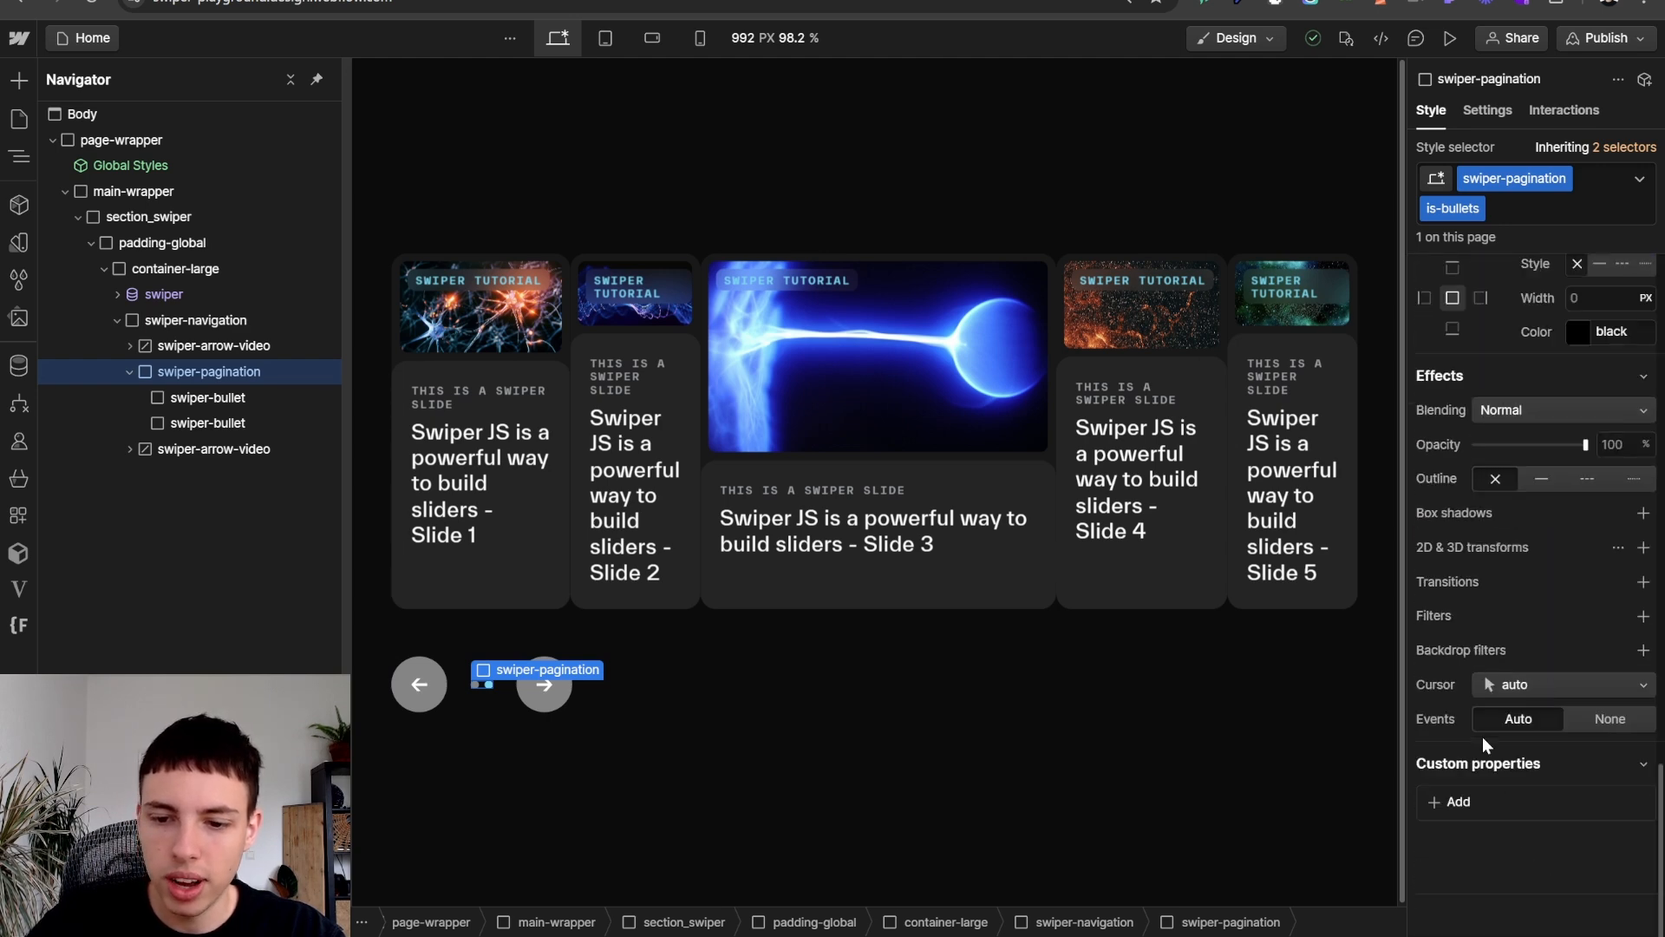
click(1452, 801)
text(bottom)
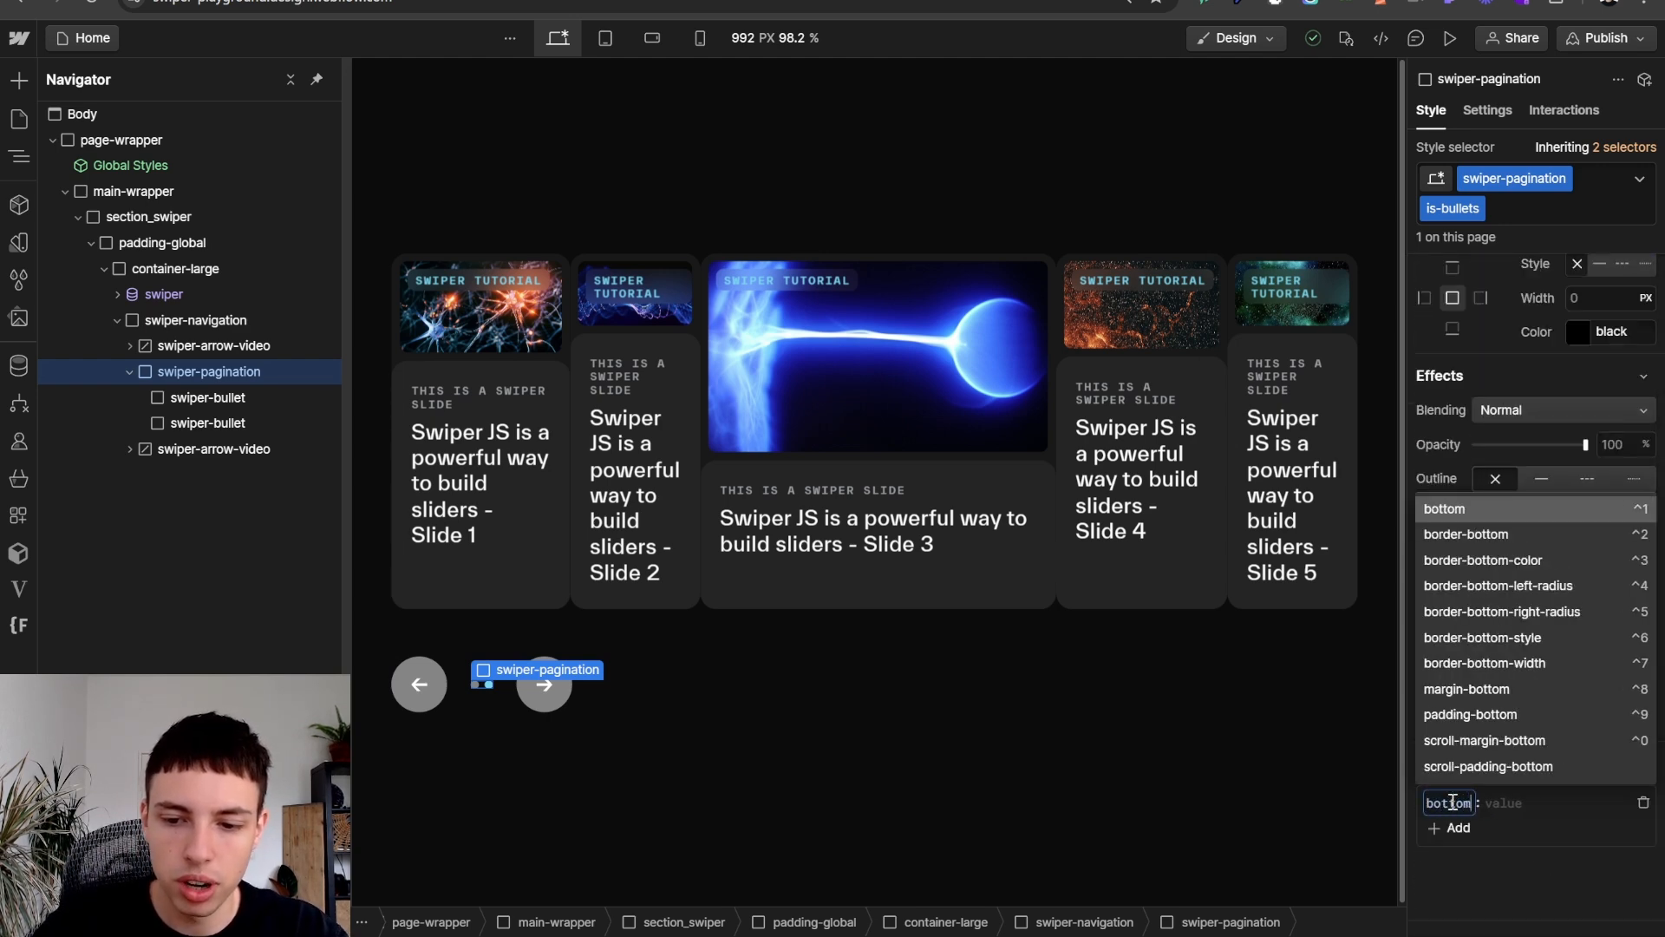
key(Return)
text(auto !im)
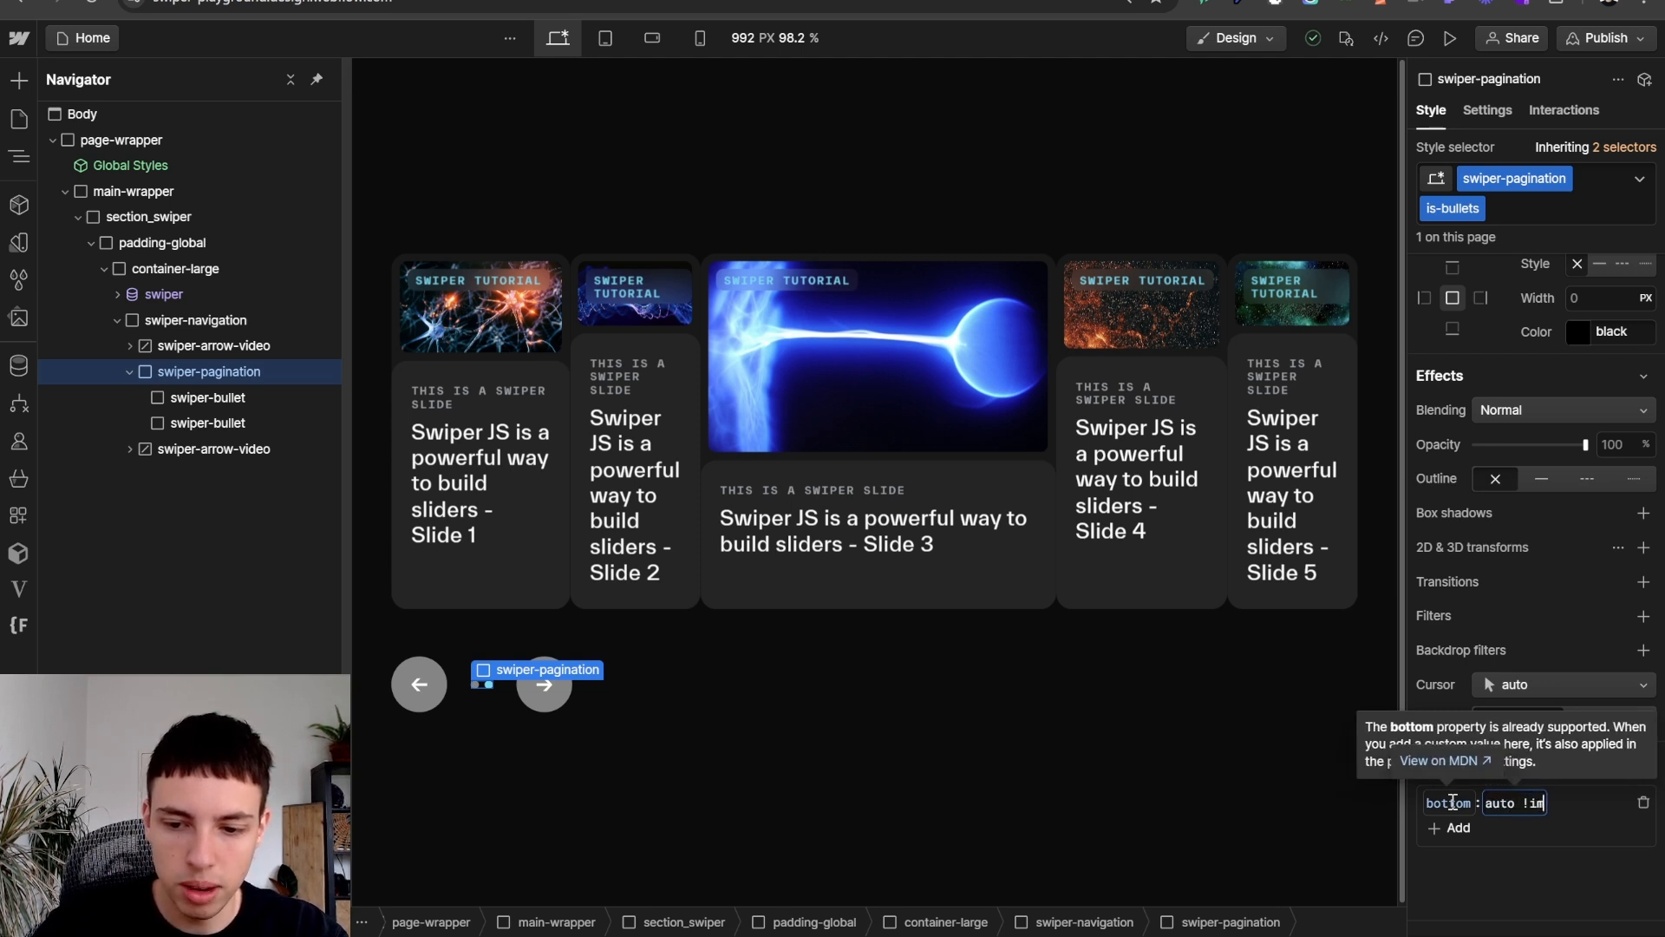
text(portant)
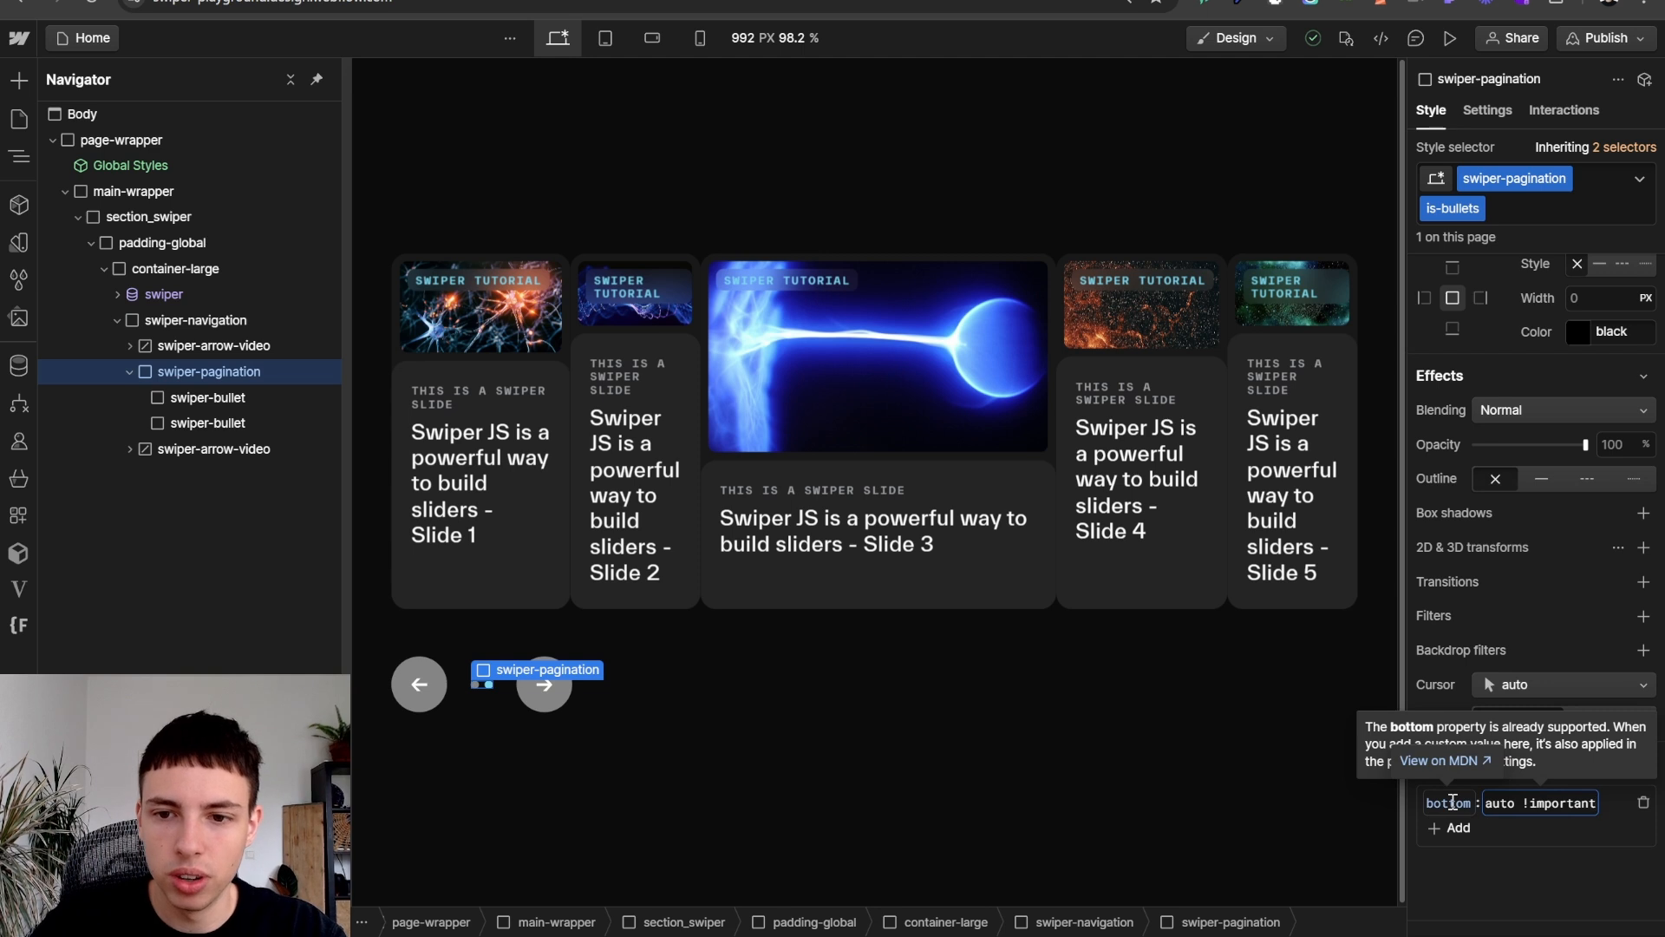
key(Return)
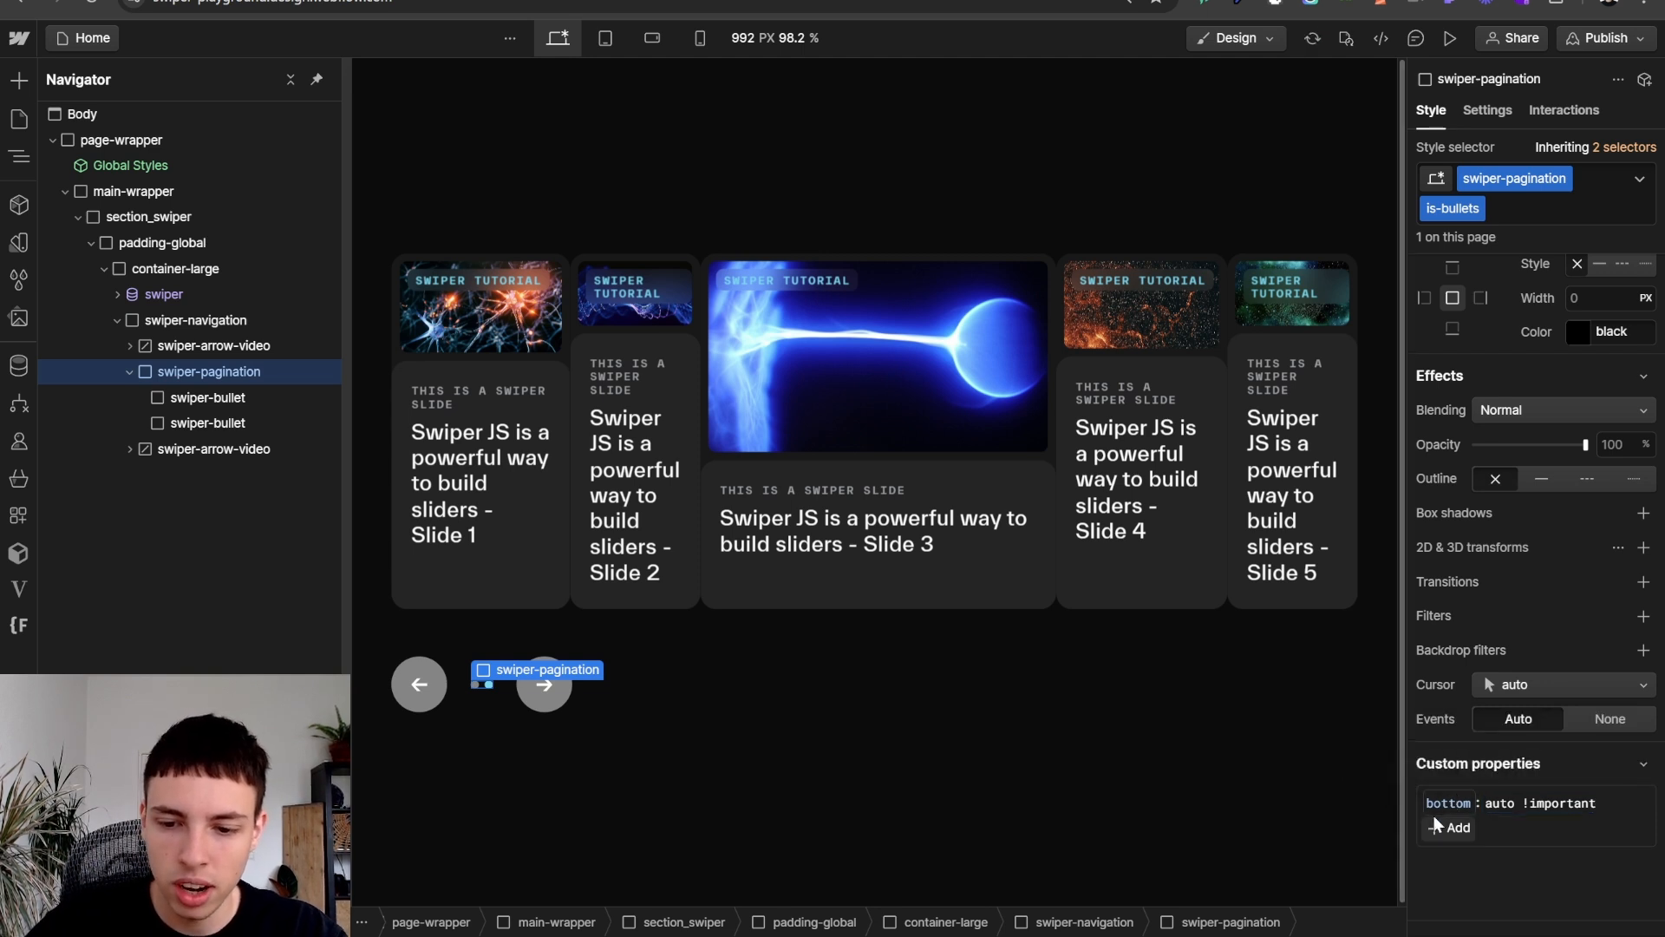
- Add the custom property top: auto !important to the swiper-pagination is-bullets element
click(1447, 829)
text(top:)
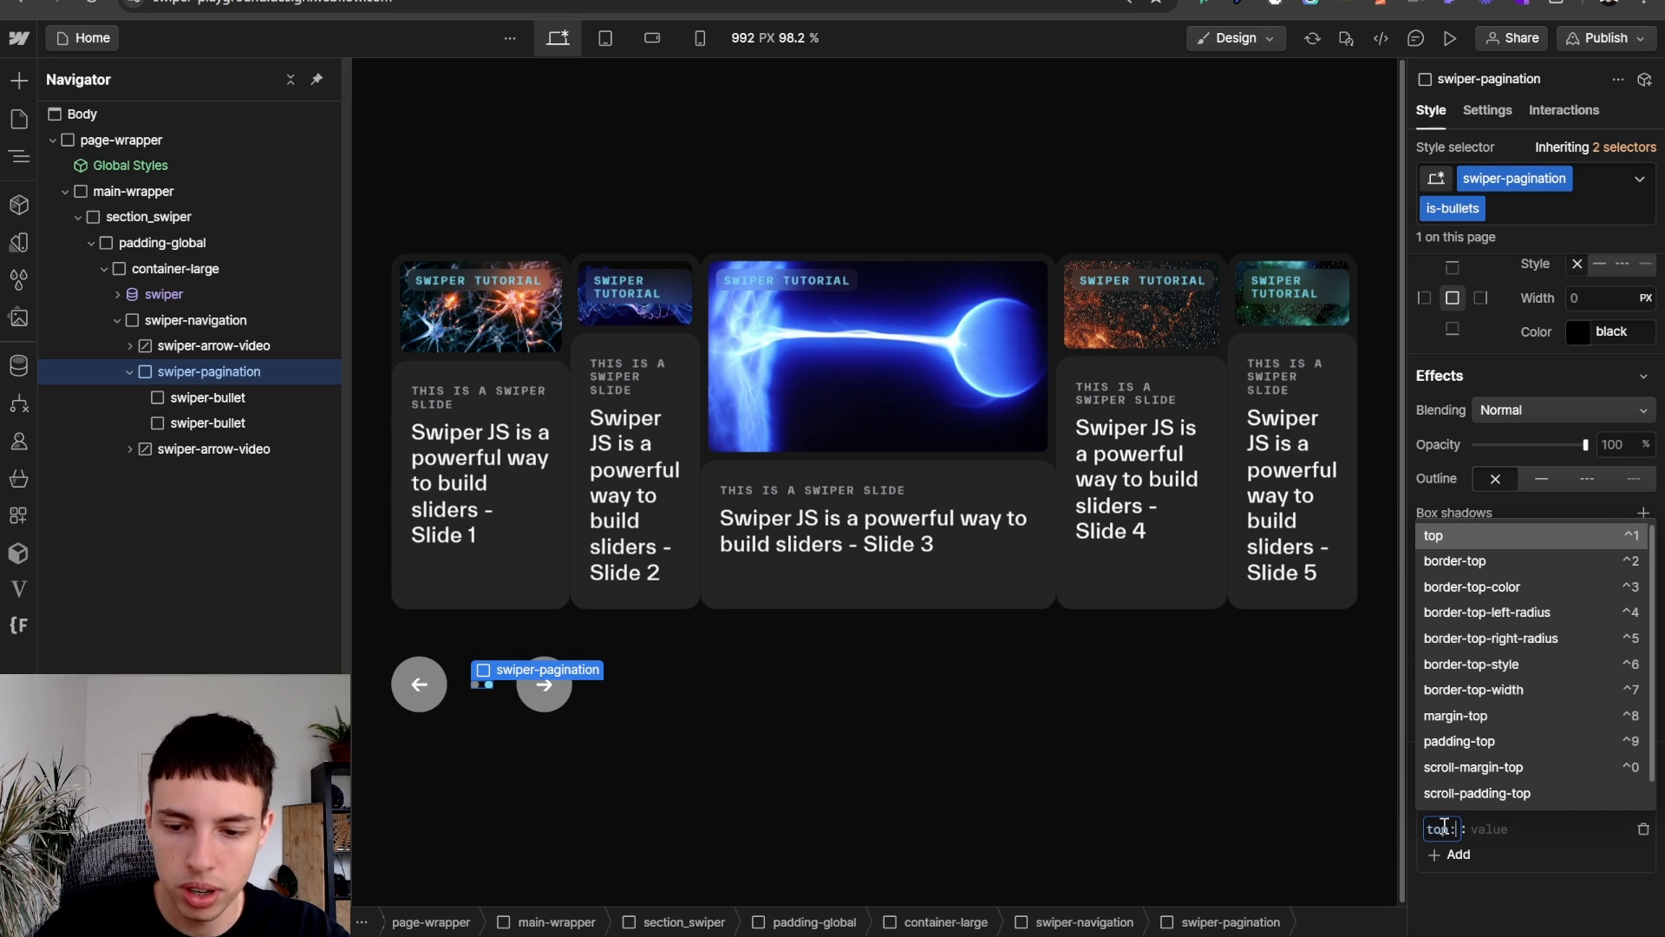
key(Return)
text(auto !important)
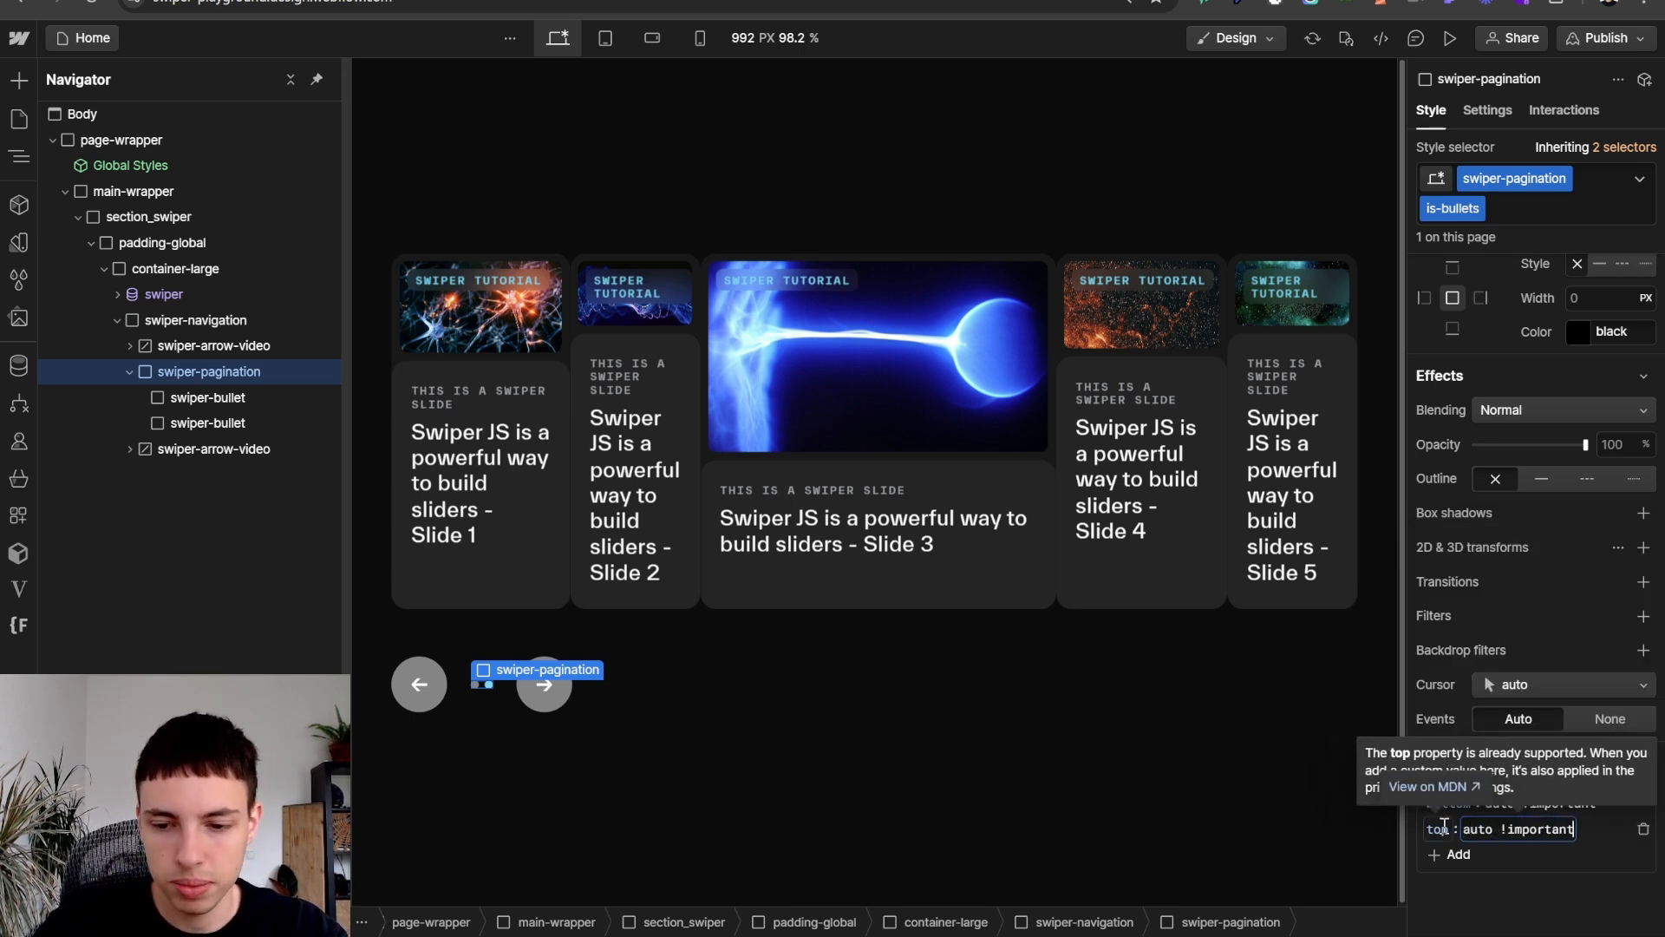
key(Return)
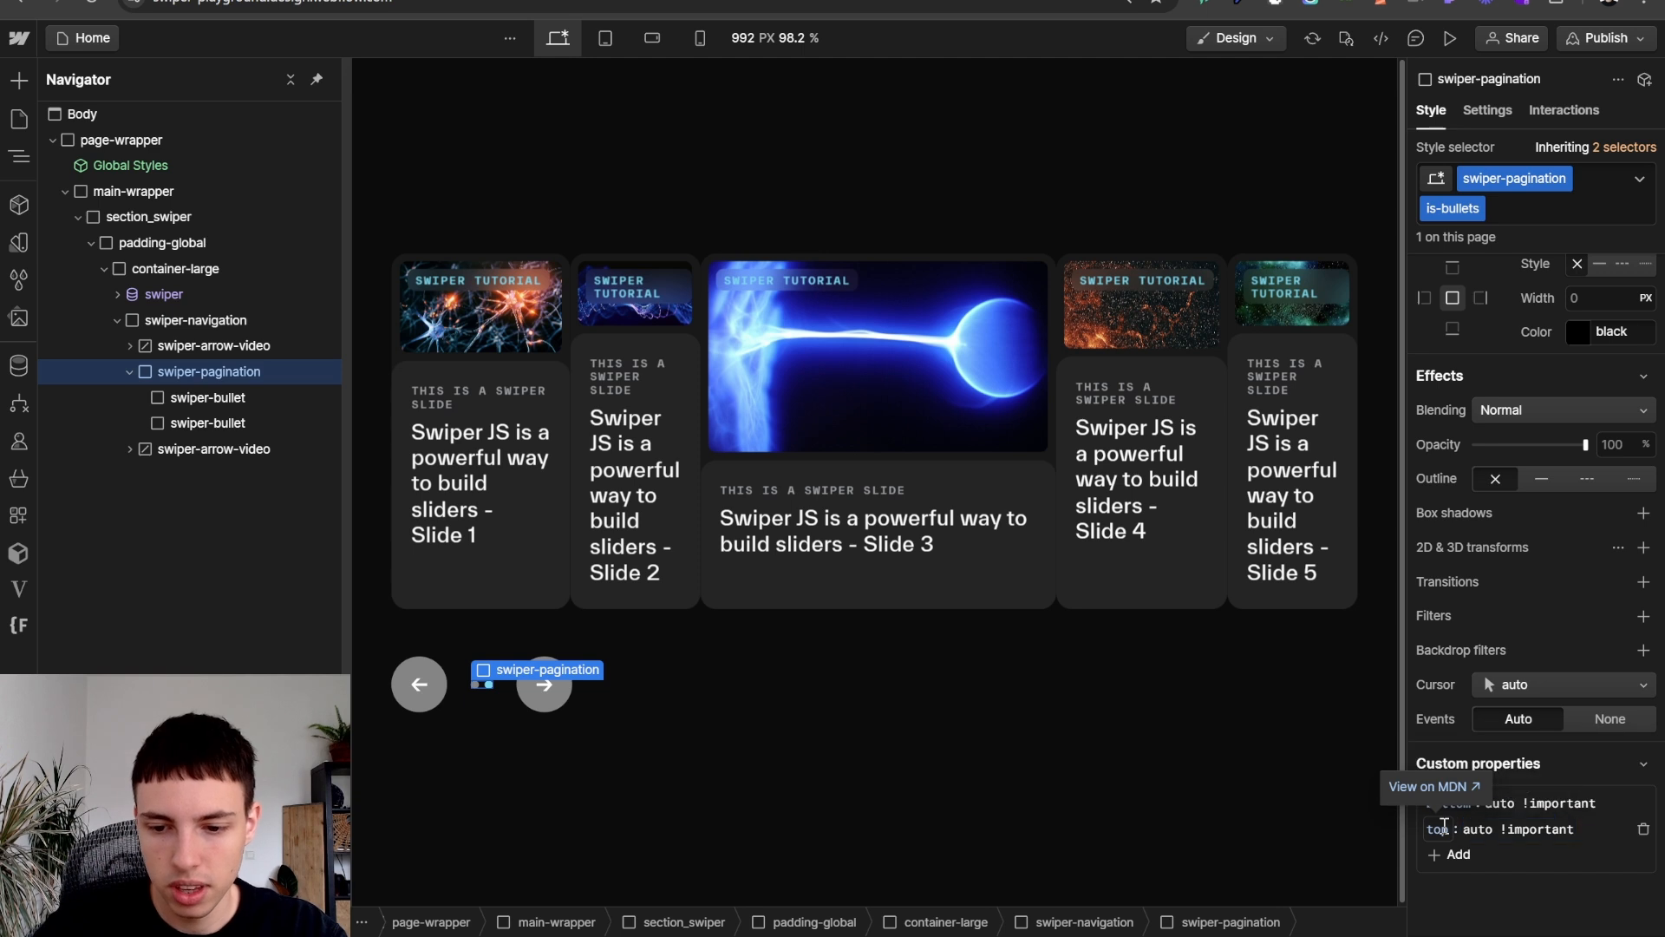
- Add the custom property width: auto !important to the same element and publish the site to the swiper-playground.webflow.io staging domain
click(1455, 846)
text(width)
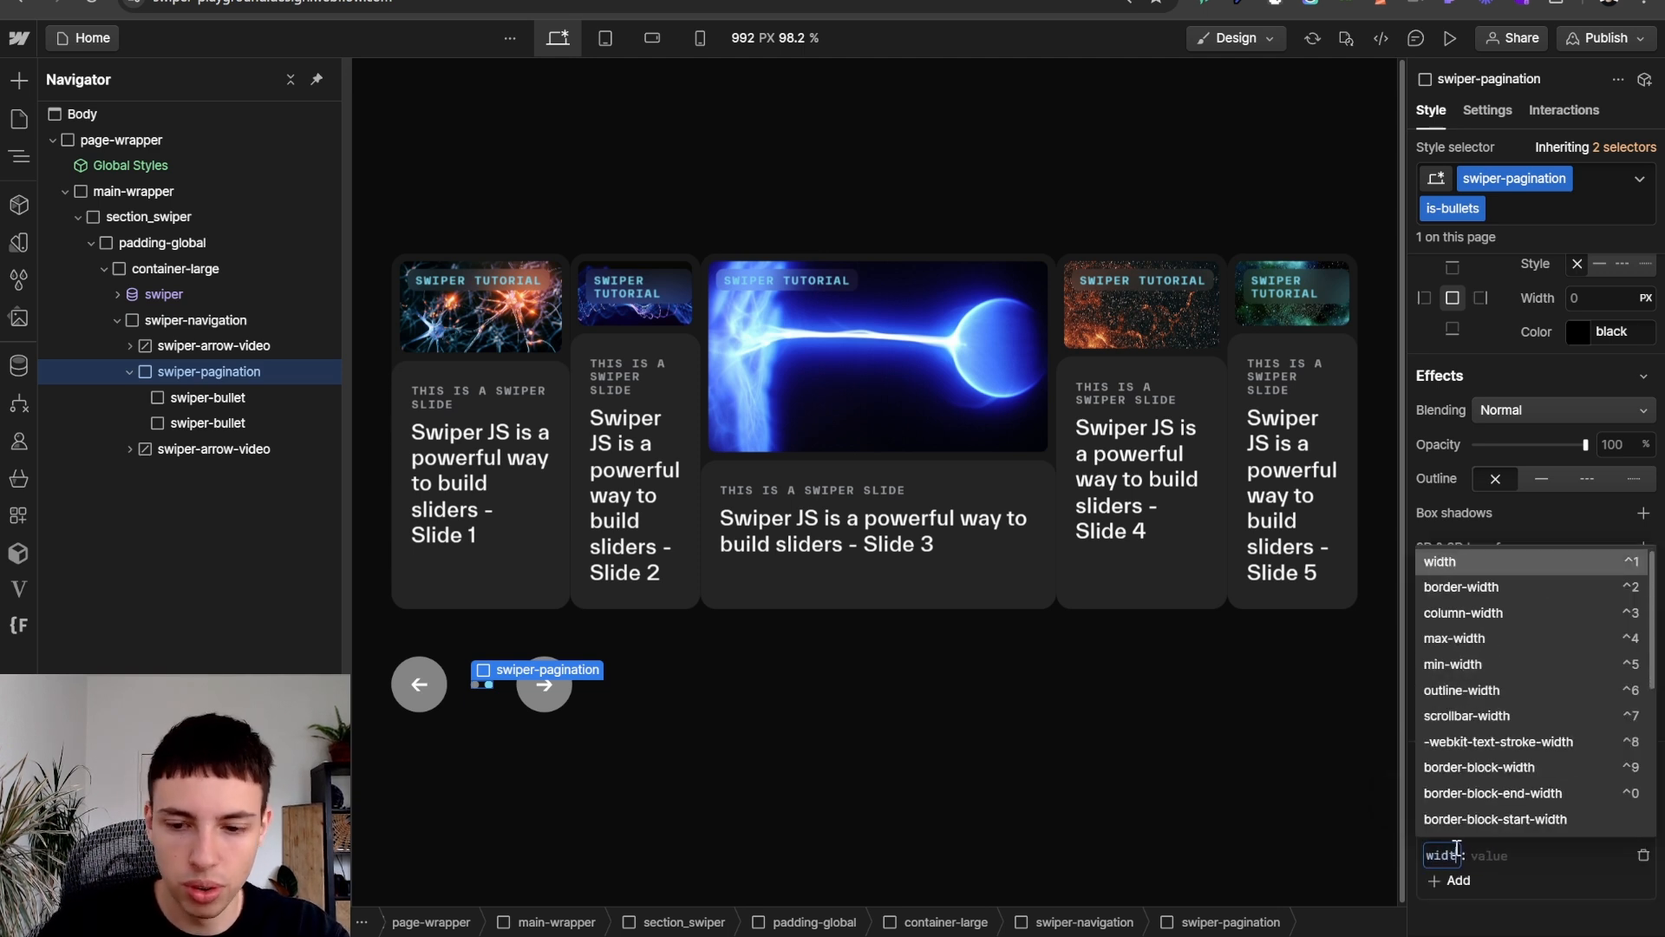
key(Return)
text(auto !i)
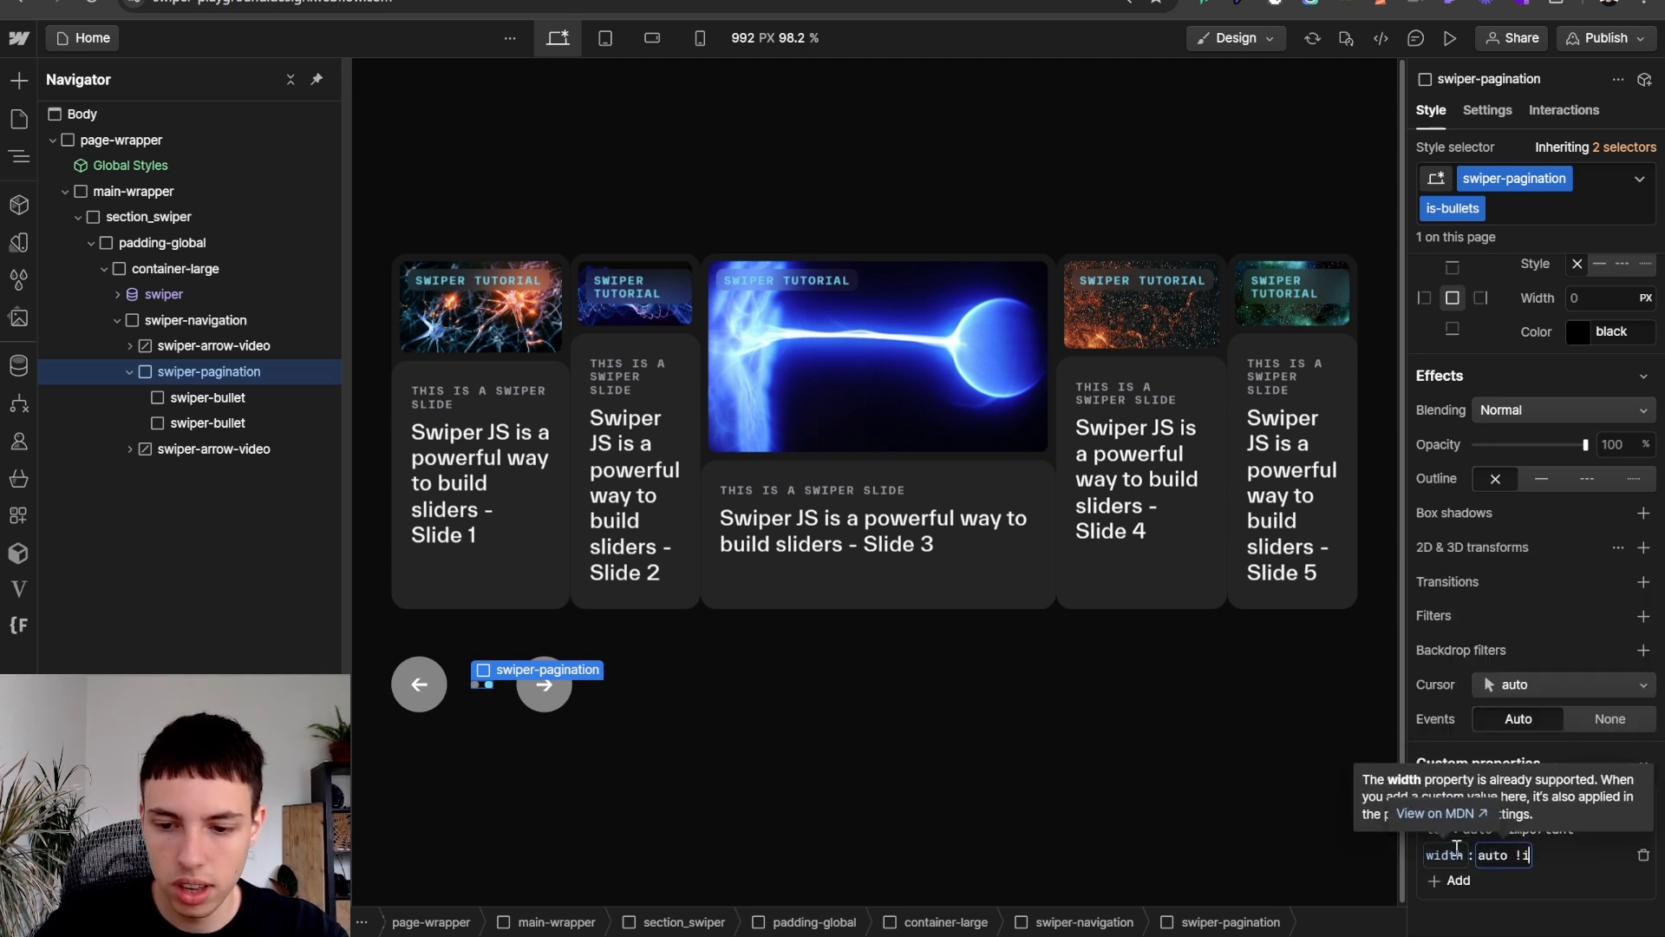
text(mportant)
key(Return)
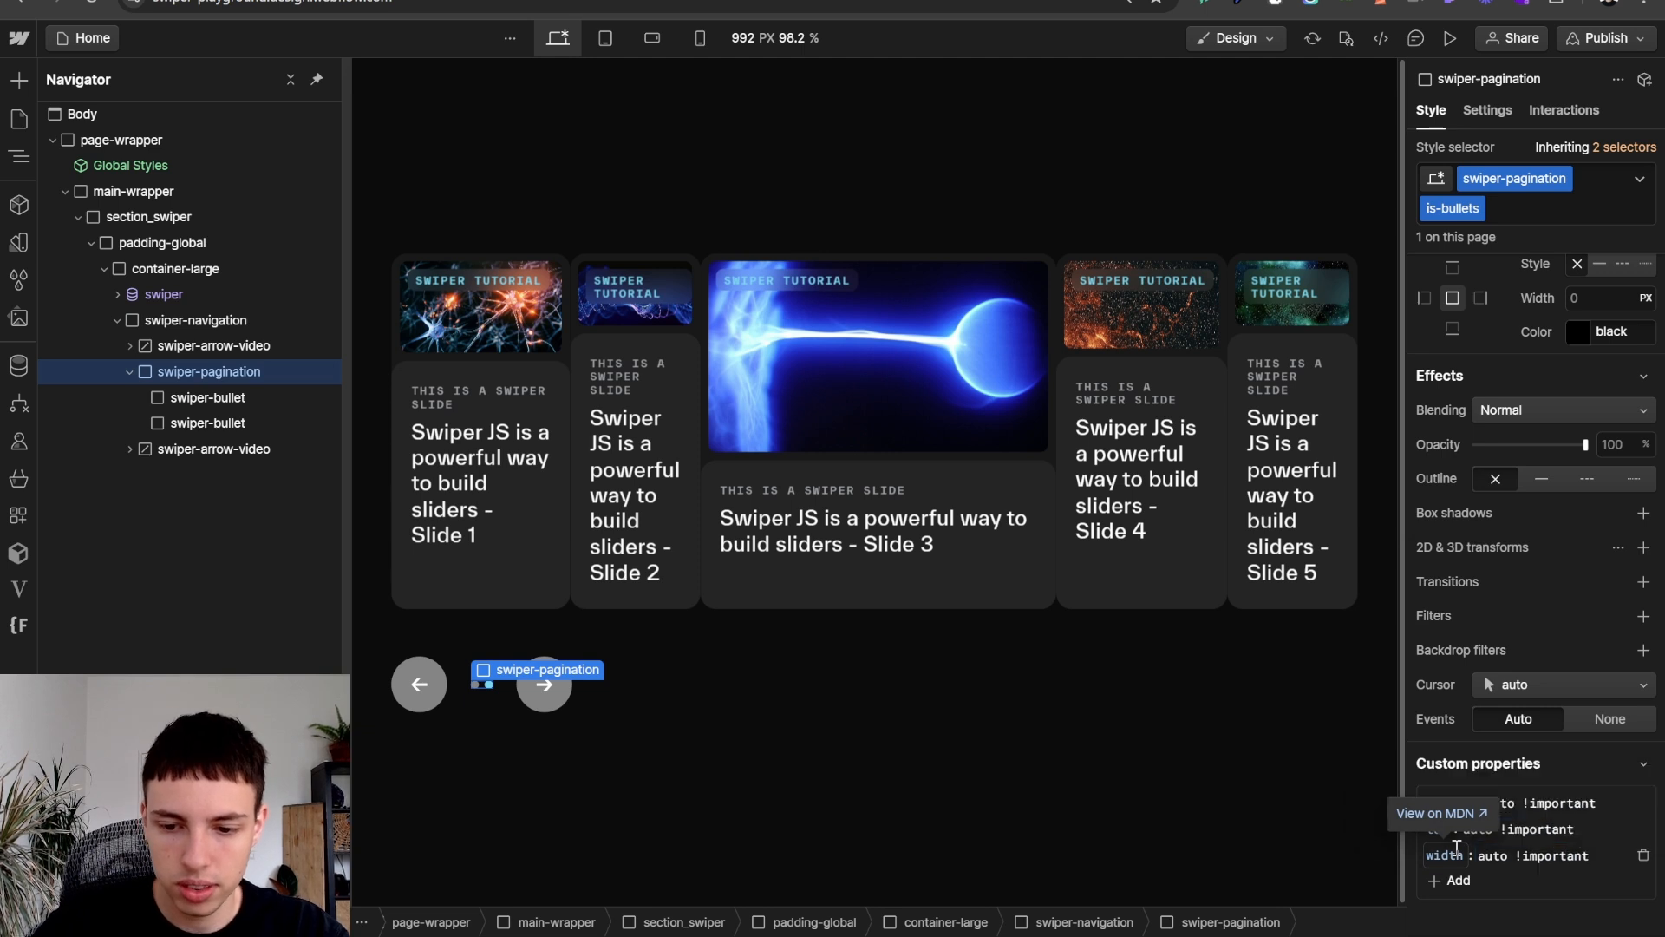
click(1607, 38)
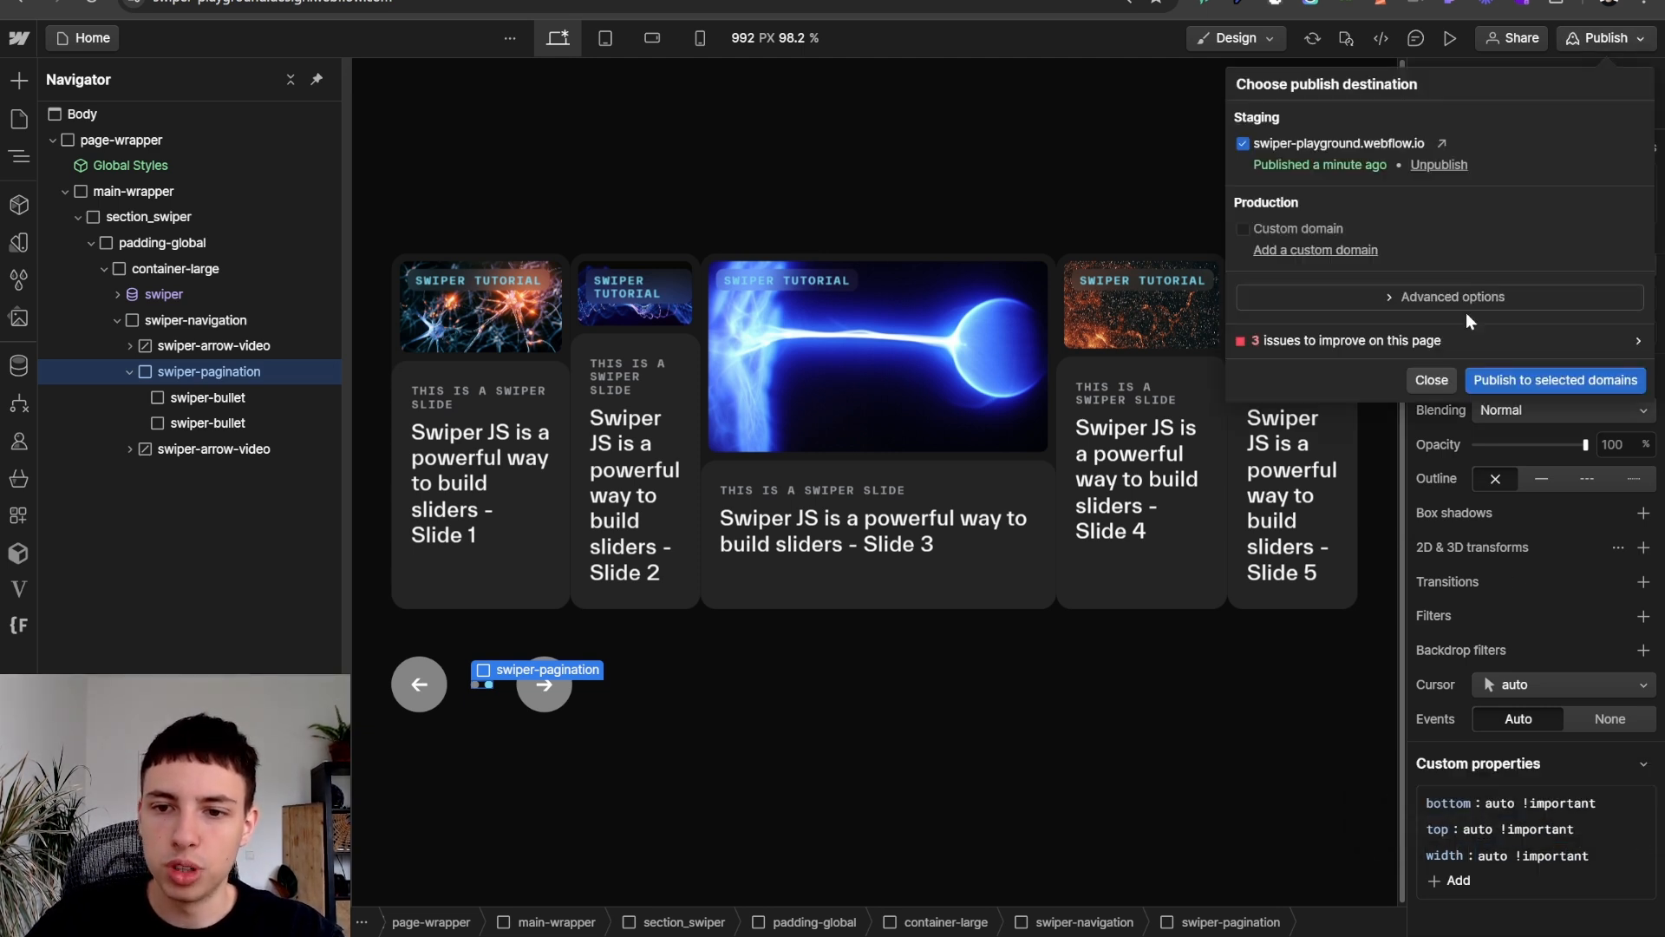
click(1503, 382)
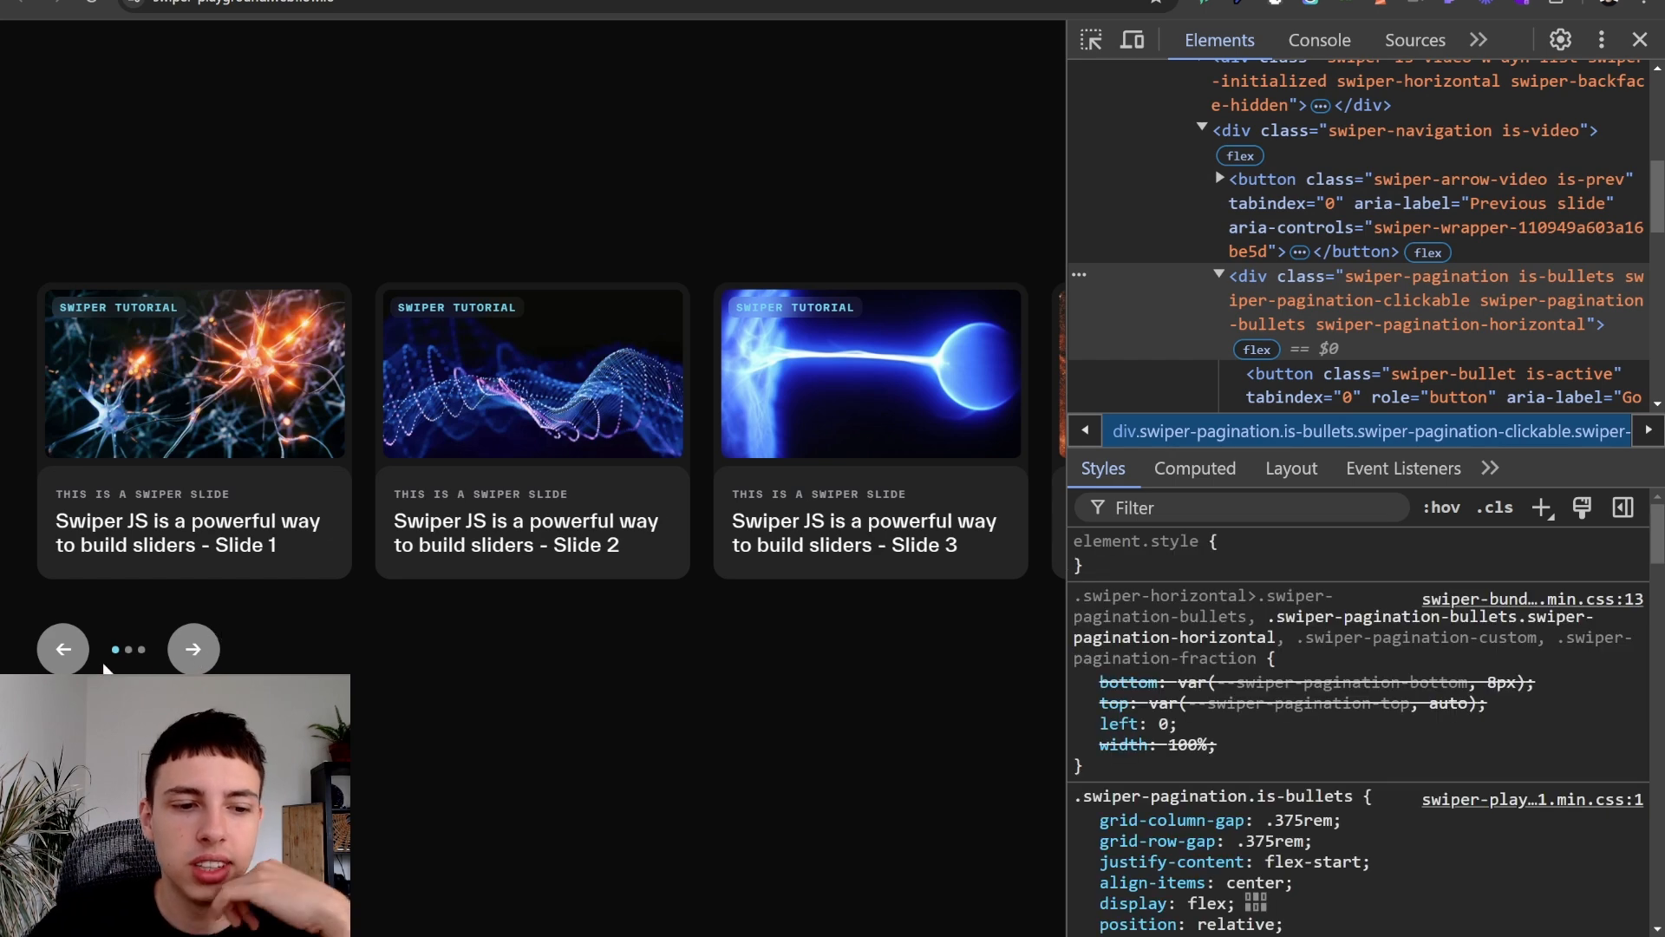
- On the published Swiper page, test the next and previous arrows and the last bullet, including rewinding from the last slide to the first
click(194, 650)
click(193, 650)
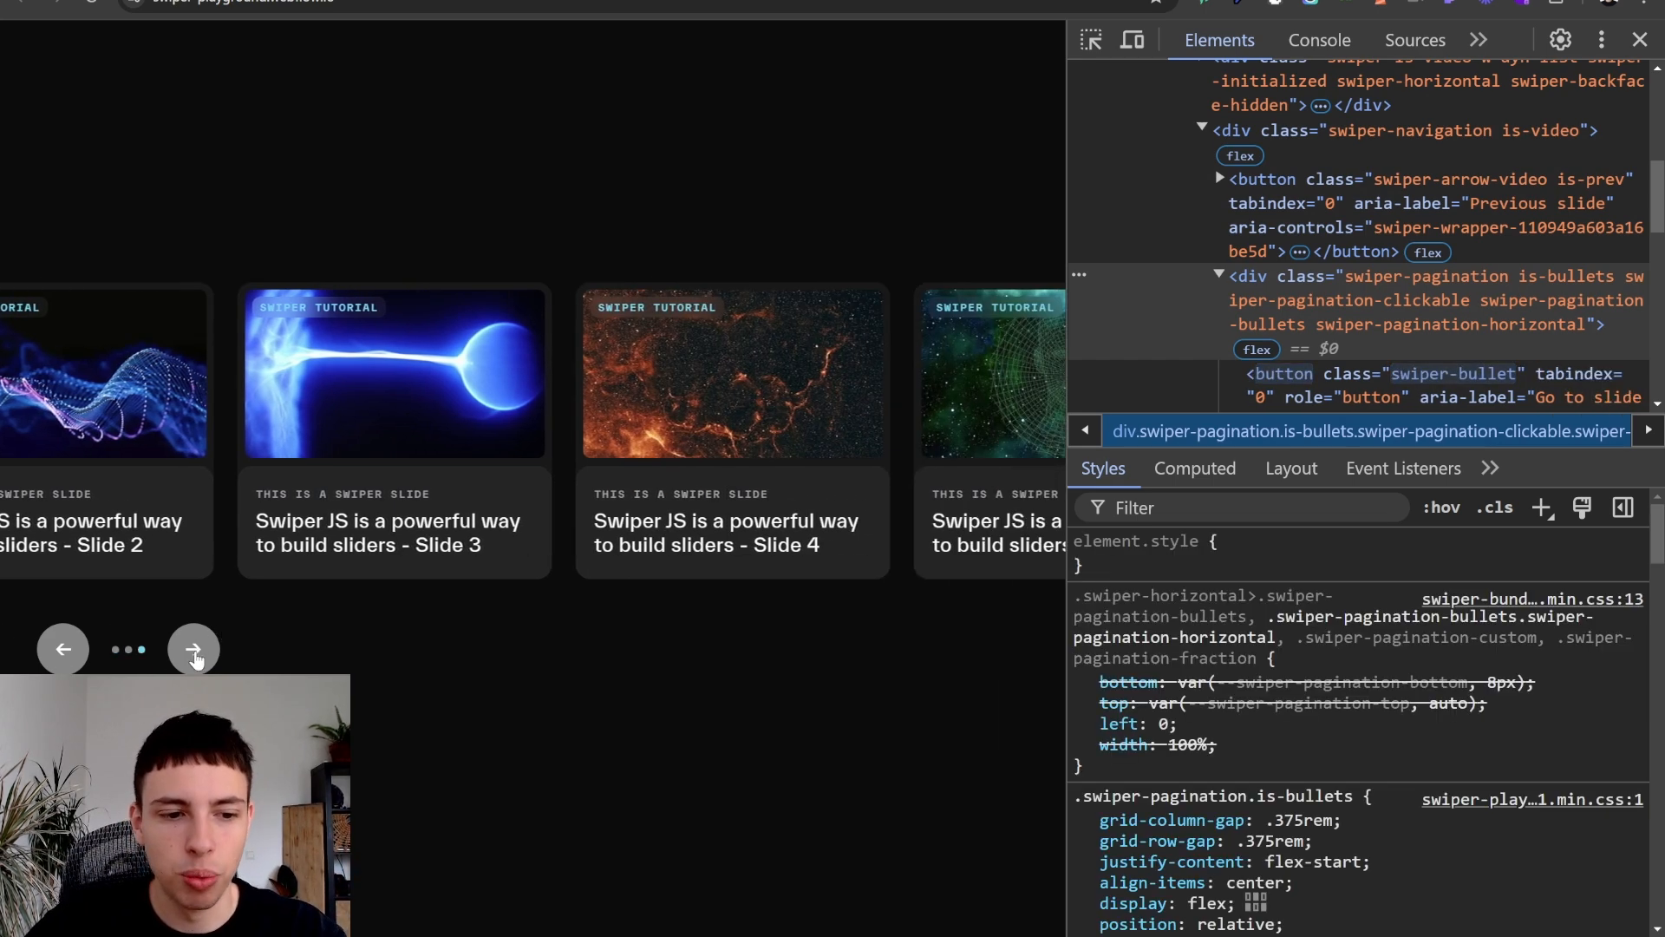
click(62, 650)
click(63, 650)
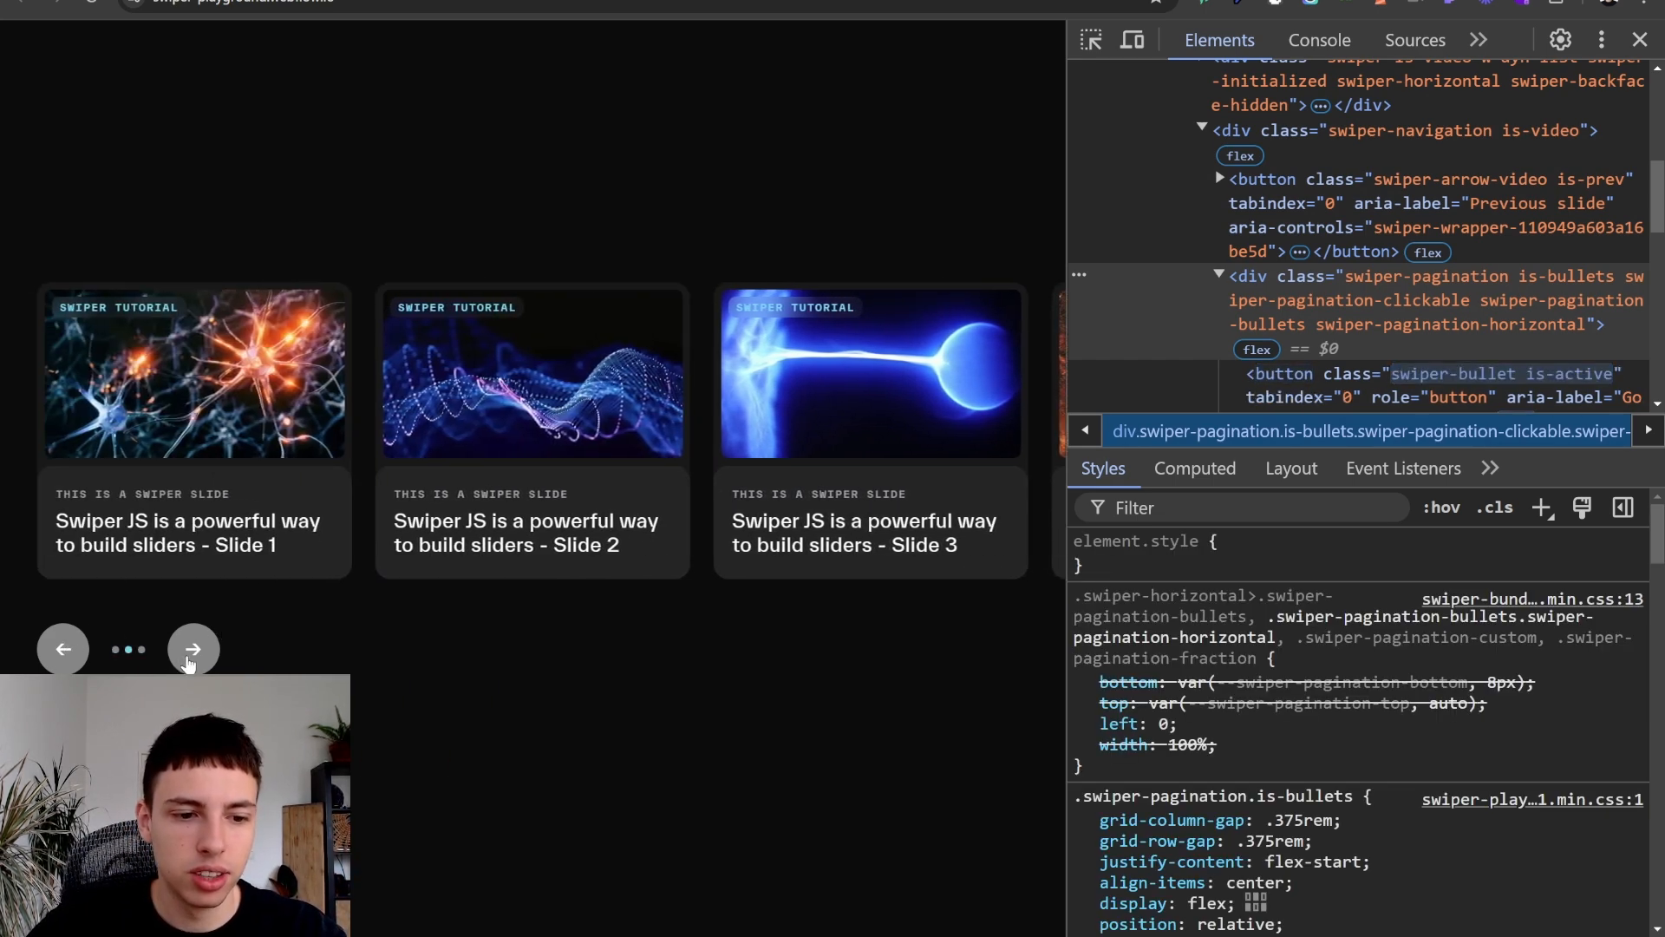
click(193, 649)
click(194, 649)
click(62, 650)
click(63, 649)
click(141, 650)
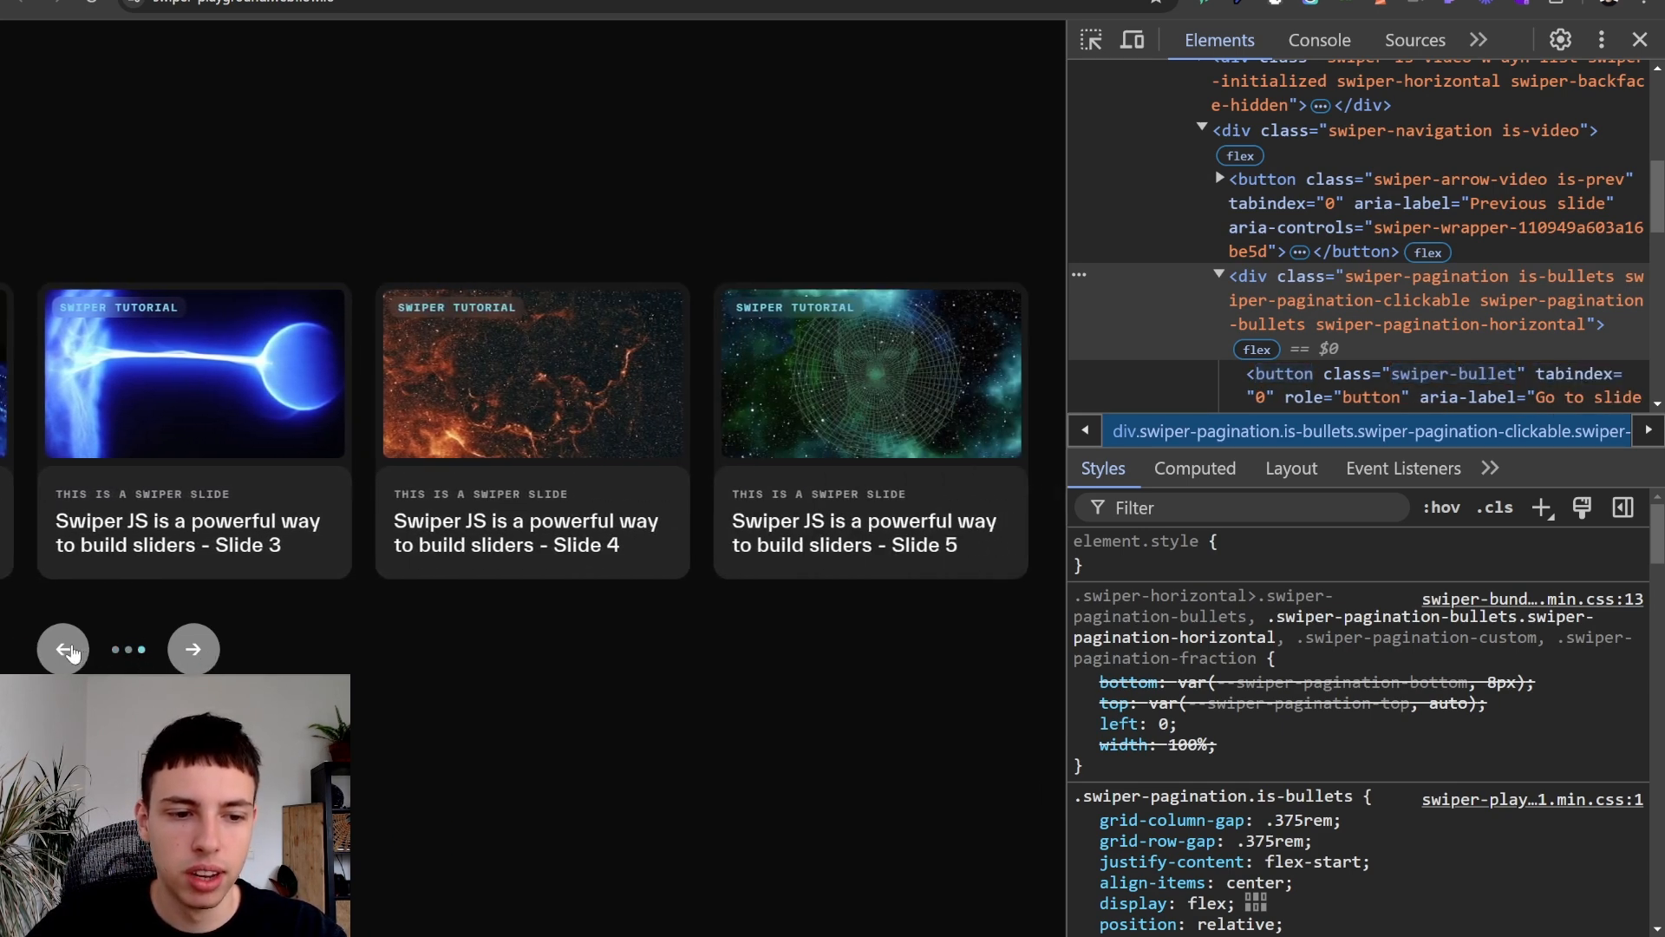
click(63, 649)
click(63, 649)
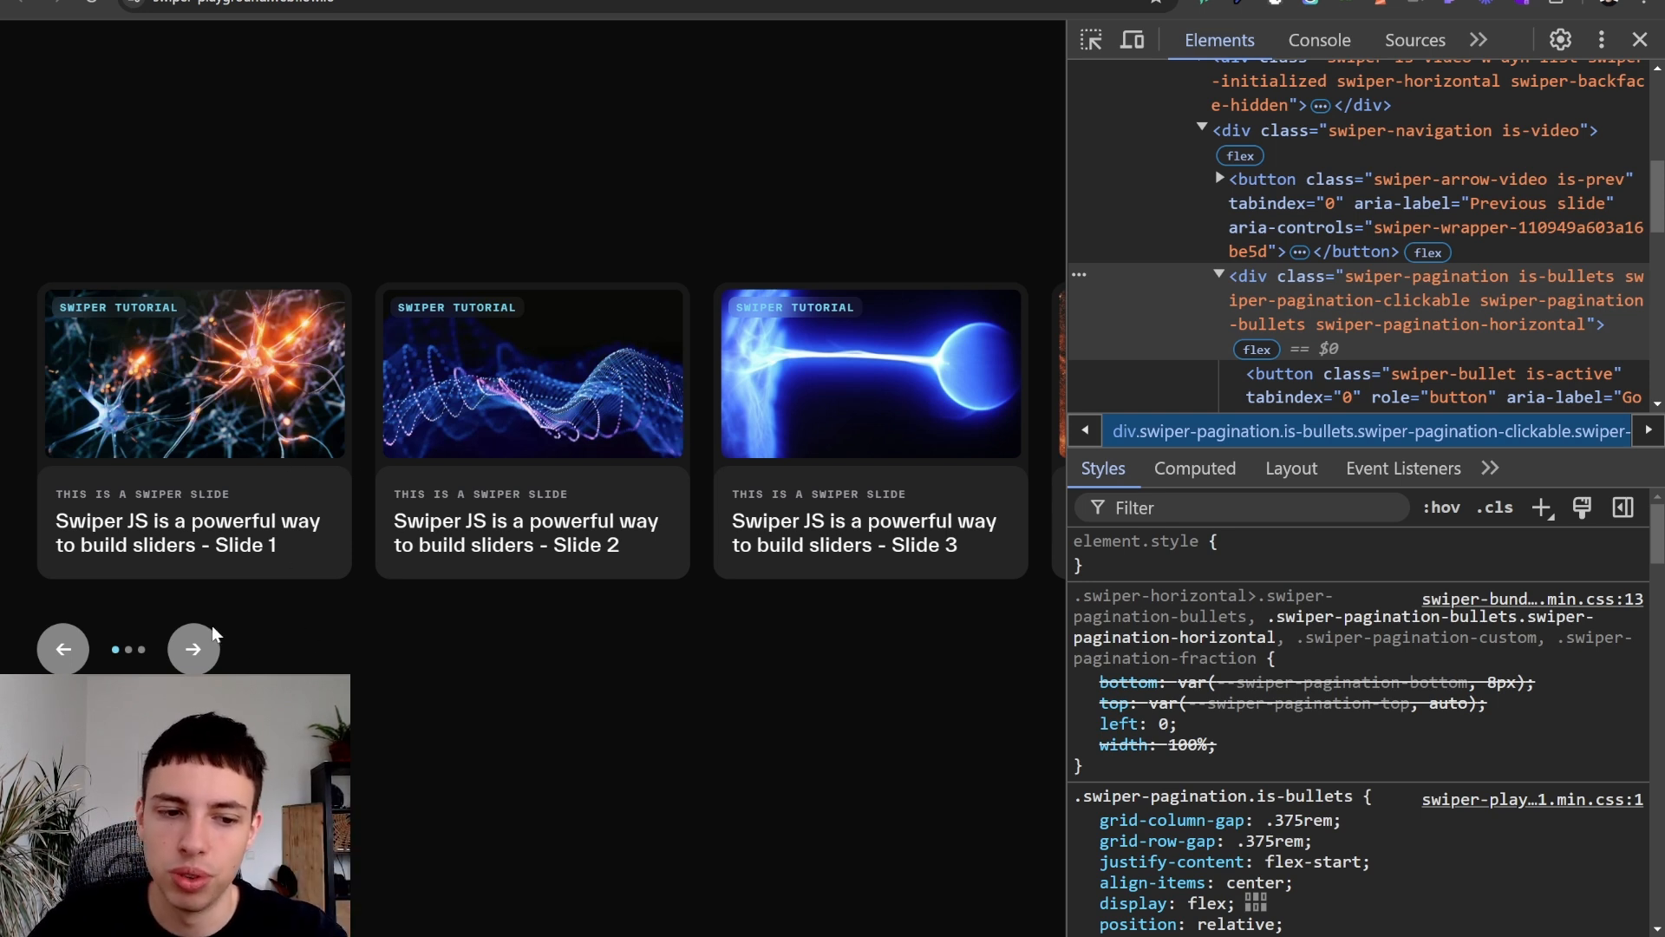
click(196, 653)
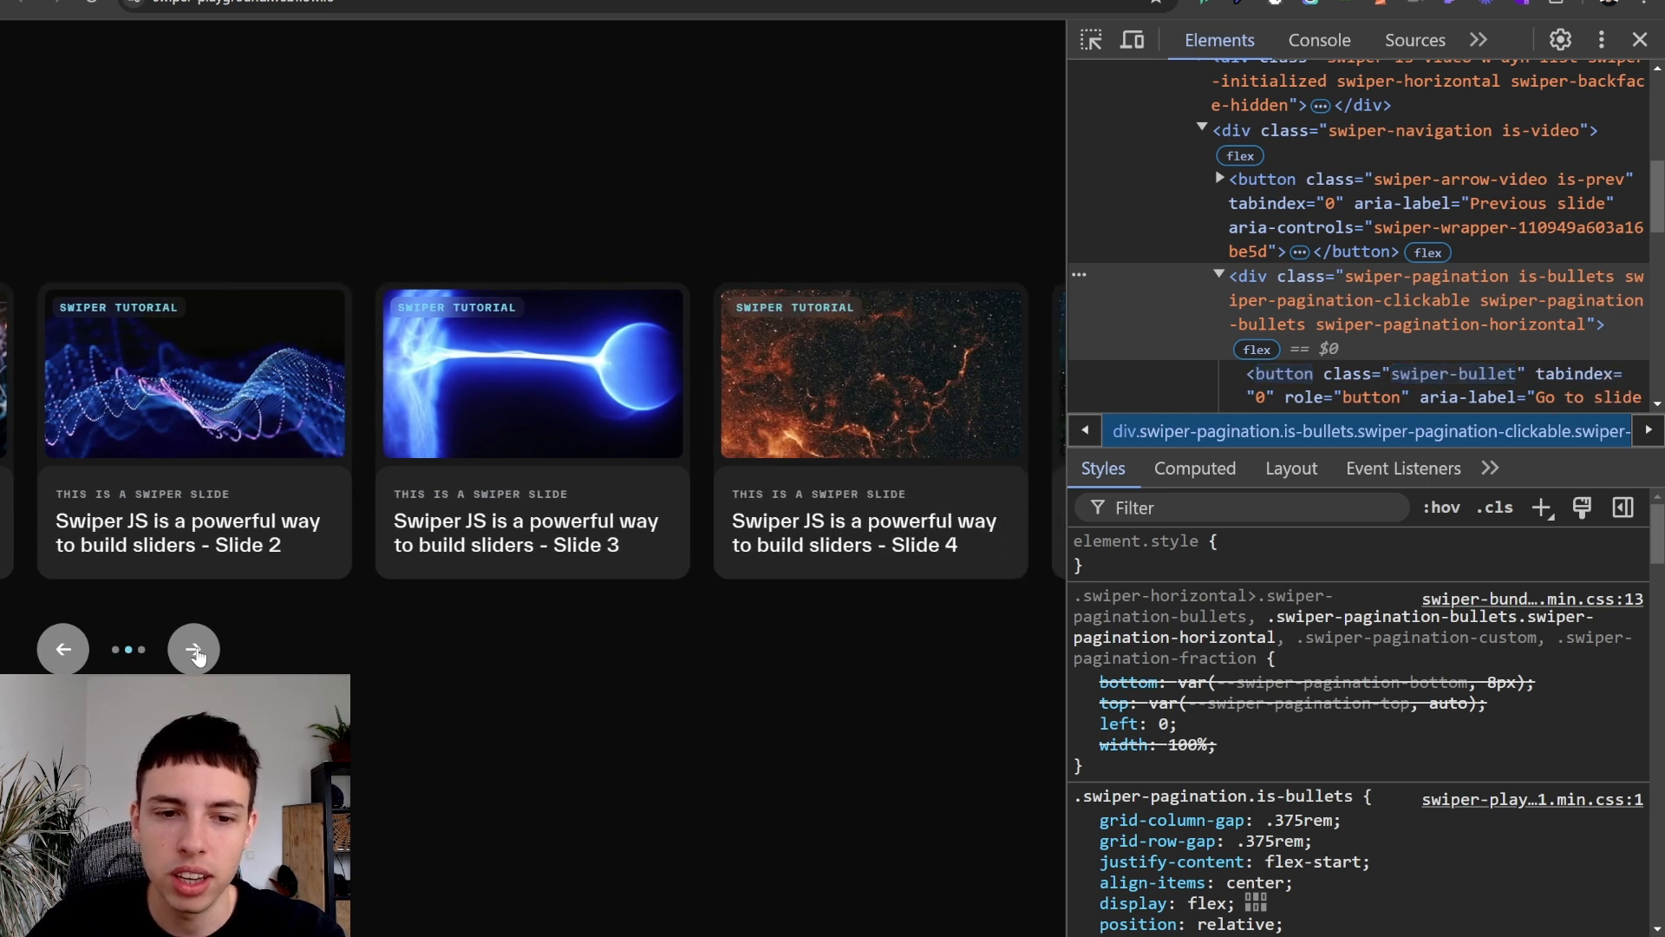
click(196, 655)
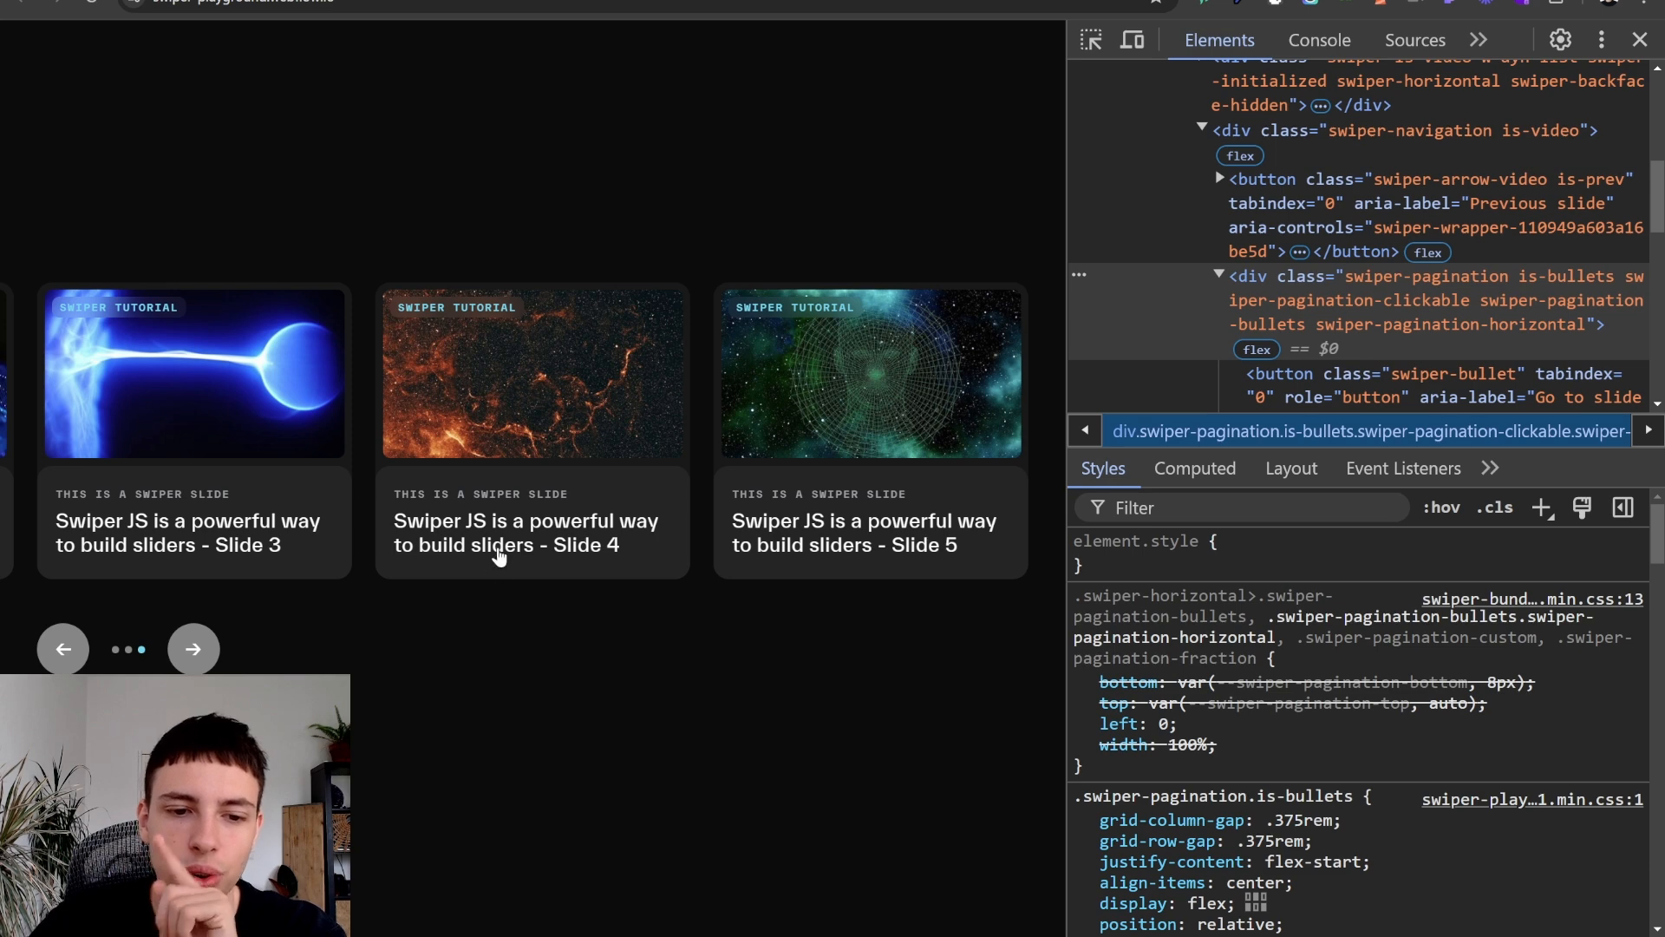
click(216, 660)
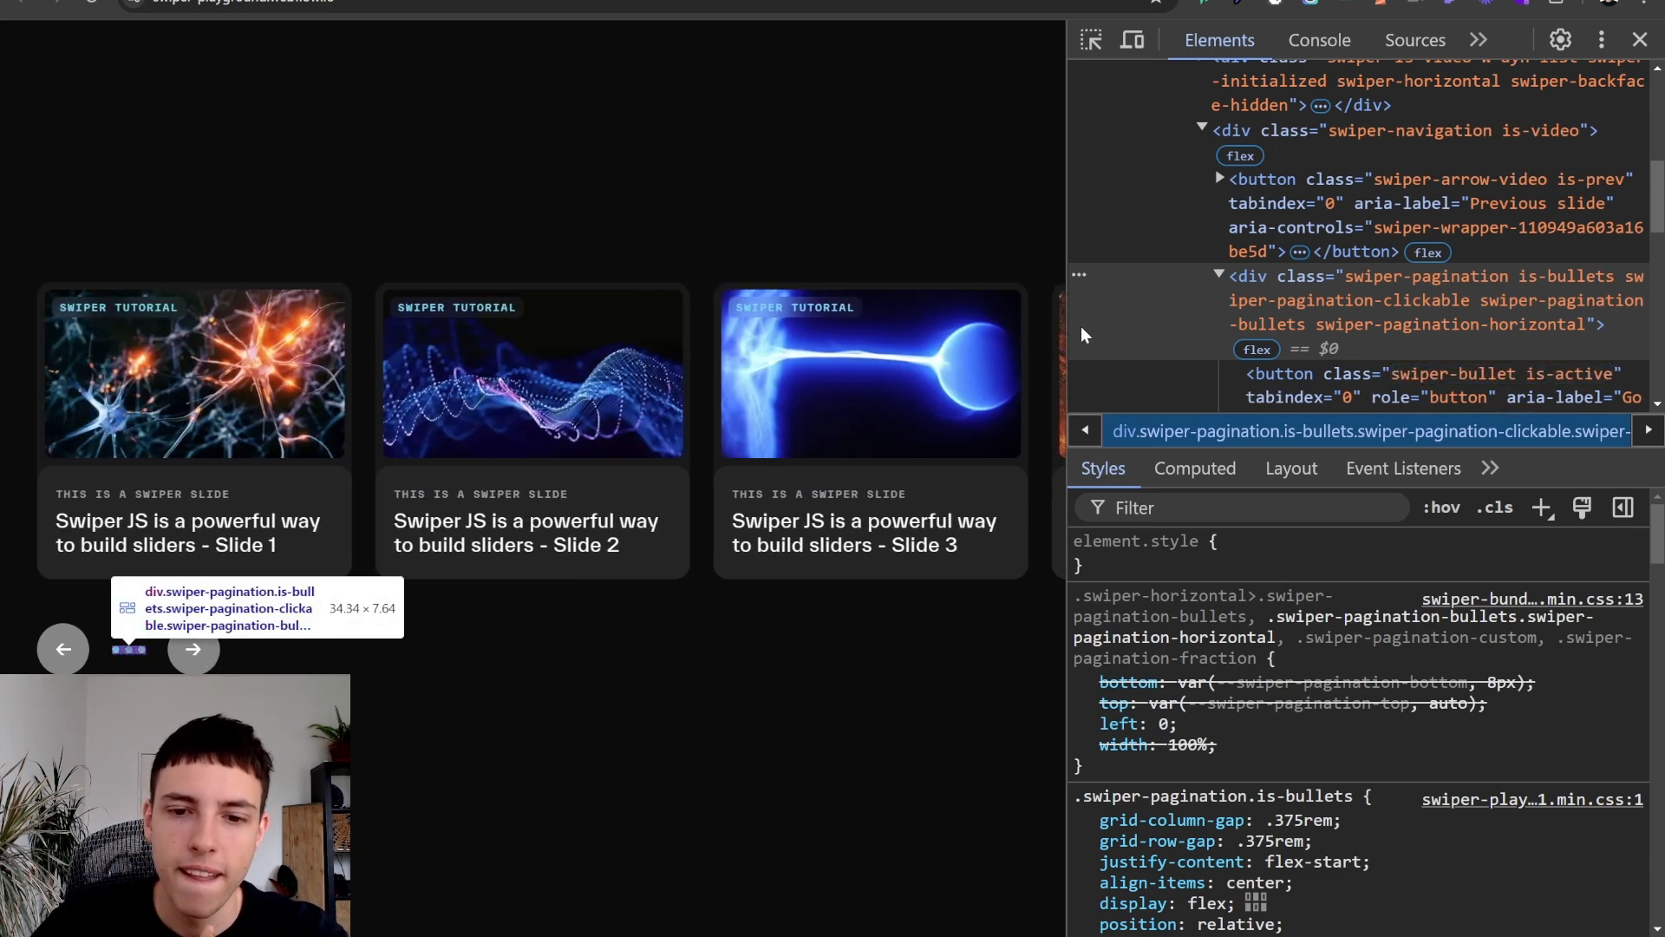
- Narrow the page to its single-slide layout by widening DevTools, and advance through all five slides to check the bullets and rewind
drag(1068, 319, 387, 357)
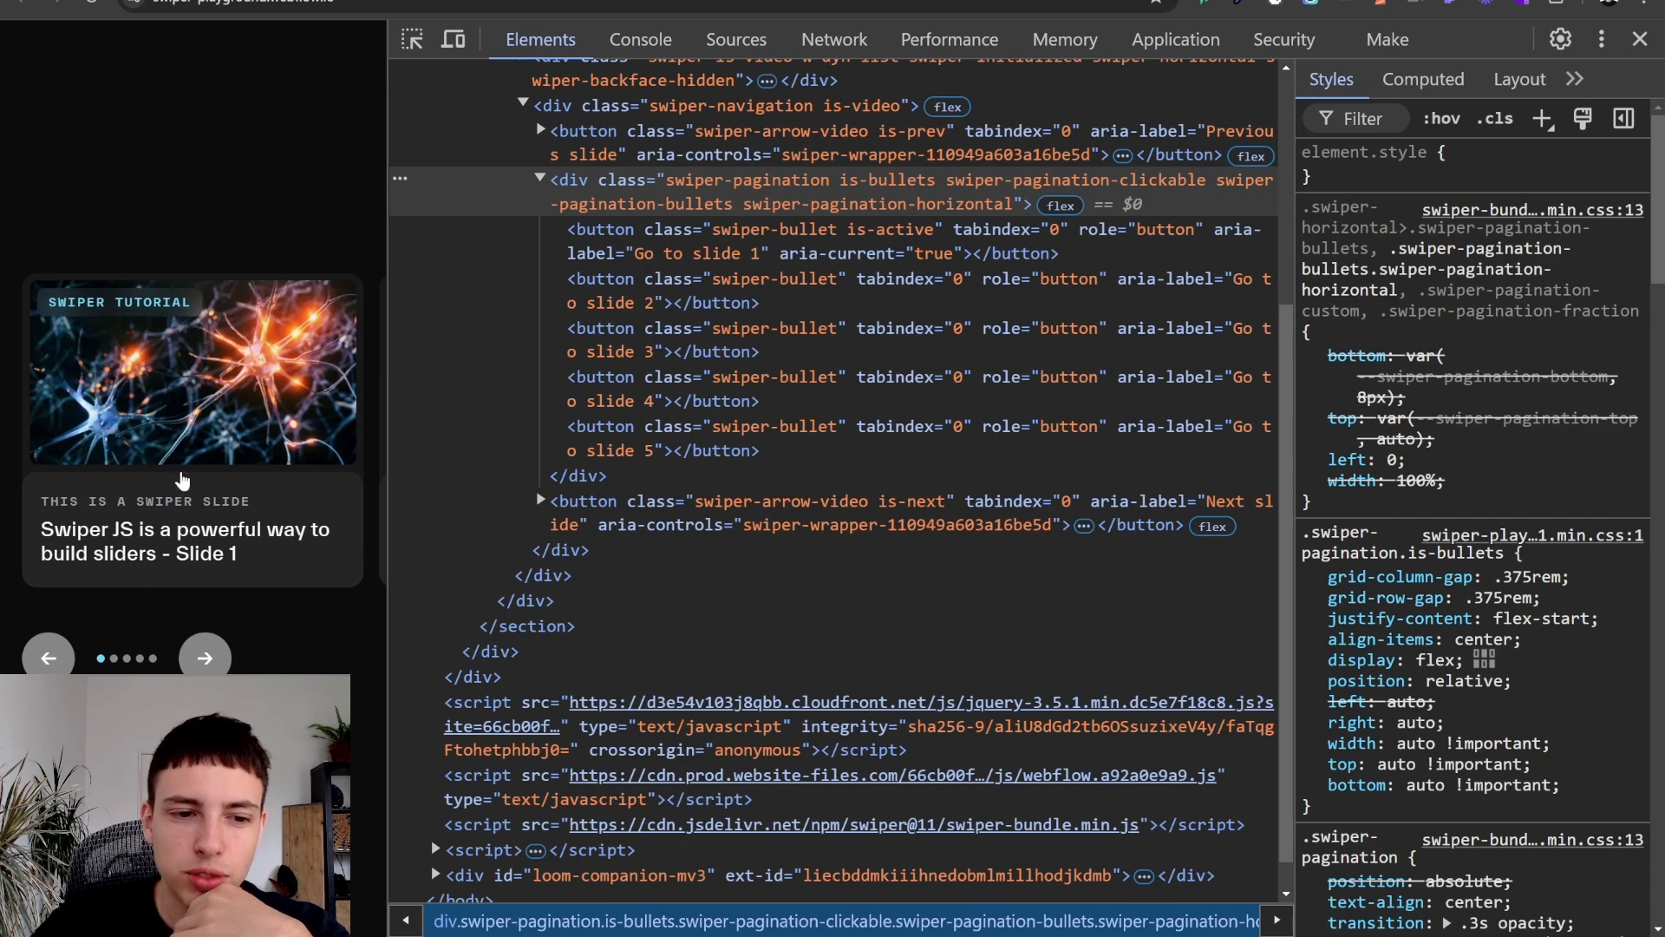
click(207, 661)
click(207, 661)
click(207, 661)
click(208, 661)
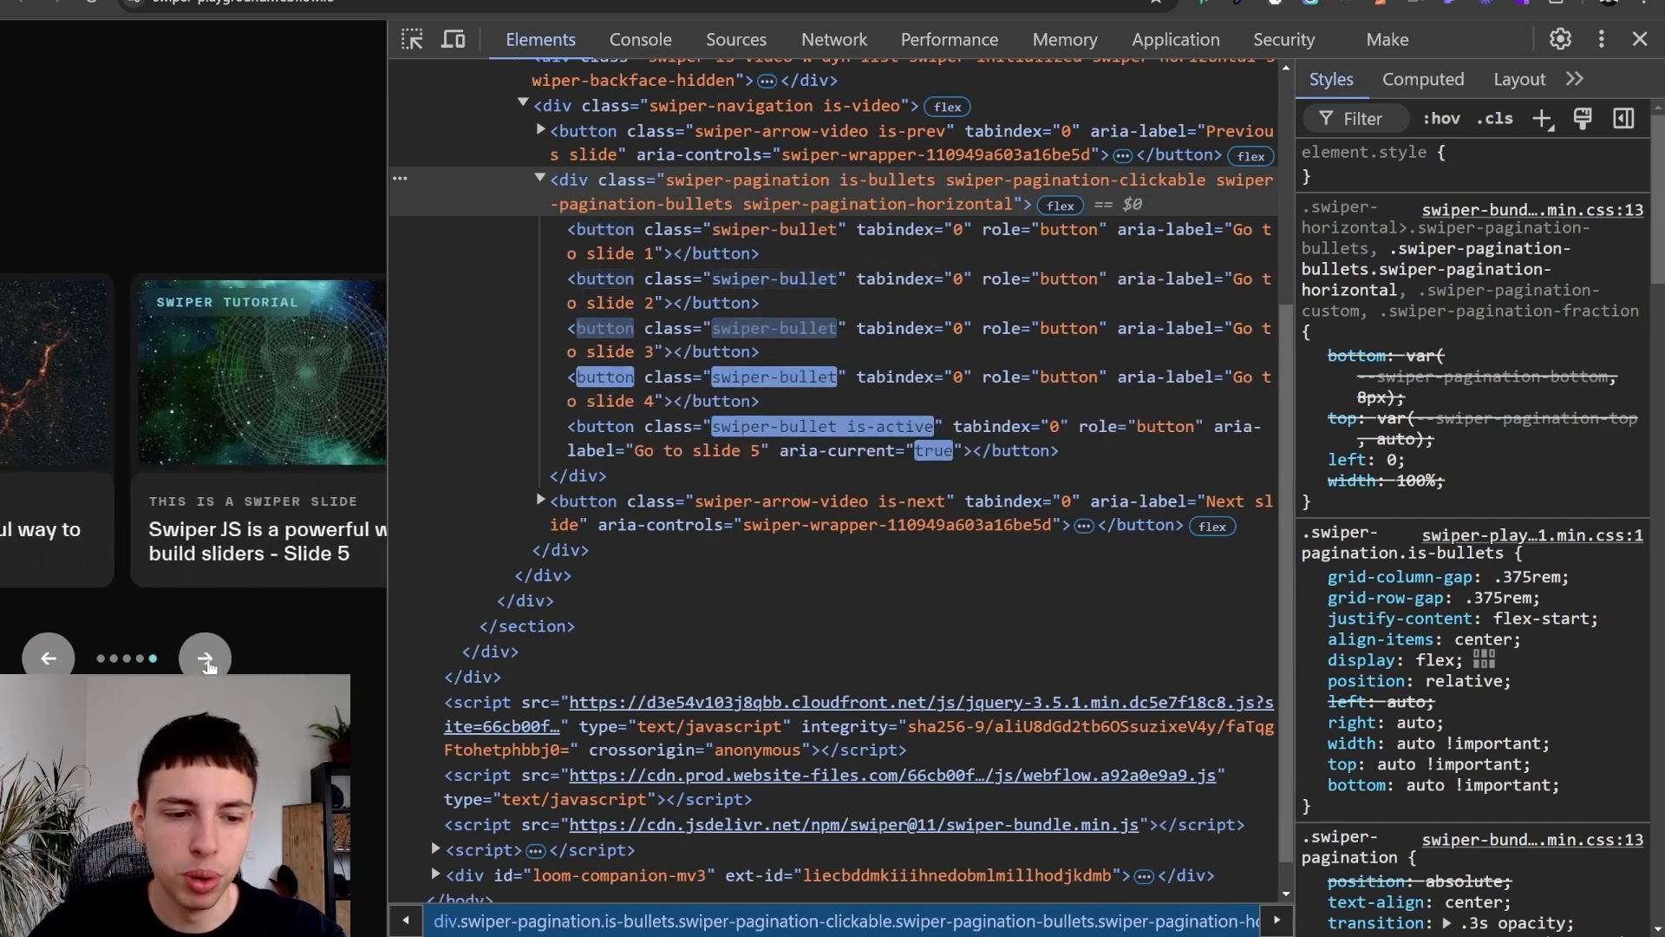
click(207, 661)
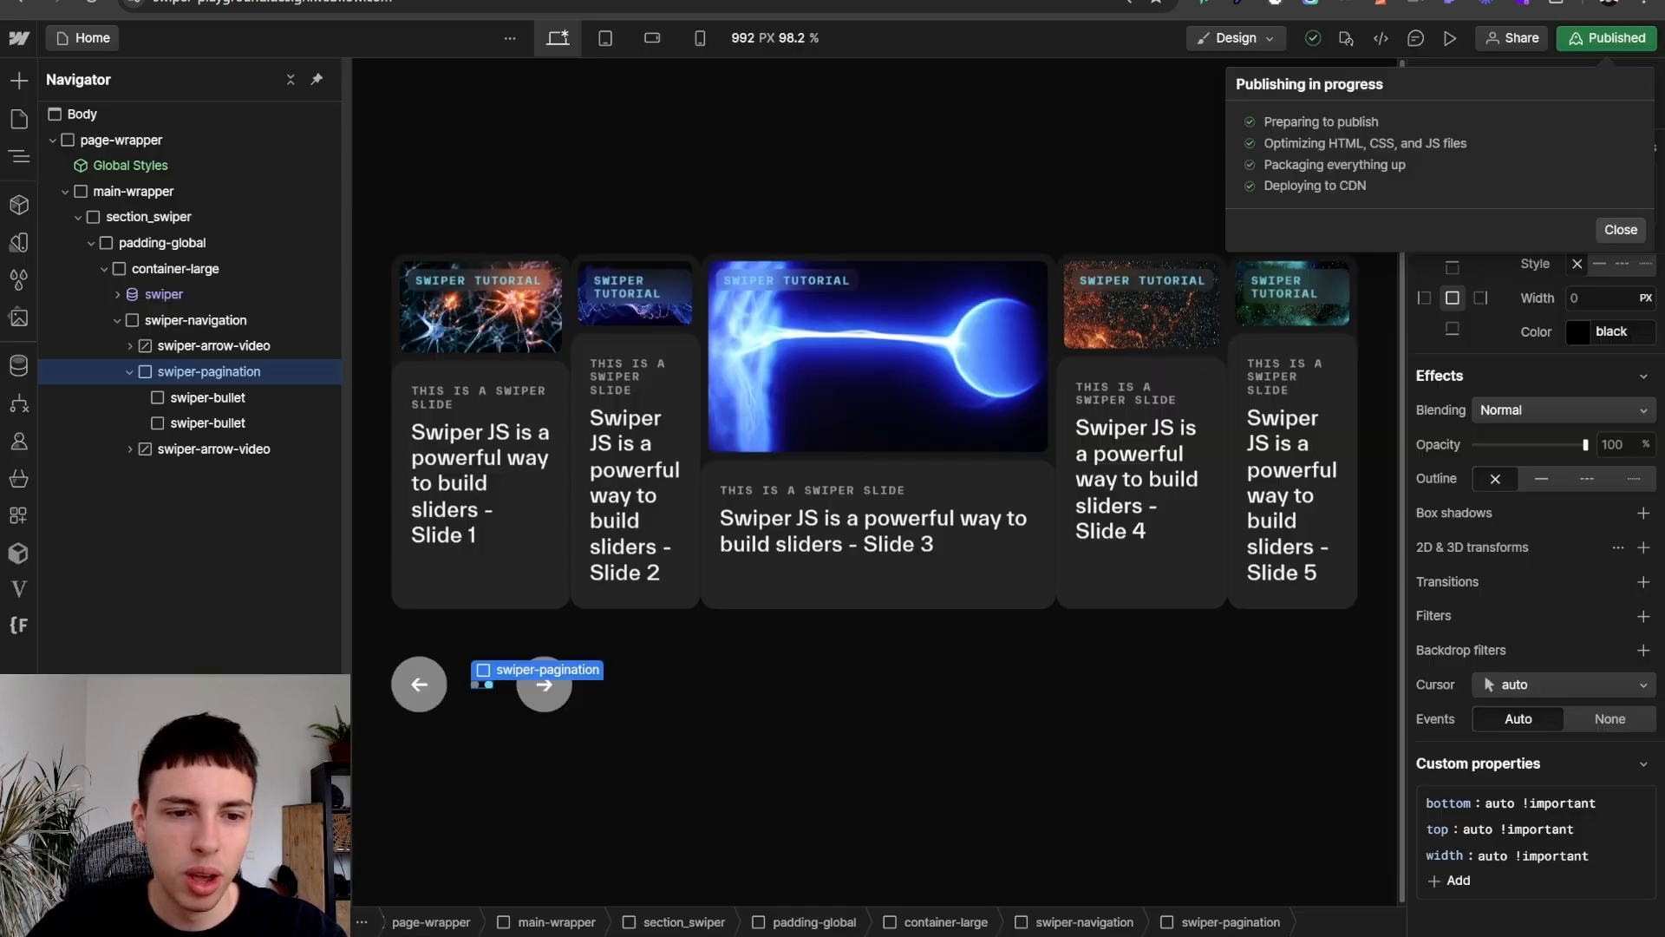
- In the Webflow Designer, open the Home page settings at the custom code before the </body> tag
click(15, 122)
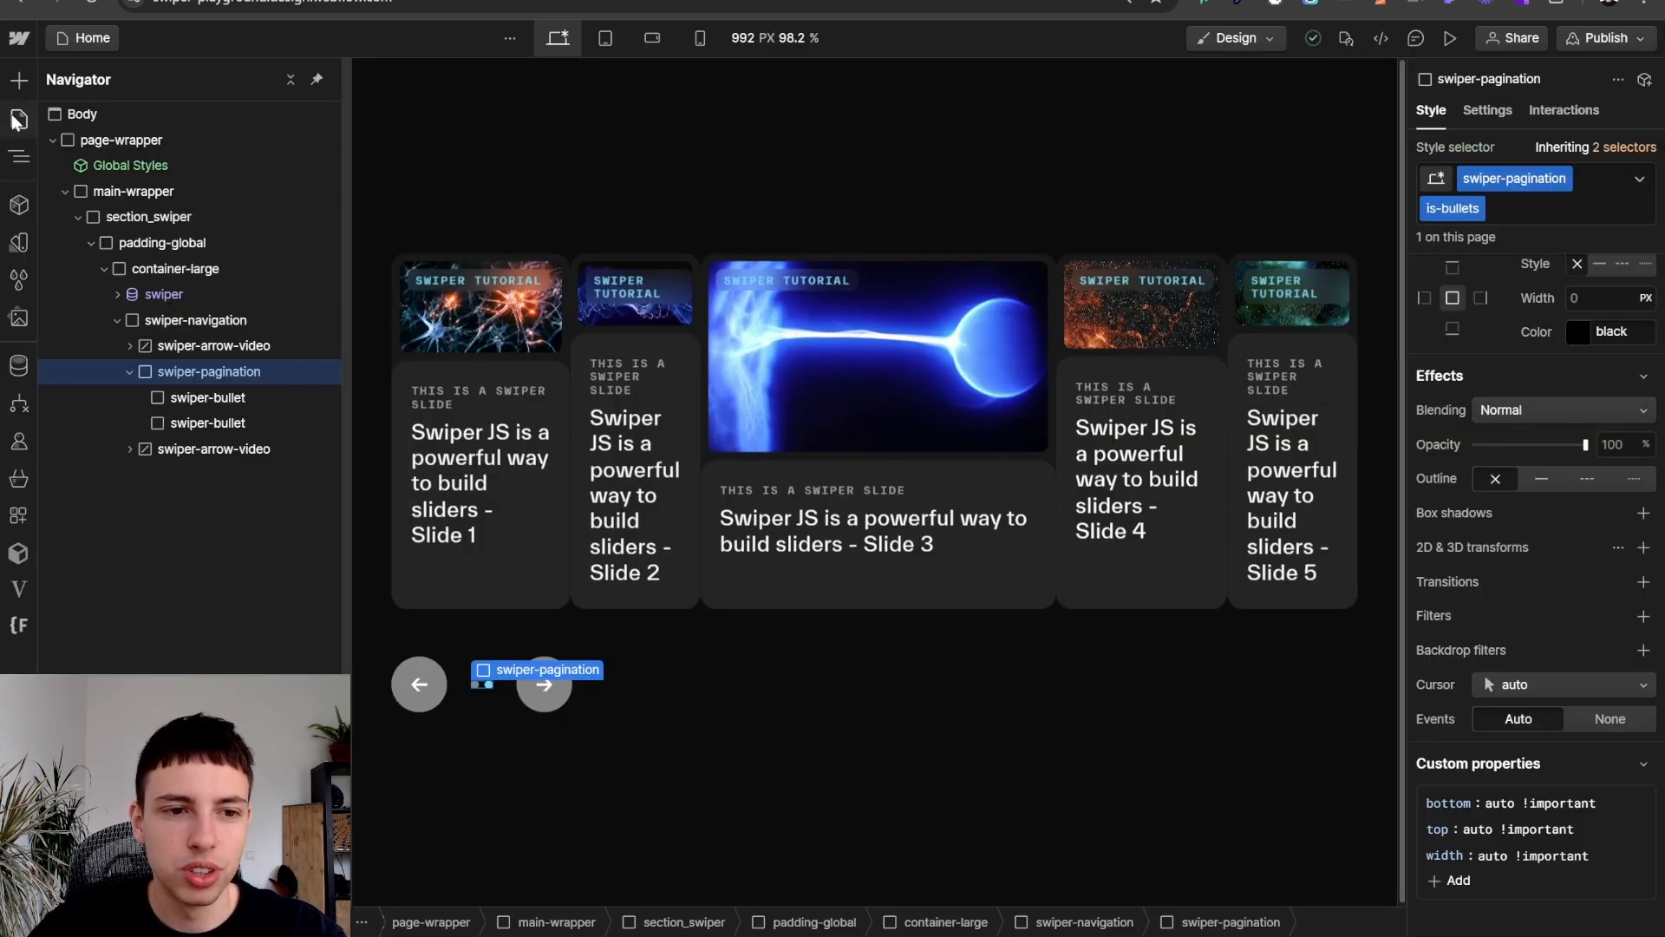
click(16, 121)
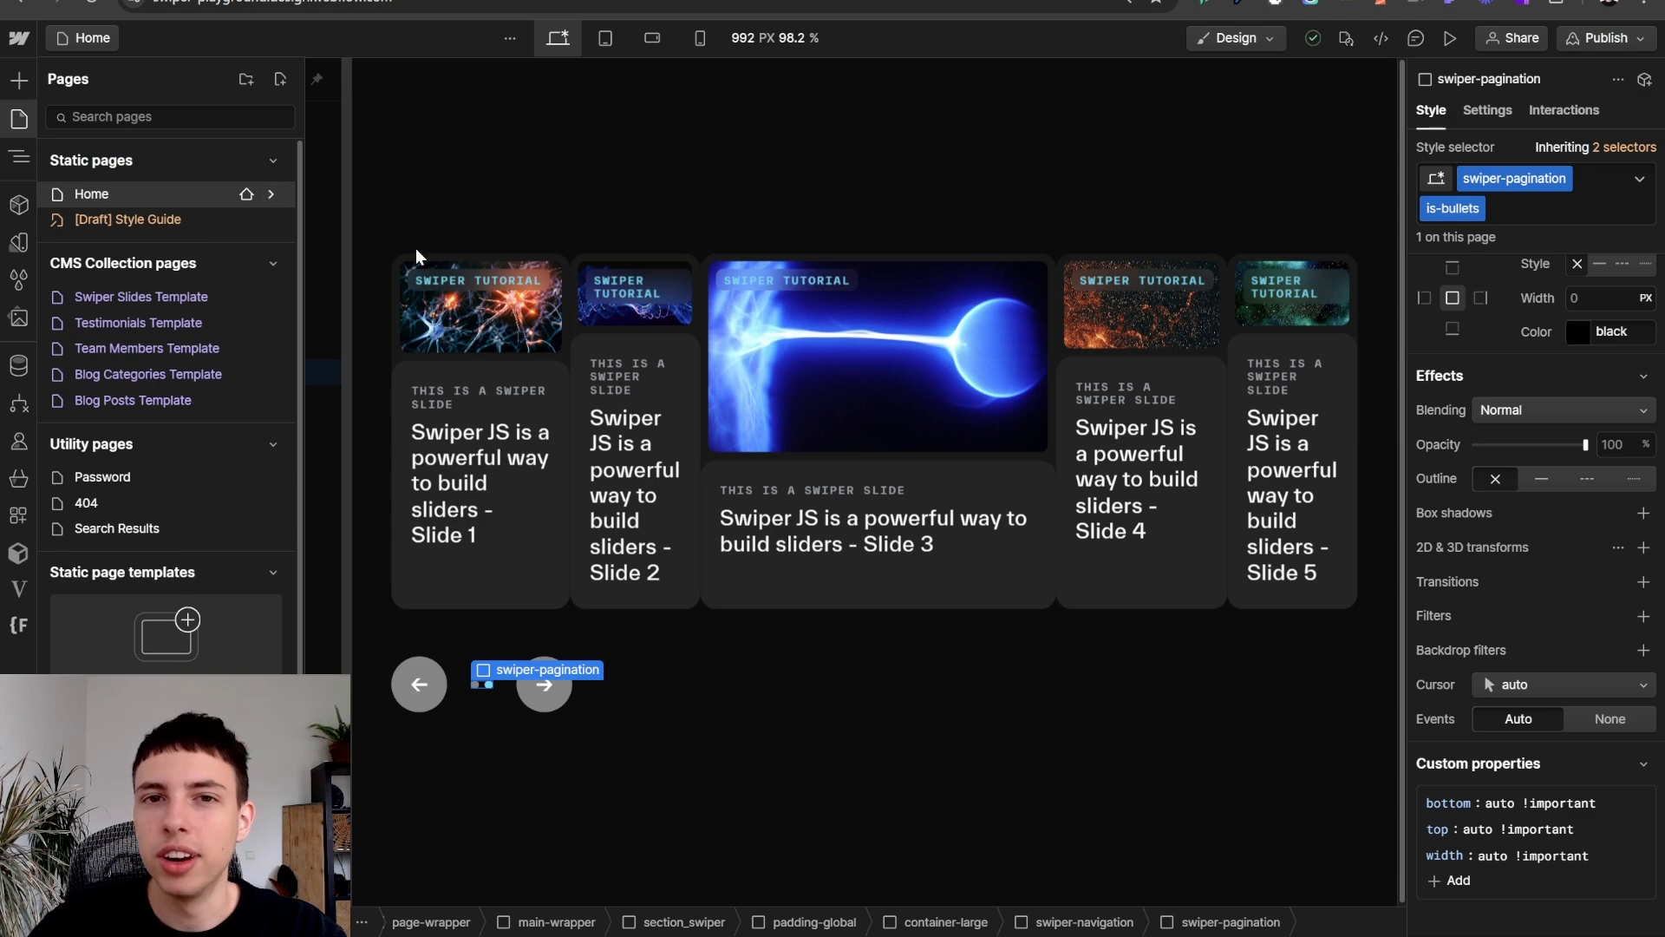
click(267, 195)
scroll(825, 466, down, 20)
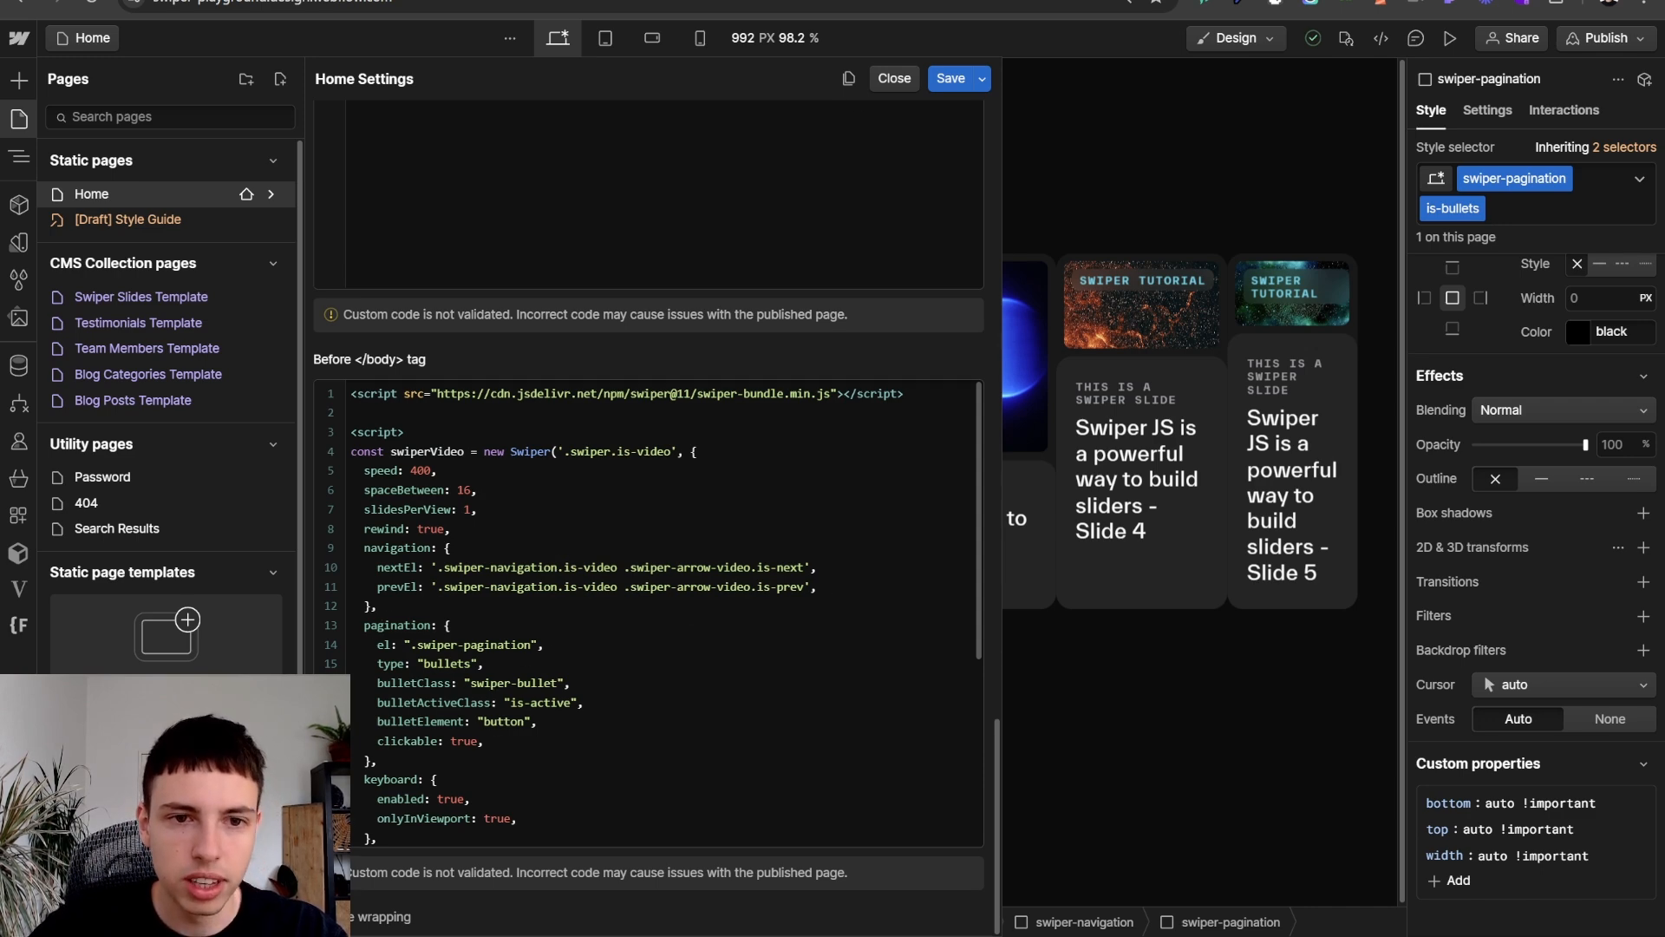
- Switch to the Swiper documentation and look up the description of the pagination parameter enabled
key(ctrl+Tab)
scroll(767, 466, down, 8)
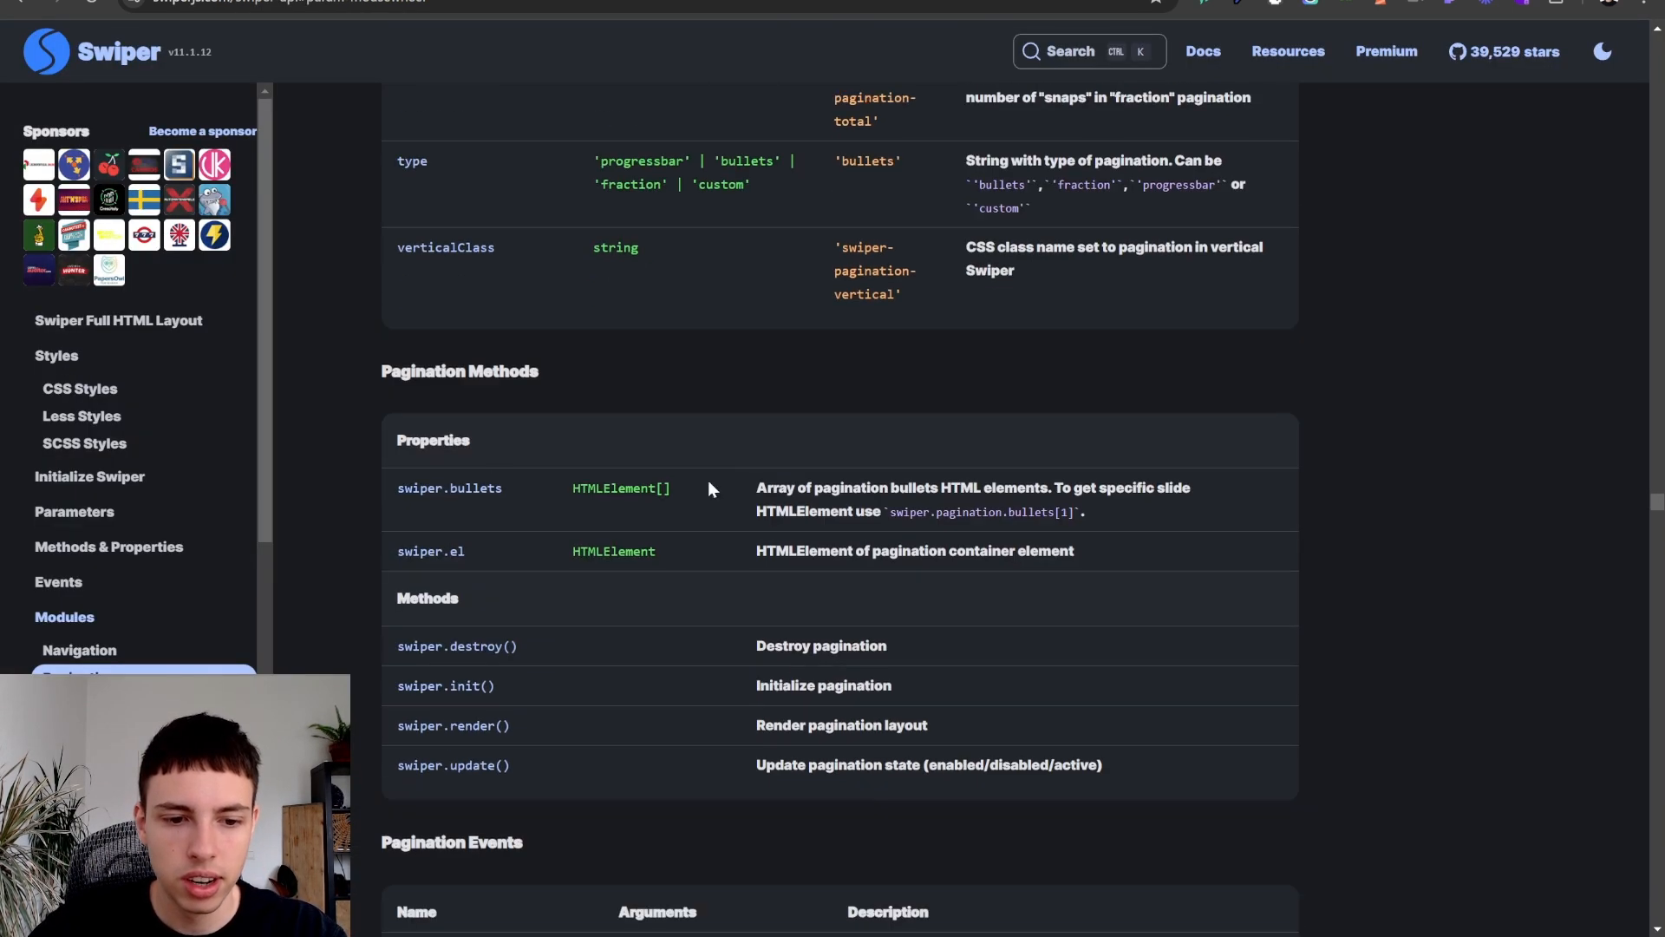
scroll(538, 442, up, 3)
scroll(572, 451, up, 15)
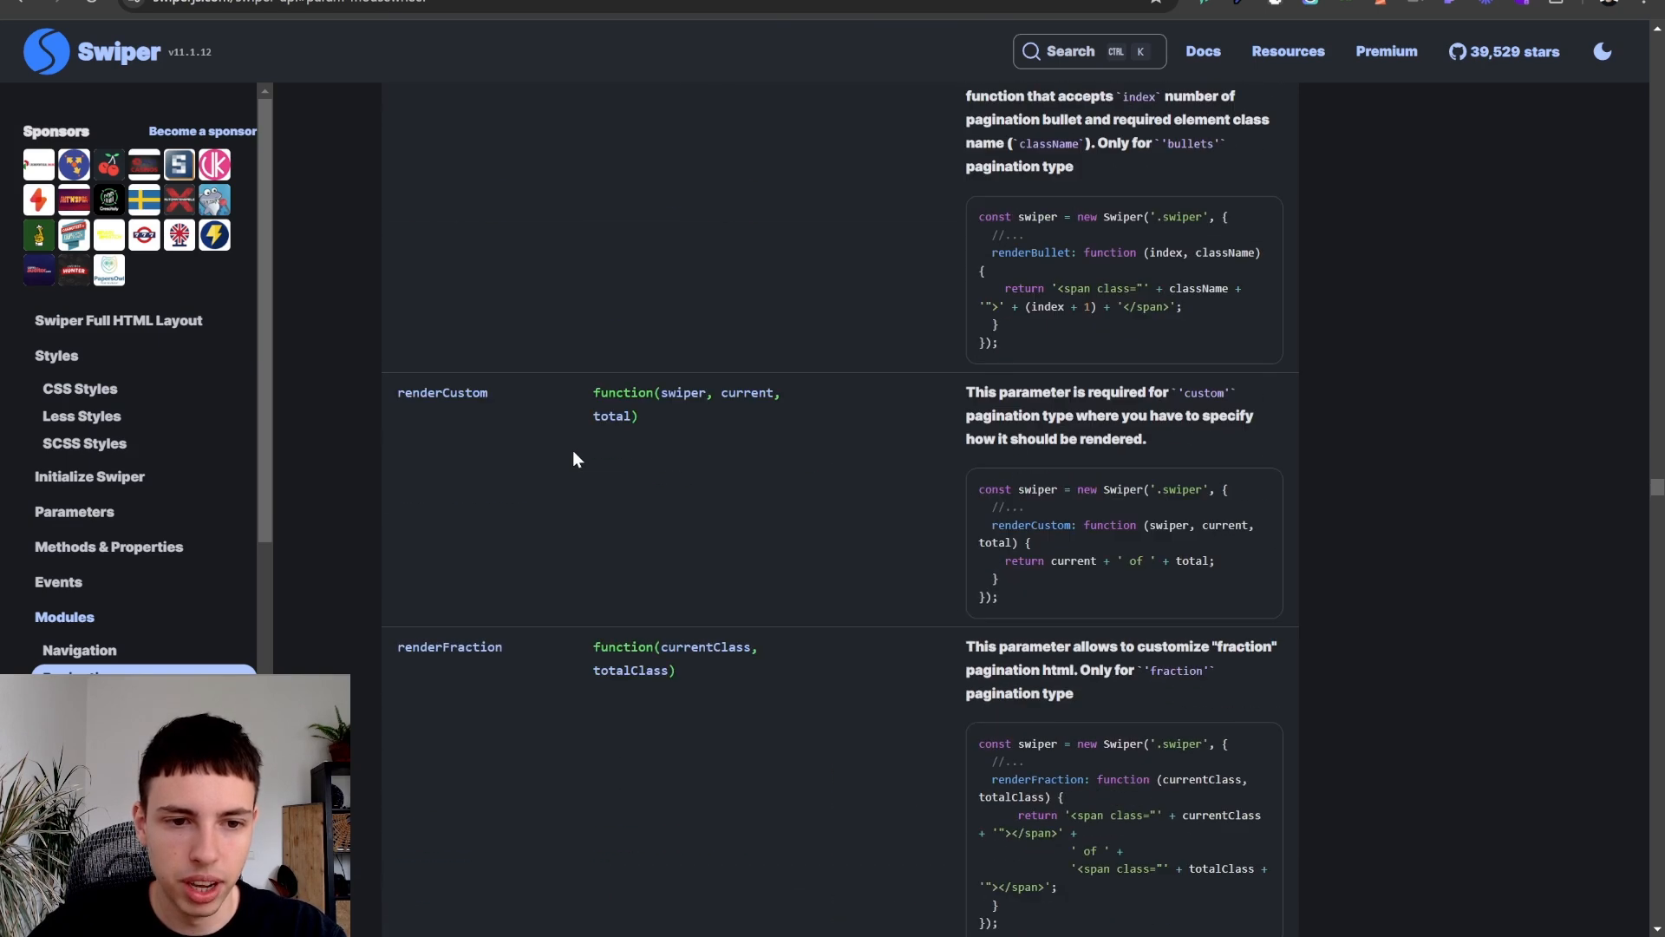
scroll(572, 459, up, 10)
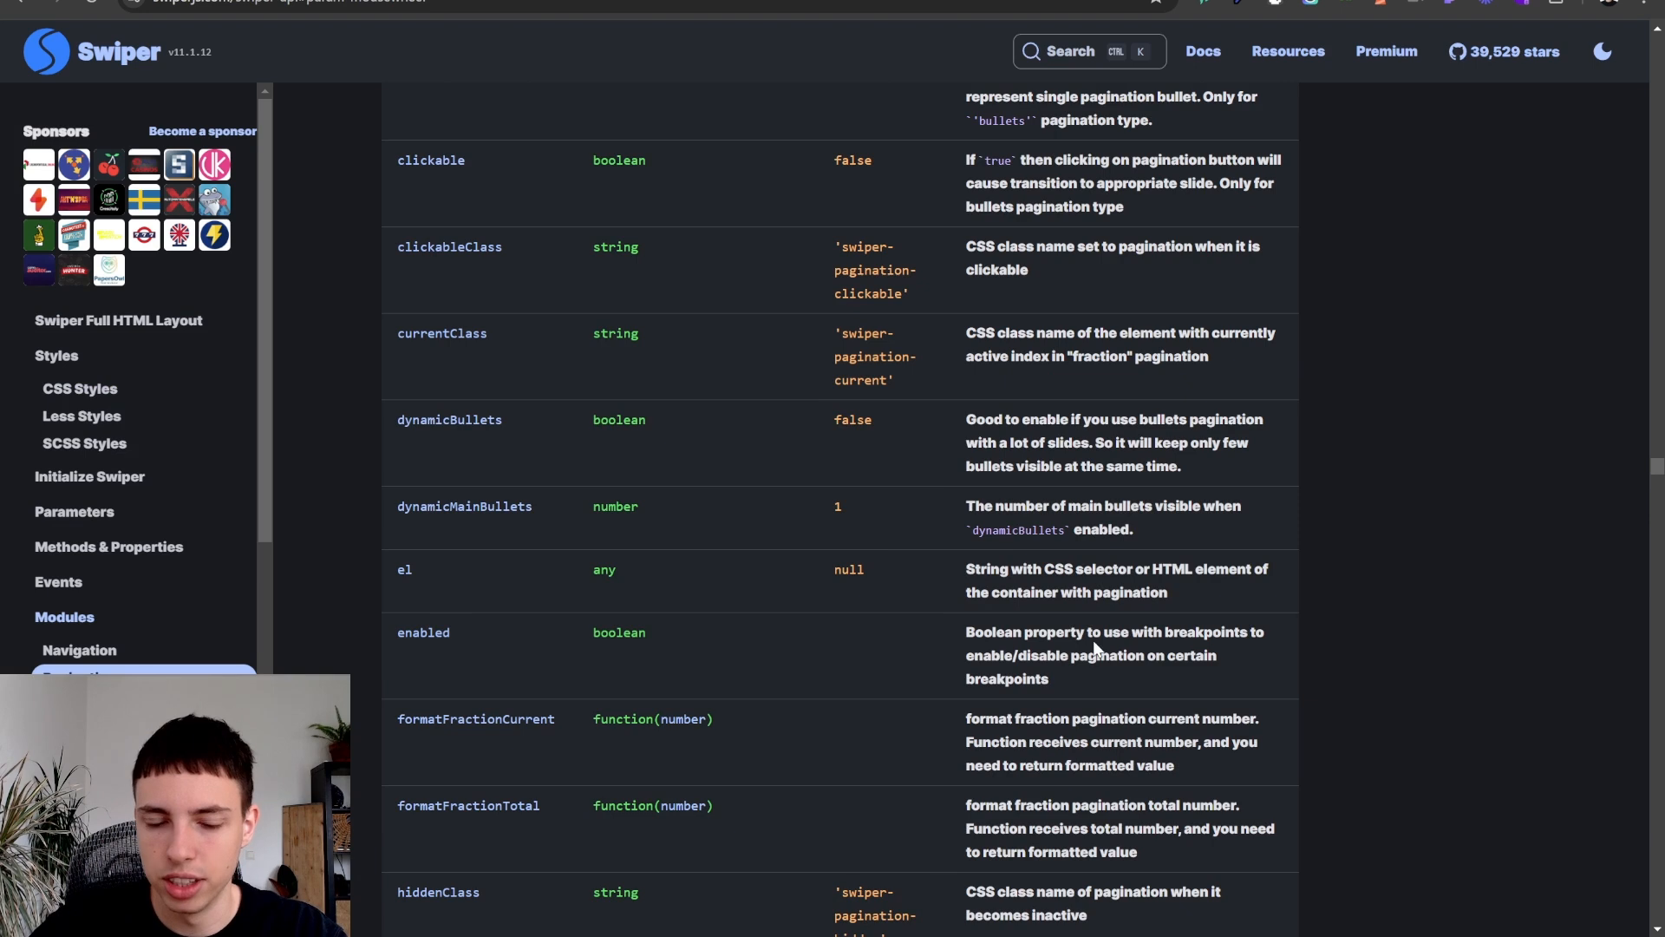
drag(959, 637, 1216, 685)
click(1205, 681)
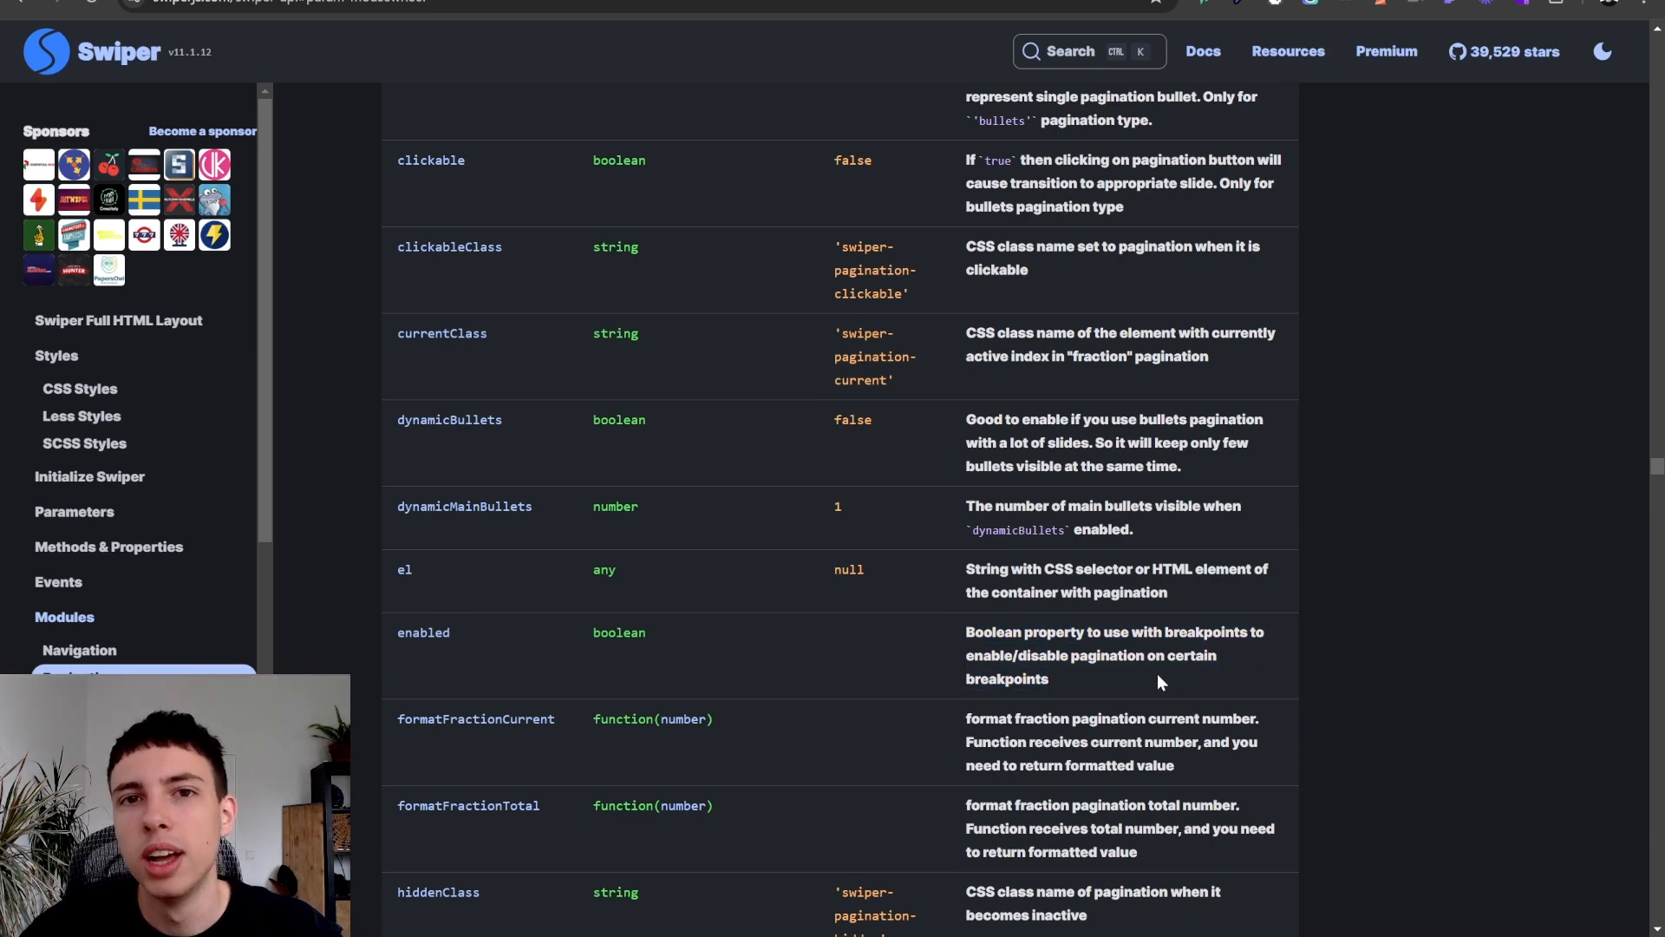
- Back in Webflow's Home page code, add enabled: true, after clickable in the Swiper pagination object
key(ctrl+Tab)
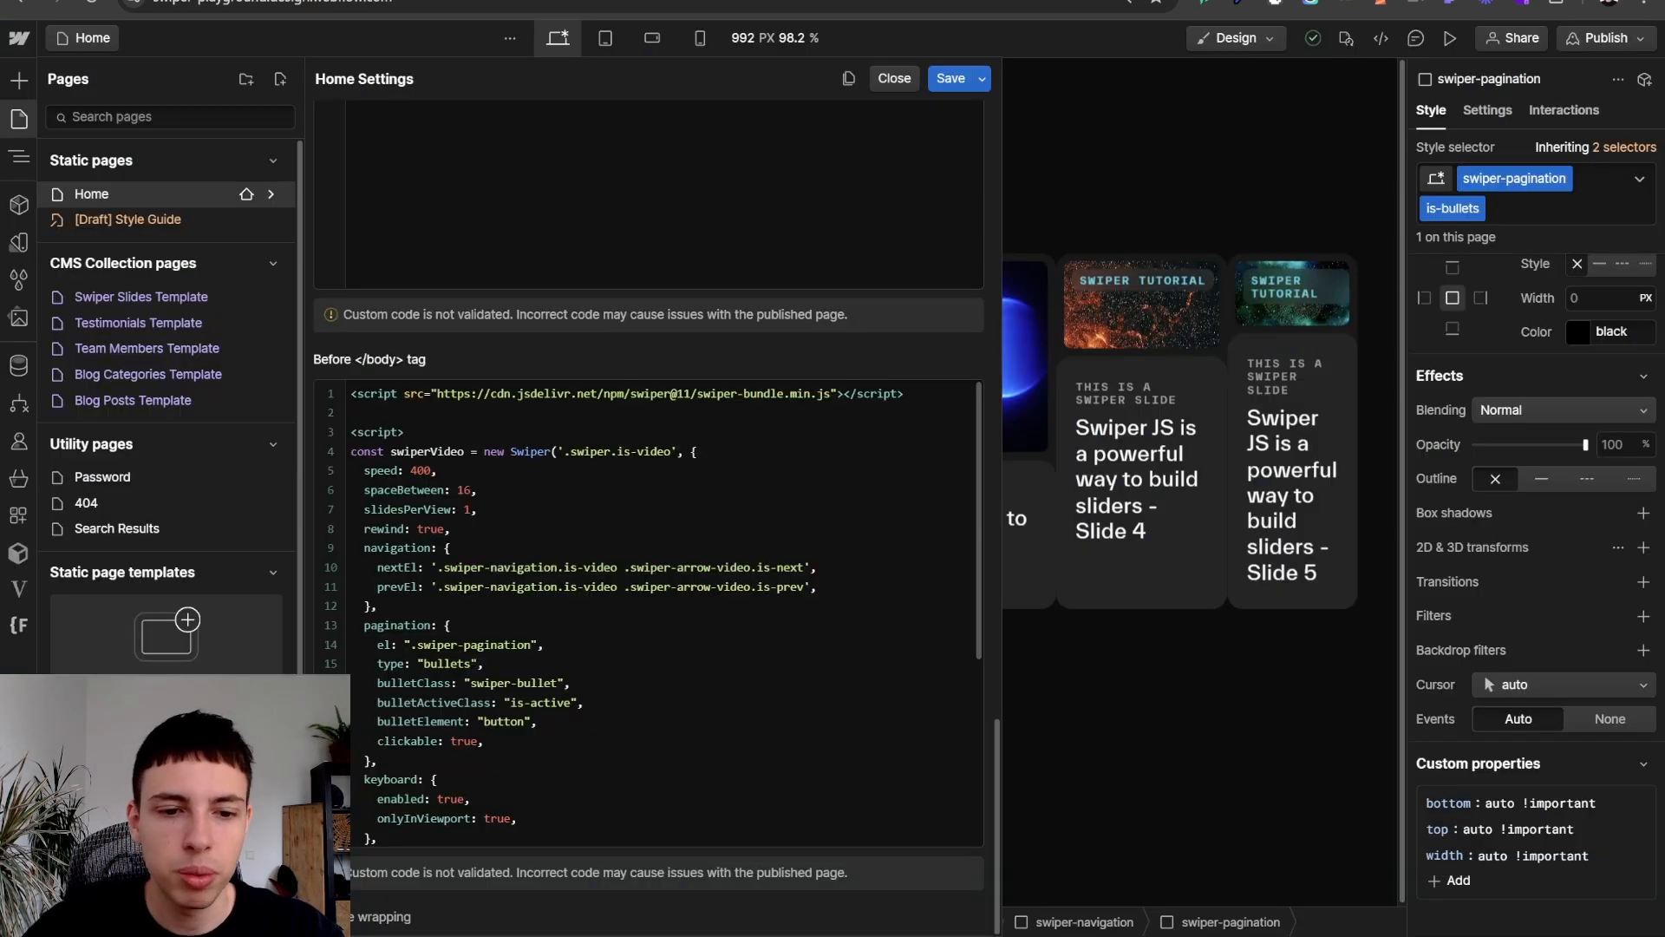
scroll(510, 672, down, 3)
click(529, 609)
scroll(450, 497, up, 3)
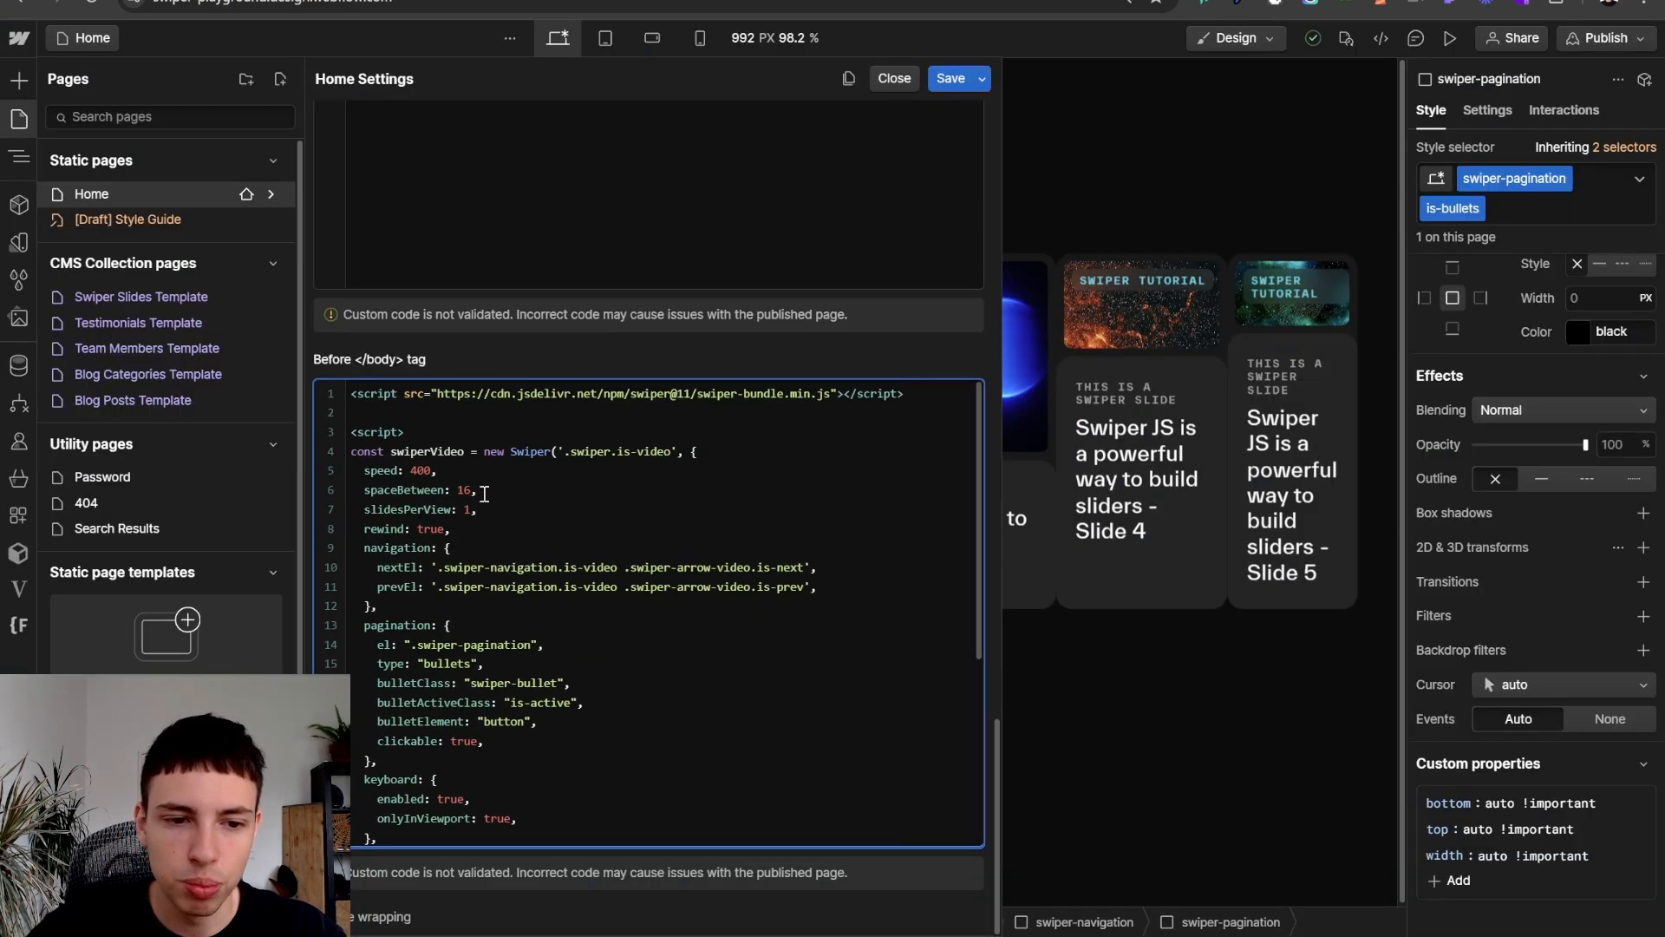
key(Return)
text(enabo)
key(BackSpace)
text(led: true,)
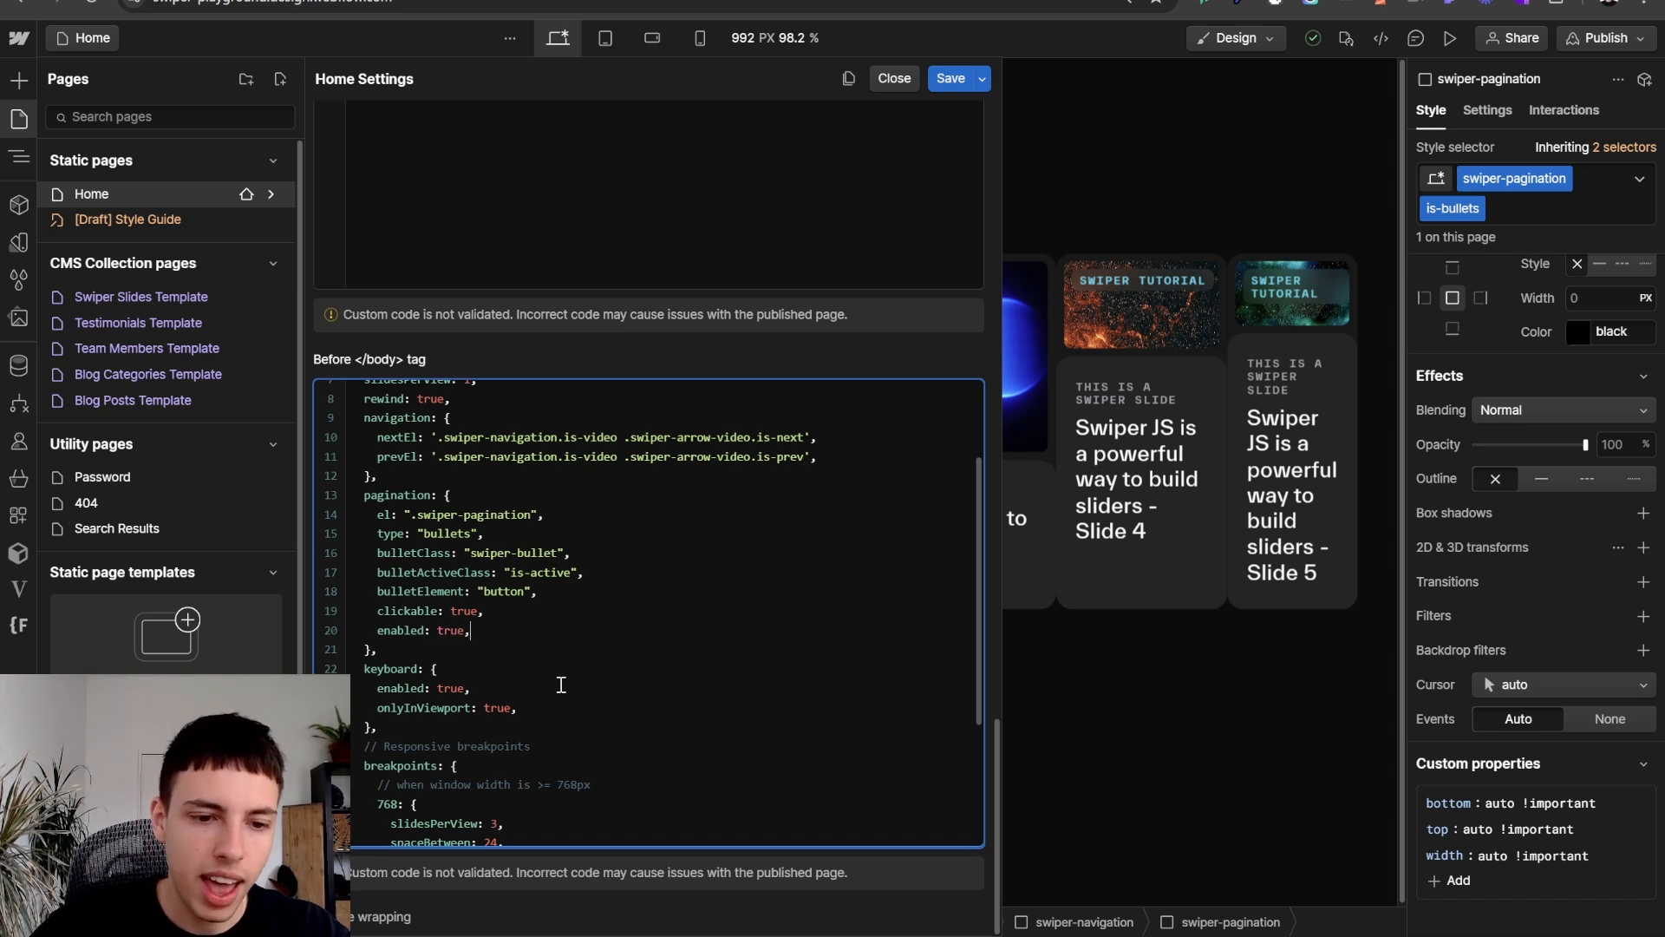
- Add the line enabled: false, below slidesPerView: 2 in the 480 breakpoint of the Swiper code
scroll(467, 605, down, 3)
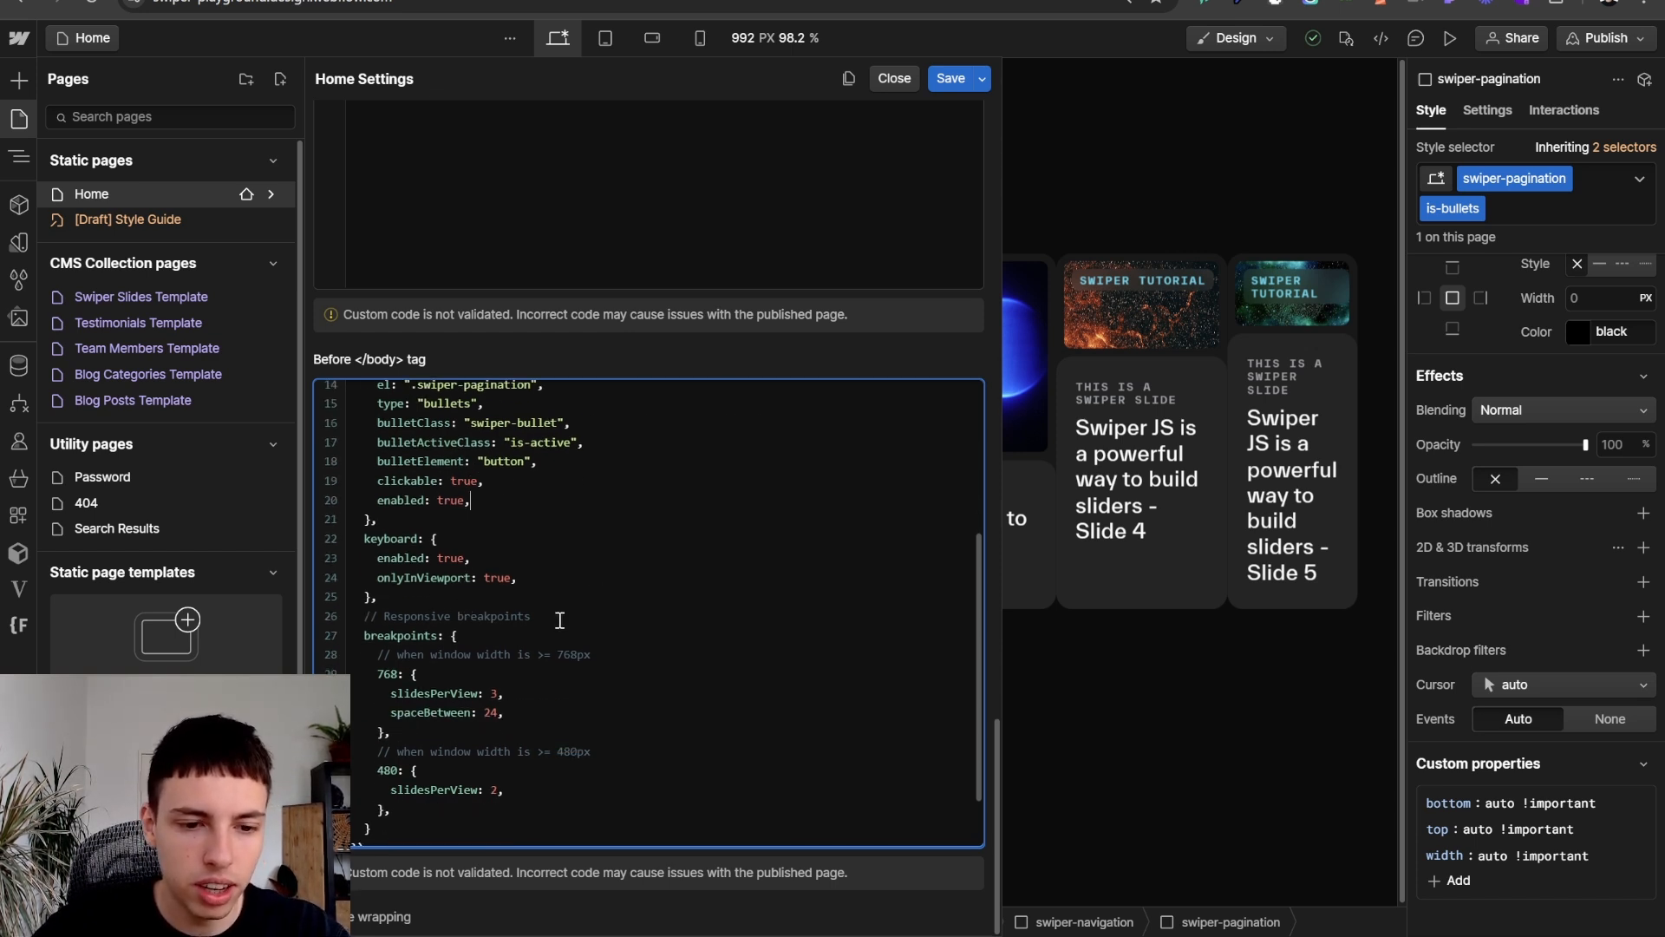
scroll(557, 626, down, 2)
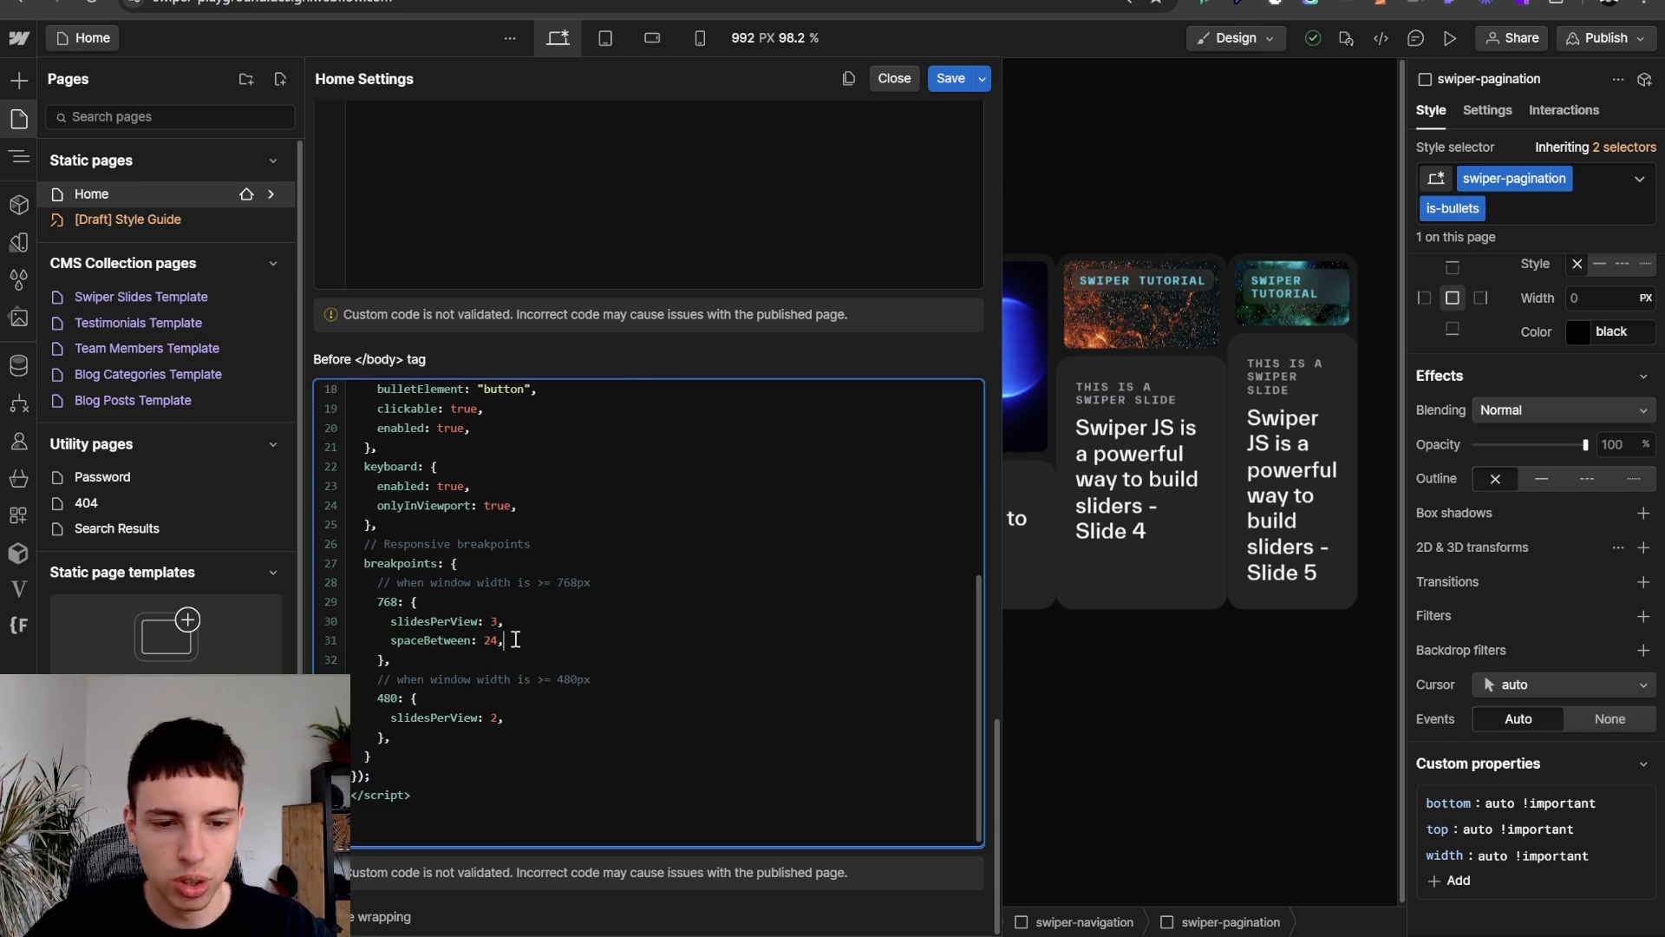
key(Return)
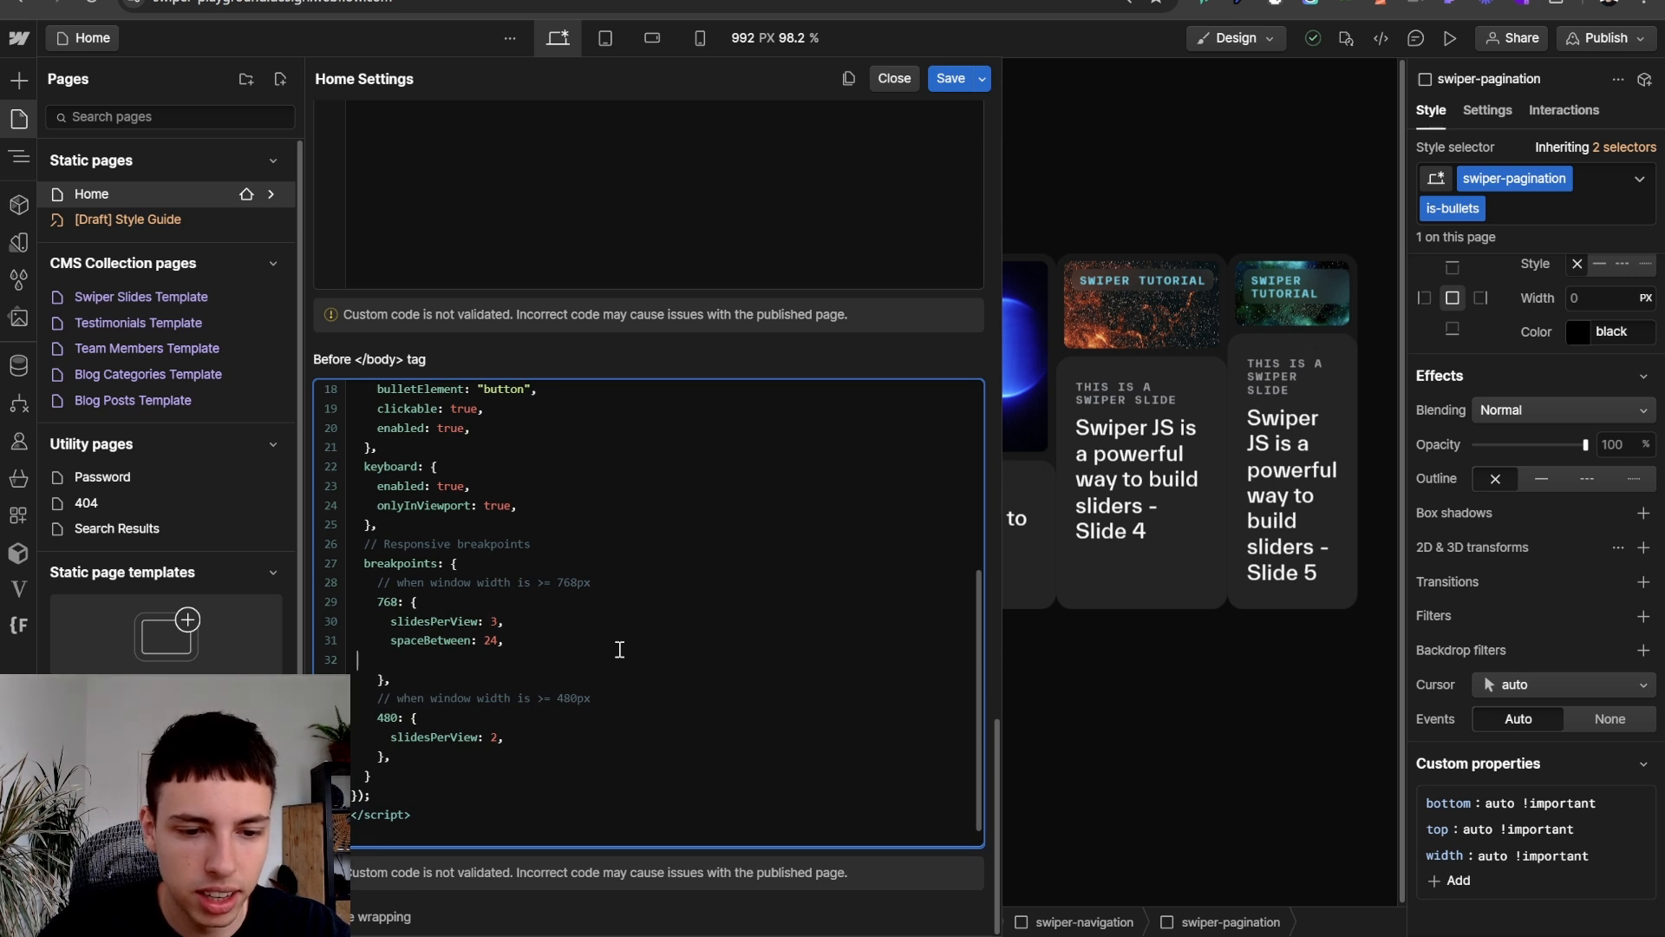
key(BackSpace)
key(Return)
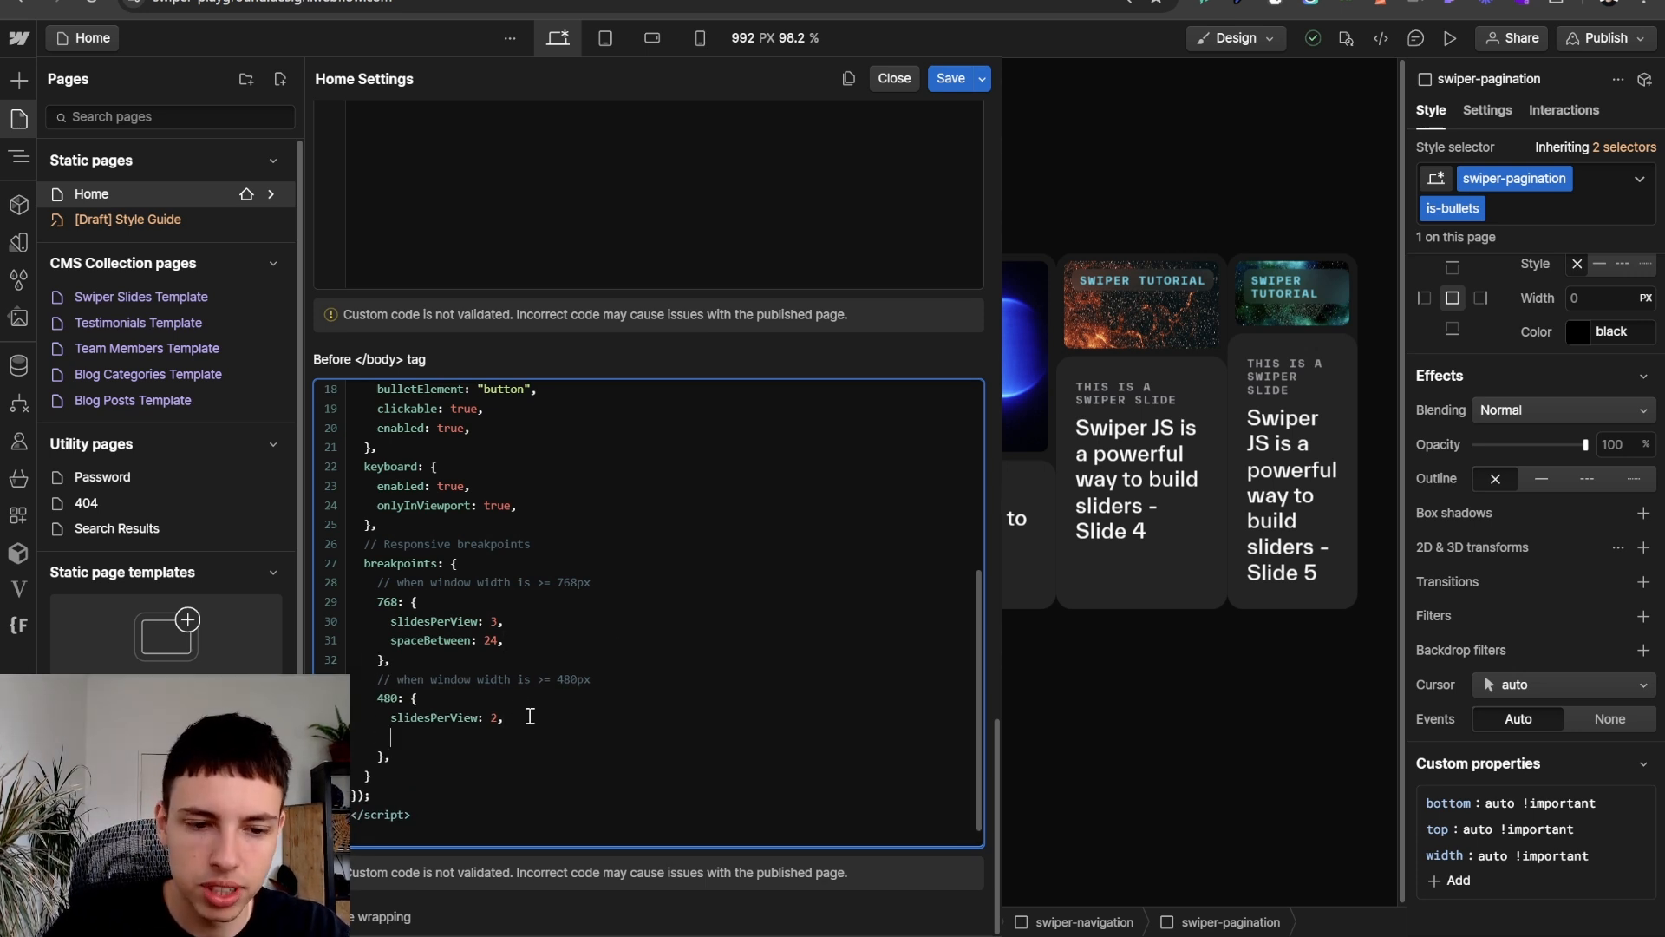
text(enabled: false,)
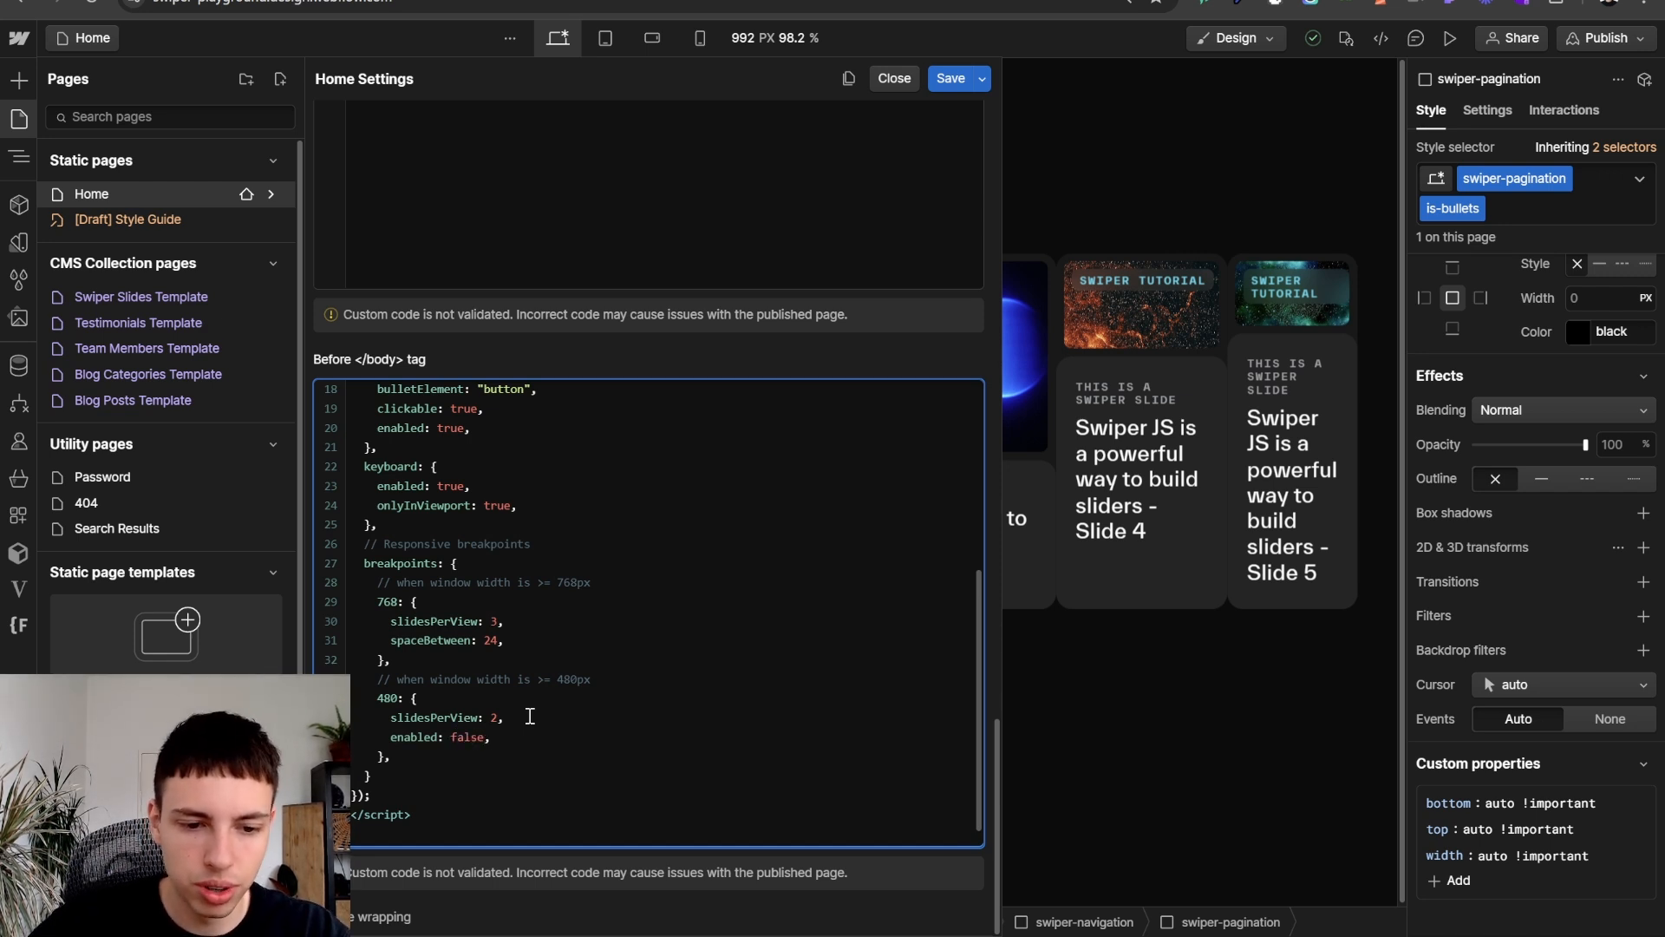
- Add an empty pagination: { } object below slidesPerView: 2 in the 480 breakpoint of the Swiper code
click(526, 712)
key(Return)
text(p)
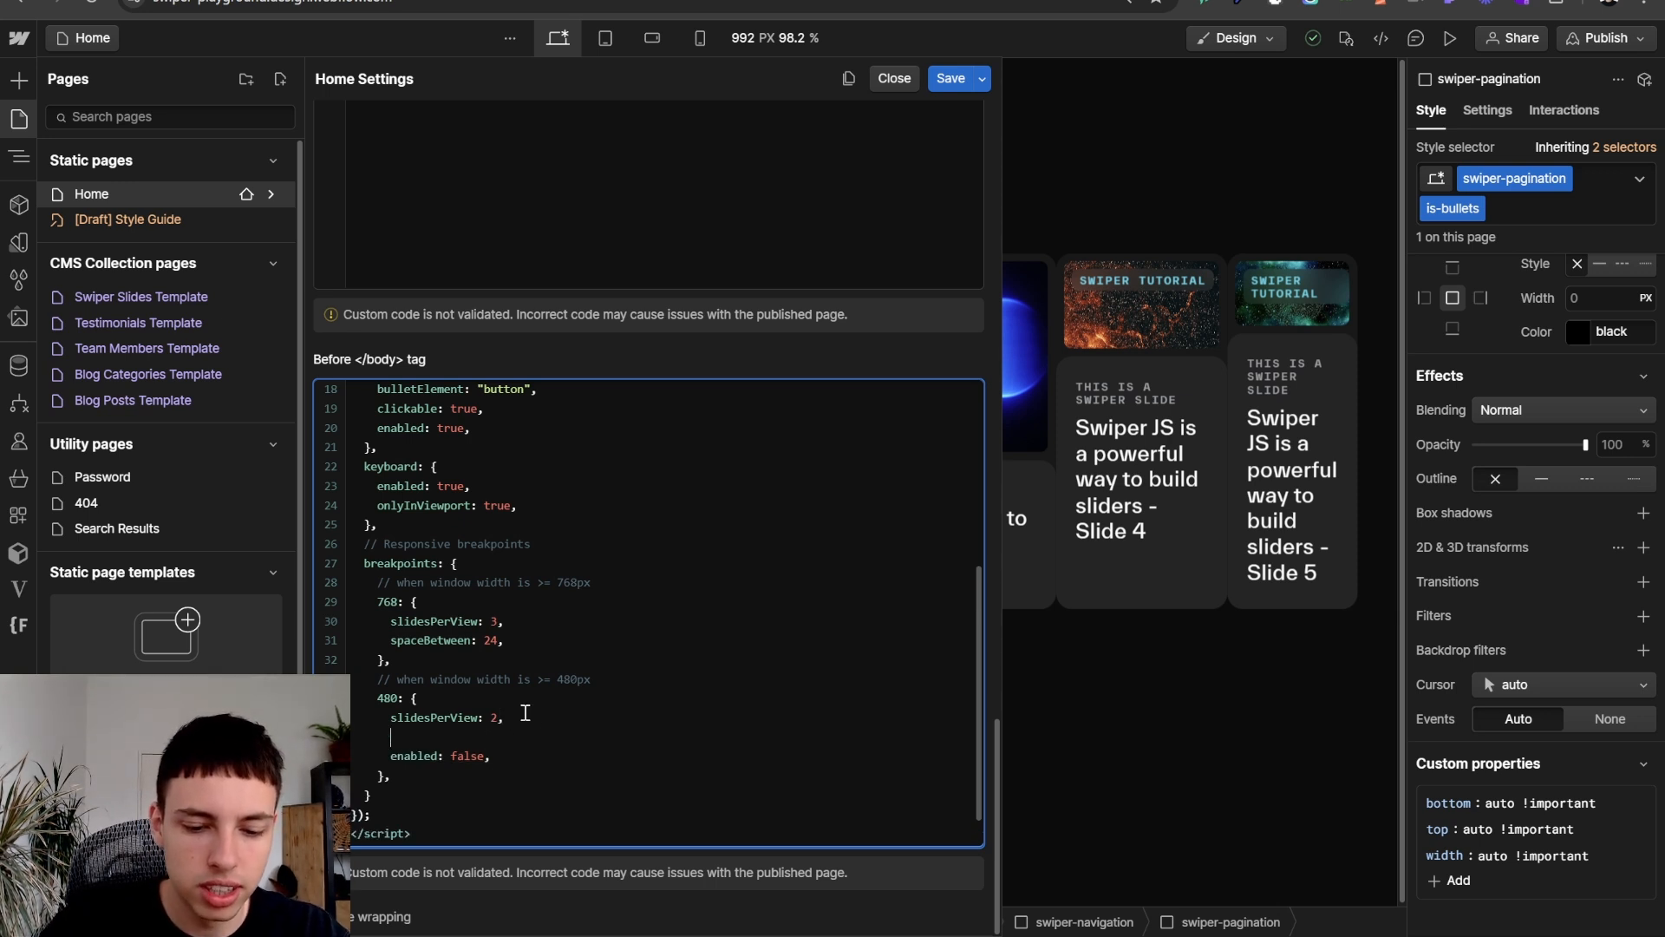
text(agination)
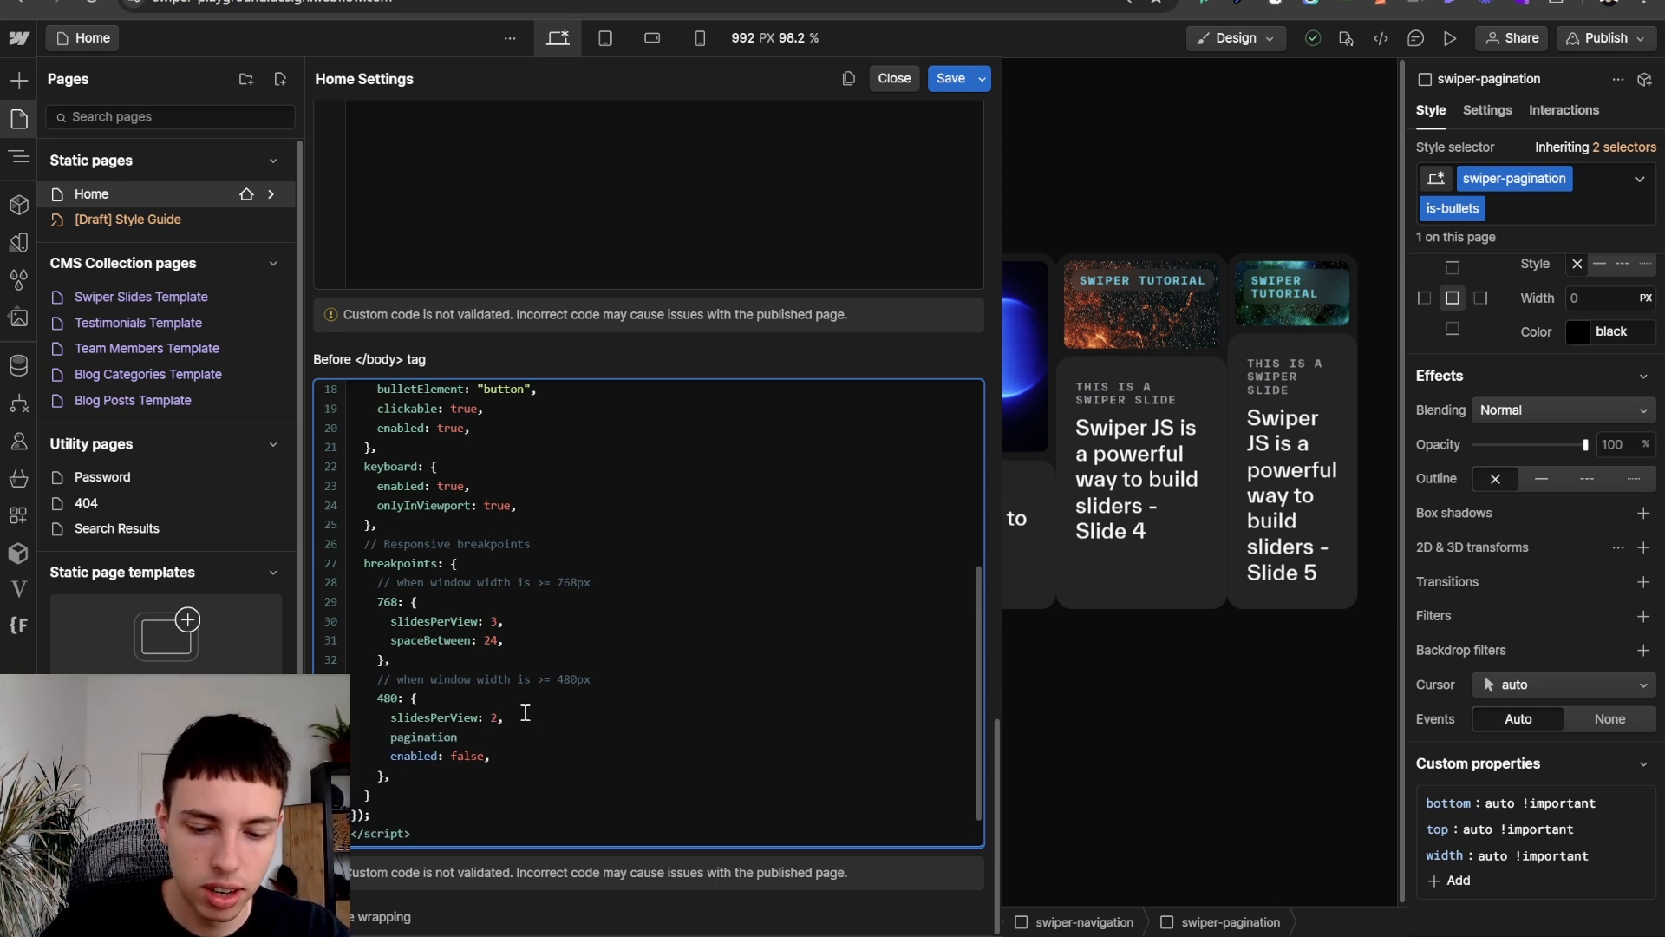
text(: {)
key(Return)
key(Return)
text(})
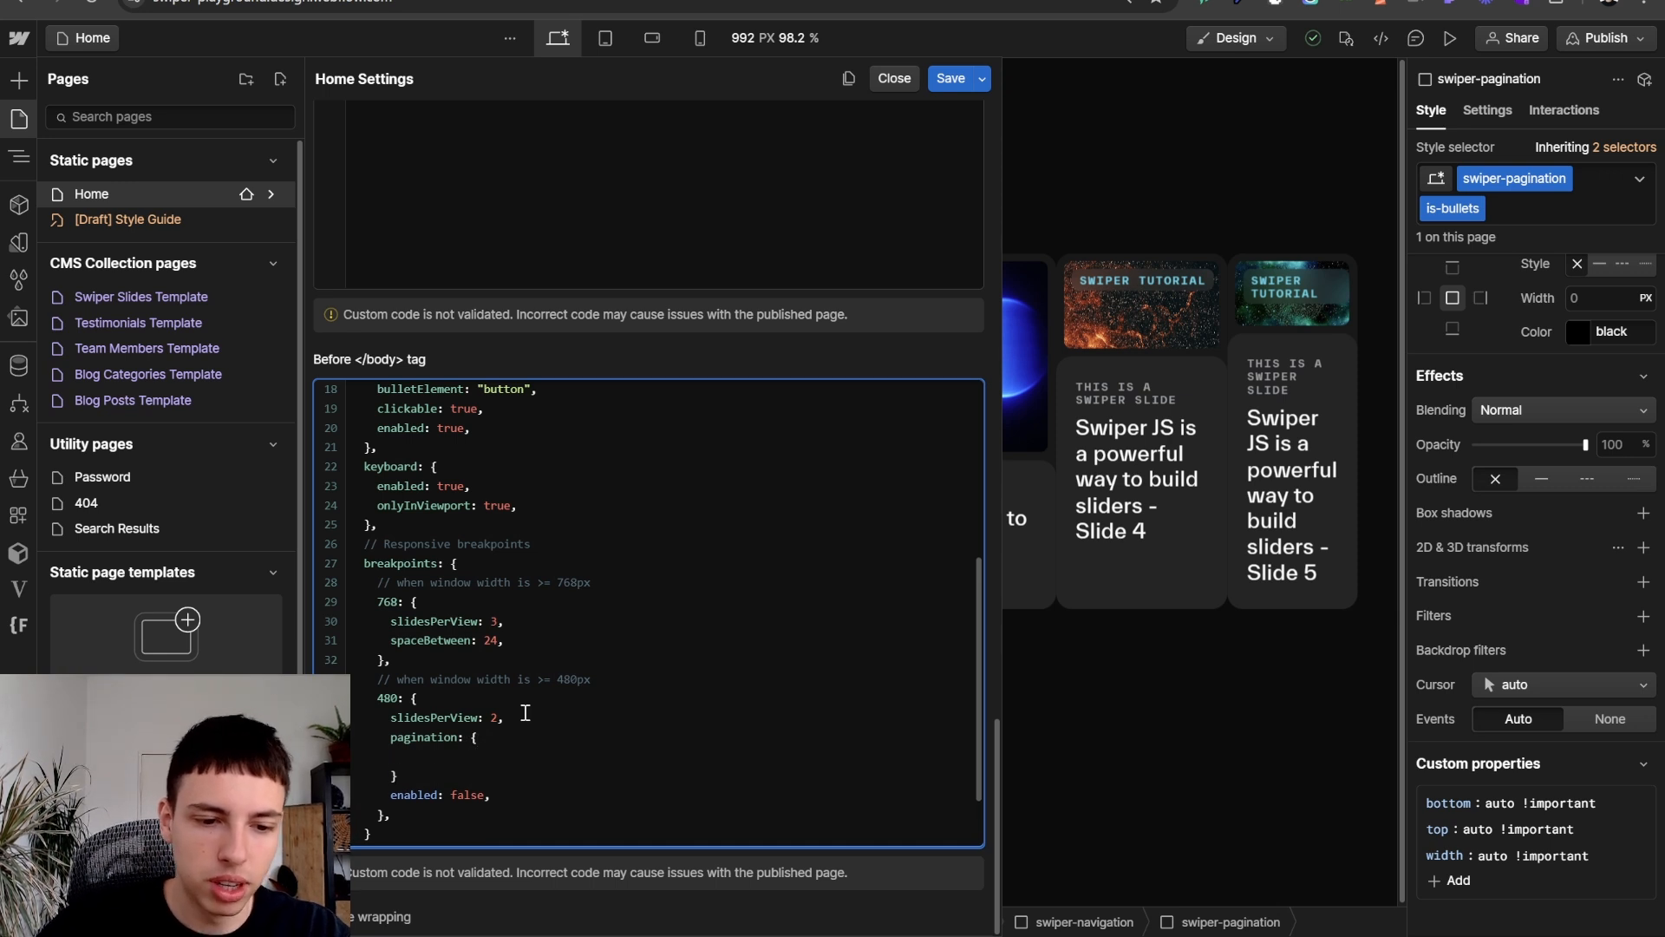
- Move the enabled: false, line inside the 480 breakpoint's pagination object and correct its indentation
drag(520, 797, 352, 793)
key(ctrl+x)
key(BackSpace)
click(495, 762)
key(ctrl+v)
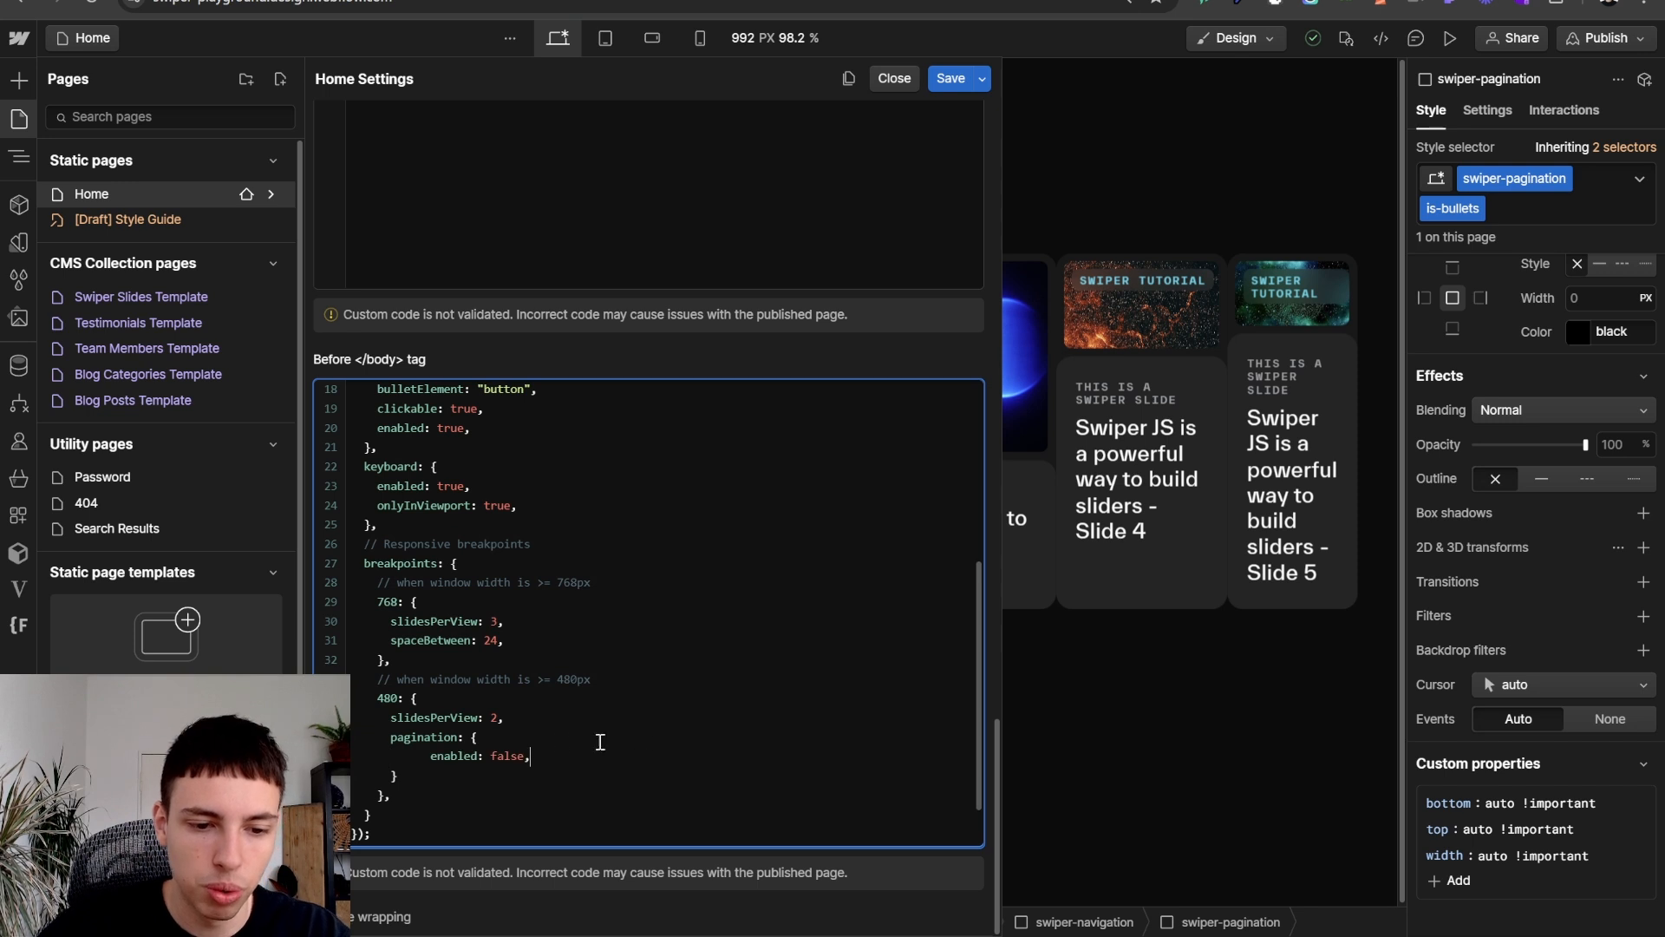
key(BackSpace)
key(BackSpace)
key(BackSpace)
key(BackSpace)
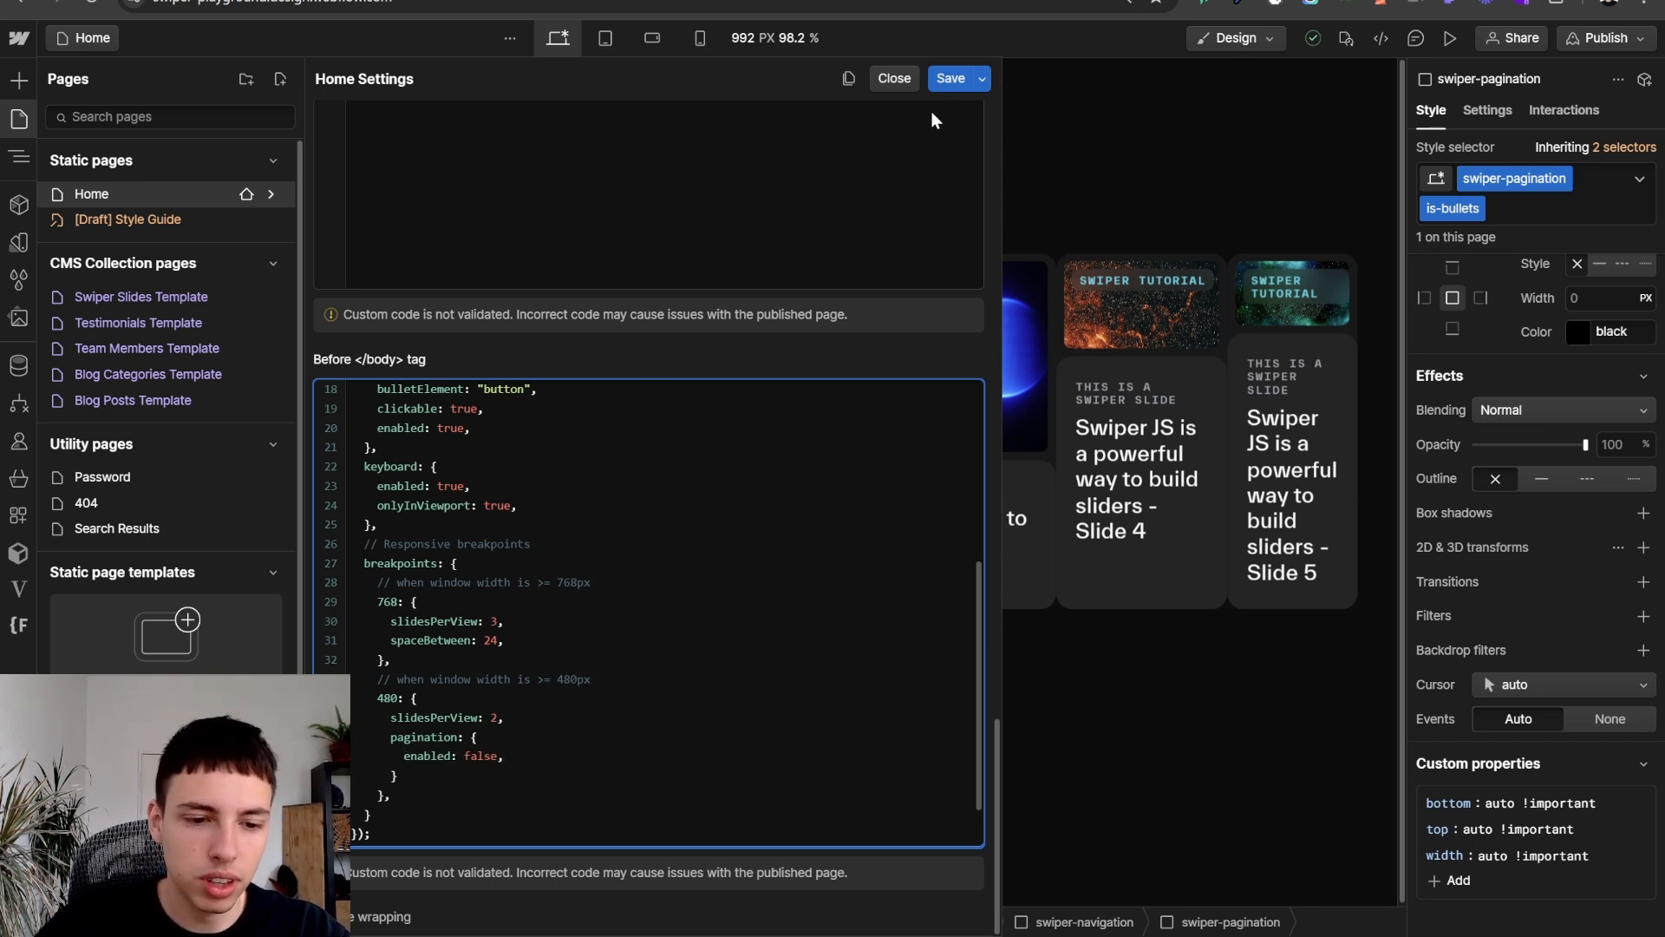
- Save the Home page settings and publish the site to swiper-playground.webflow.io
click(949, 83)
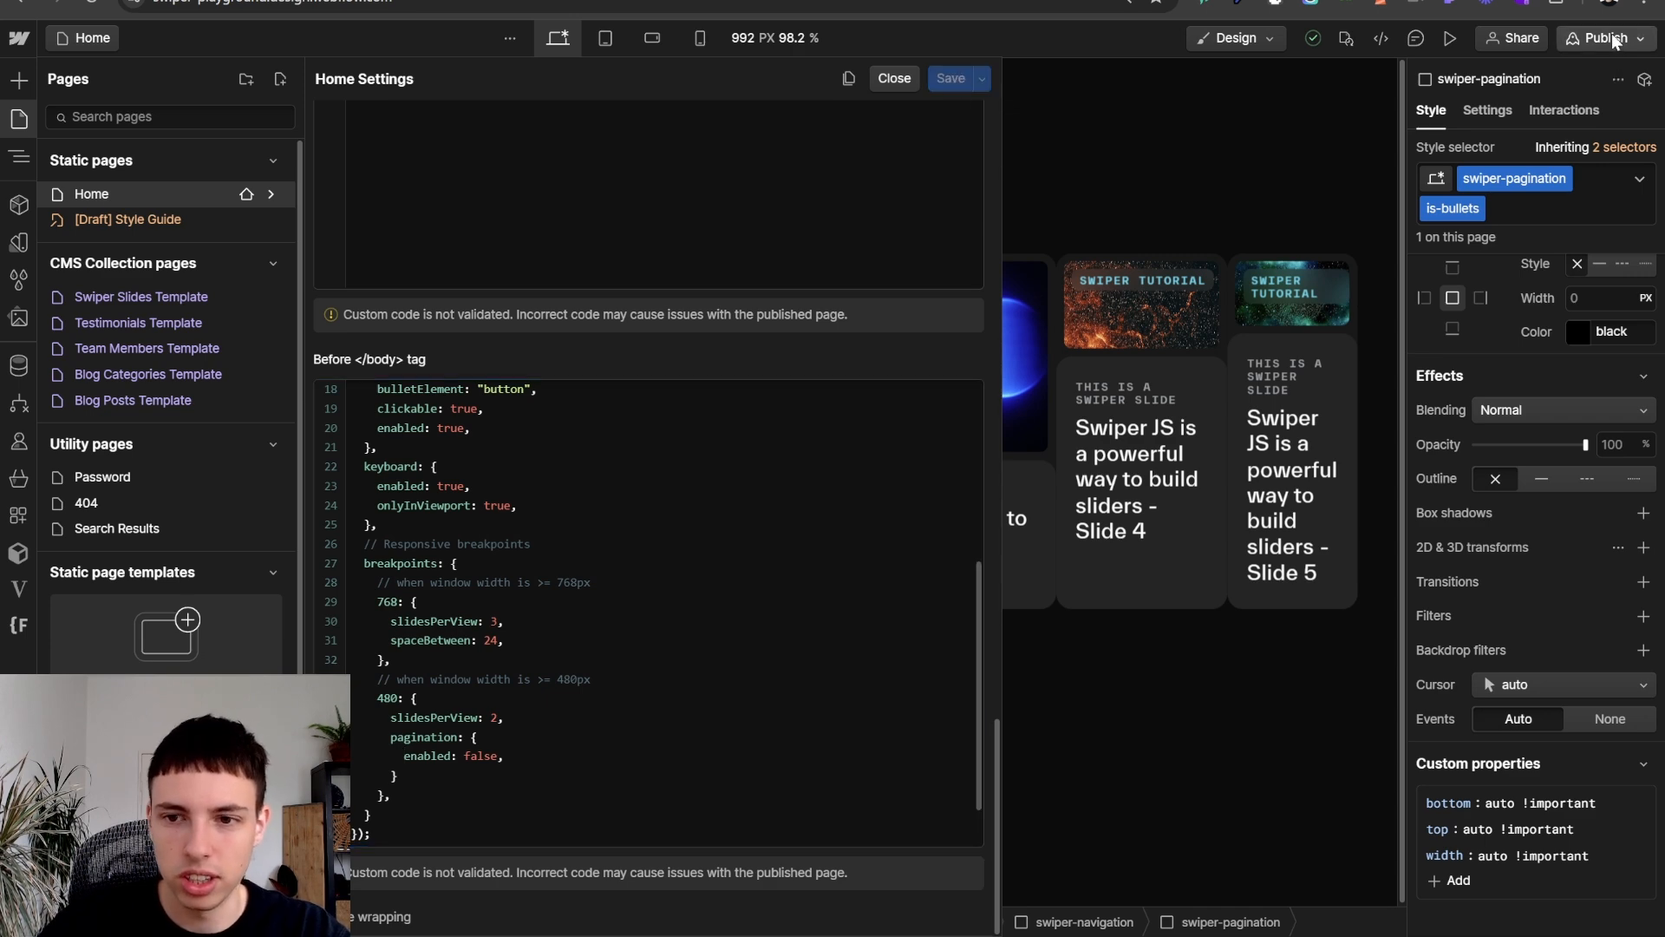
click(1612, 37)
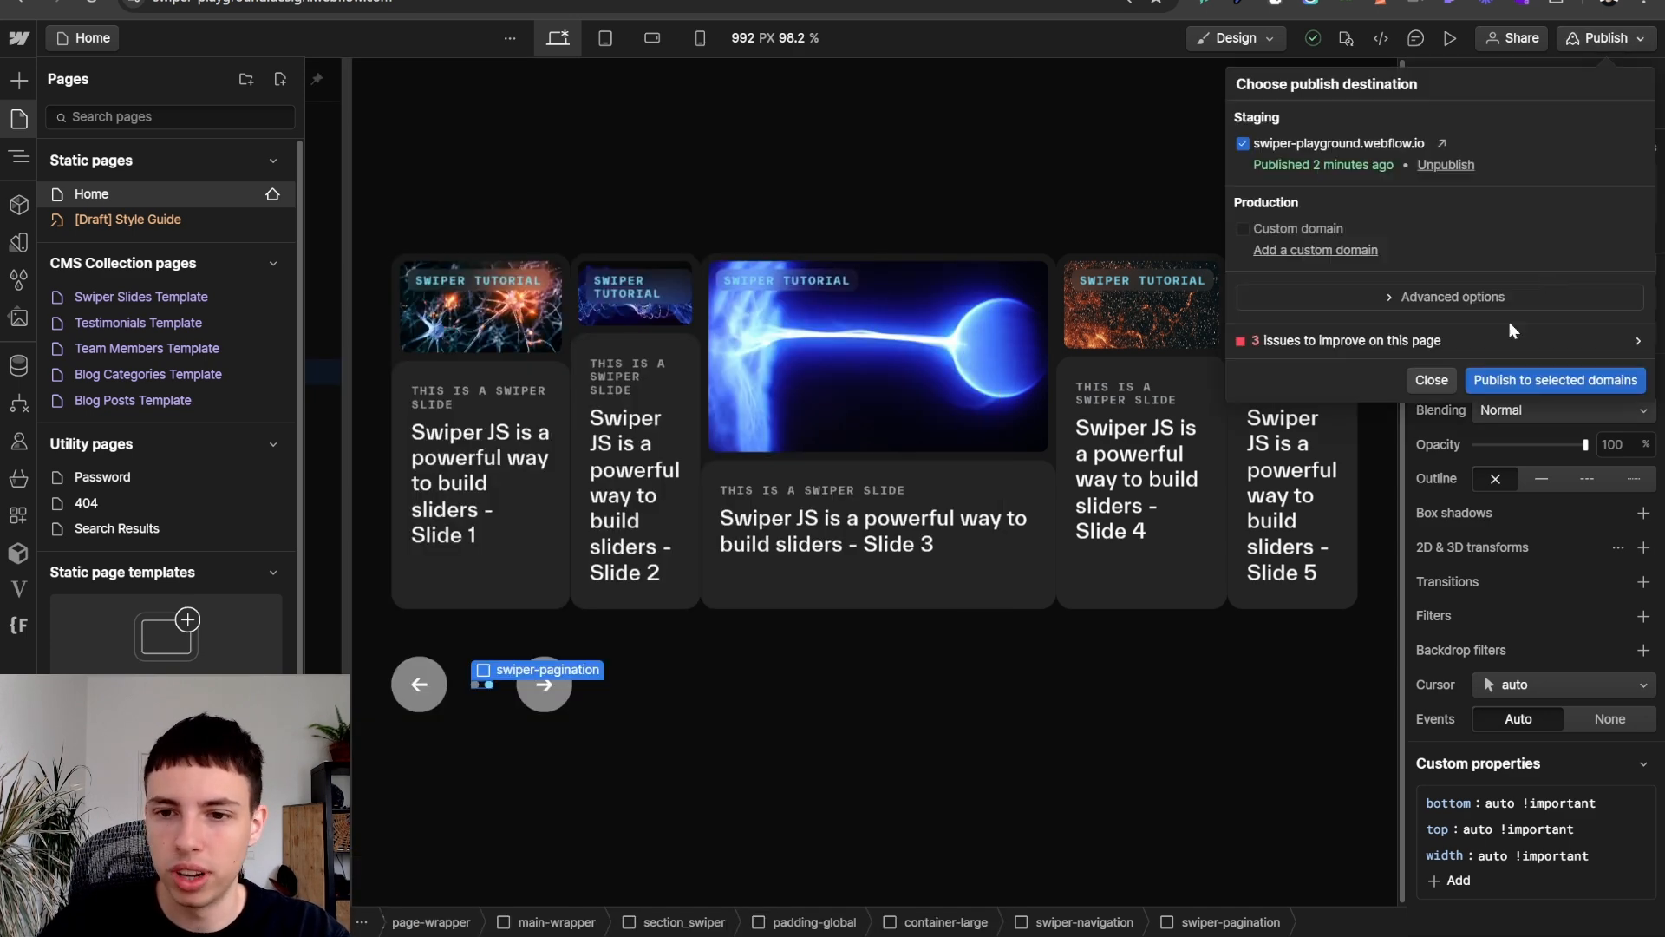
click(1569, 385)
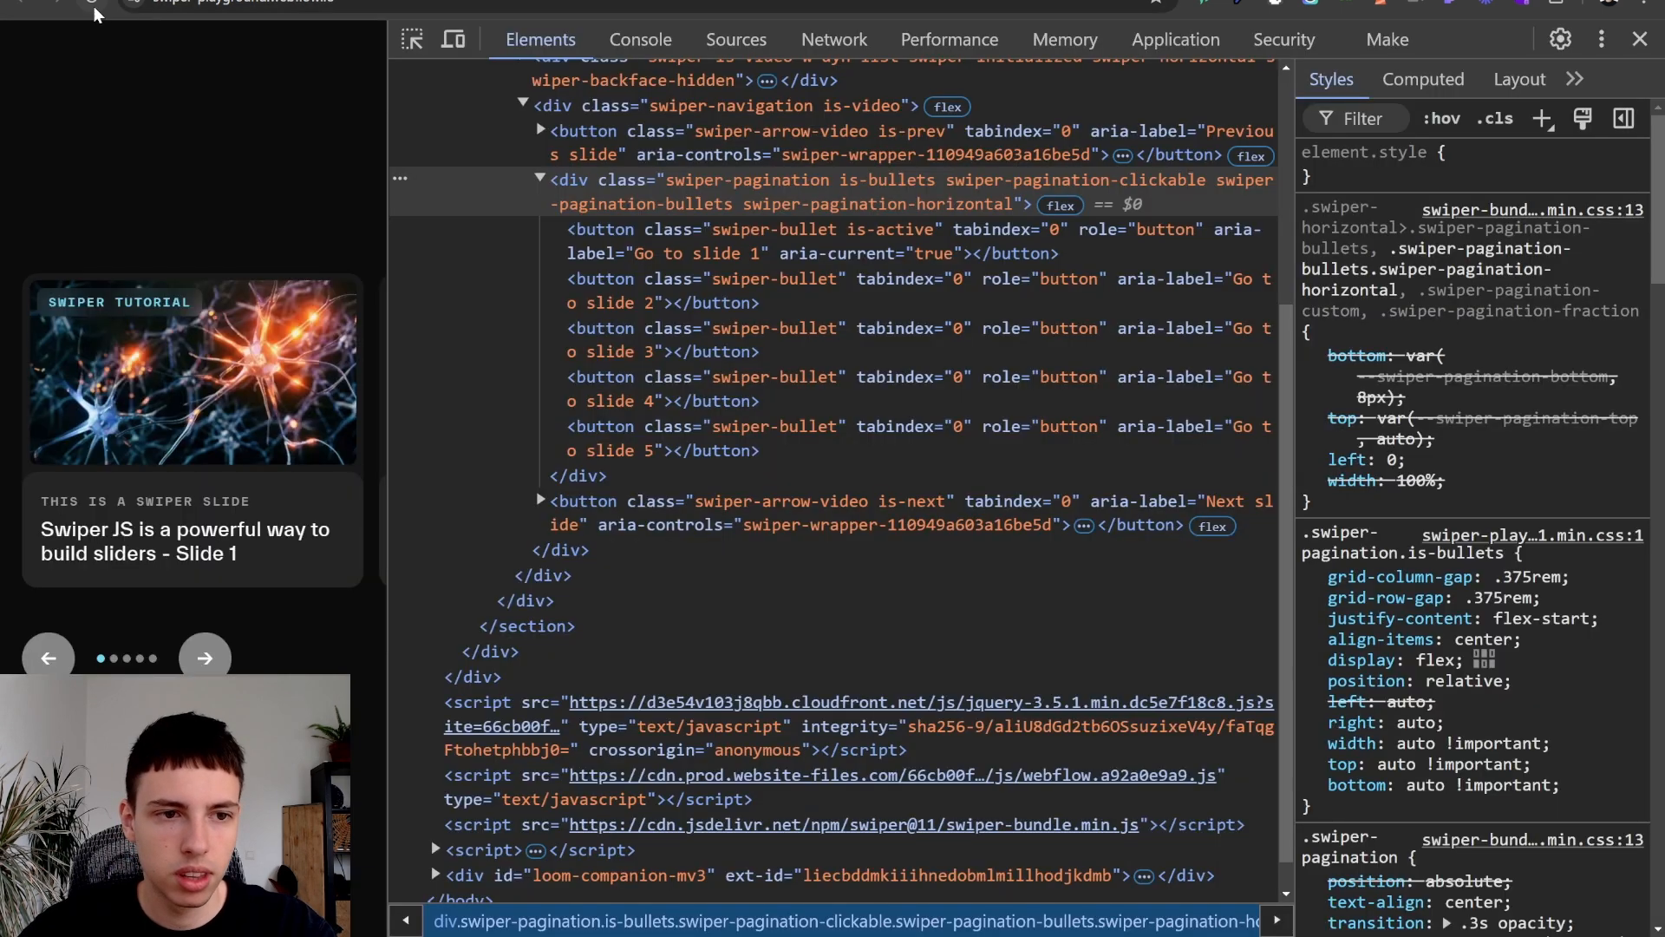
- Switch to the published page, reload it, and resize the viewport to check the pagination around the 480 px breakpoint
click(92, 5)
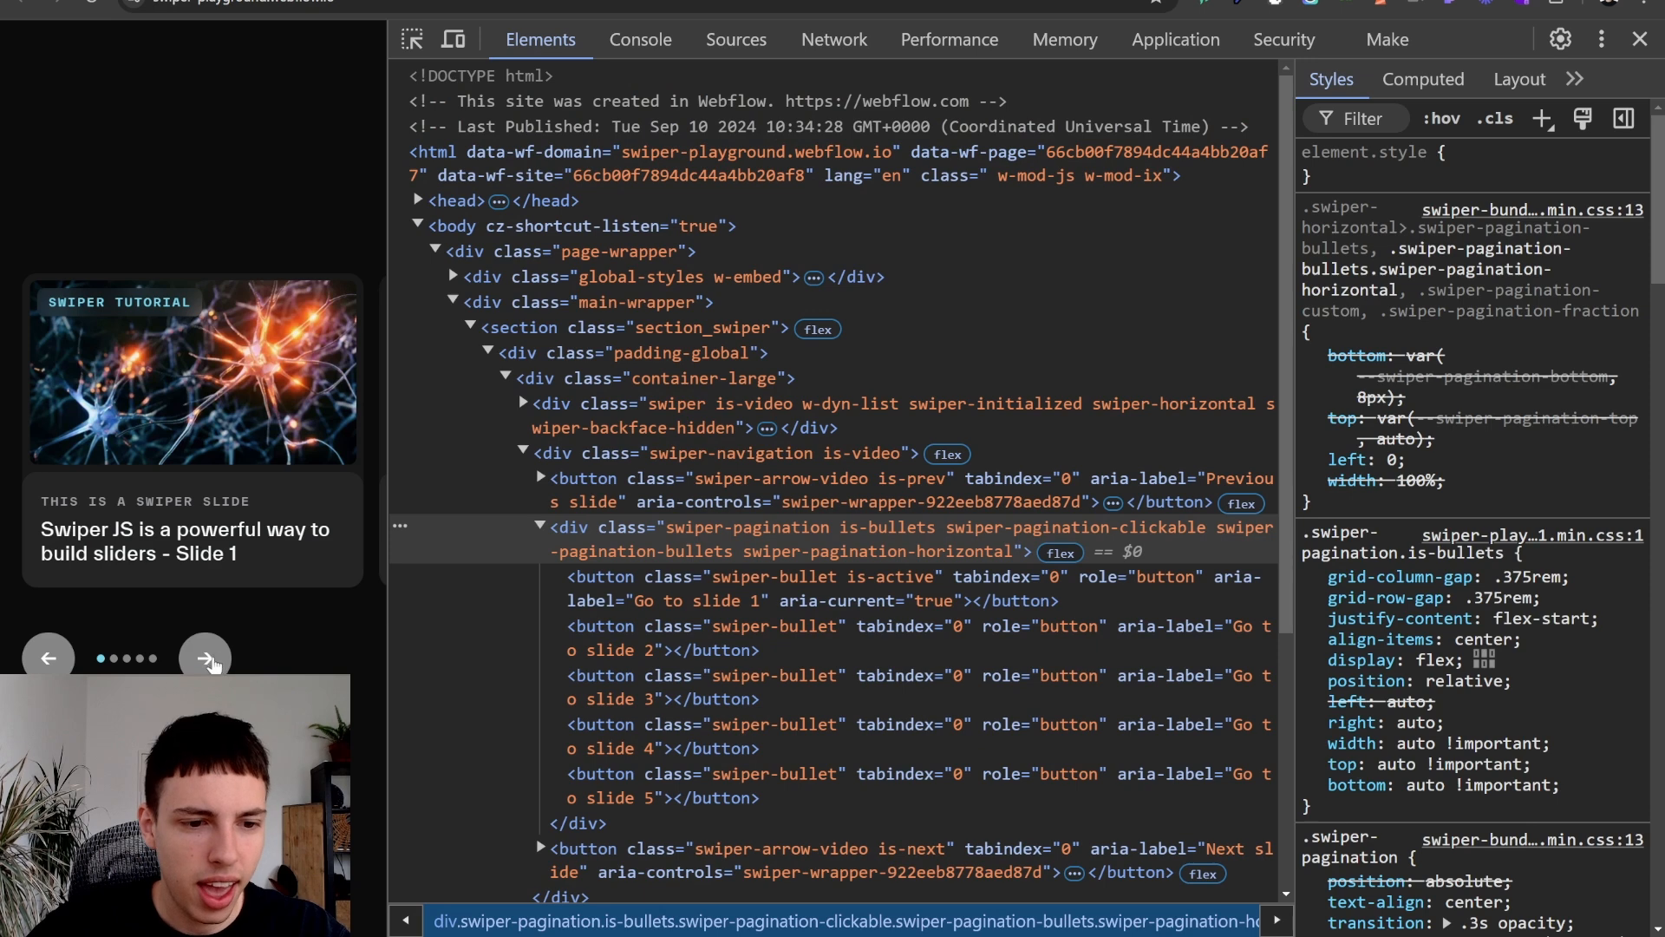
mouse_move(388, 401)
mouse_down()
mouse_move(879, 387)
mouse_move(371, 408)
mouse_up()
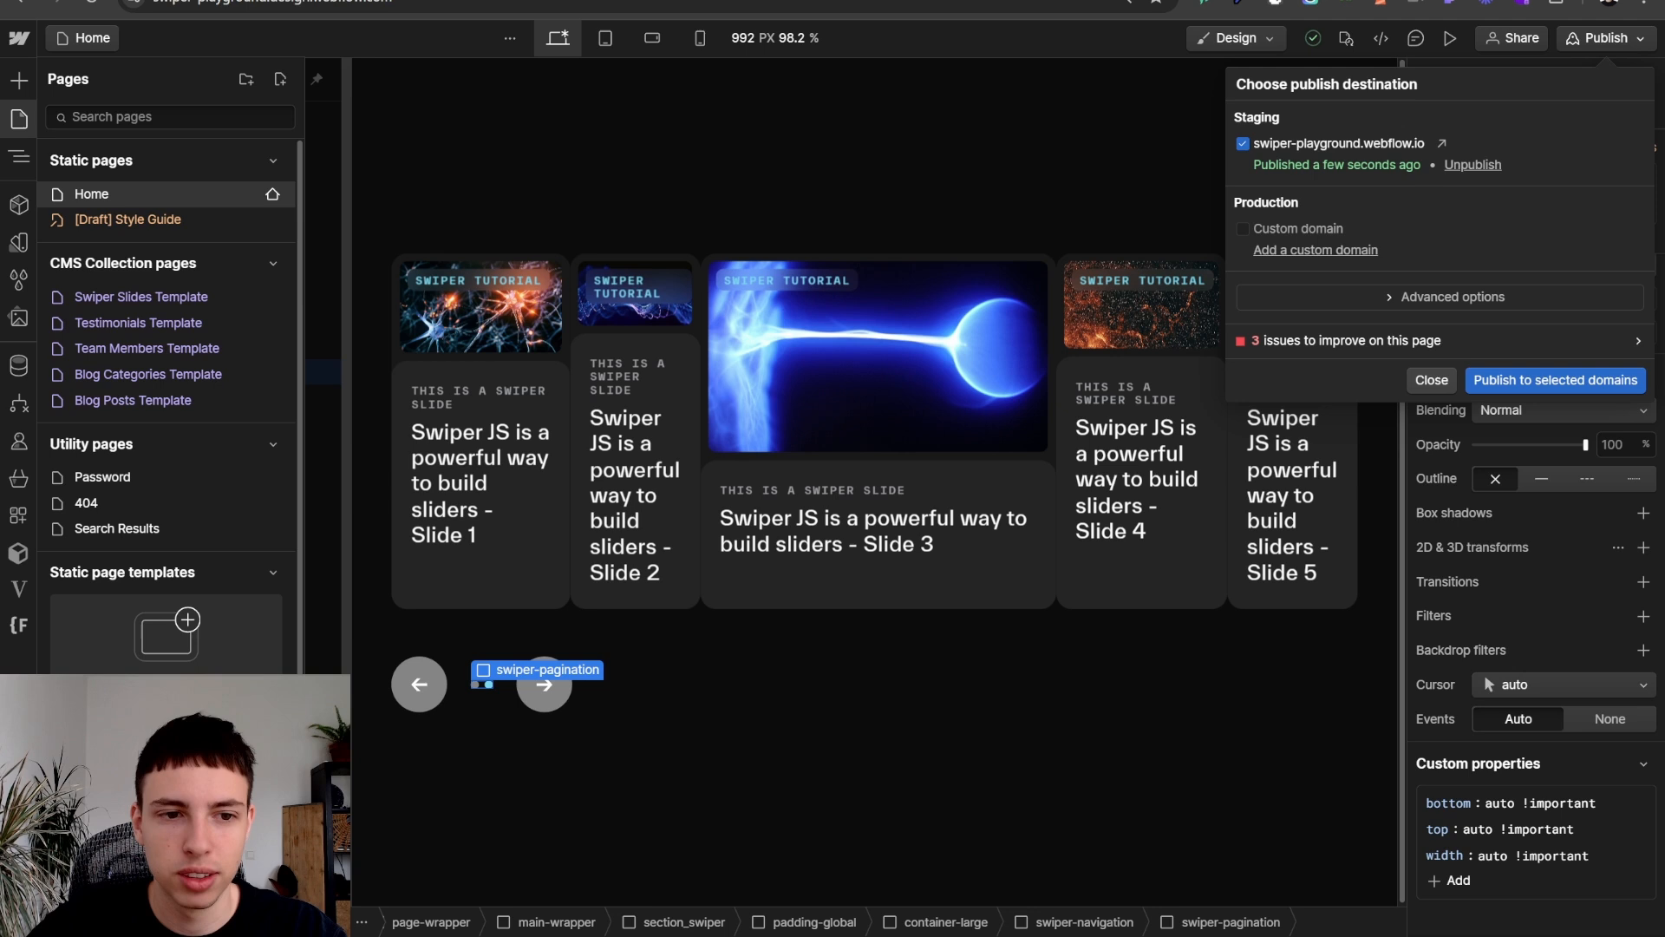
- Back in the Webflow Designer, delete both swiper-bullet elements inside swiper-pagination and move swiper-pagination after the second swiper-arrow-video
click(1485, 674)
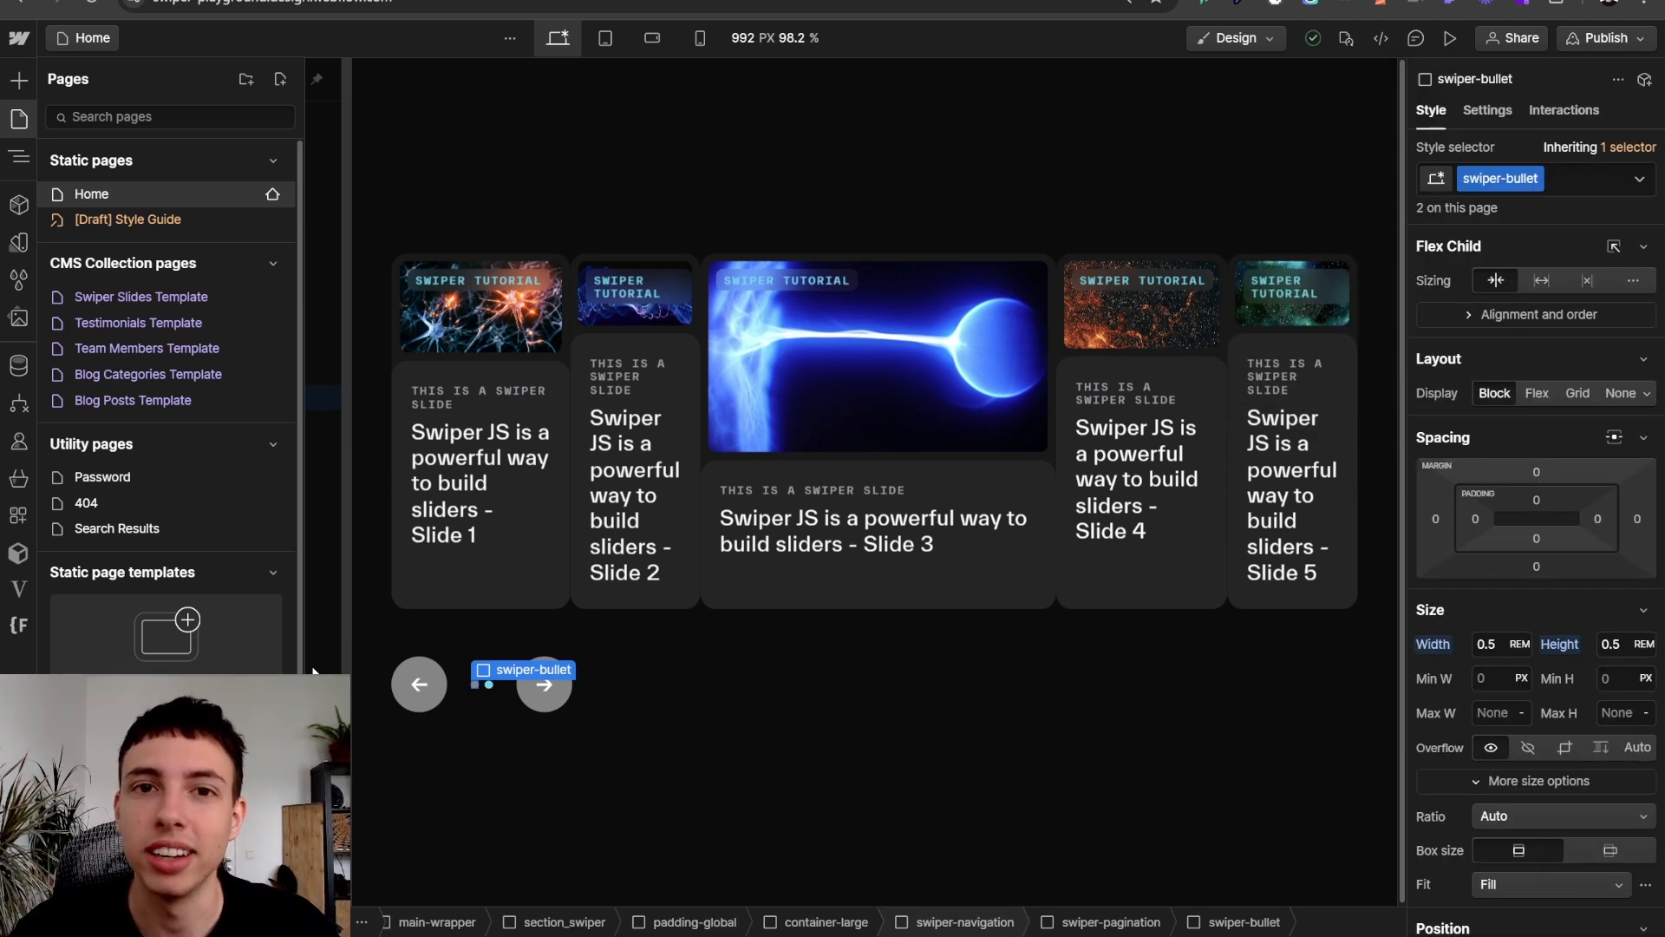
key(z)
click(488, 686)
click(479, 687)
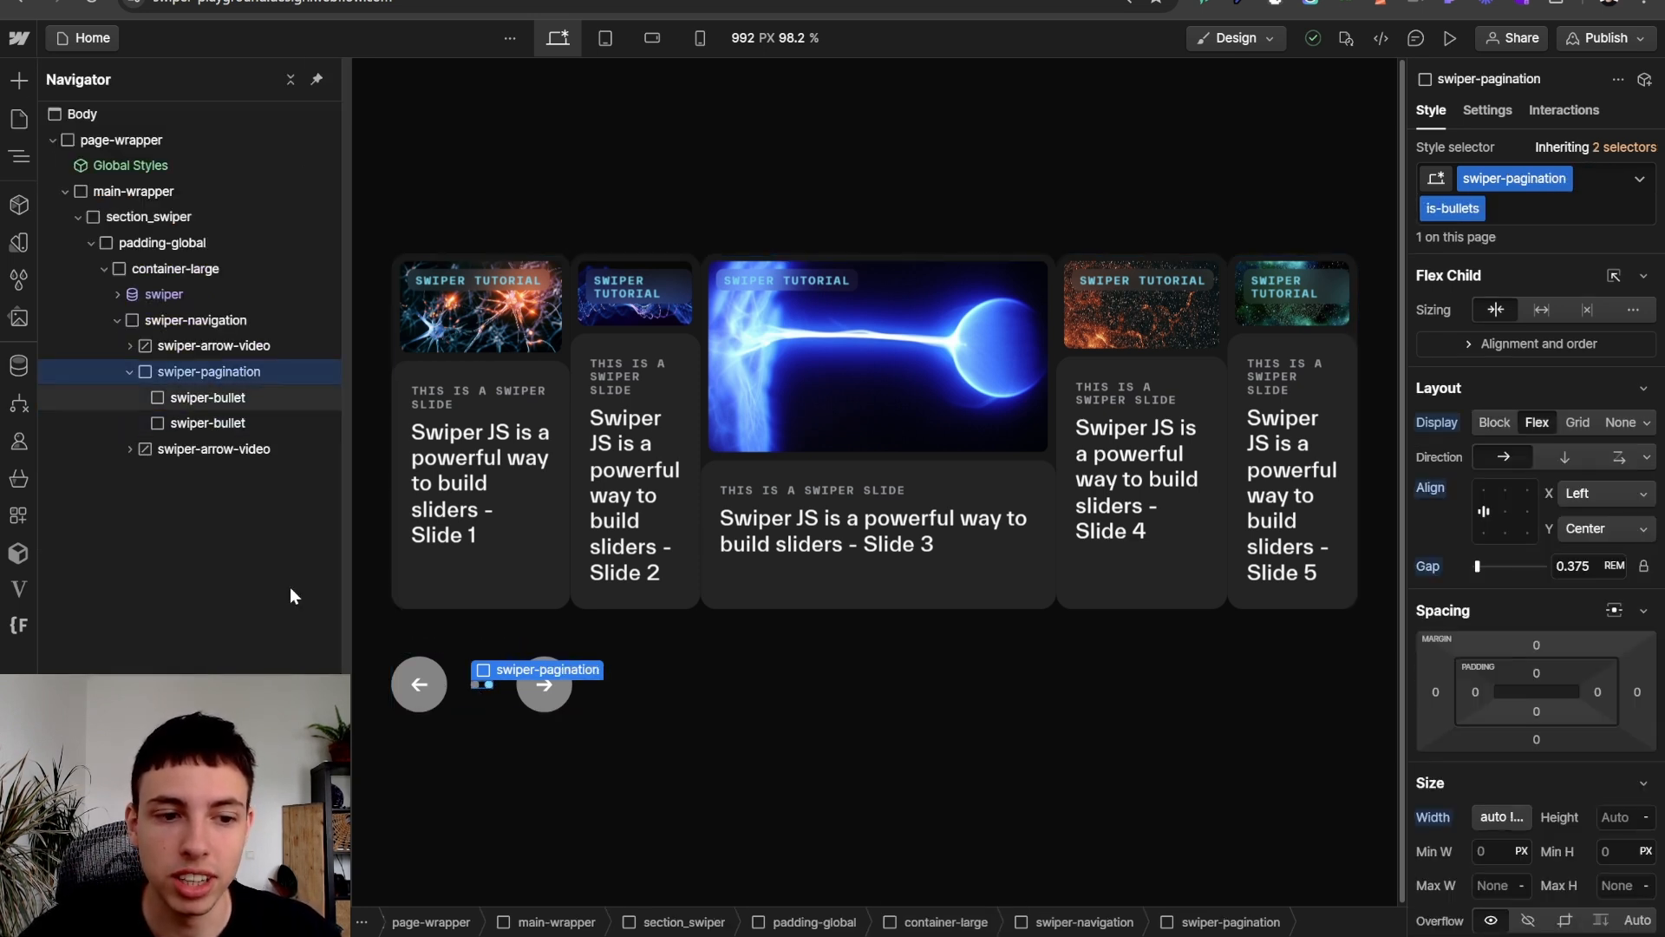
click(128, 371)
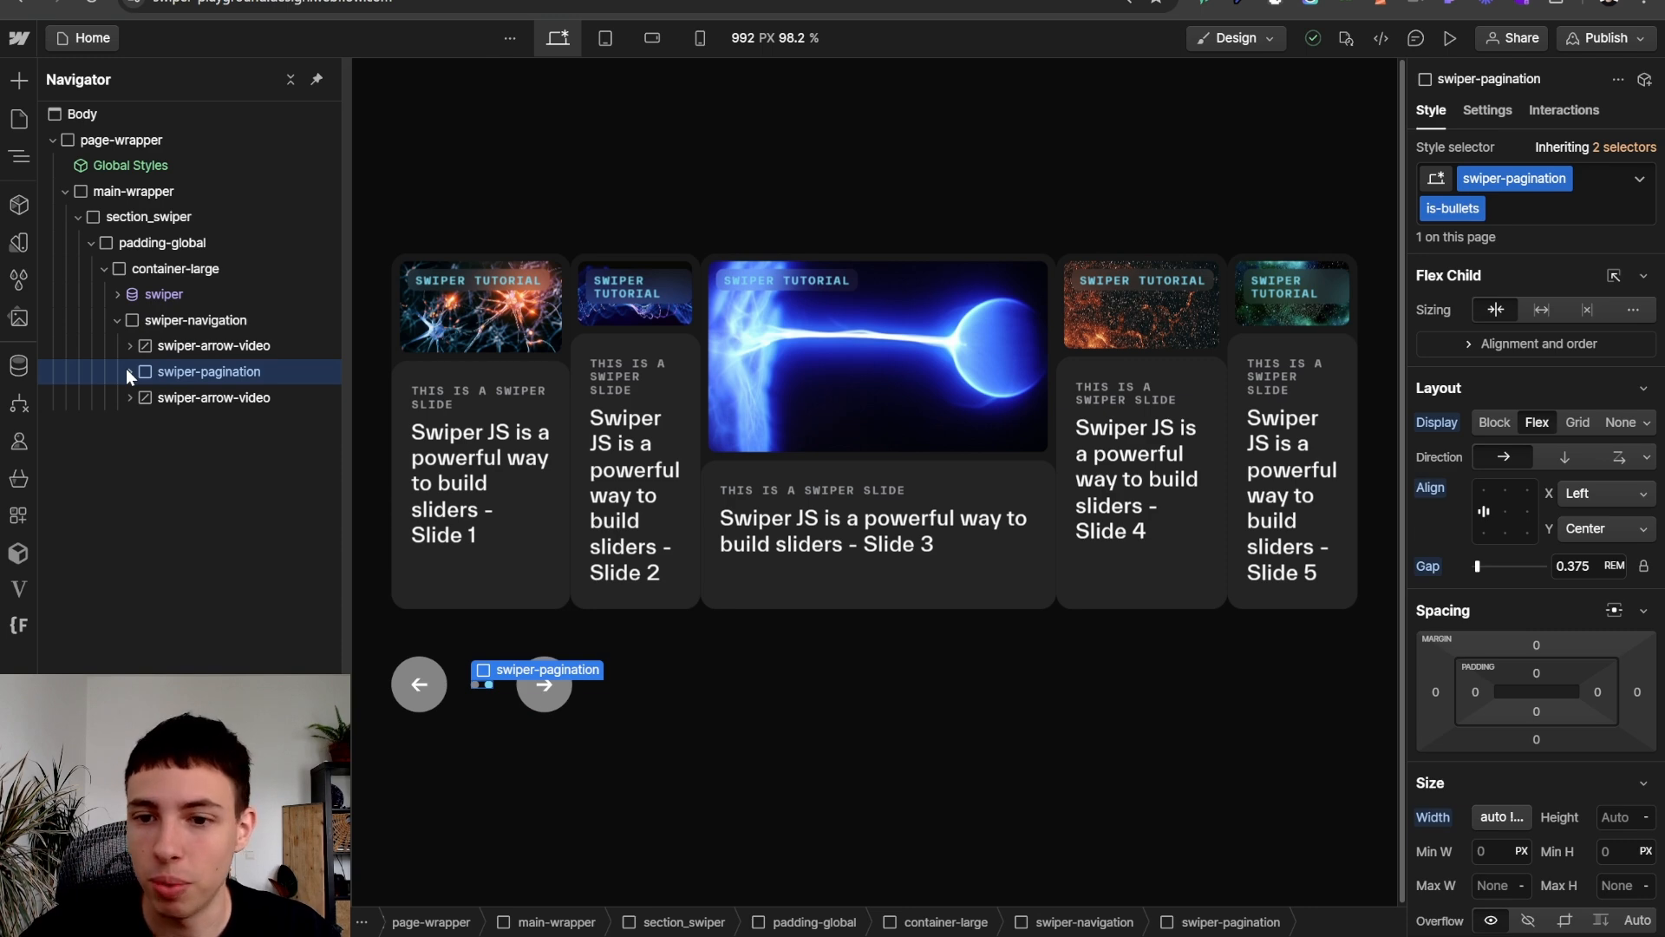
click(128, 372)
click(180, 397)
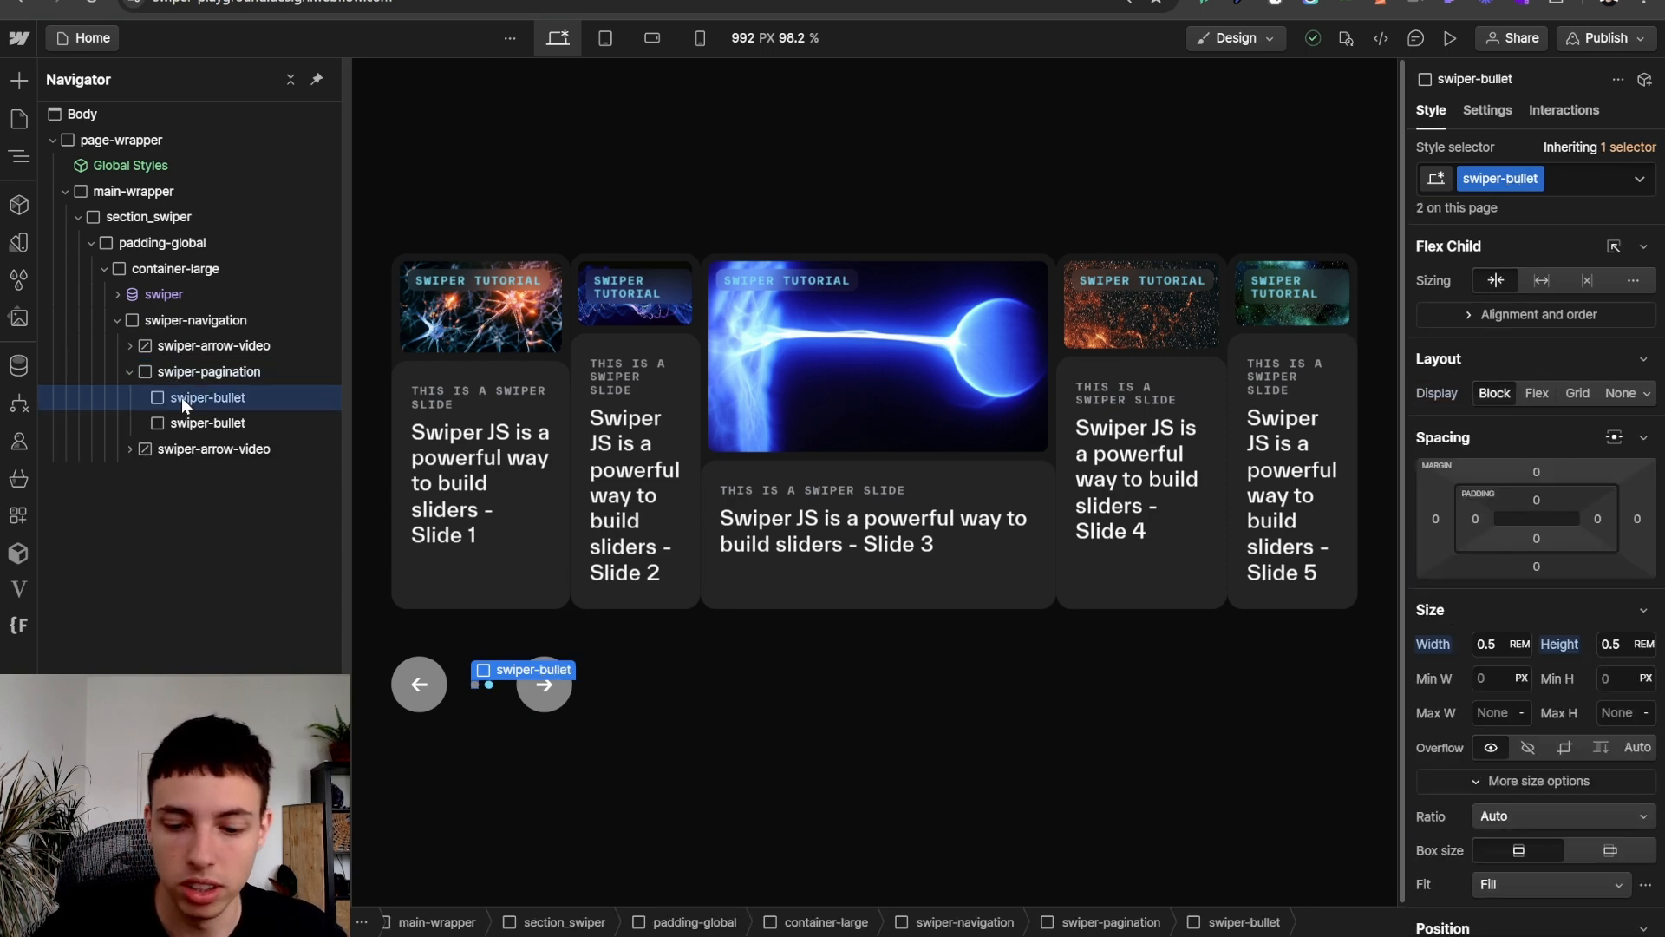
key(Delete)
key(Delete)
drag(210, 369, 210, 406)
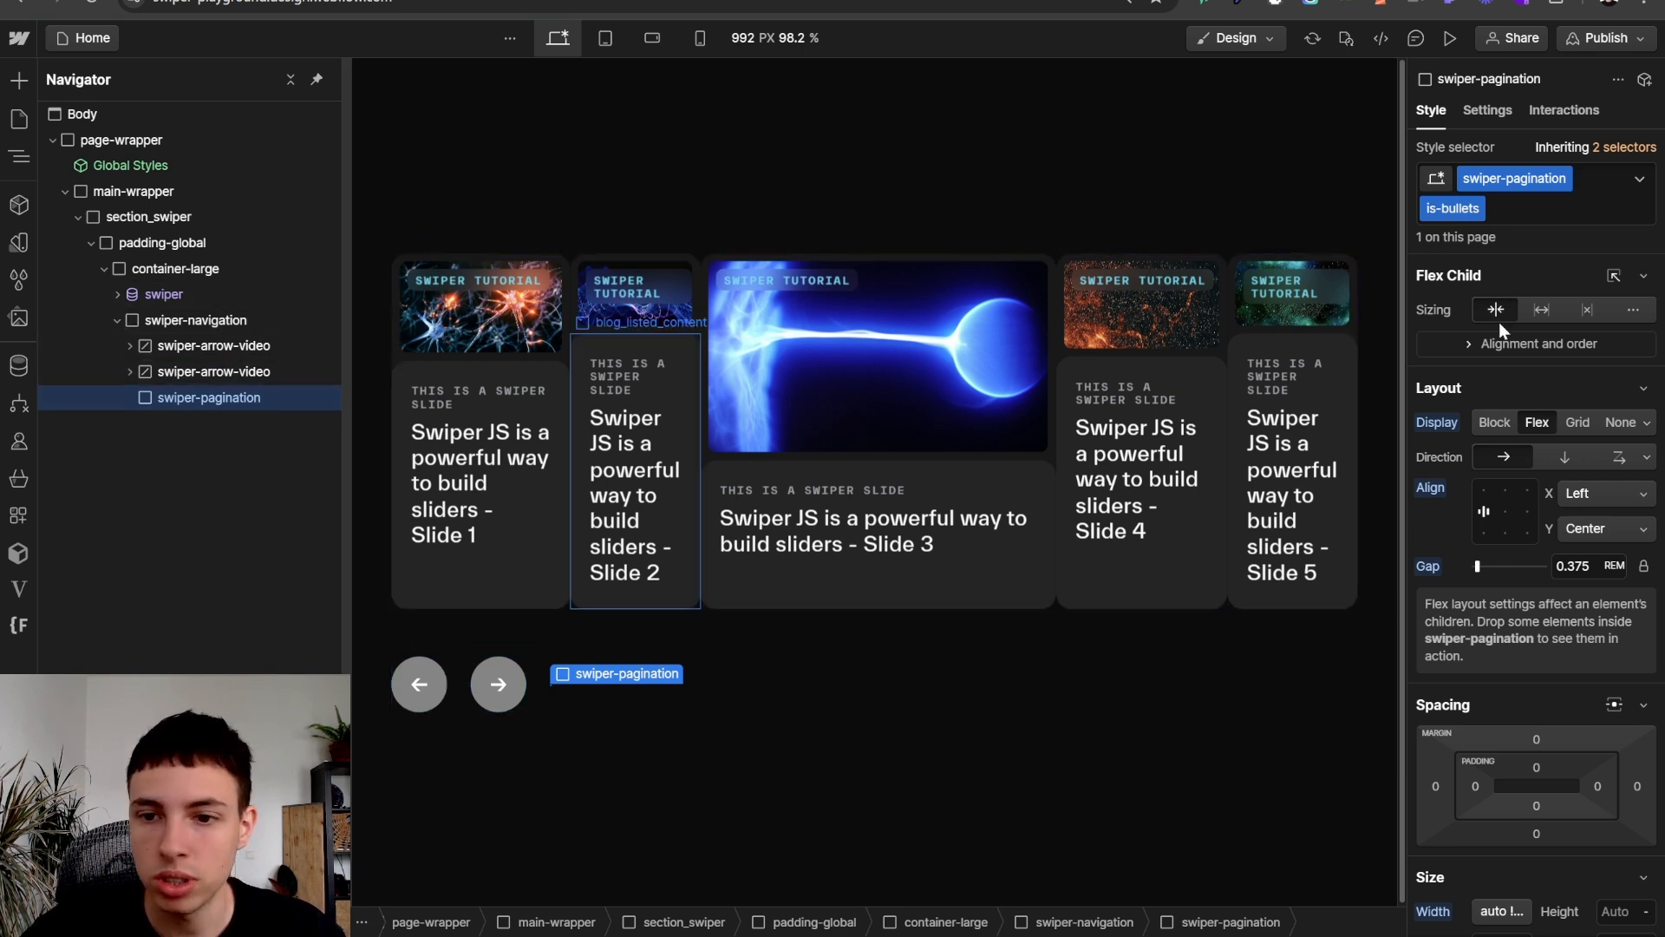
- Replace the is-bullets combo class on swiper-pagination with a new swiper-pagination-progressbar class
click(1553, 215)
key(BackSpace)
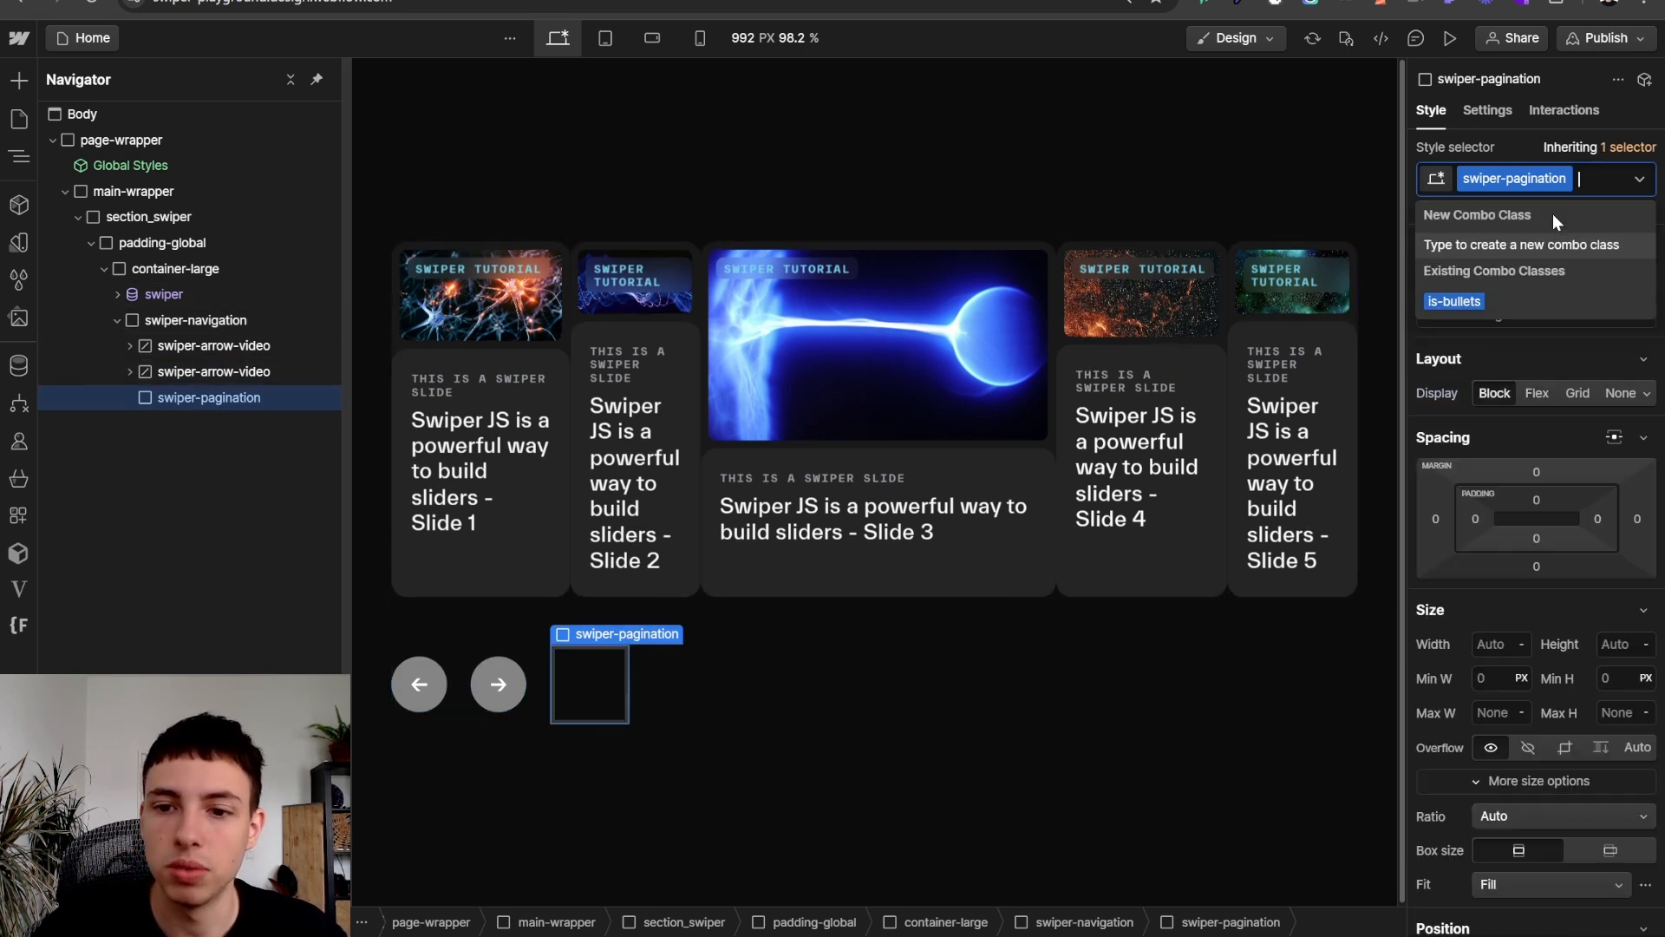
text(is)
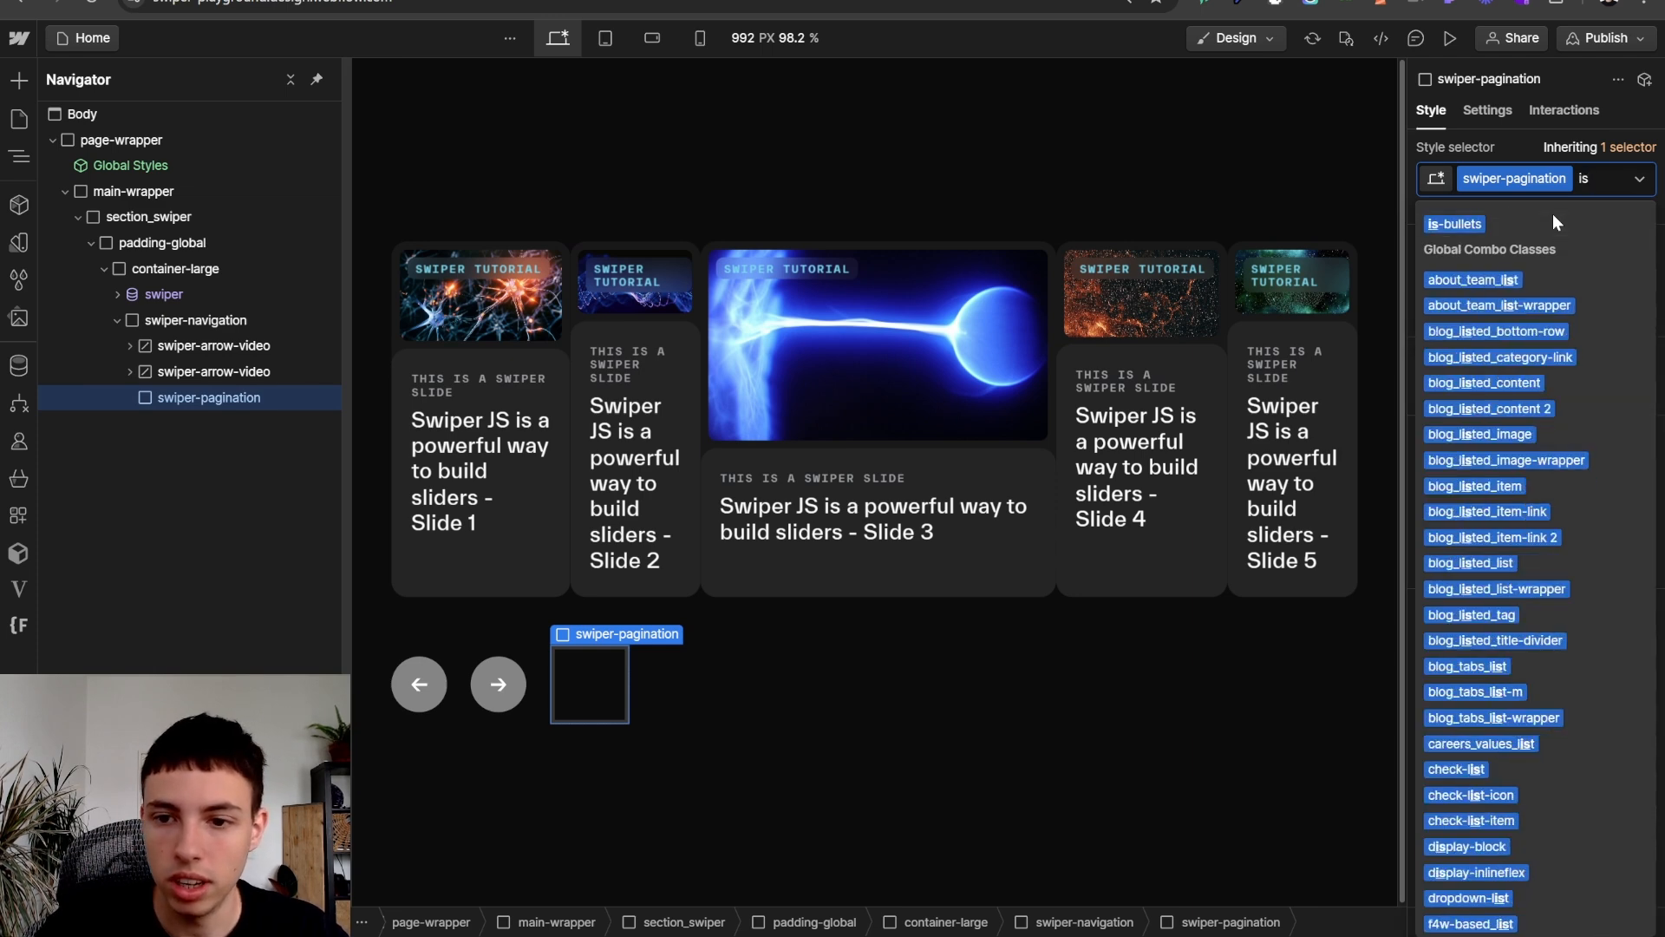
key(BackSpace)
key(BackSpace)
text(swiper-)
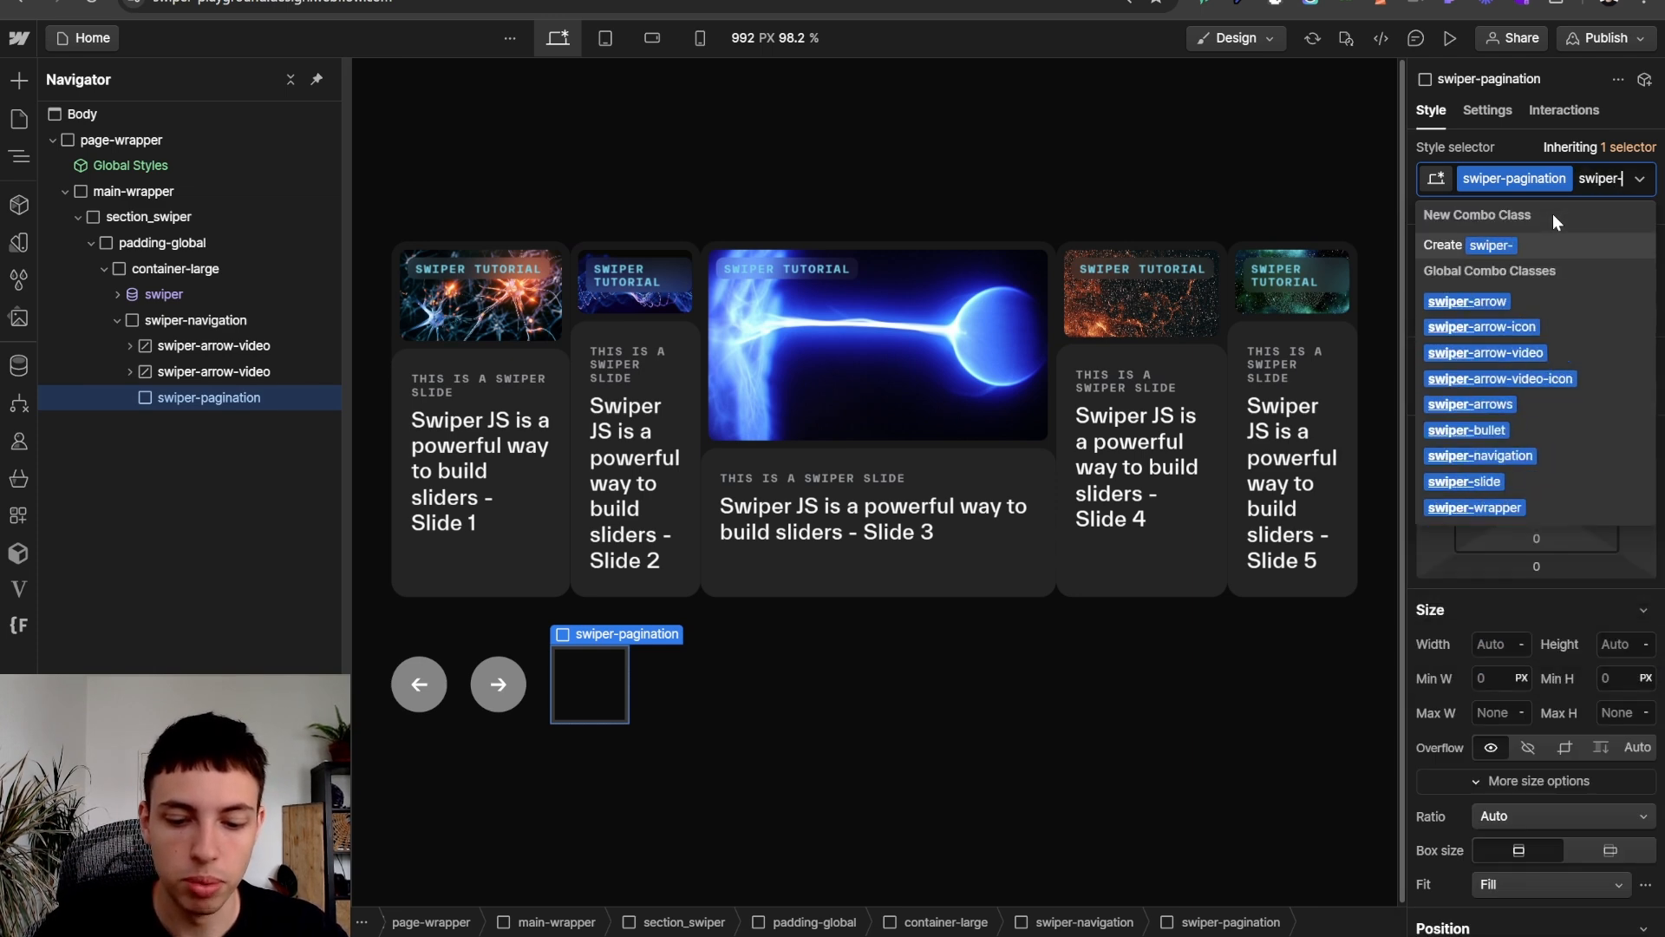
text(pagination-progressbar)
key(Return)
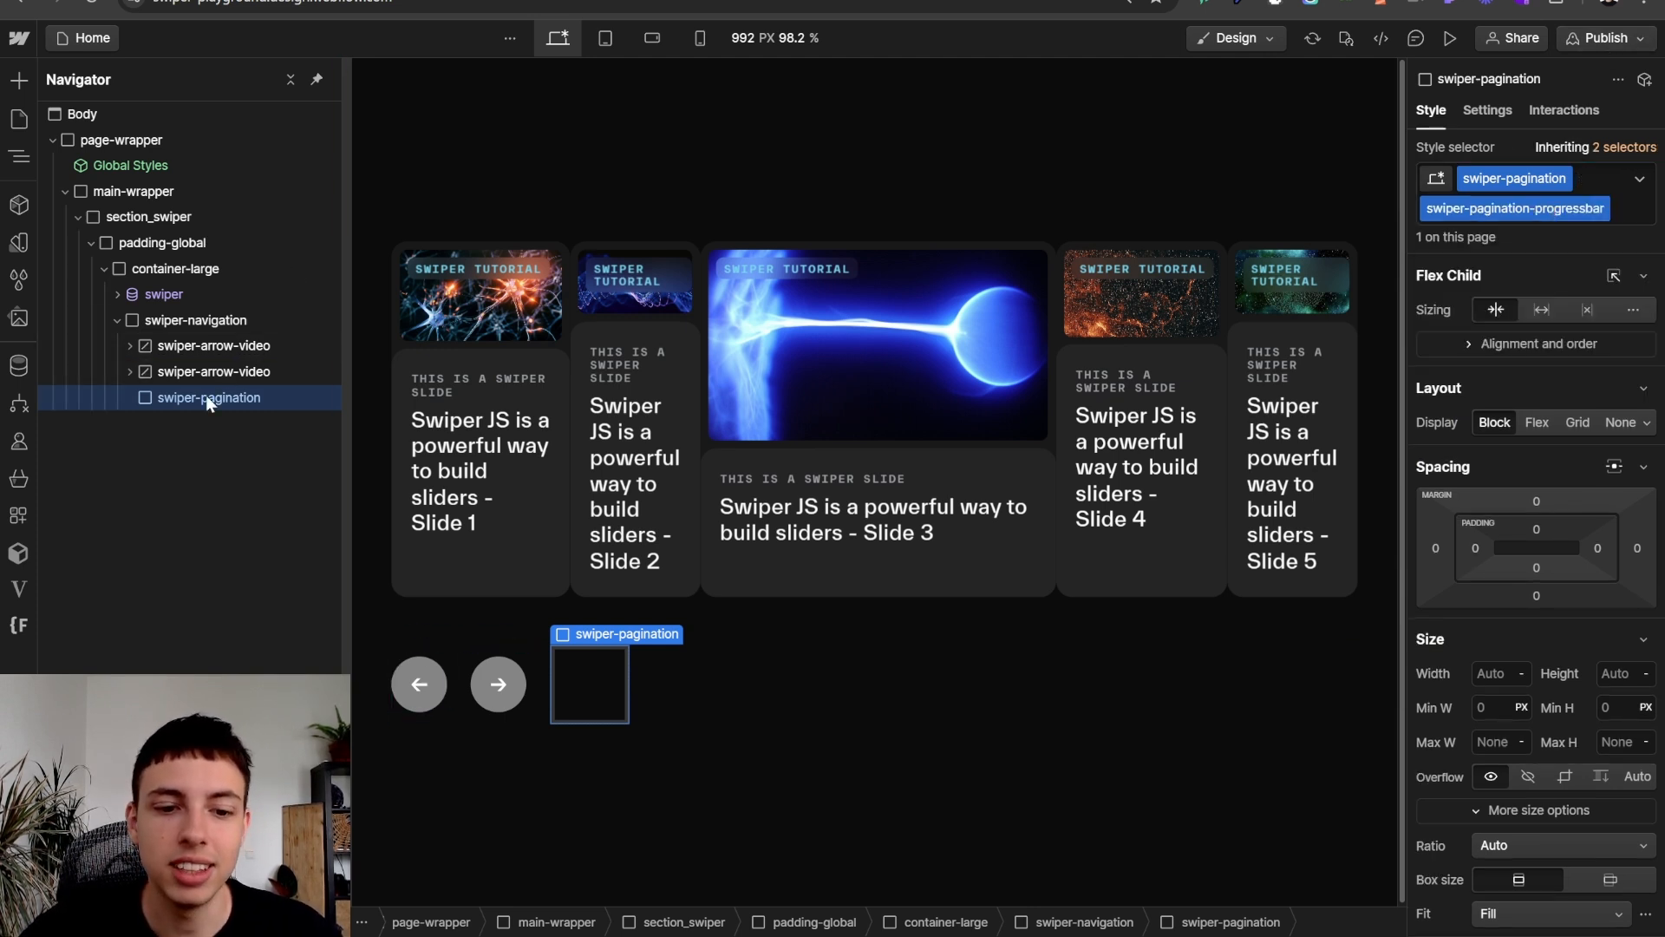
- Add a Div Block inside swiper-pagination and give it the new class swiper-pagination-progressbar-fill
key(ctrl+e)
text(d)
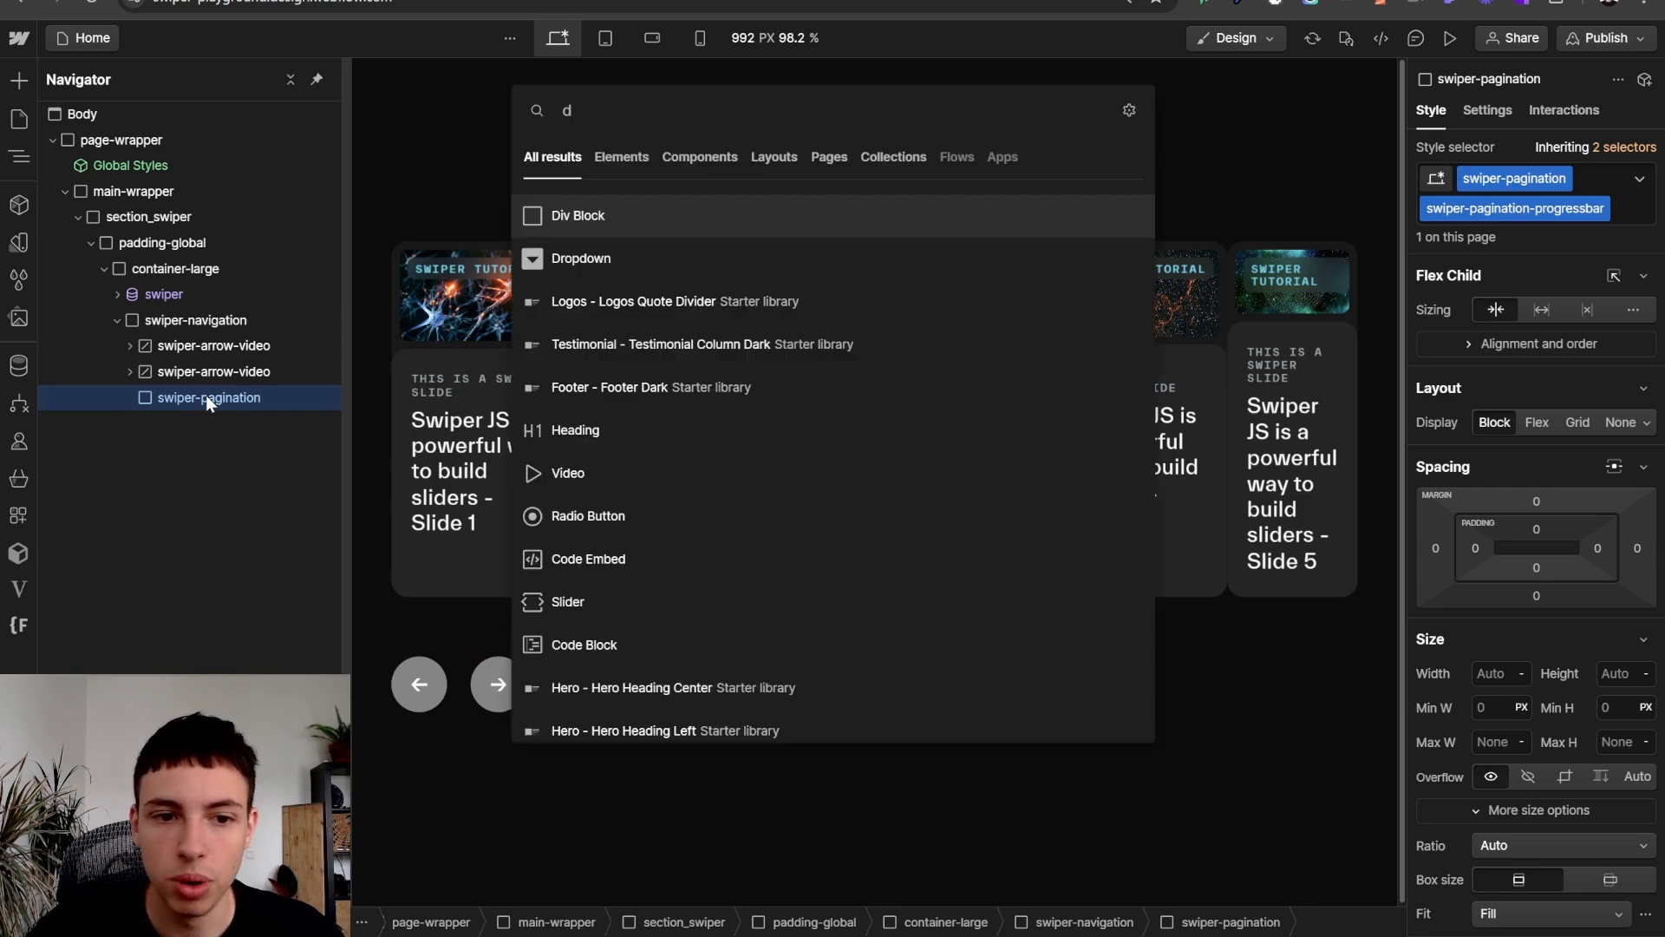
key(Return)
key(ctrl+Return)
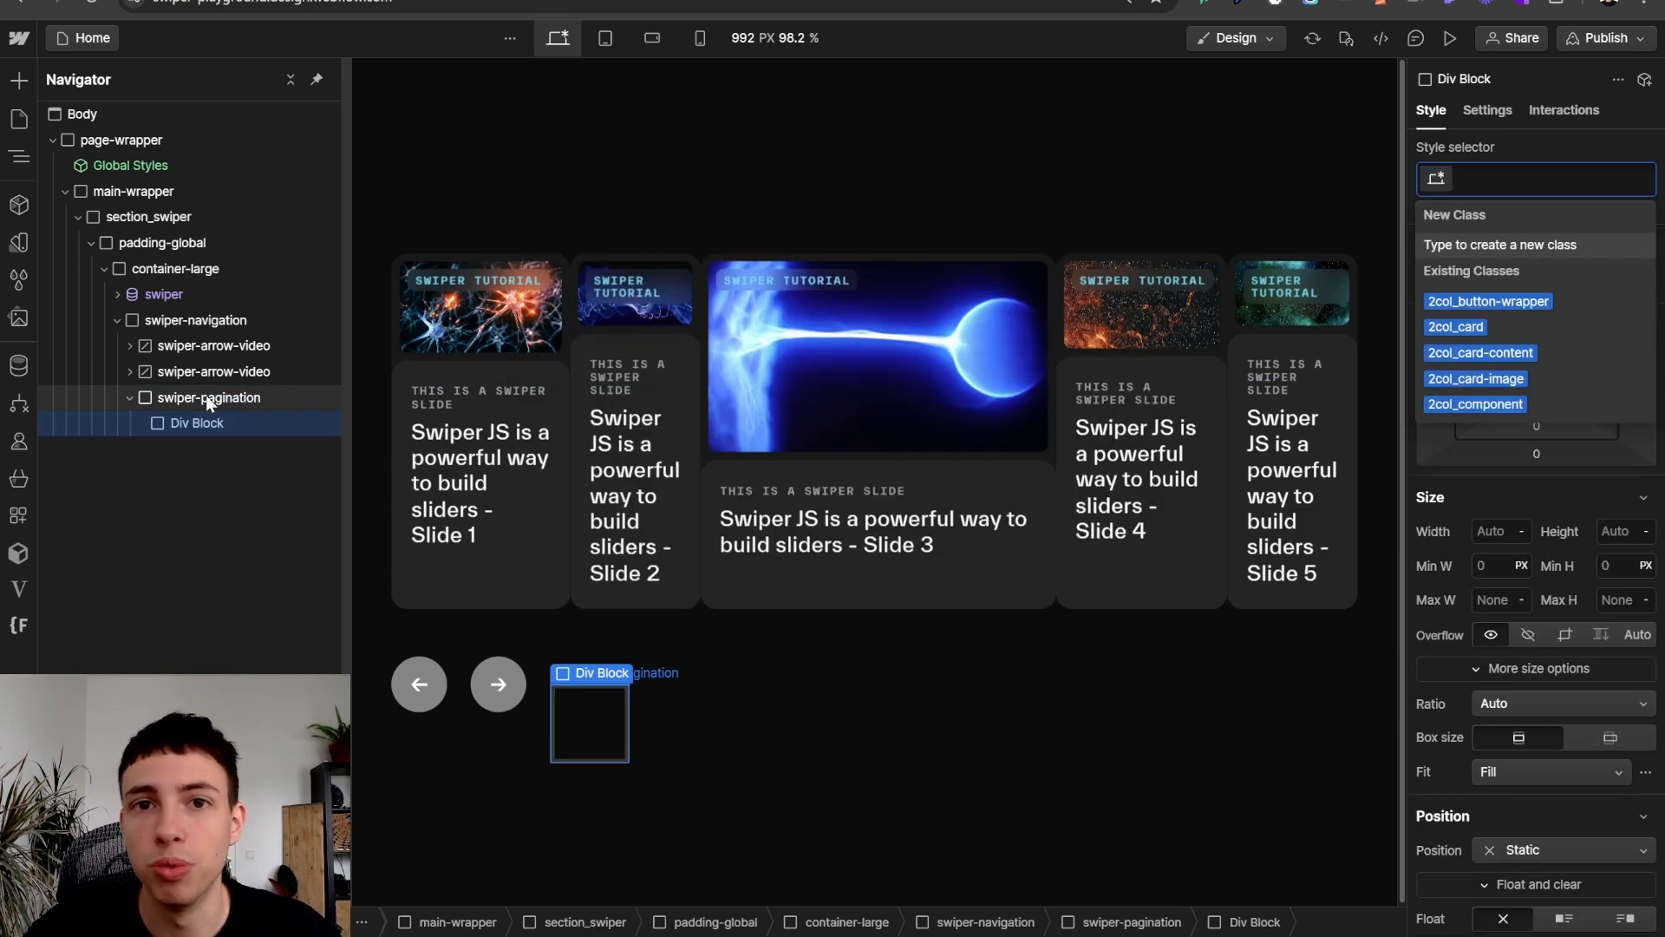
text(swiper)
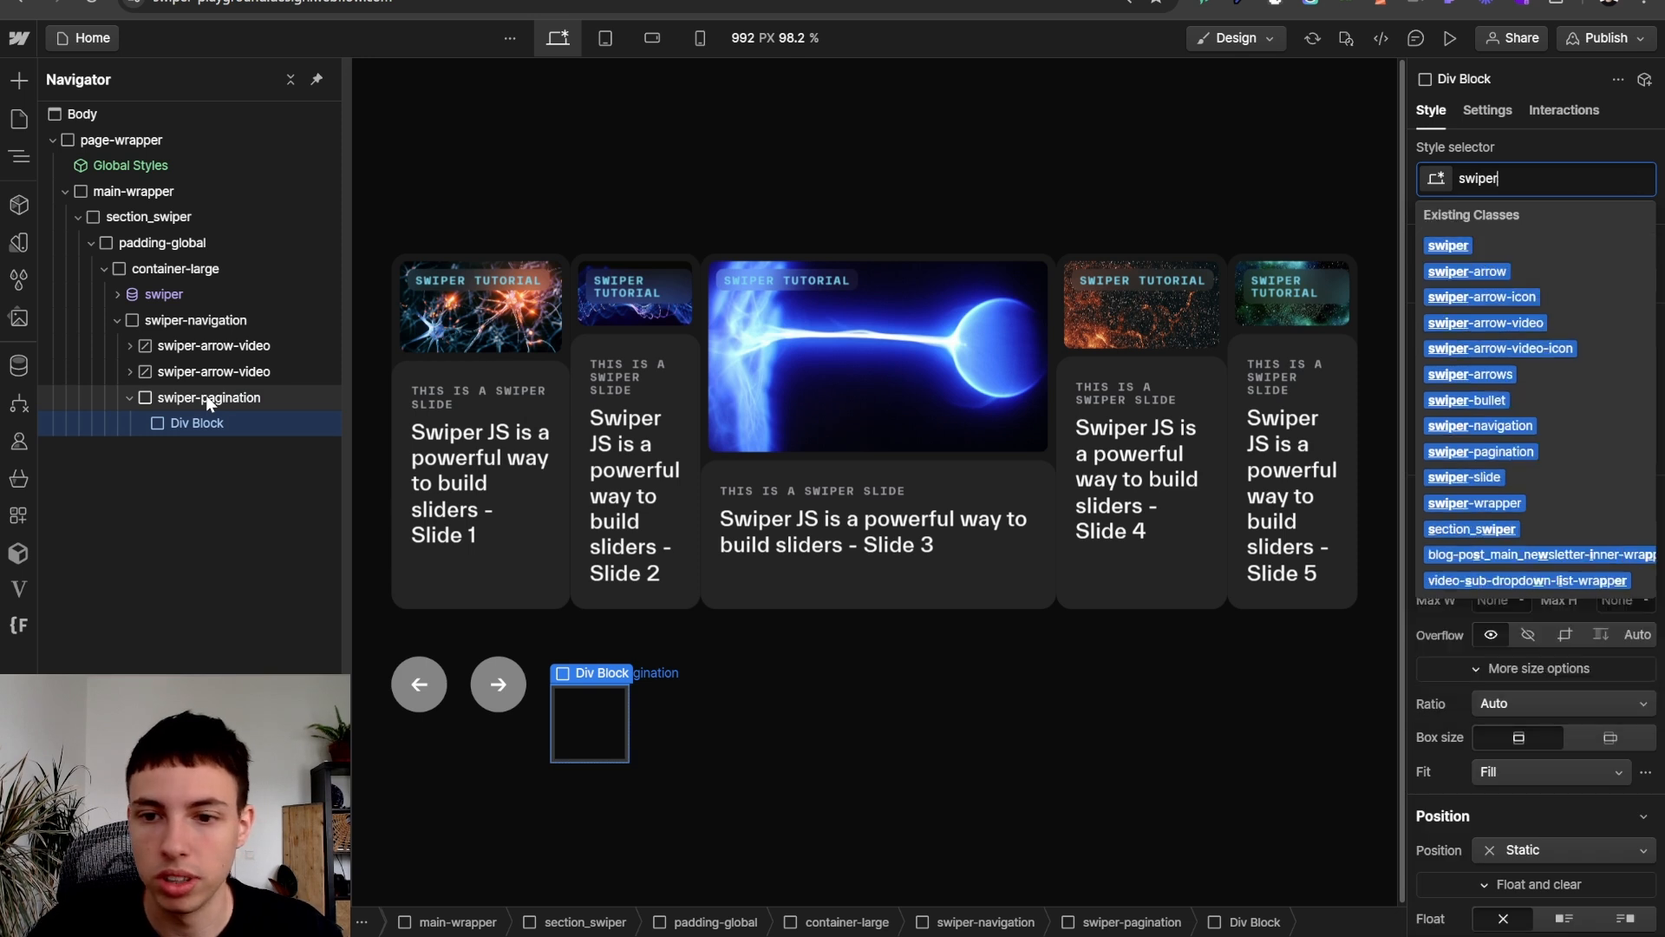
text(-pa)
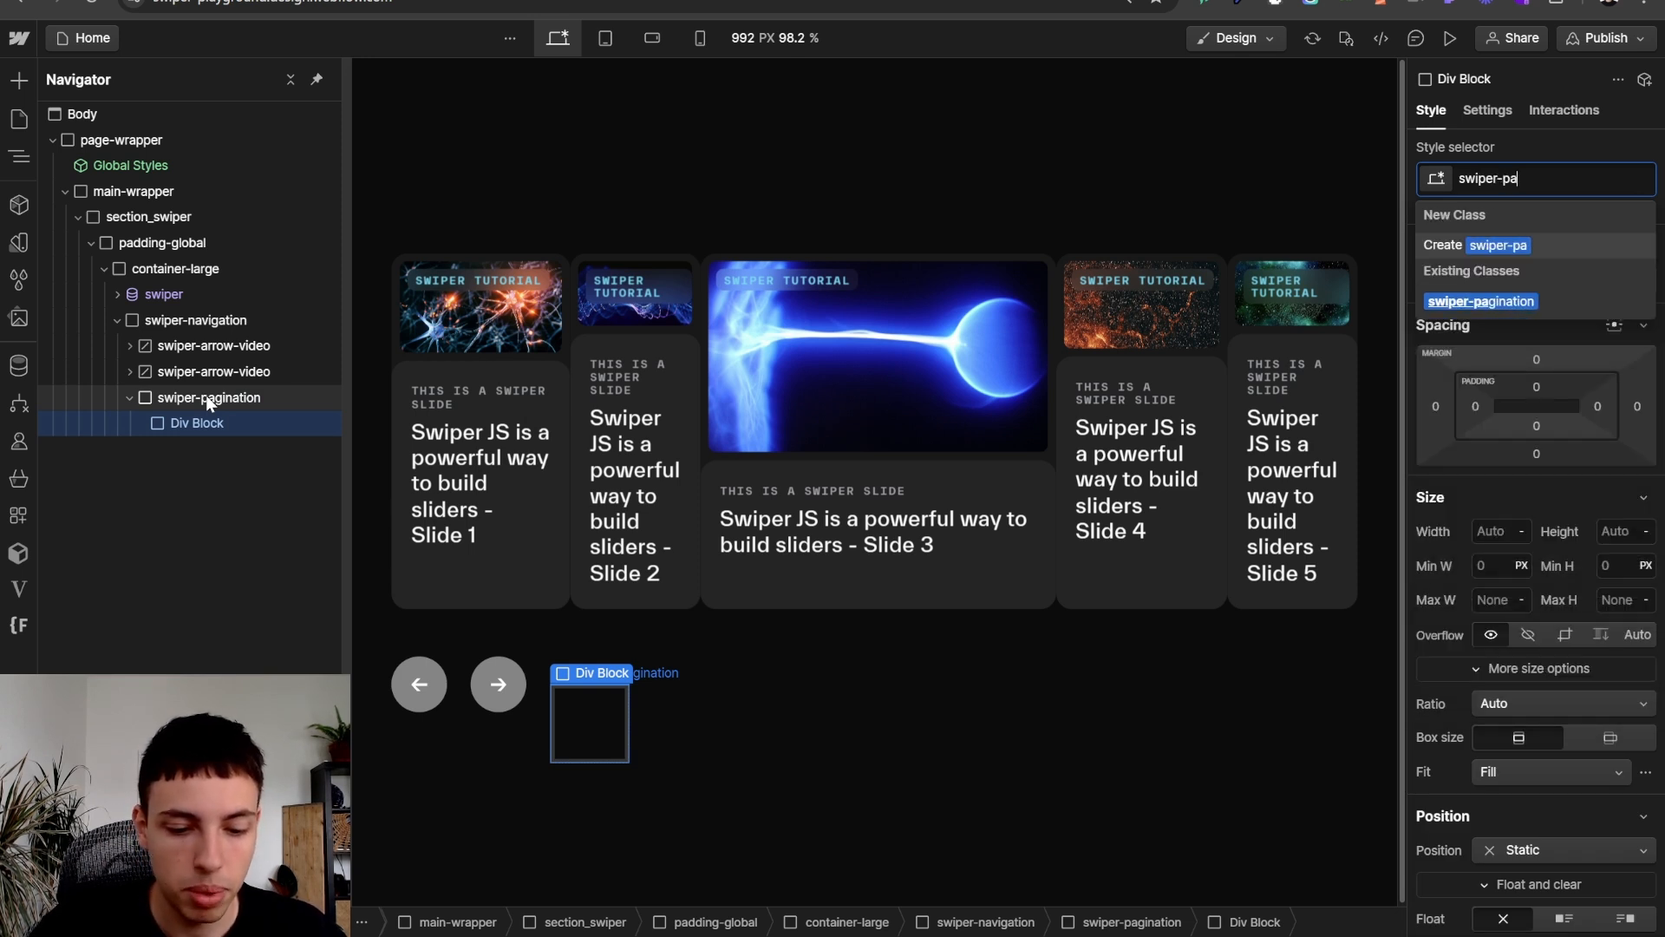
text(gination-progr)
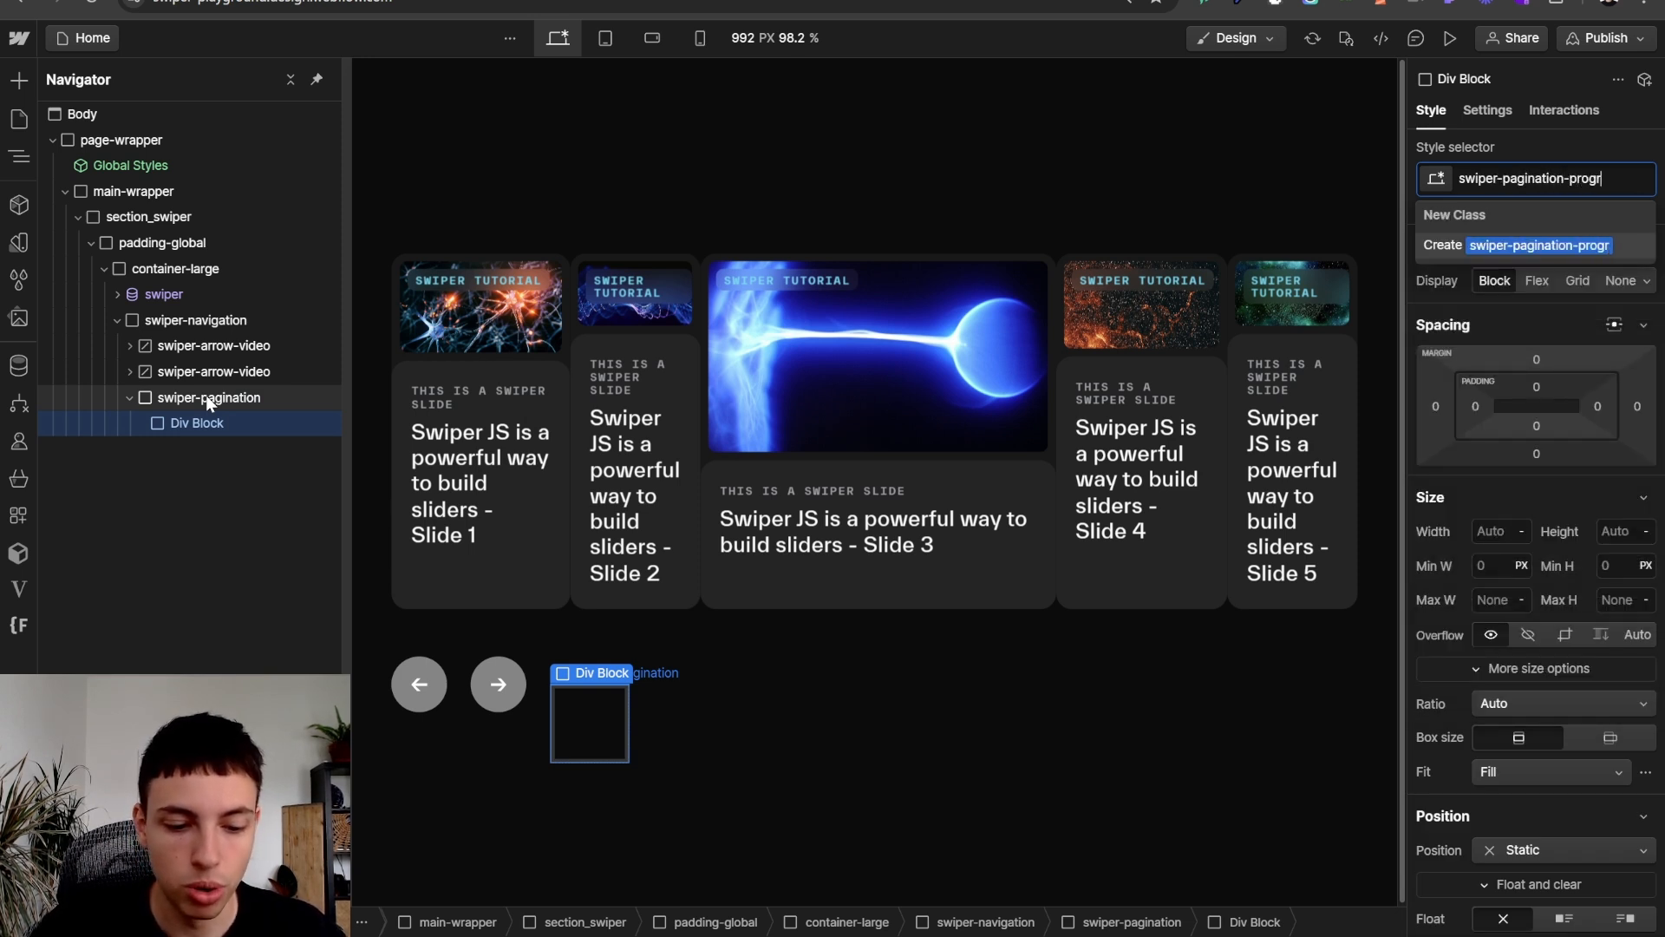
text(essbar-fill)
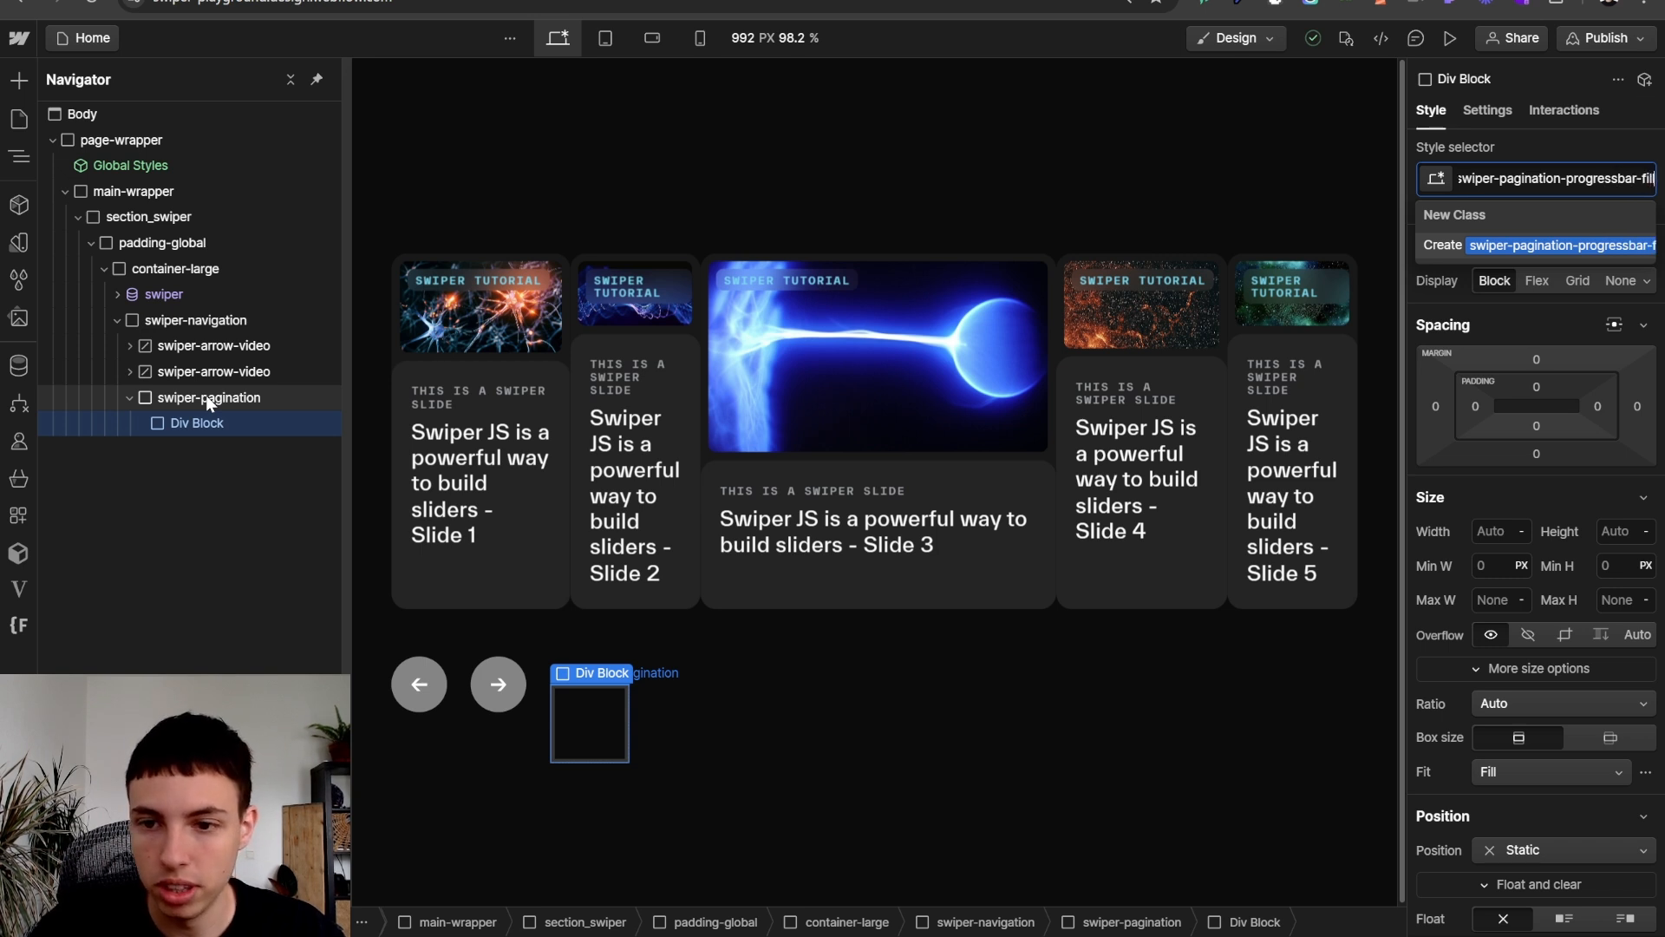
key(Return)
key(Escape)
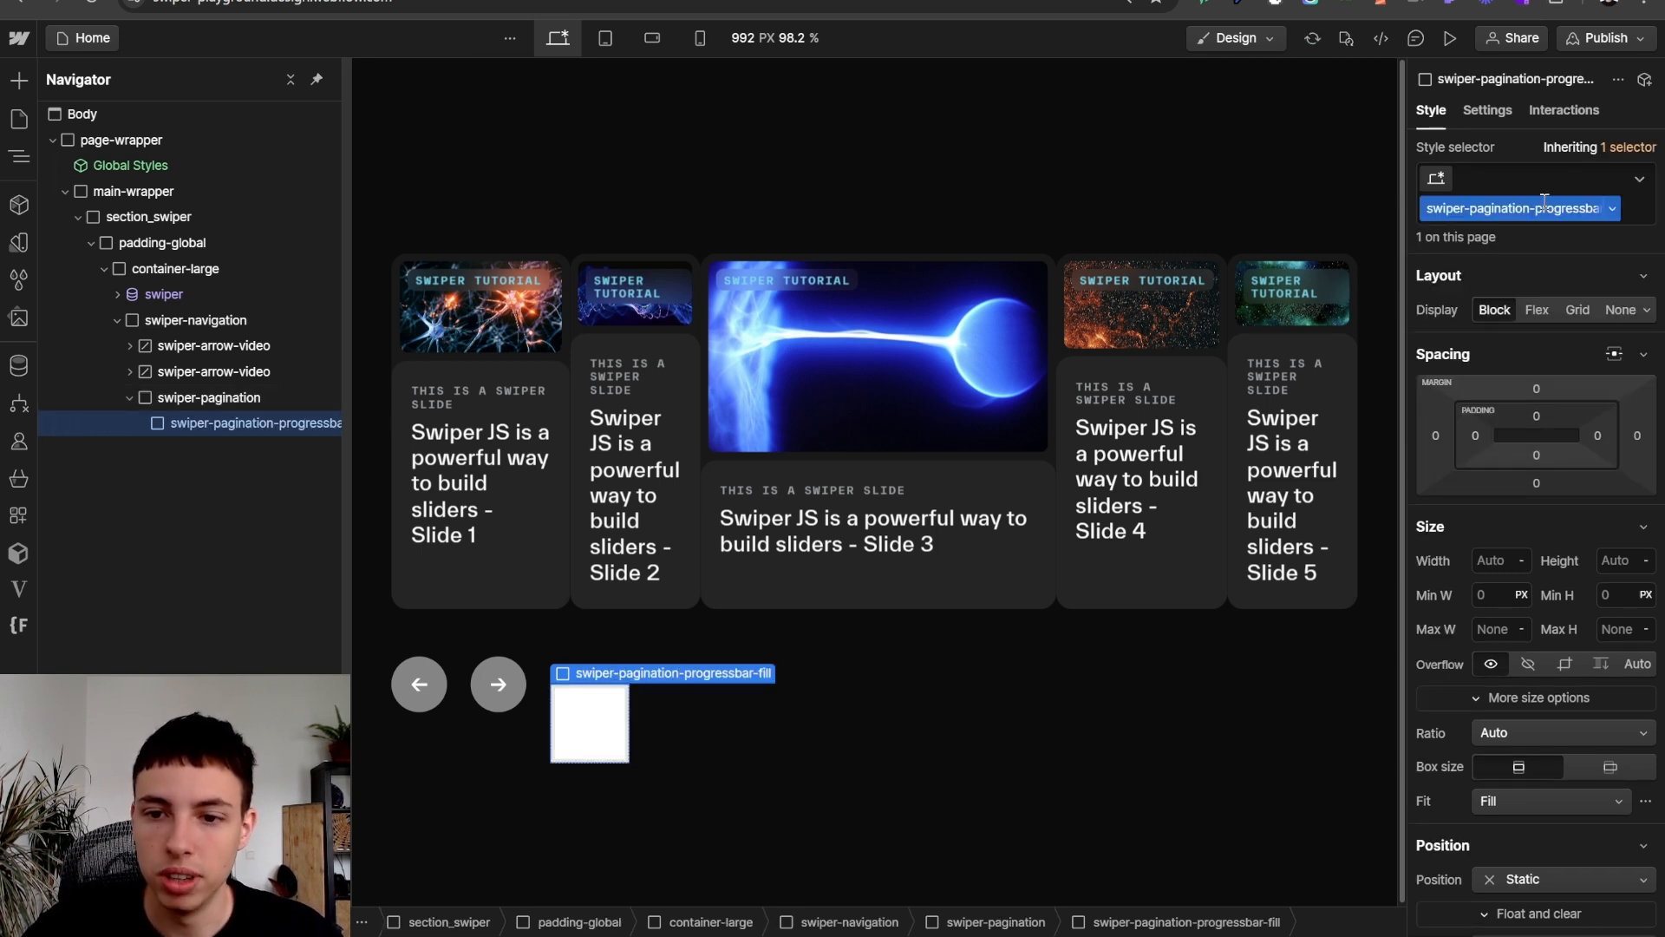
- In the Global Styles code embed, delete the Swiper slider default styles for the progressbar and its fill, saving the embed
double_click(184, 163)
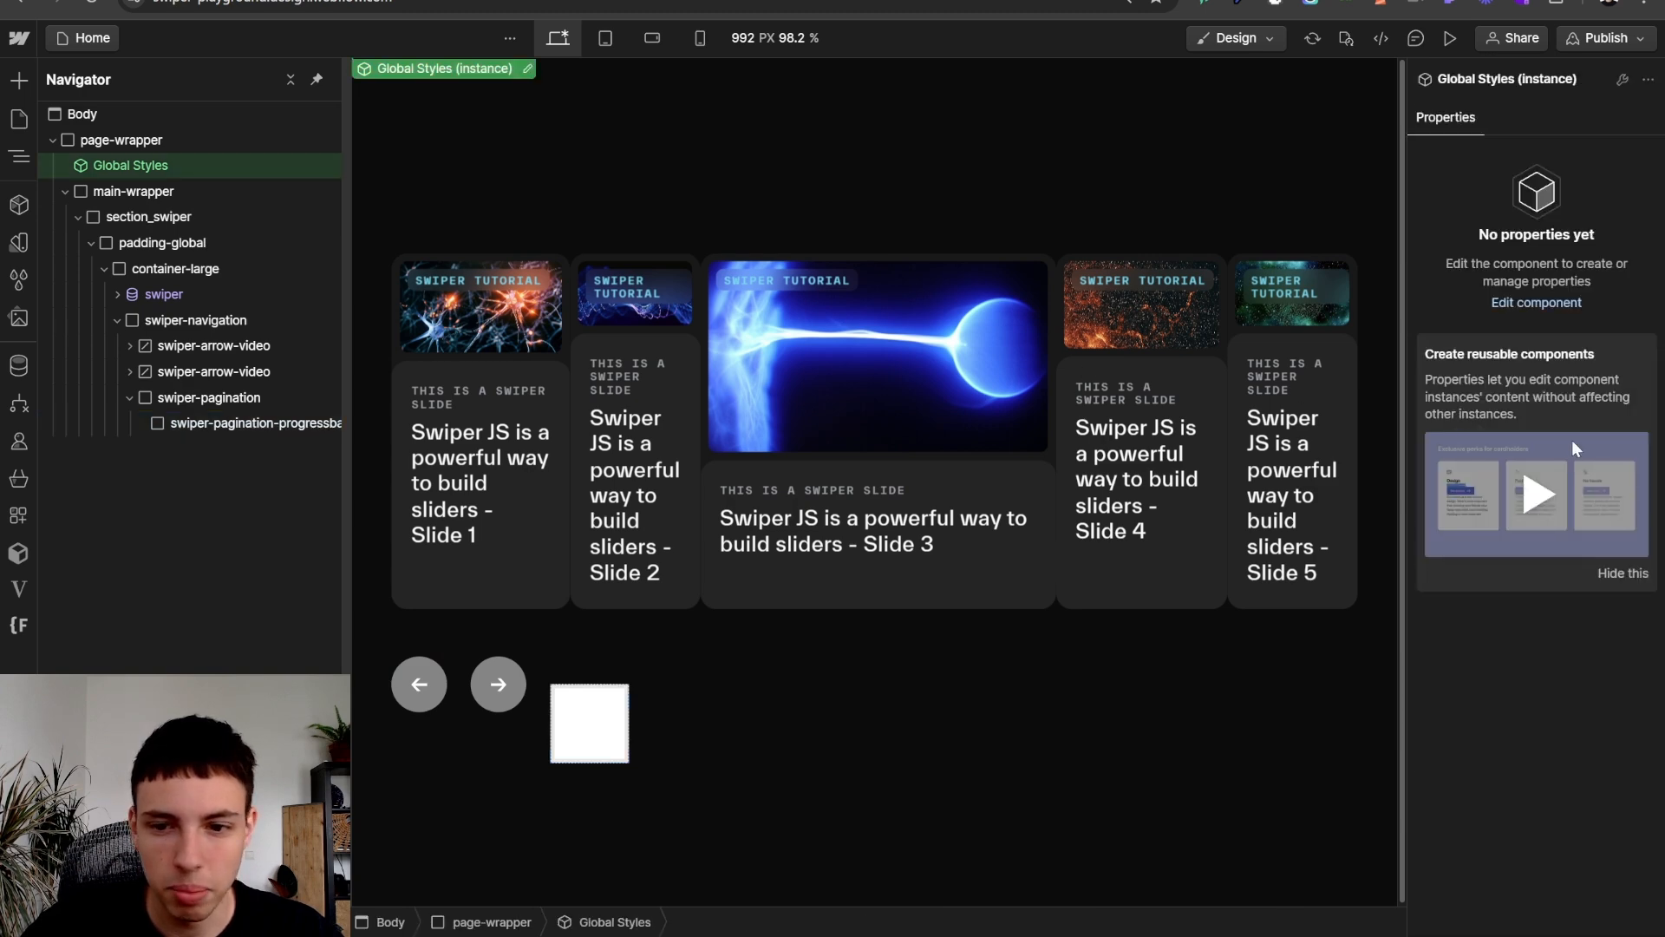
click(1527, 441)
scroll(642, 547, down, 10)
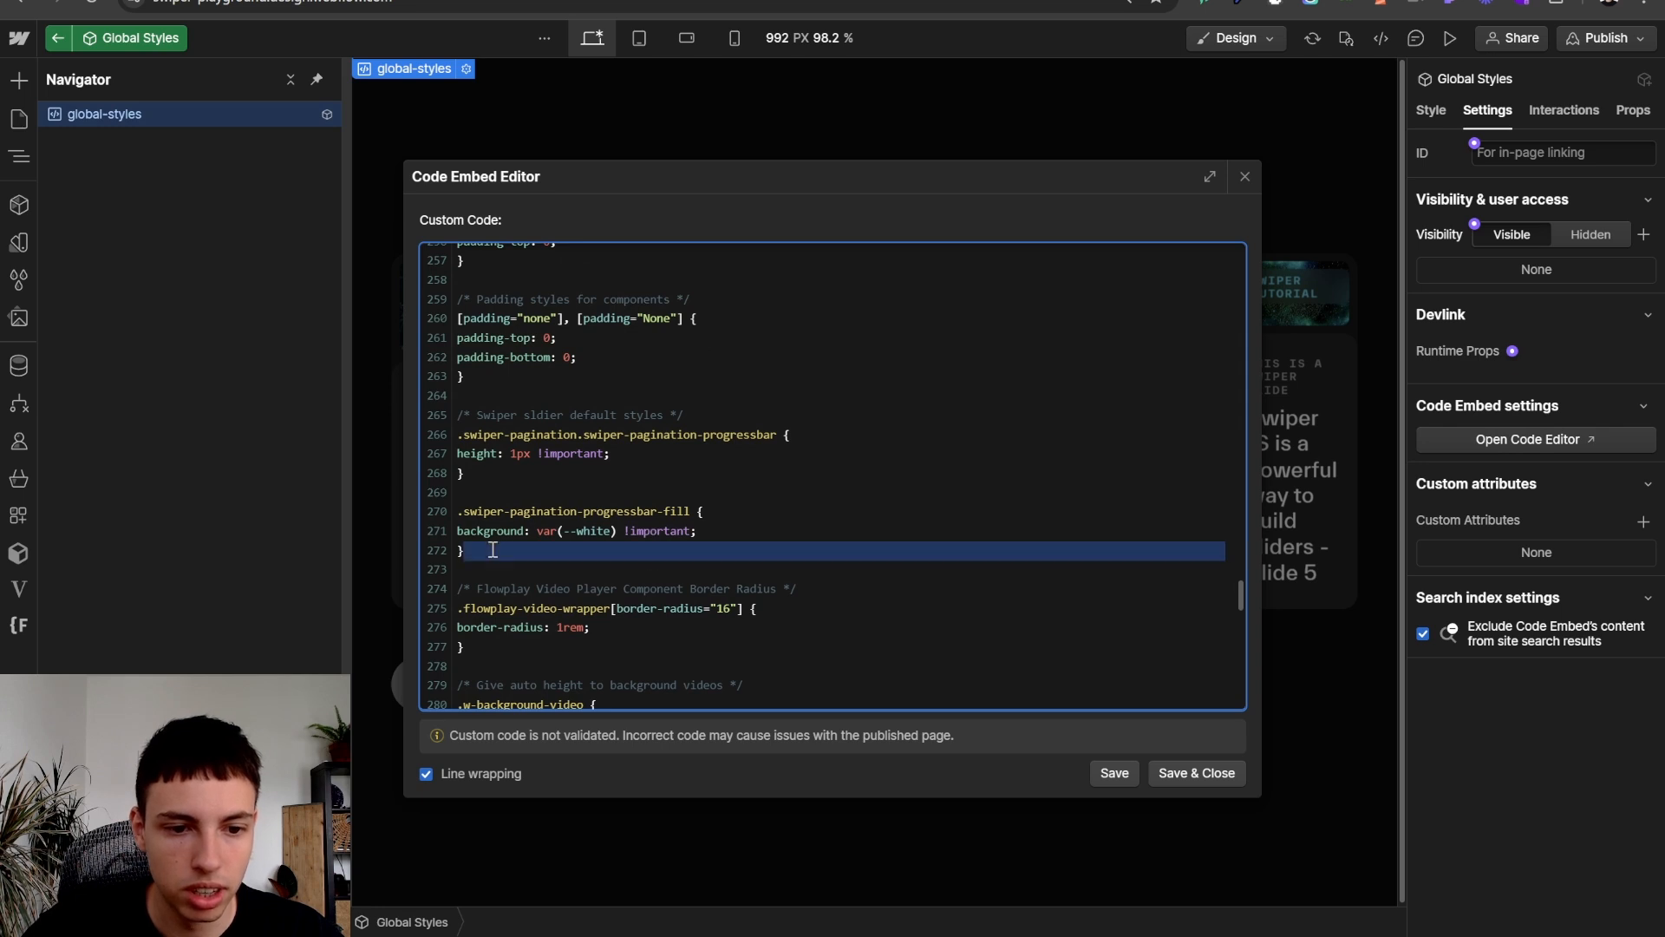
drag(497, 563, 435, 408)
key(BackSpace)
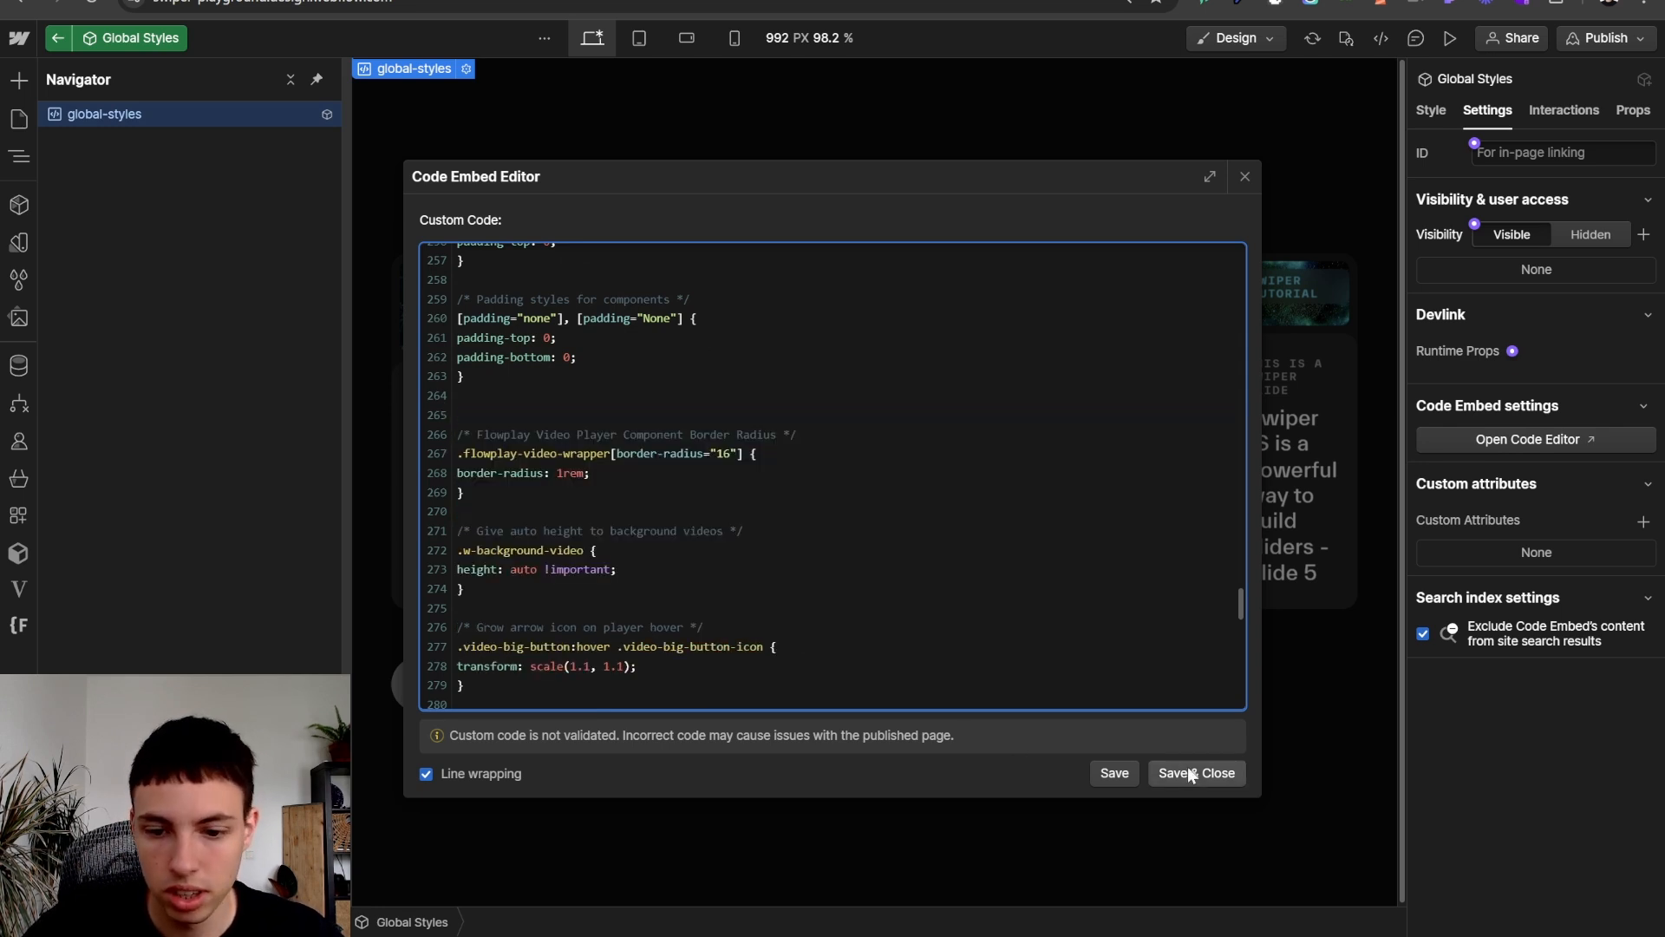
click(1189, 772)
- Return from the Global Styles component to the Home page and select swiper-pagination with its style settings shown
click(583, 668)
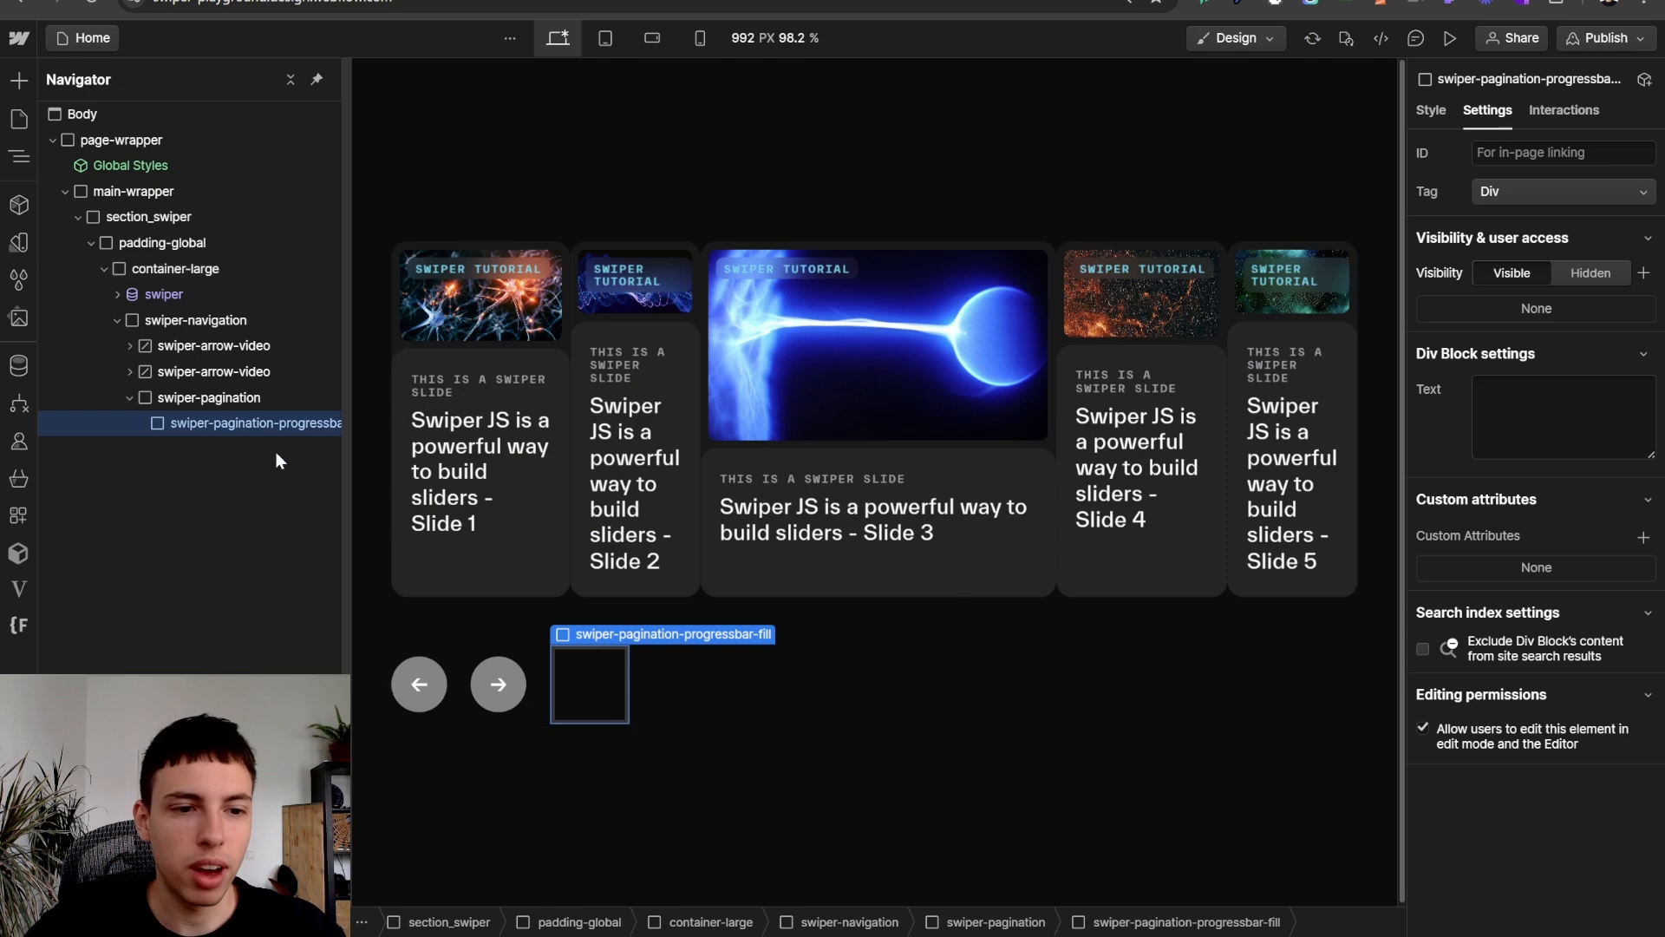
key(s)
click(156, 397)
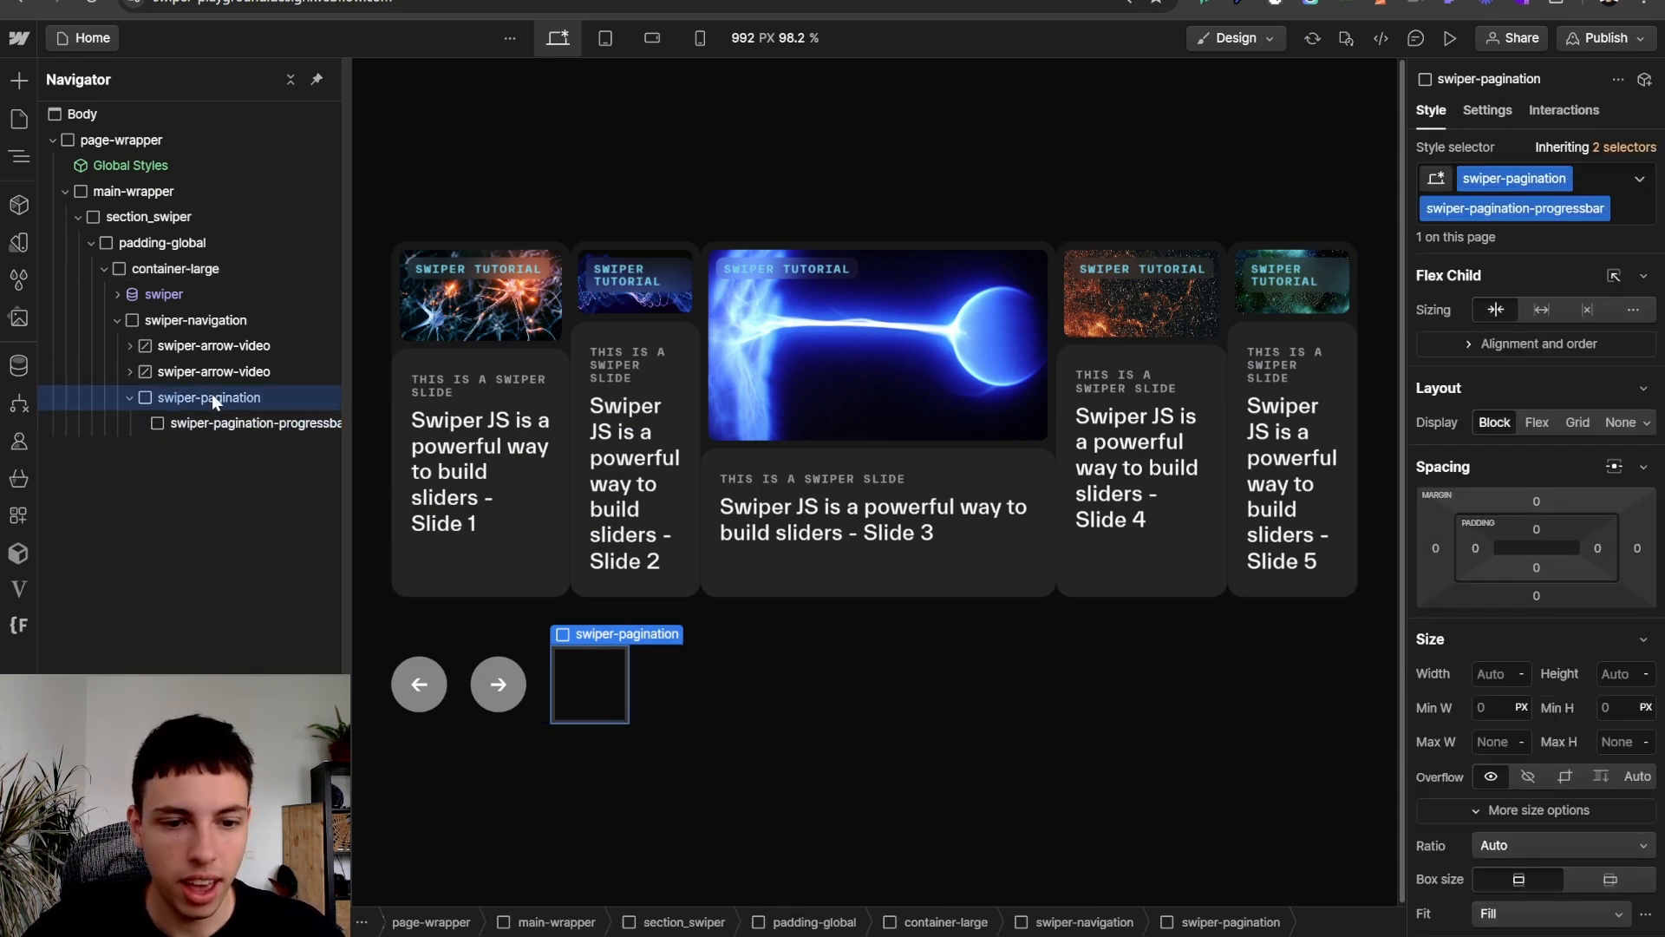
- Open the Home page settings at the custom code section
click(18, 119)
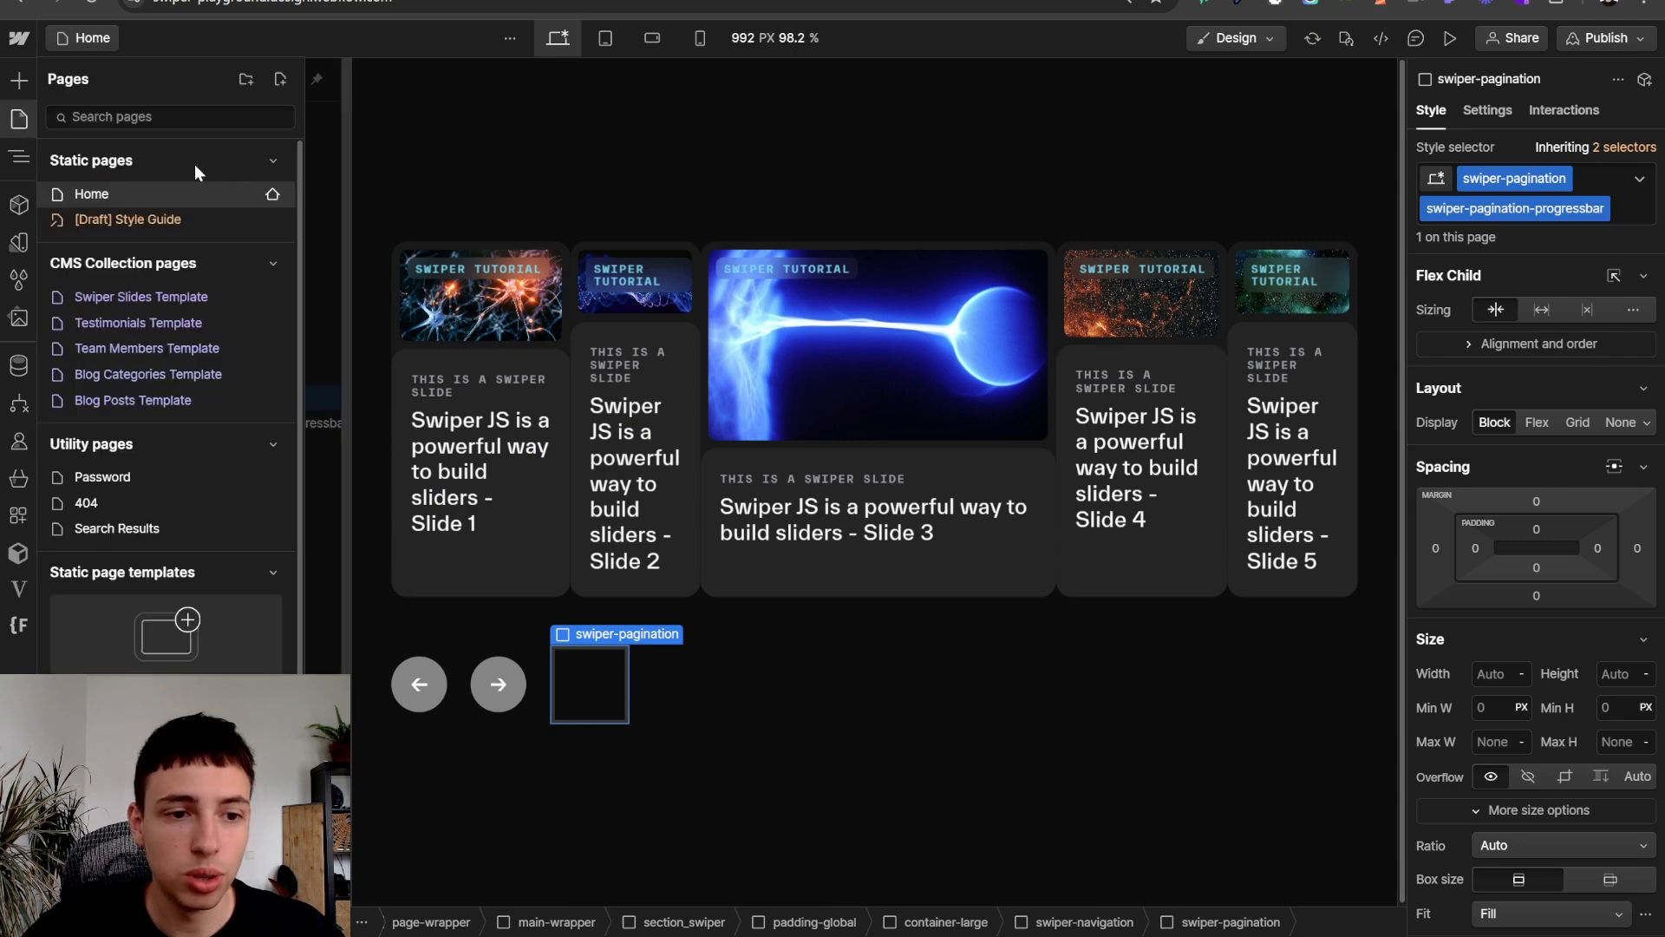
click(276, 192)
scroll(555, 460, down, 15)
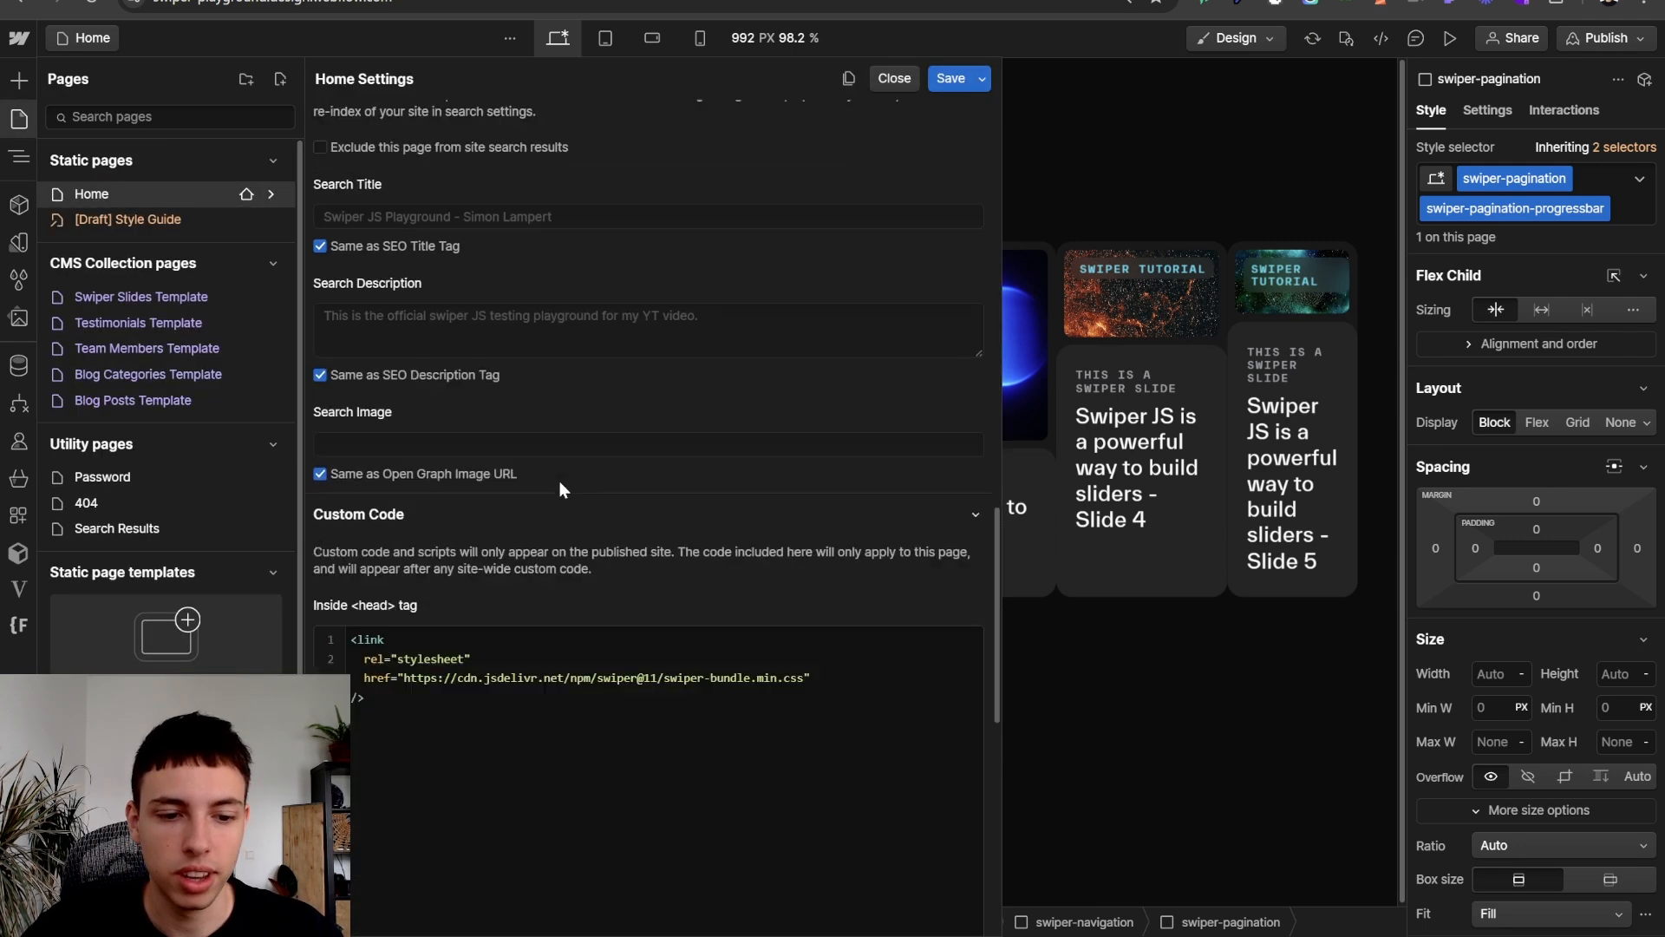
- Examine the Pagination Parameters in the Swiper API documentation for the progressbar options and the available pagination types
key(ctrl+Tab)
scroll(698, 486, down, 3)
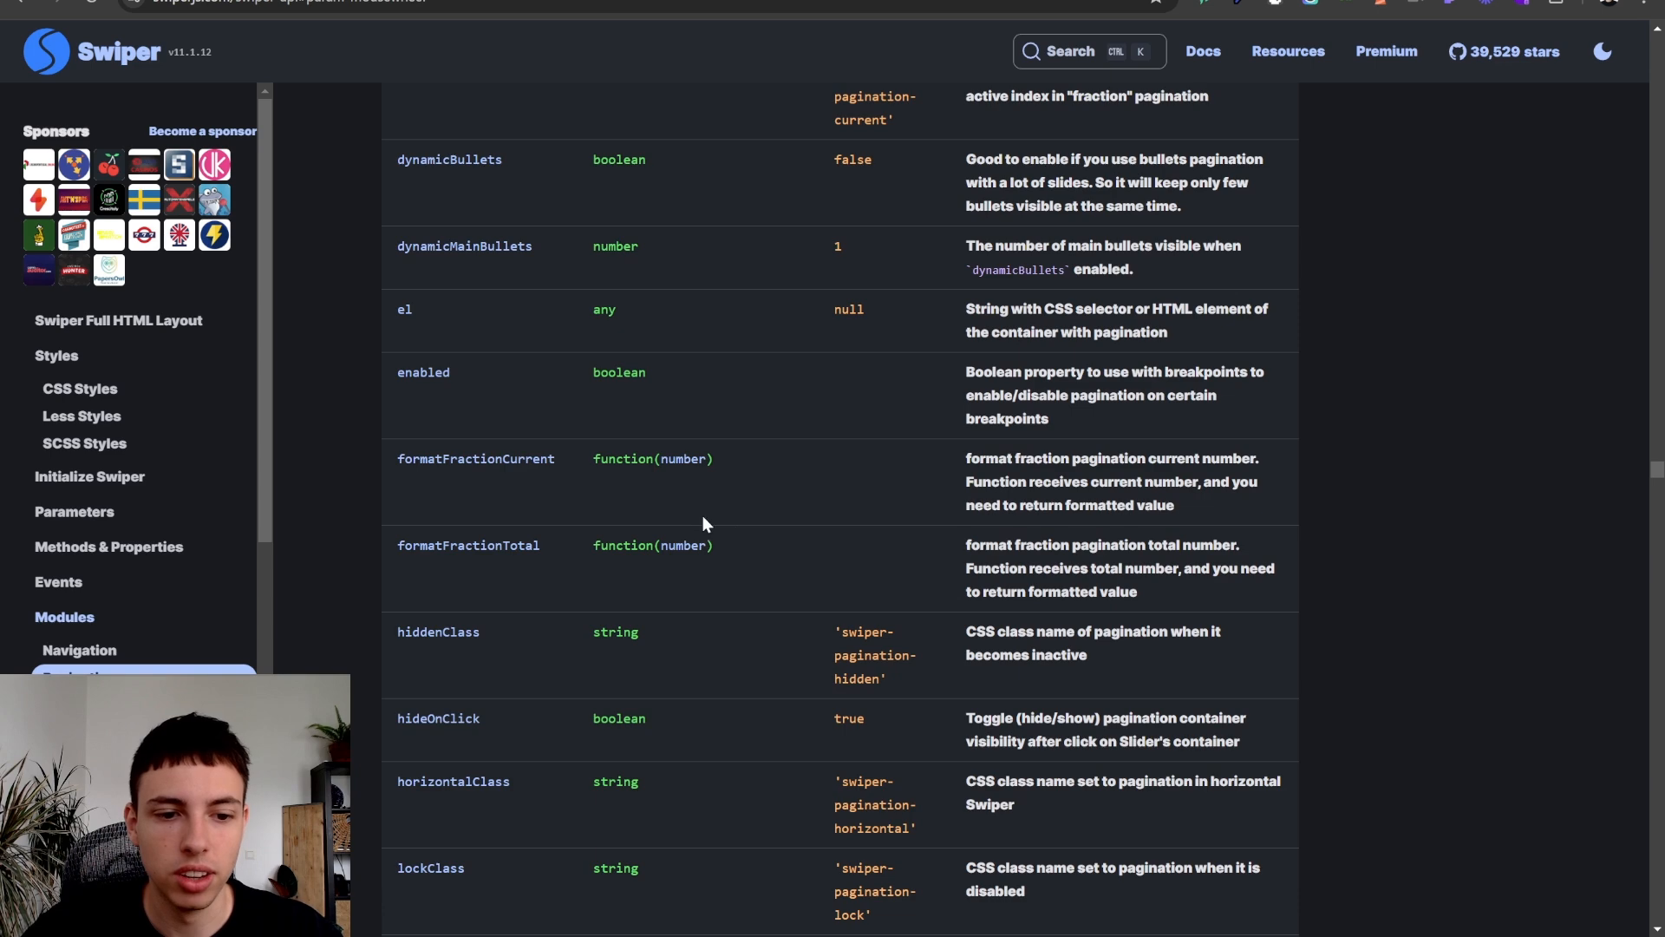
scroll(569, 331, down, 3)
scroll(569, 331, up, 12)
scroll(760, 432, down, 15)
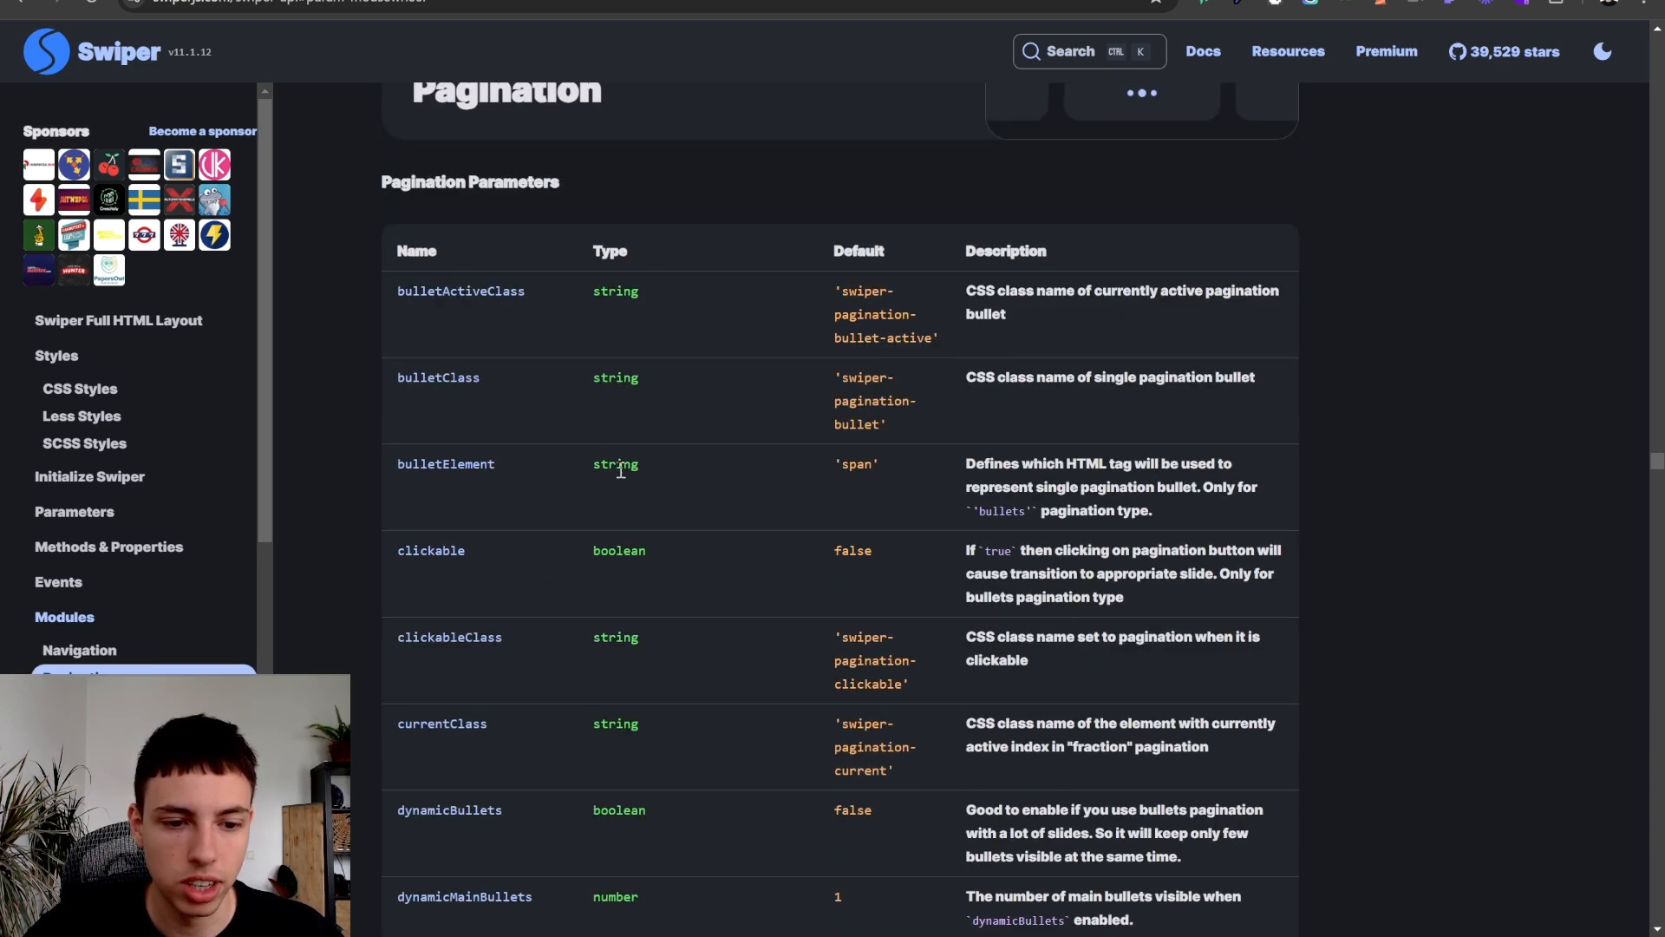
scroll(622, 484, down, 4)
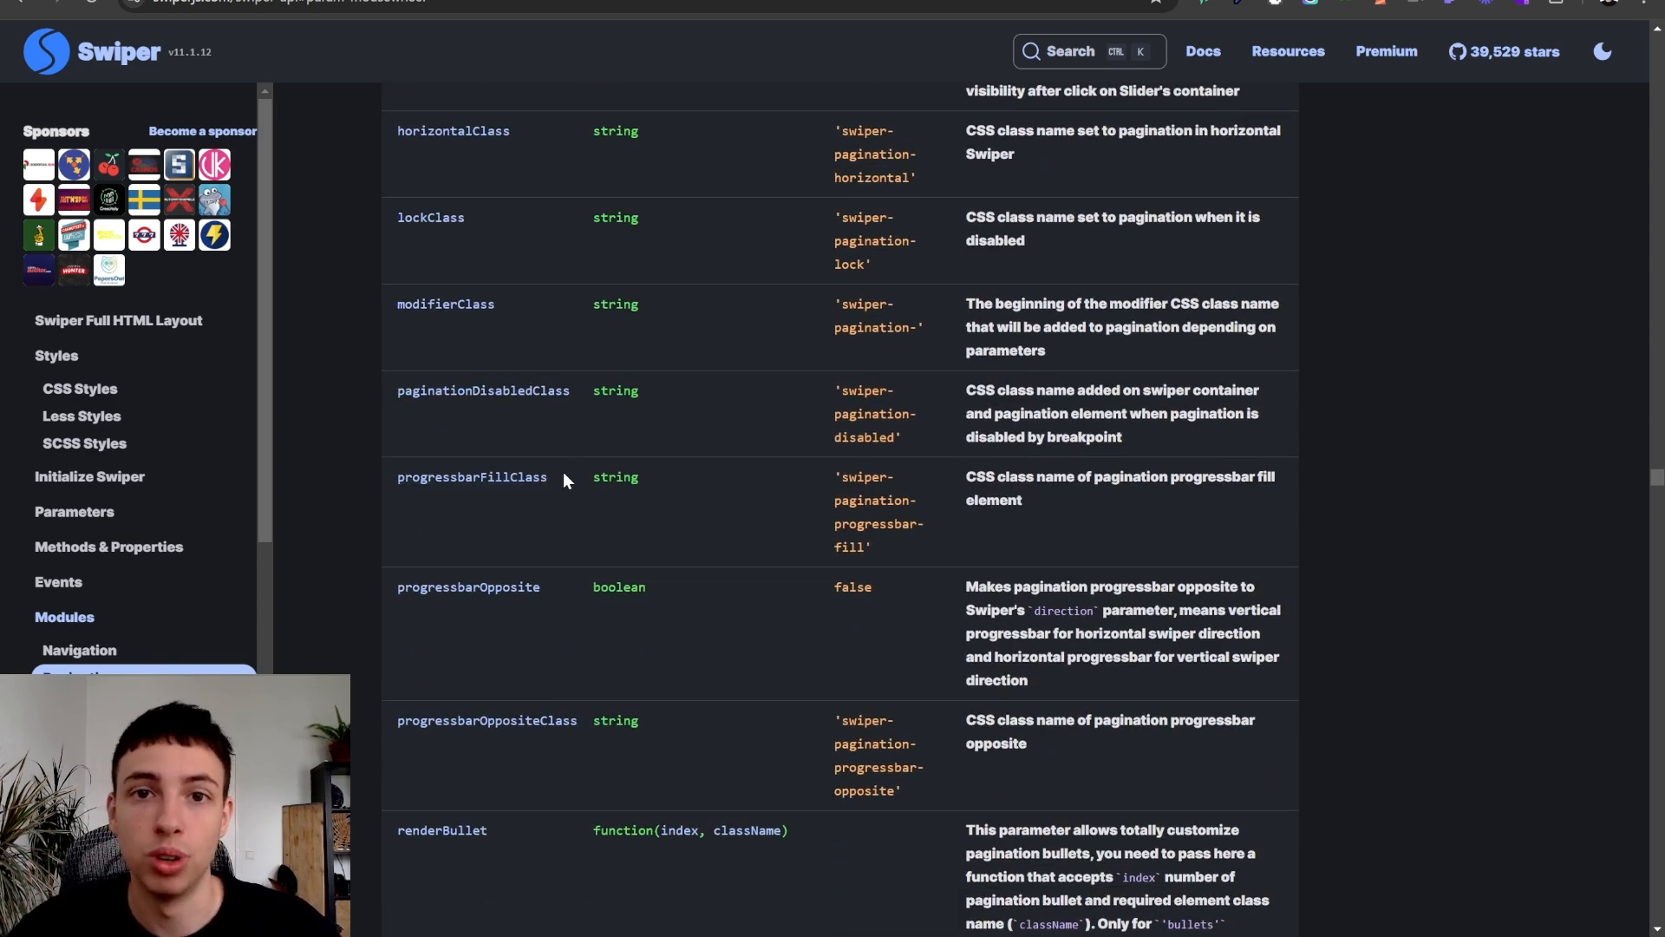
scroll(563, 472, up, 5)
scroll(486, 264, up, 3)
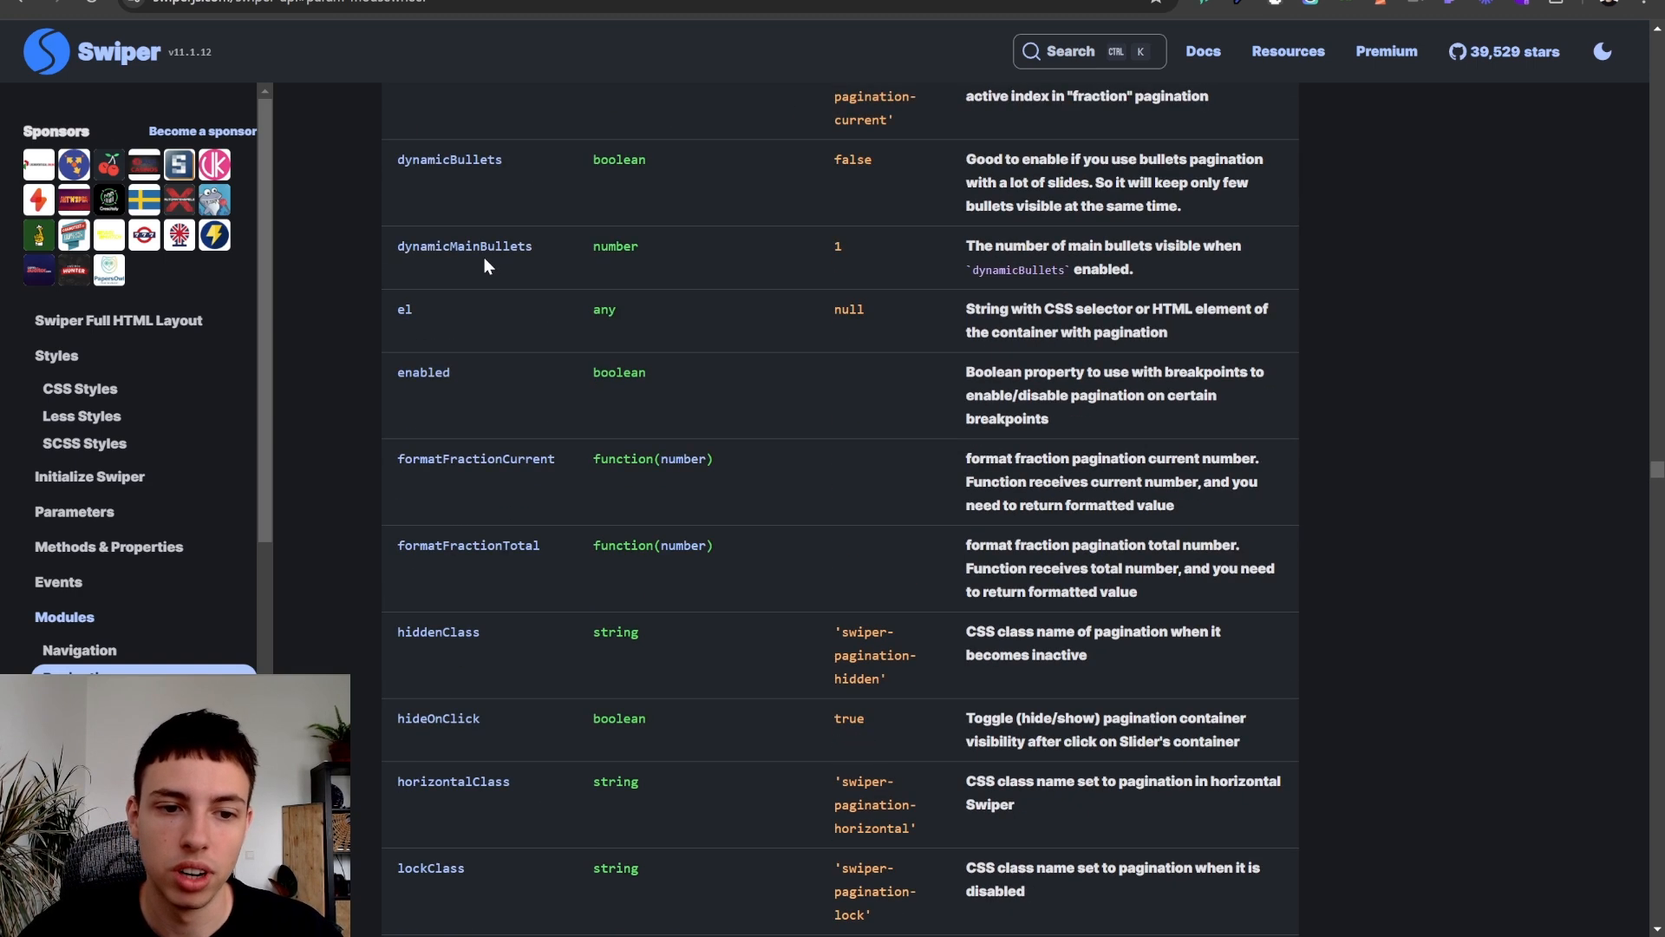
scroll(487, 264, down, 6)
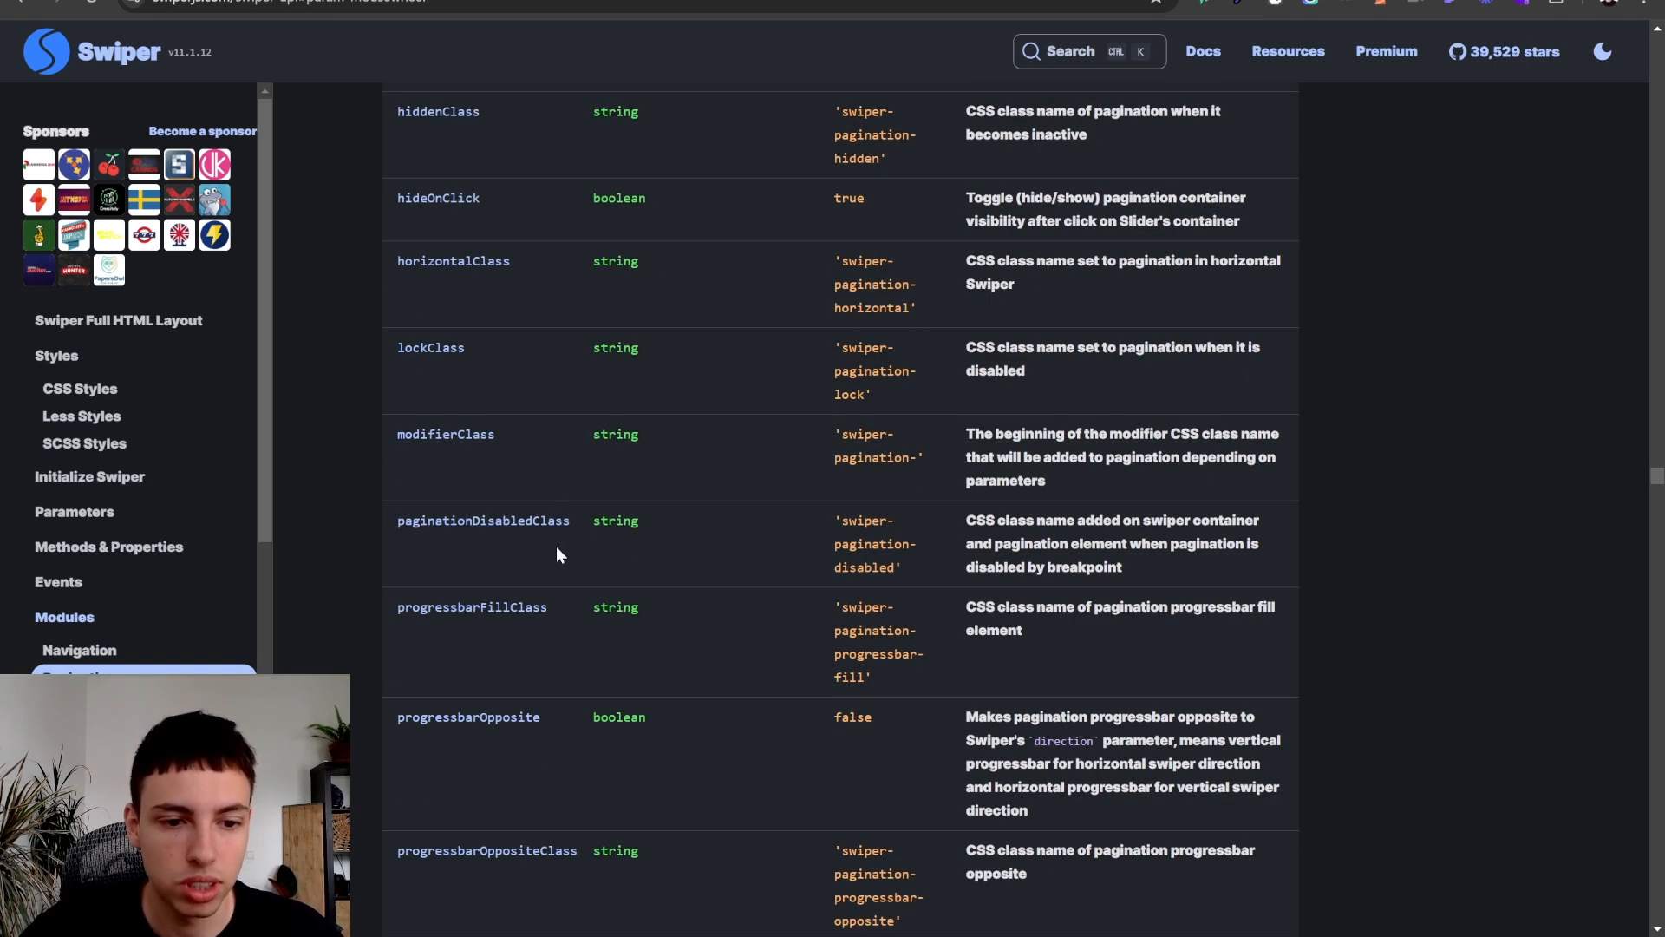
scroll(555, 546, down, 2)
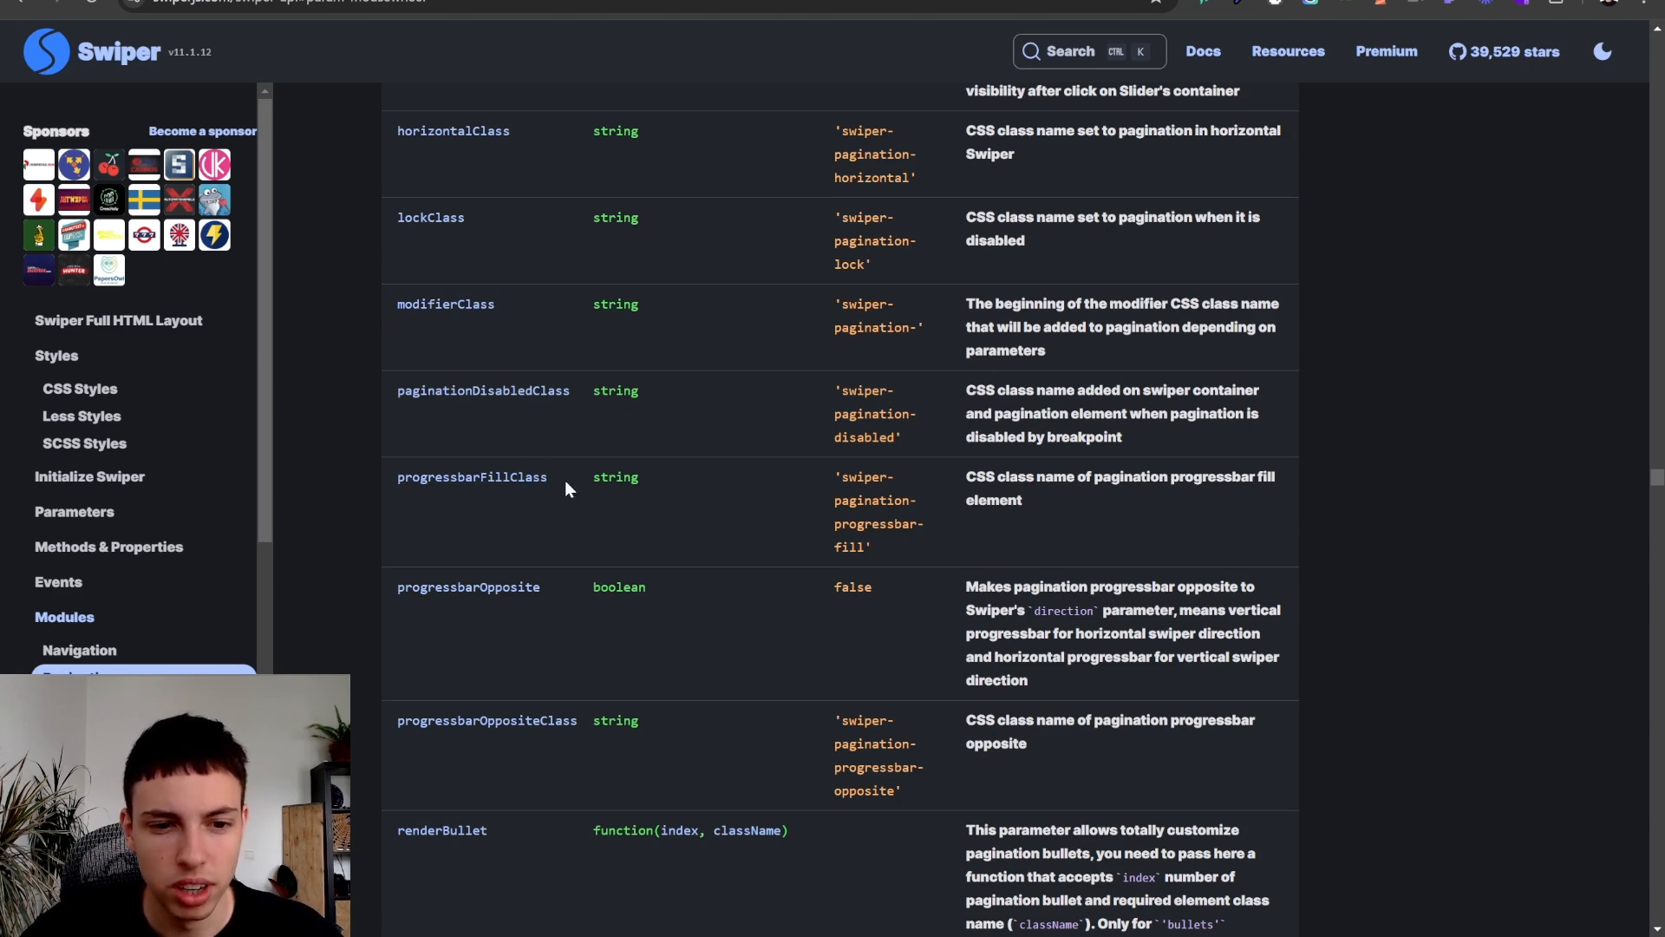
scroll(619, 519, up, 2)
scroll(619, 524, up, 5)
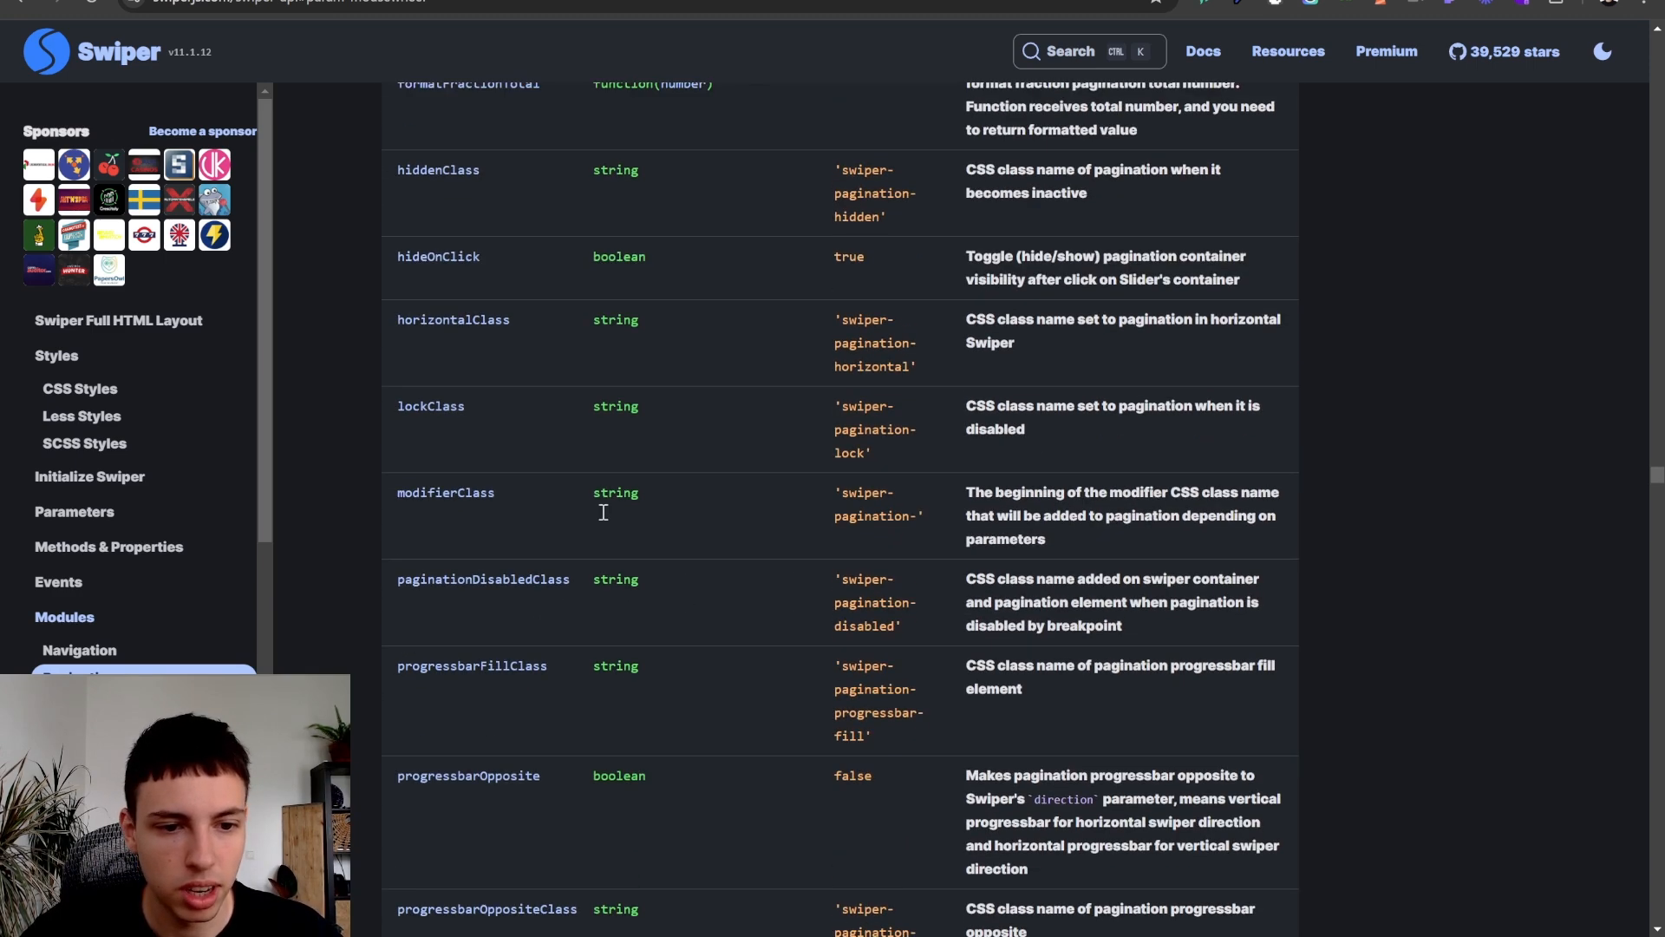
scroll(564, 373, down, 13)
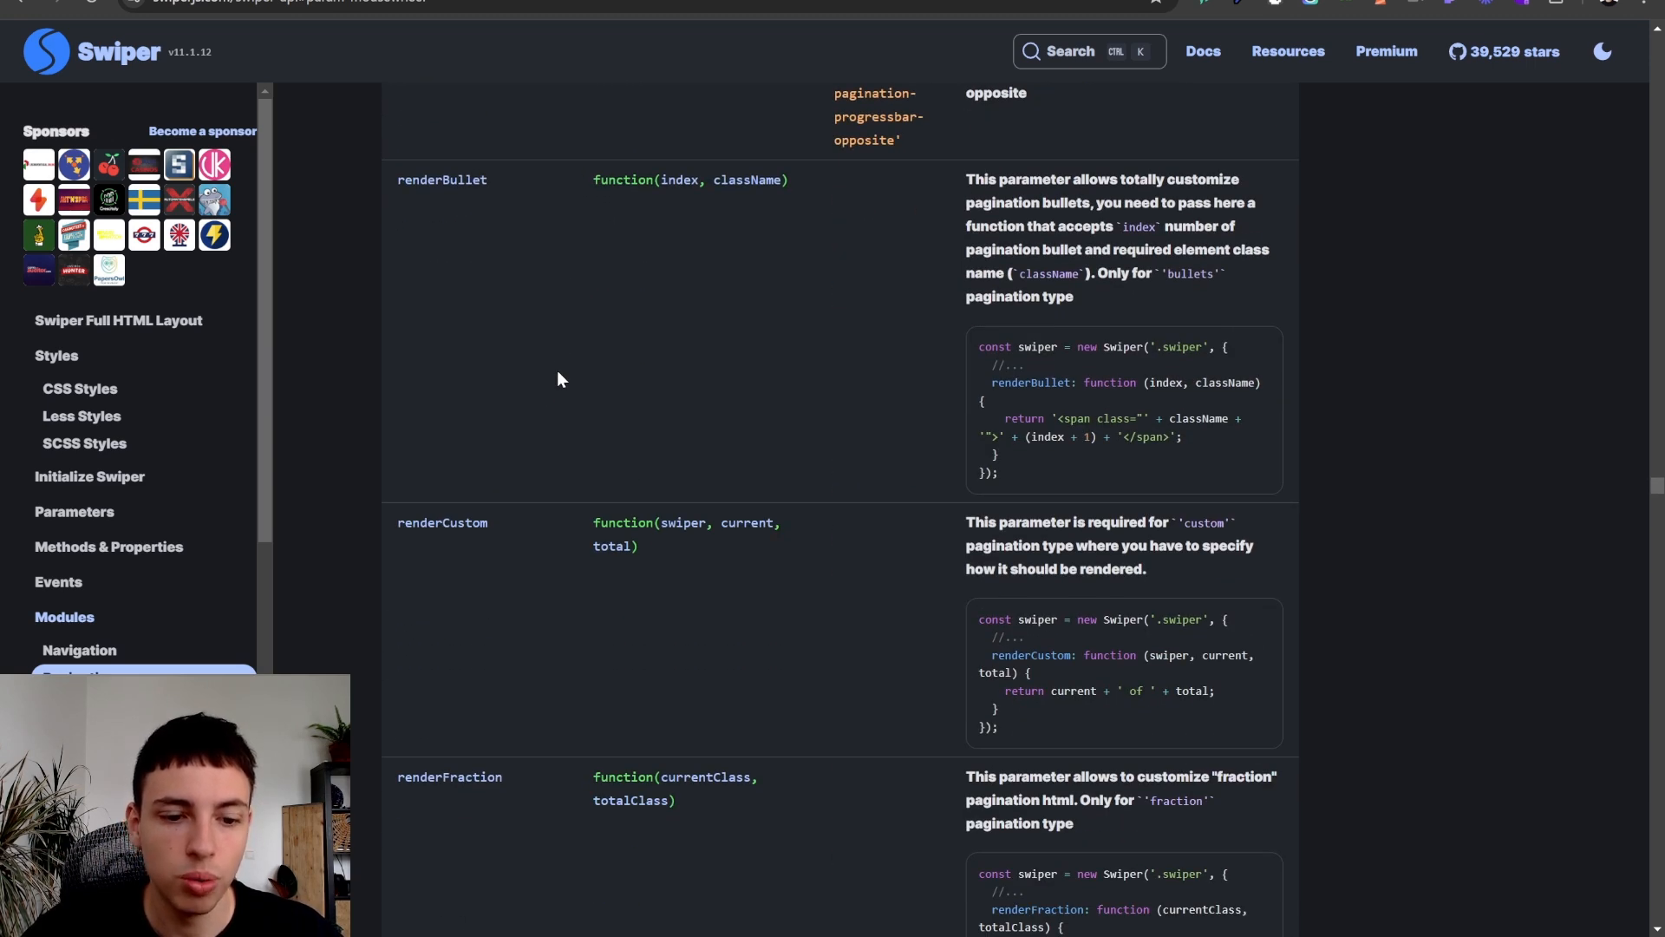
scroll(557, 379, down, 9)
scroll(559, 379, down, 2)
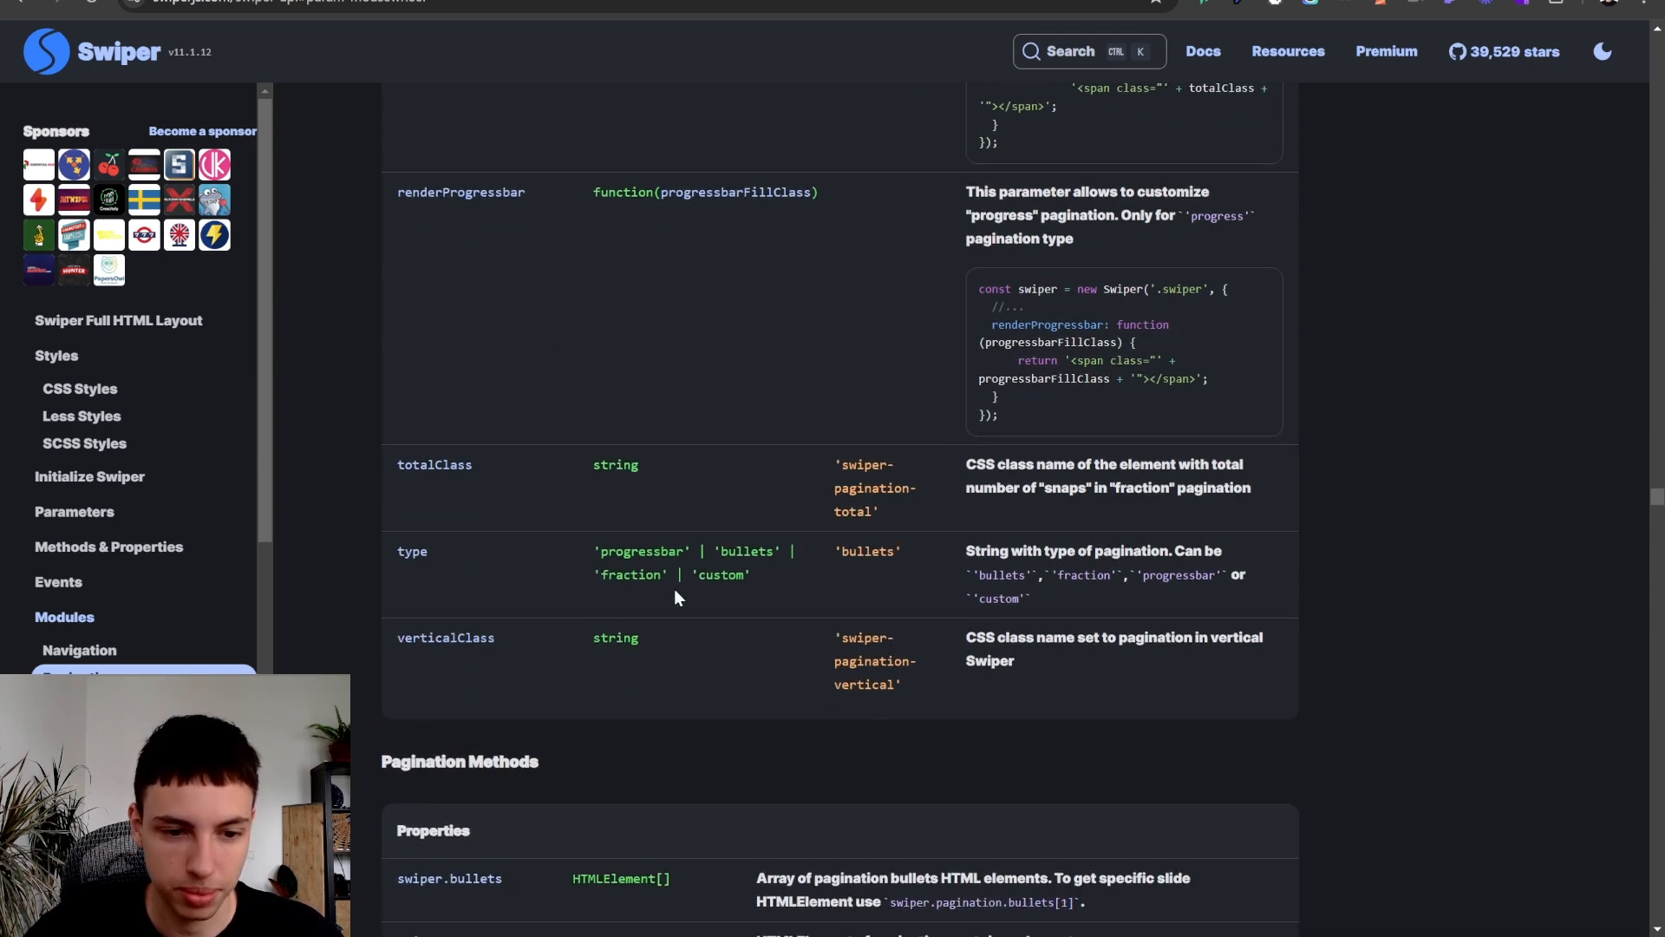
- Back in the Home page settings in Webflow, set the pagination type to "progressbar" in the code before the closing body tag
key(ctrl+Tab)
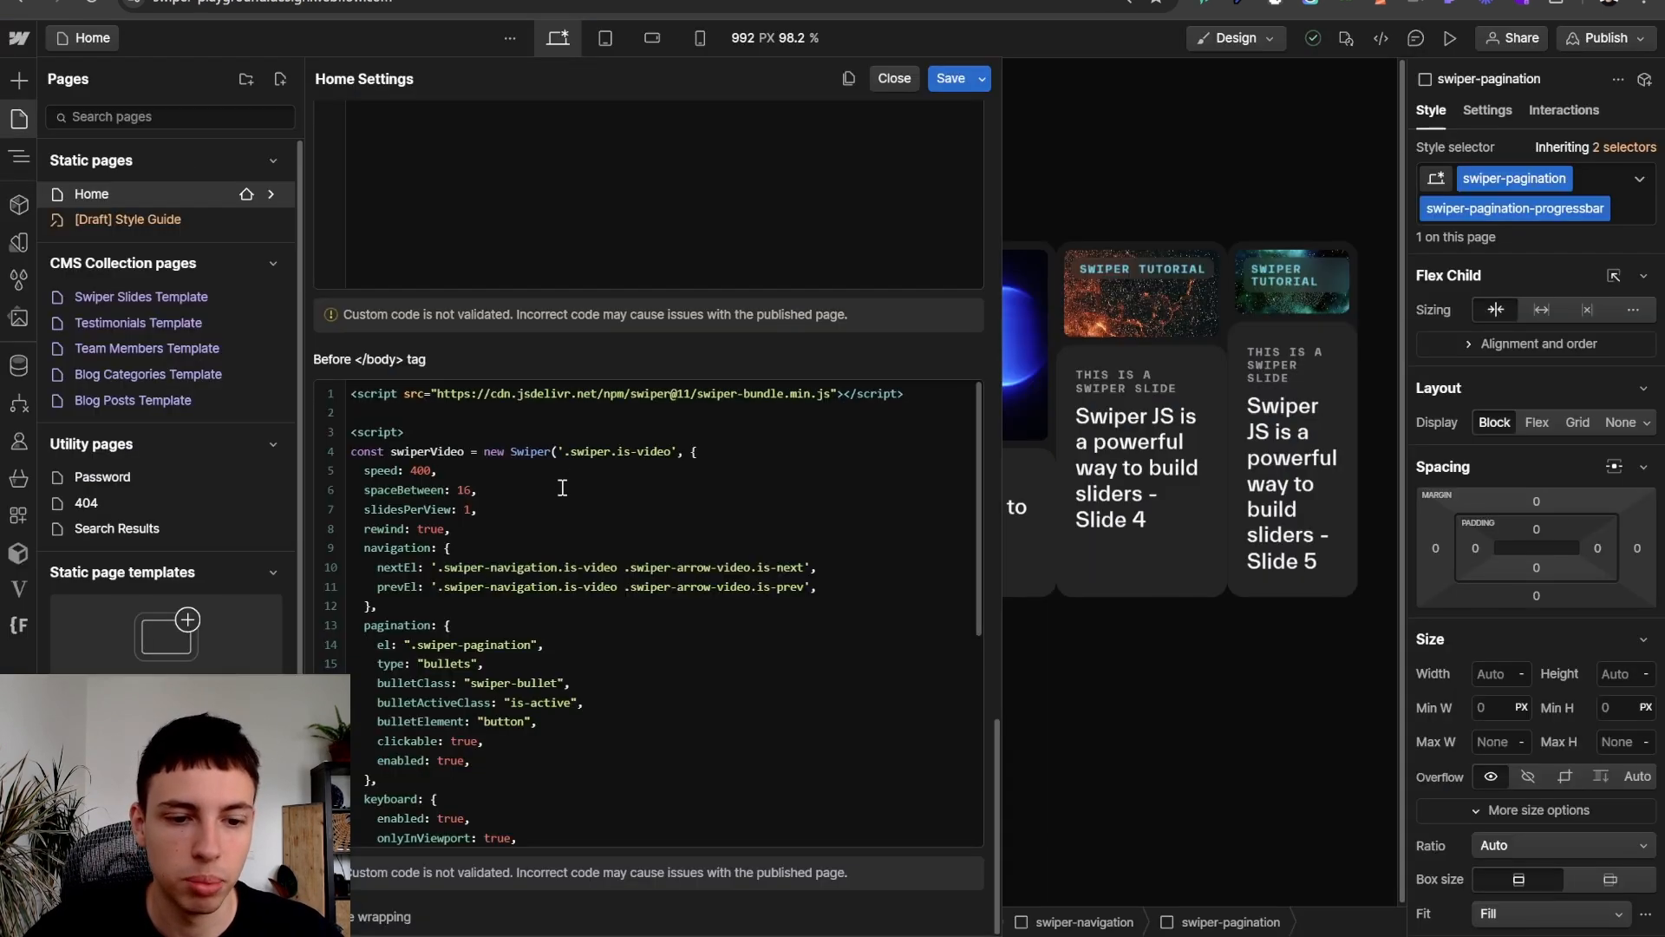
scroll(543, 532, down, 2)
click(507, 514)
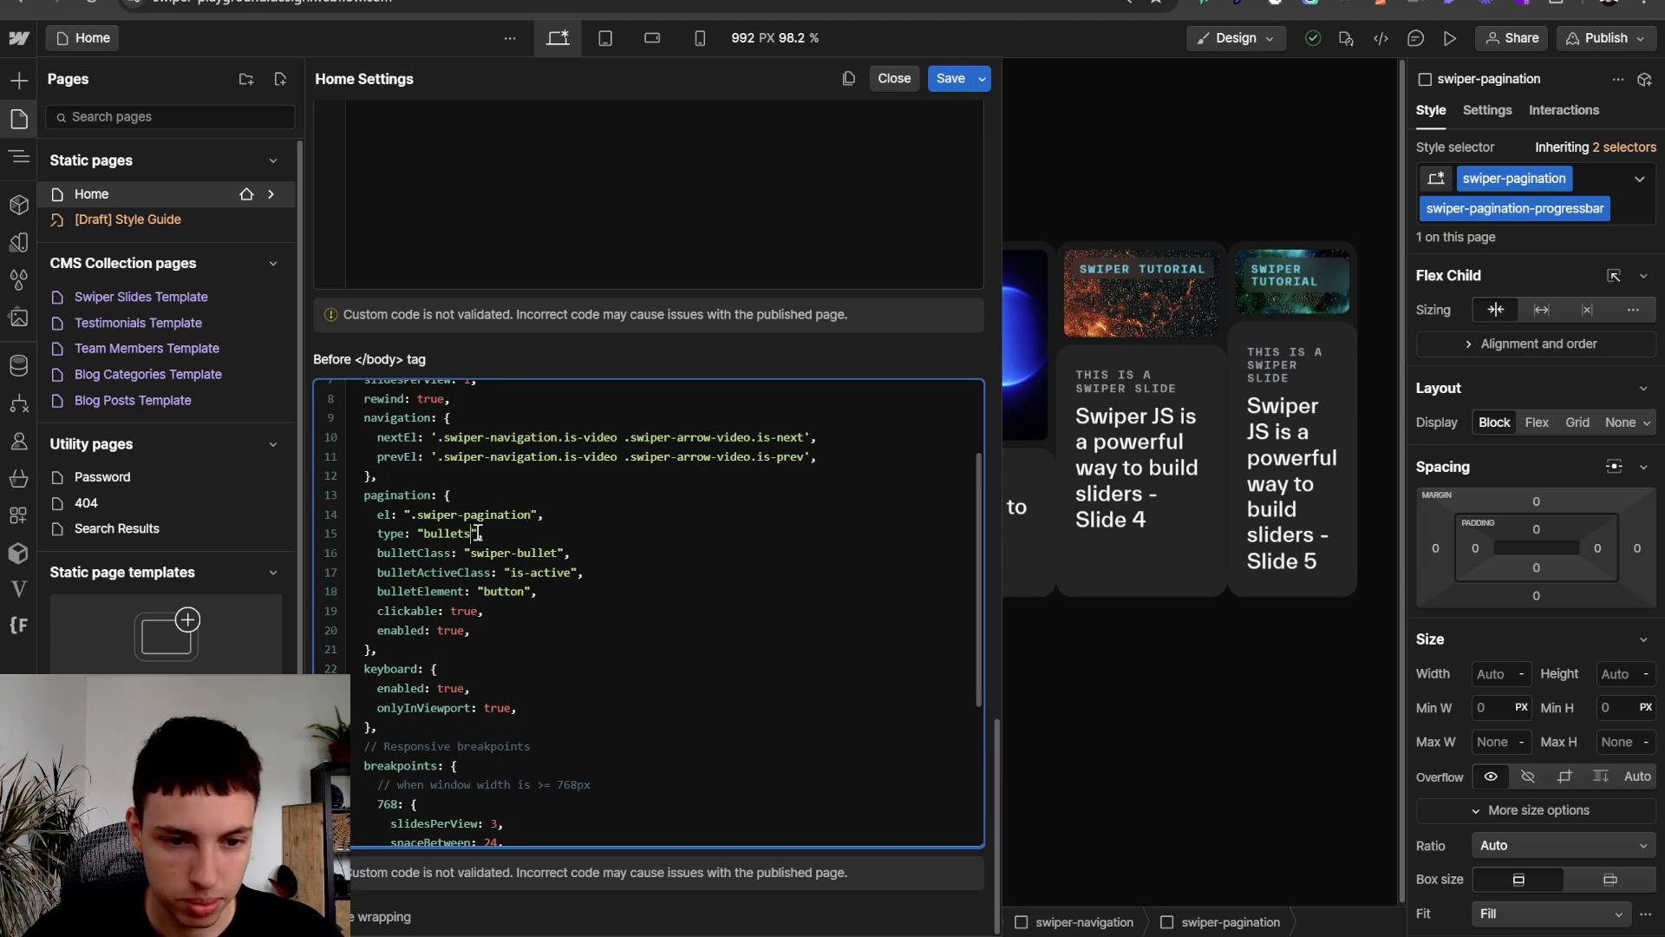
key(BackSpace)
key(BackSpace)
key(BackSpace)
key(BackSpace)
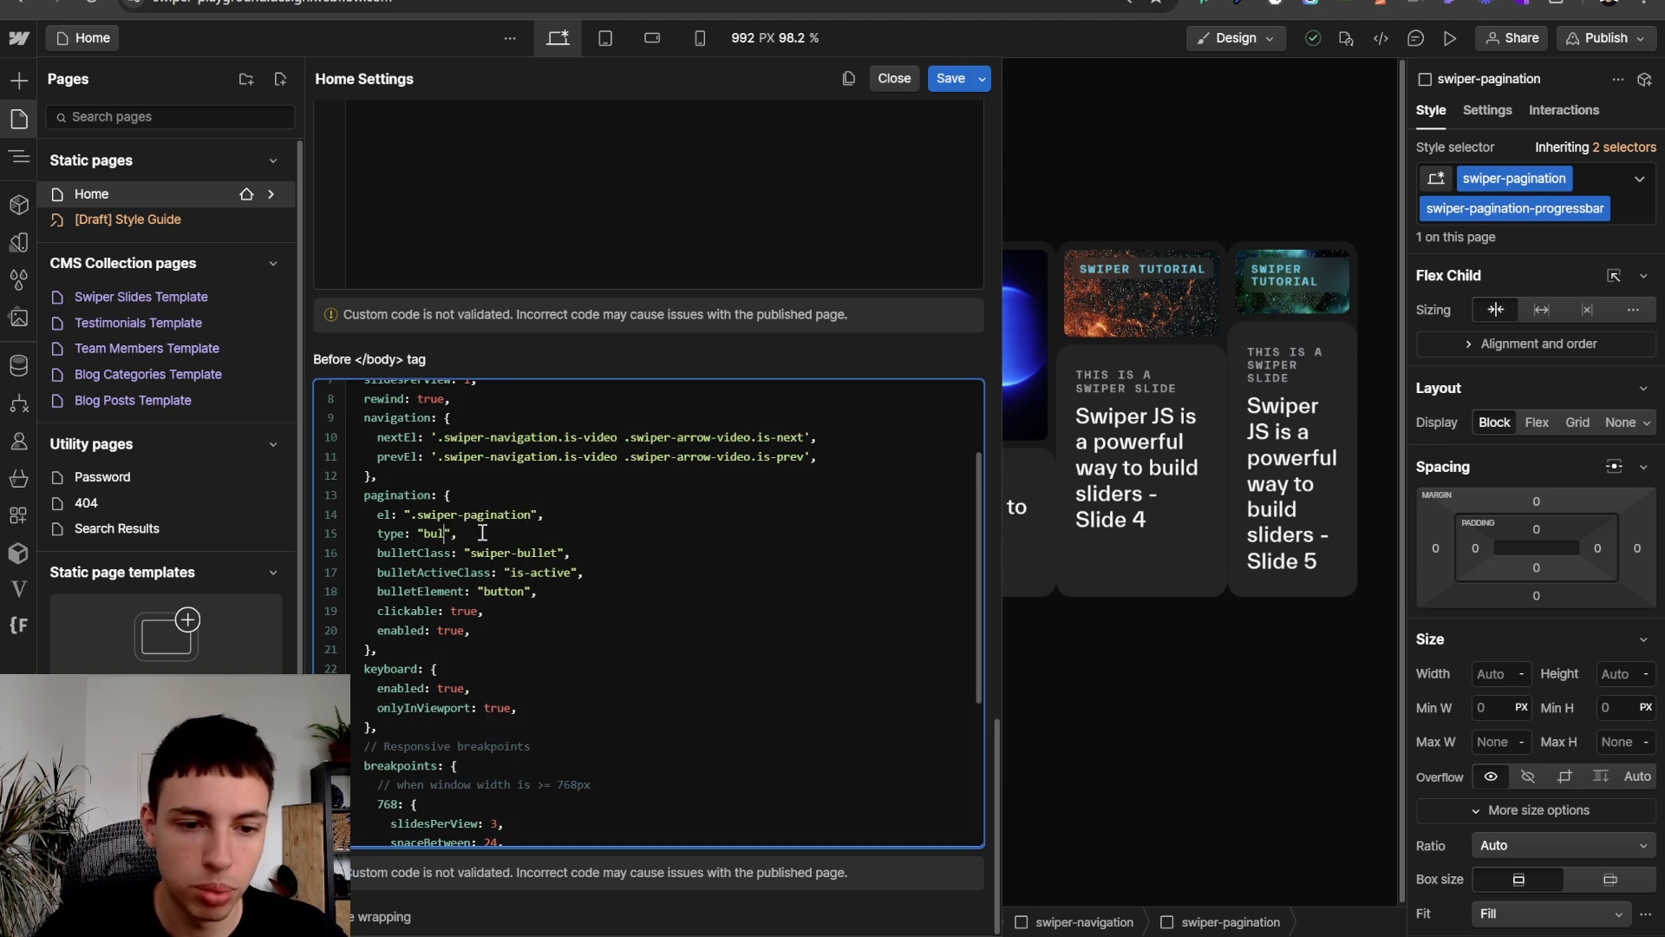
text(progressbar)
click(616, 555)
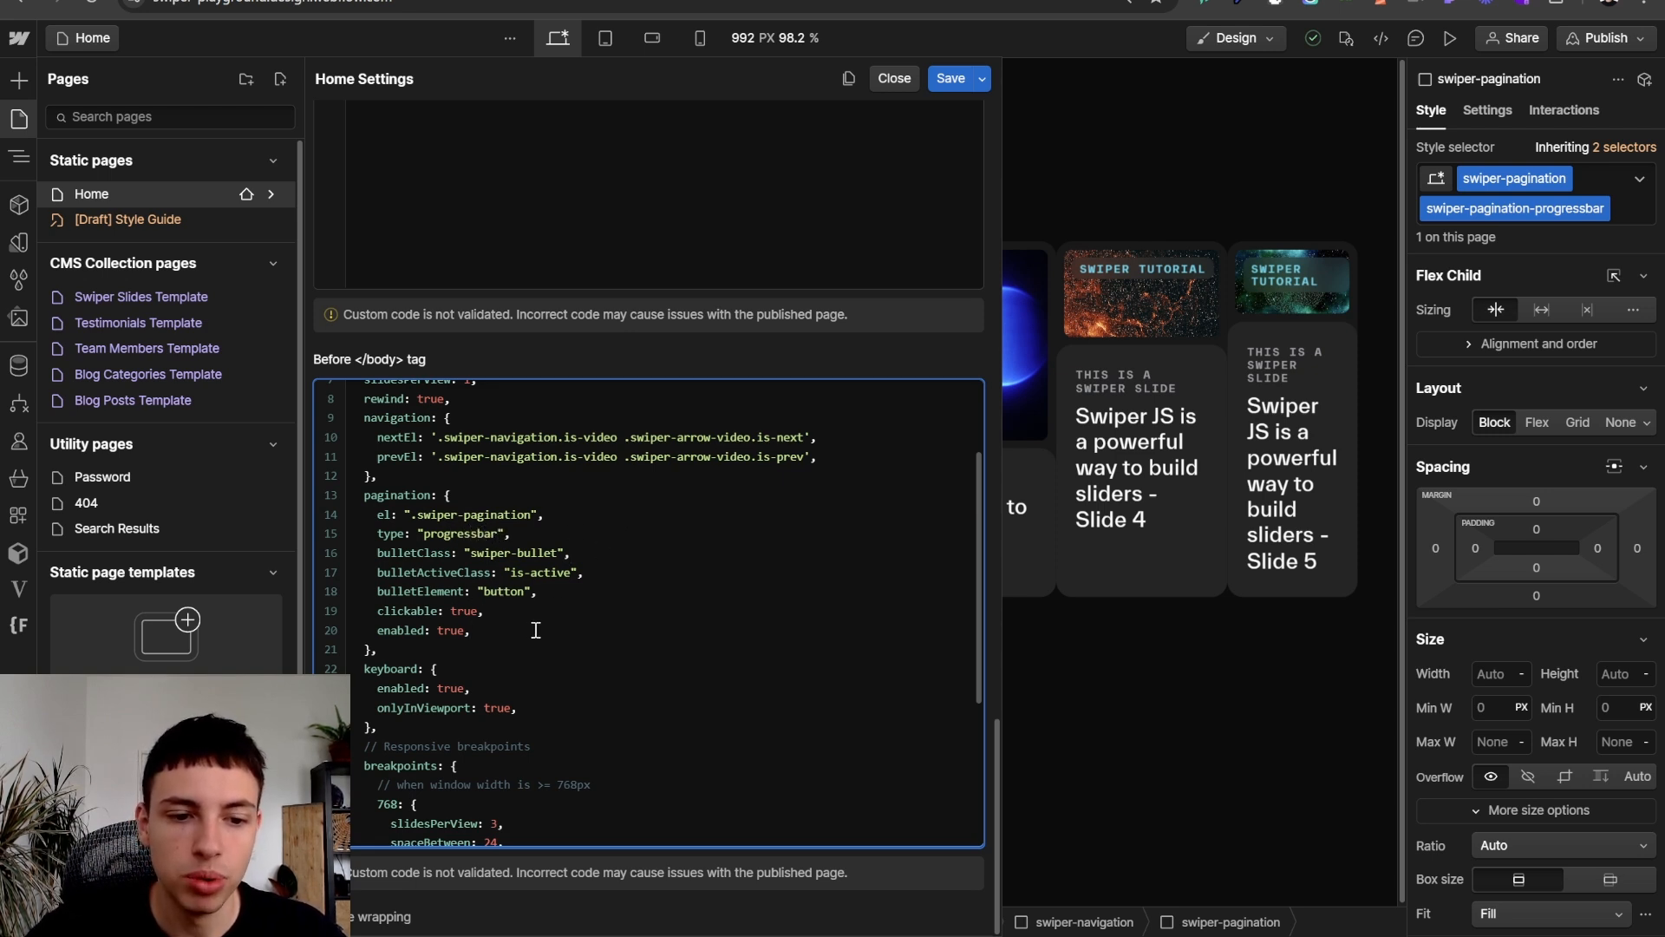
- Delete the extra setting below slidesPerView in the script's 480 breakpoint
drag(535, 630, 323, 565)
scroll(579, 637, down, 3)
drag(518, 718, 349, 685)
key(BackSpace)
key(BackSpace)
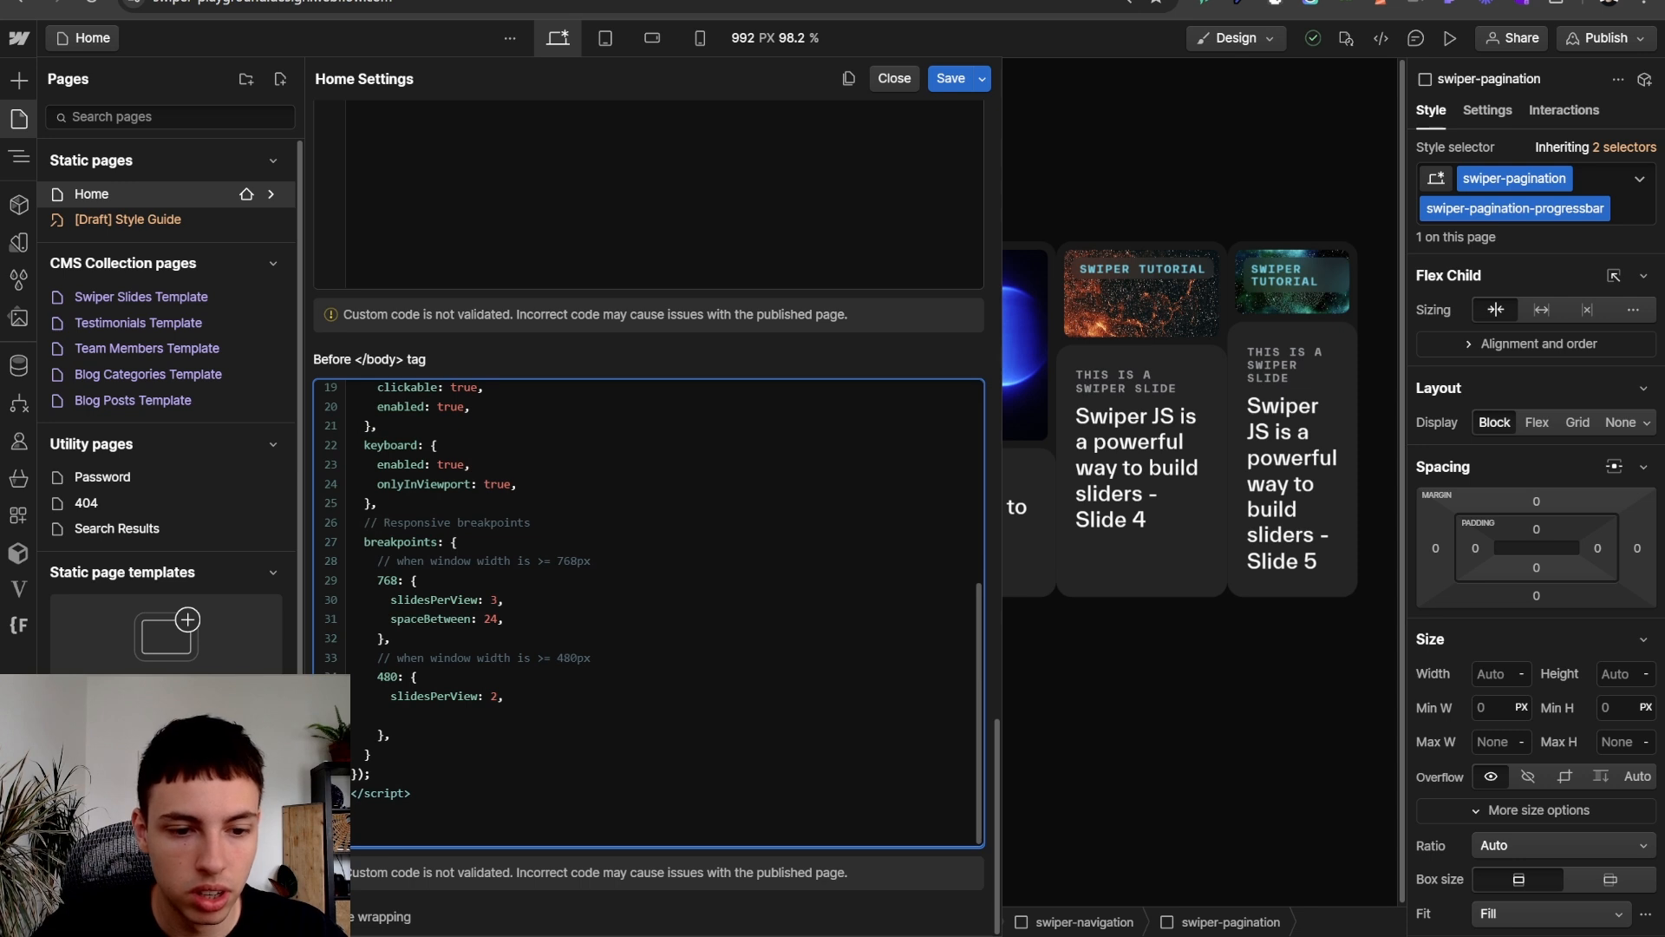
- Delete the bulletClass, bulletActiveClass, bulletElement, clickable and enabled options from the pagination object, and save the Home page settings
scroll(524, 686, up, 3)
drag(535, 677, 350, 690)
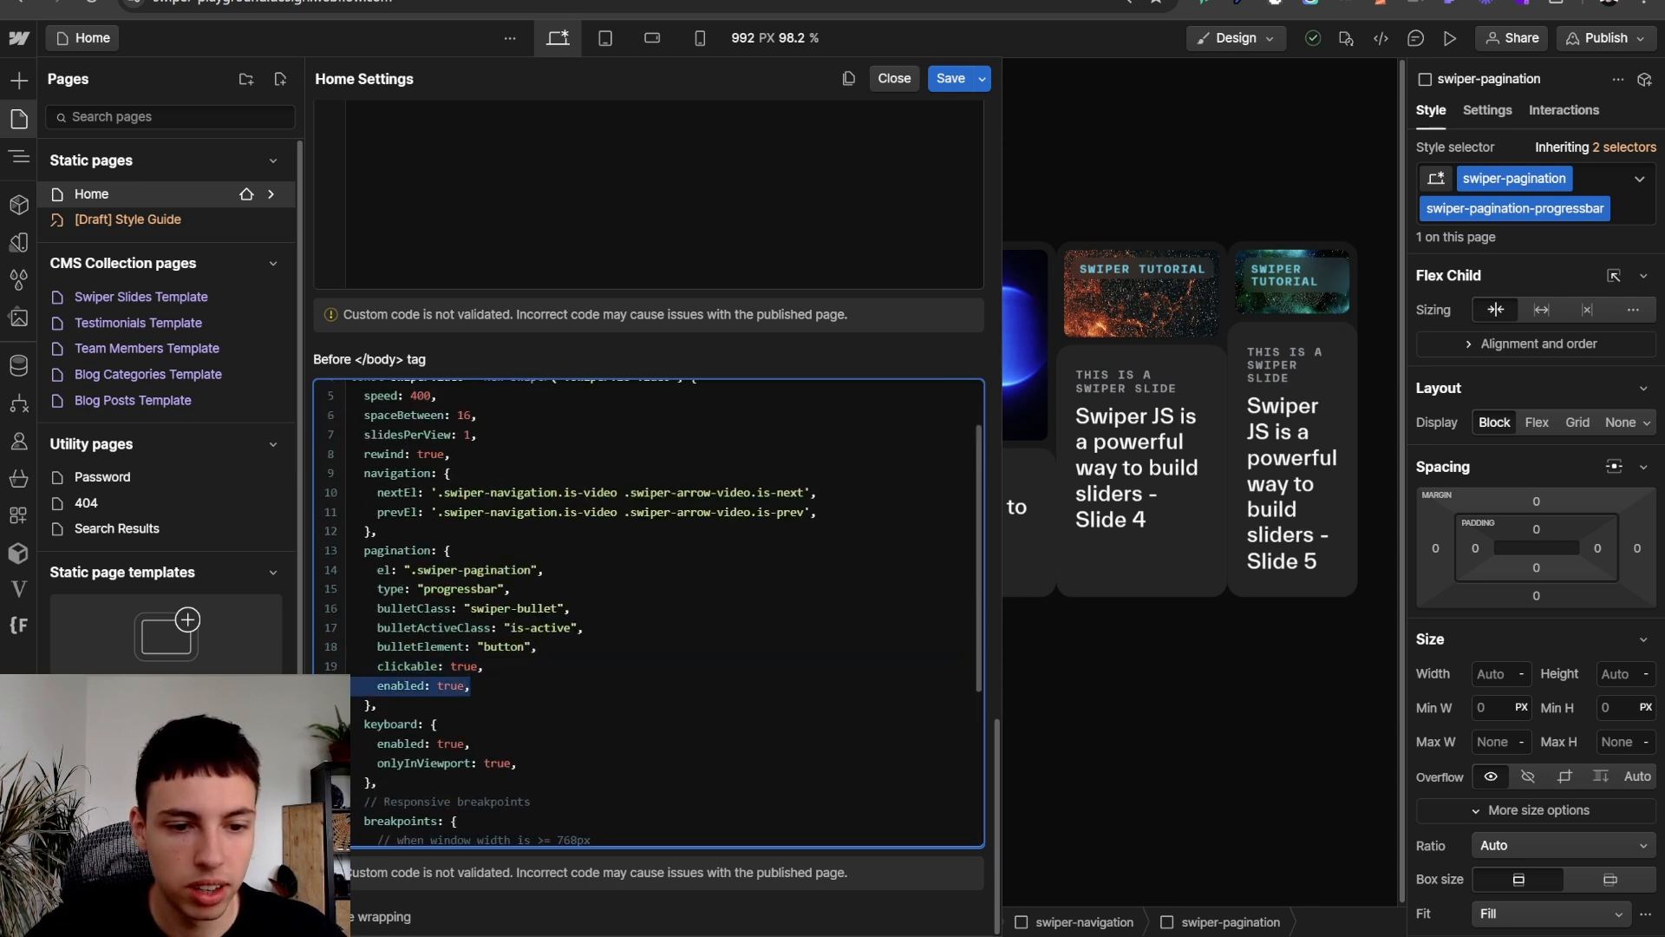
key(BackSpace)
key(BackSpace)
drag(483, 666, 347, 608)
key(BackSpace)
key(BackSpace)
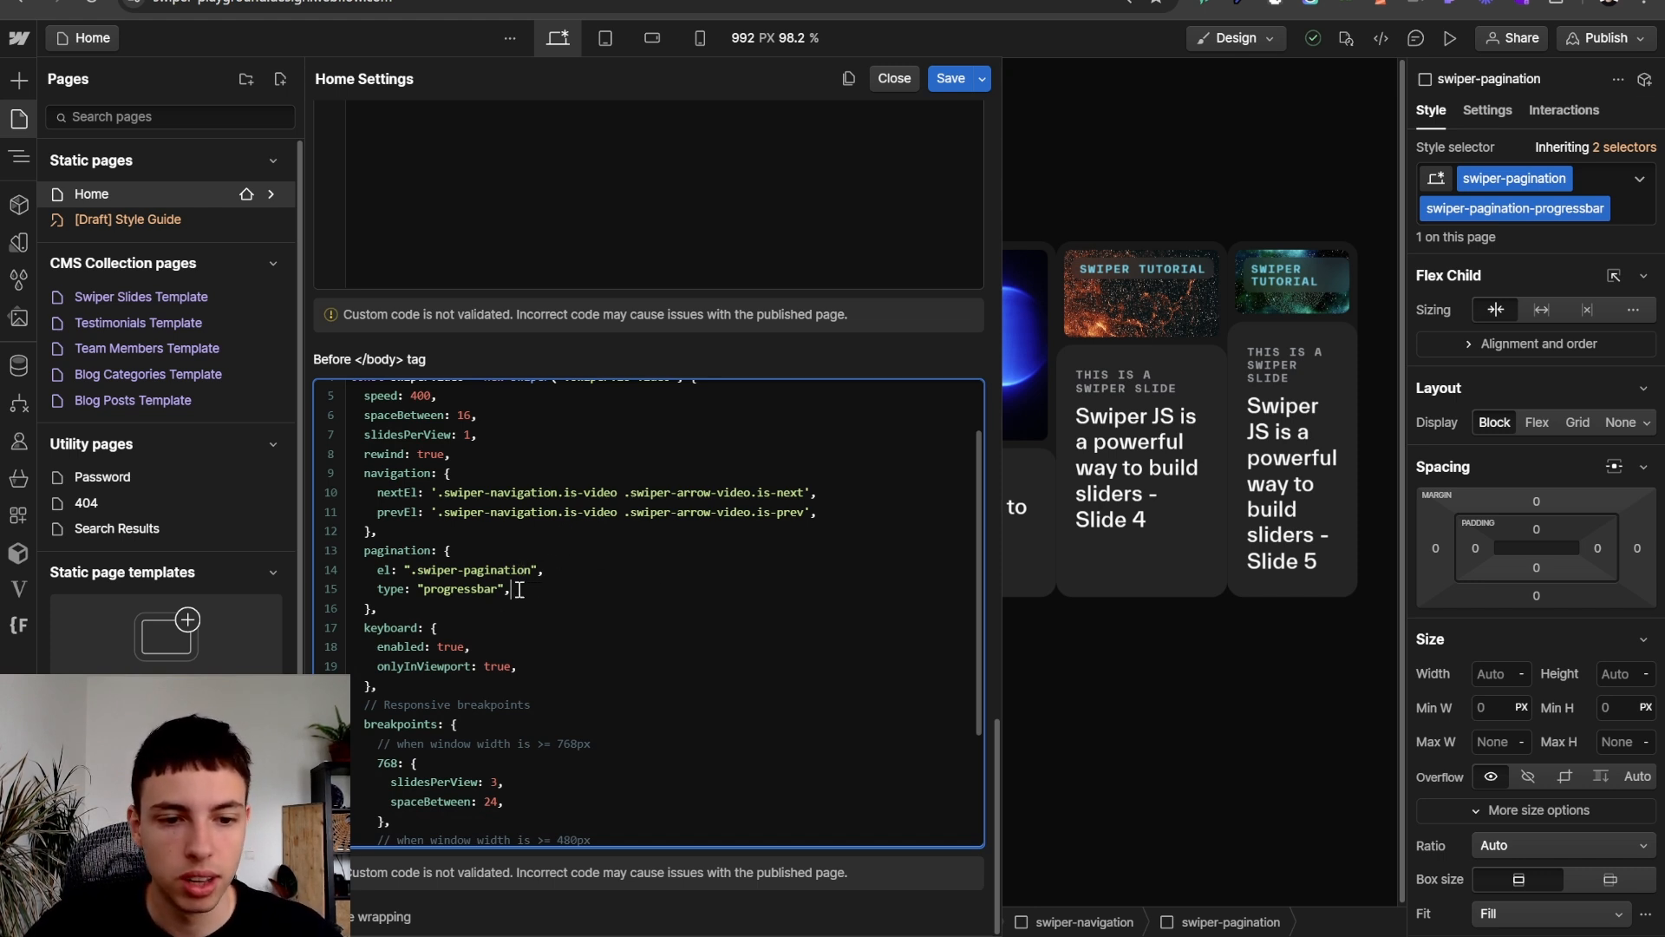
click(950, 84)
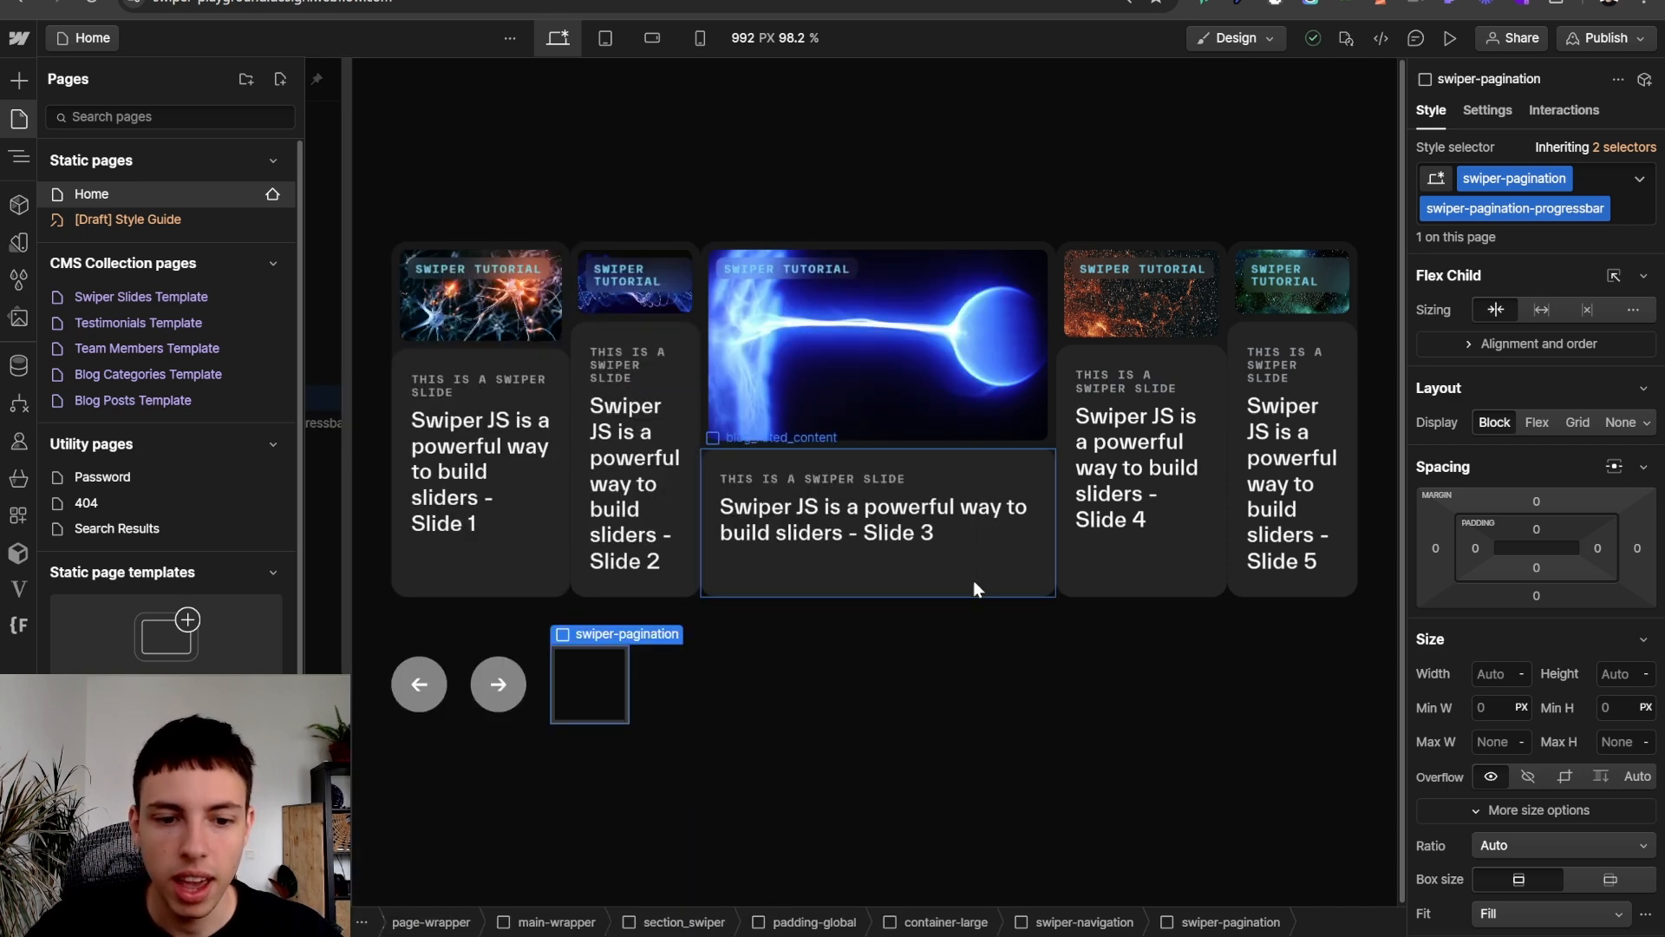
- Select the swiper-pagination-progressbar-fill div and publish the site to the swiper-playground.webflow.io staging domain
click(609, 686)
click(1607, 37)
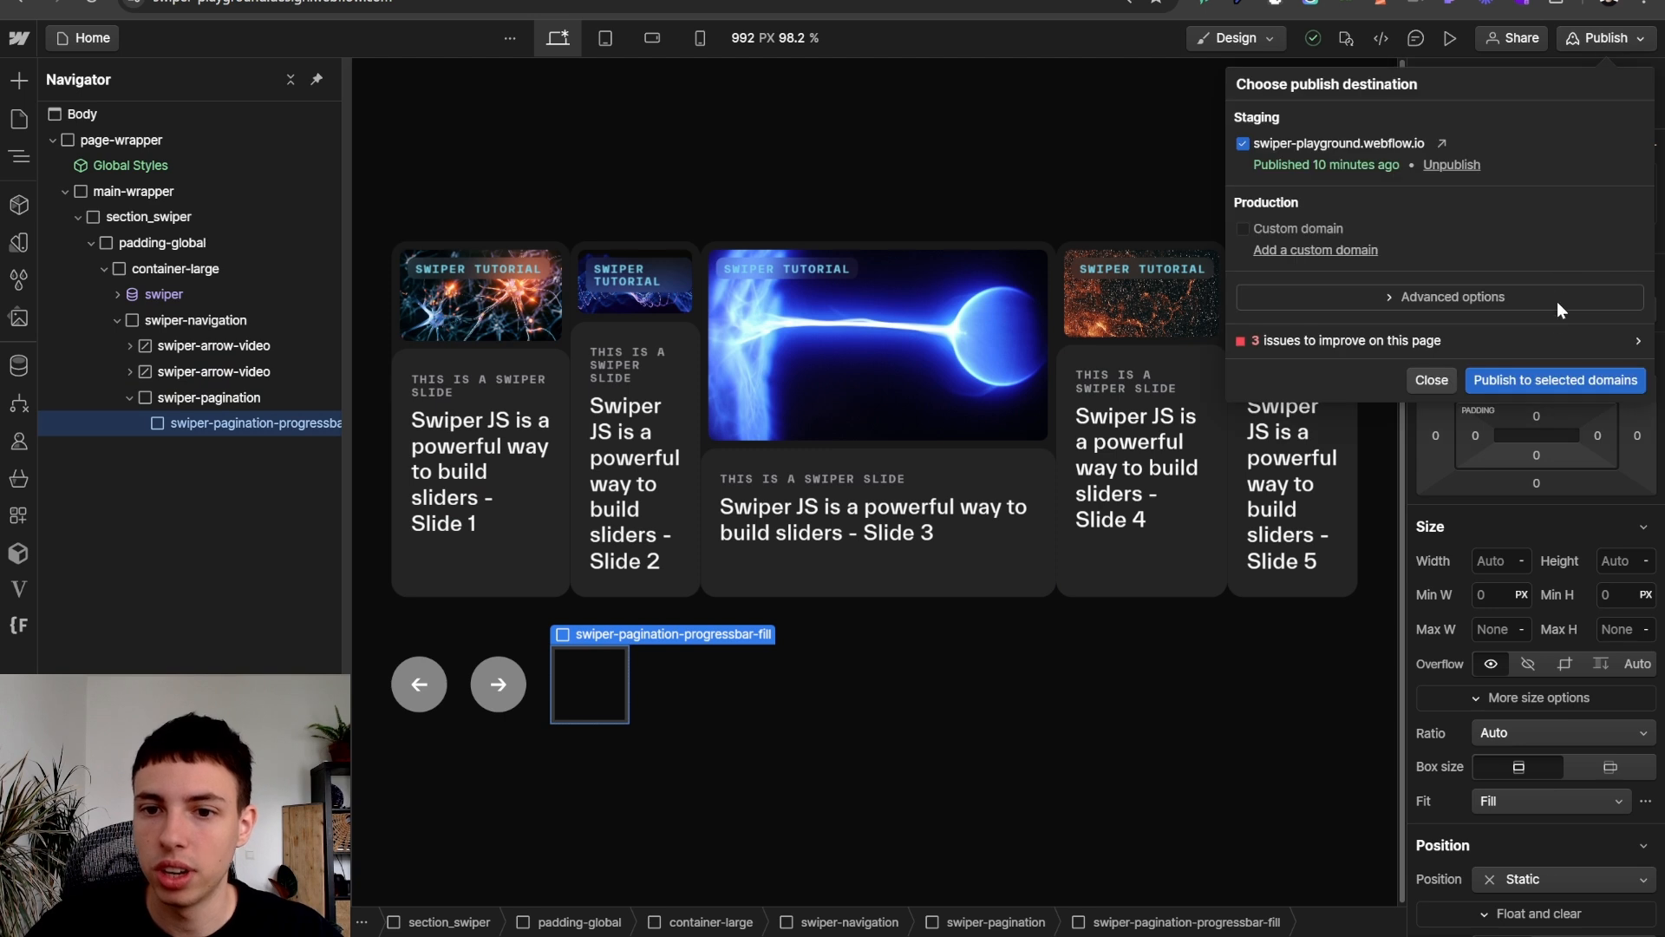
click(1533, 378)
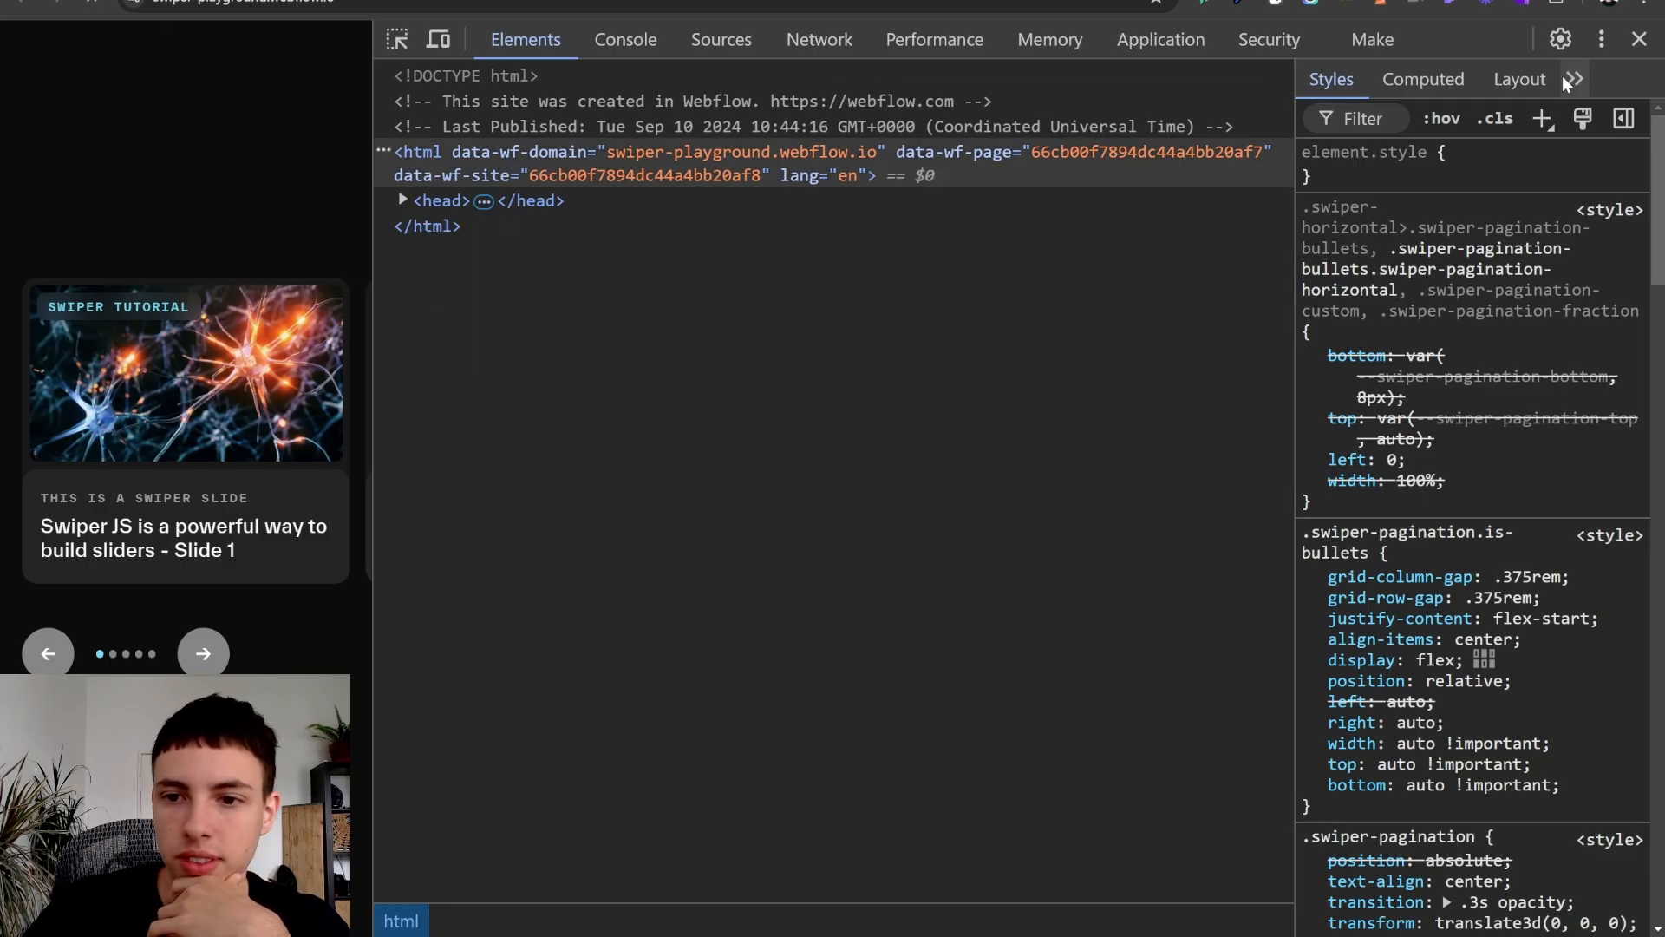
- Close the developer tools on the published page and advance the slider to check the progress bar
click(1639, 39)
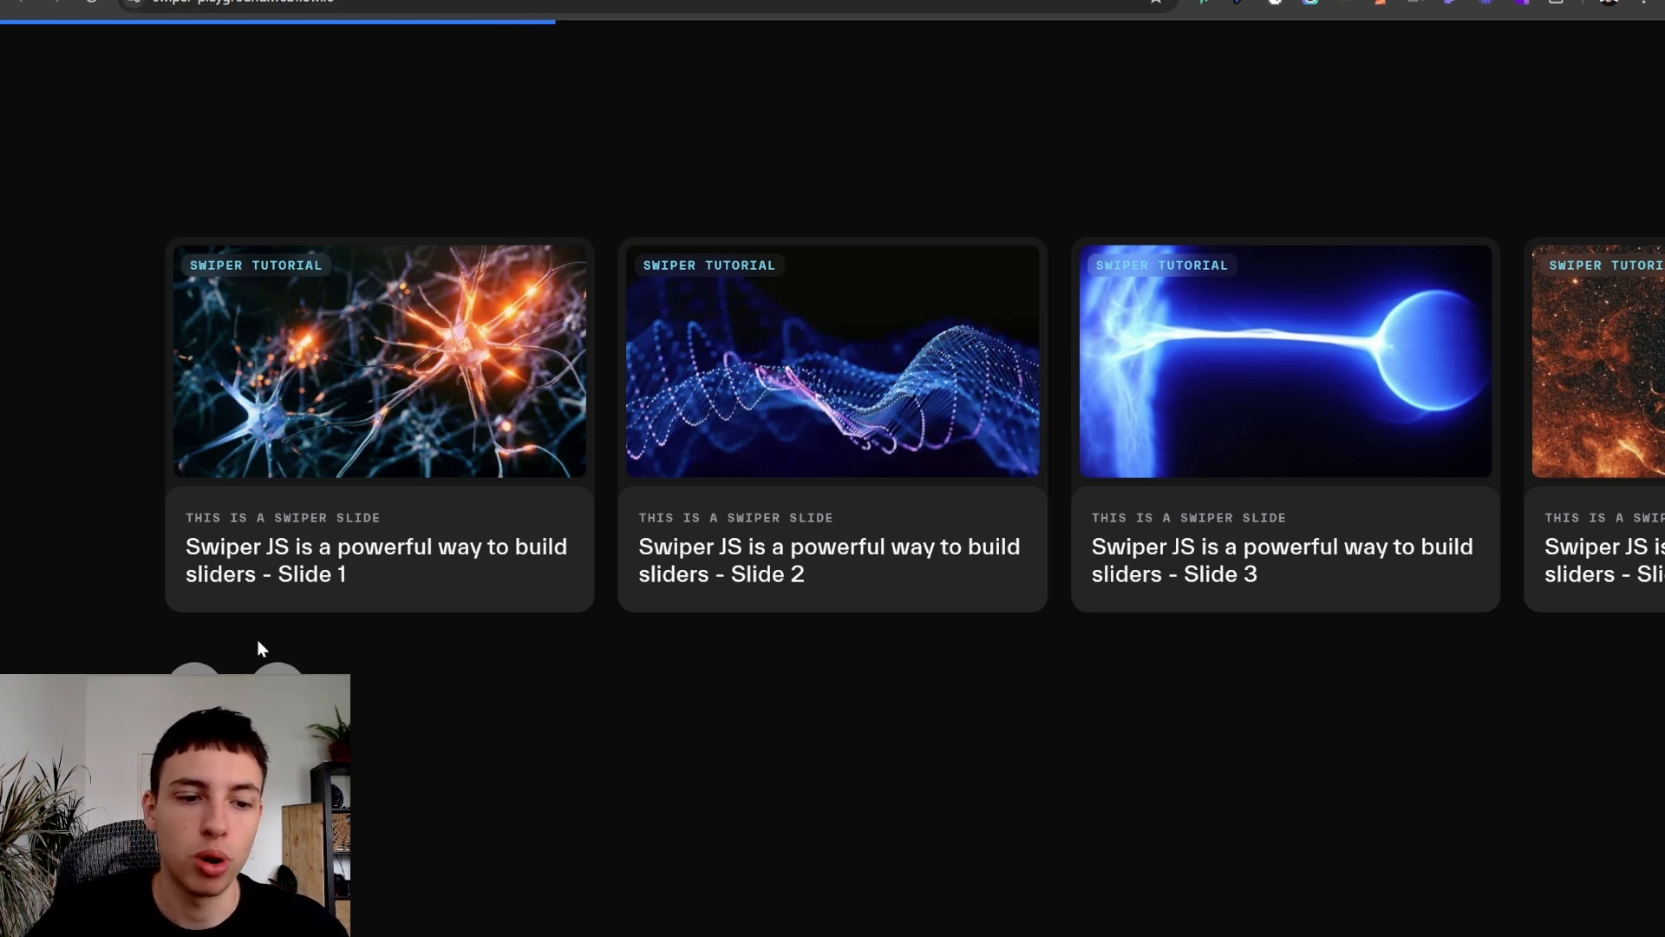
click(278, 690)
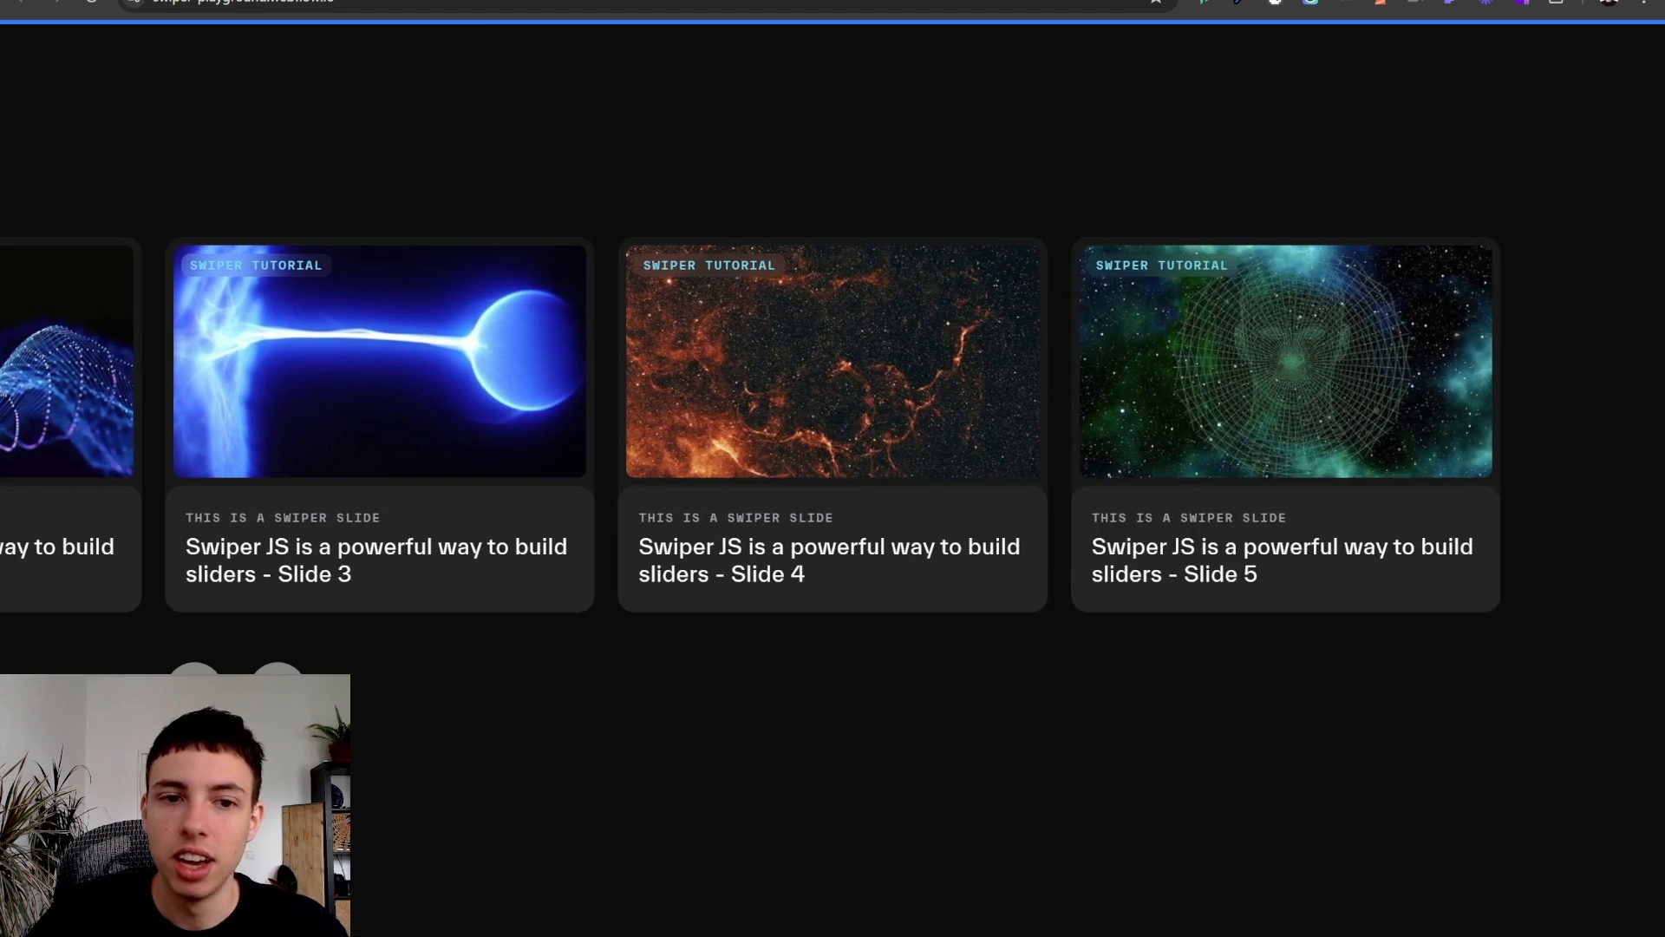
click(278, 690)
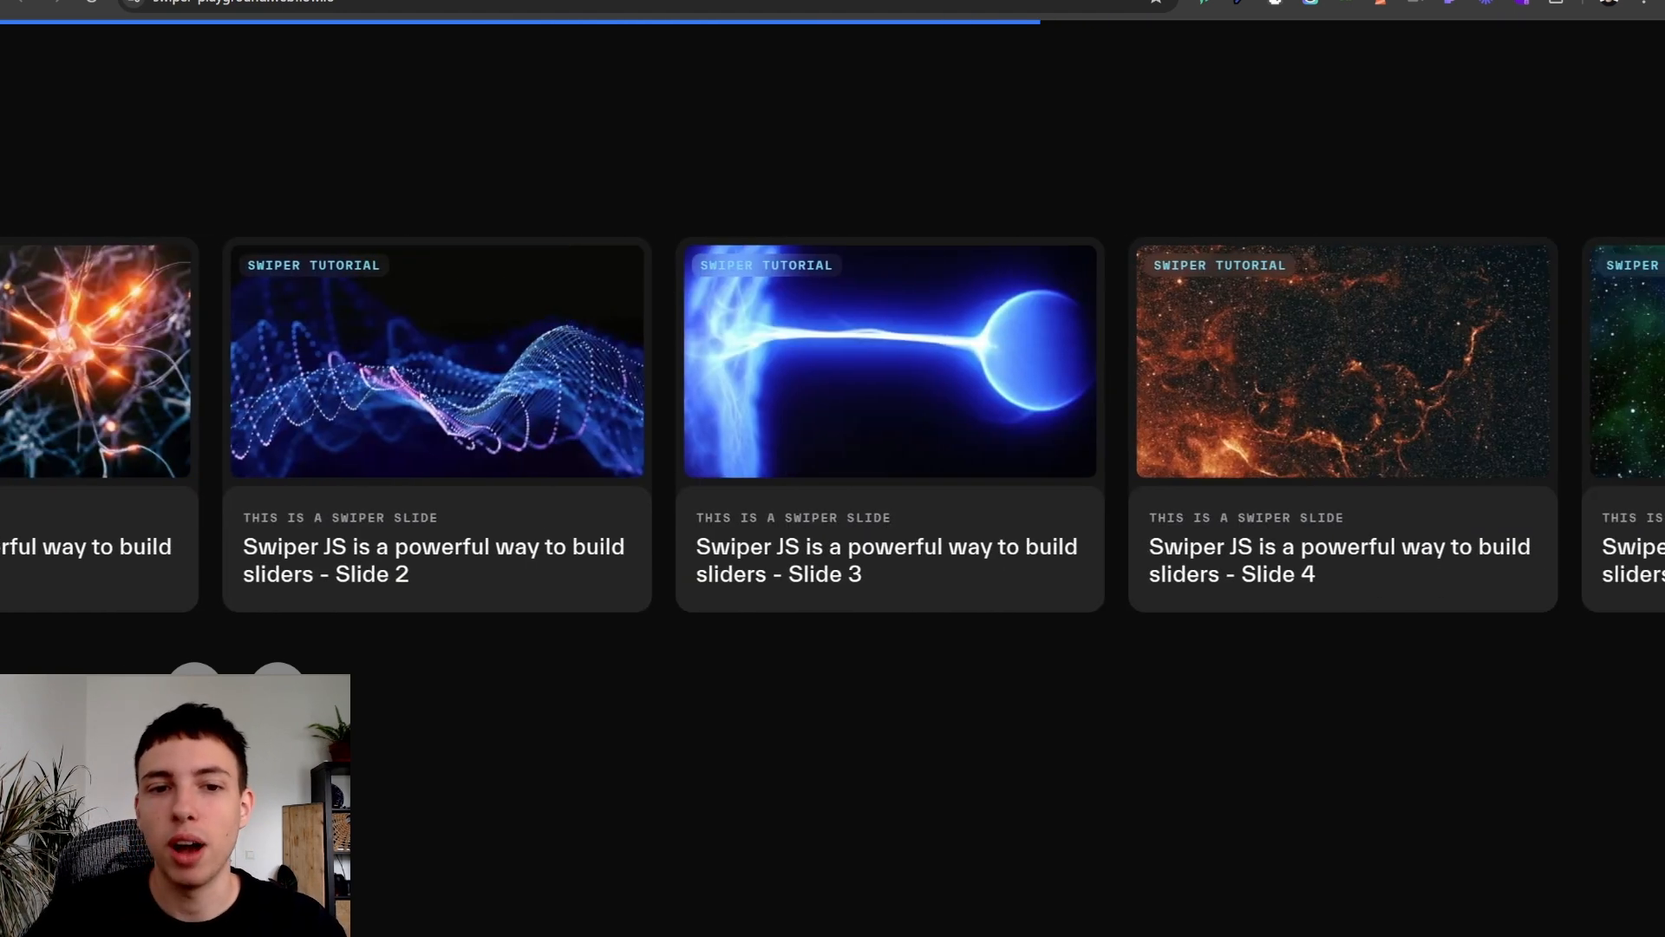
- Inspect the progress bar's swiper-pagination element in the developer tools, with the page area widened to show three slides
key(ctrl+shift+i)
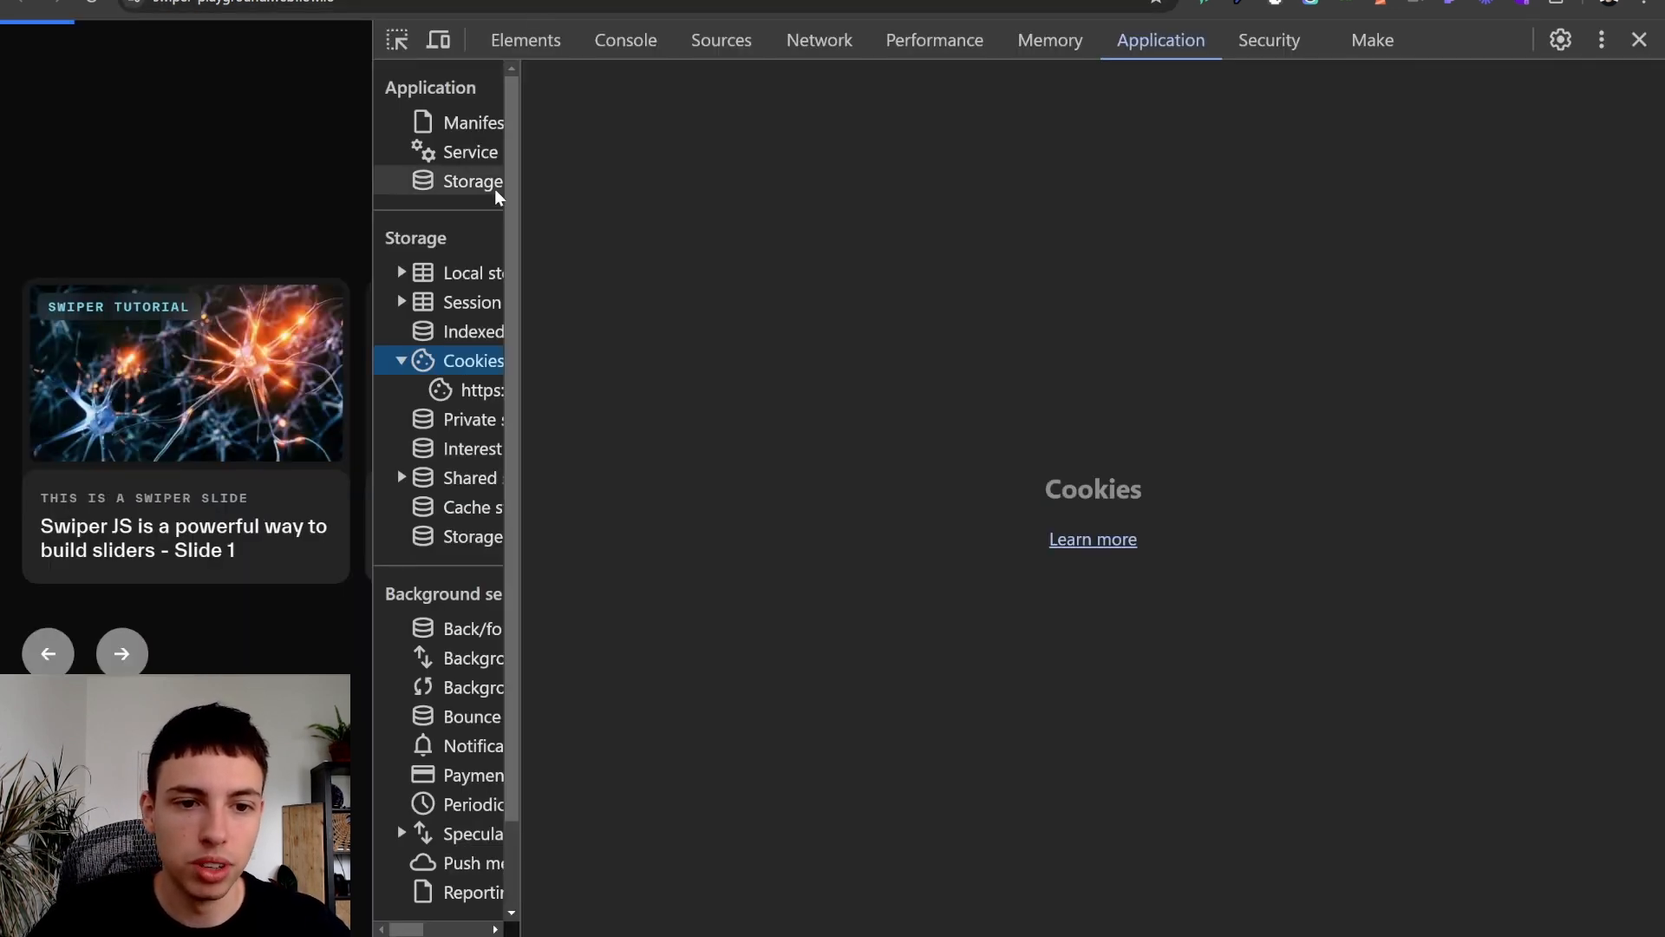
drag(518, 180, 831, 190)
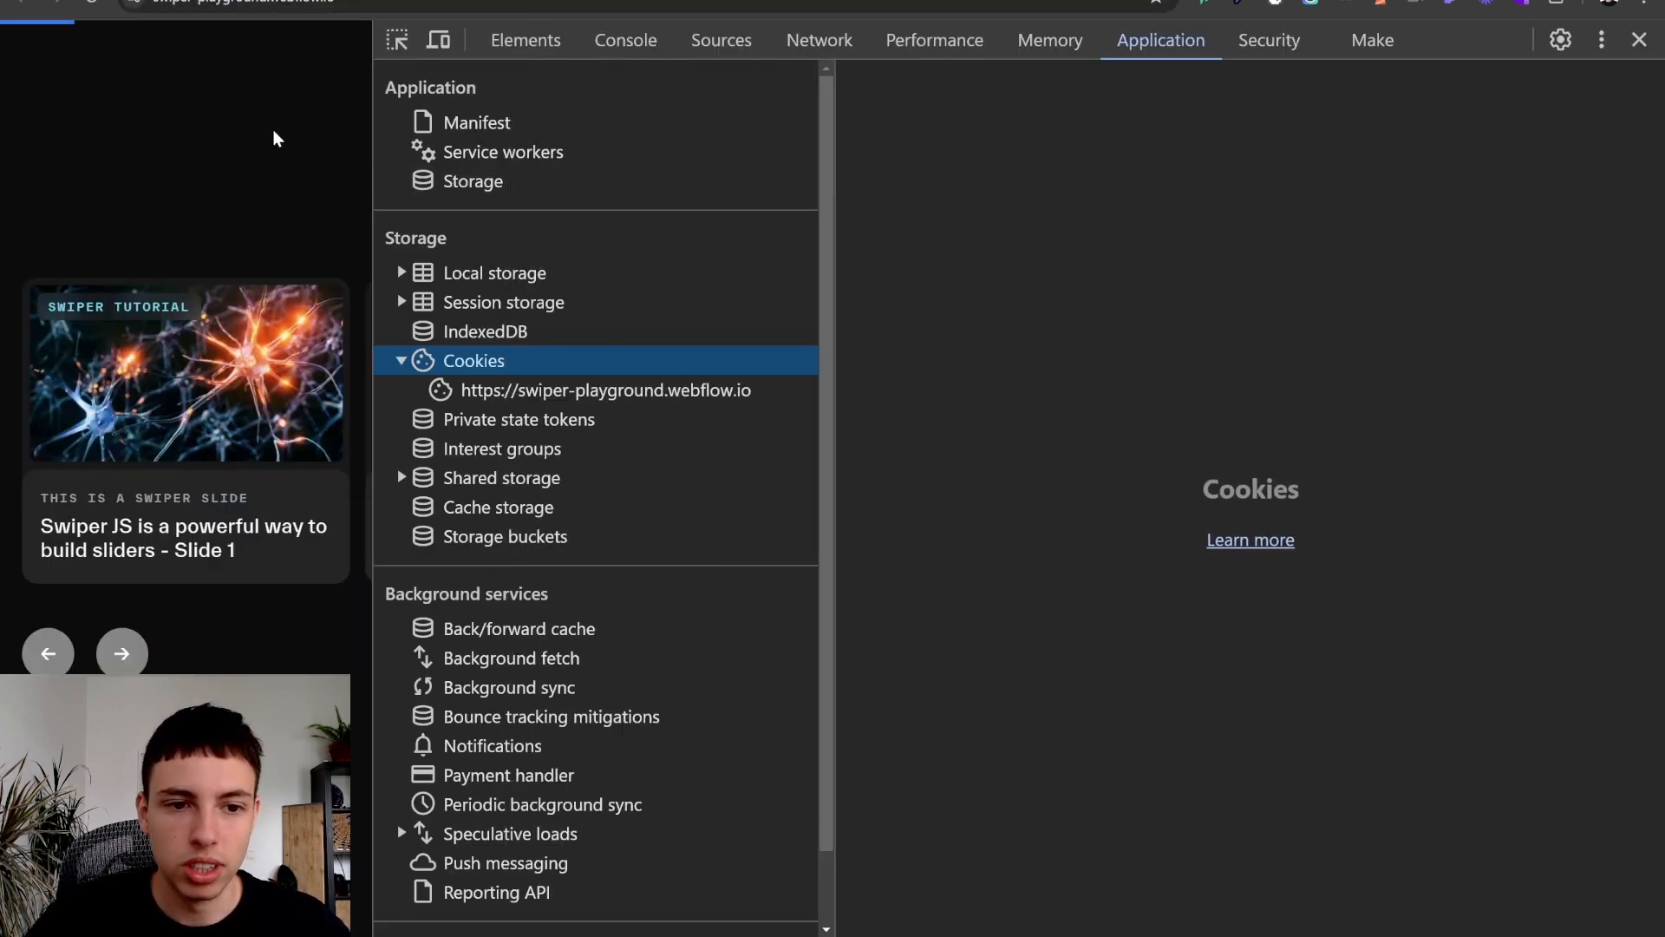
drag(367, 162, 519, 165)
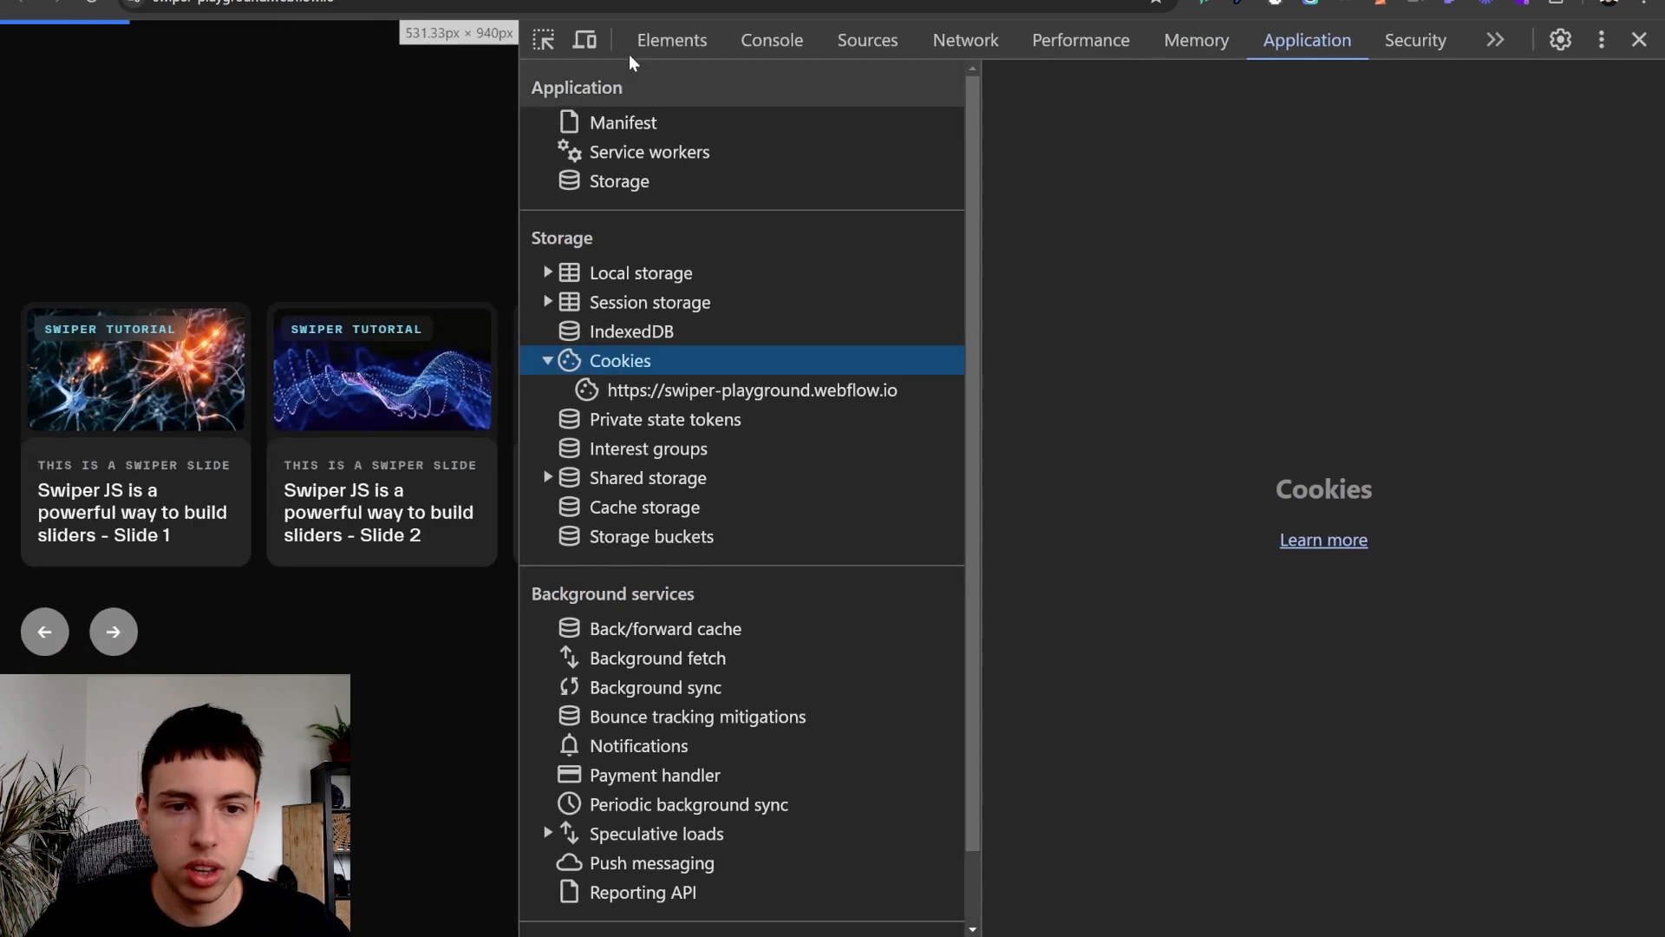
click(646, 43)
drag(519, 104, 1110, 125)
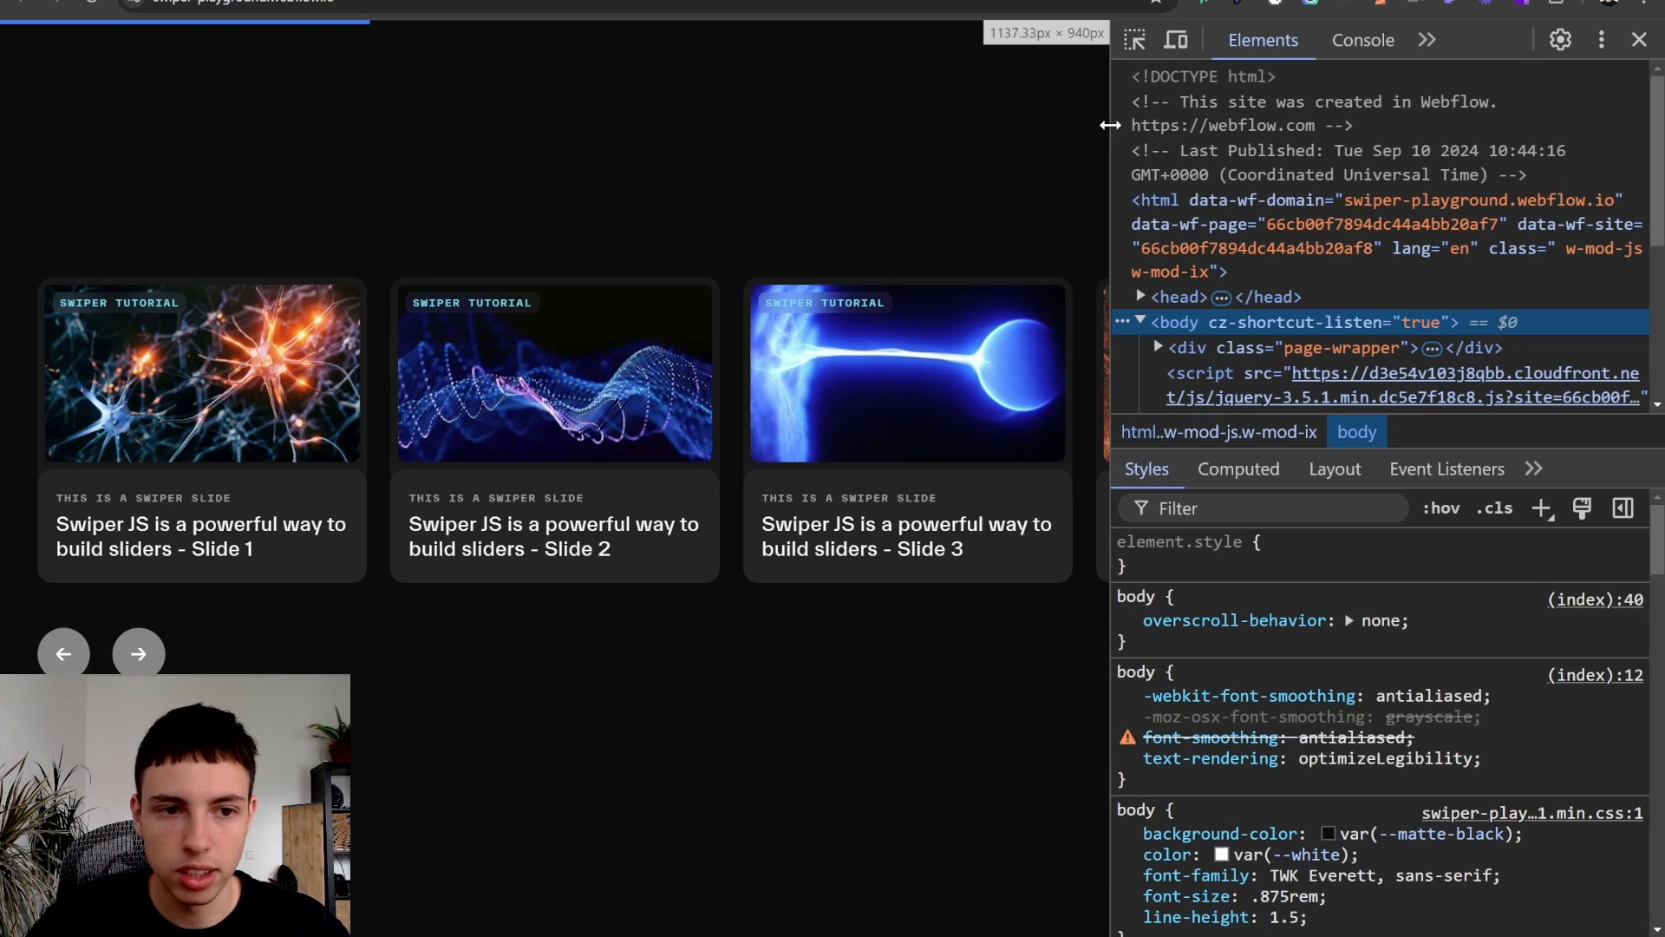
click(1134, 40)
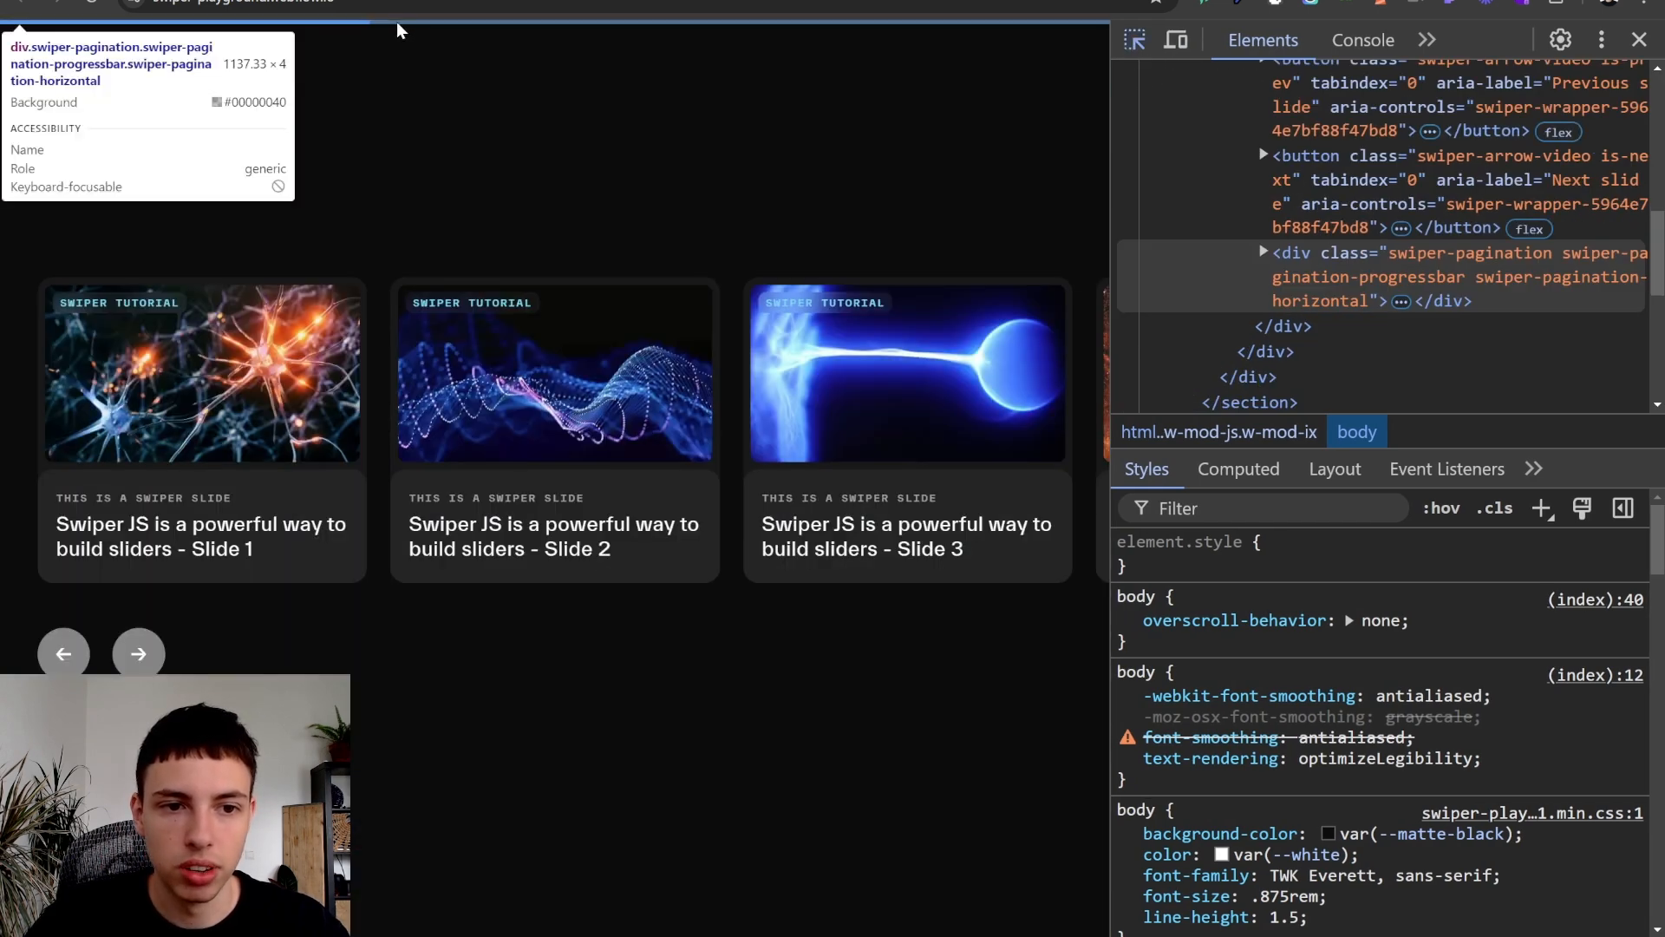
click(397, 22)
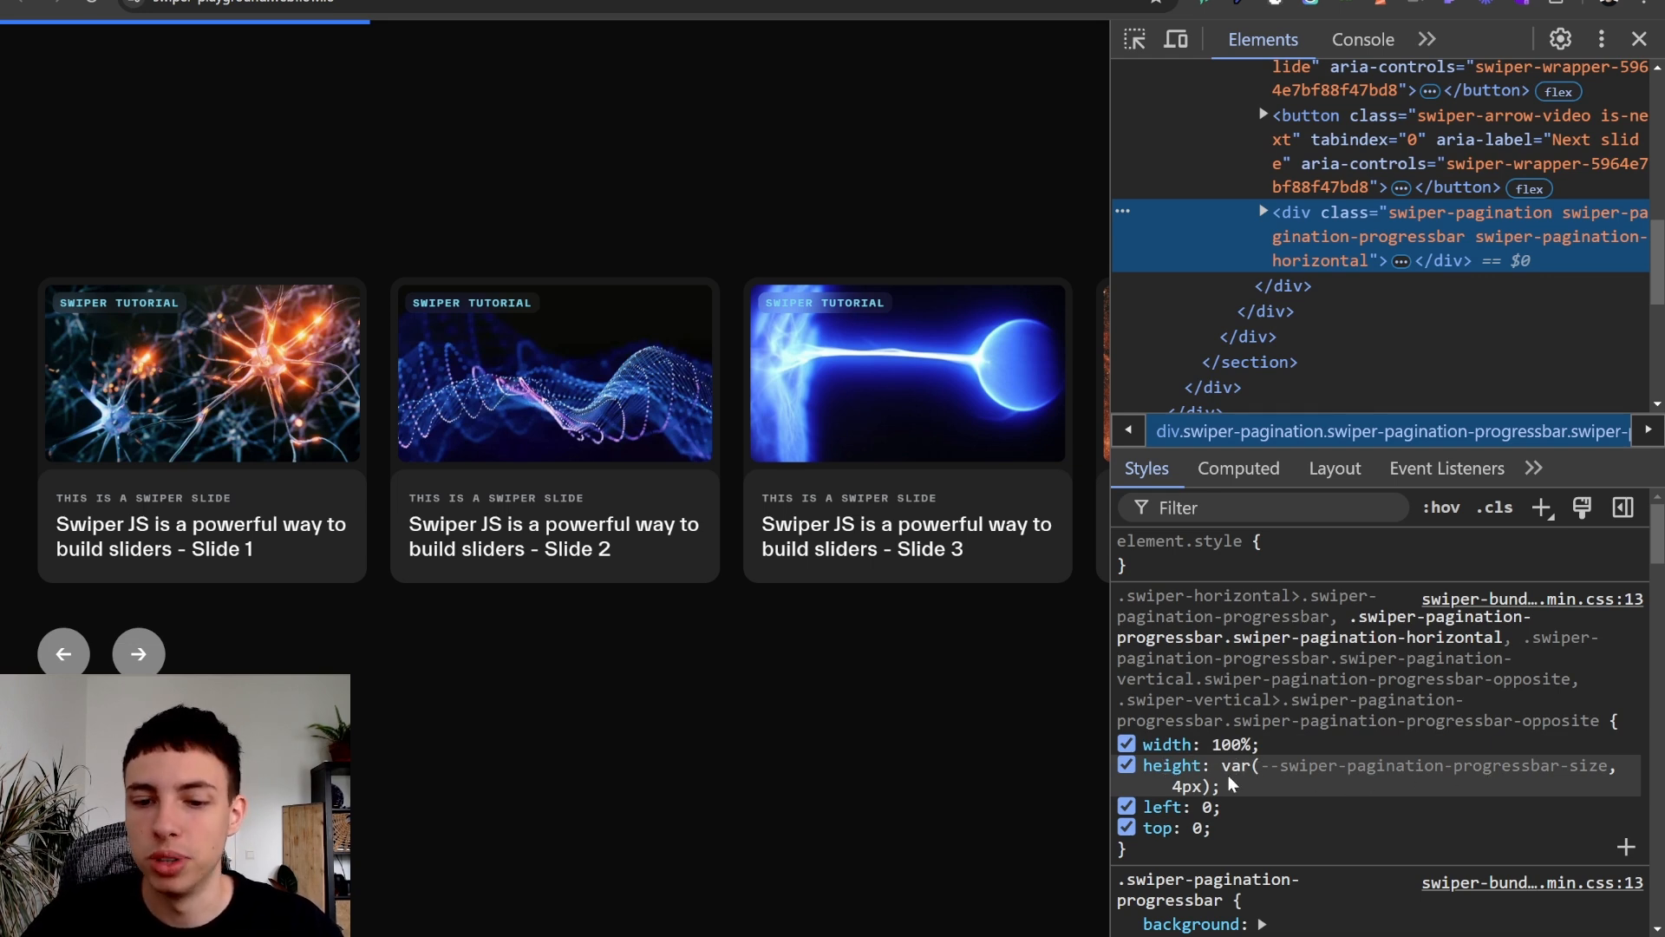
- Examine the default progressbar styles by toggling the height rule off and on, then expand the element to its fill child
click(1128, 765)
click(1128, 765)
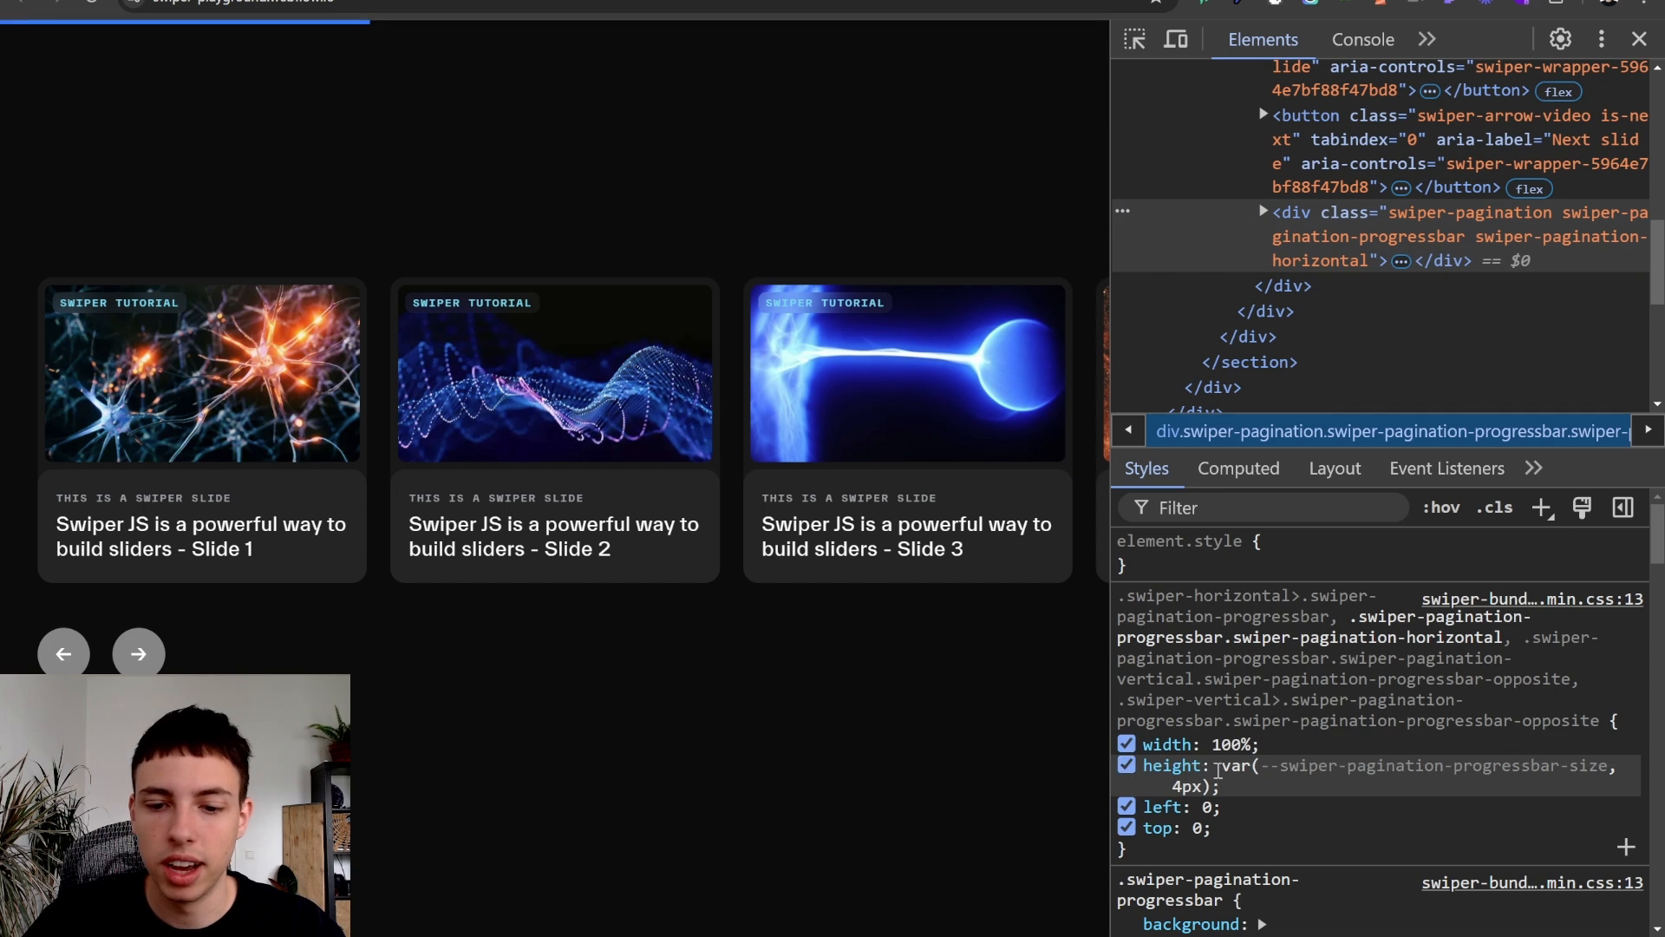
scroll(1225, 784, down, 2)
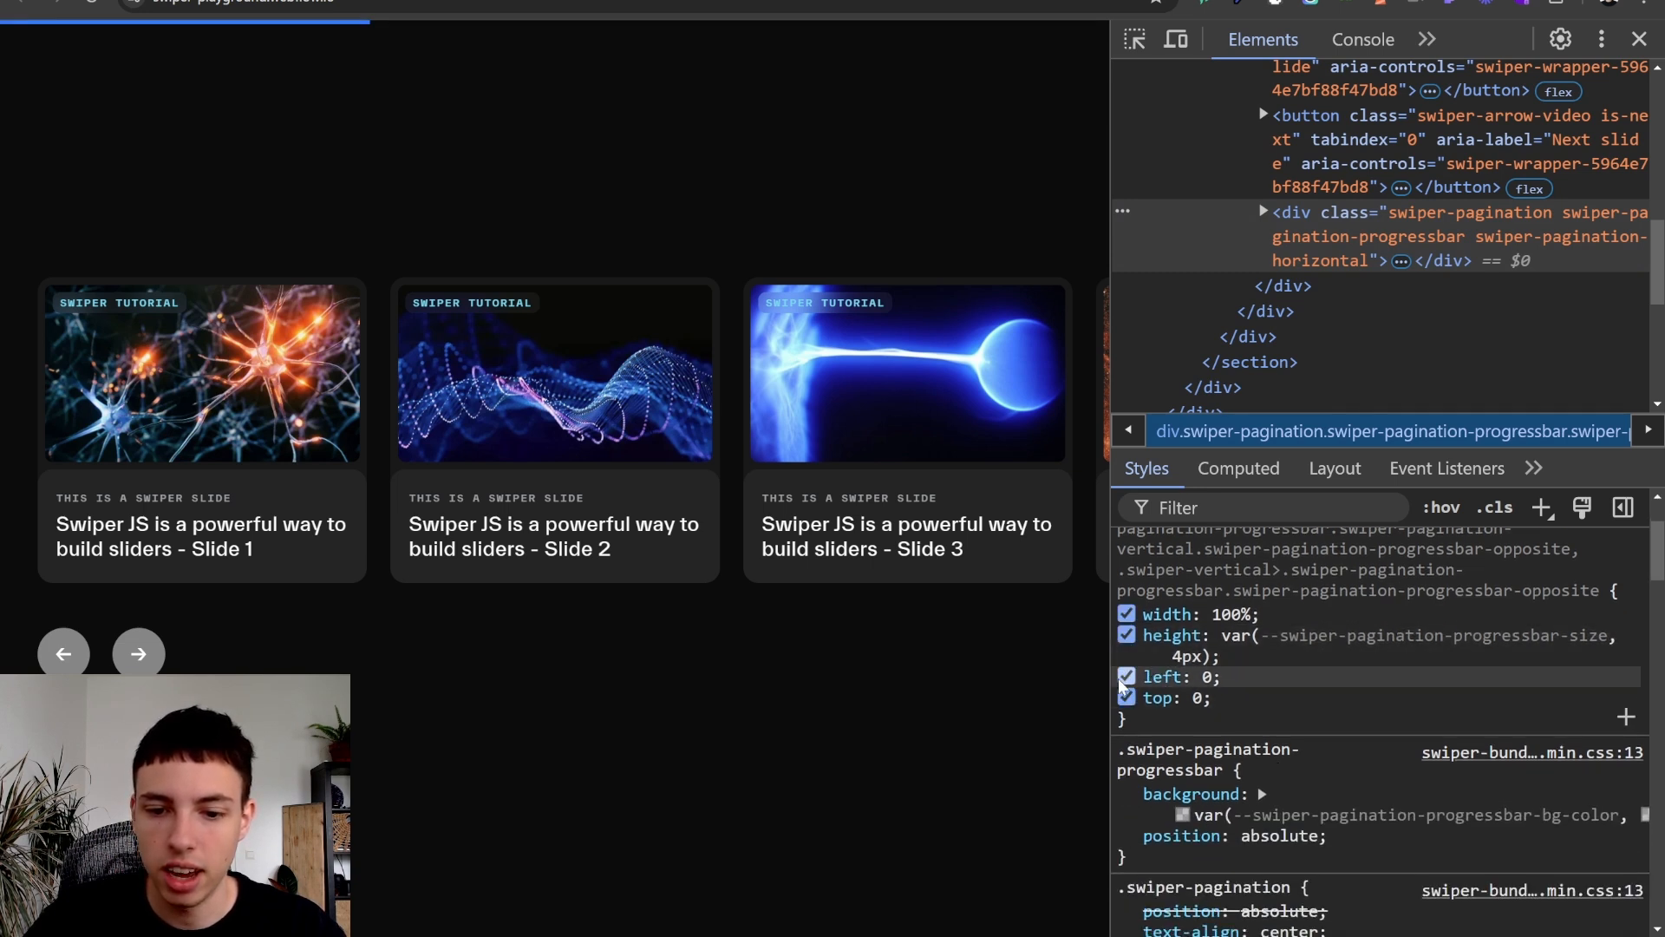
scroll(1261, 663, down, 2)
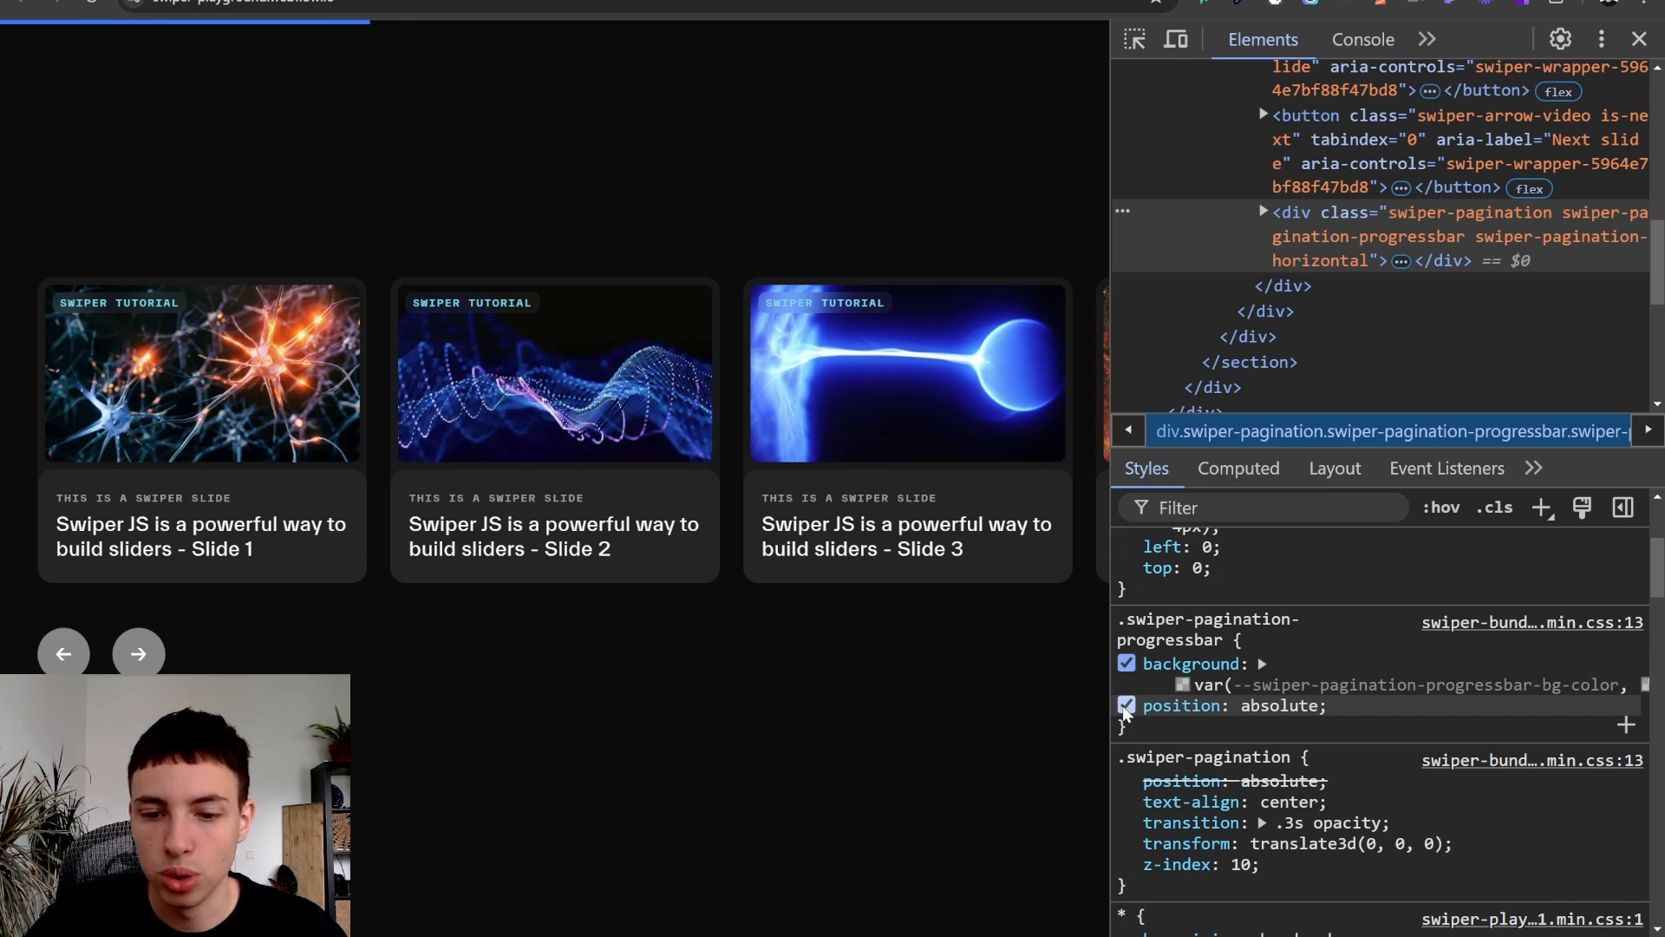
scroll(1283, 663, down, 2)
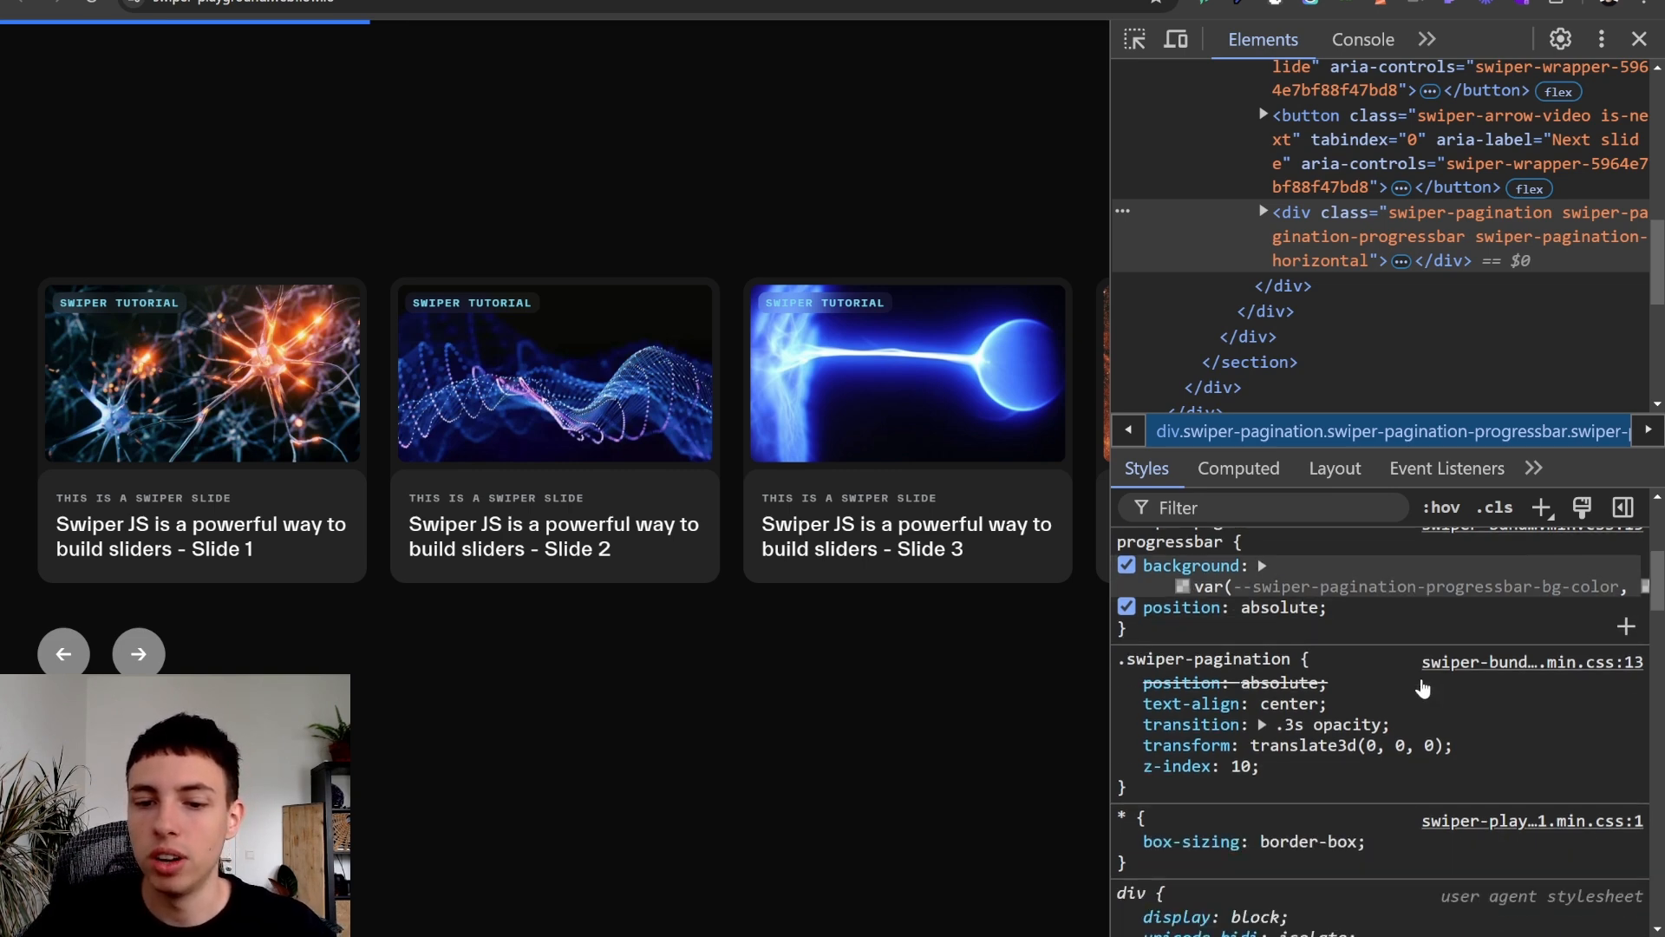
click(1265, 210)
click(1406, 304)
scroll(1472, 311, down, 2)
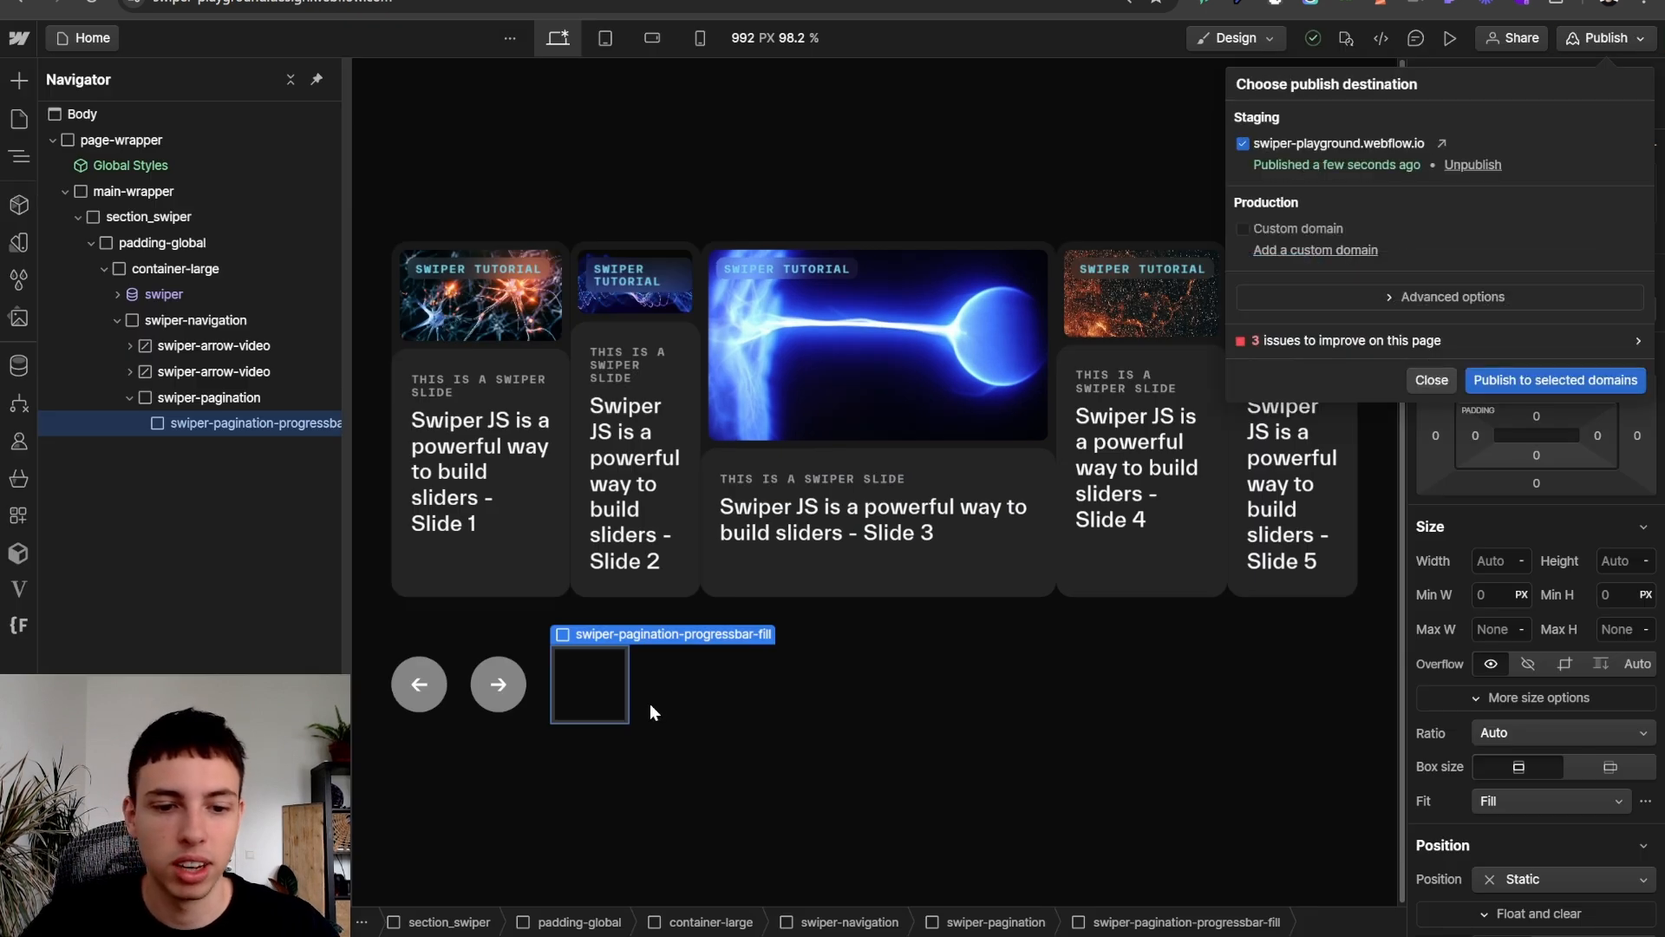
- Dismiss the publish options and set the swiper-pagination element's position to Relative
click(649, 704)
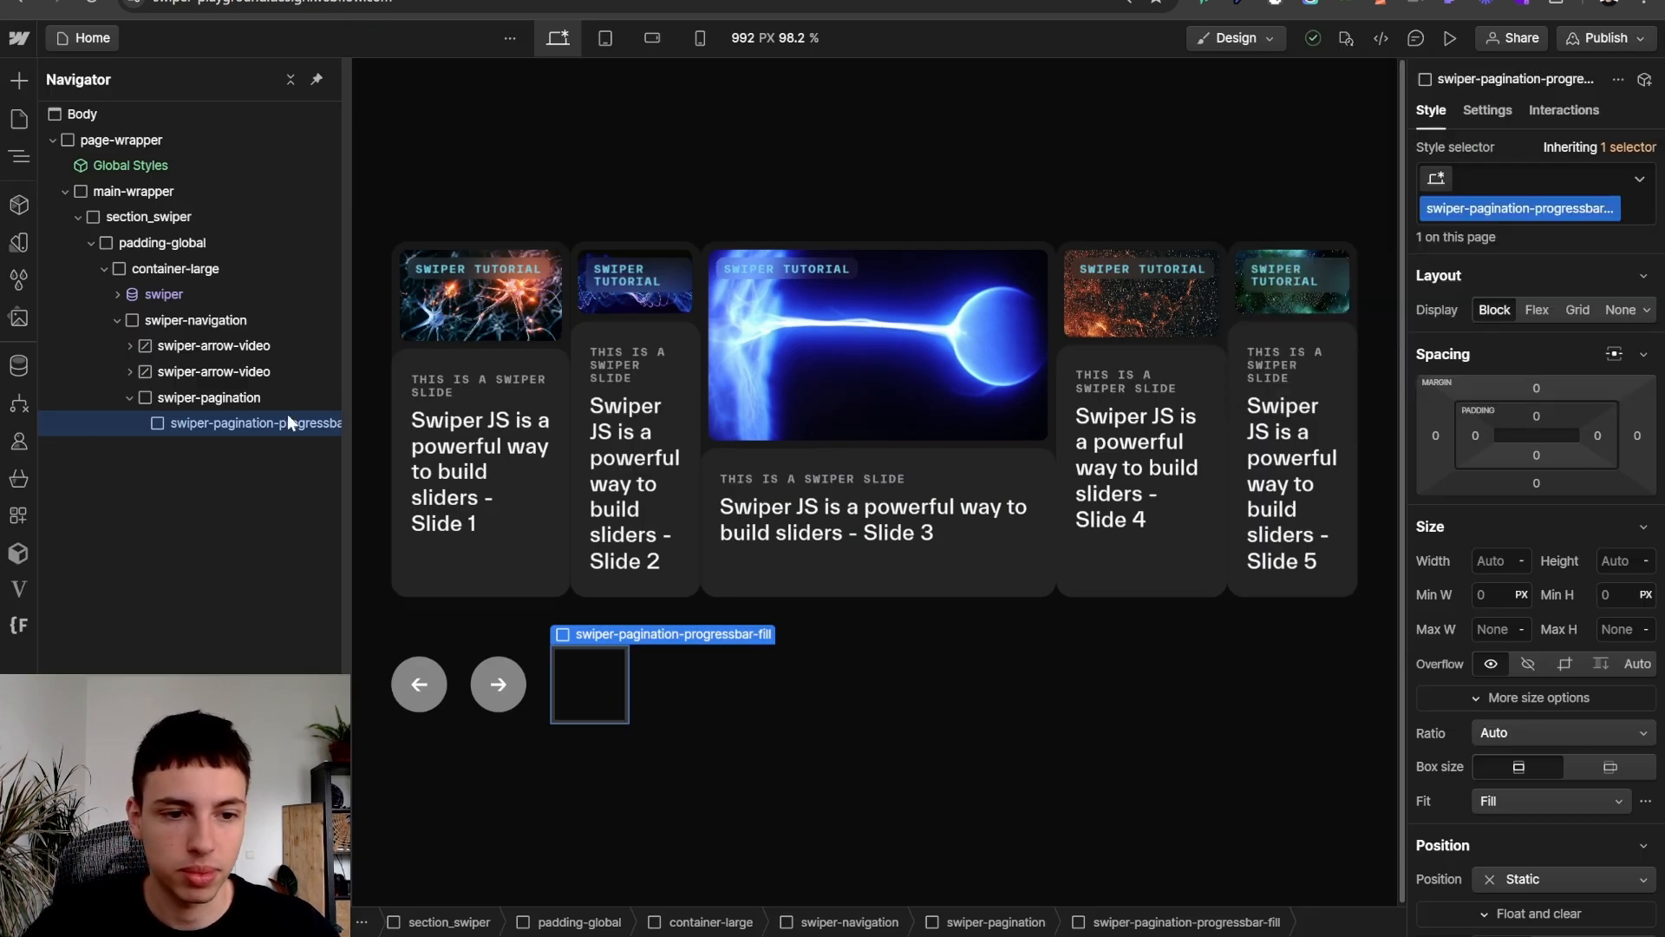
click(246, 403)
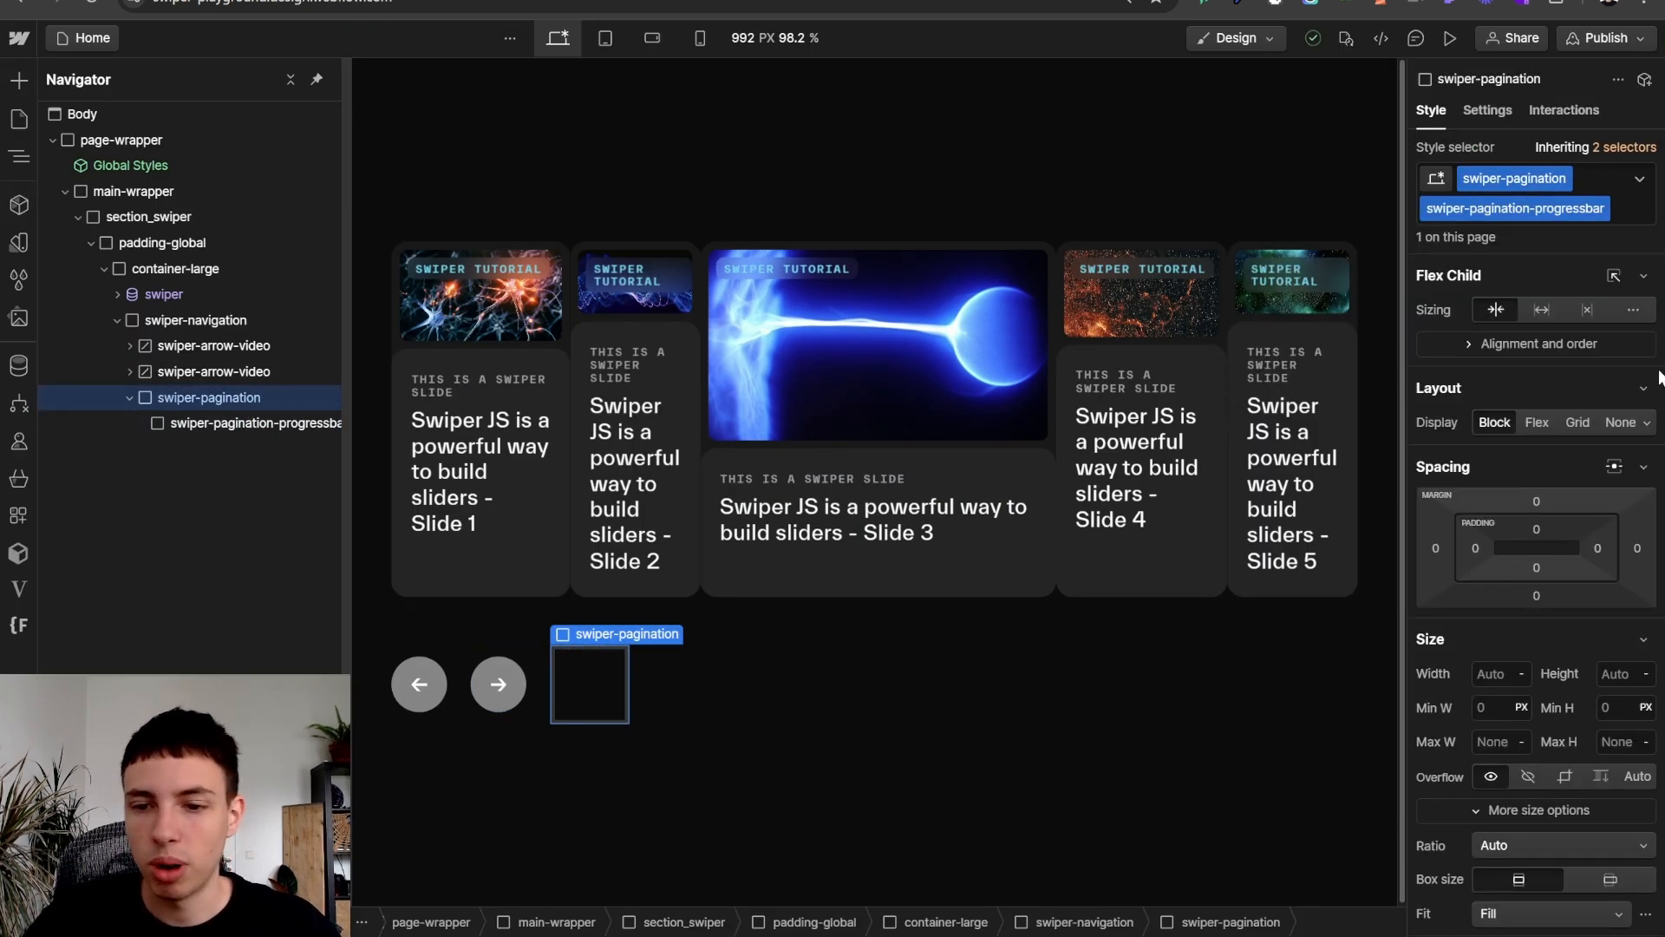
scroll(1536, 555, down, 5)
click(1525, 605)
click(1531, 625)
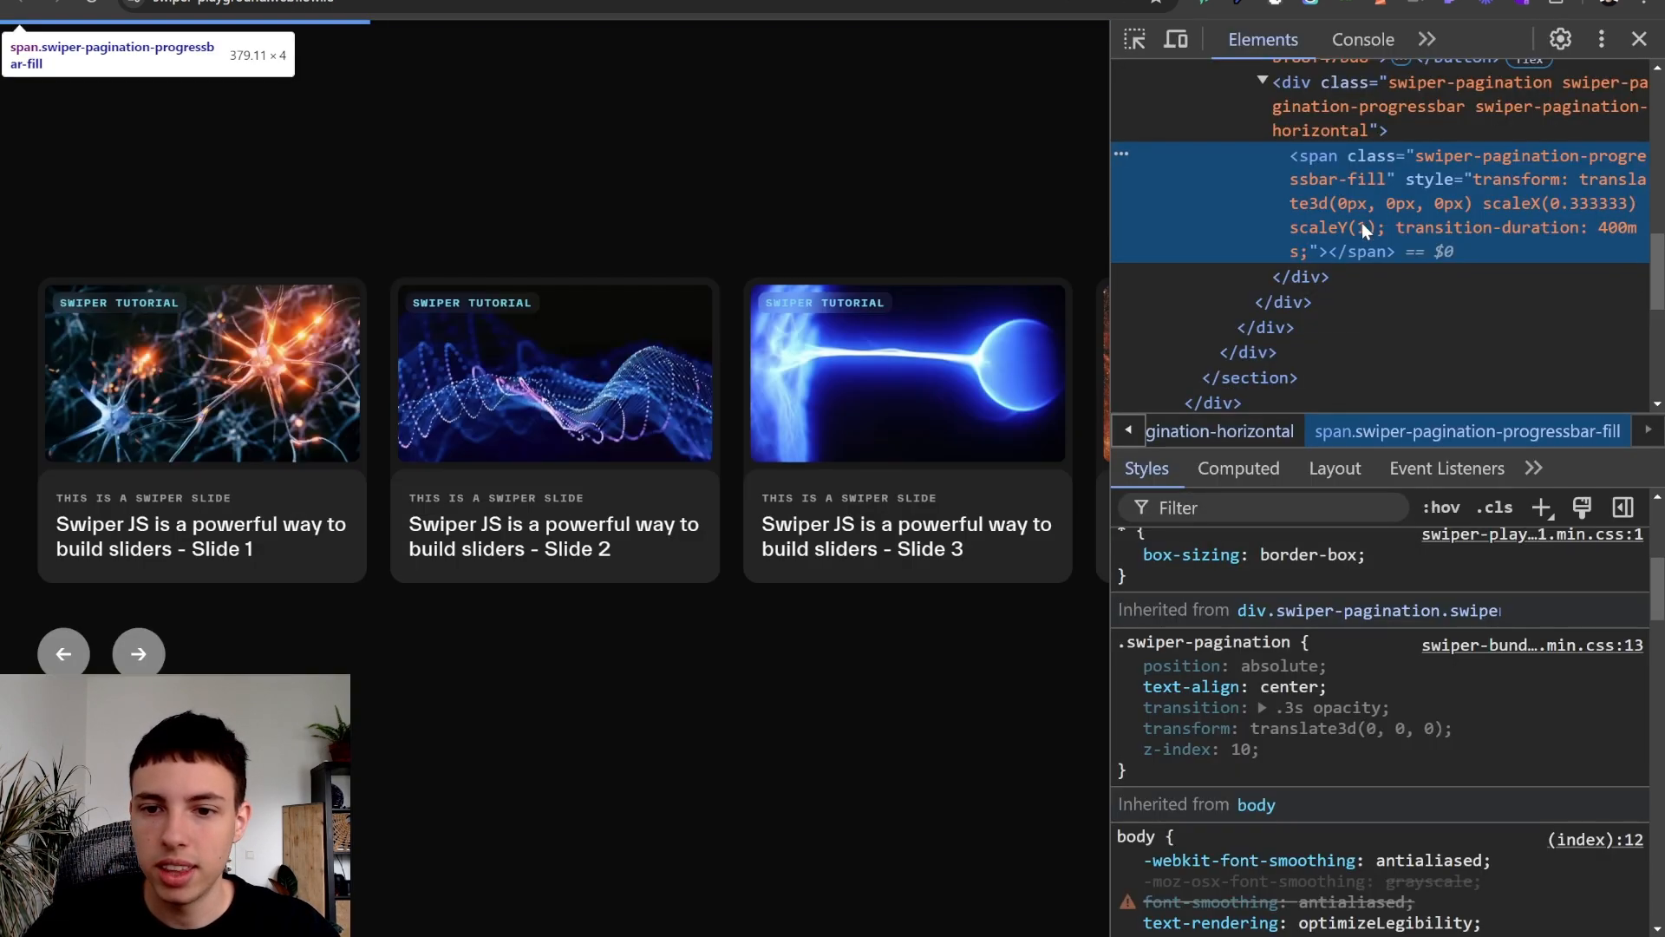
- Examine the default progressbar size, position and background rules of the published page's swiper-pagination div in the developer tools
scroll(1369, 219, up, 1)
scroll(1405, 277, up, 3)
click(1430, 370)
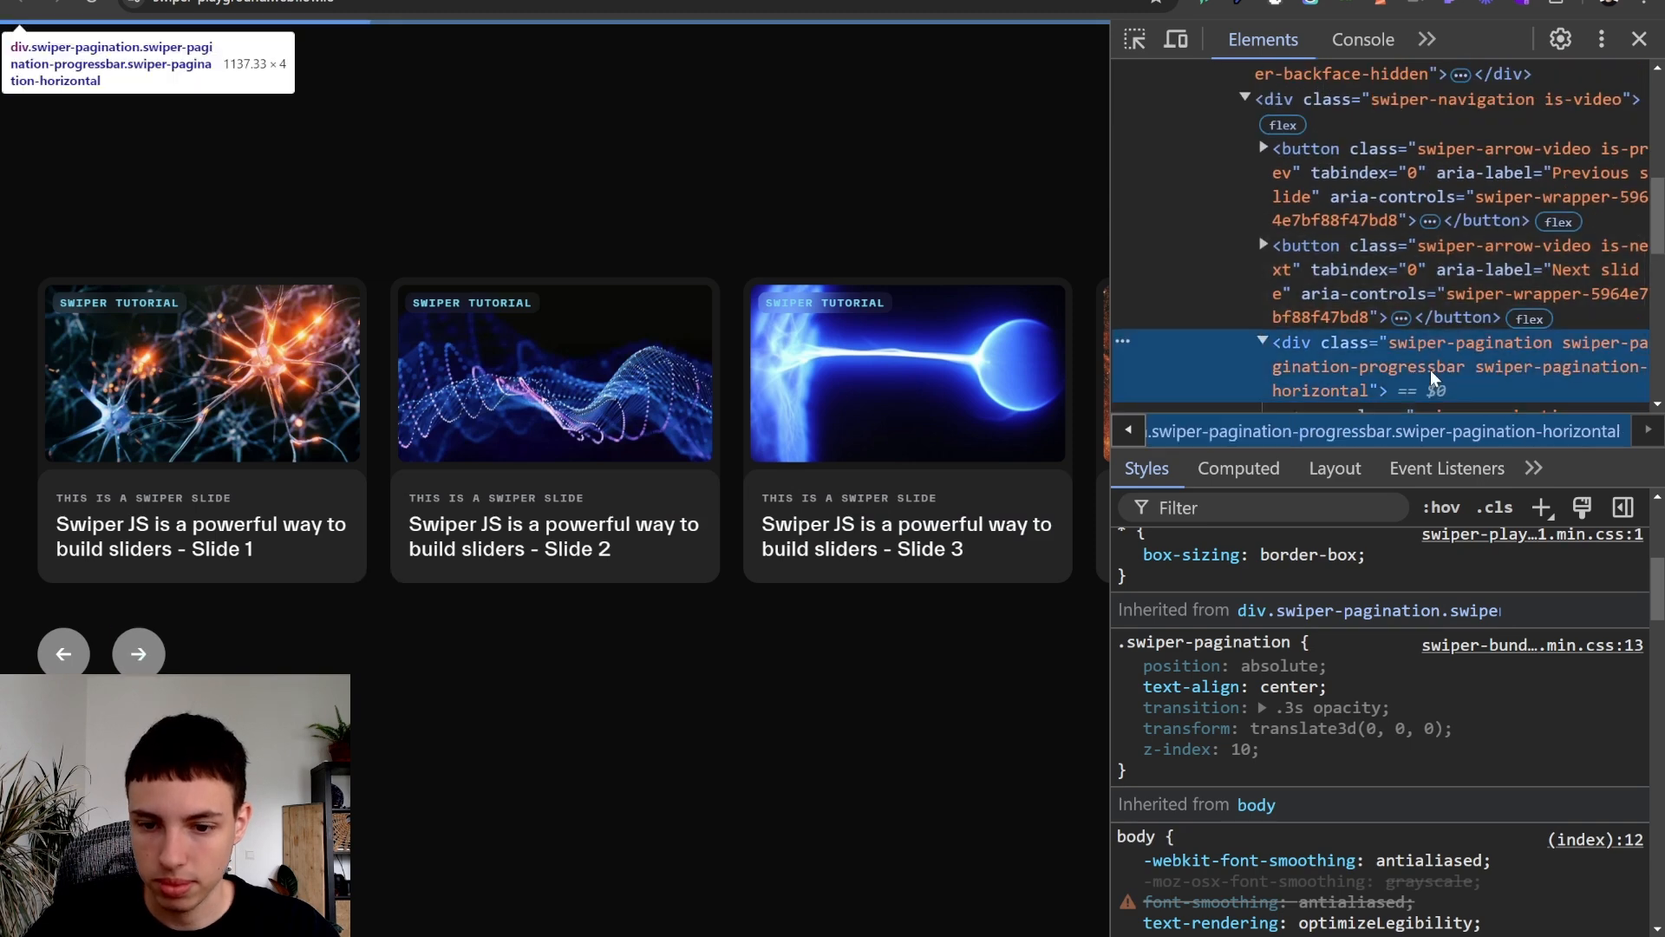
scroll(1430, 369, down, 2)
scroll(1376, 601, up, 3)
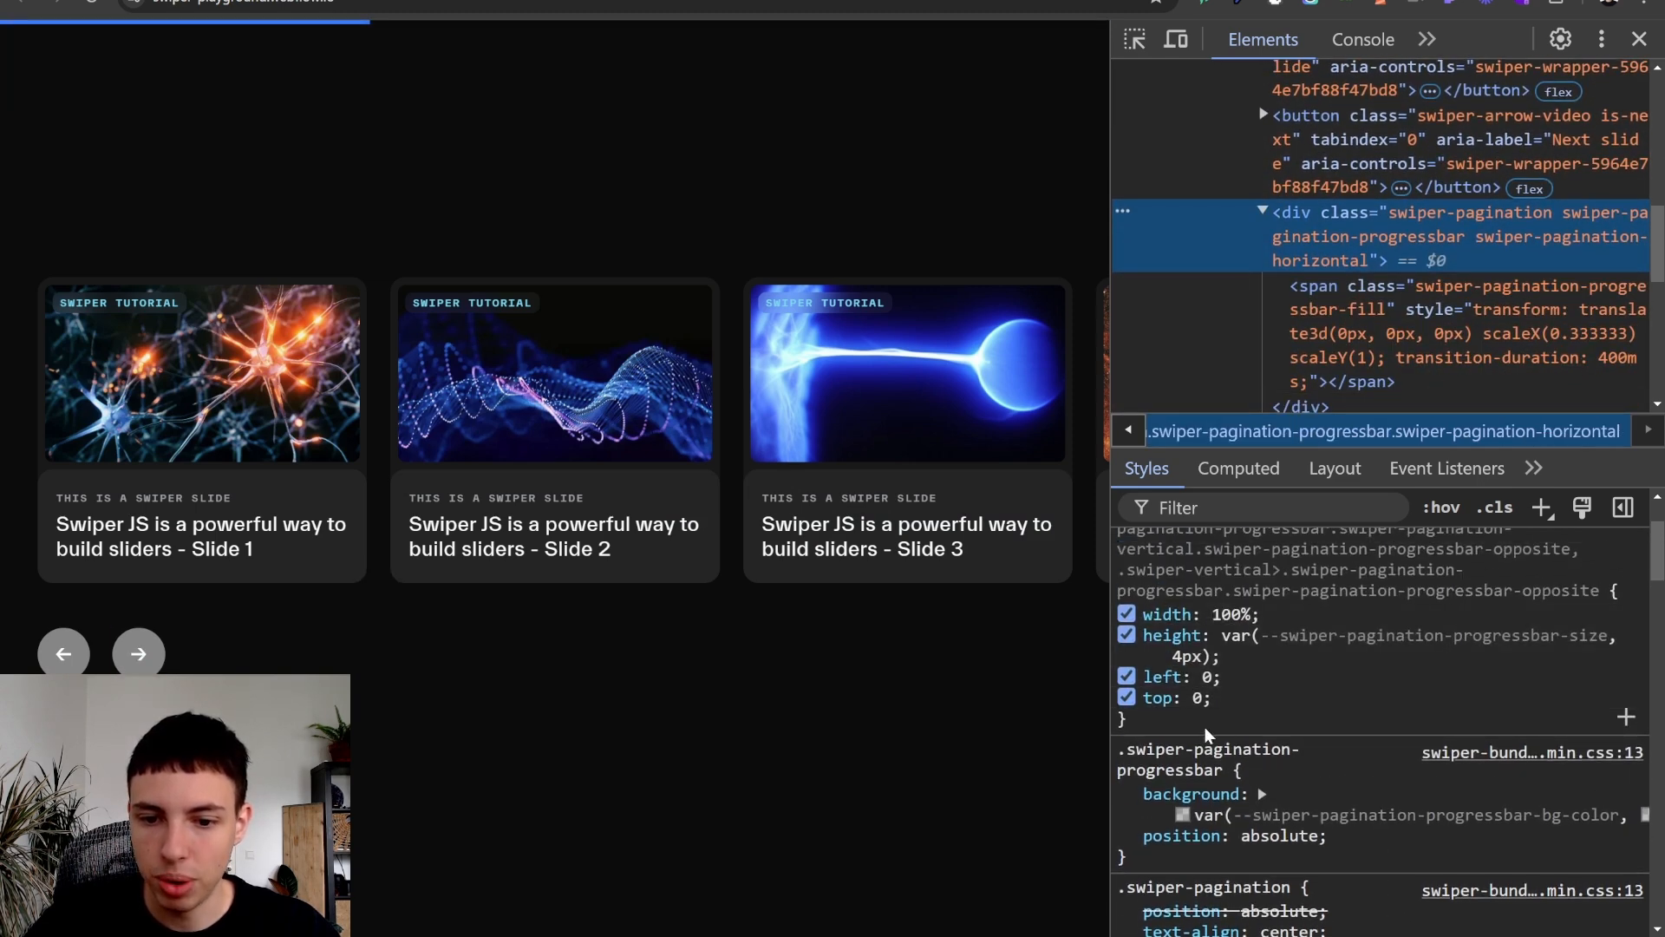
scroll(1246, 682, up, 2)
scroll(1361, 678, down, 2)
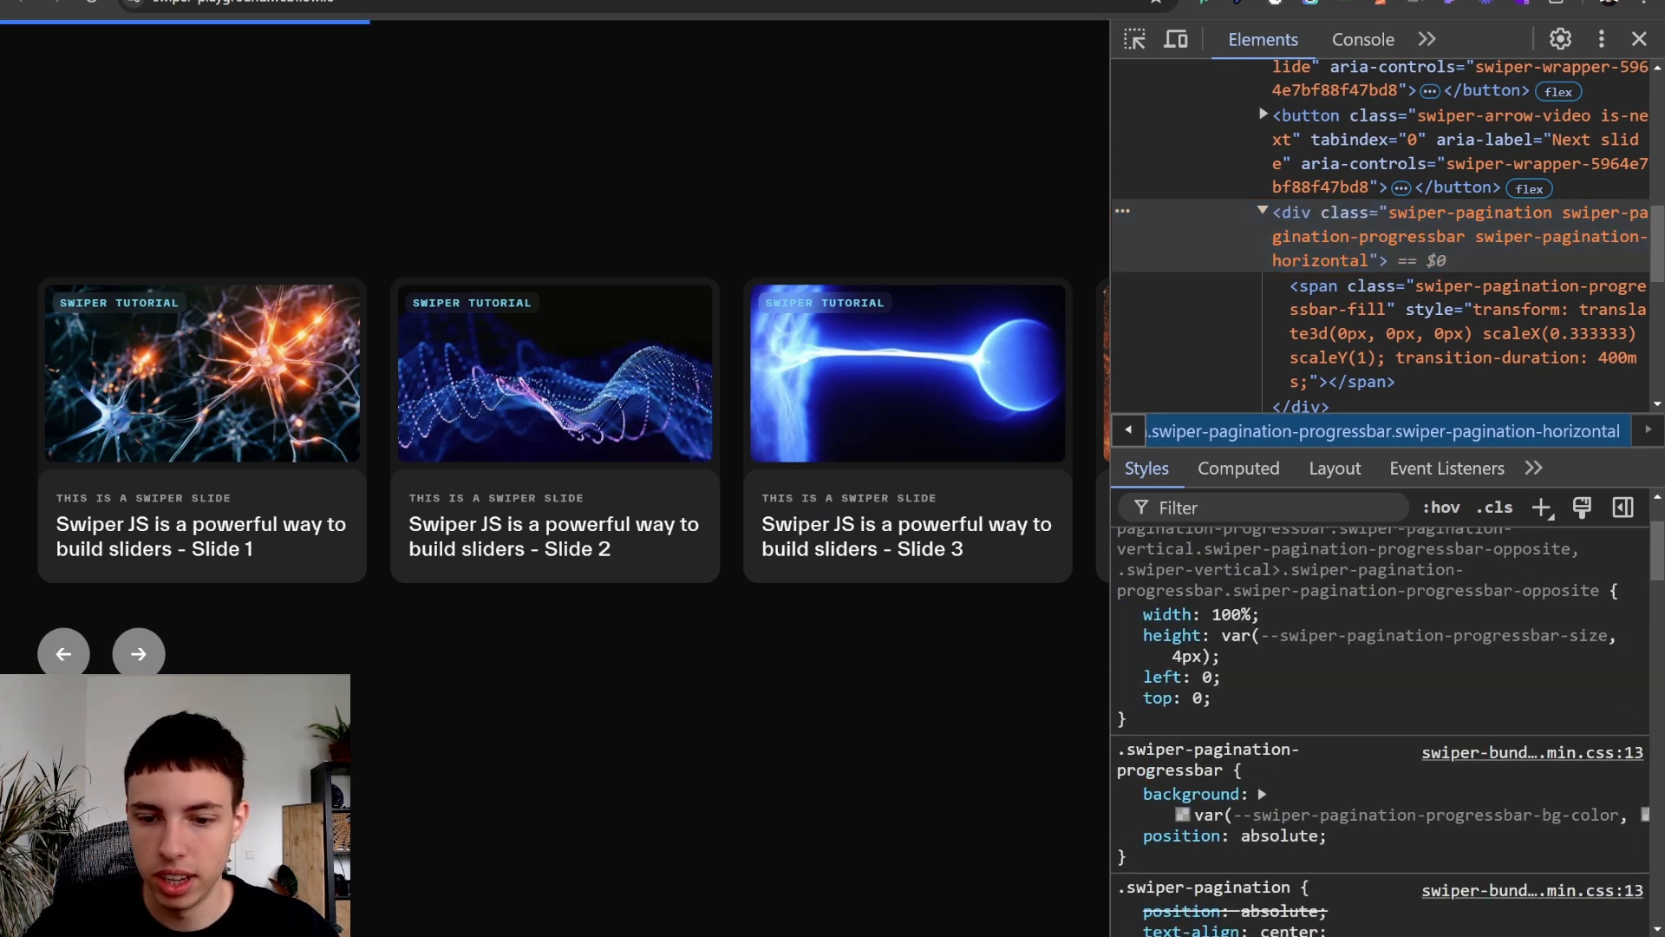
- Return to the Webflow Designer and set the swiper-pagination element's background color to the White 5% variable
key(ctrl+shift+Tab)
click(616, 661)
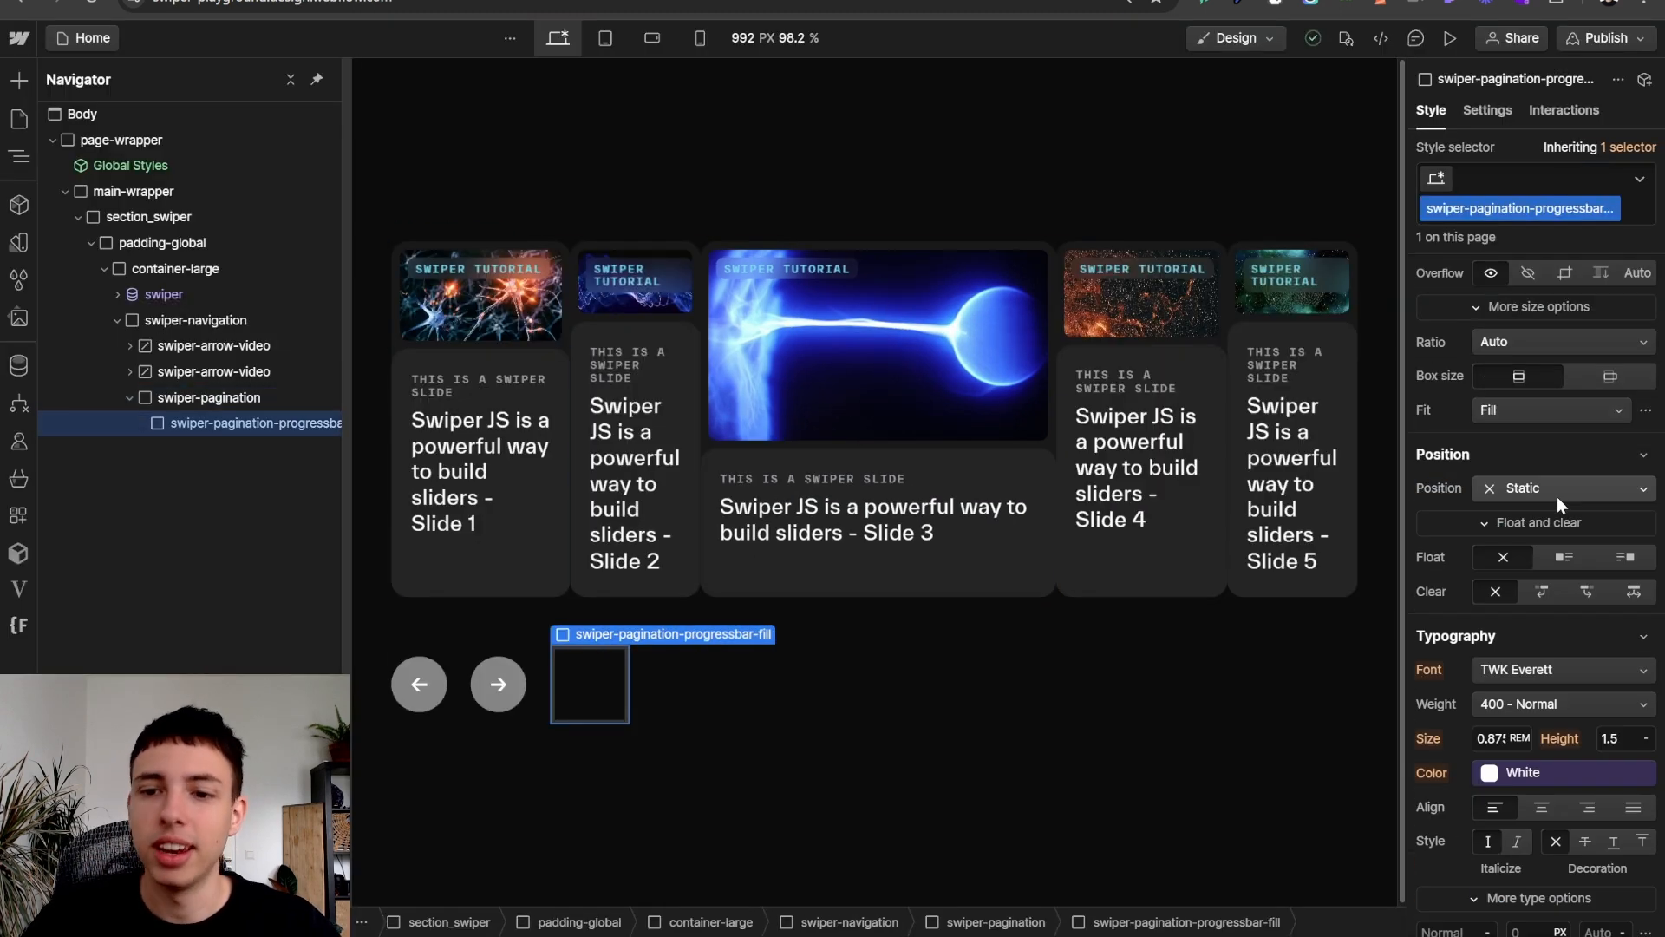
click(241, 401)
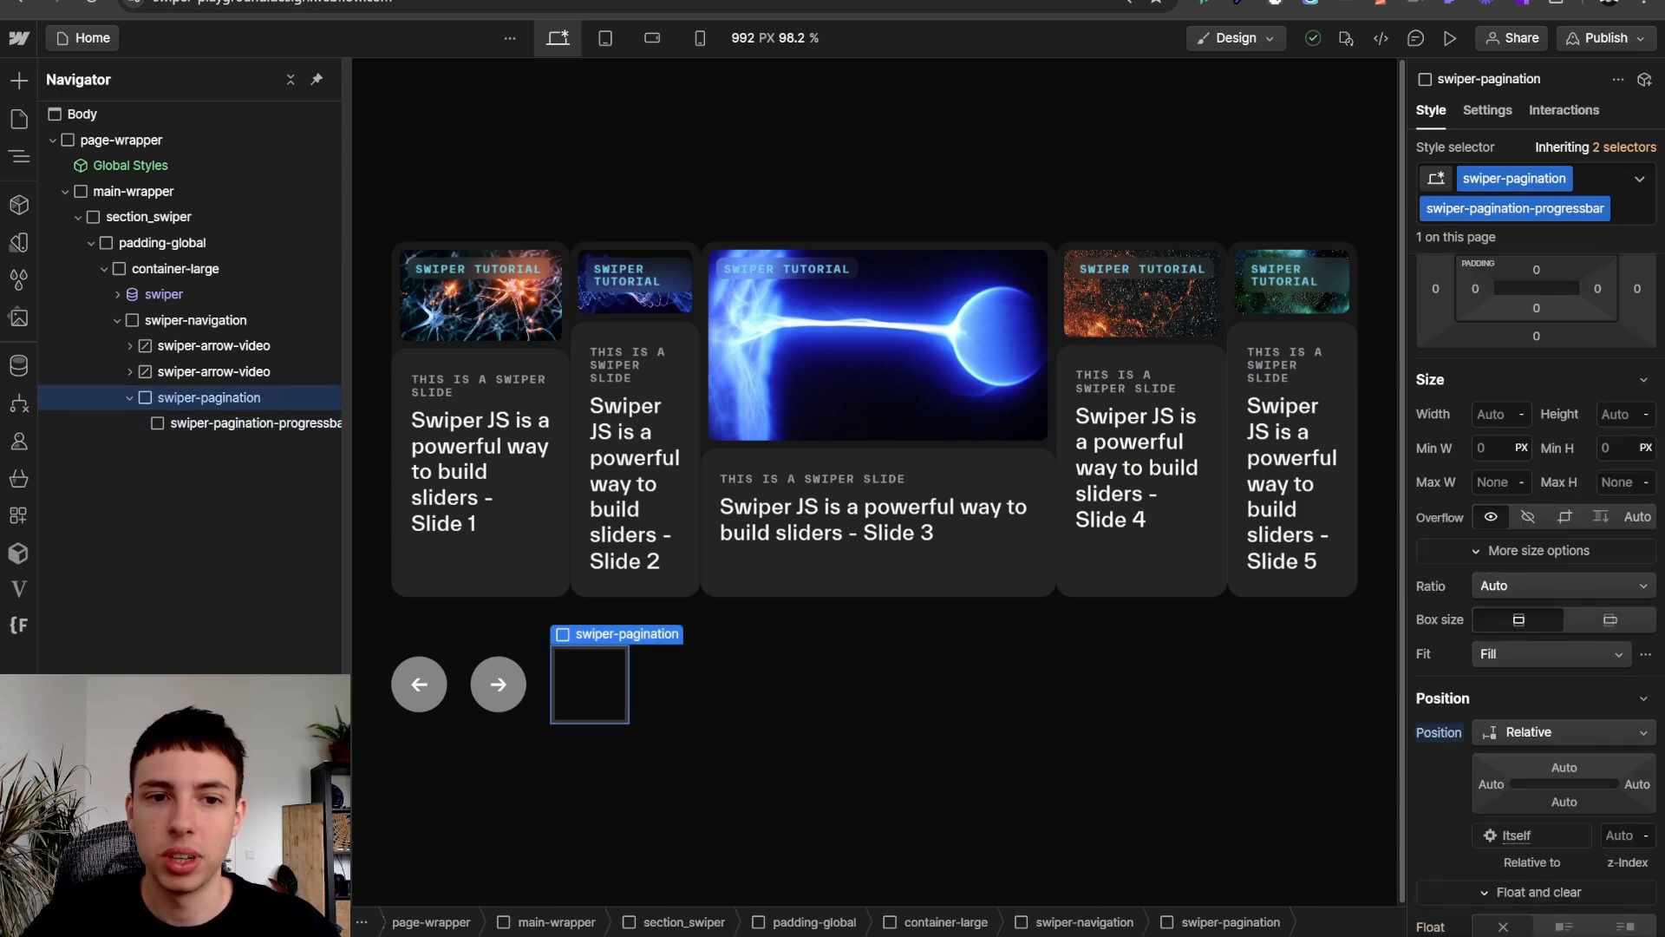
click(266, 425)
click(270, 408)
scroll(1600, 433, down, 3)
scroll(1594, 470, down, 10)
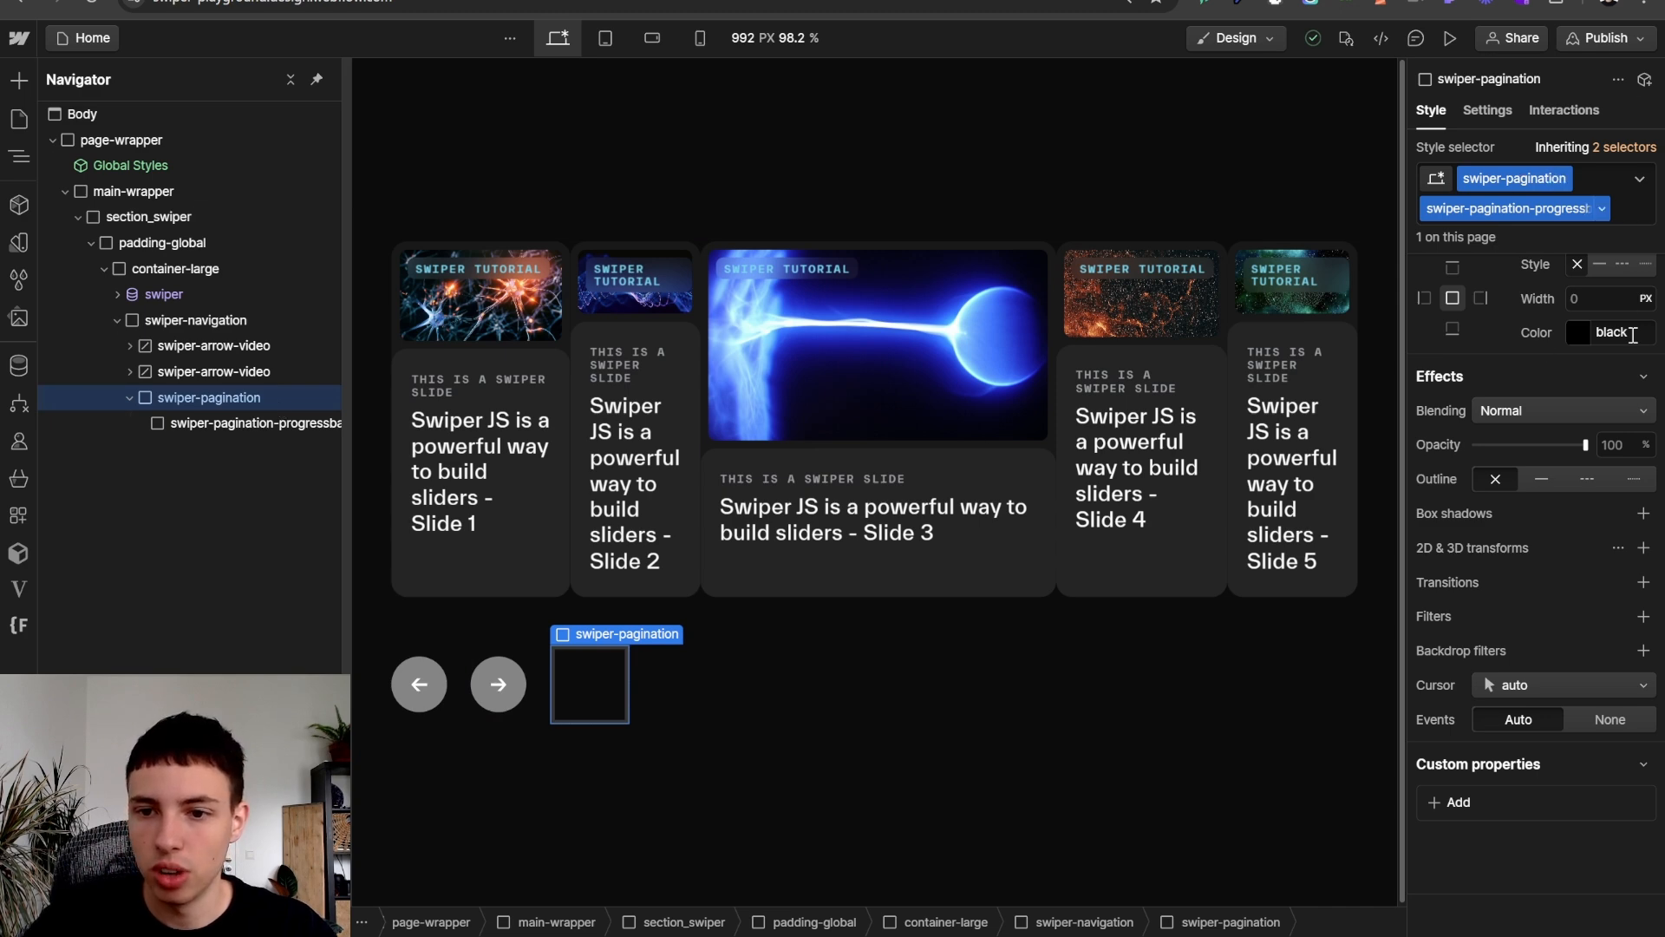
scroll(1618, 373, up, 6)
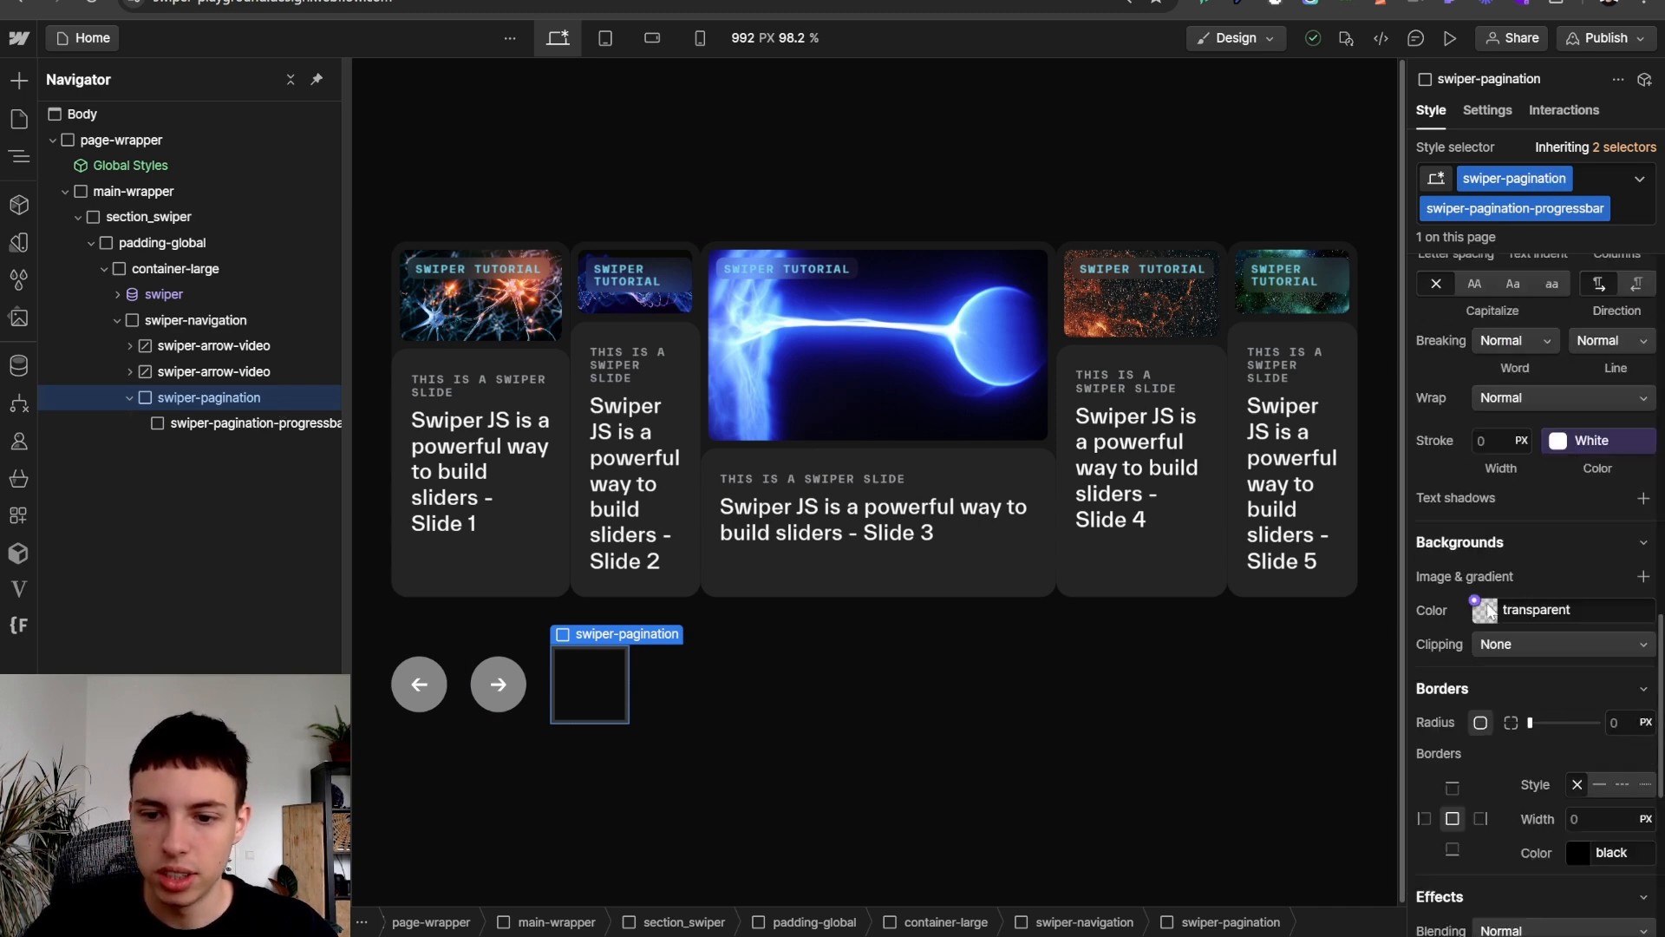
click(1483, 610)
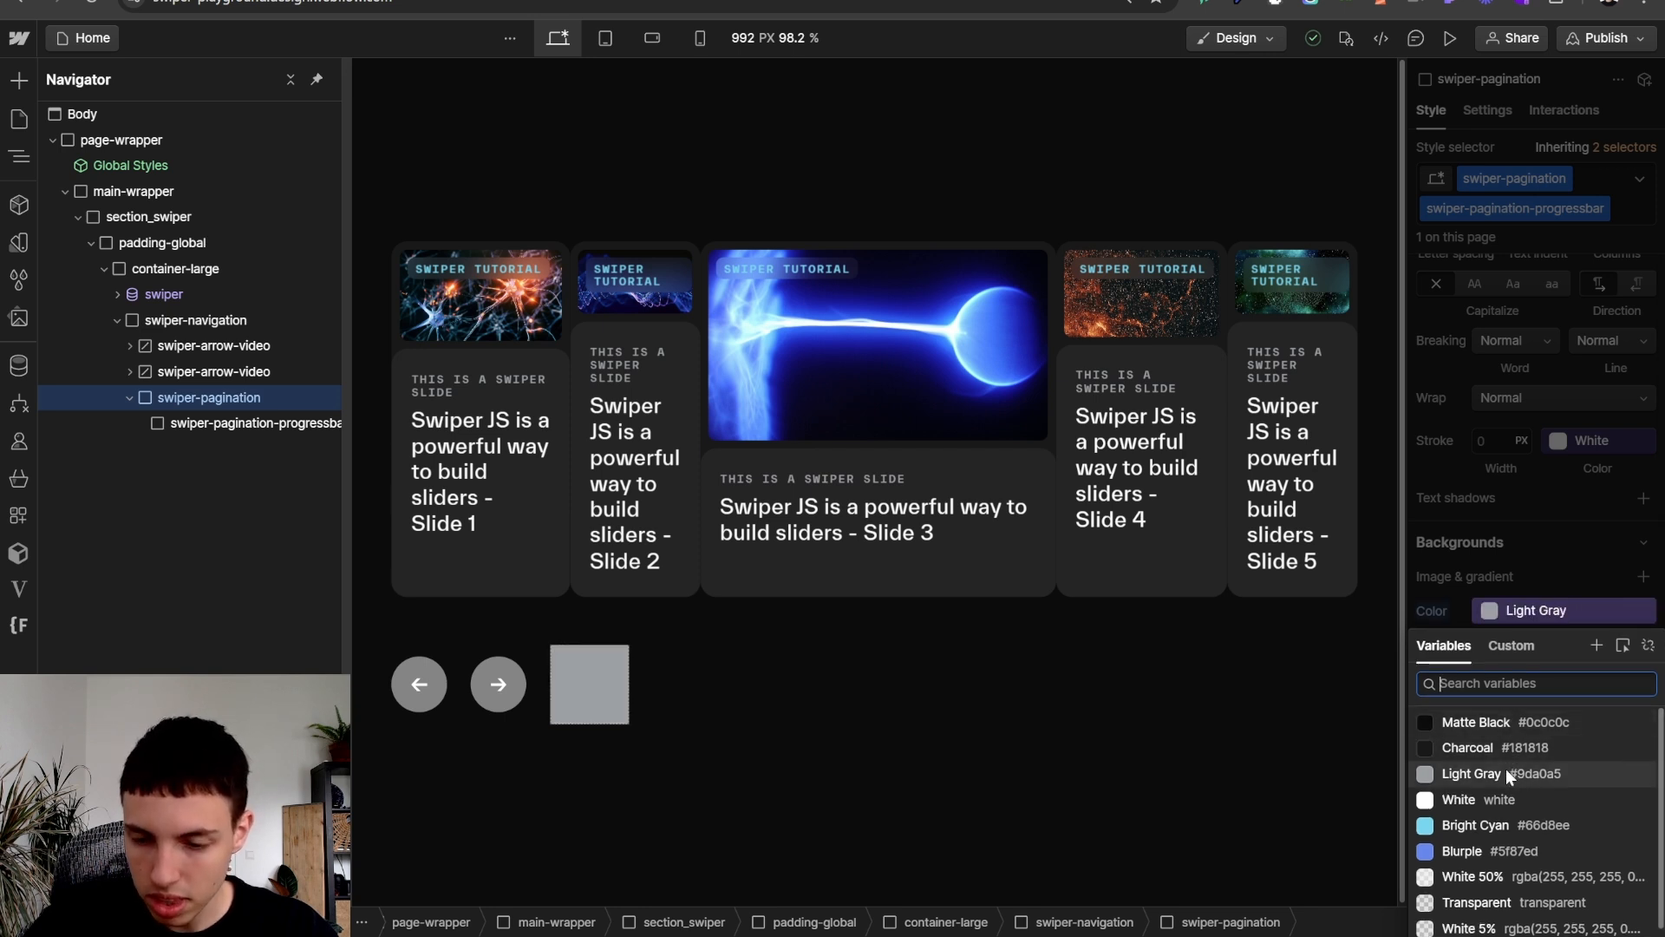
click(1514, 925)
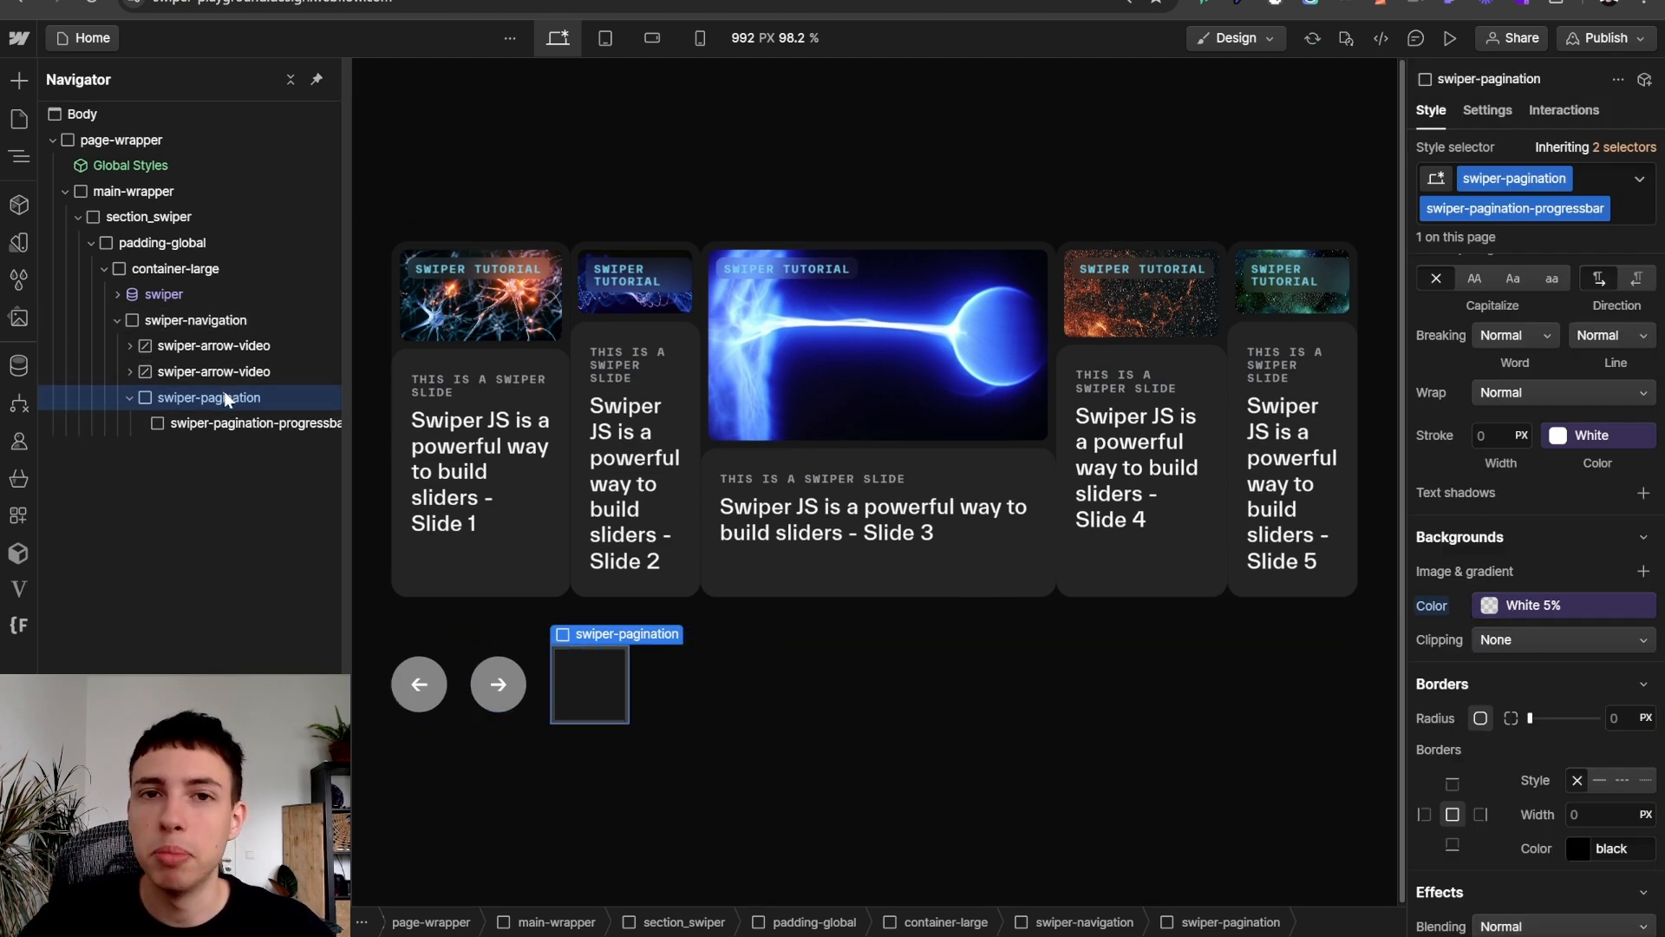
- Set the swiper-pagination-progressbar-fill element's background color to the Bright Cyan variable
click(230, 422)
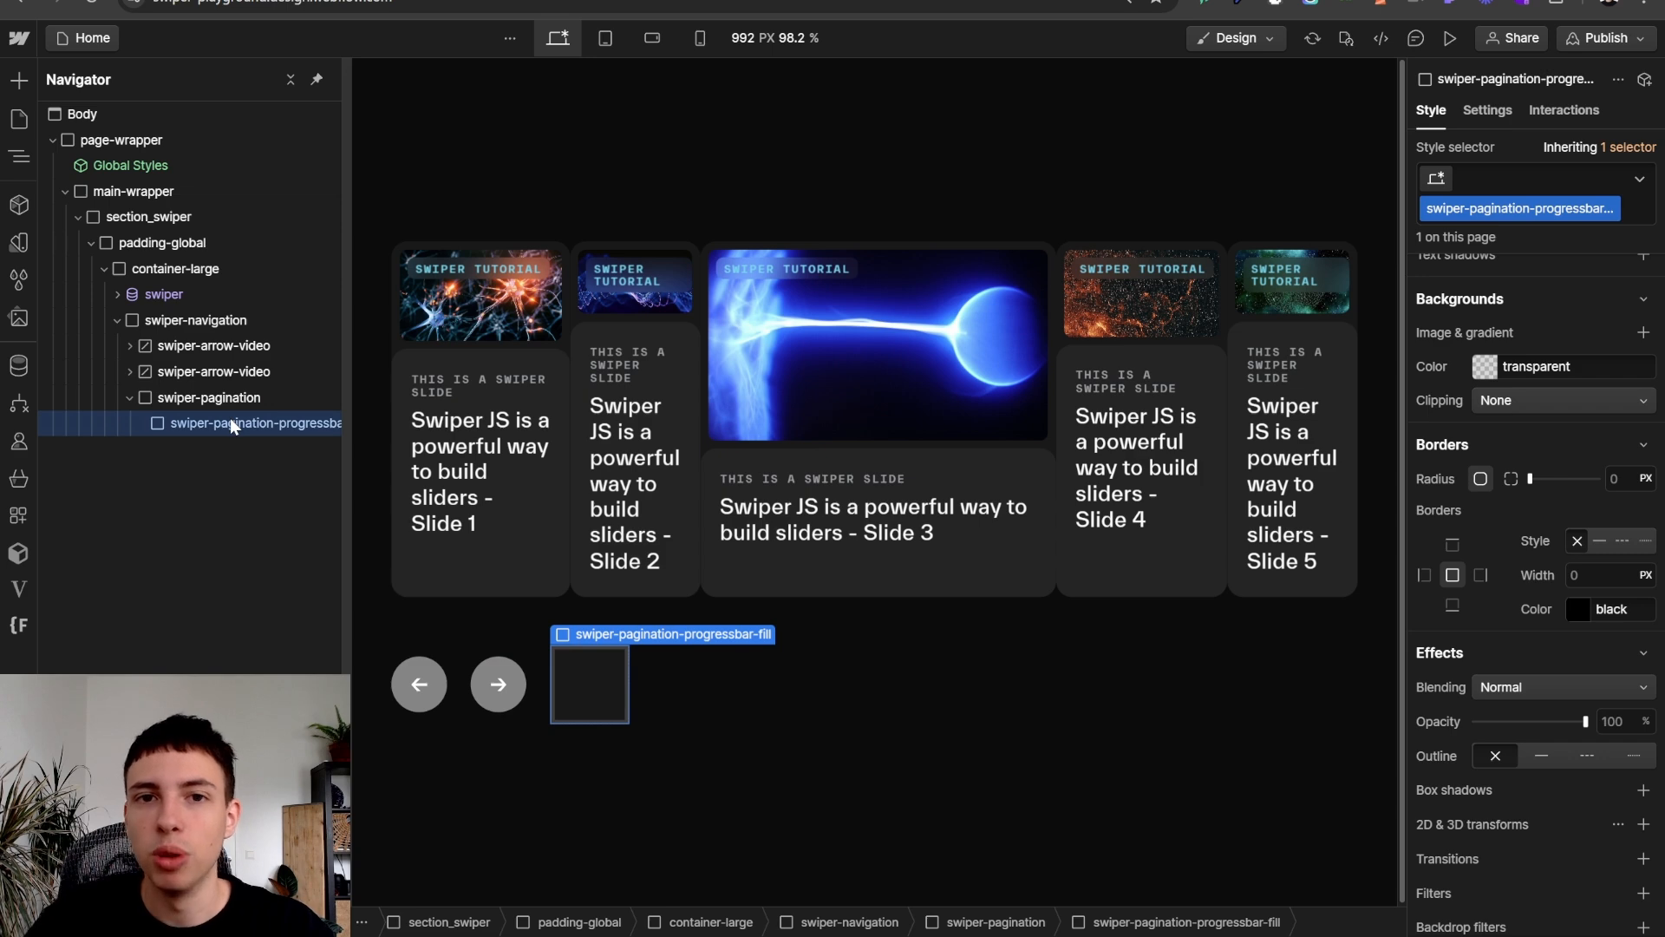
scroll(1485, 691, down, 3)
scroll(1504, 569, up, 5)
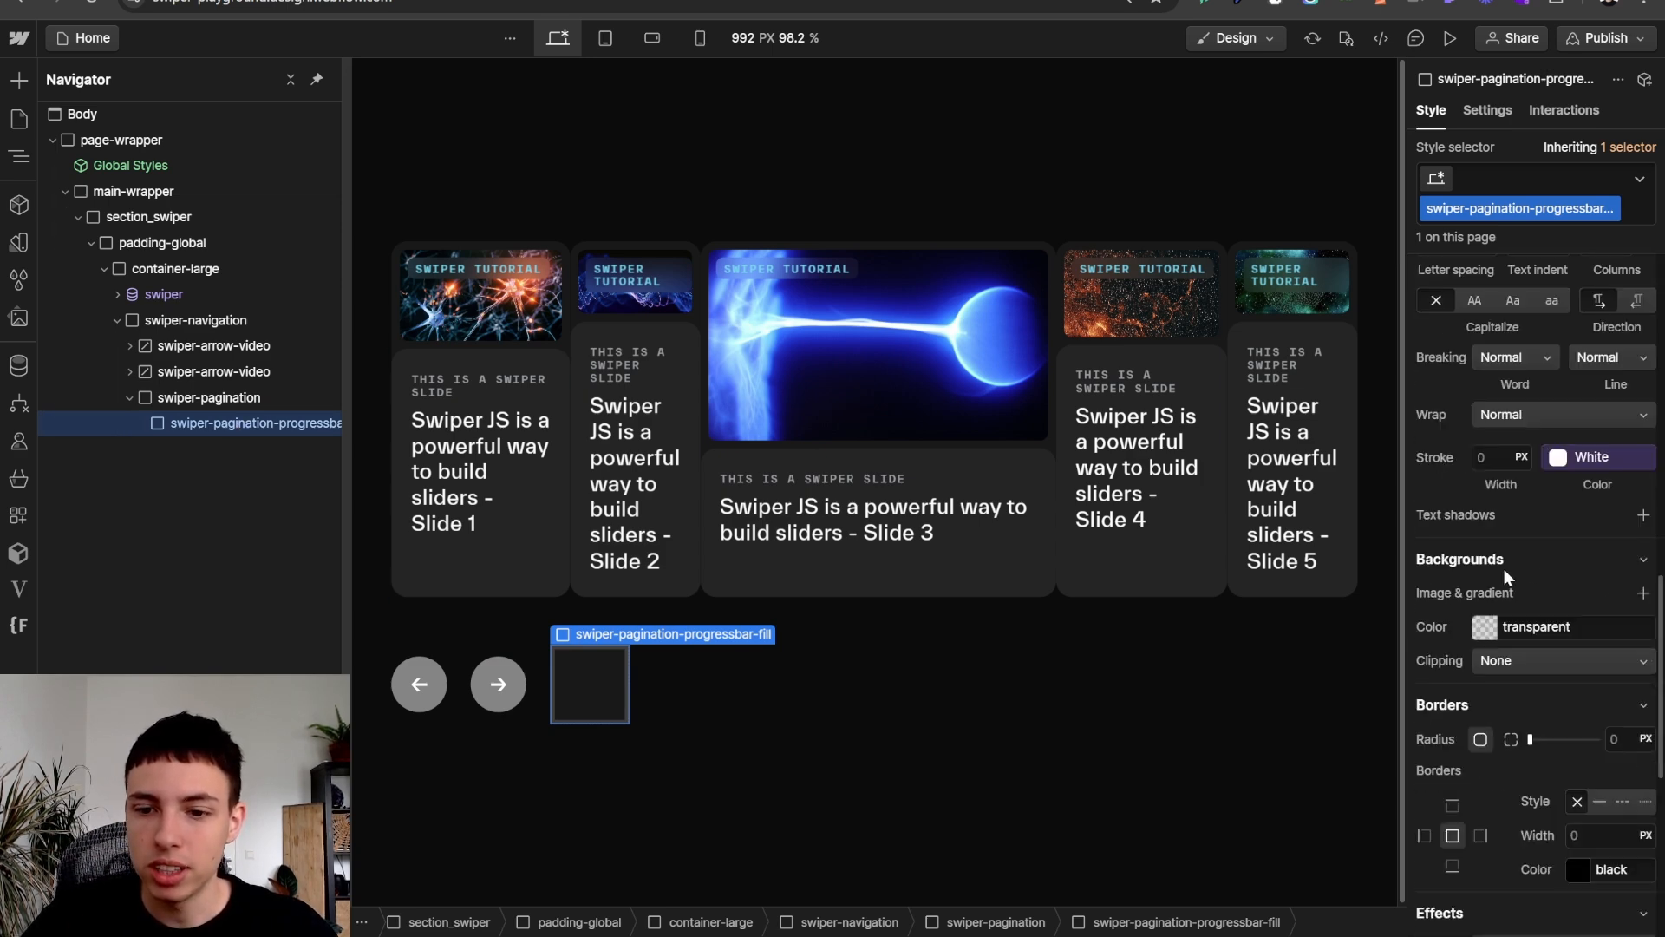
click(1479, 624)
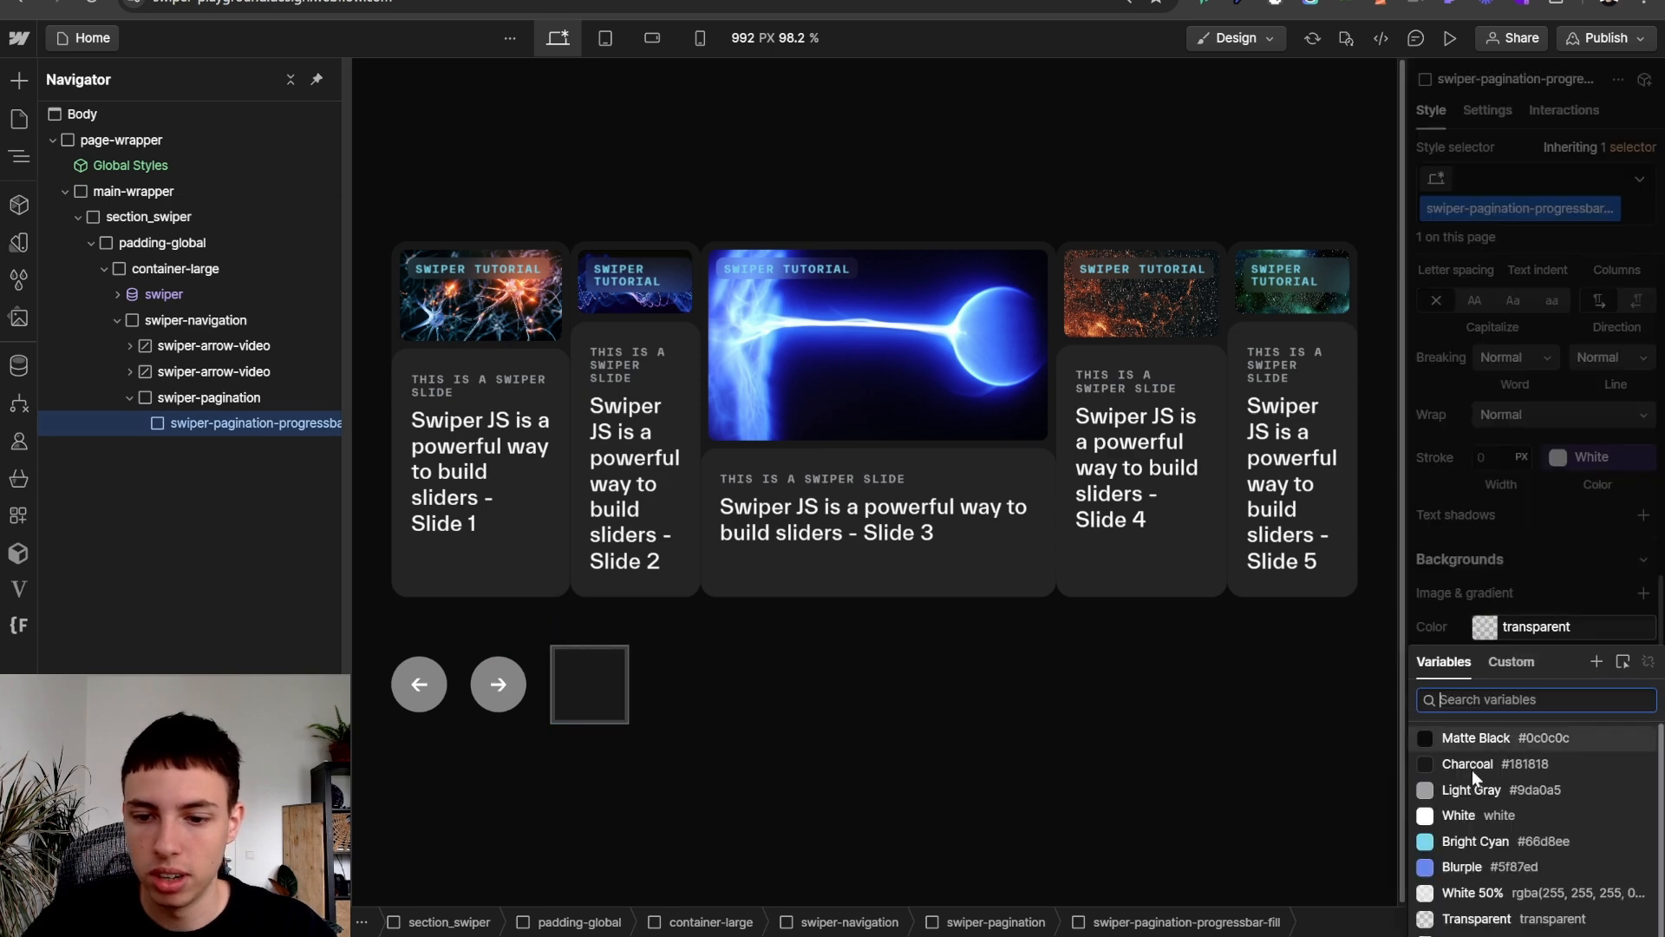
click(1470, 839)
- Set the swiper-pagination element's height to 2 px
click(256, 400)
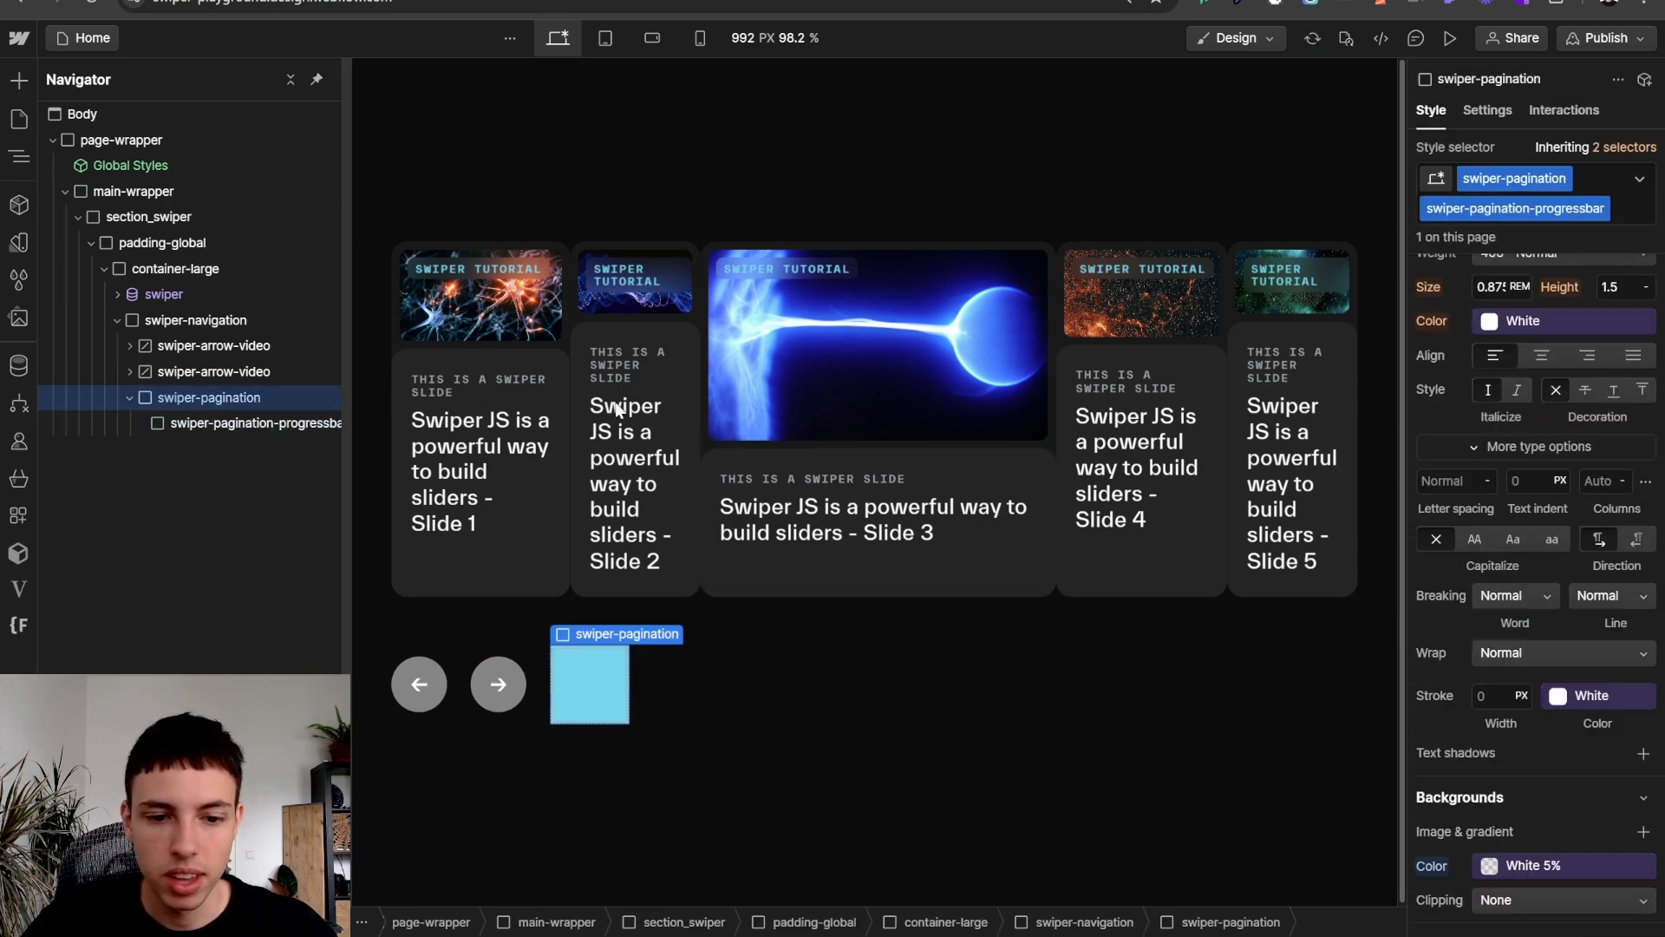
scroll(1620, 430, up, 5)
click(1621, 673)
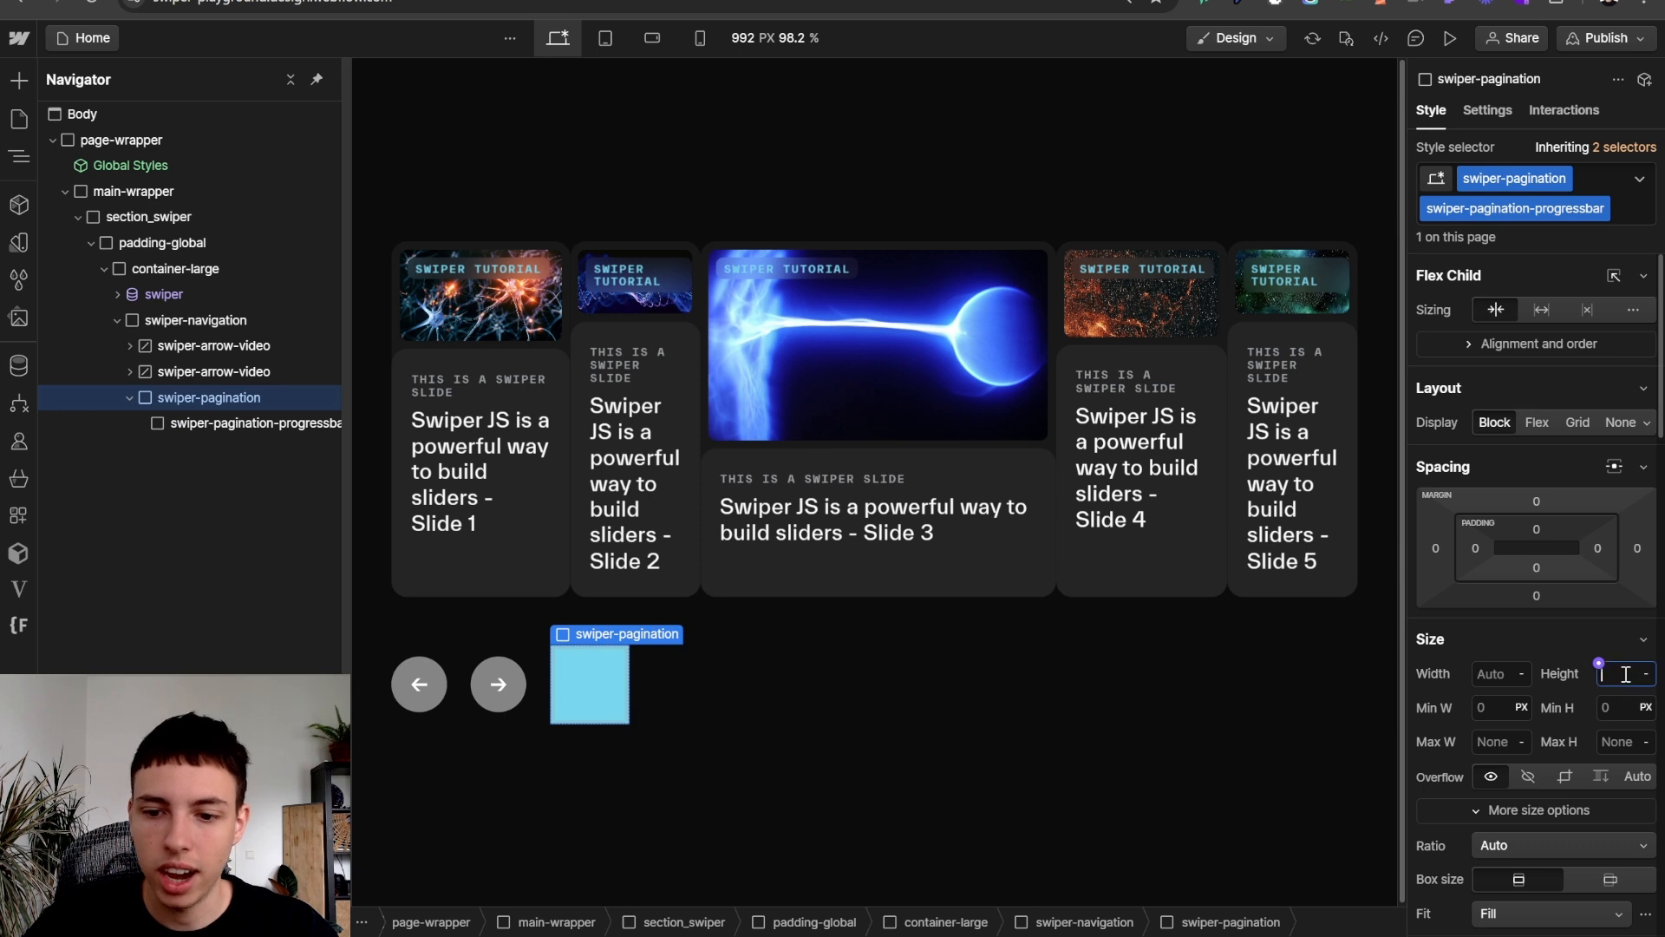
text(2)
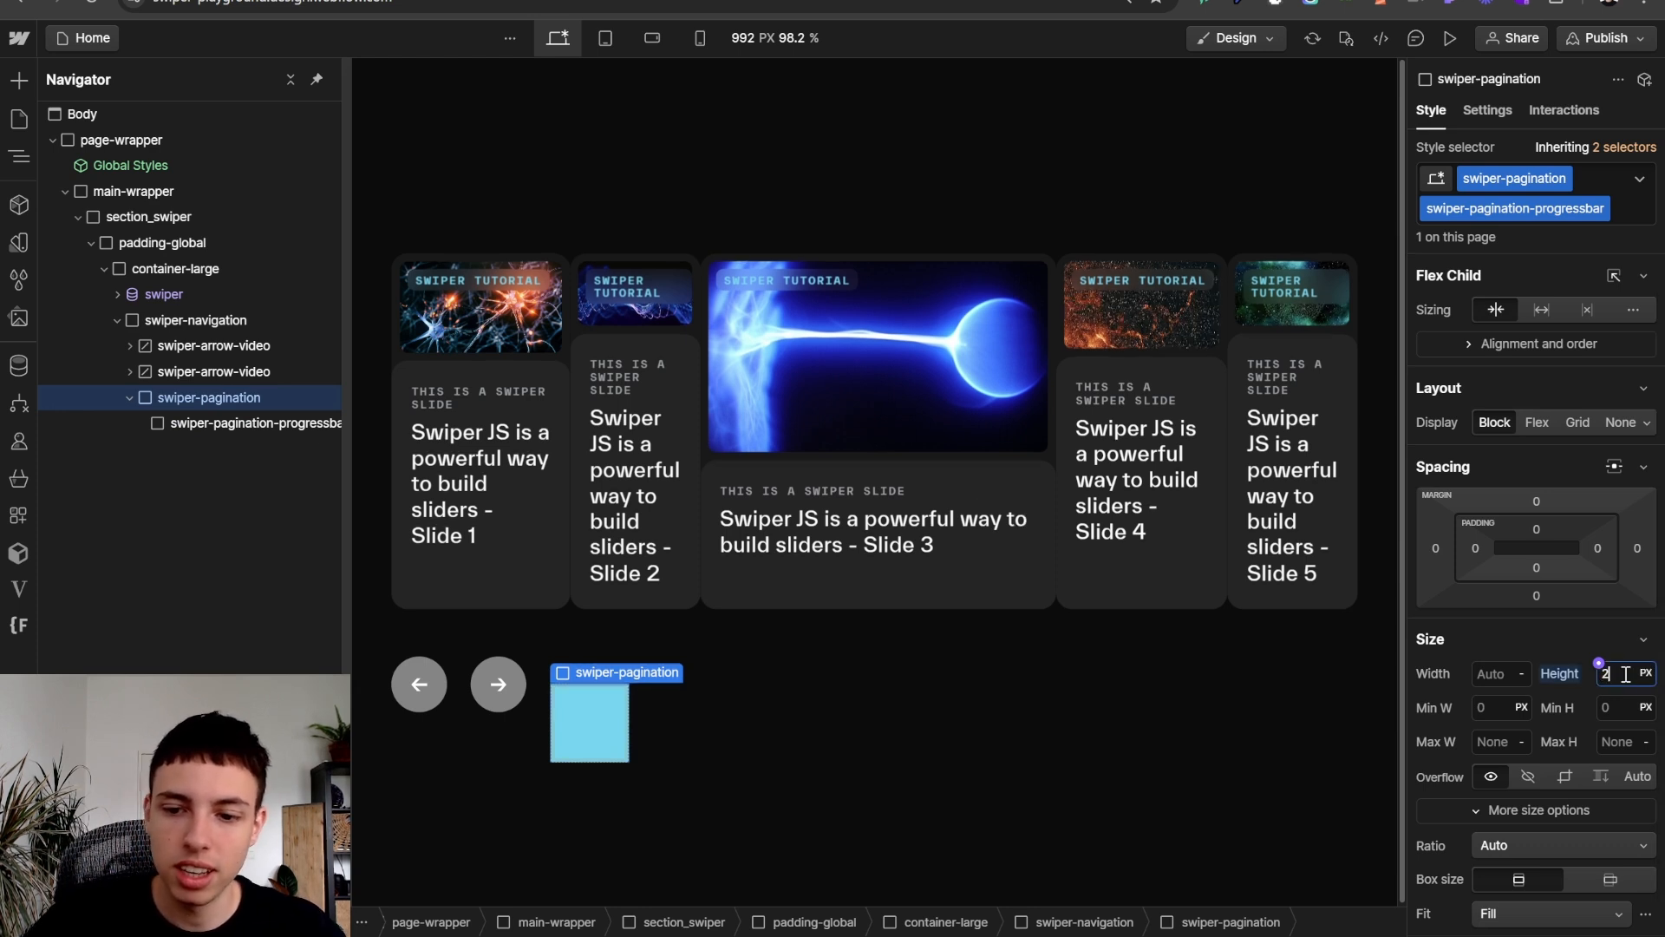
- Set the swiper-pagination-progressbar-fill element's position to Absolute
click(540, 678)
click(597, 726)
click(552, 689)
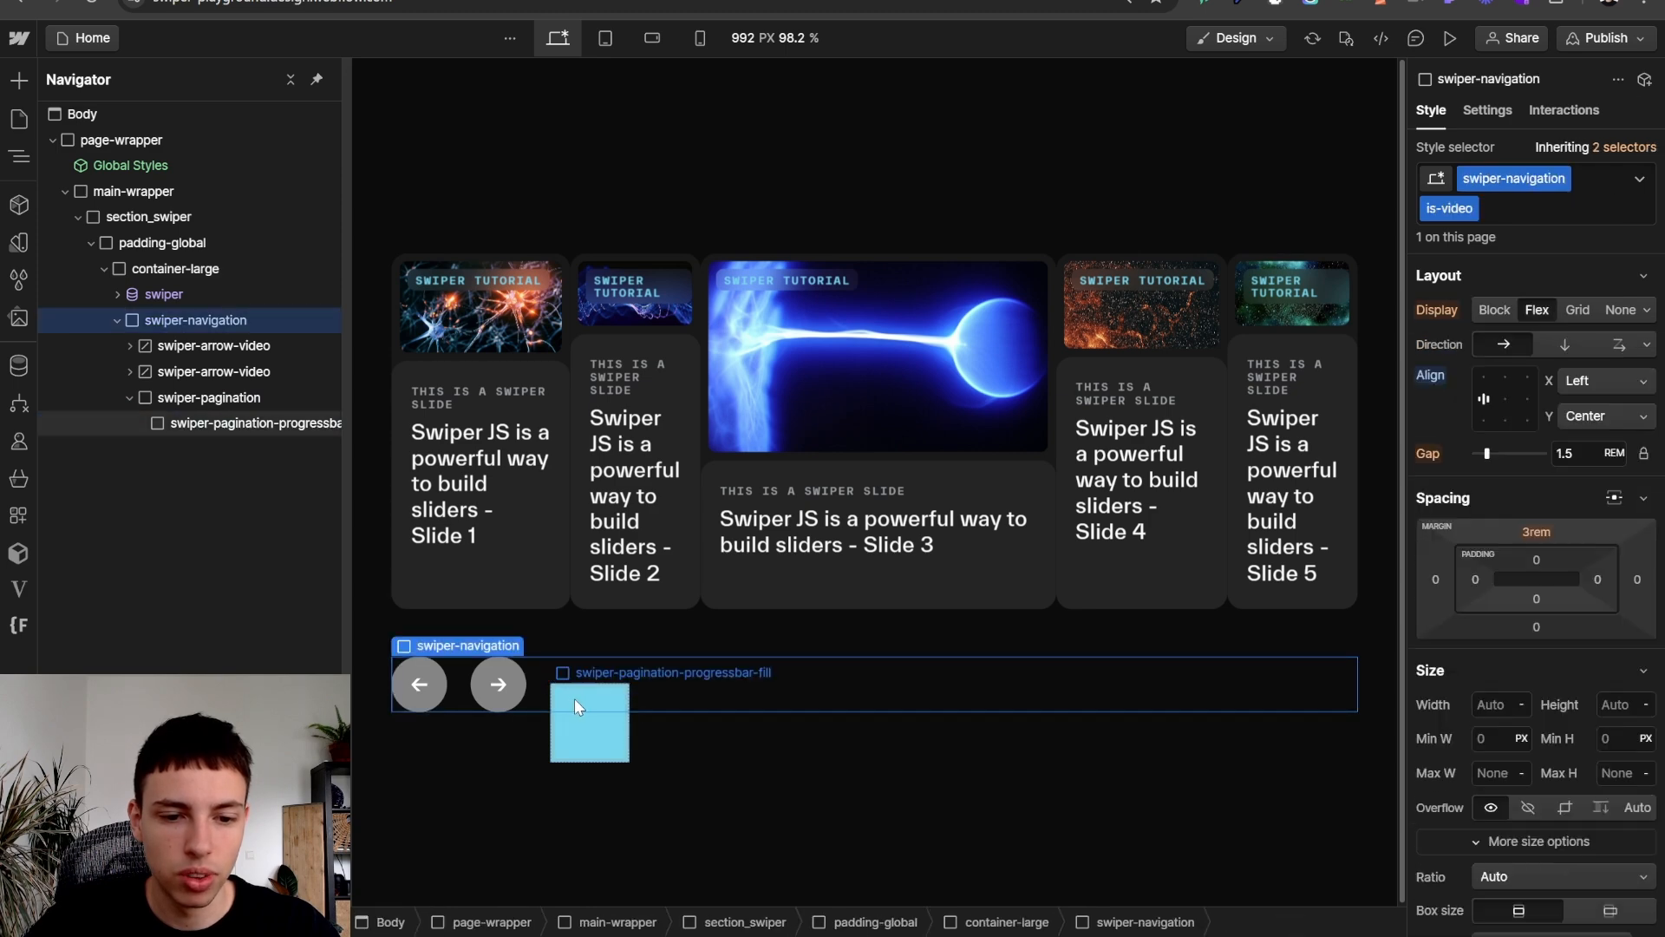
click(574, 699)
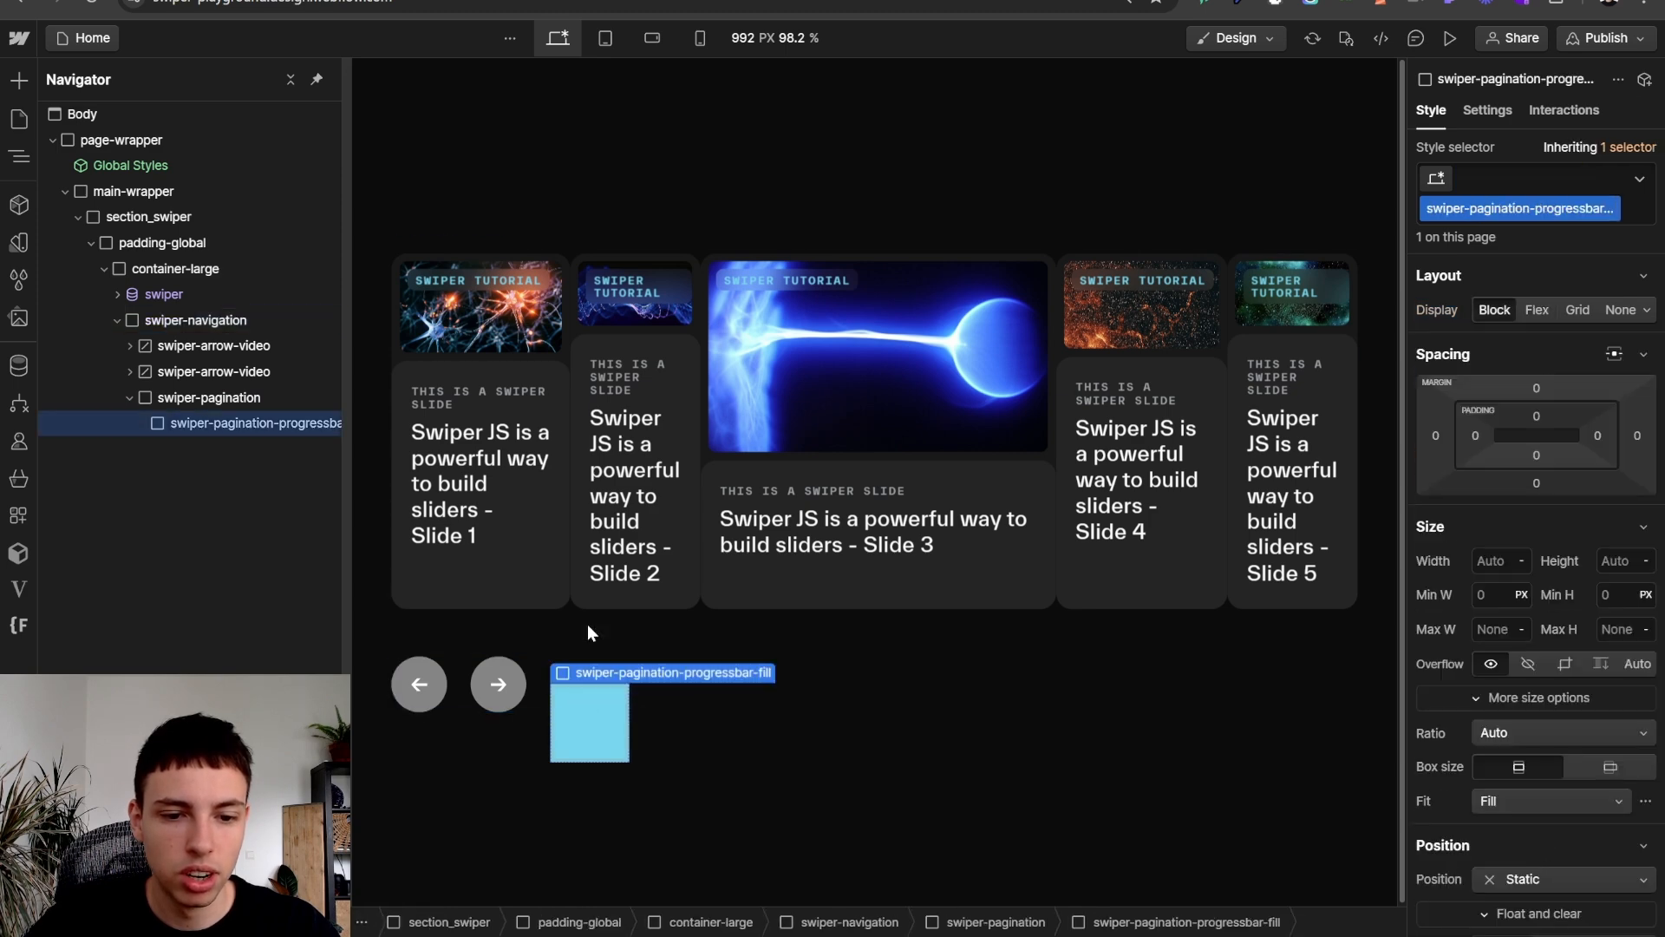
click(251, 400)
click(241, 422)
scroll(1535, 520, down, 4)
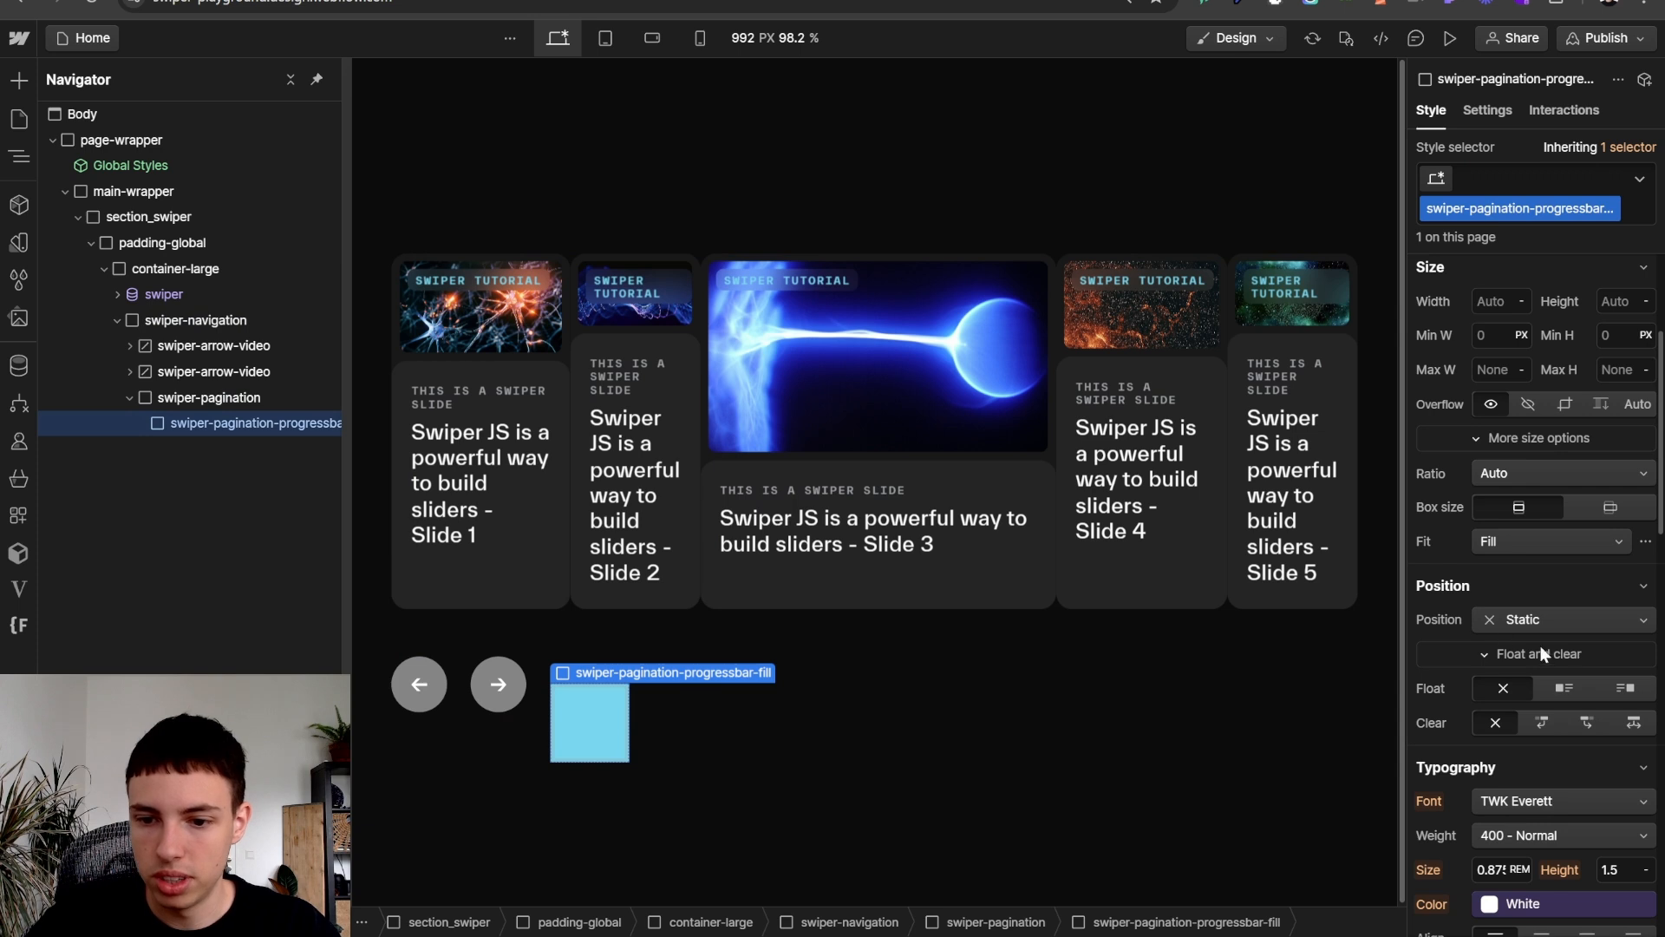
click(1518, 620)
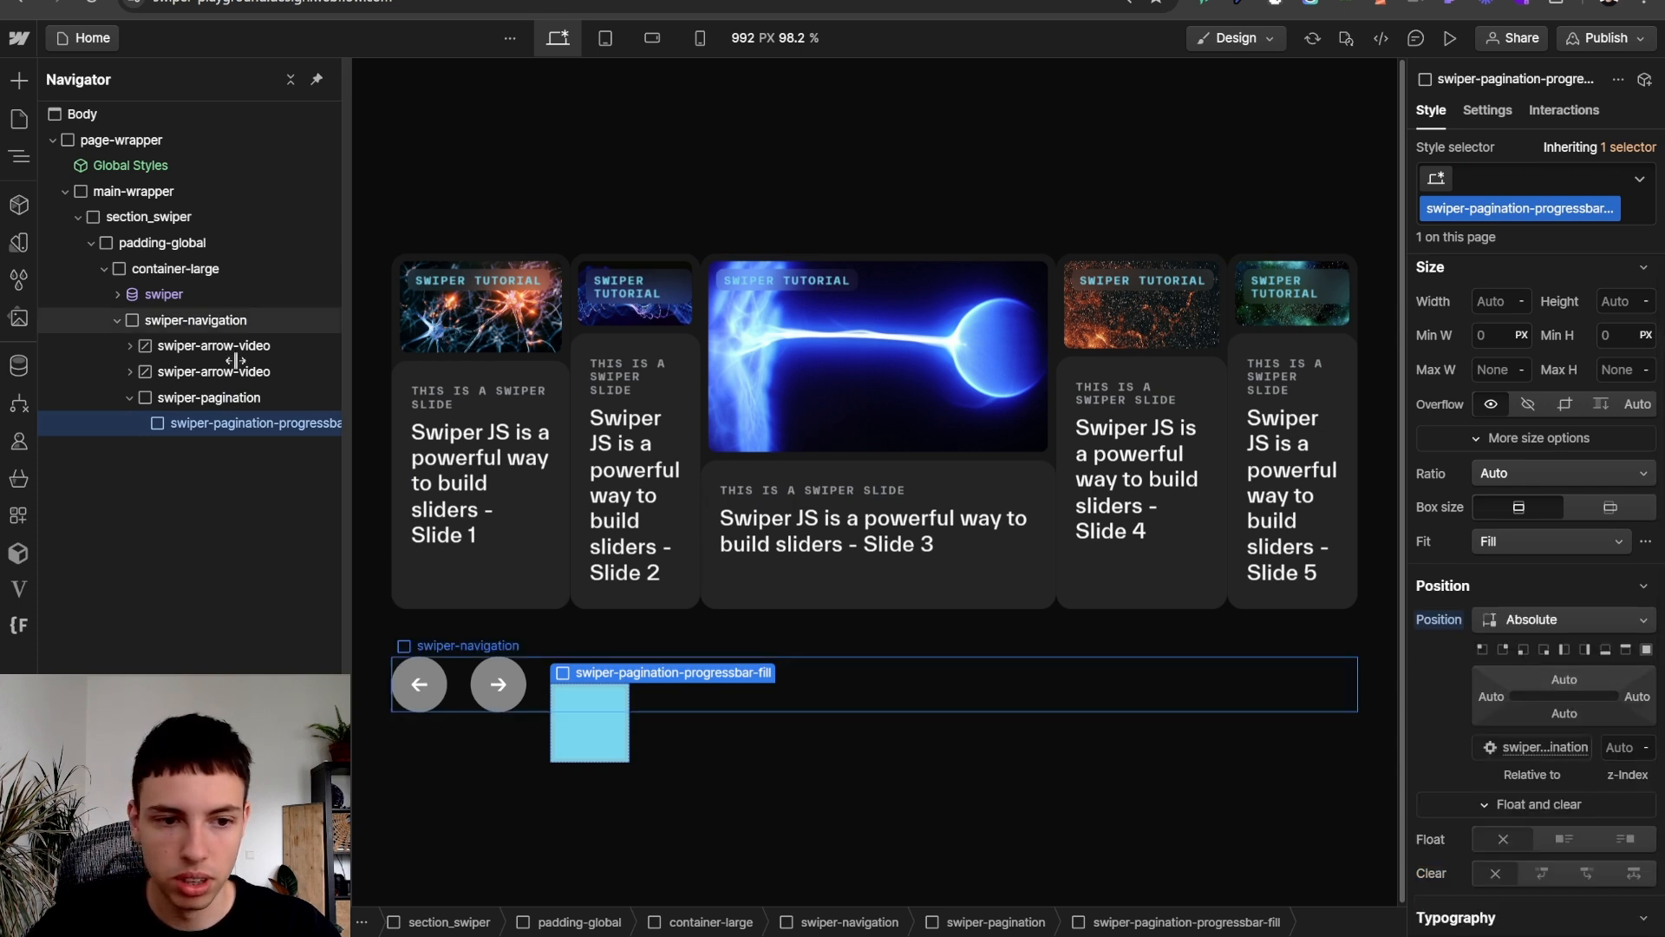
- Set the swiper-pagination-progressbar-fill element's height to 100%
click(231, 396)
click(236, 421)
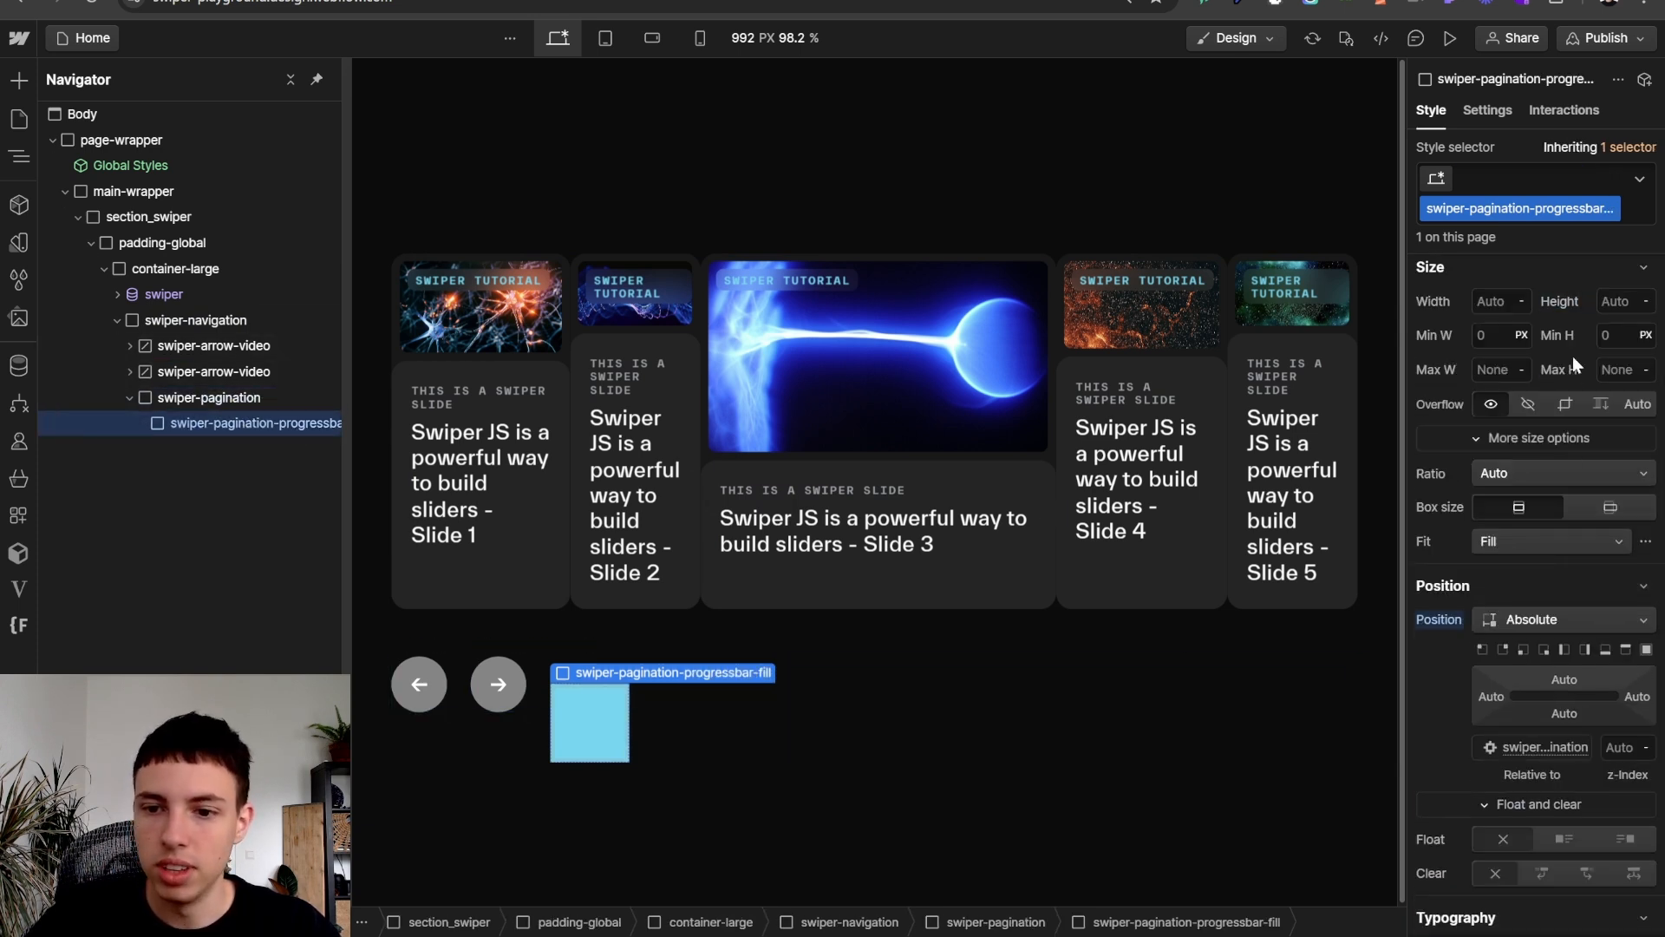
key(Return)
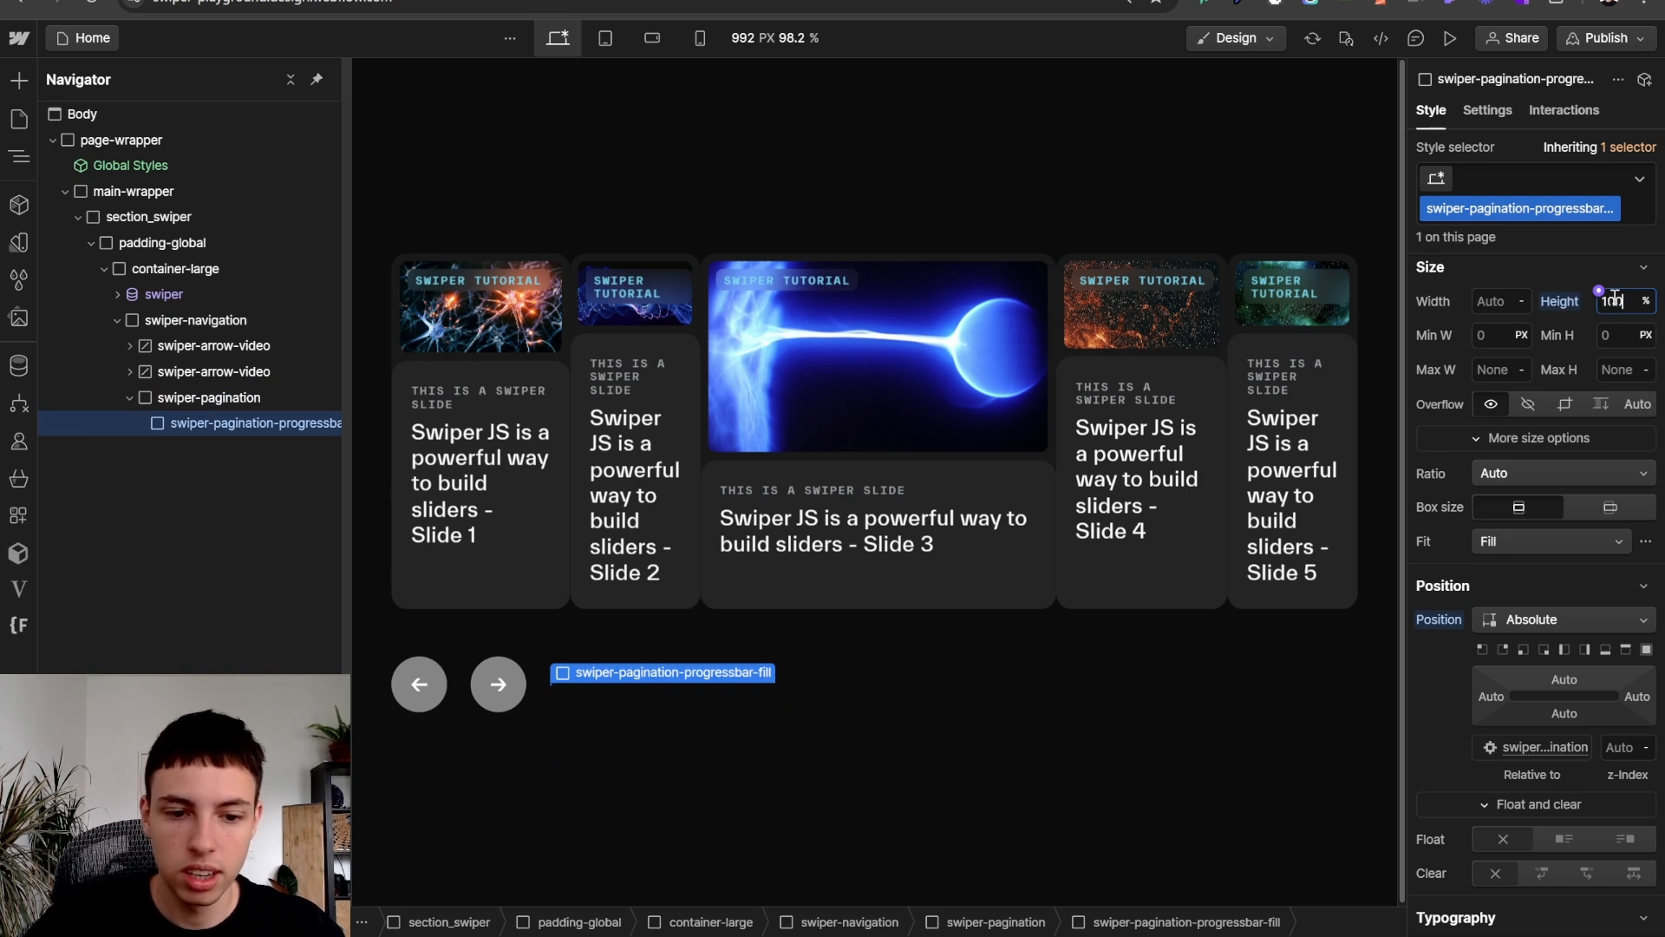
- Try a 20% width on the swiper-pagination-progressbar-fill element and reset it
click(1504, 298)
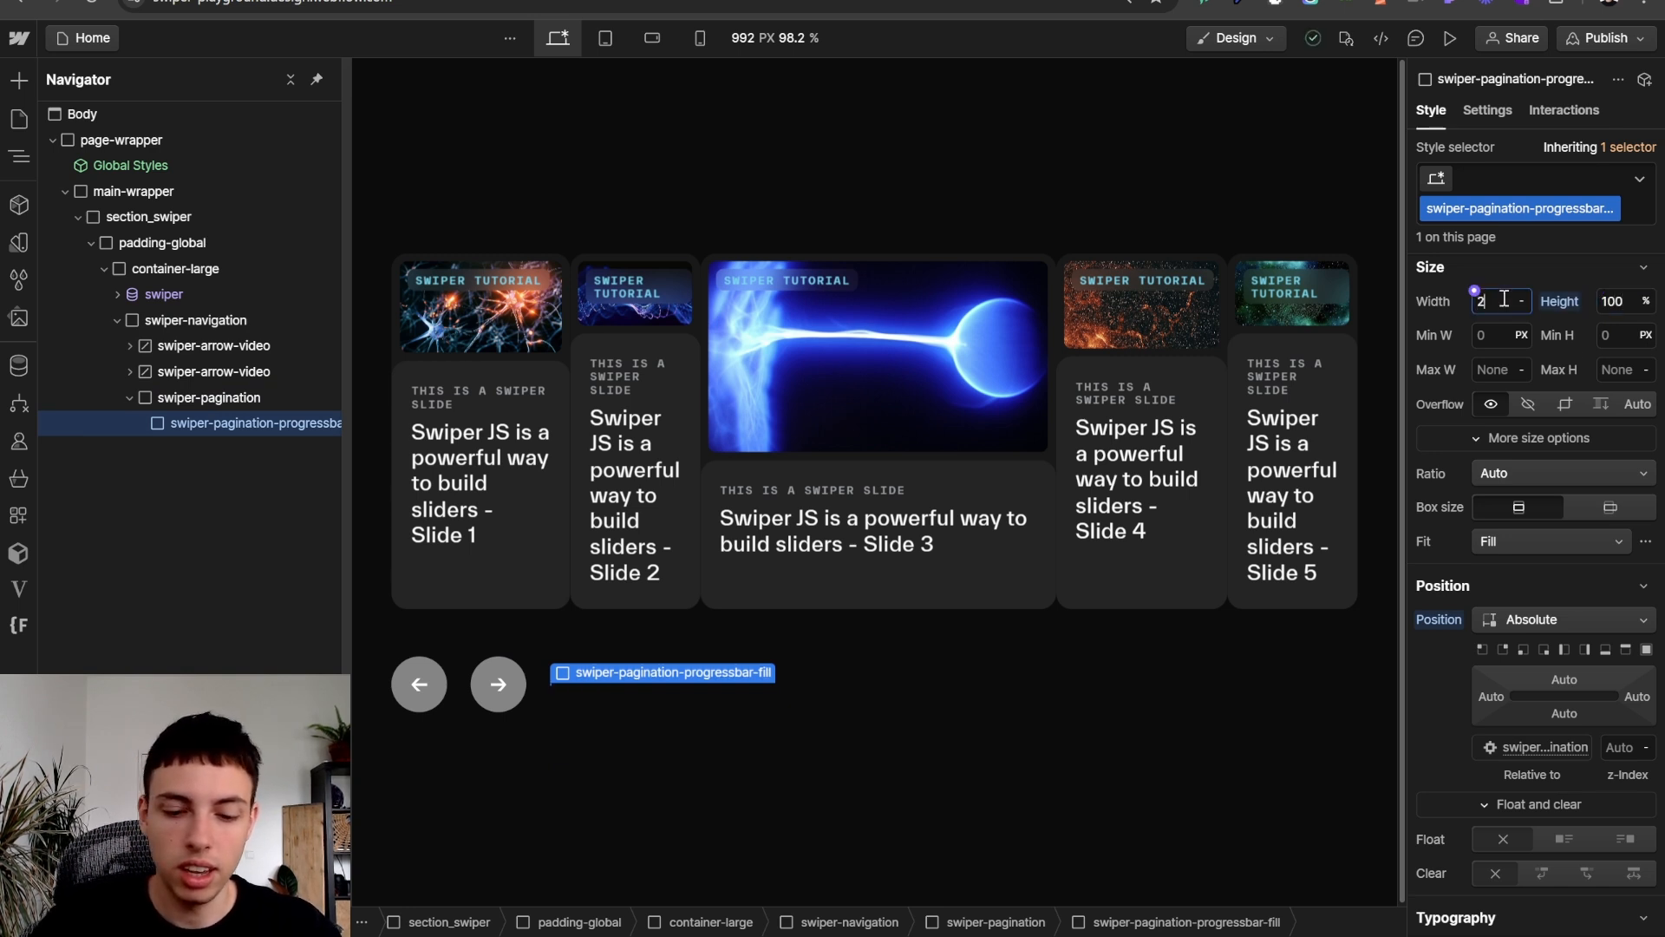
text(20%)
key(Return)
alt+click(1426, 302)
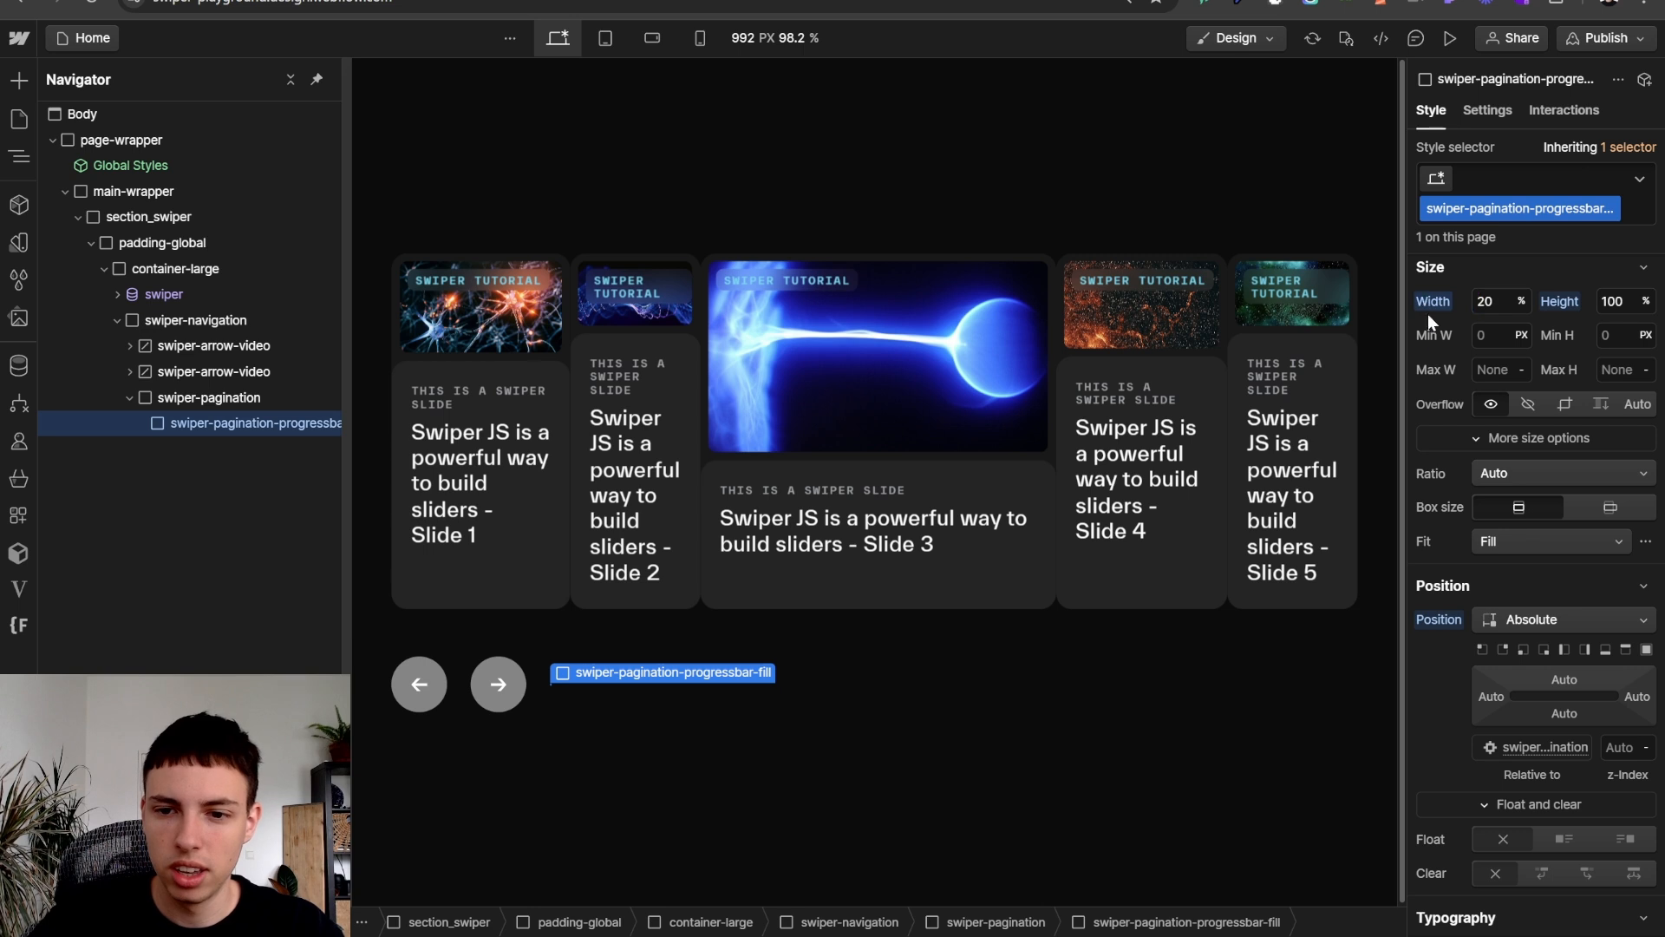
- Set the swiper-pagination element's width to 100%
click(233, 396)
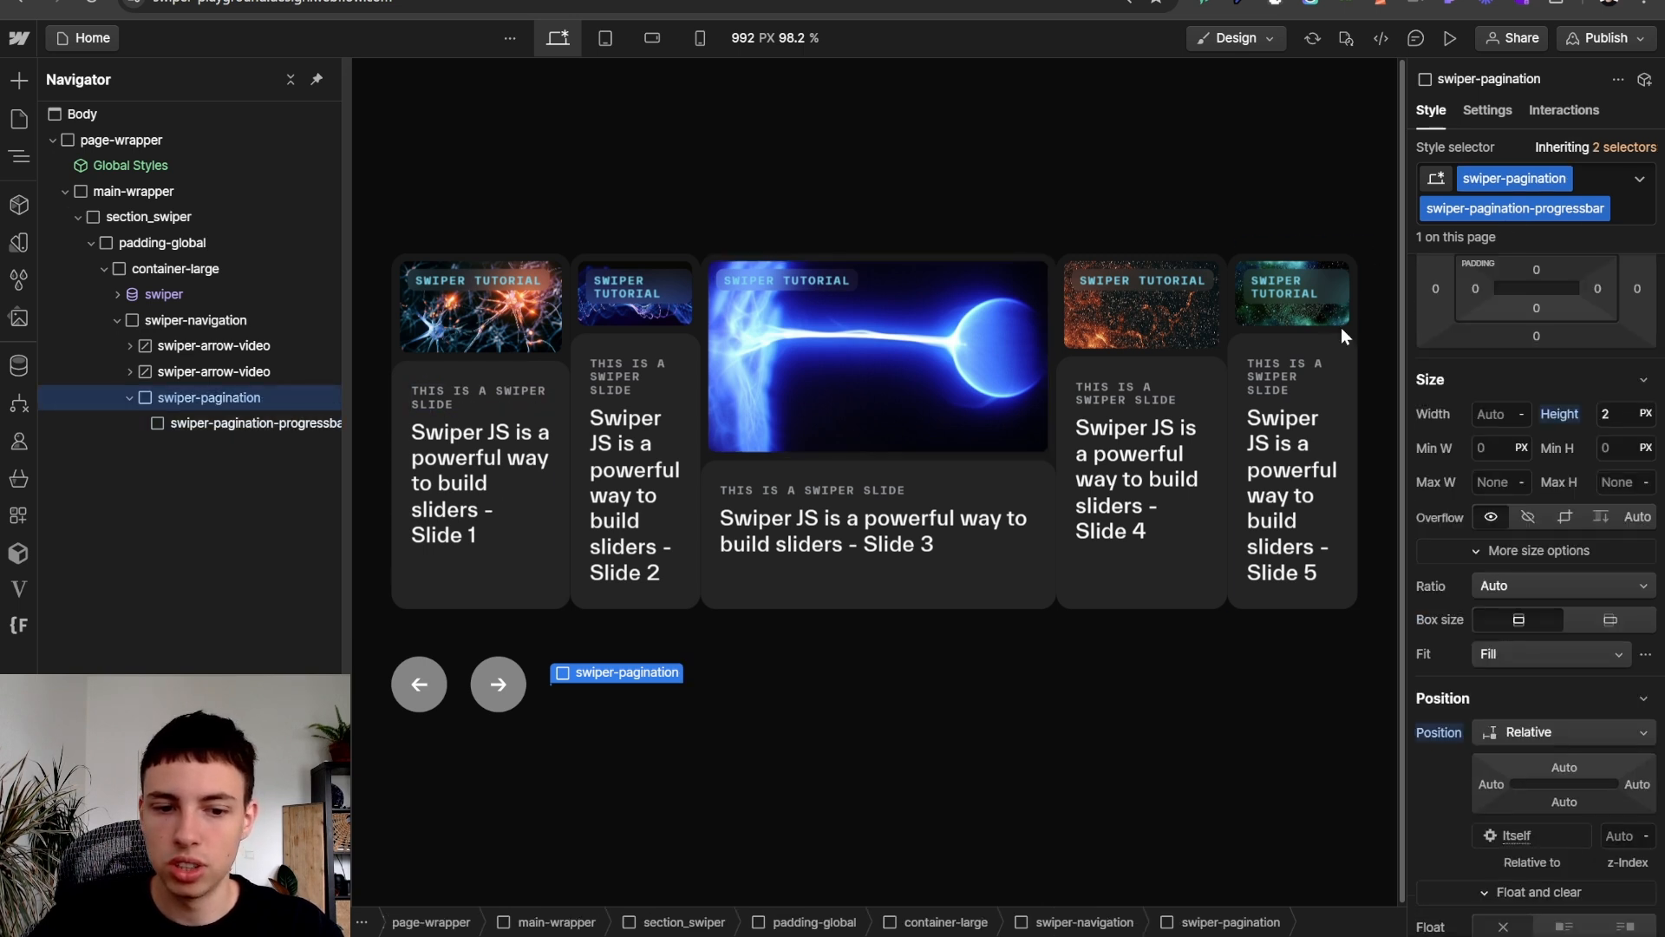
click(1499, 415)
text(100%)
key(Return)
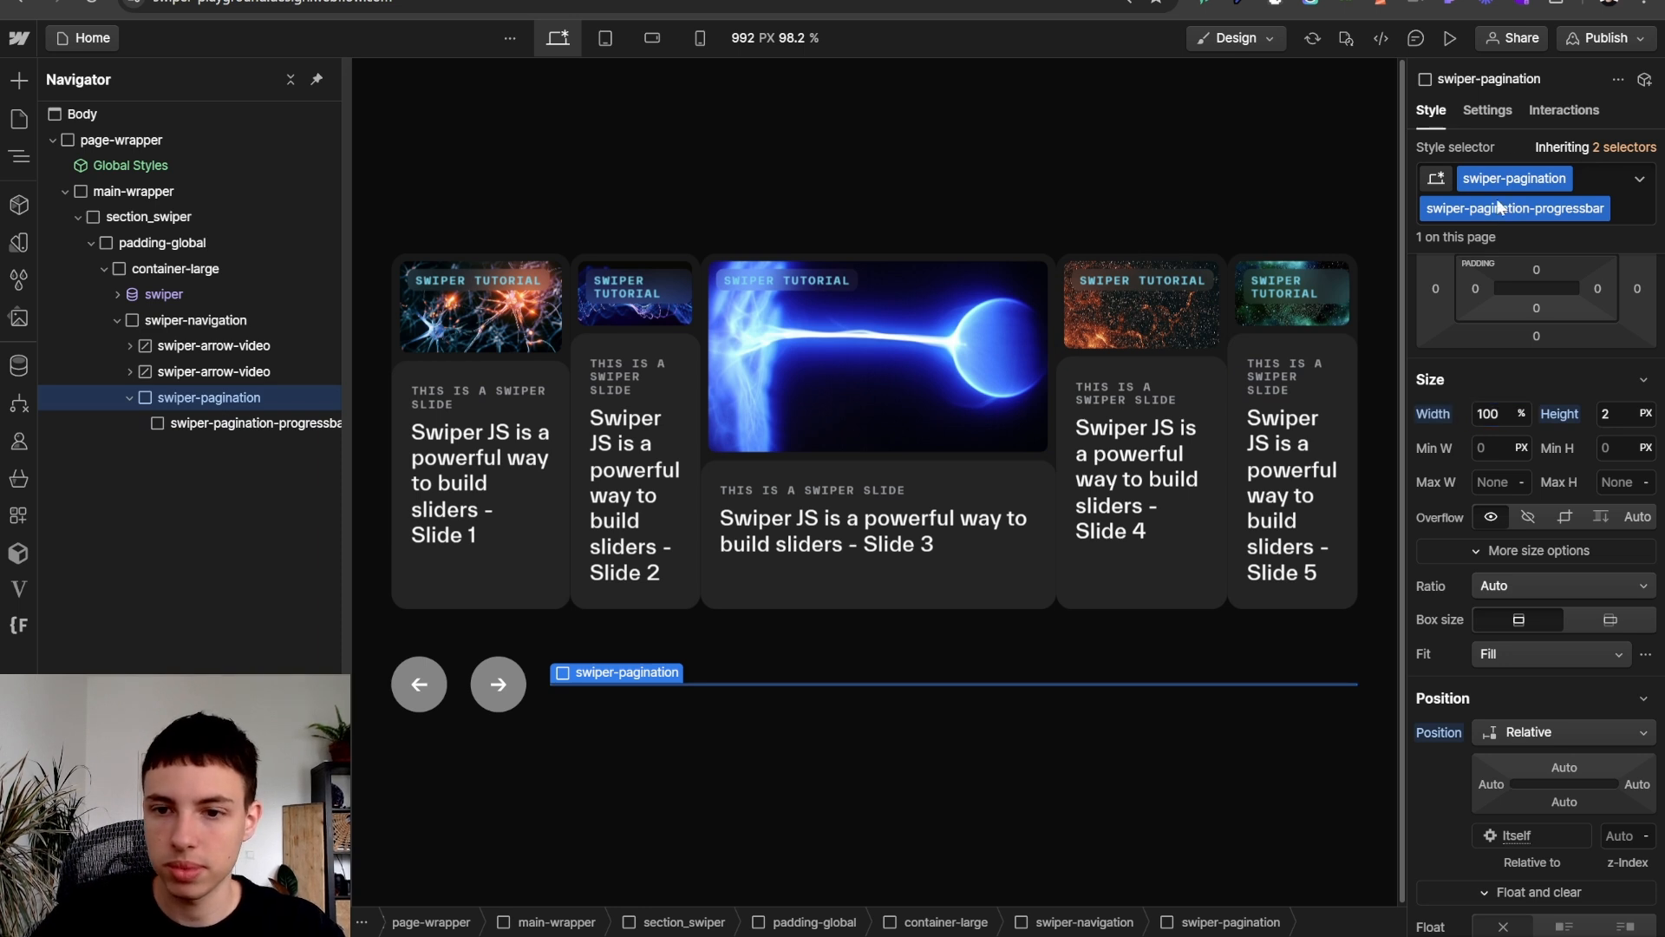
- Publish the site to the staging domain and reload the published page
click(1603, 39)
click(1544, 382)
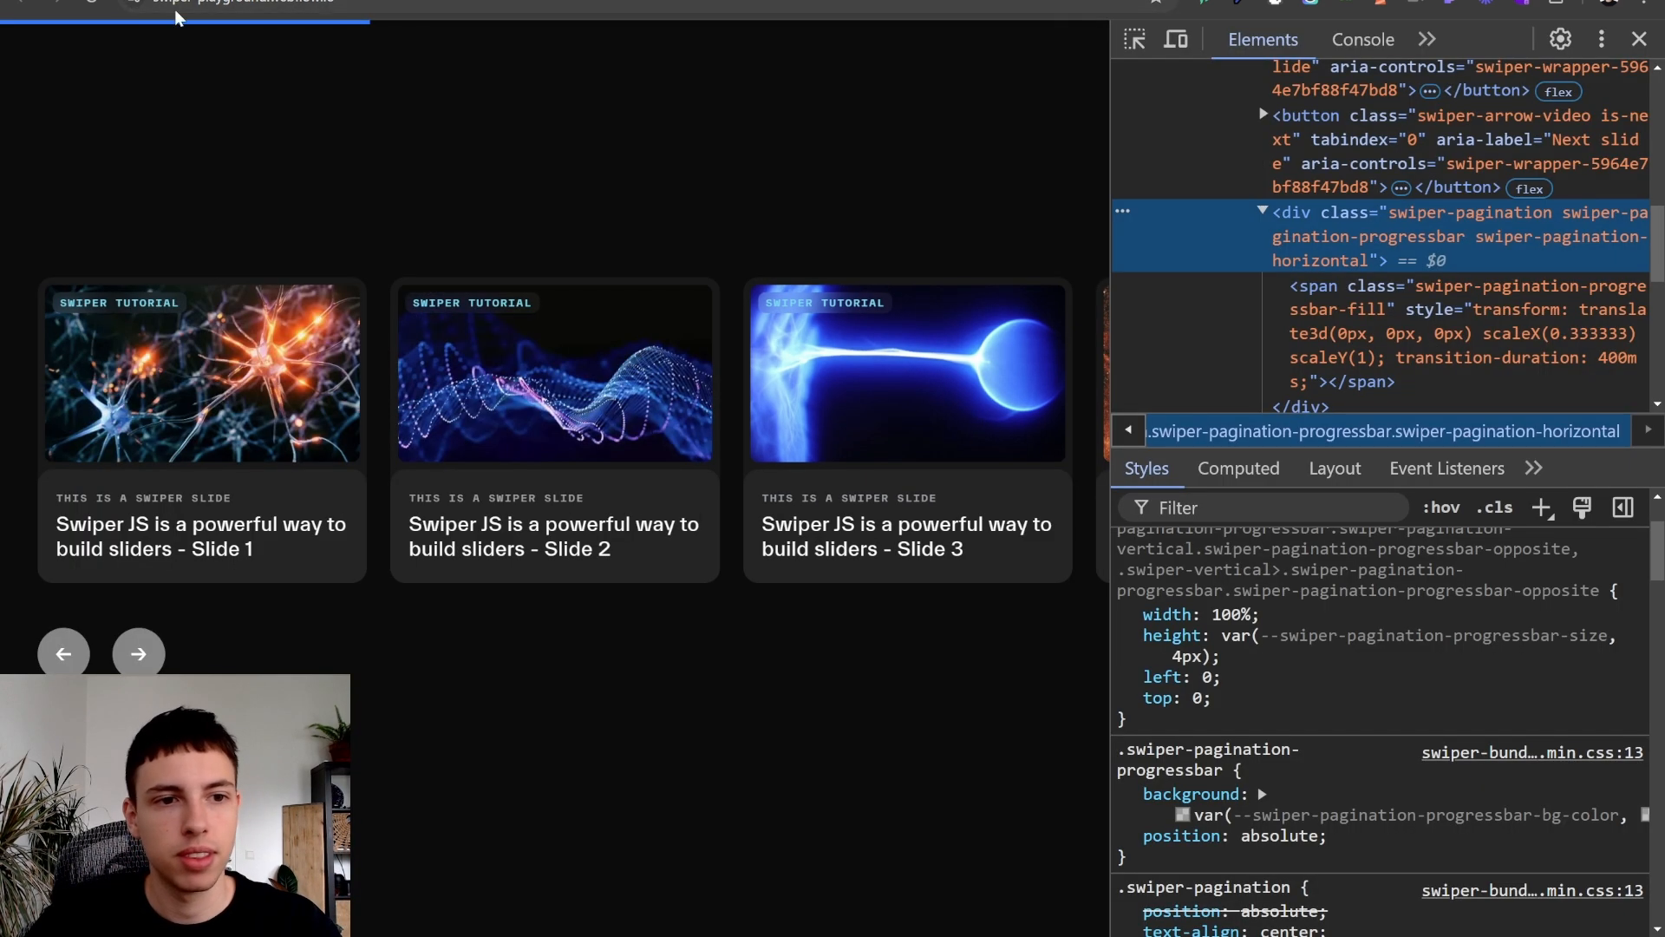
click(90, 5)
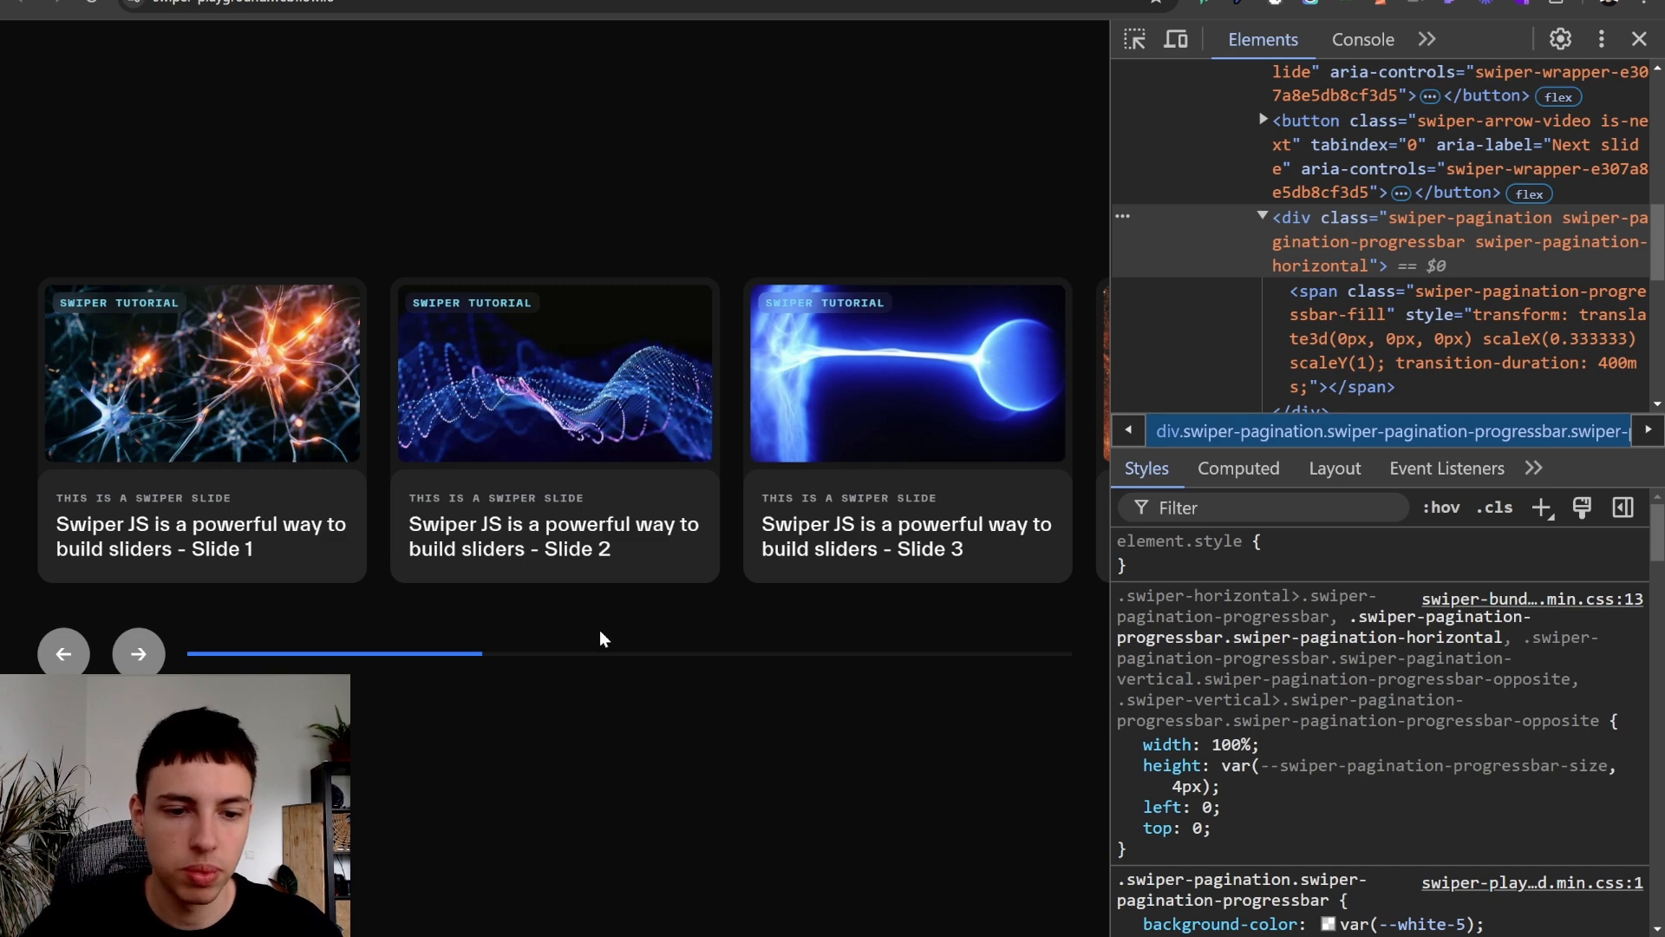
- Inspect the progress bar's fill span in the developer tools and compare its custom styles with Swiper's default rules
click(1132, 39)
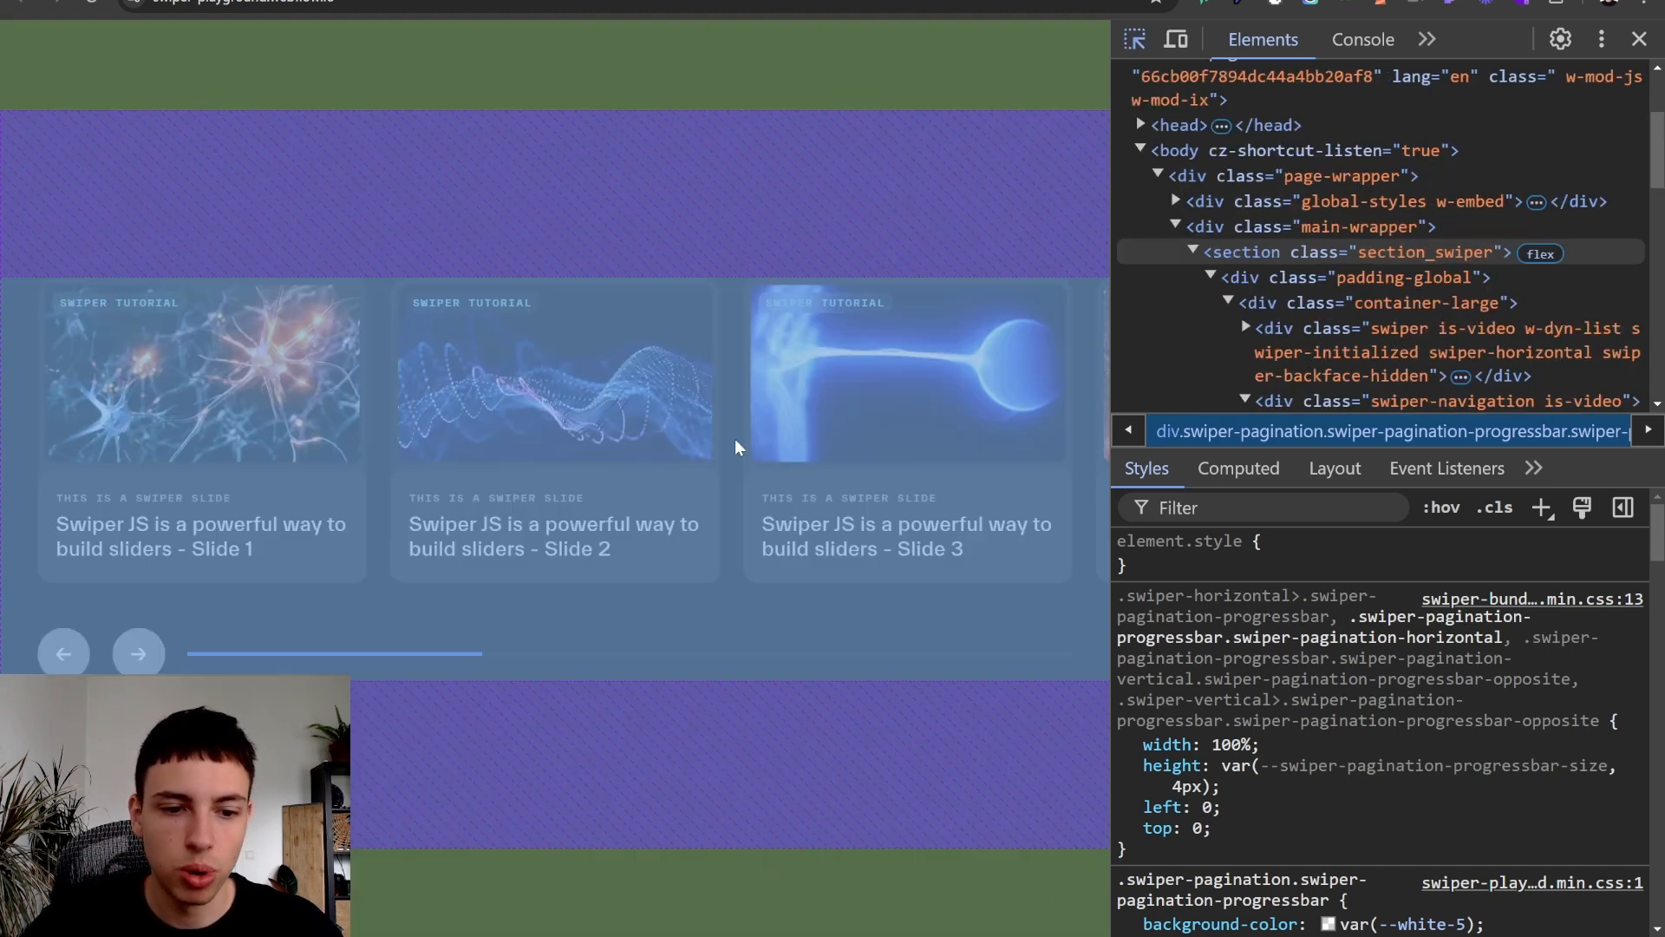
click(468, 655)
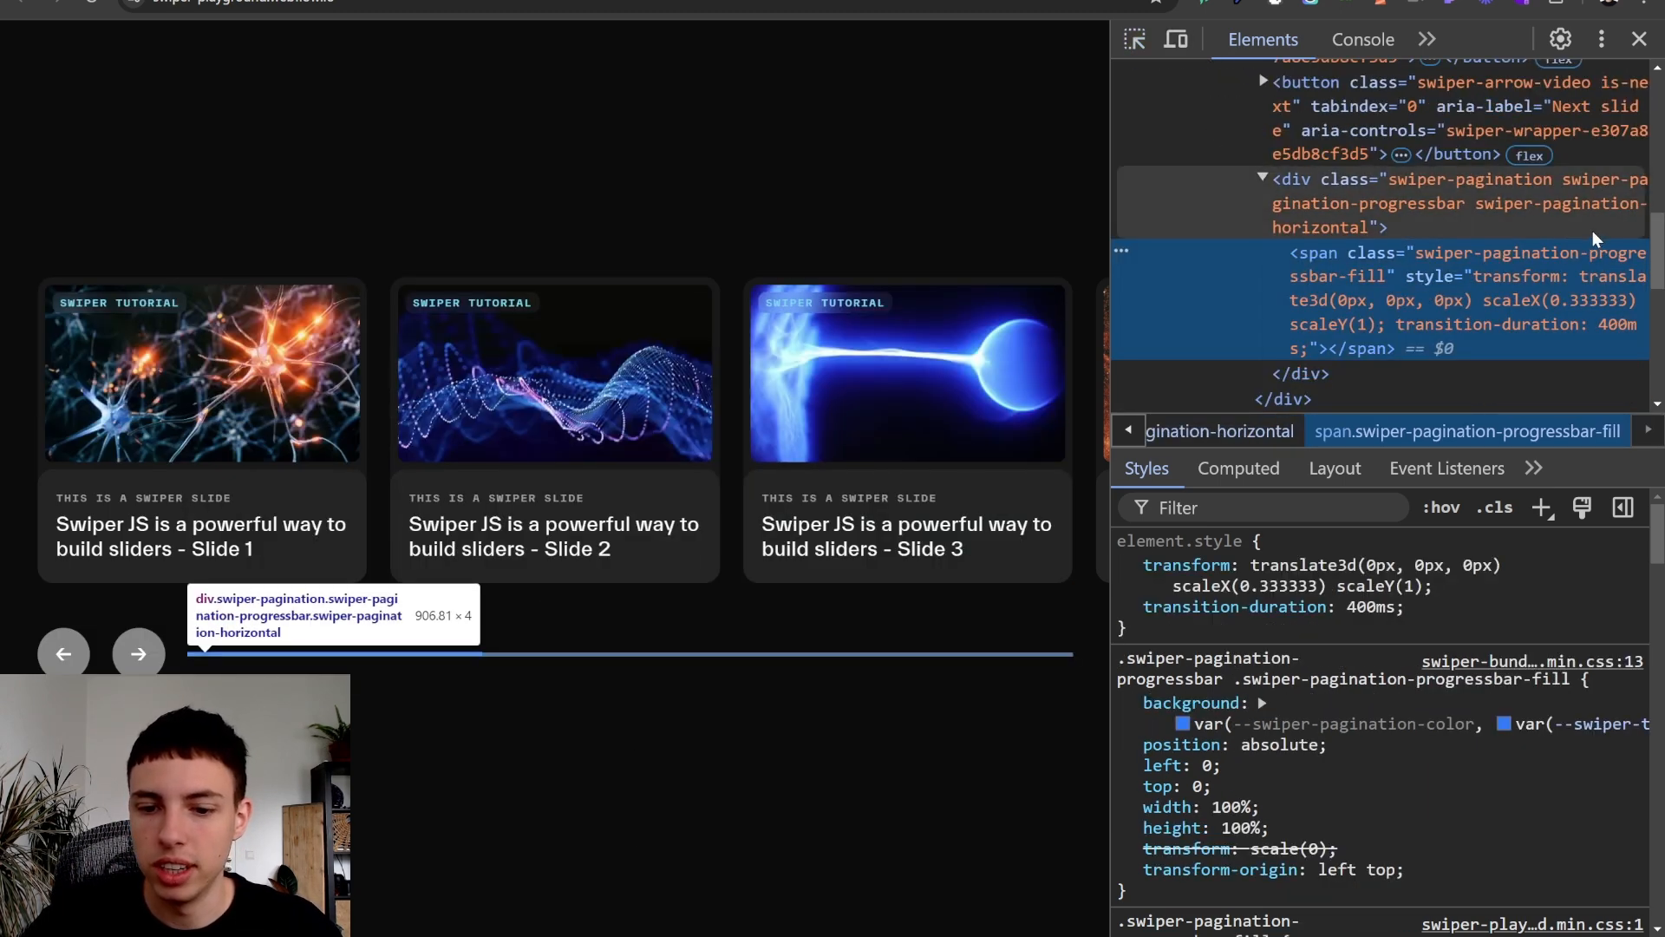
scroll(1259, 635, down, 3)
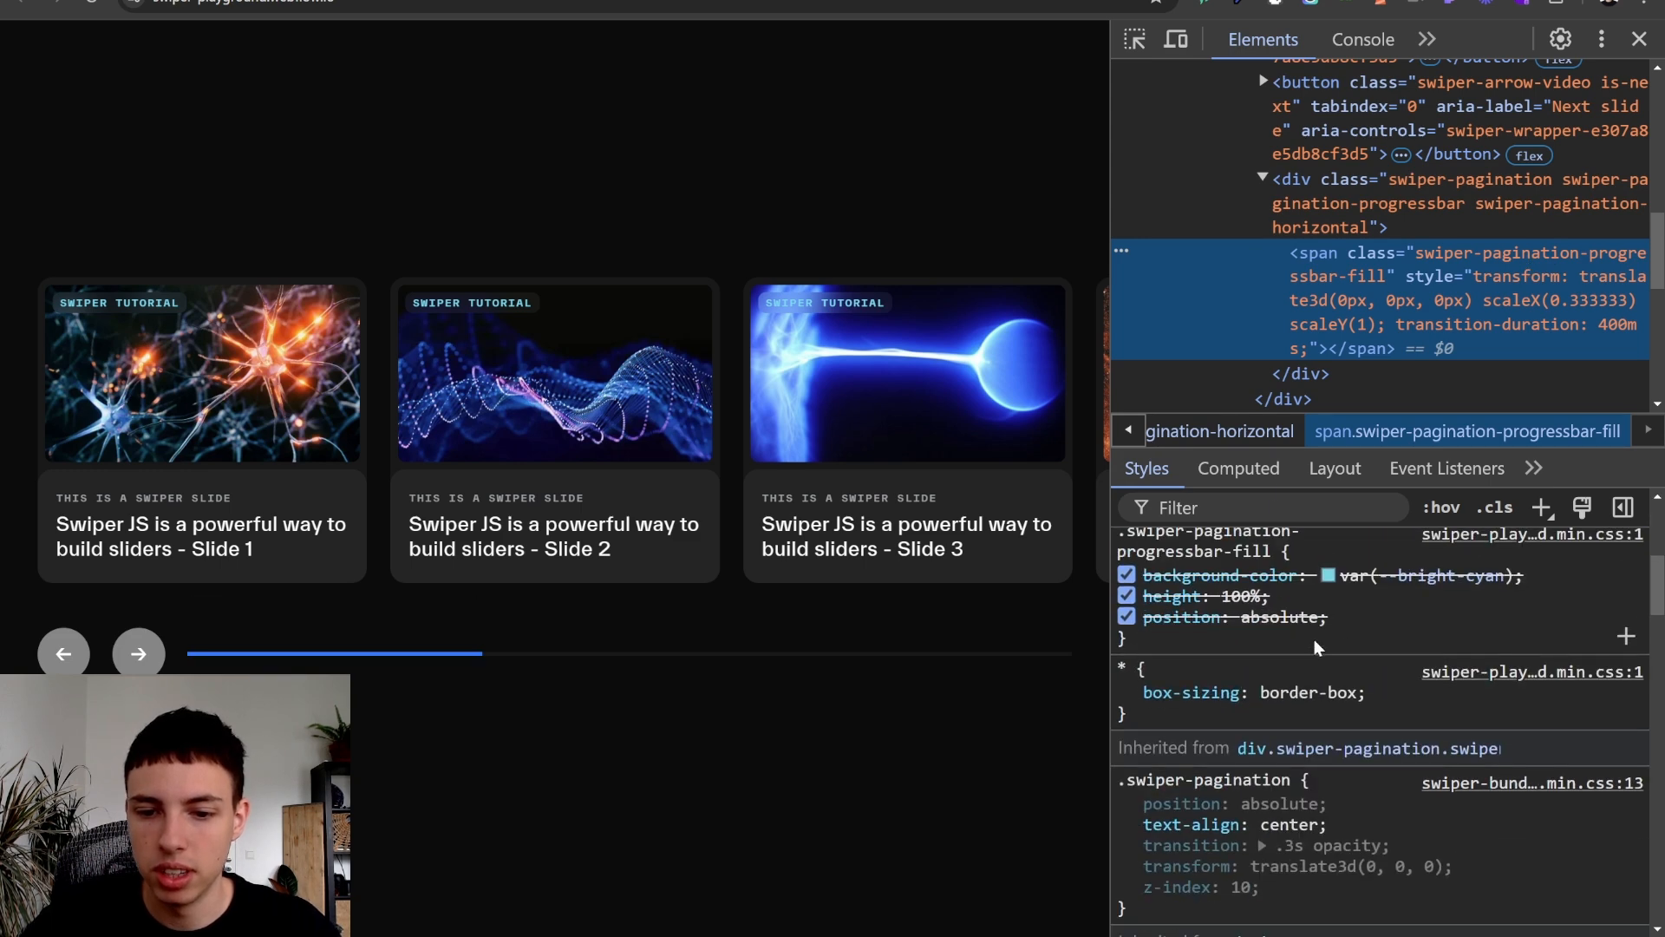
scroll(1214, 676, up, 1)
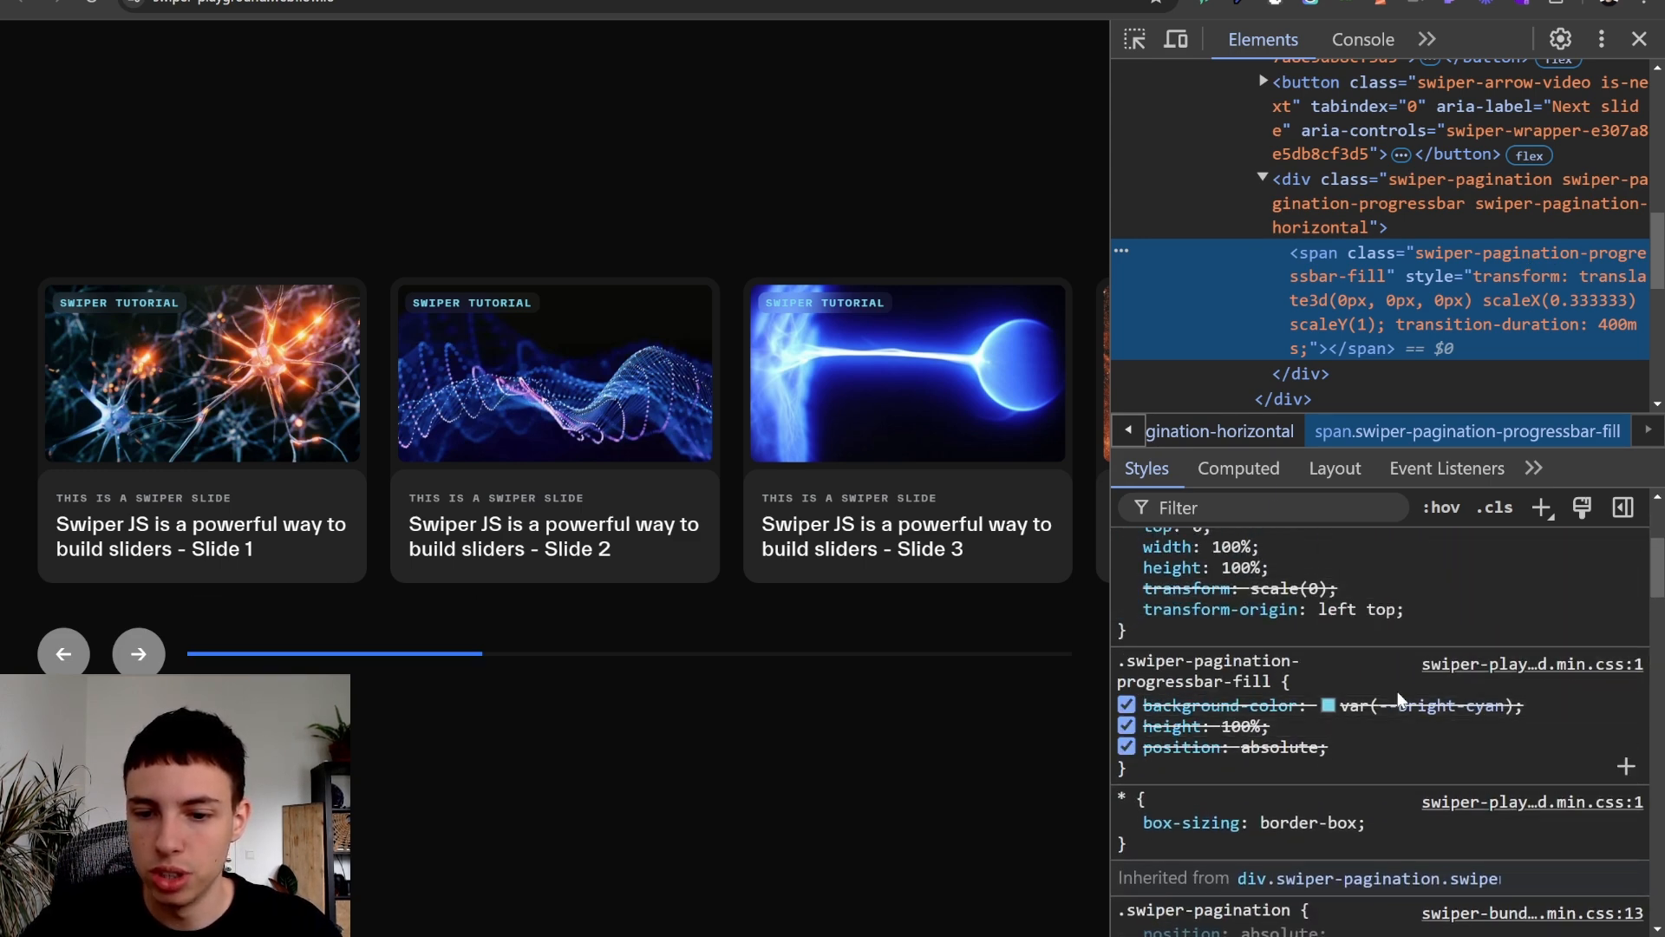
scroll(1457, 711, up, 3)
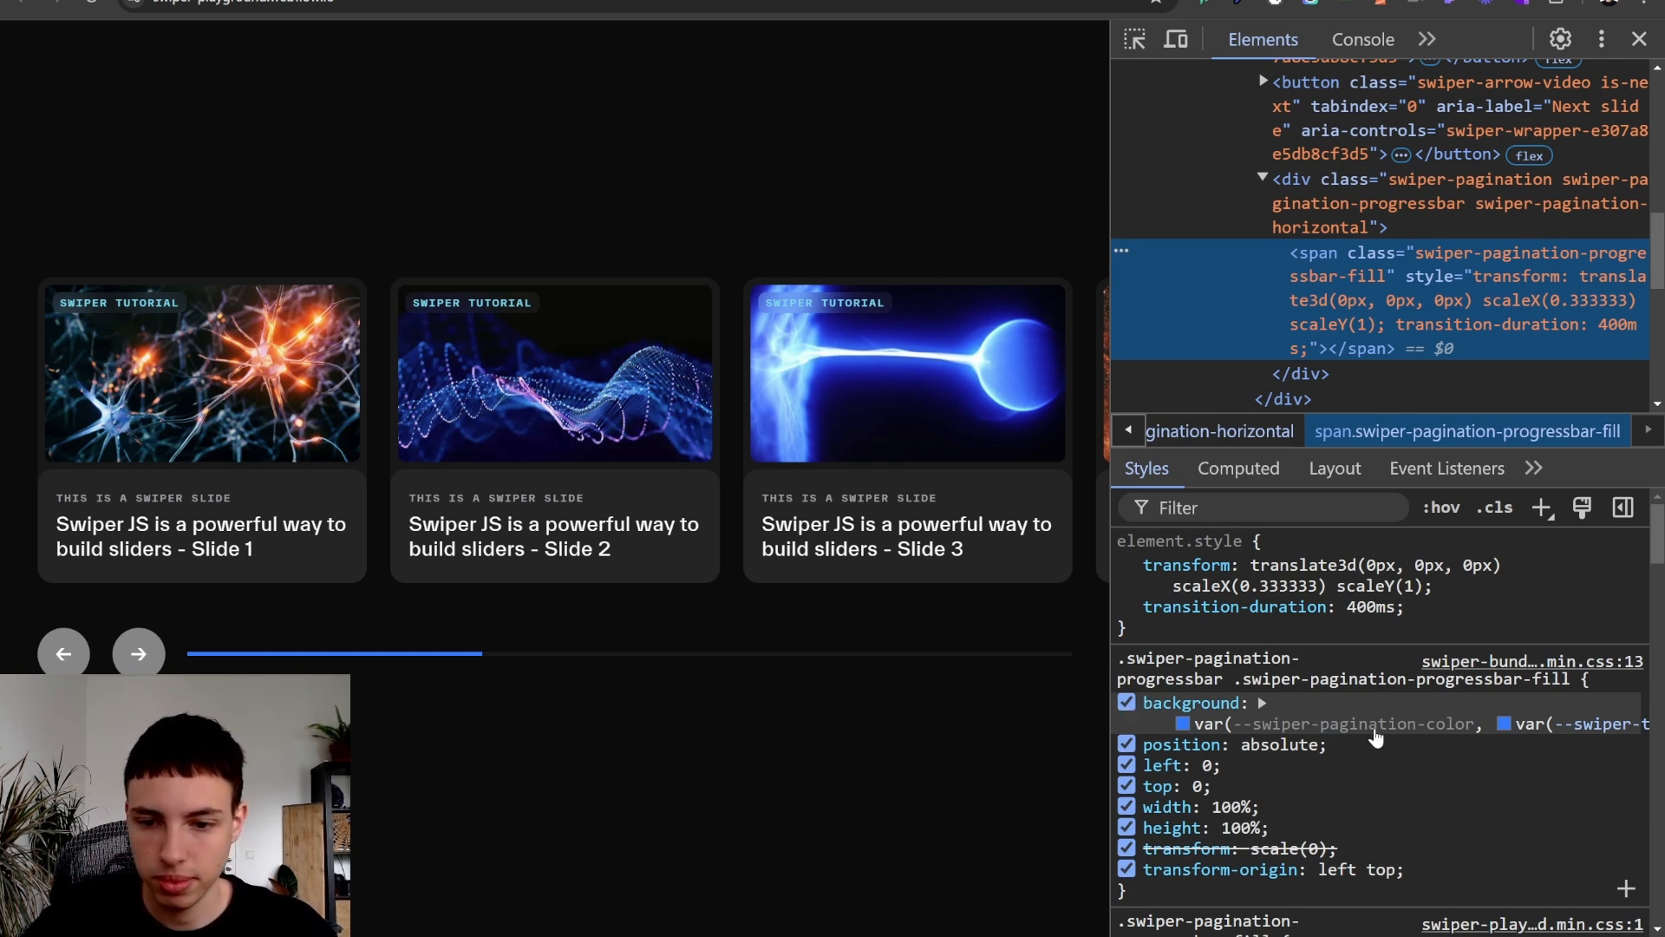
- Add a custom property height: 2px !important to the swiper-pagination element to override Swiper's default progress bar height
click(1417, 205)
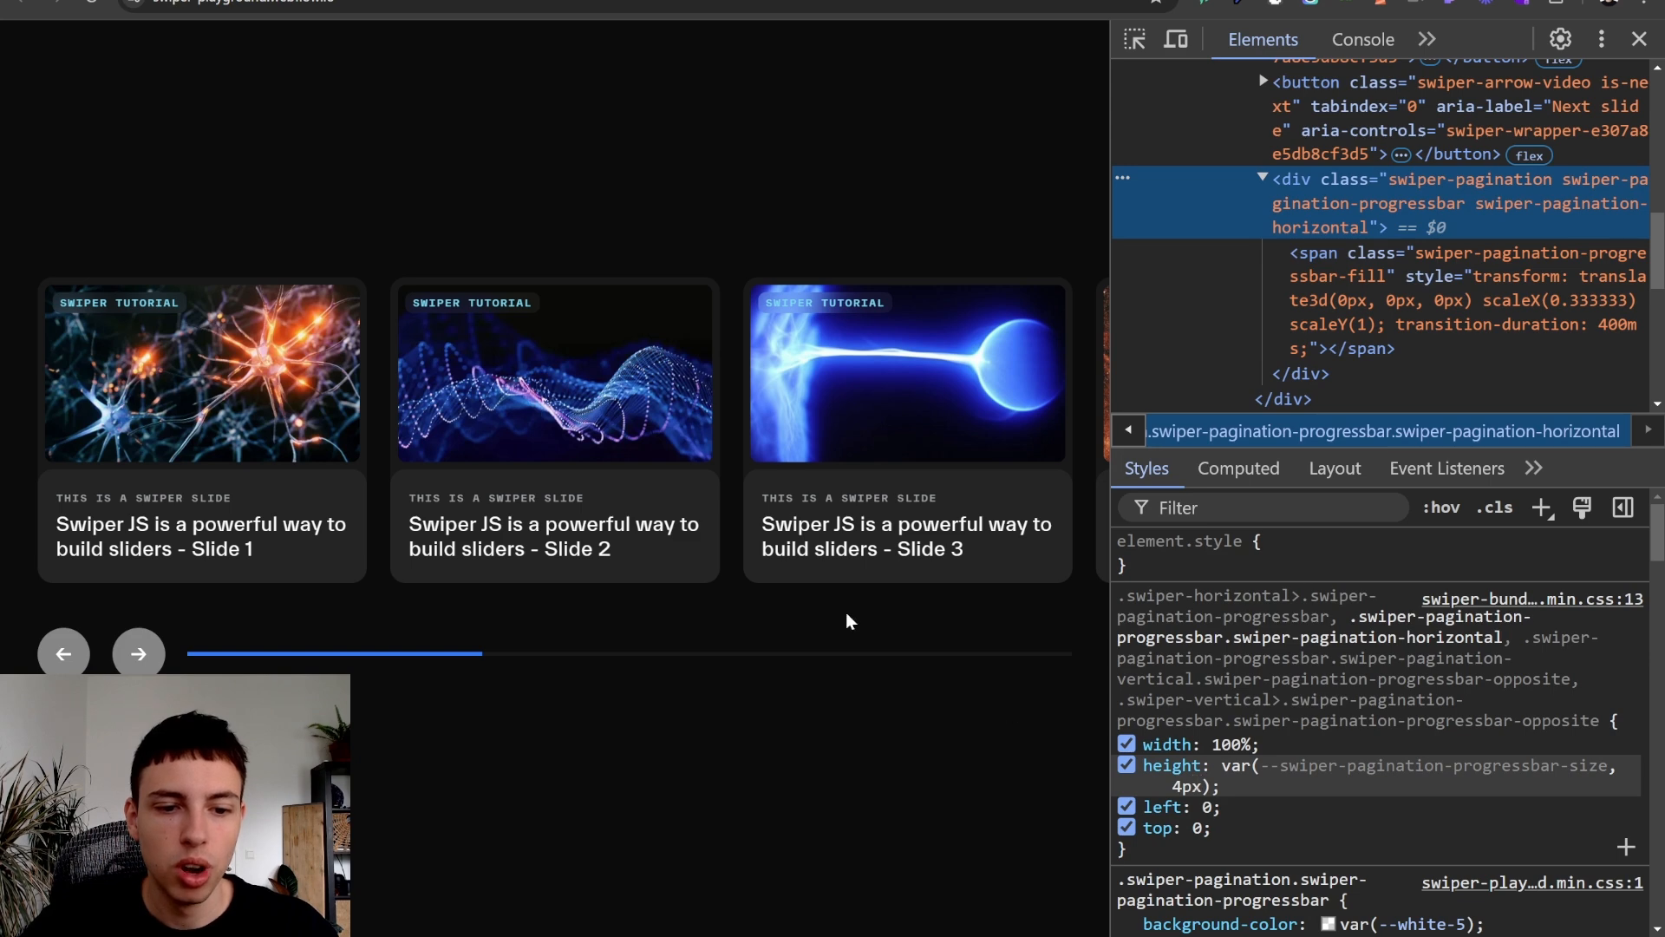
key(ctrl+shift+Tab)
click(205, 390)
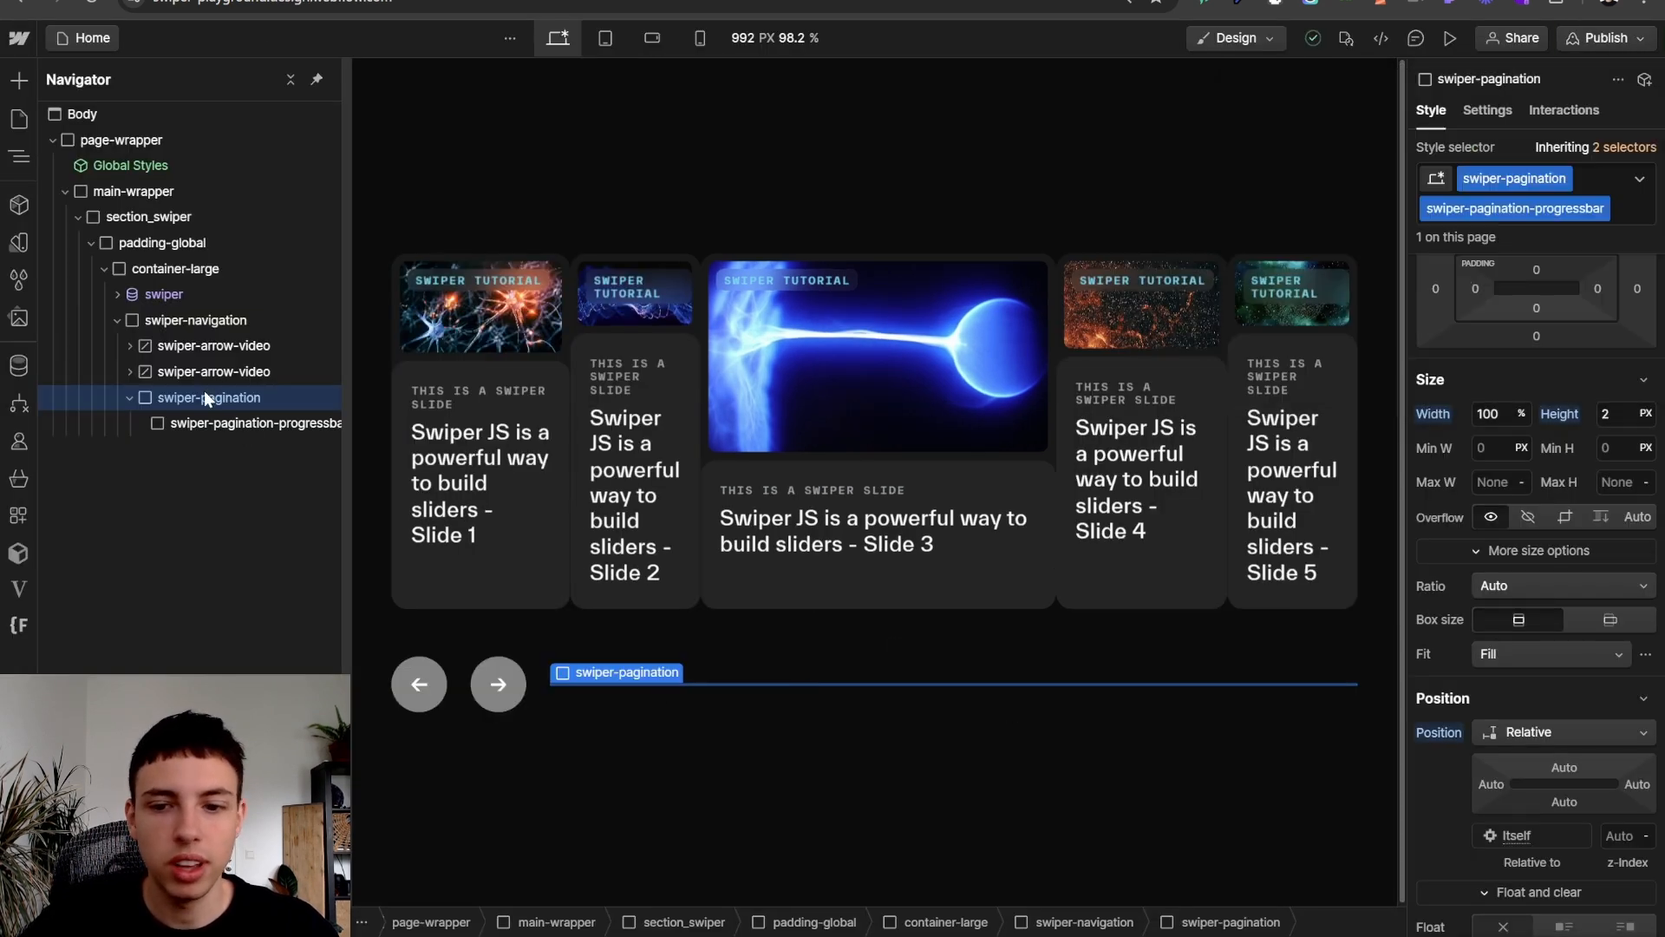
key(ctrl+Tab)
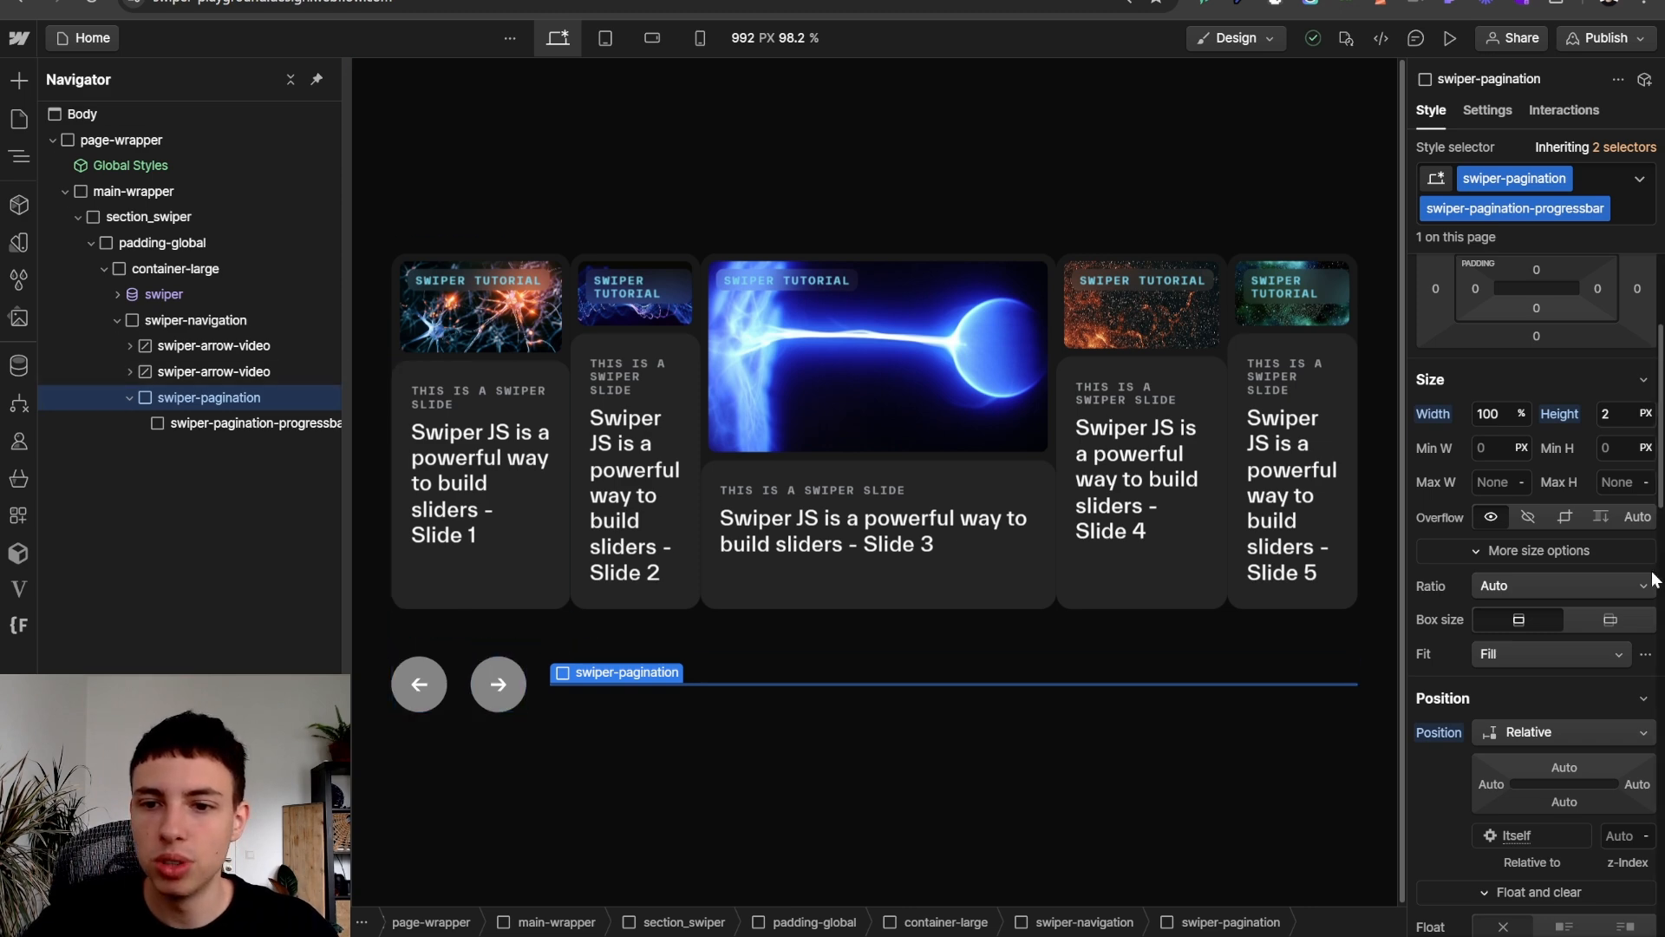
scroll(1554, 619, down, 10)
scroll(1555, 617, down, 2)
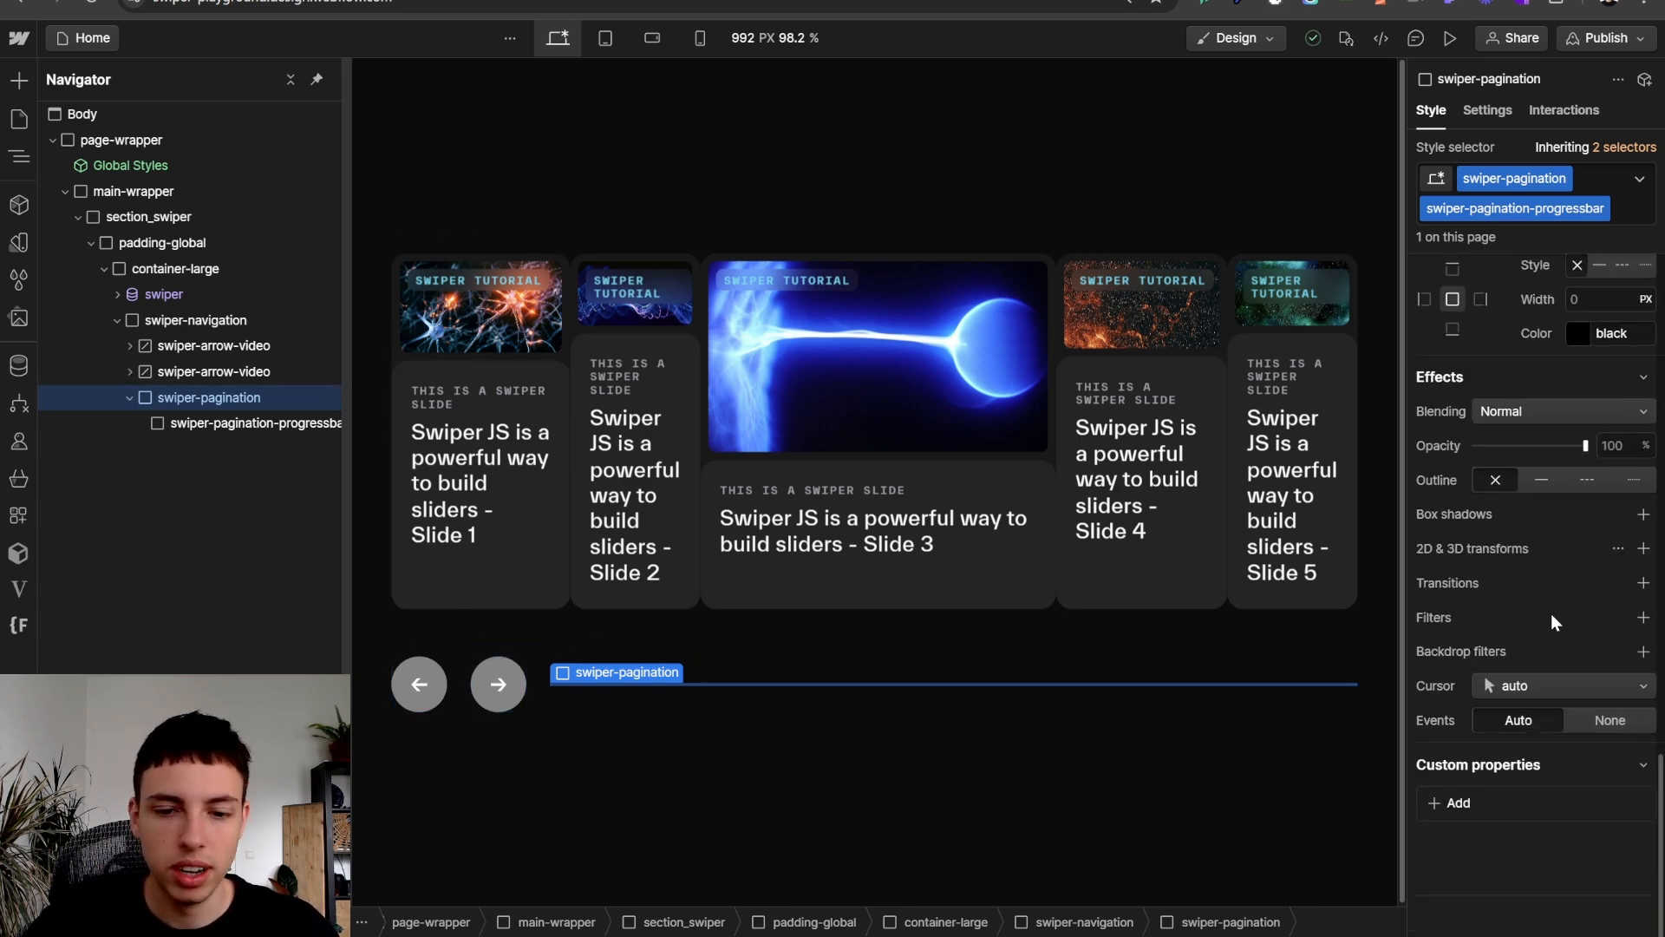
click(1451, 804)
text(height)
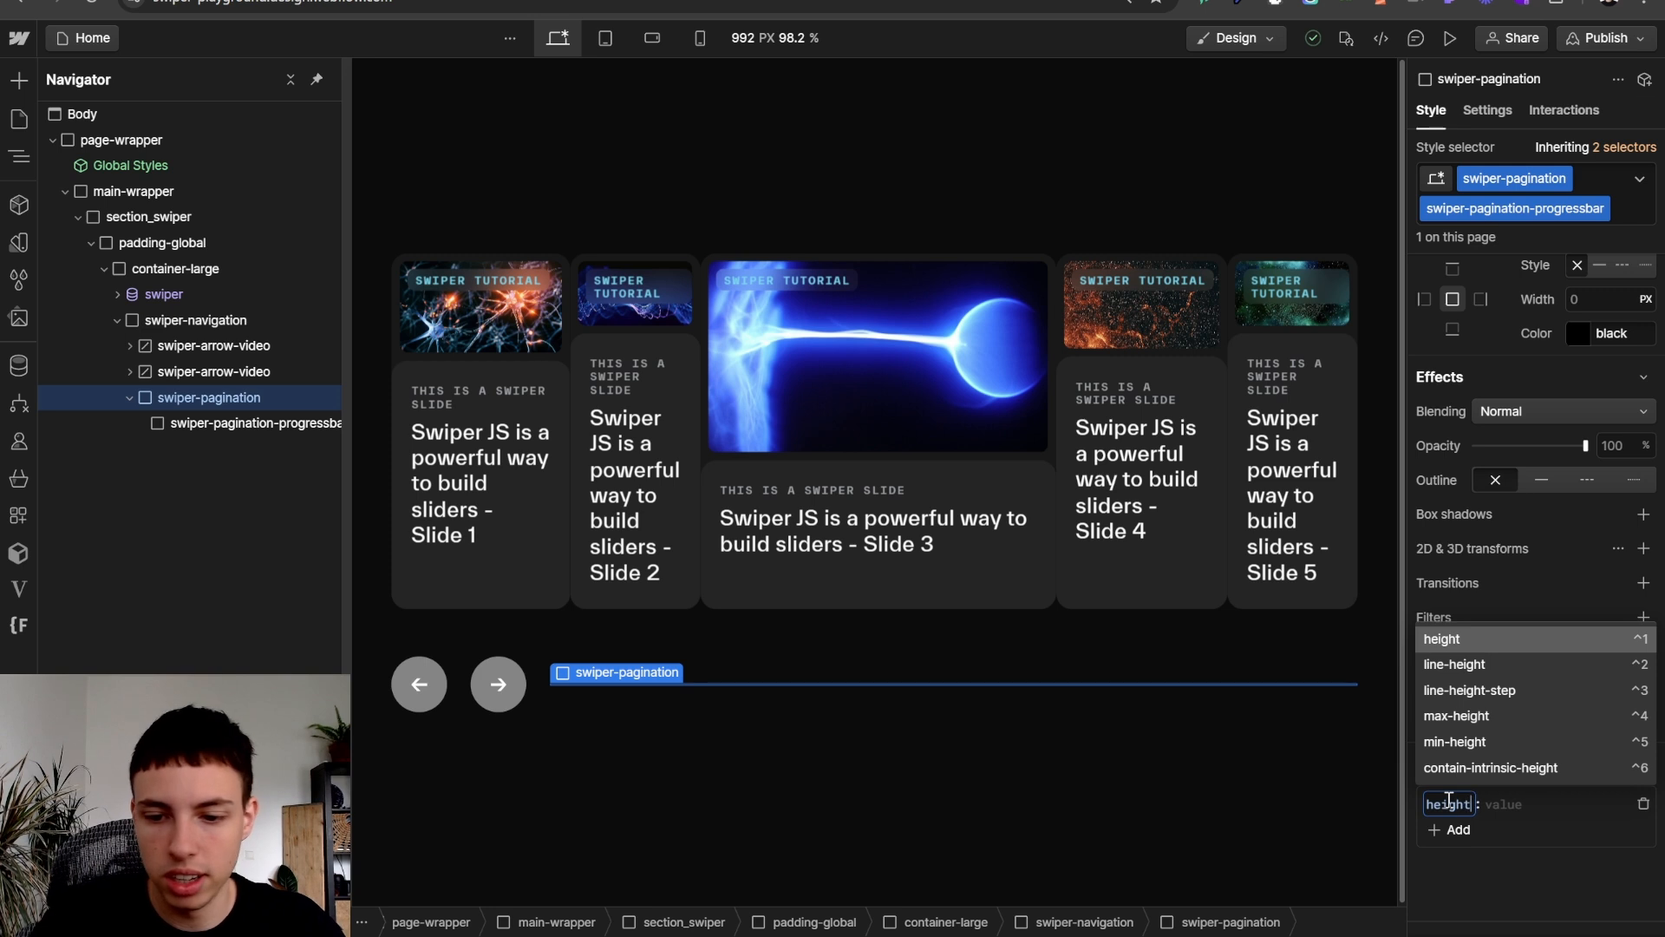
key(Return)
text(2px !important)
key(Return)
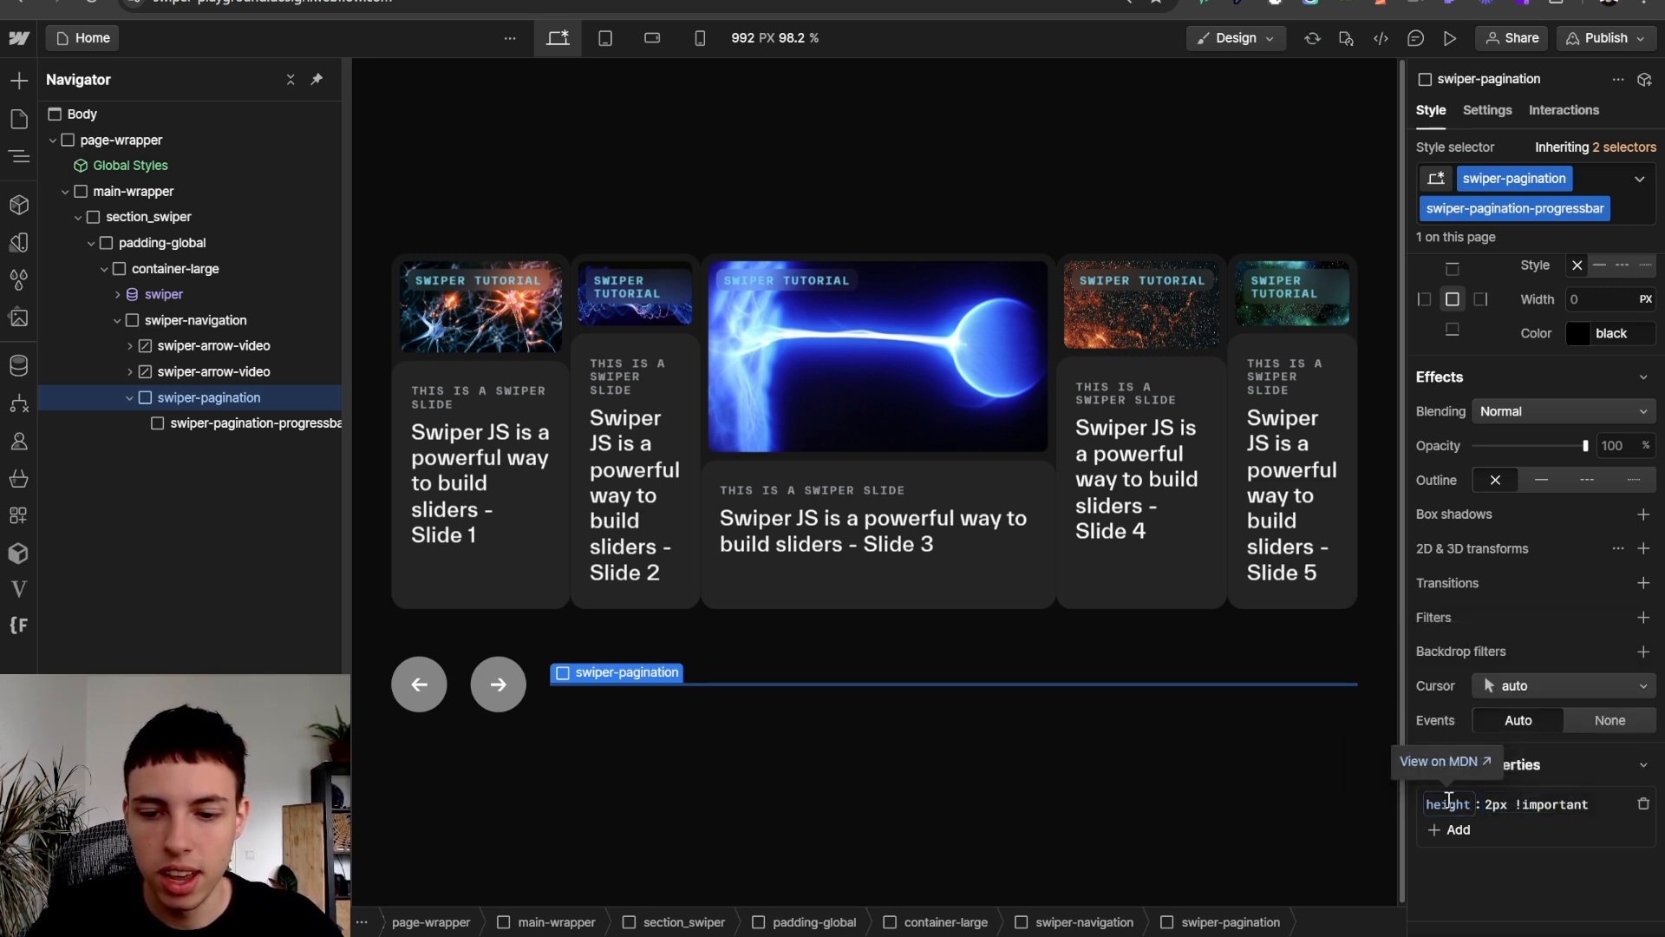
- Add a custom property background-color: green !important to the swiper-pagination-progressbar-fill element
click(265, 422)
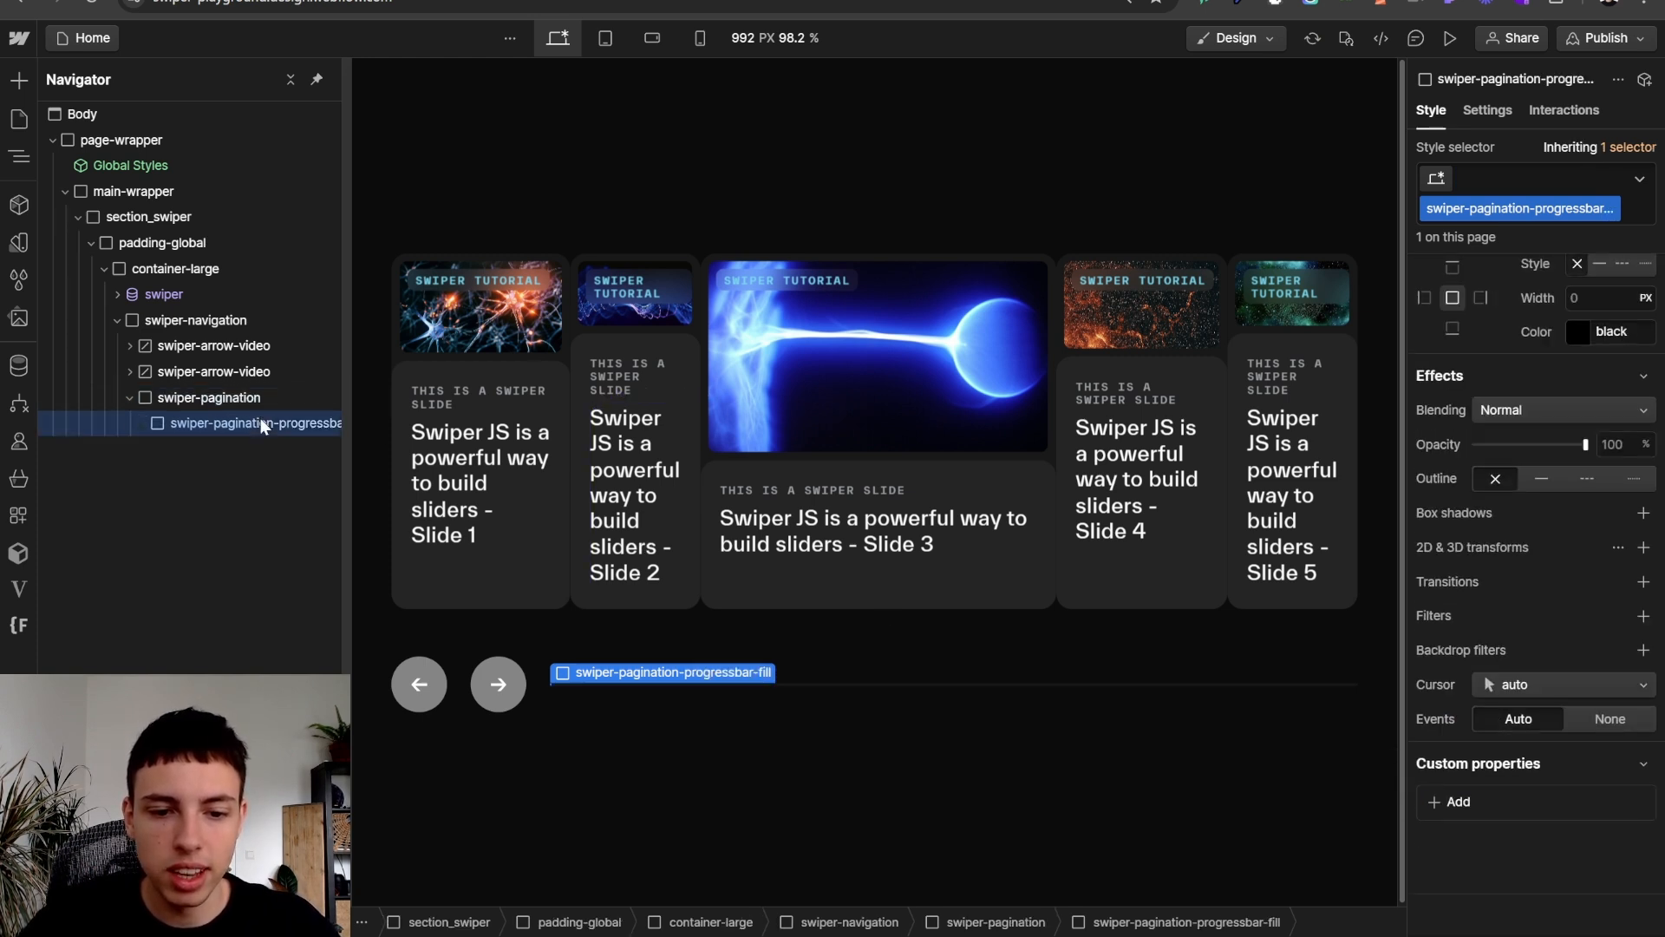
click(1436, 796)
text(background)
key(Down)
key(Down)
key(Return)
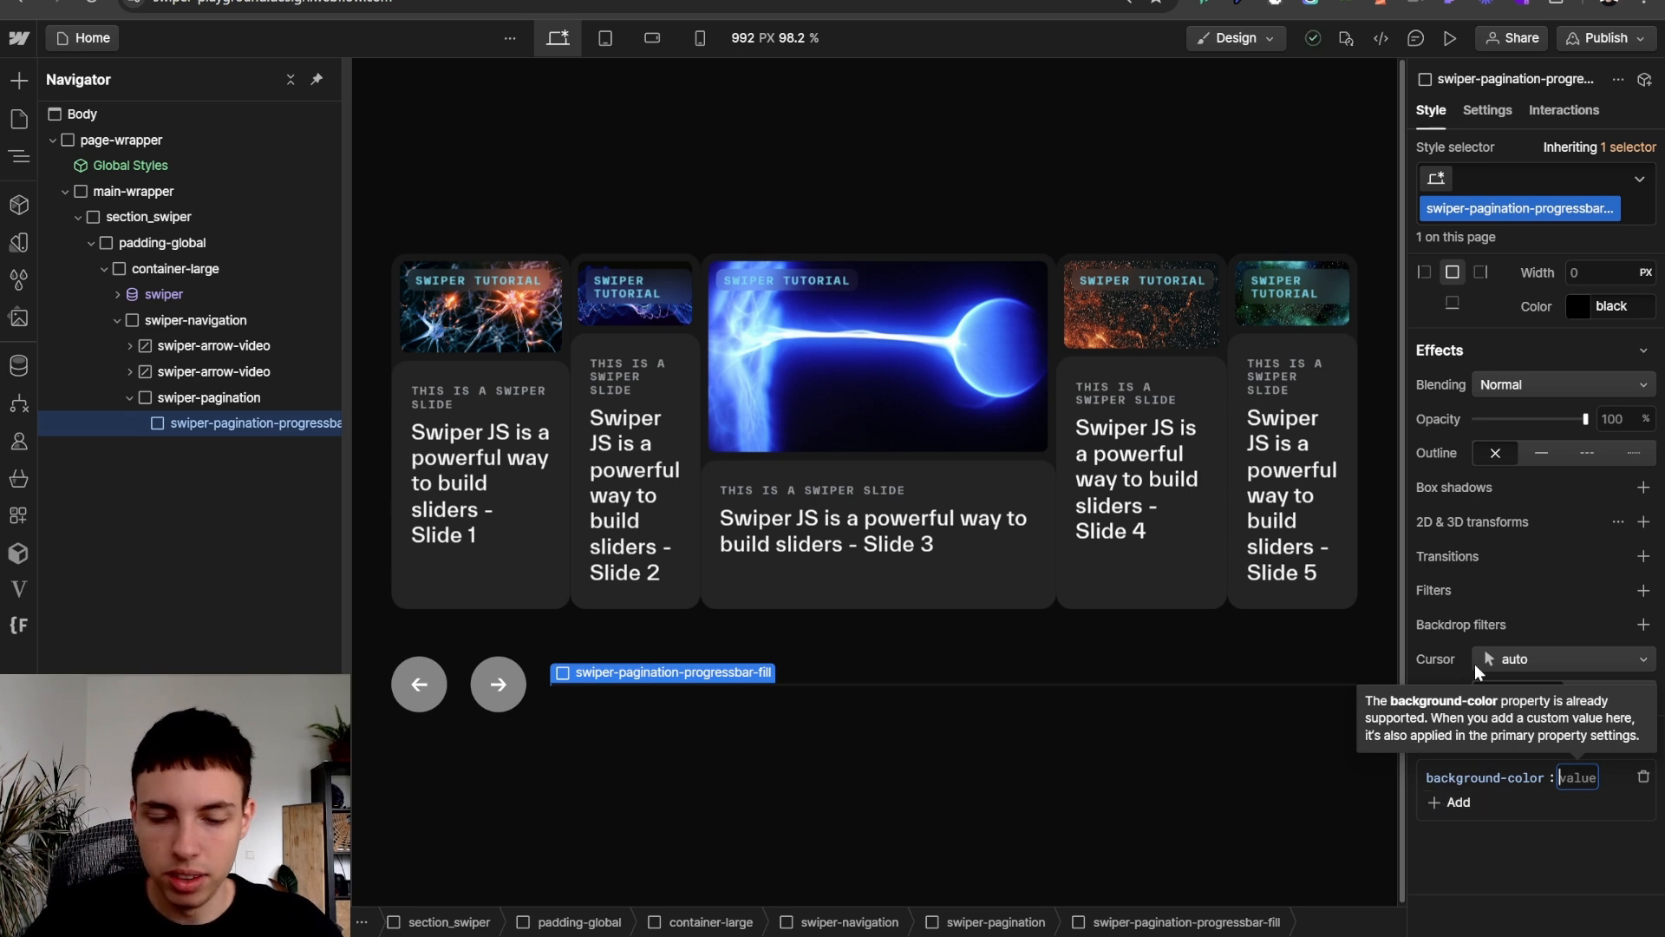
text(green !impo)
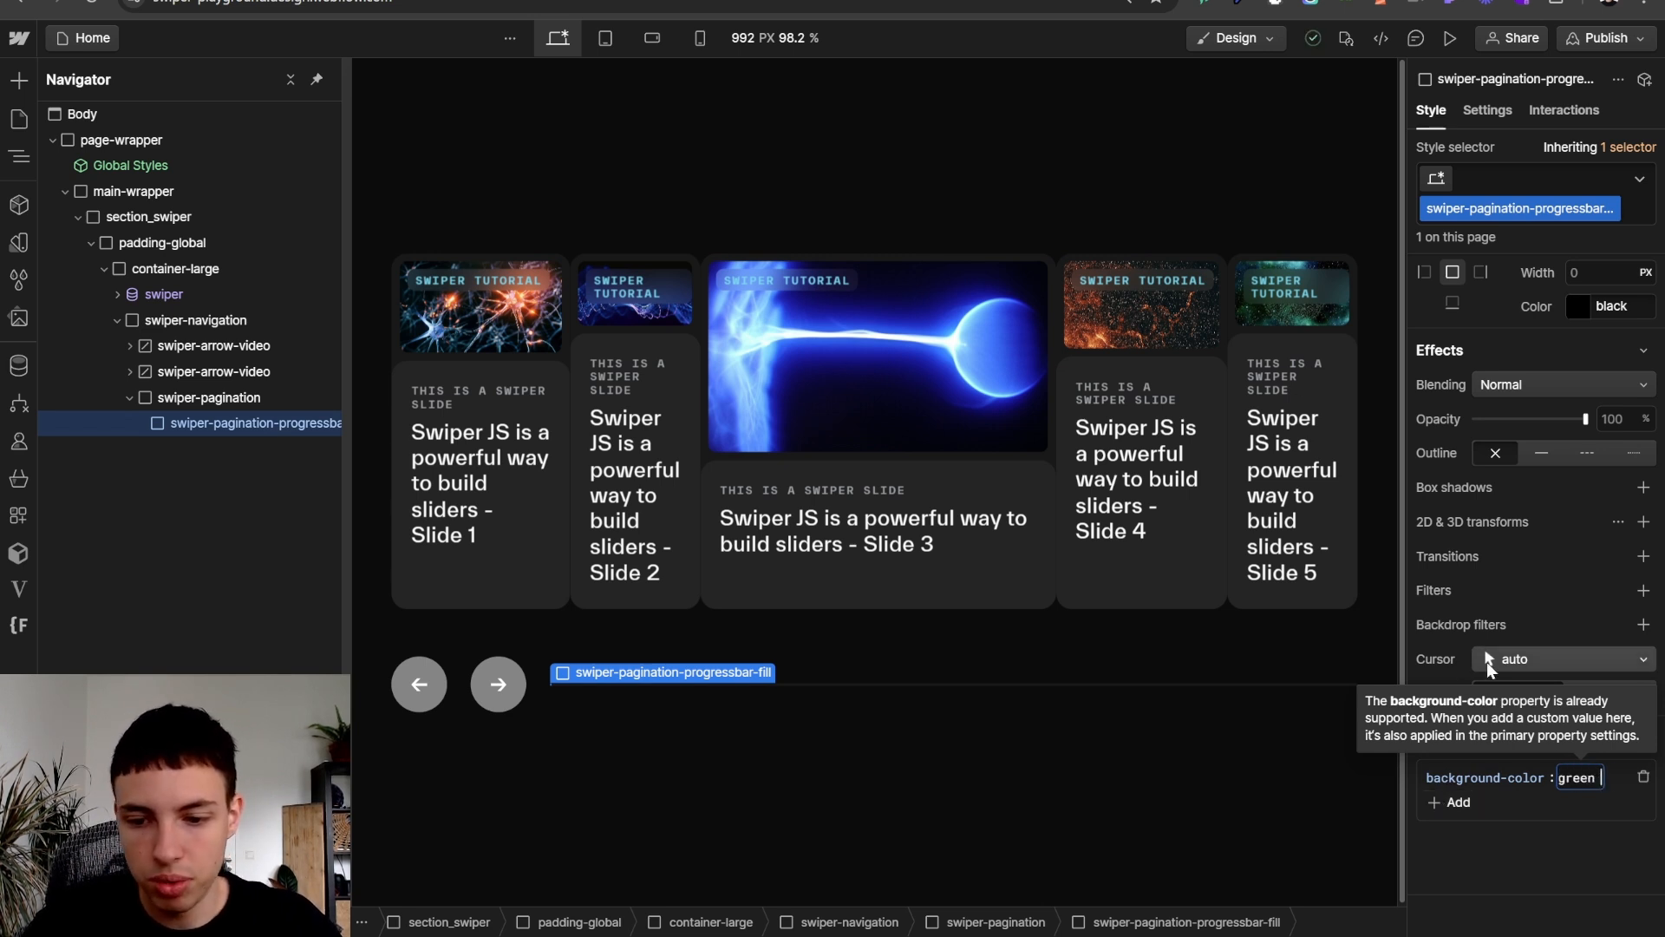
text(rtant)
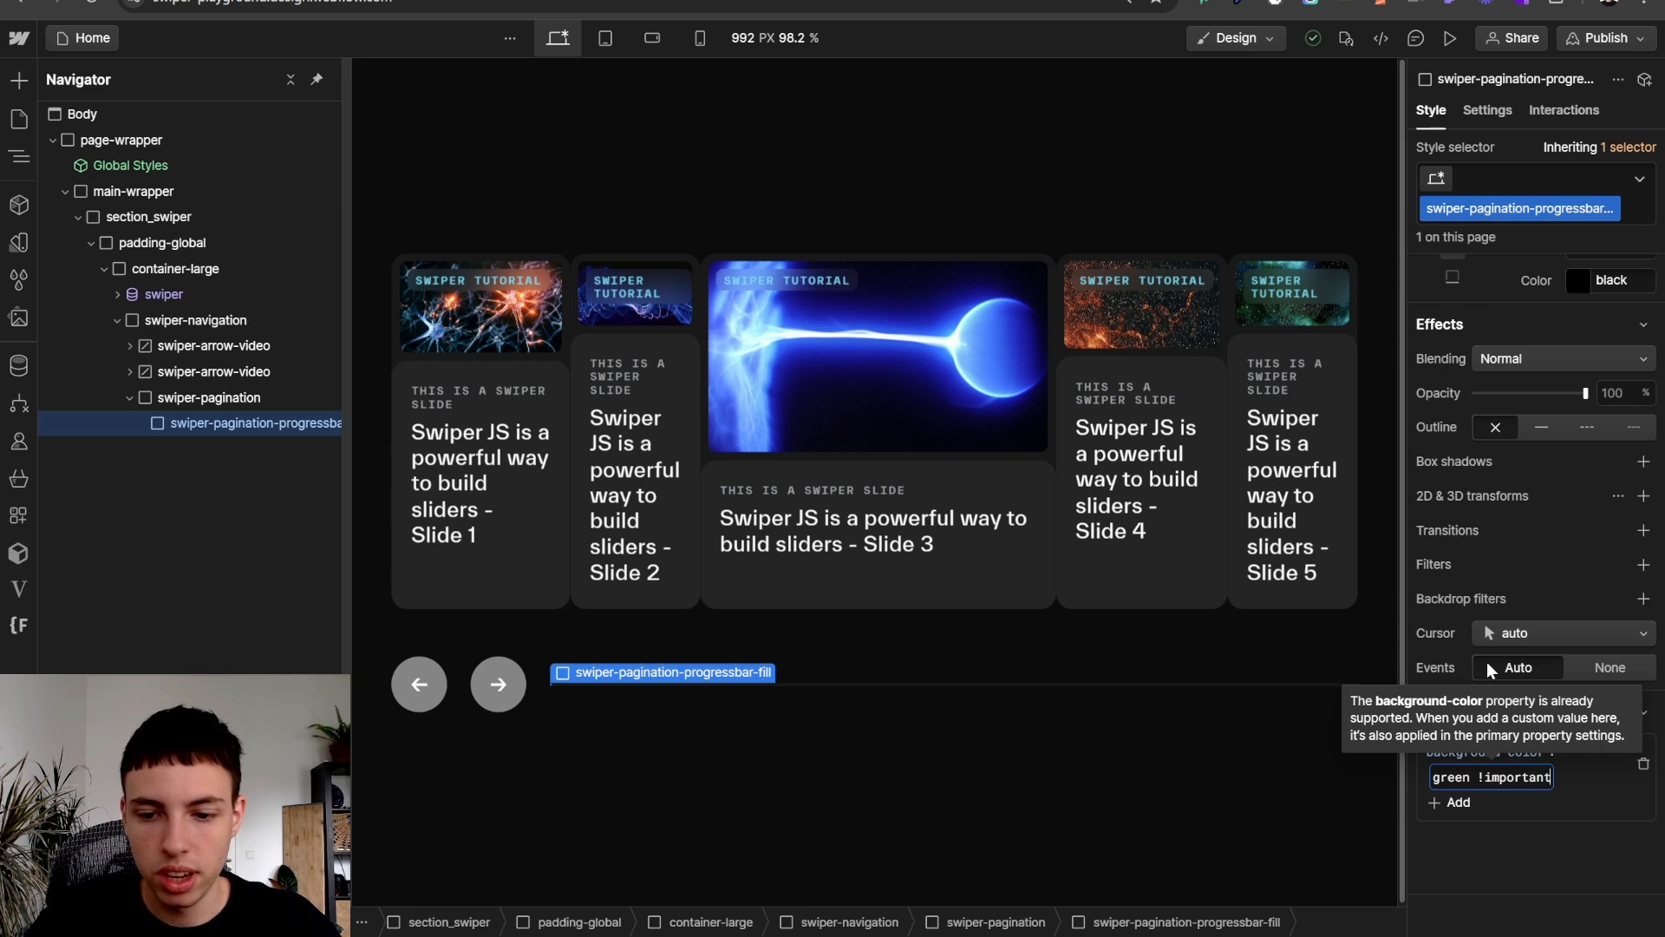
key(Return)
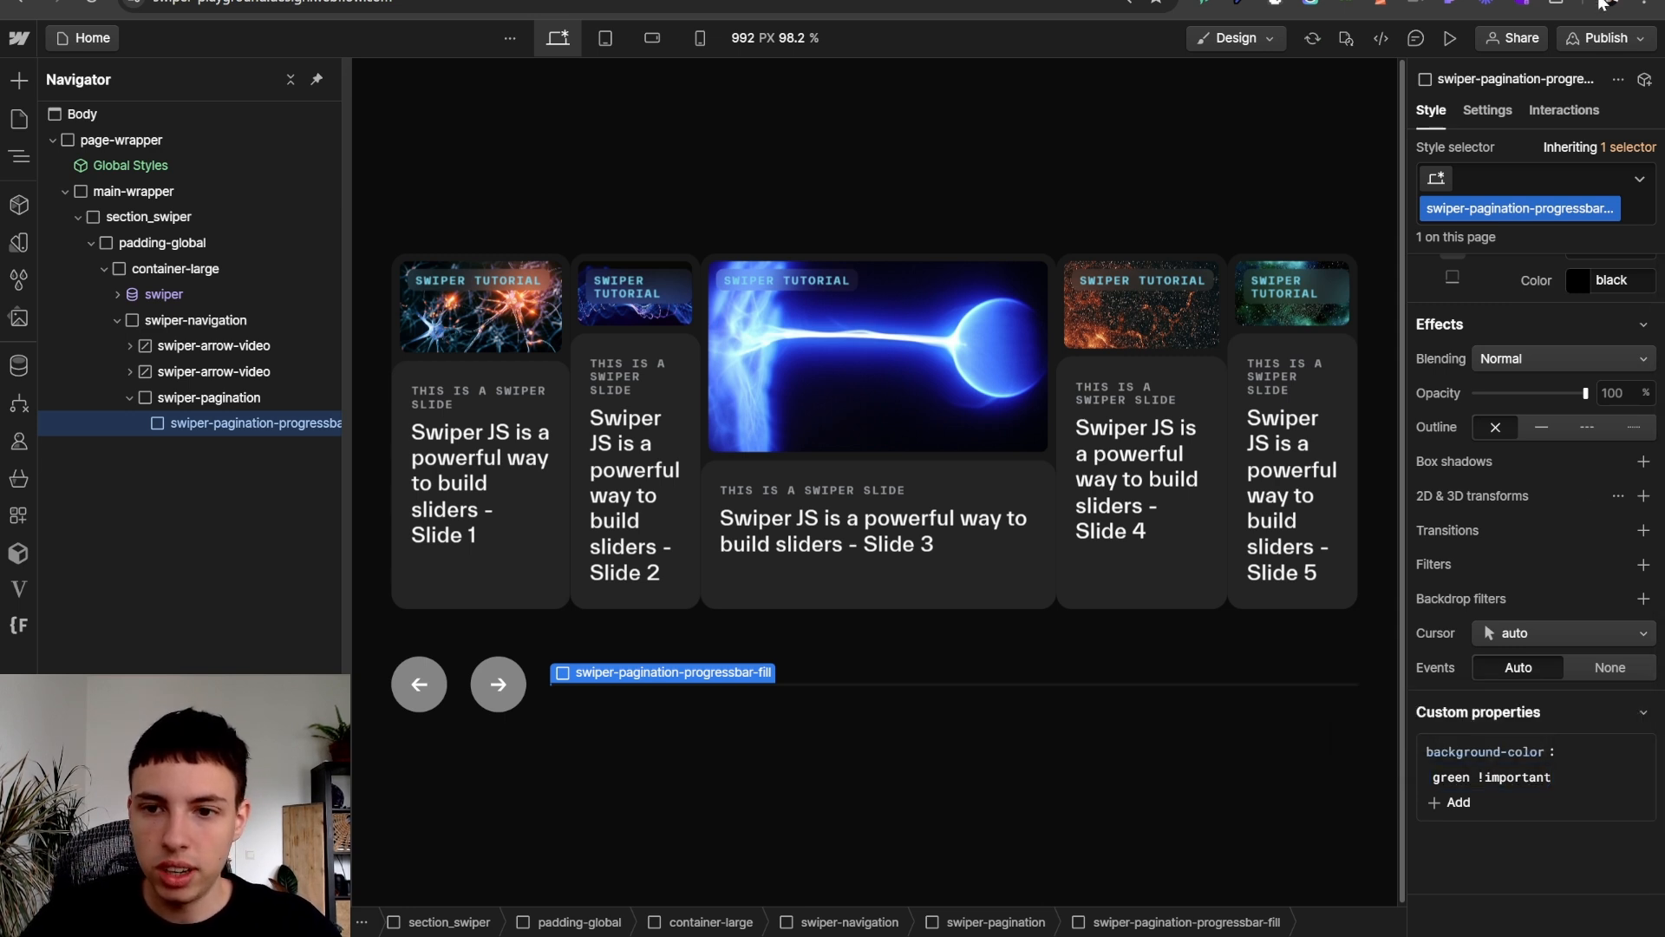
- Publish the site to the staging domain and reload the published page with the new progress bar overrides
click(1596, 51)
click(1517, 378)
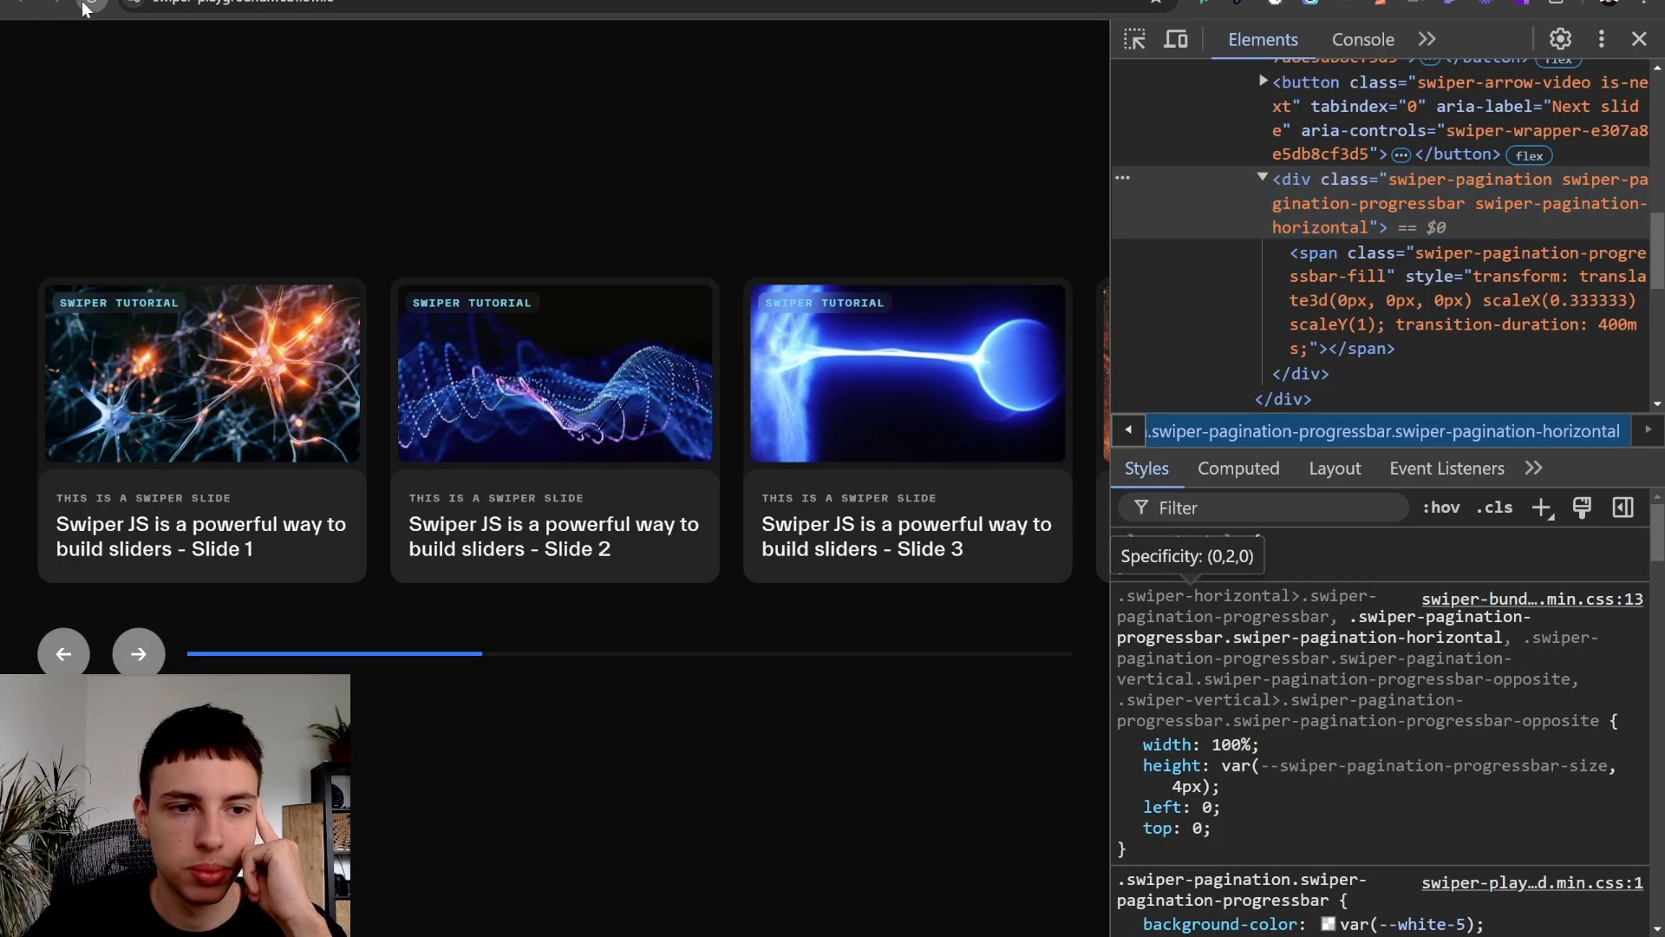
click(84, 8)
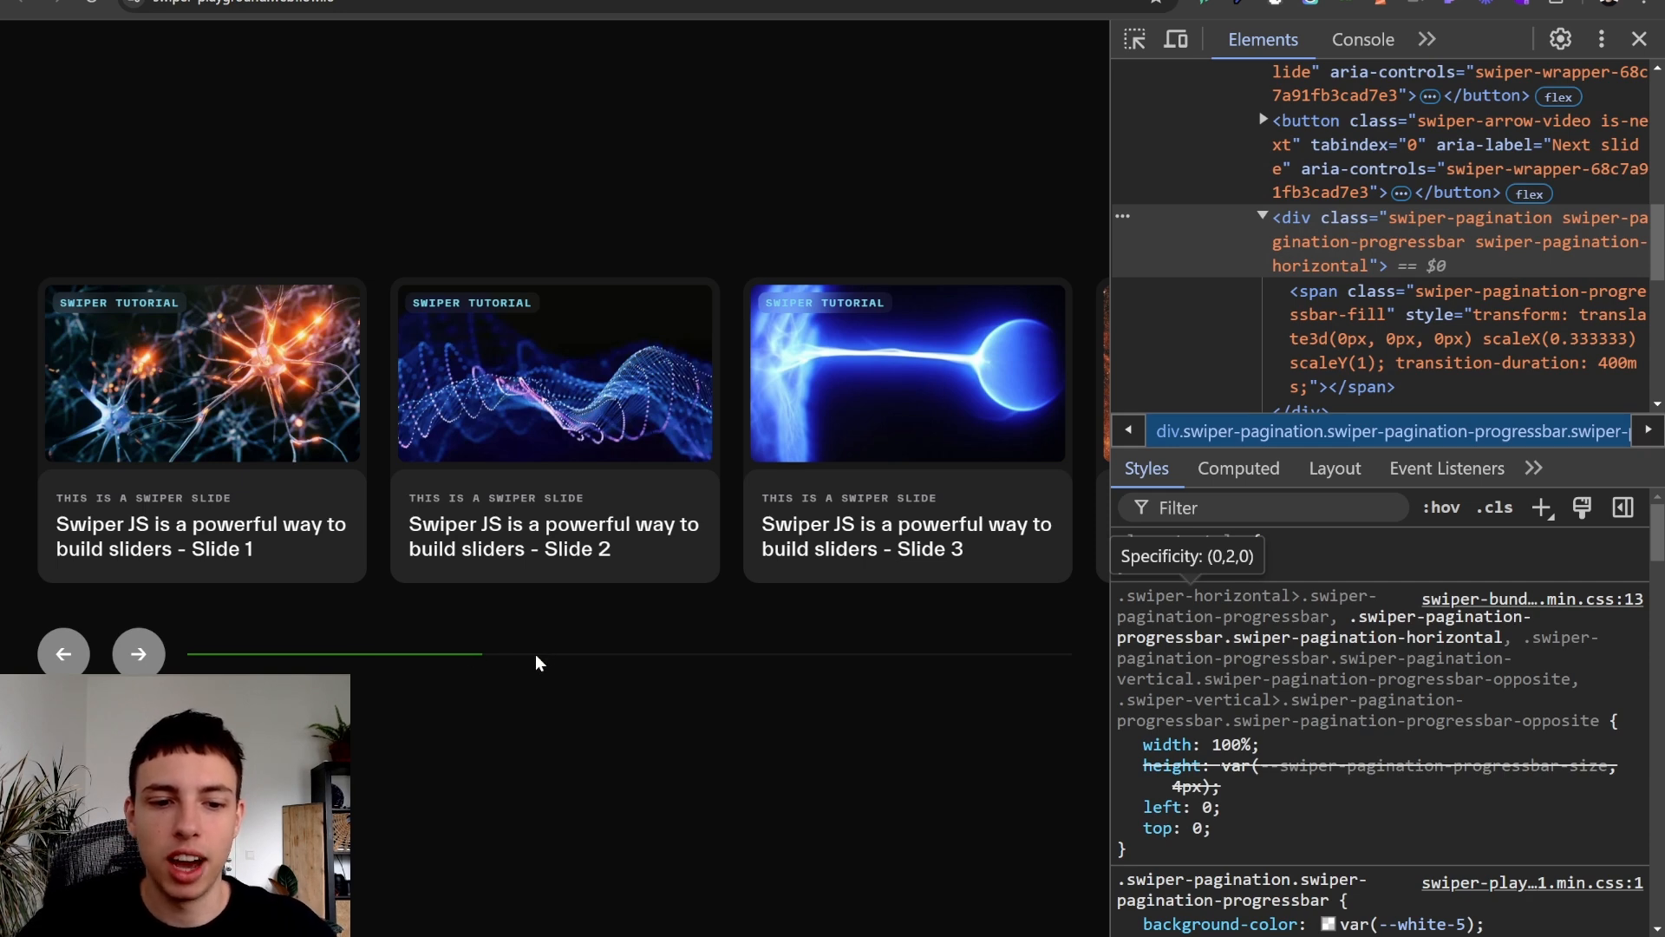
- Advance the published slider repeatedly with its next arrow to check how the progress bar fills and rewinds
click(132, 652)
click(132, 653)
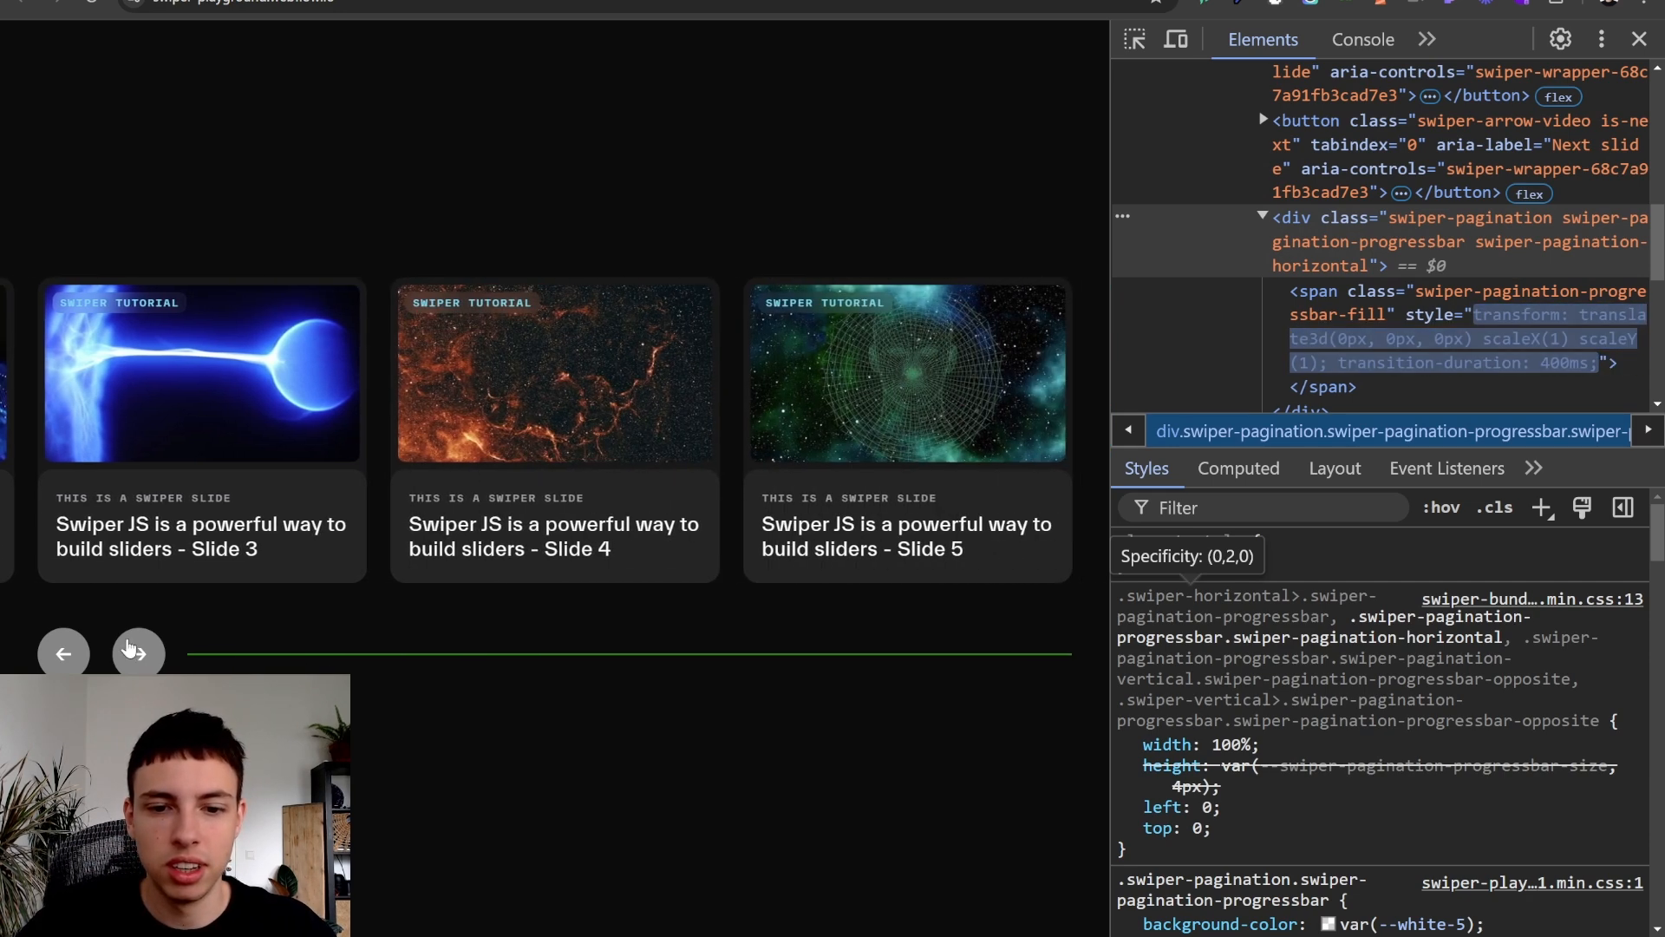
click(132, 652)
click(132, 652)
click(131, 653)
click(132, 652)
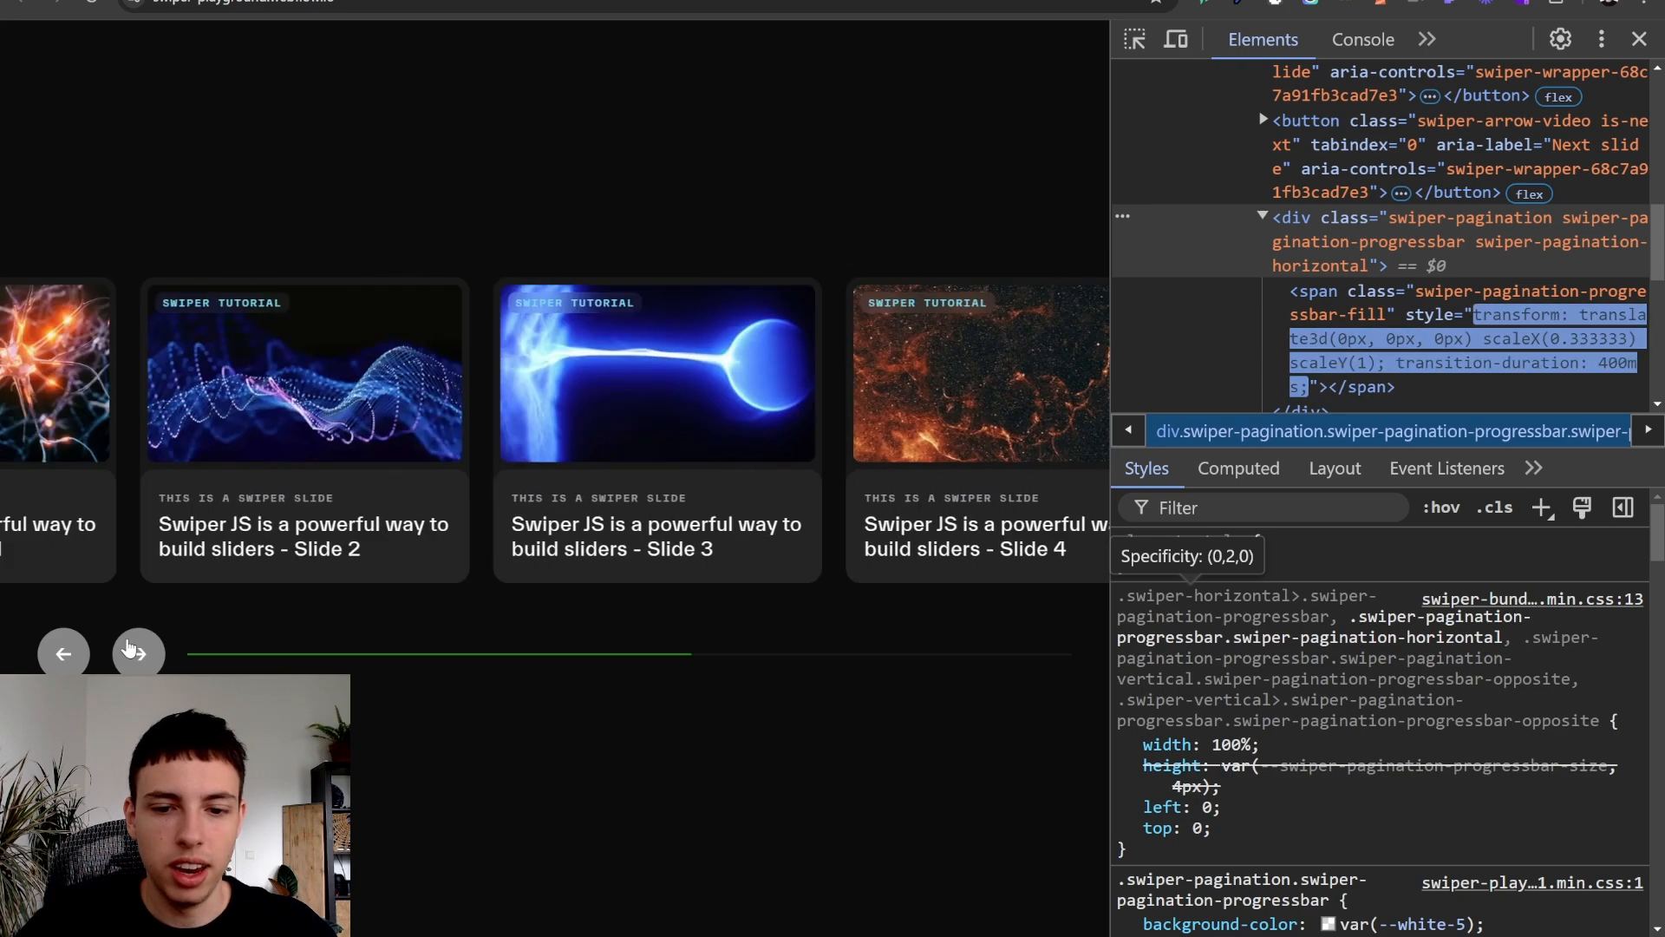
- Narrow the page viewport to about 368 px and advance through the slides to check the progress bar on mobile width
drag(1111, 361, 363, 360)
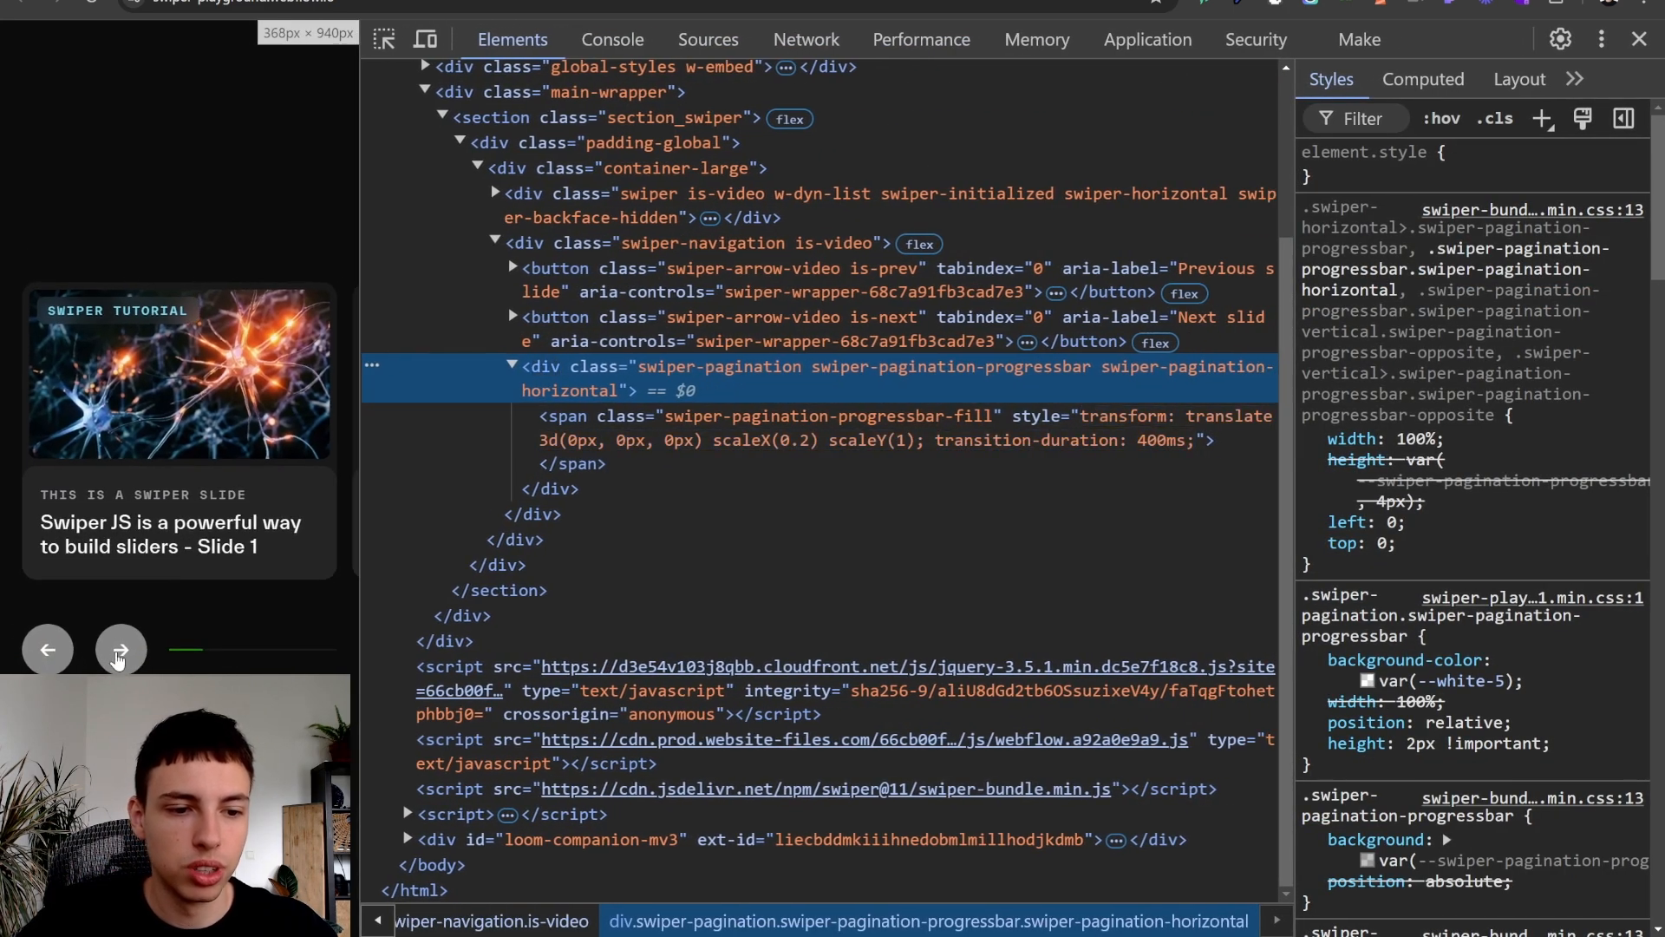
click(116, 651)
click(116, 651)
click(116, 651)
click(116, 651)
click(116, 651)
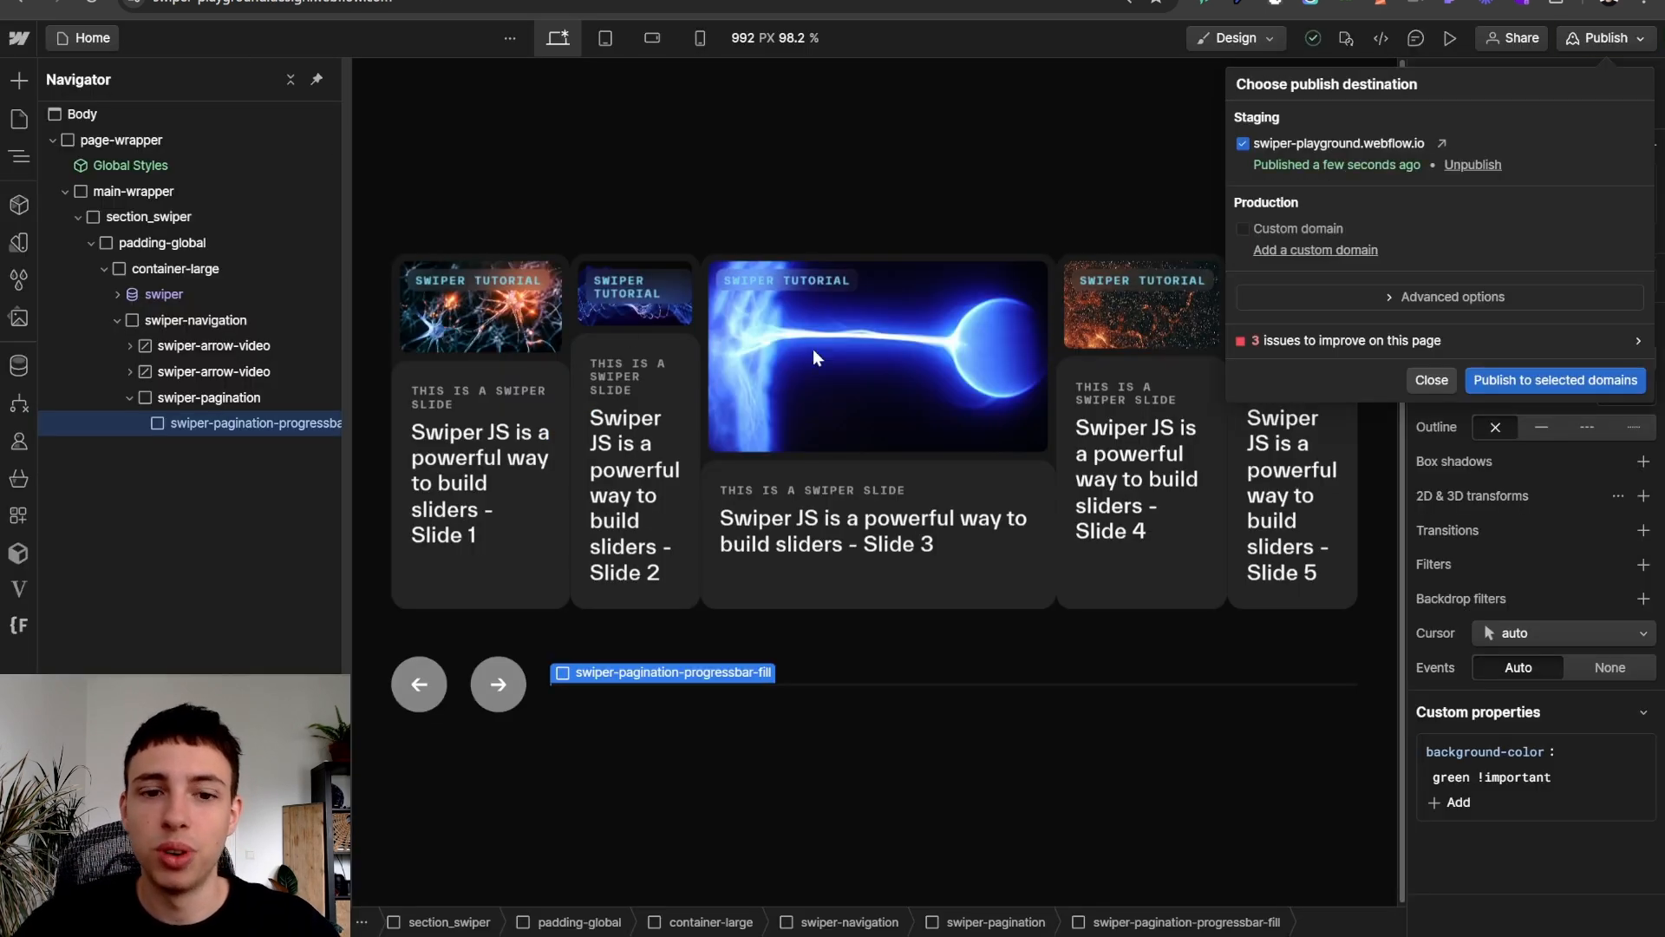
- Review the Swiper script and its pagination options in the Home page's custom code before the closing body tag
click(847, 645)
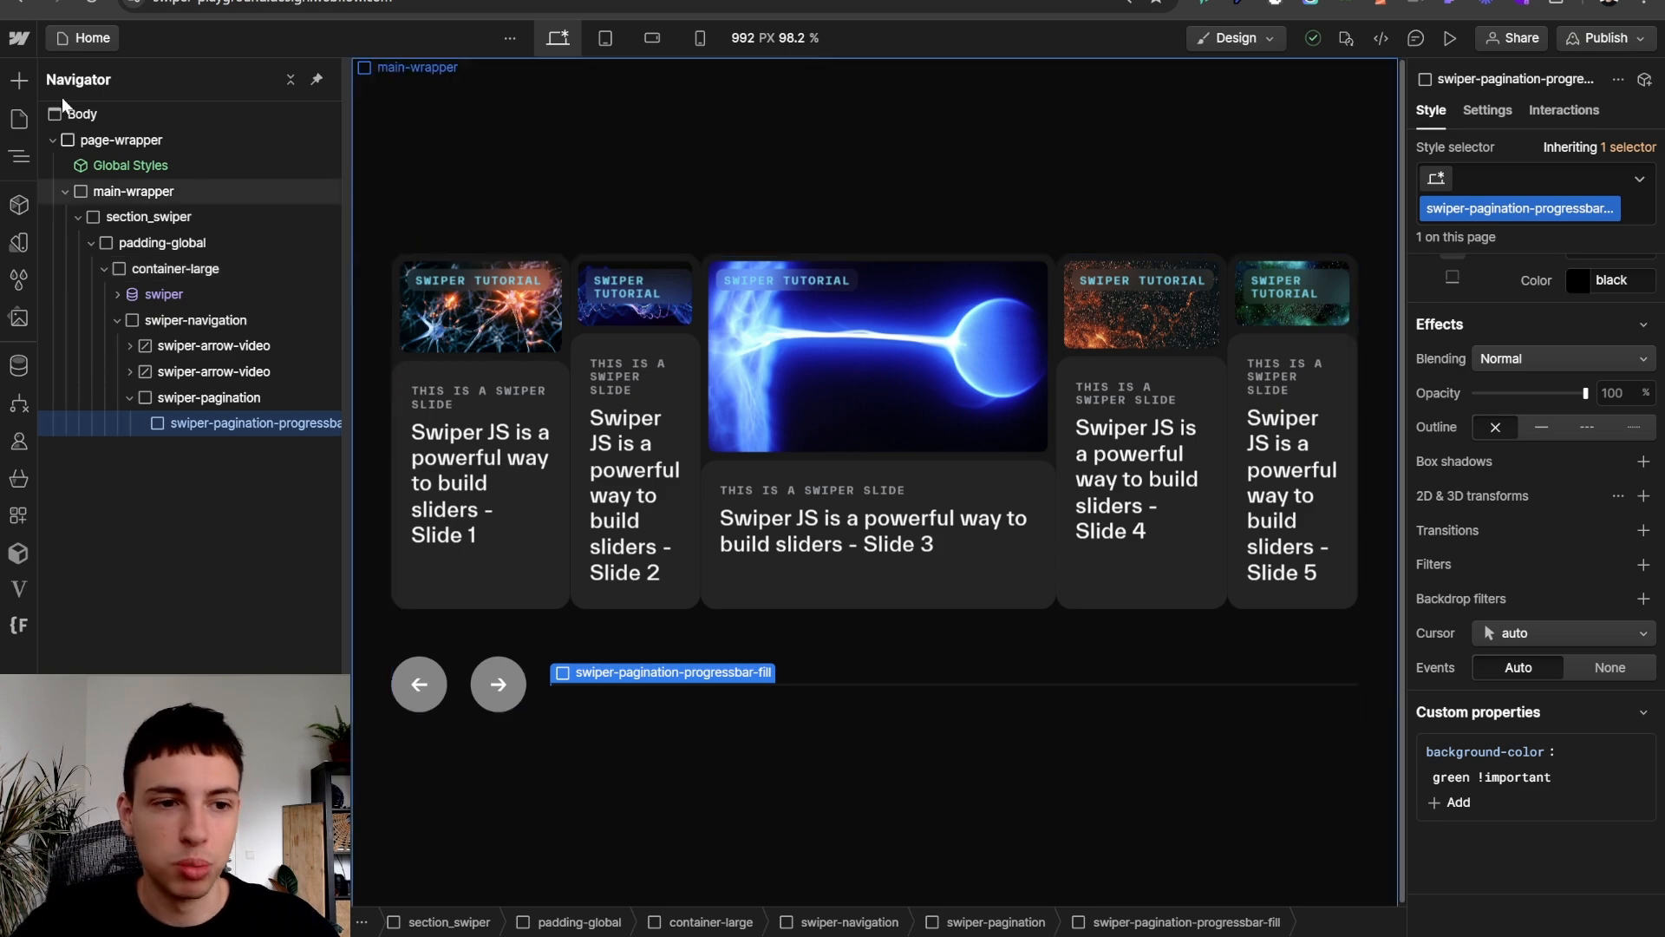
click(19, 119)
click(271, 194)
scroll(458, 553, down, 15)
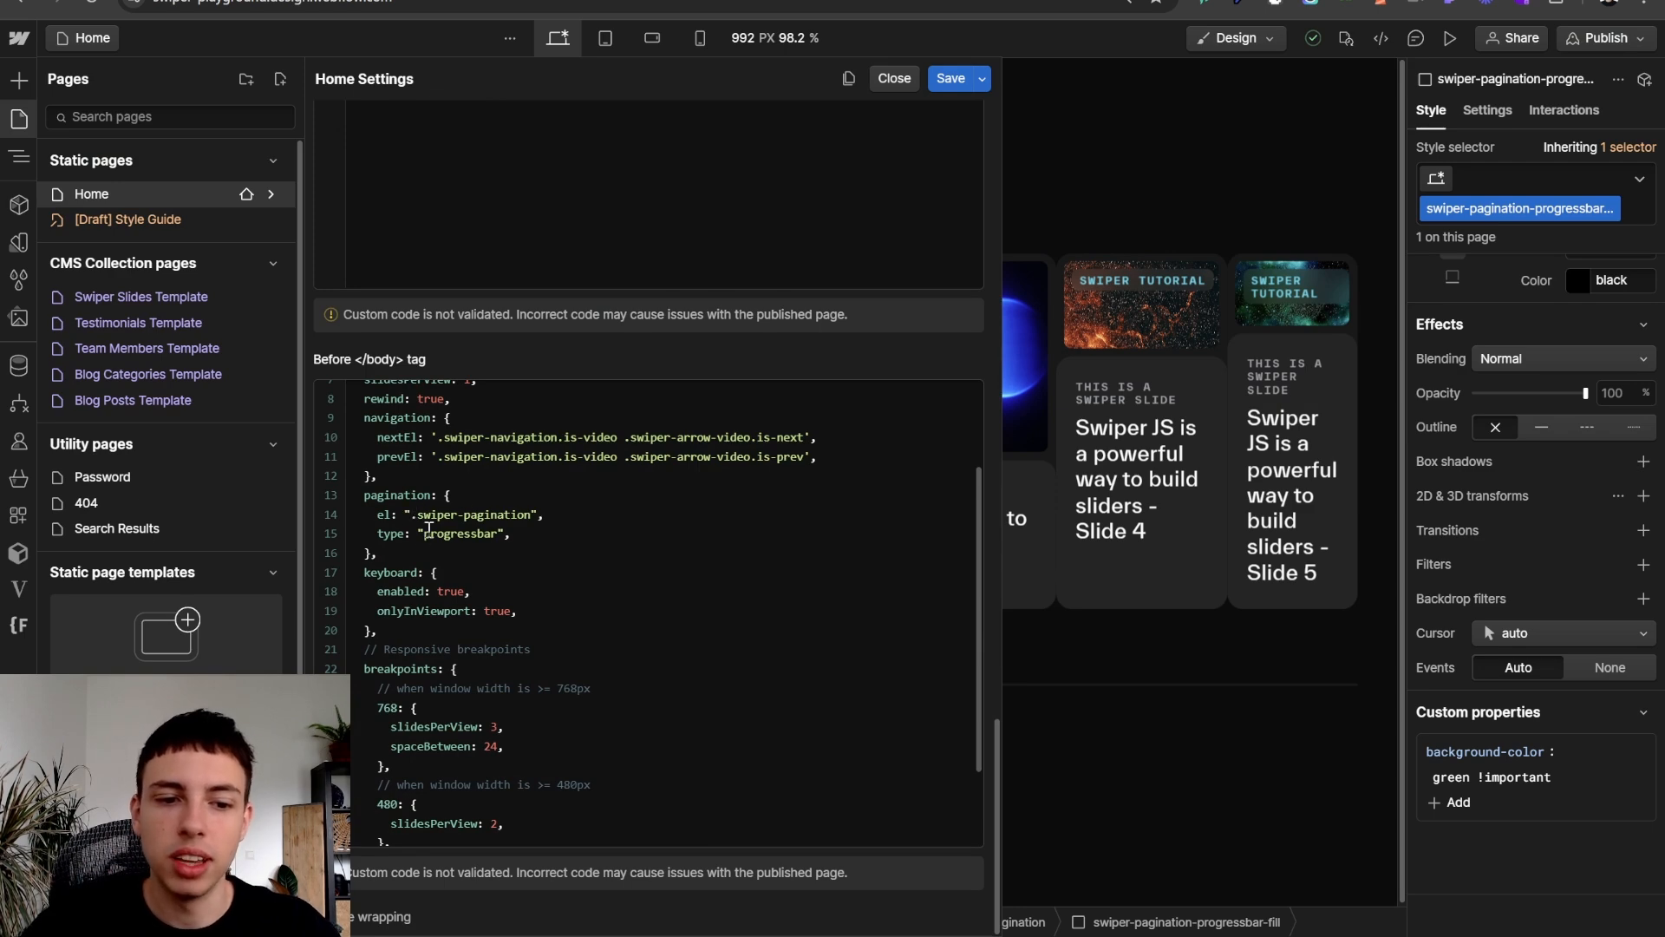
scroll(500, 512, down, 2)
scroll(500, 512, up, 5)
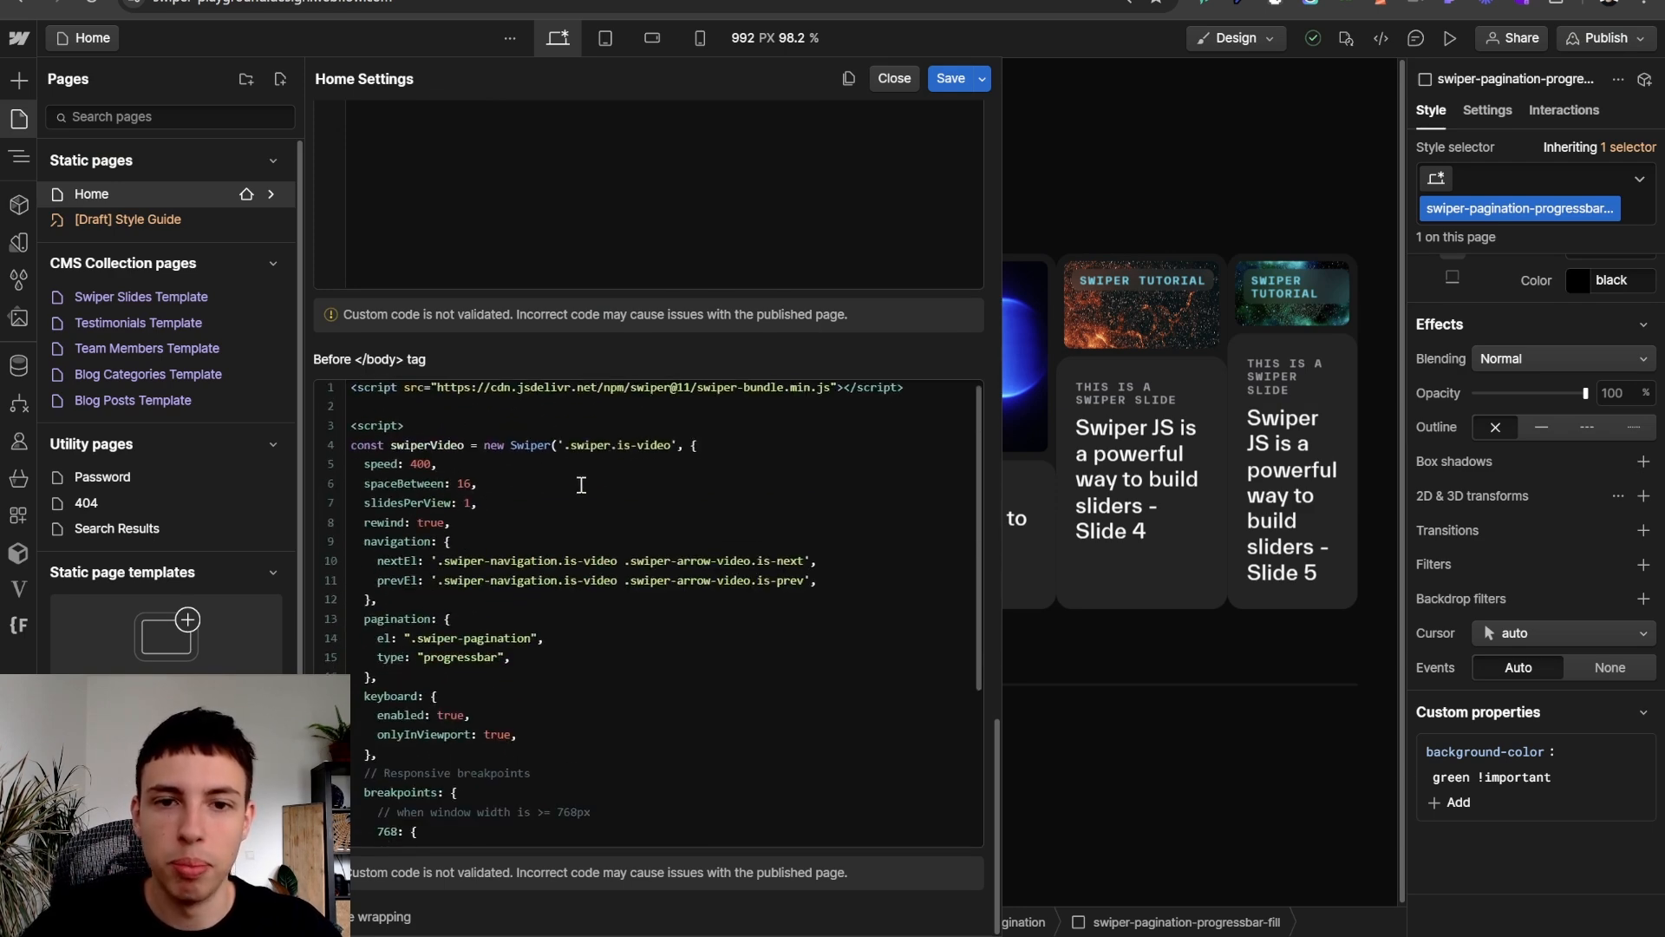
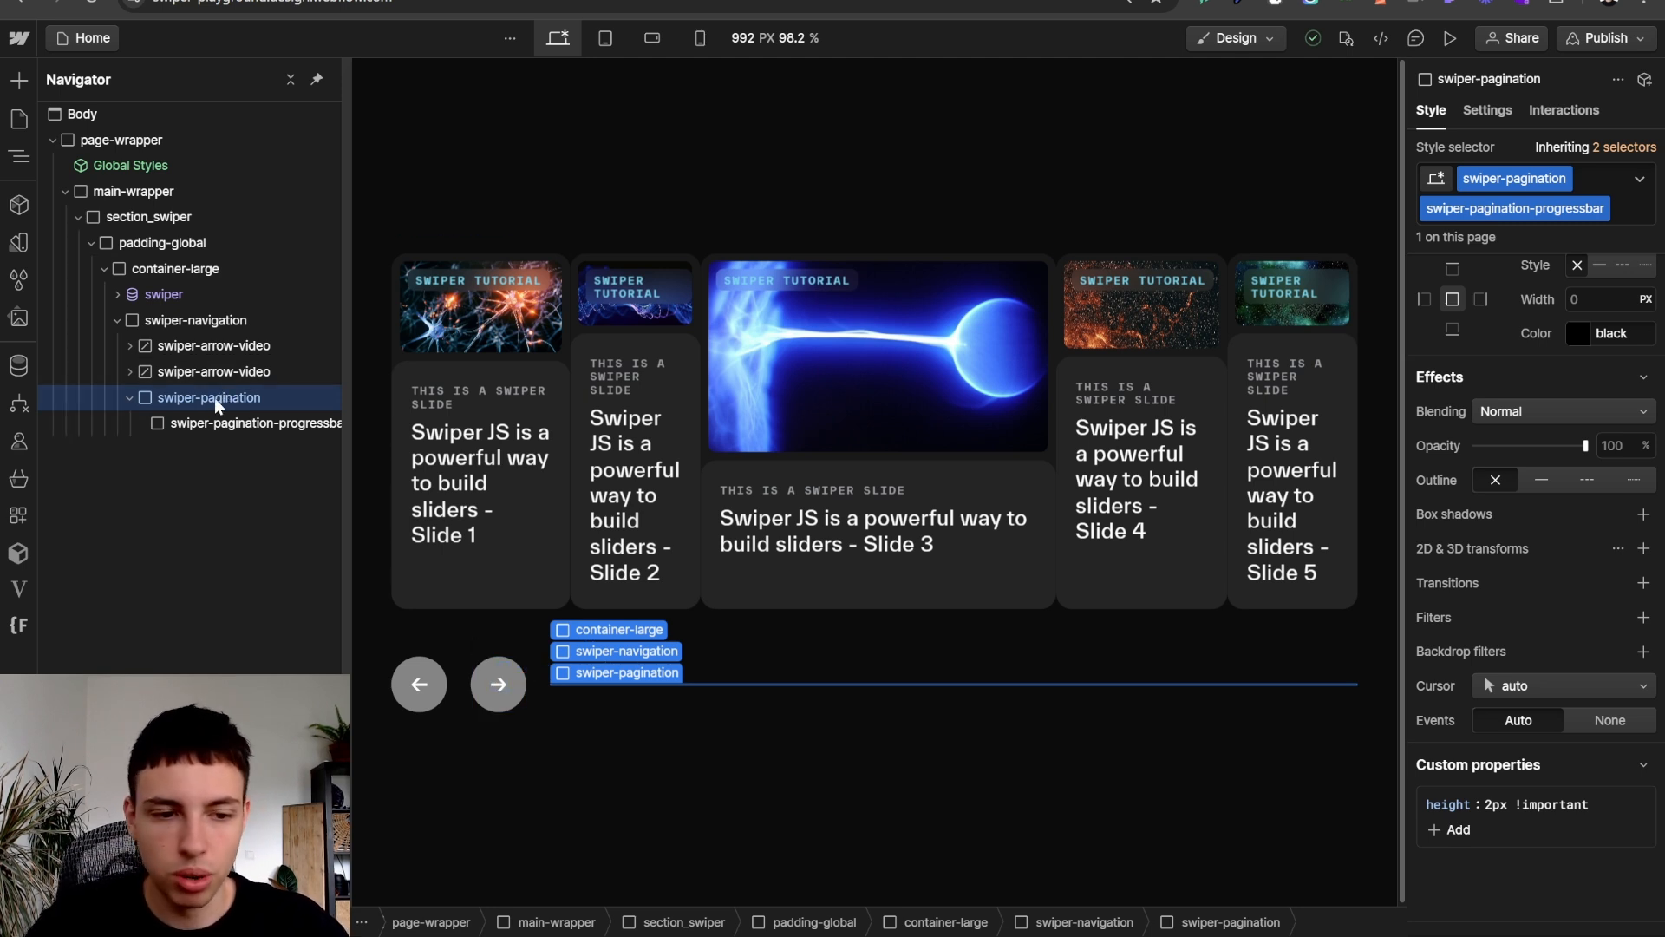
- Delete the swiper-pagination element and insert a text block into swiper-navigation between the two arrows
key(Delete)
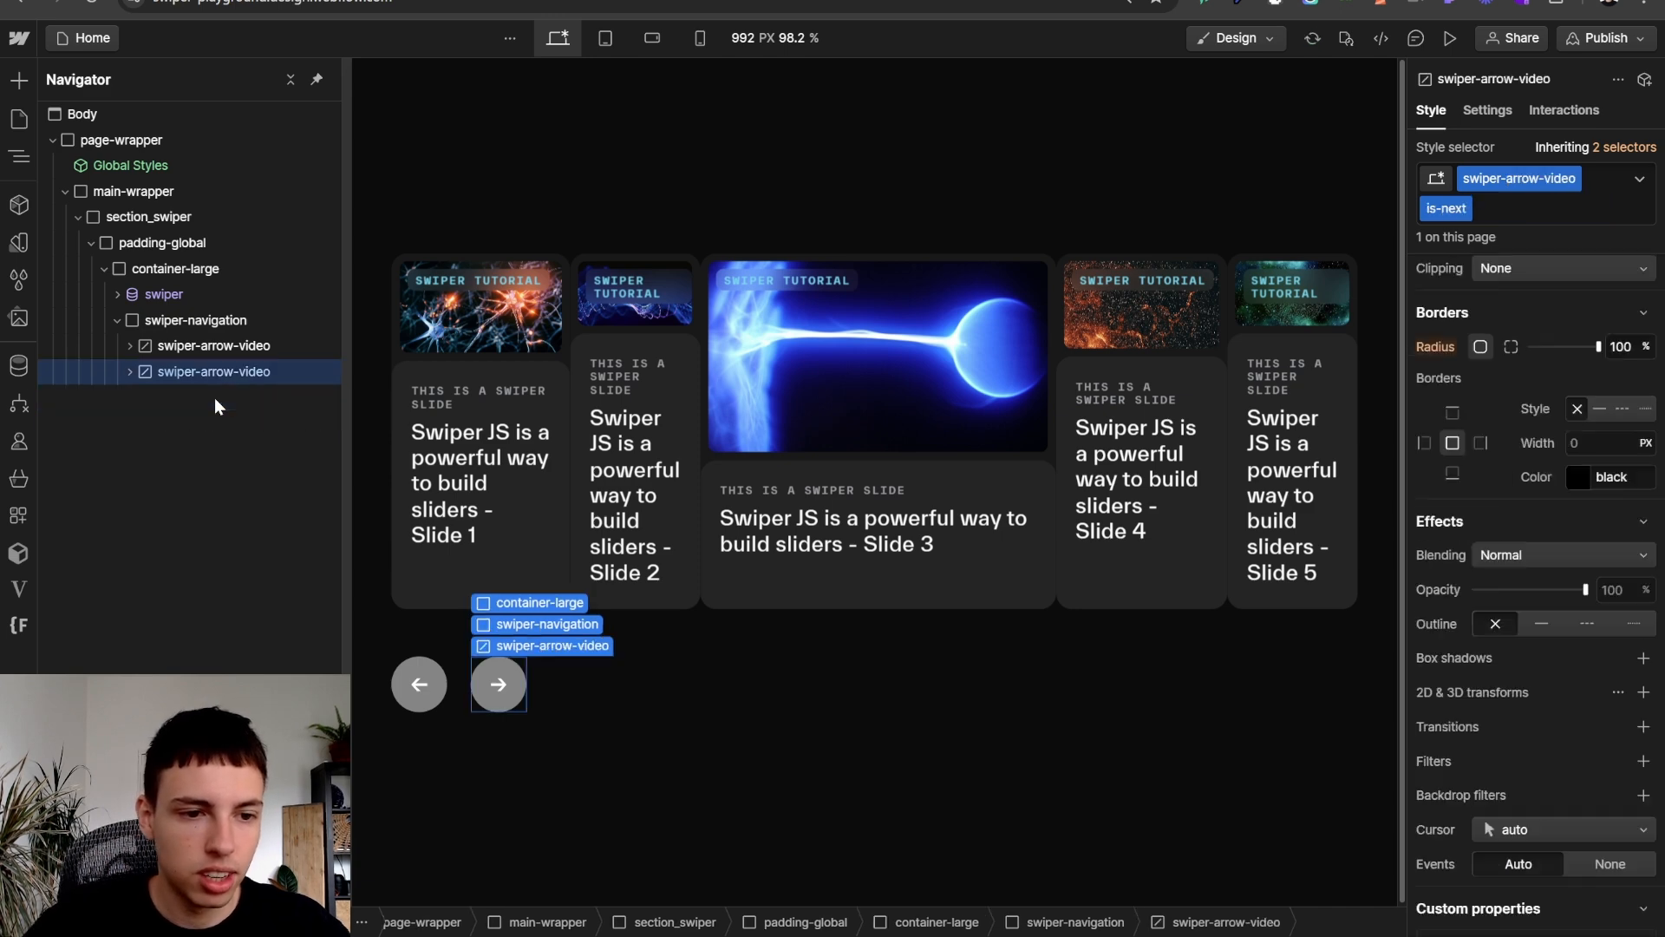
click(221, 322)
key(ctrl+e)
text(te)
key(Down)
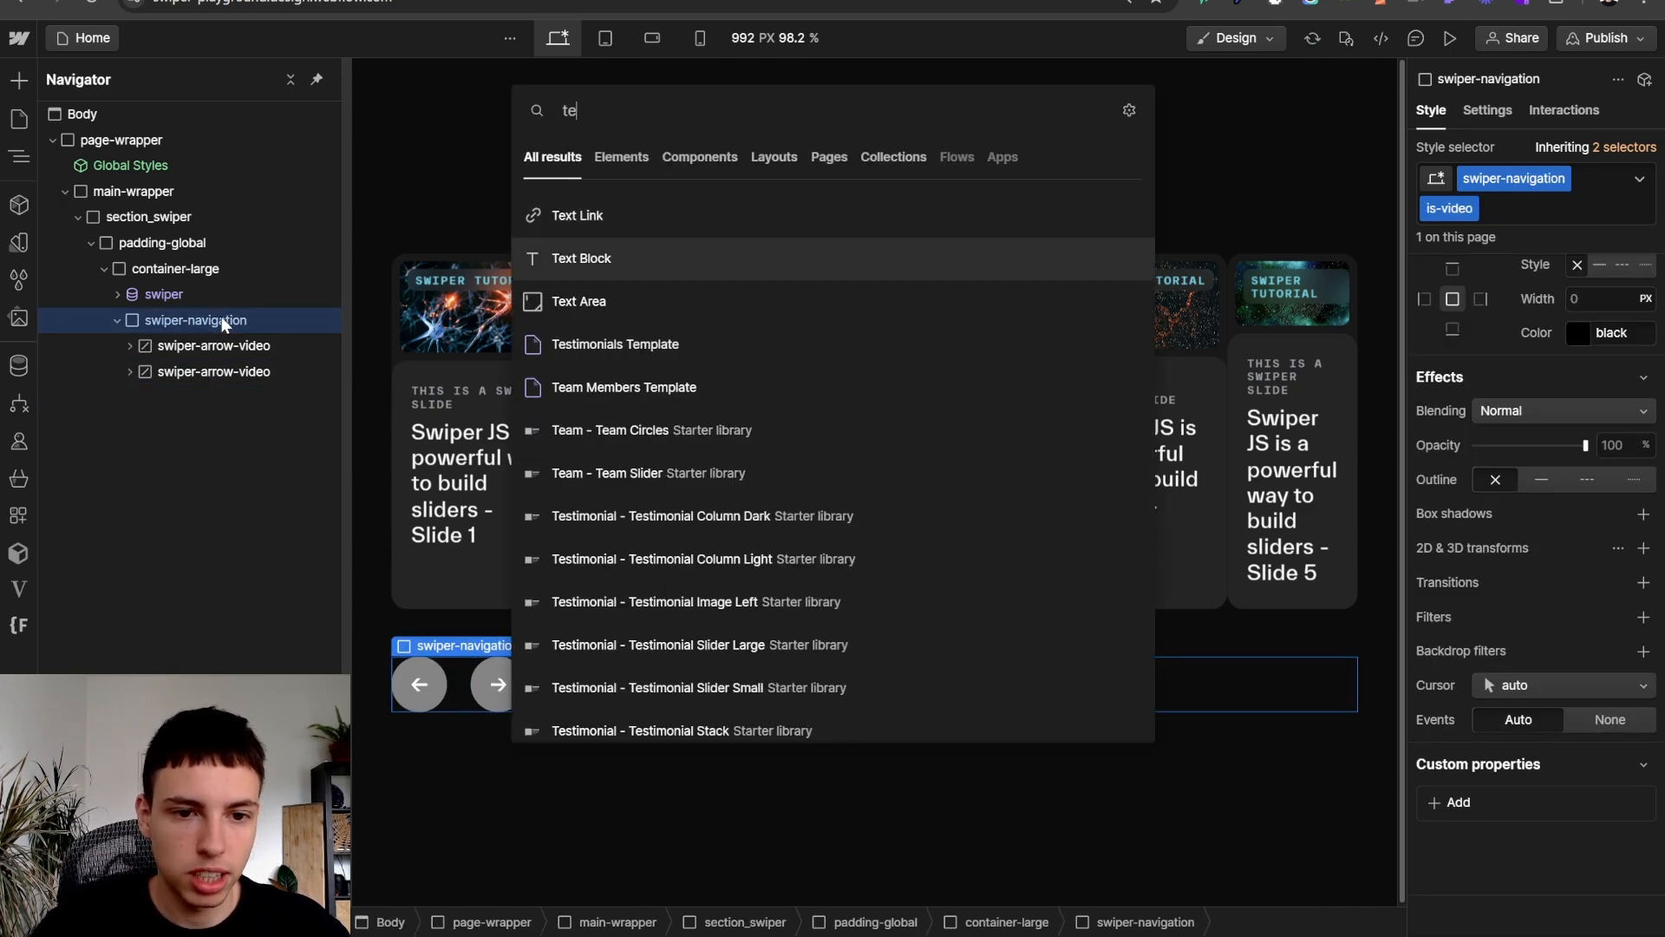
key(Return)
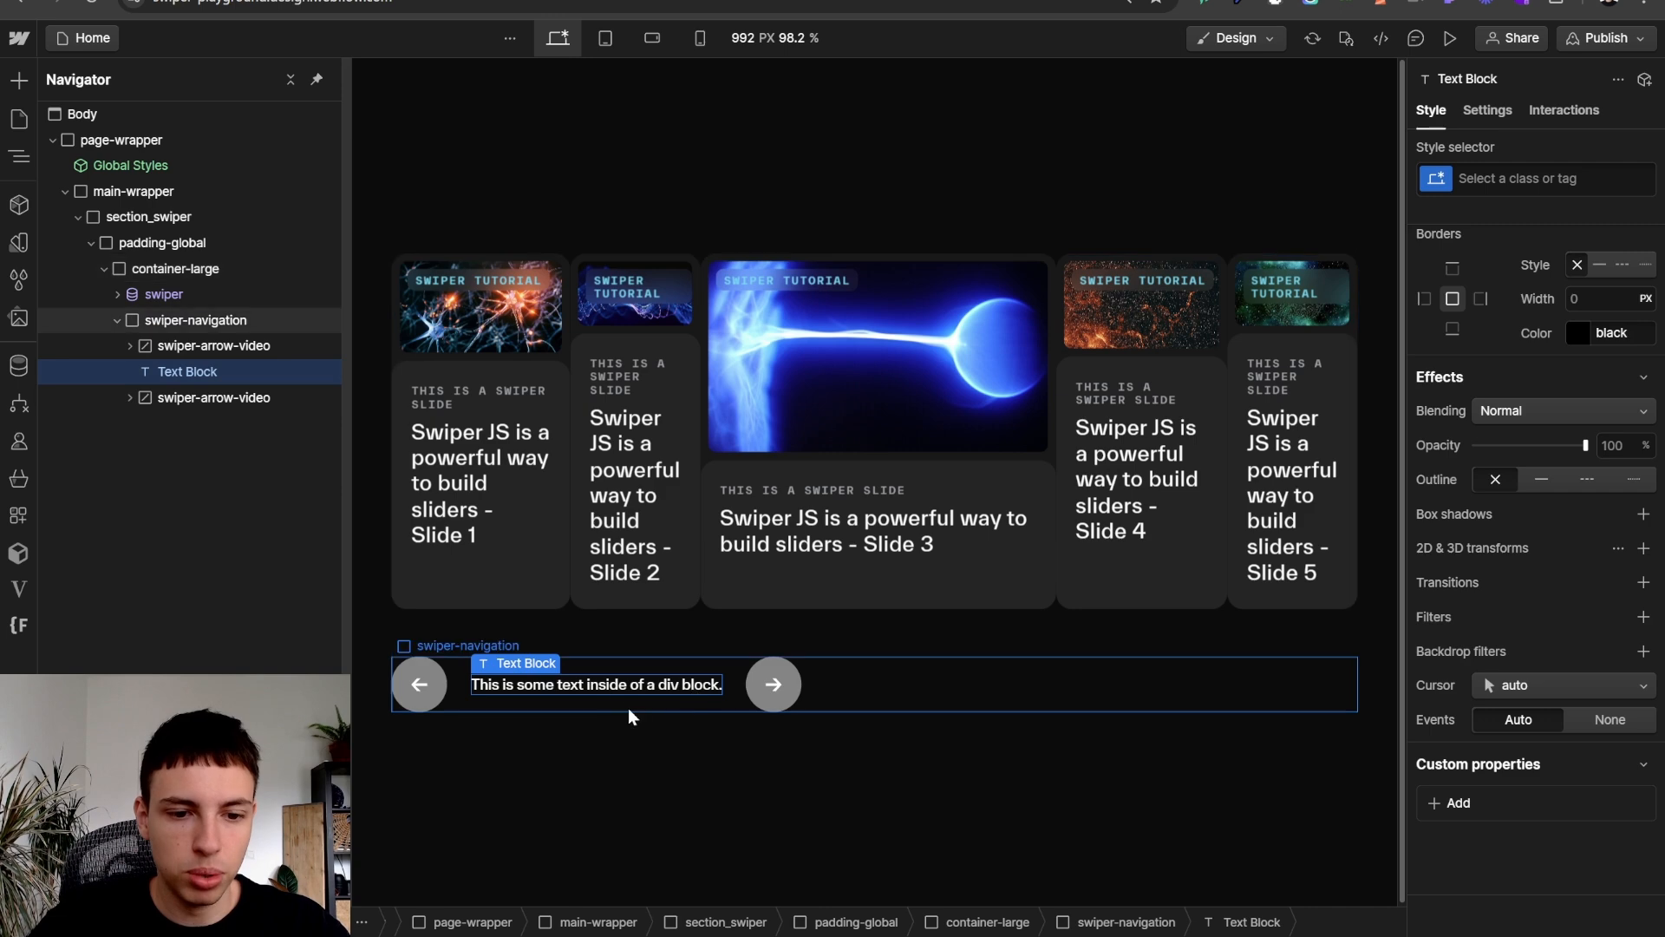
- Change the new text block's text to 1/2 and assign it a new class named pagination
triple_click(613, 690)
text(1/2)
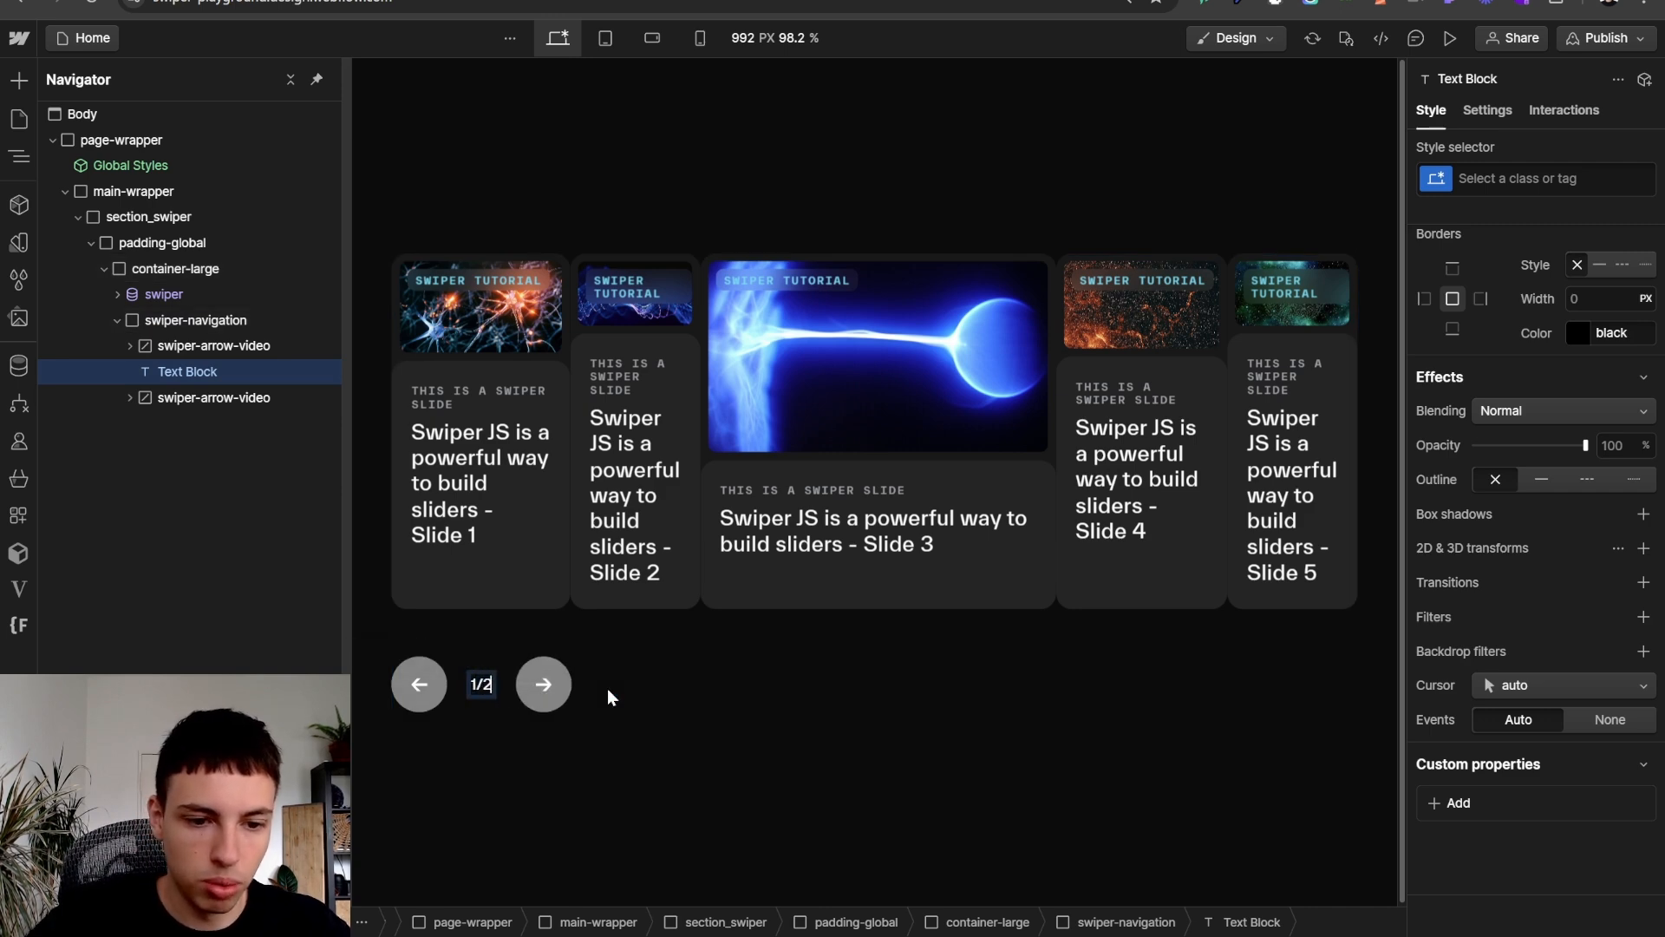
click(611, 696)
click(479, 686)
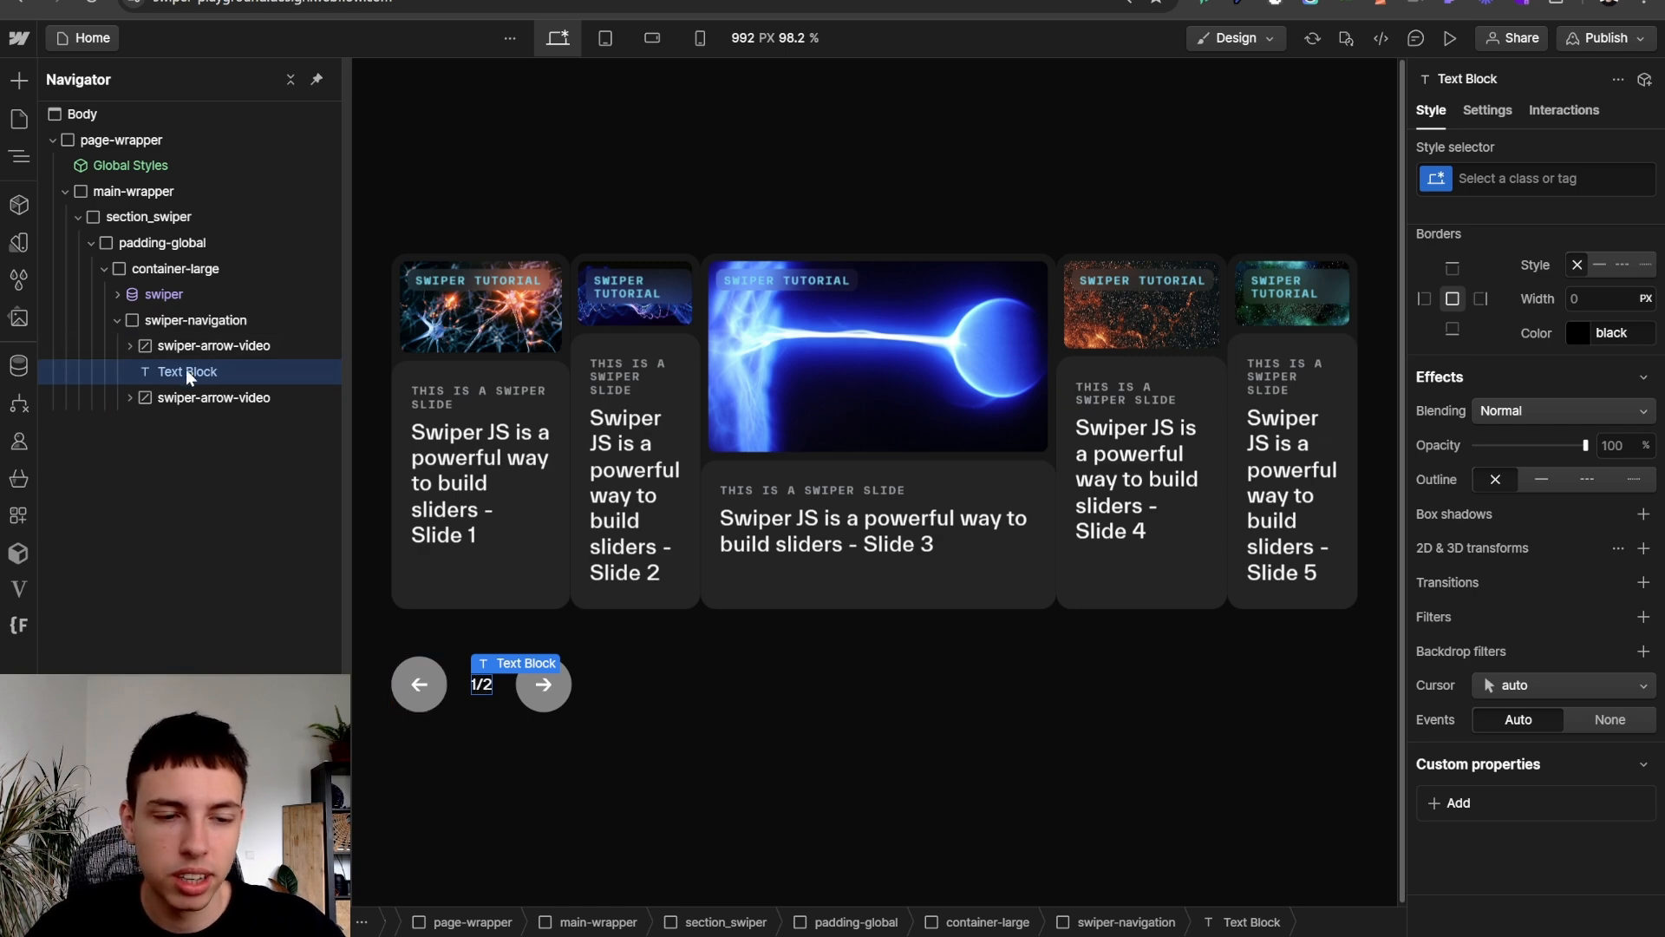
key(ctrl+Return)
text(pa)
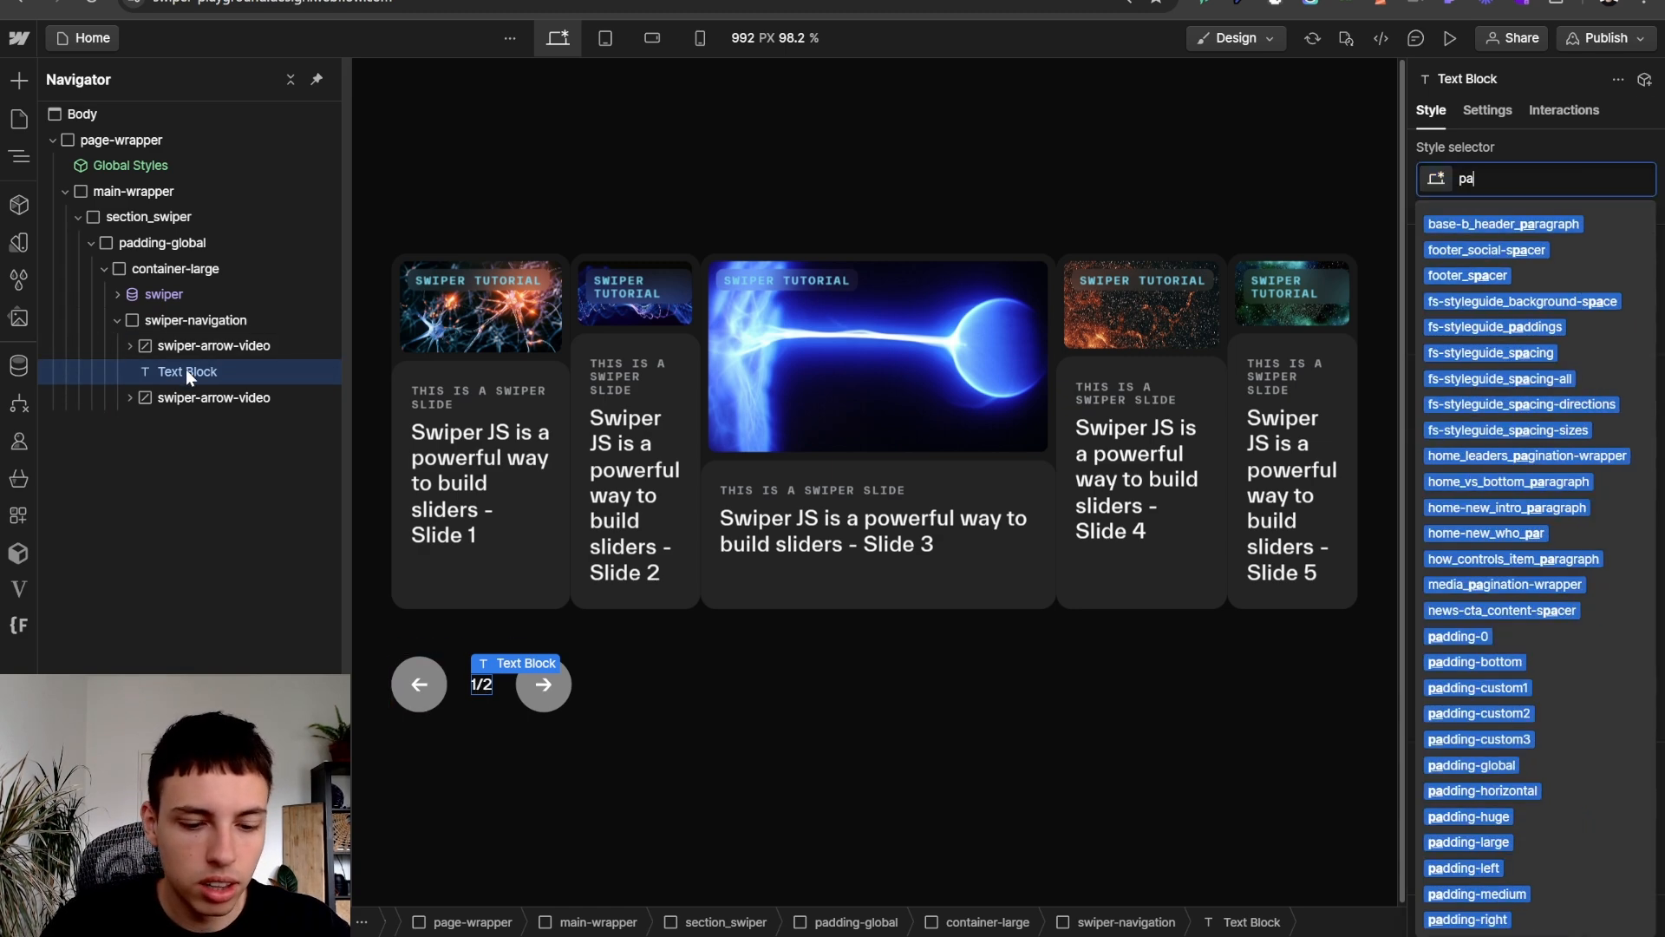
text(gination)
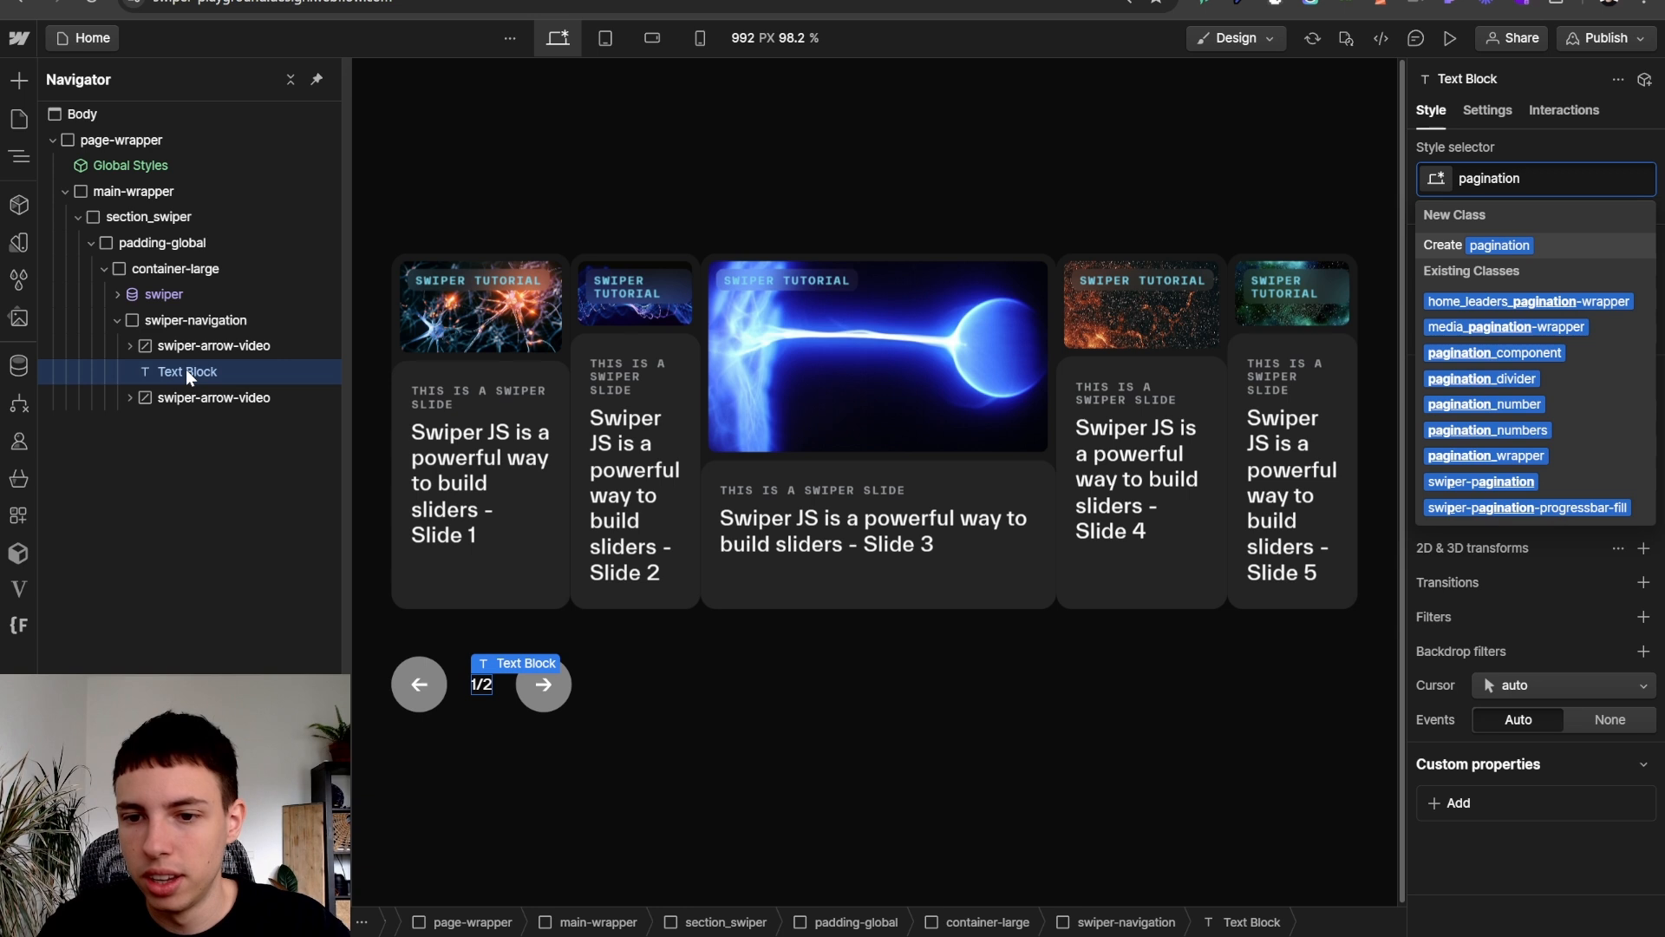
key(Return)
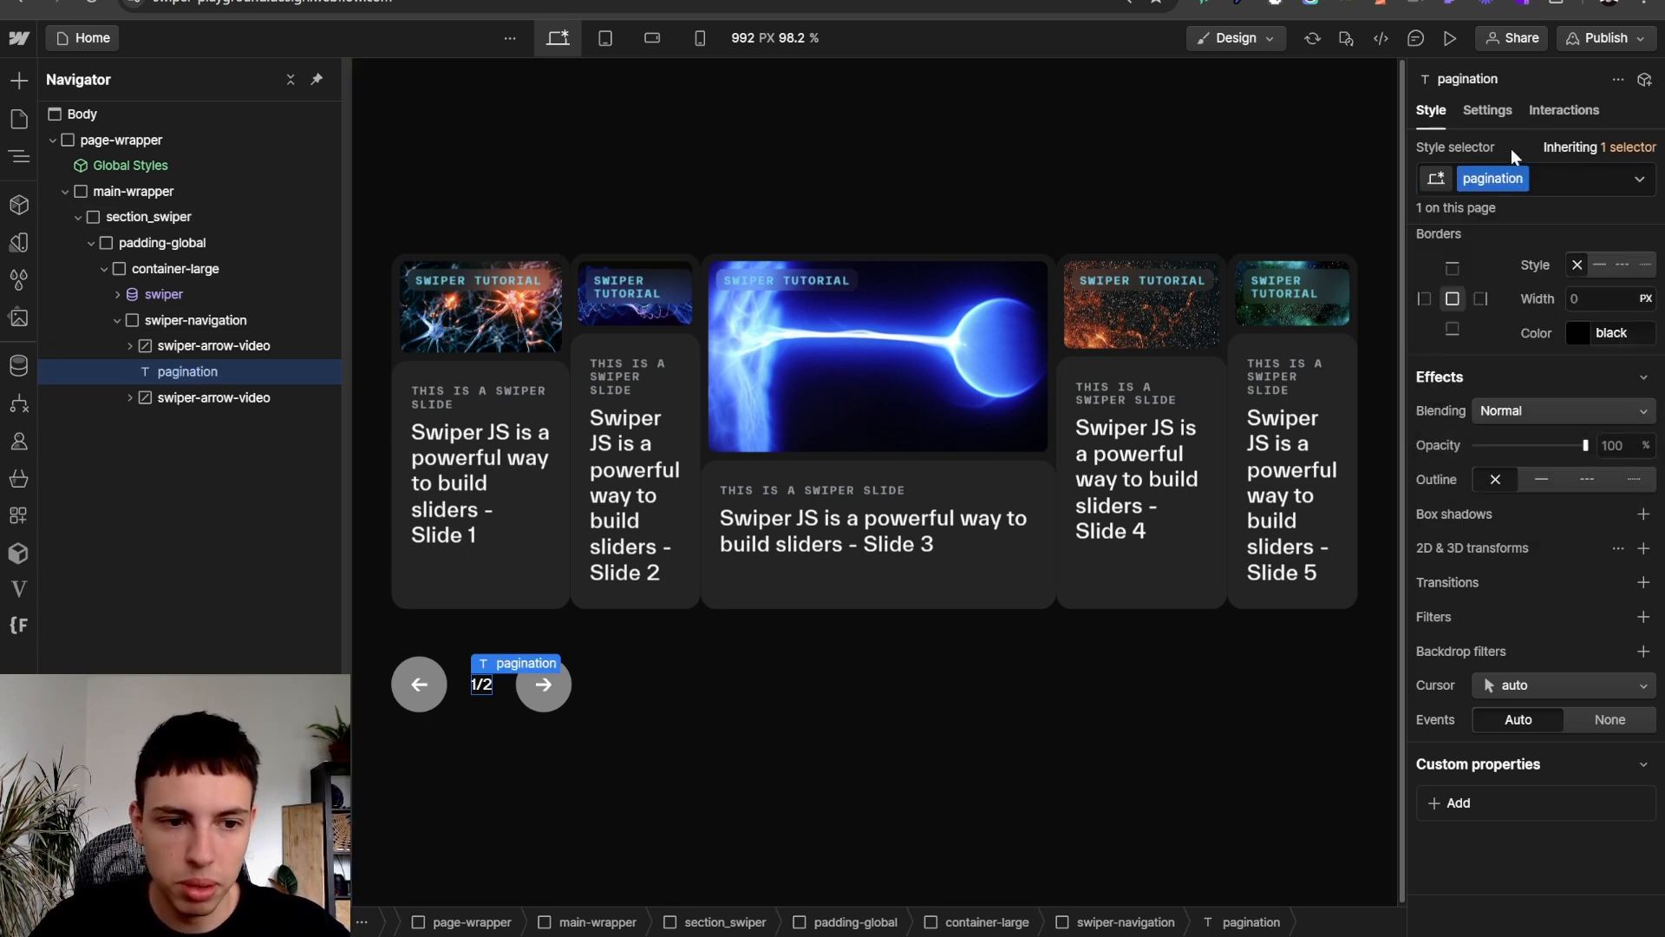
- In the Home page's Swiper script, set the pagination type to "fraction" and its el selector to ".pagination"
click(19, 119)
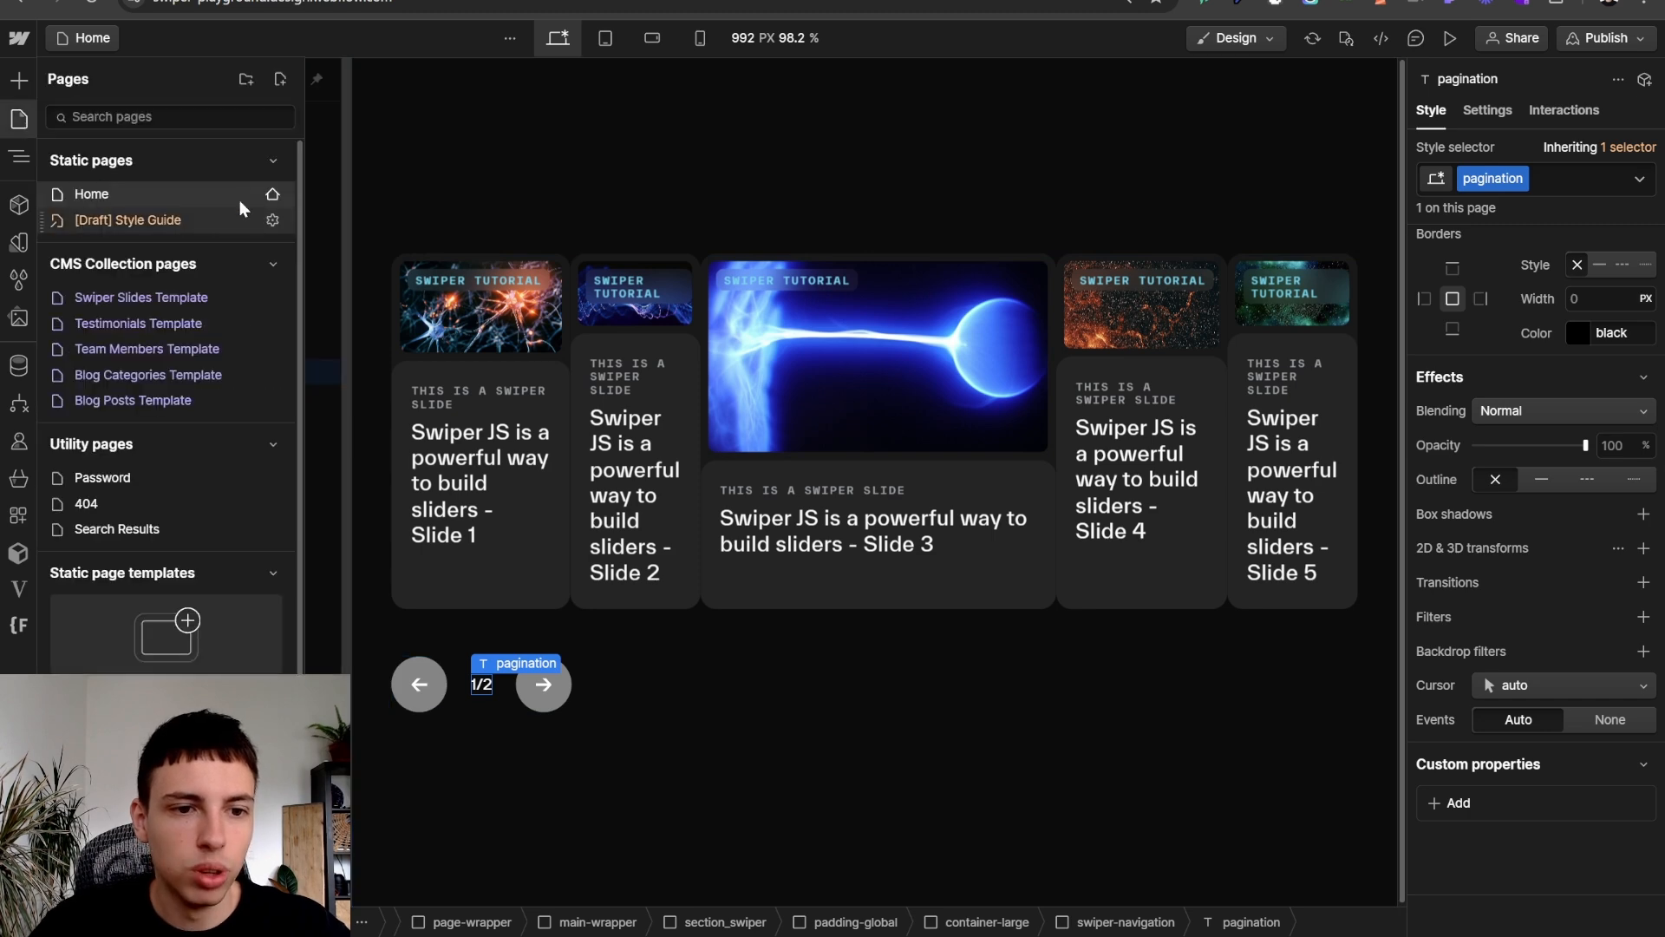
click(273, 197)
scroll(510, 528, down, 15)
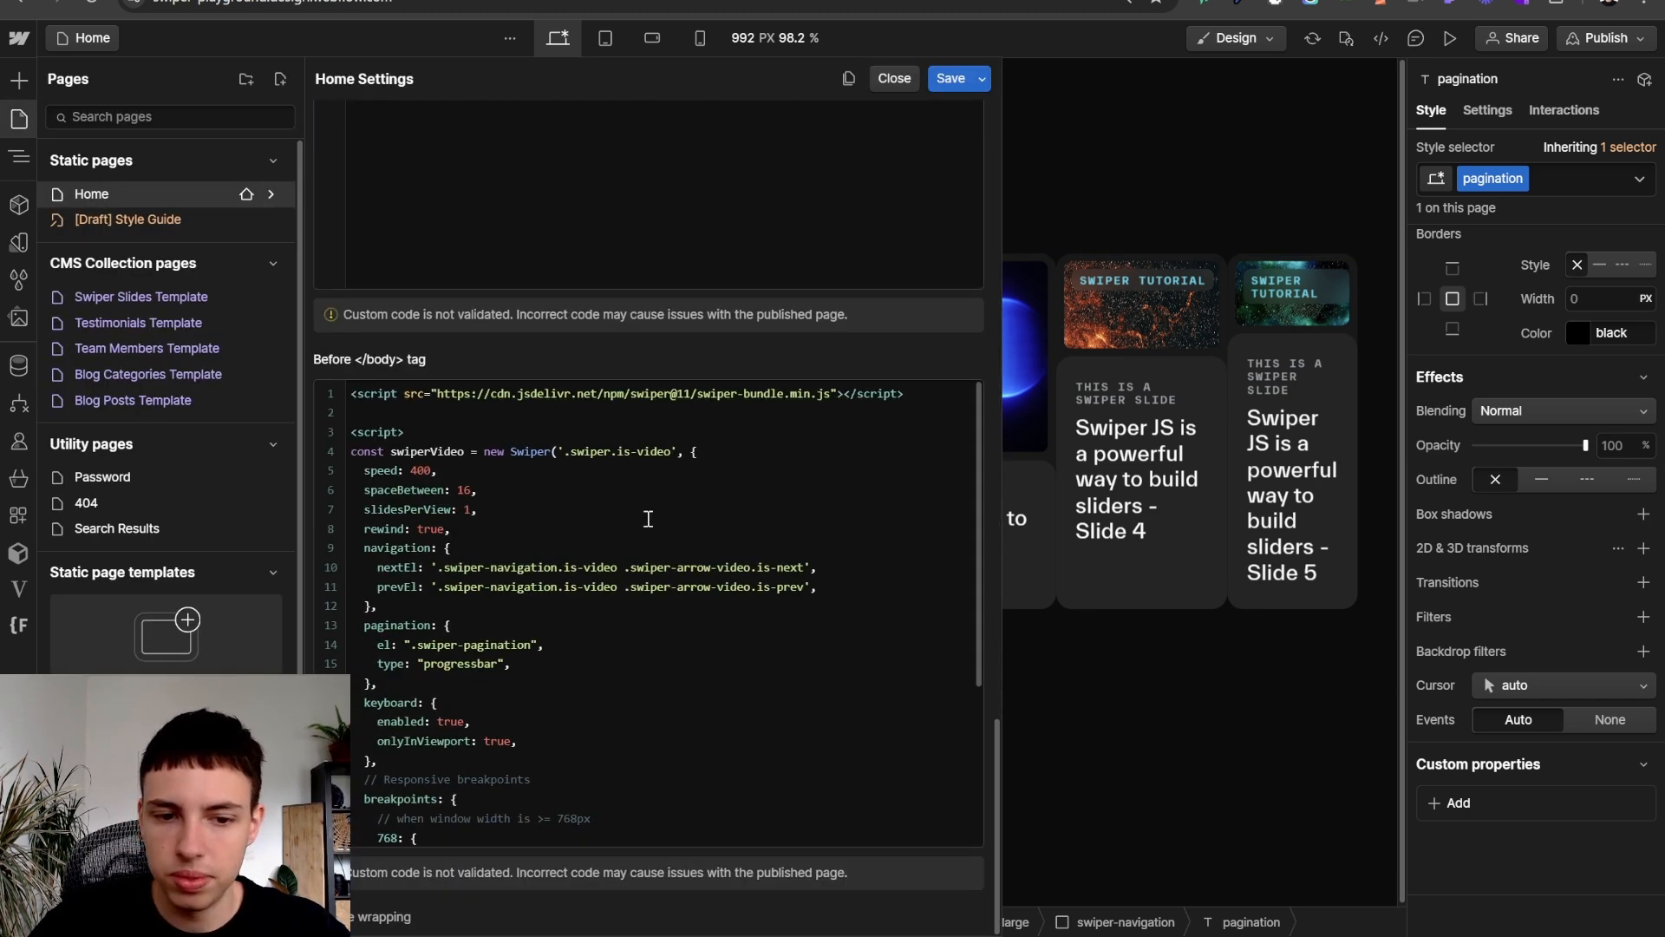
scroll(648, 519, down, 3)
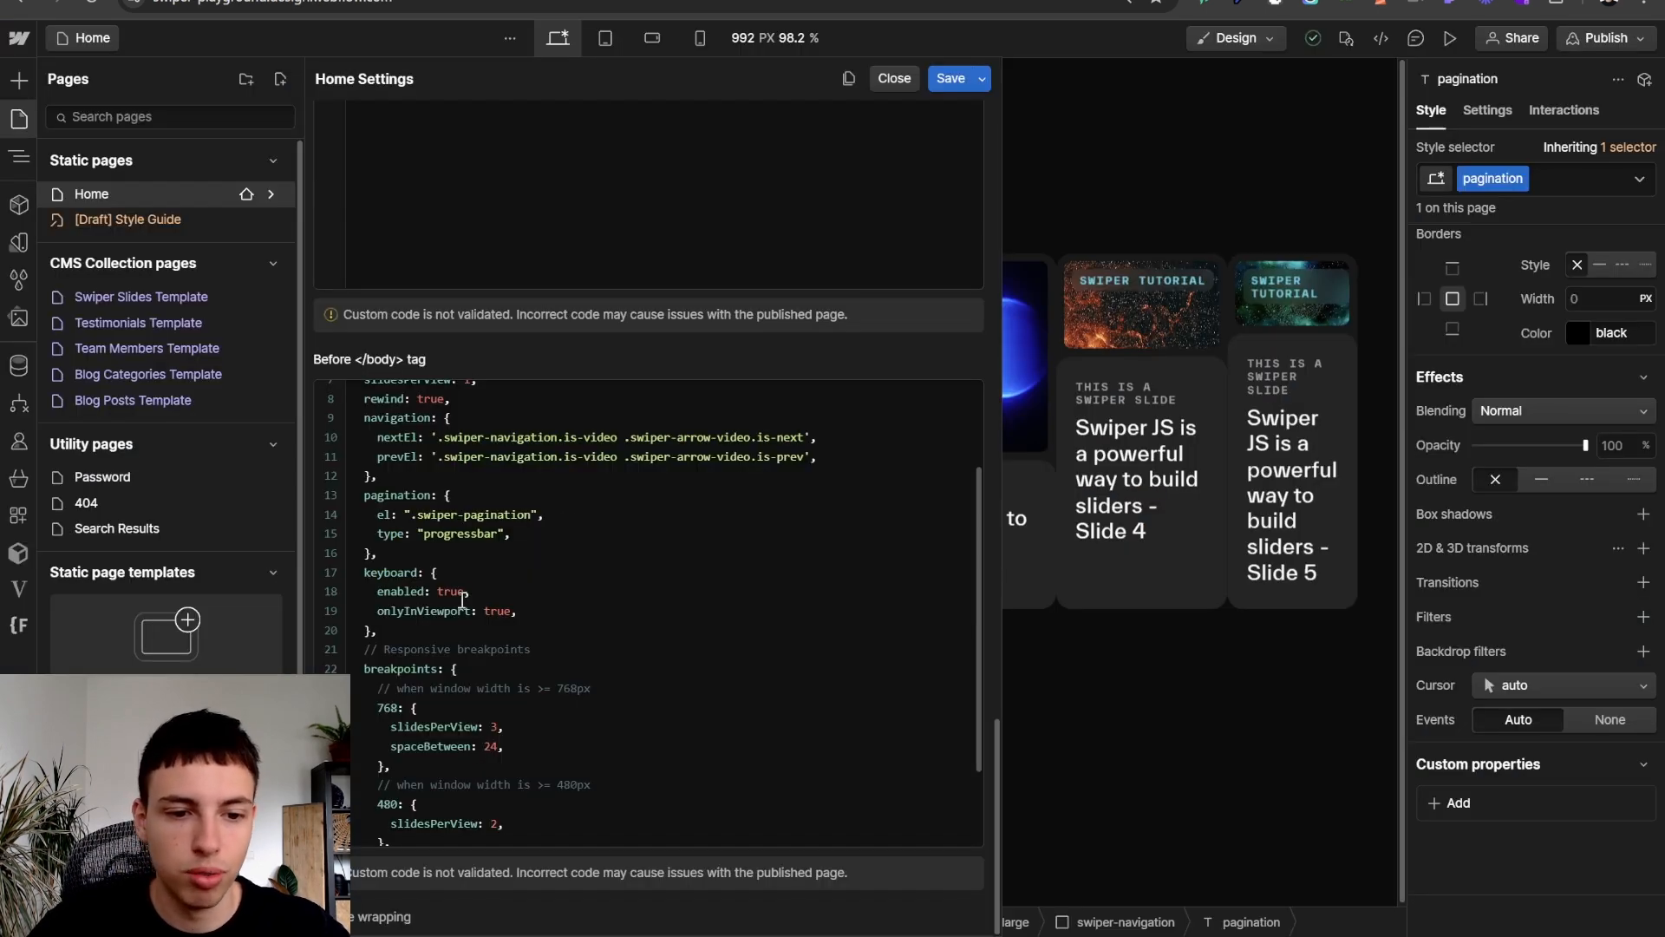
drag(499, 533, 425, 536)
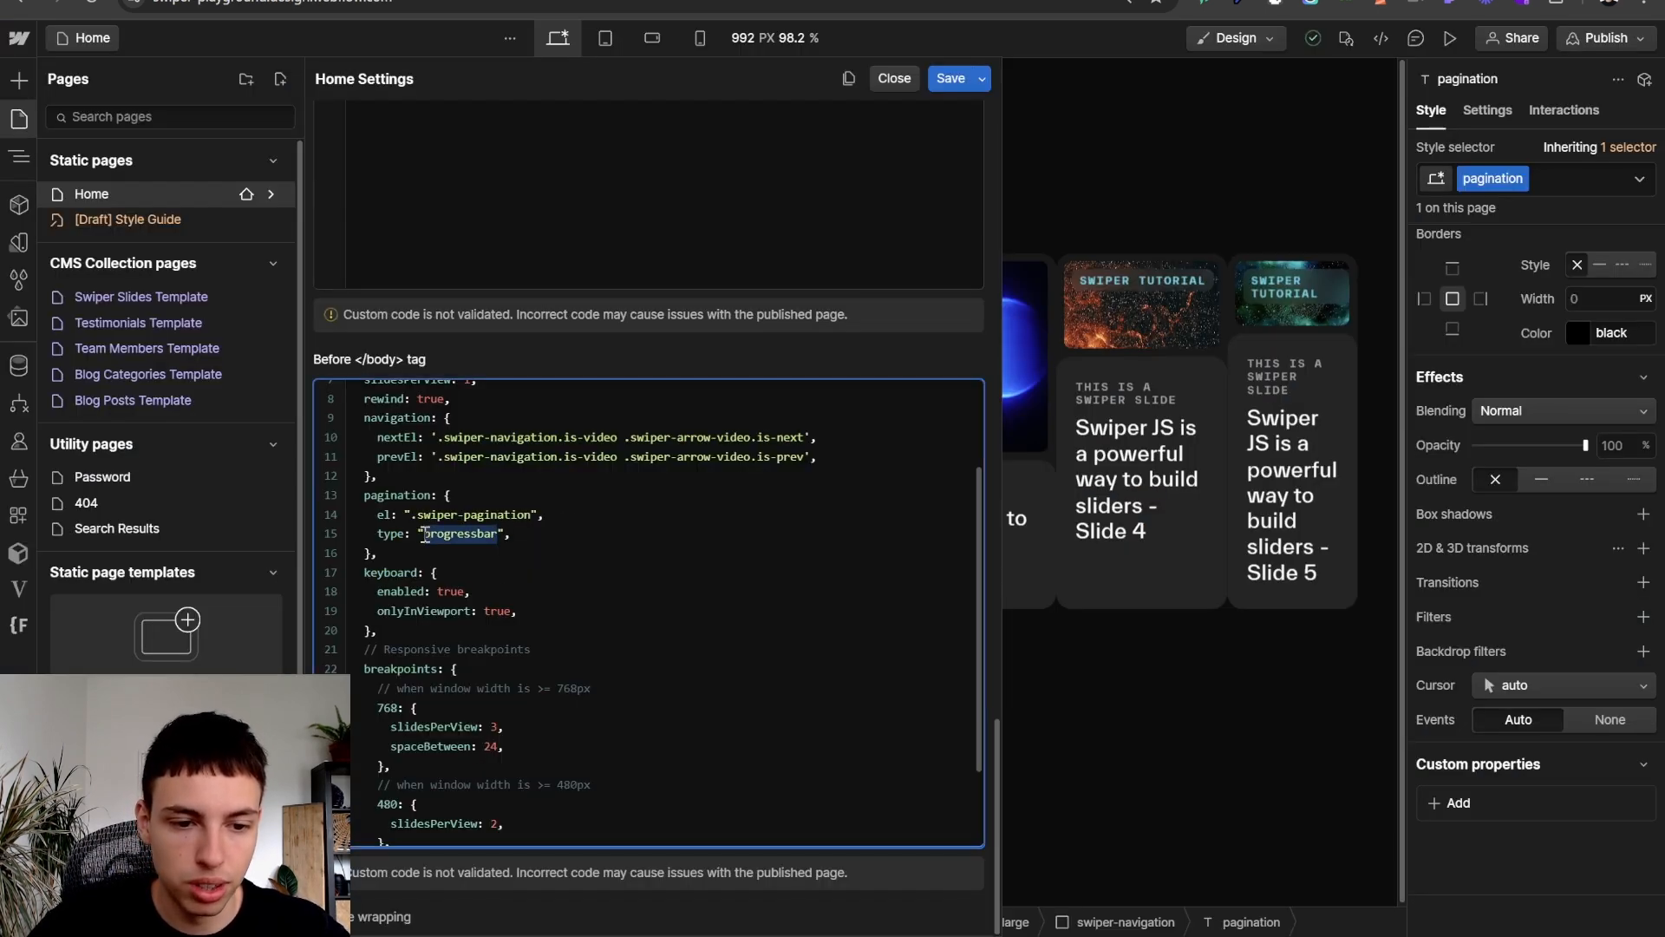
text(fraction)
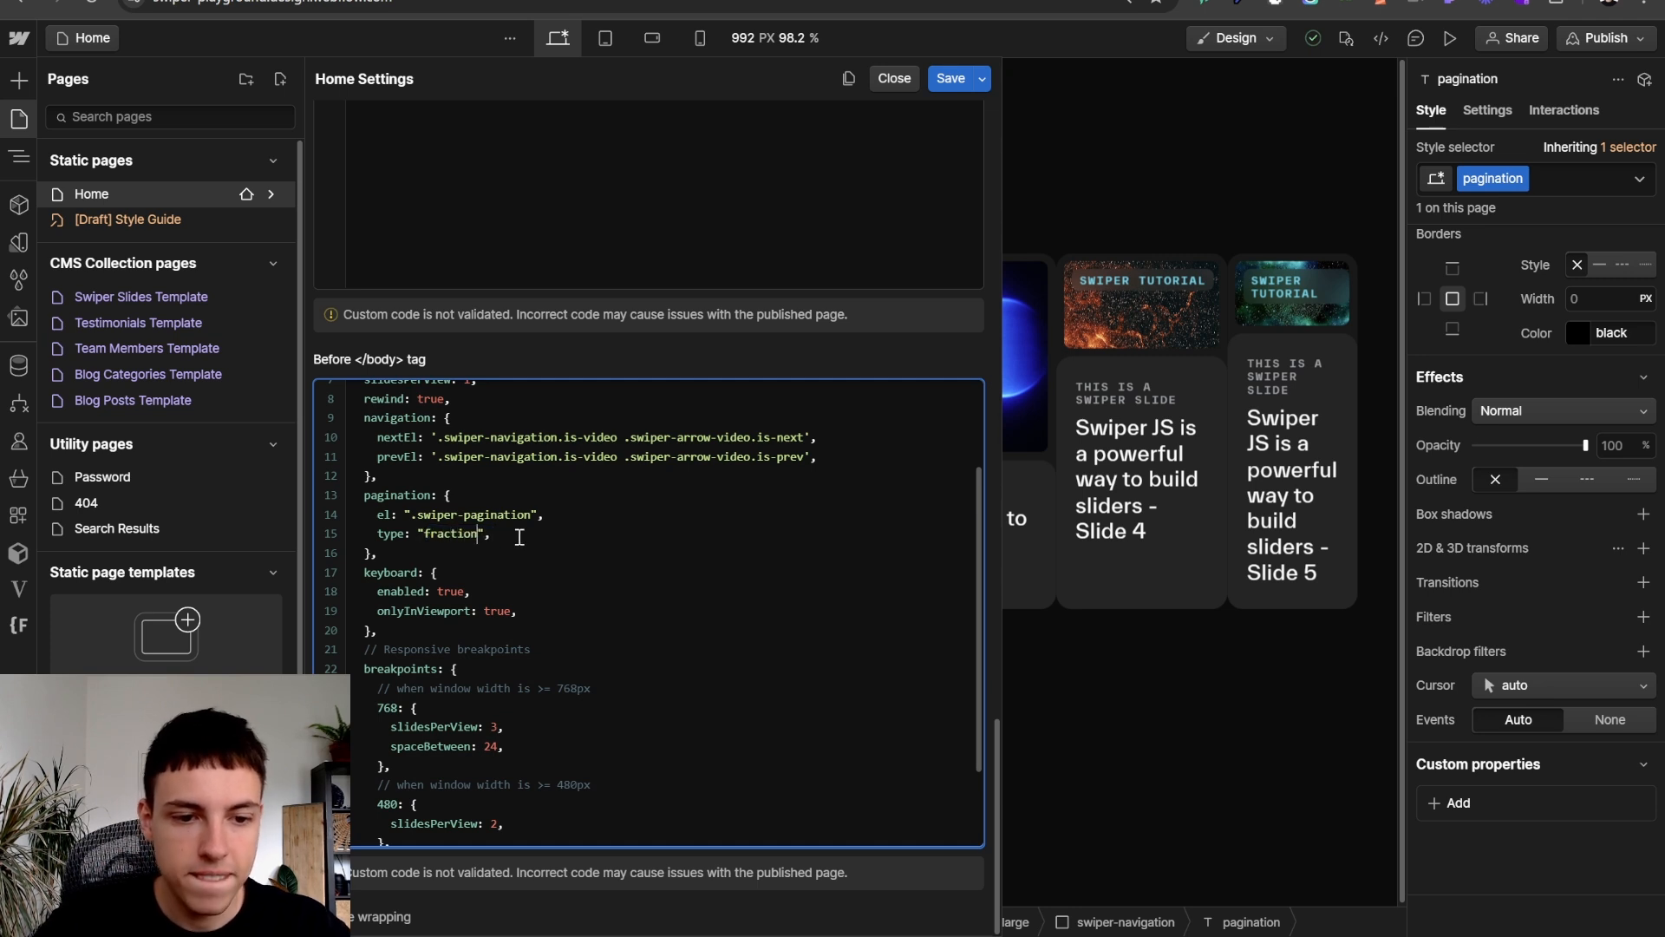
drag(465, 516, 420, 523)
key(BackSpace)
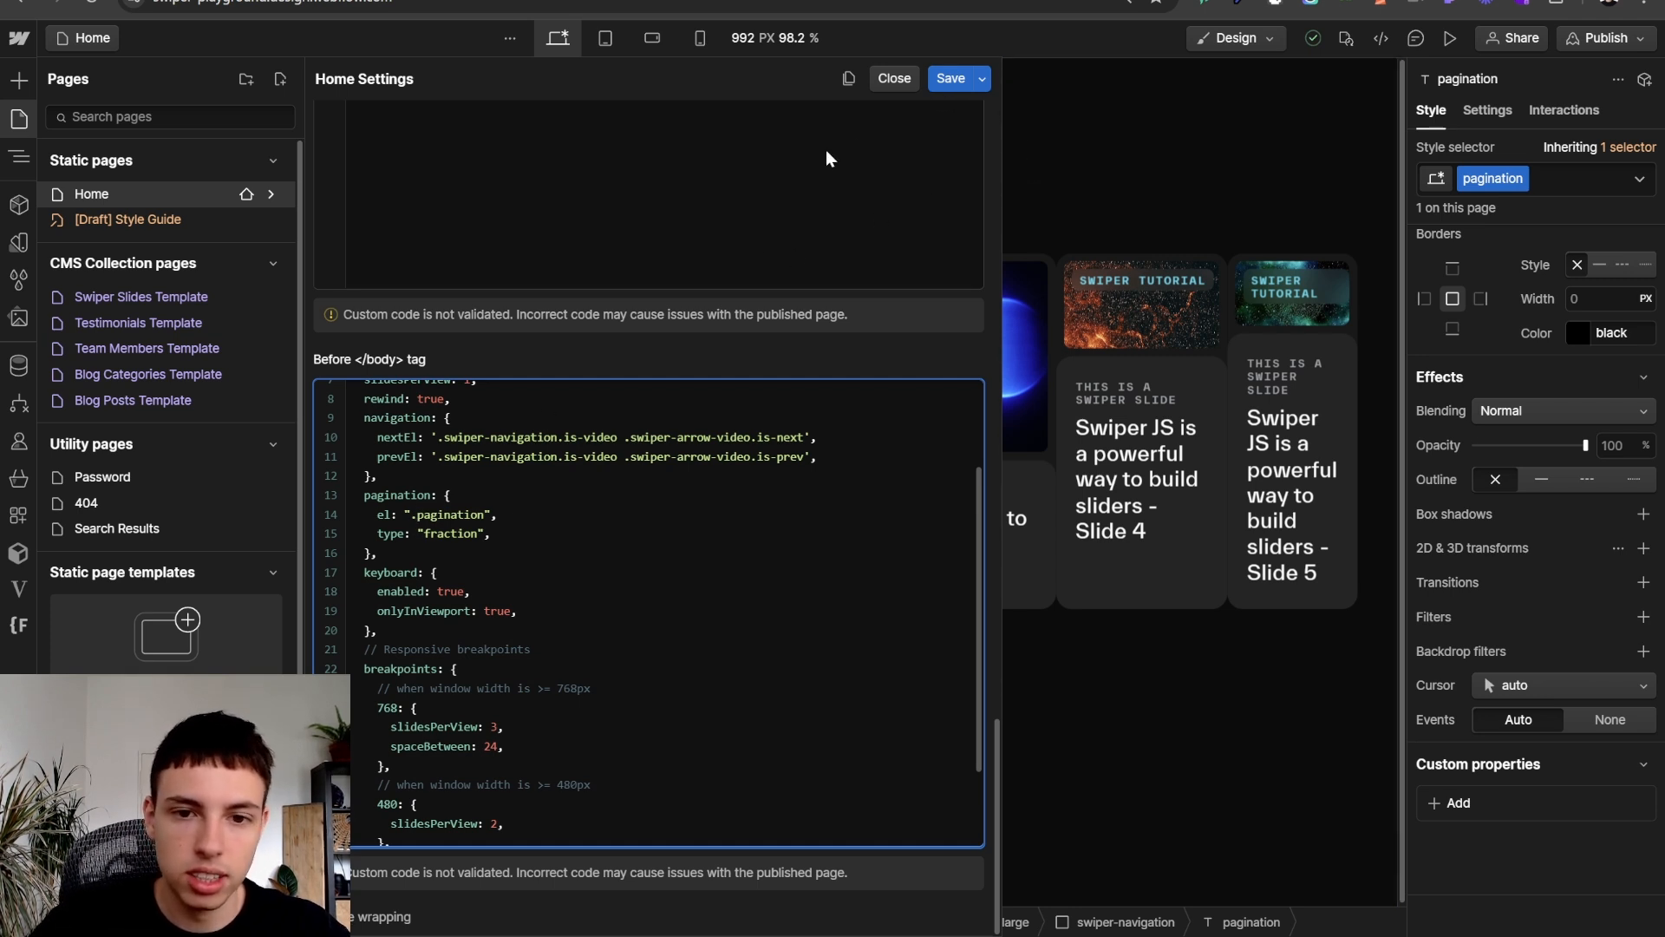
- Save the Home page settings and publish the site to the selected staging domain
click(951, 74)
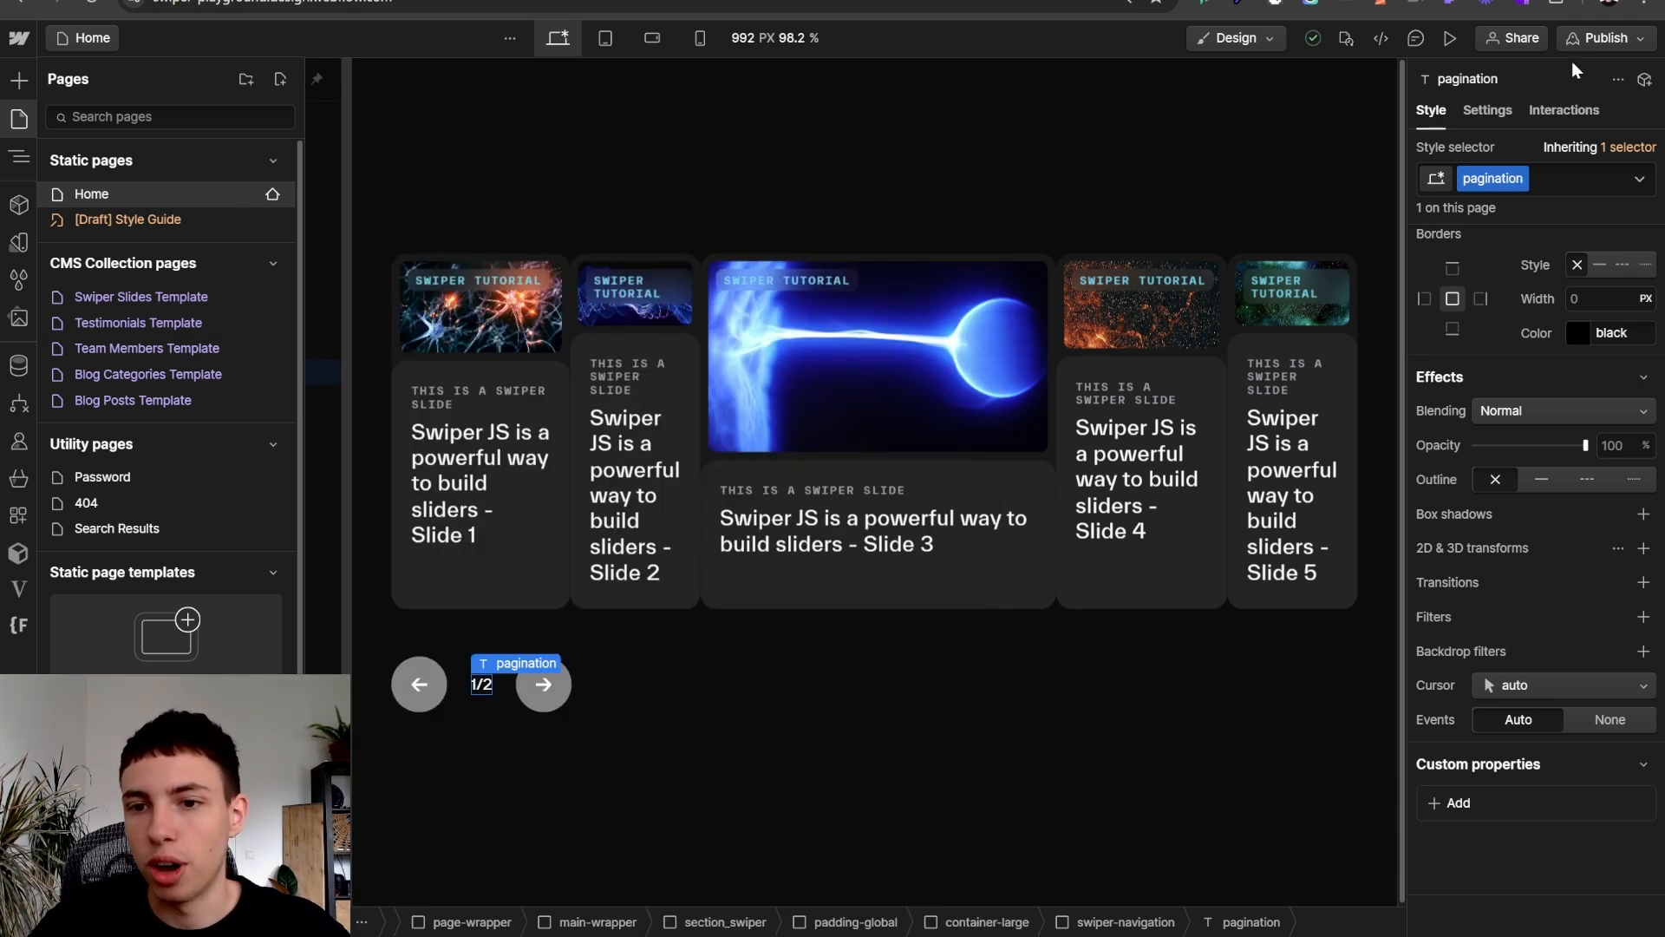
click(1605, 38)
click(1518, 382)
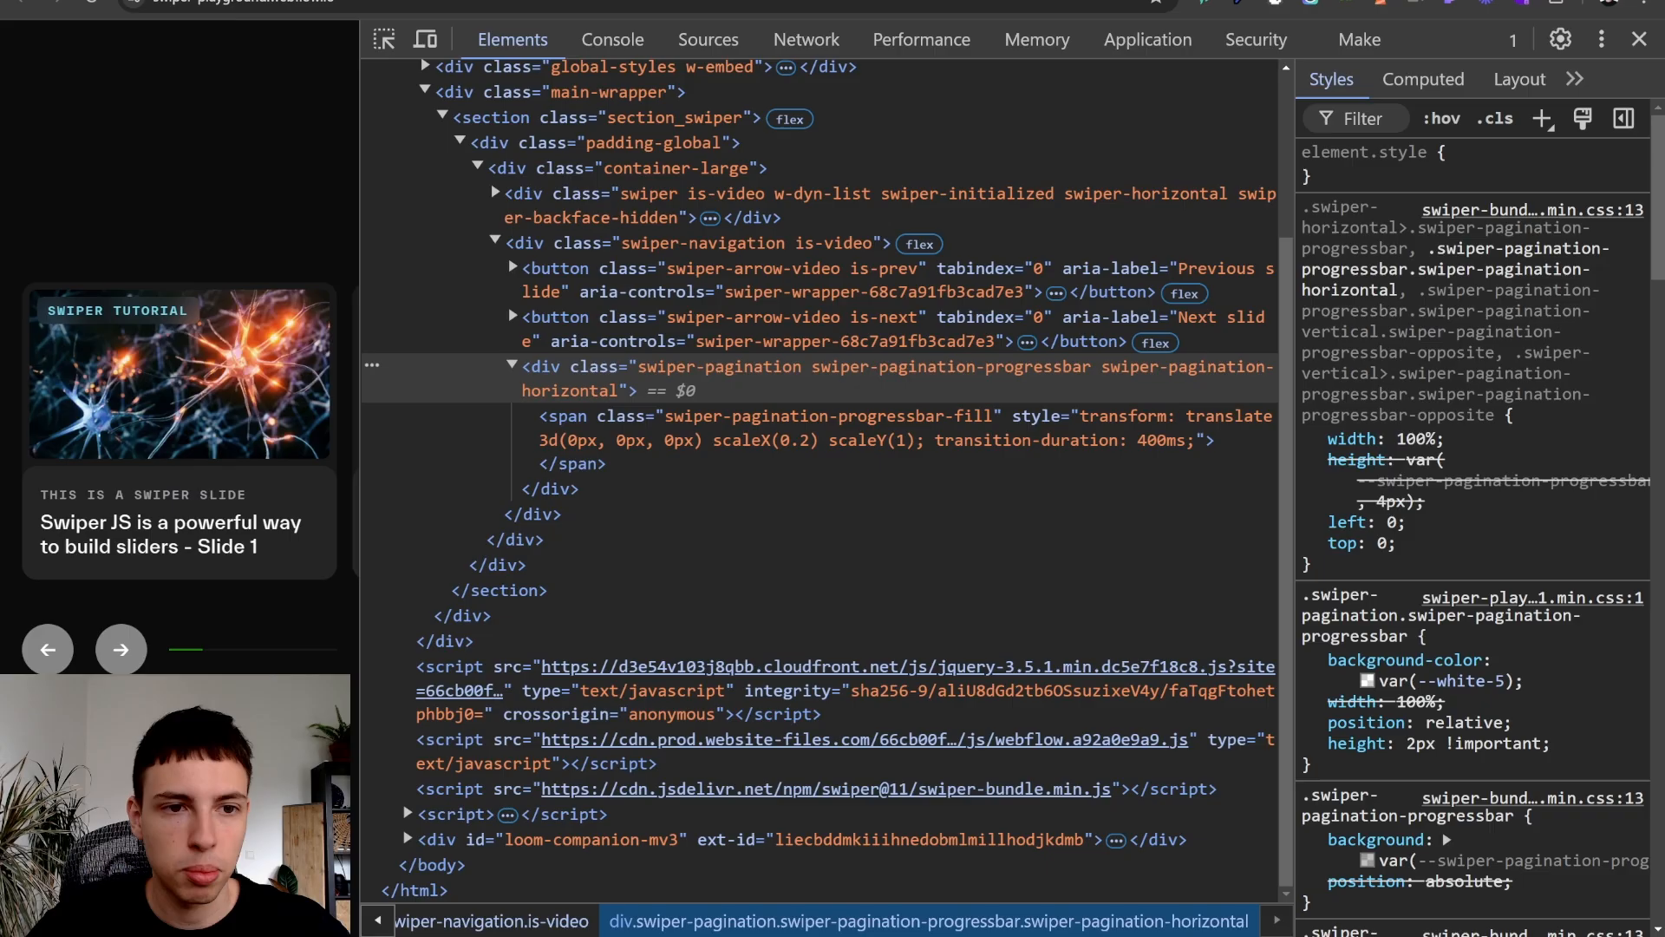
- Reload the published page with a wider preview and inspect the fraction counter's div and its current, separator and total parts
click(93, 2)
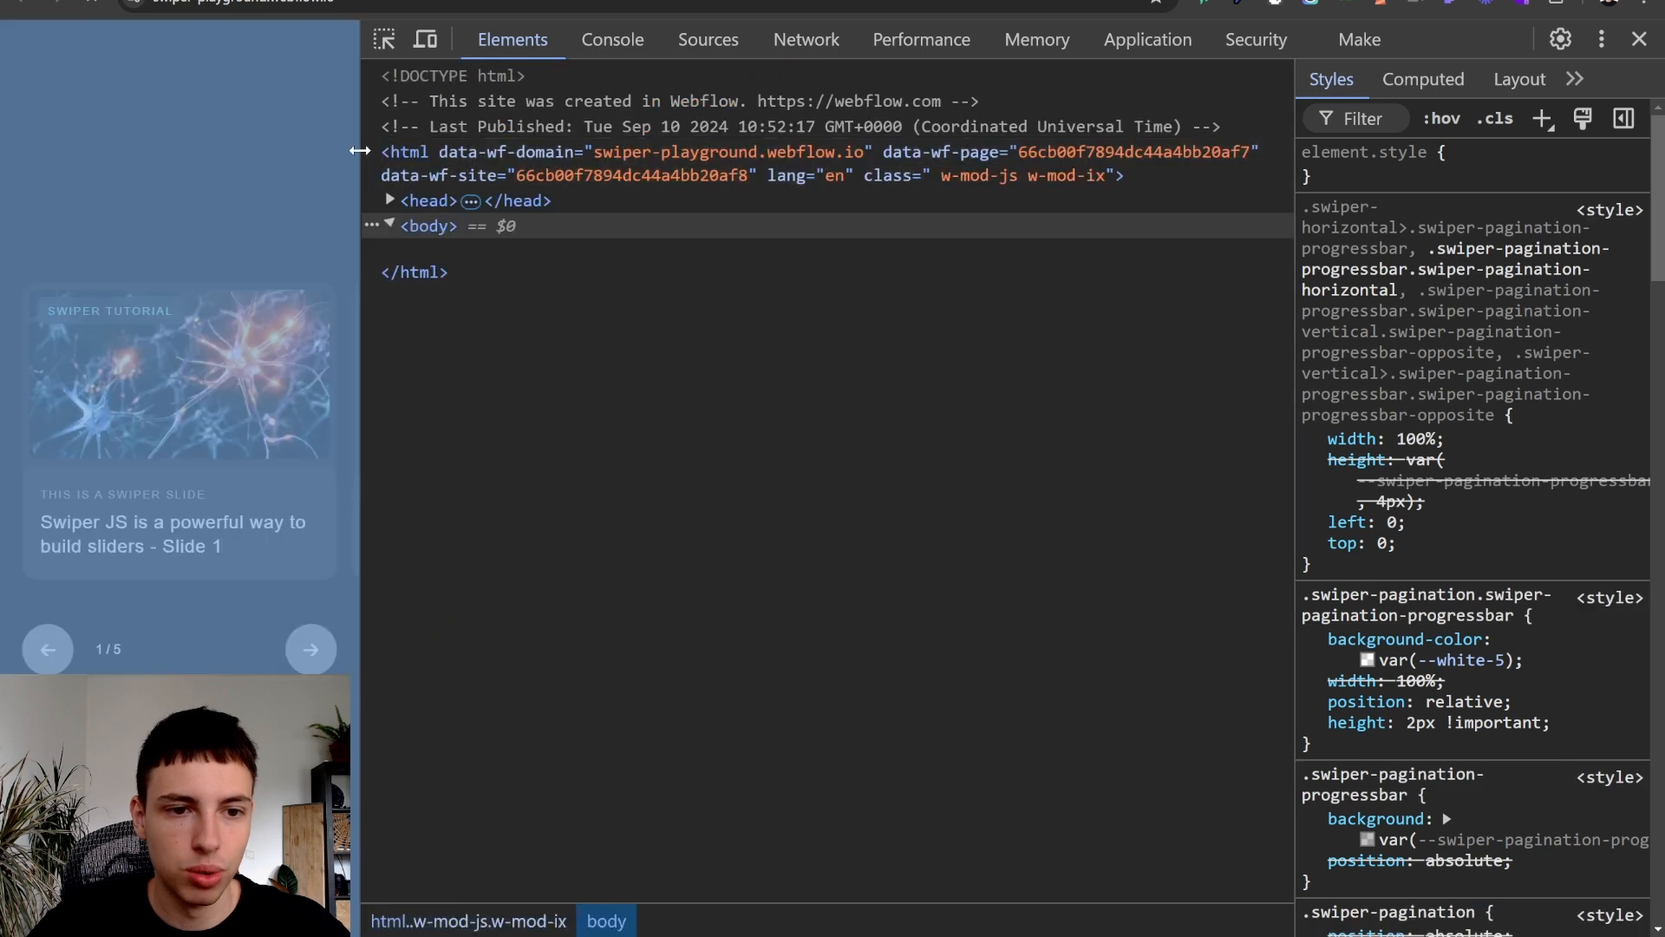
drag(360, 151, 958, 159)
click(981, 40)
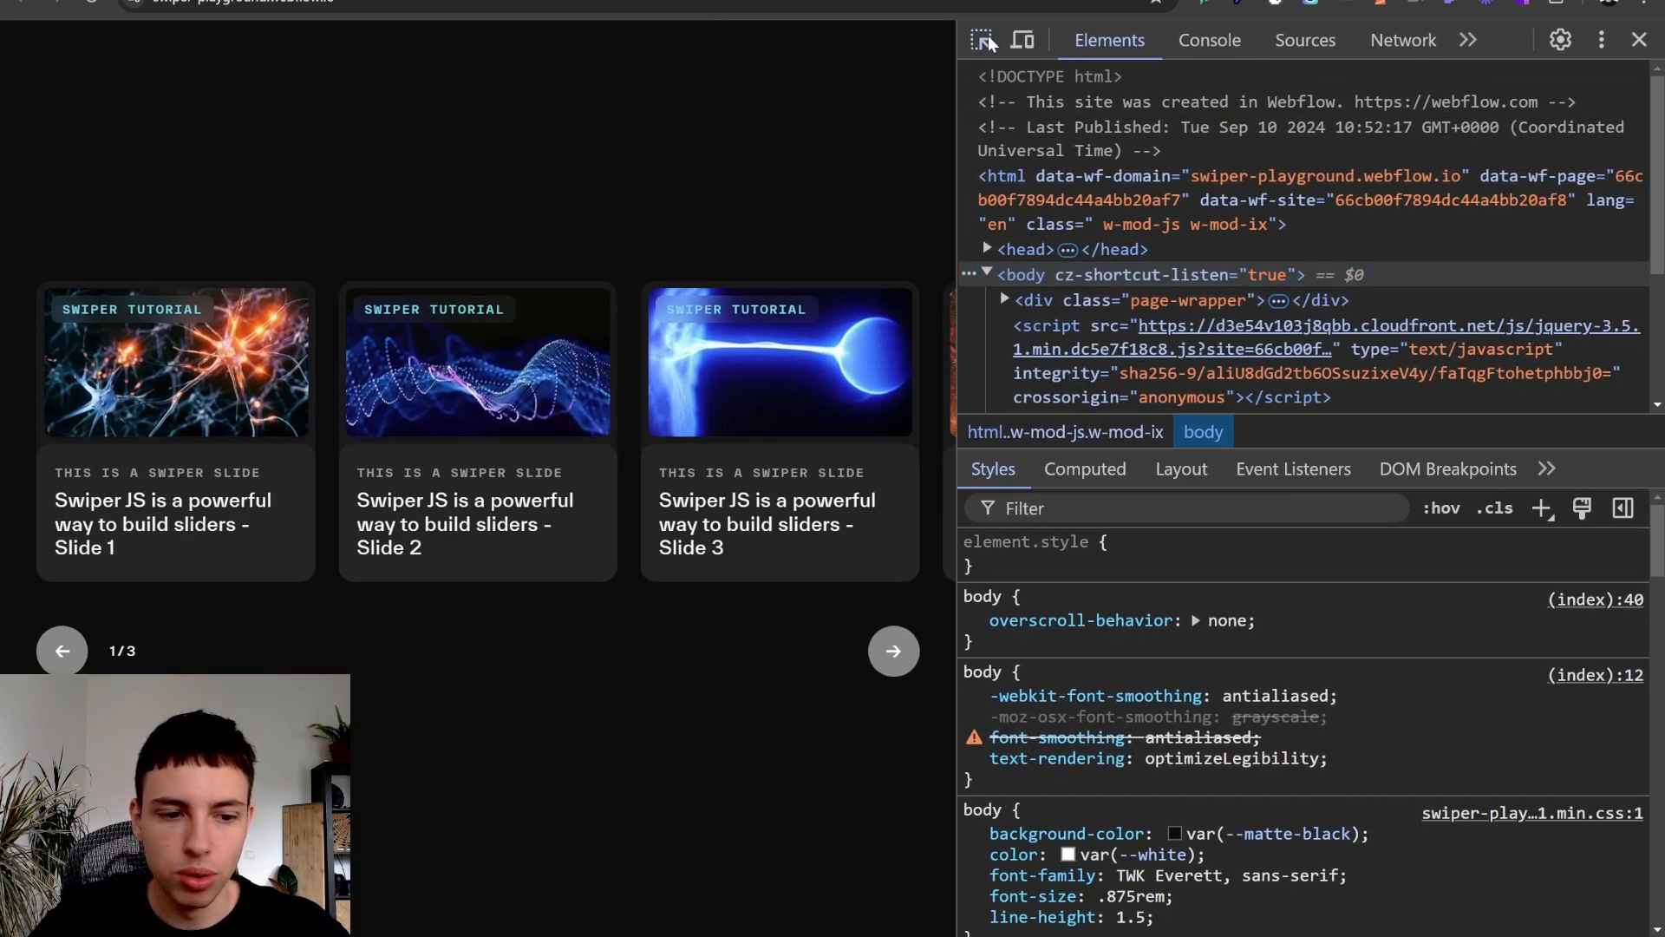
click(121, 657)
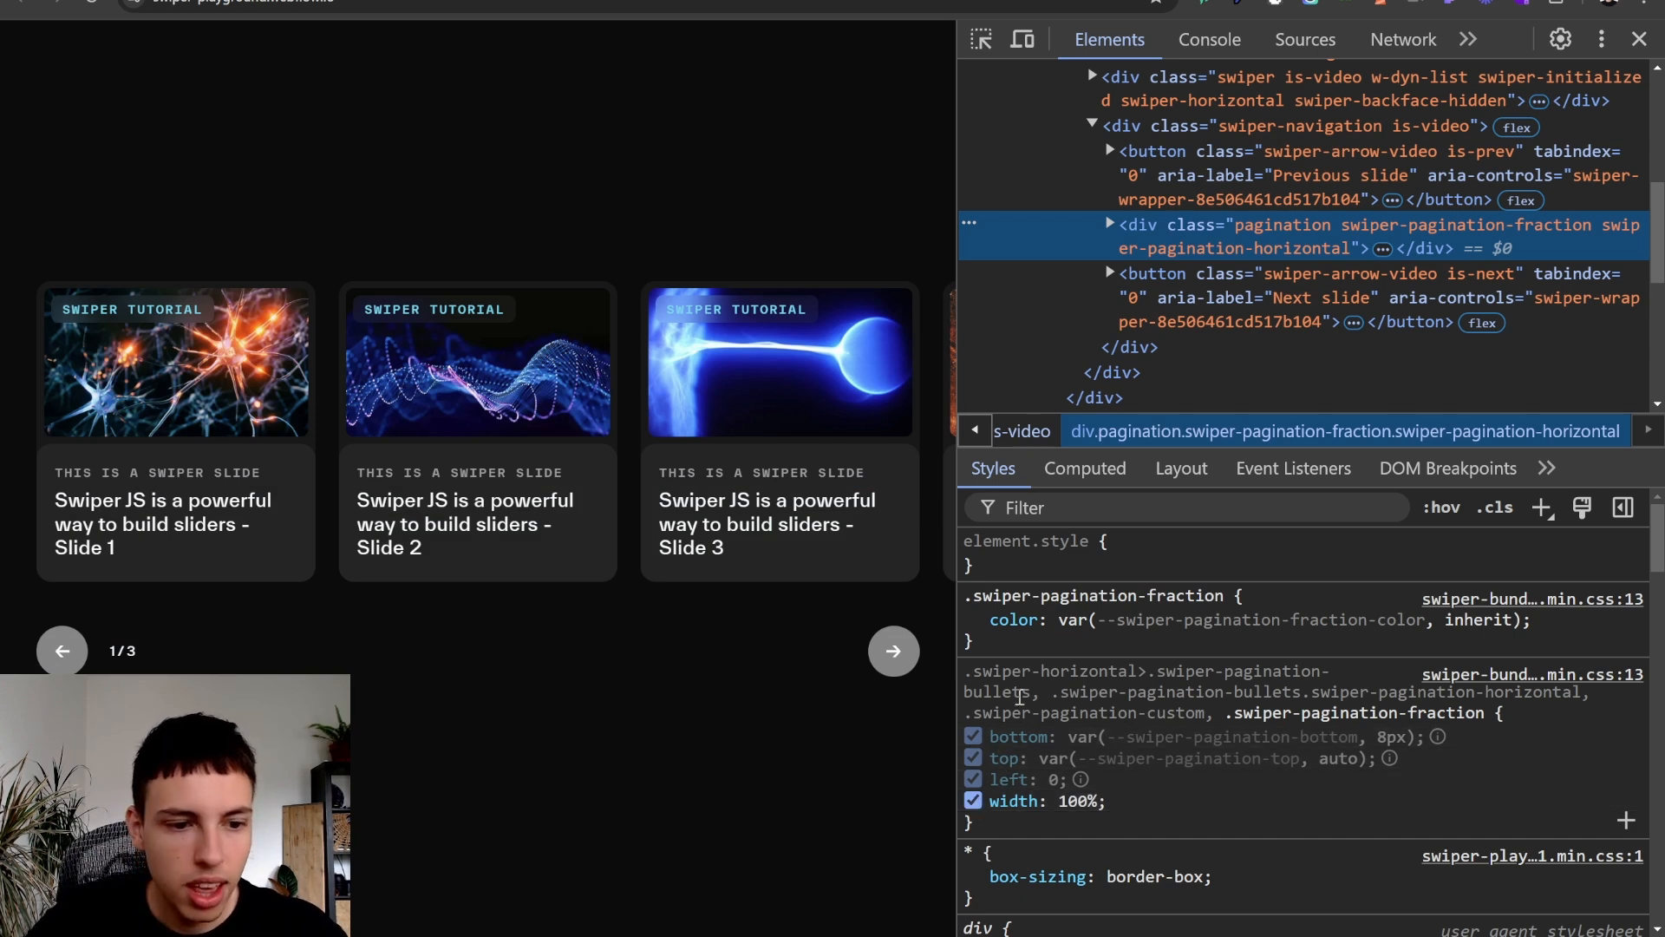
click(1109, 227)
click(1249, 273)
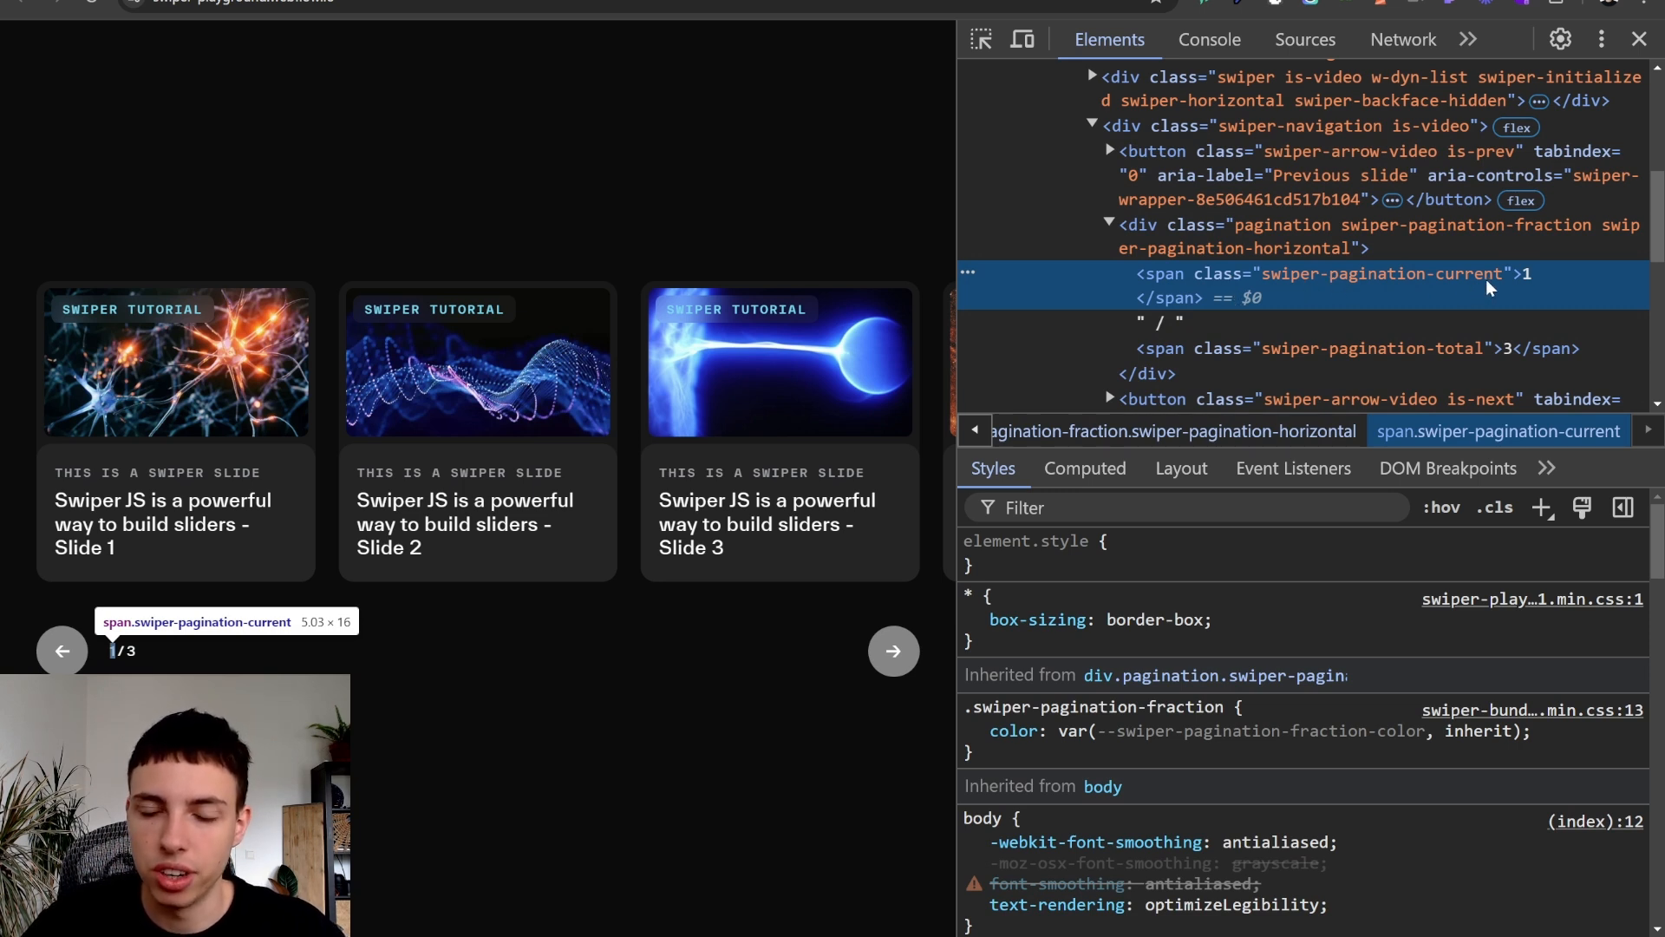
click(1275, 348)
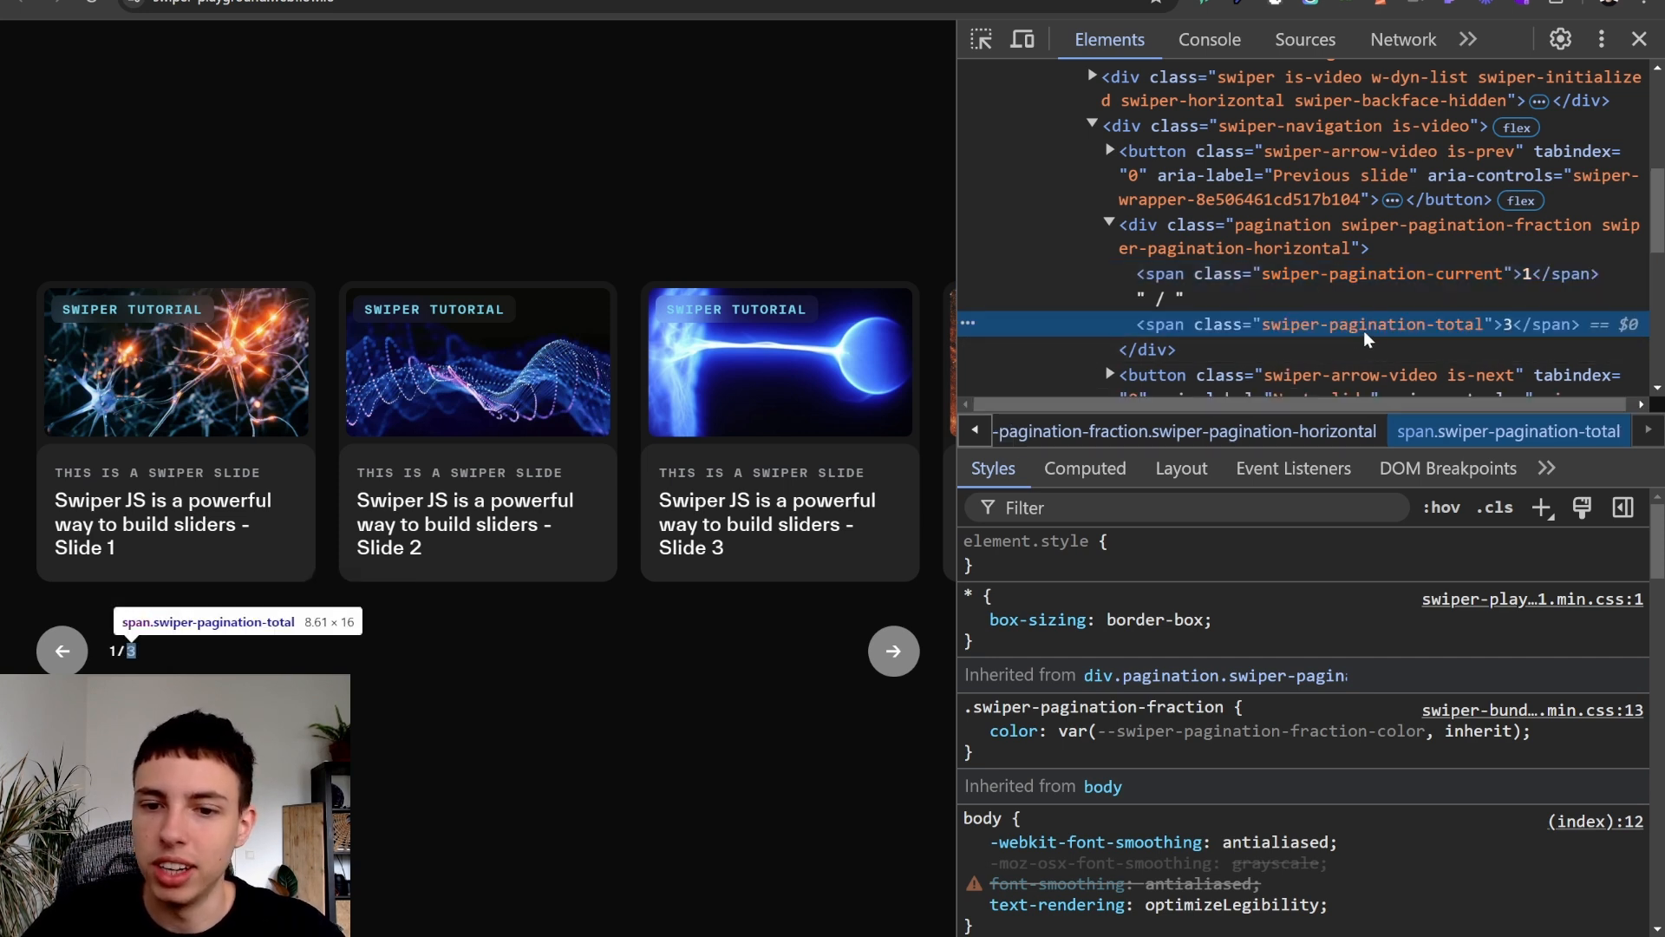
click(1266, 297)
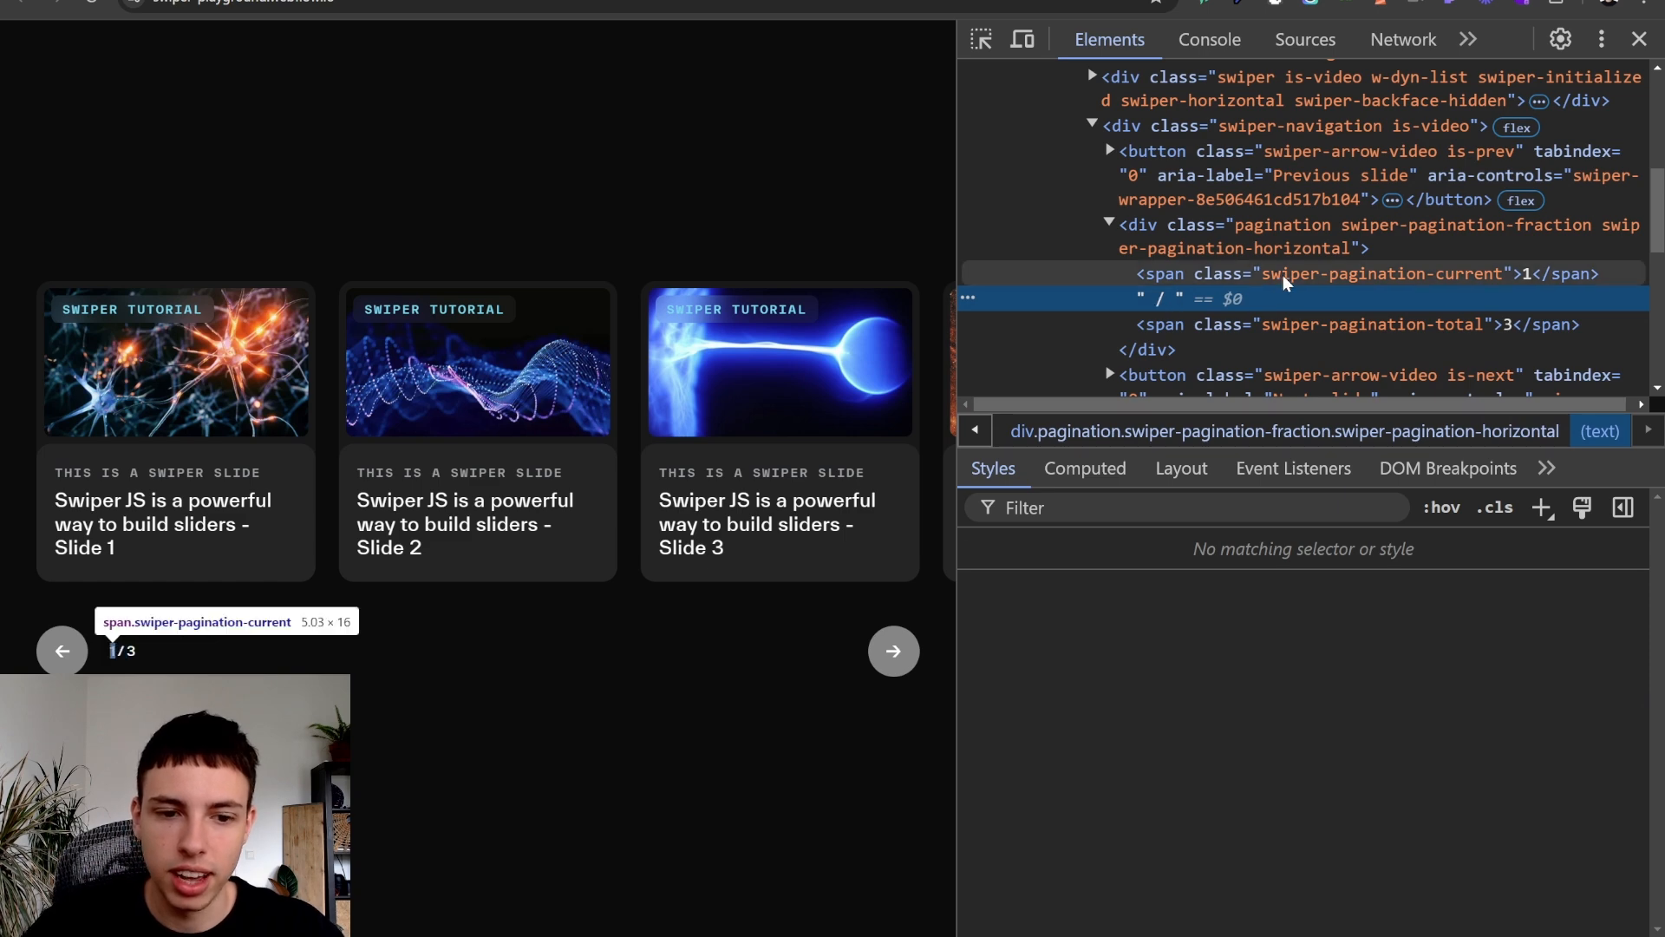
click(1289, 276)
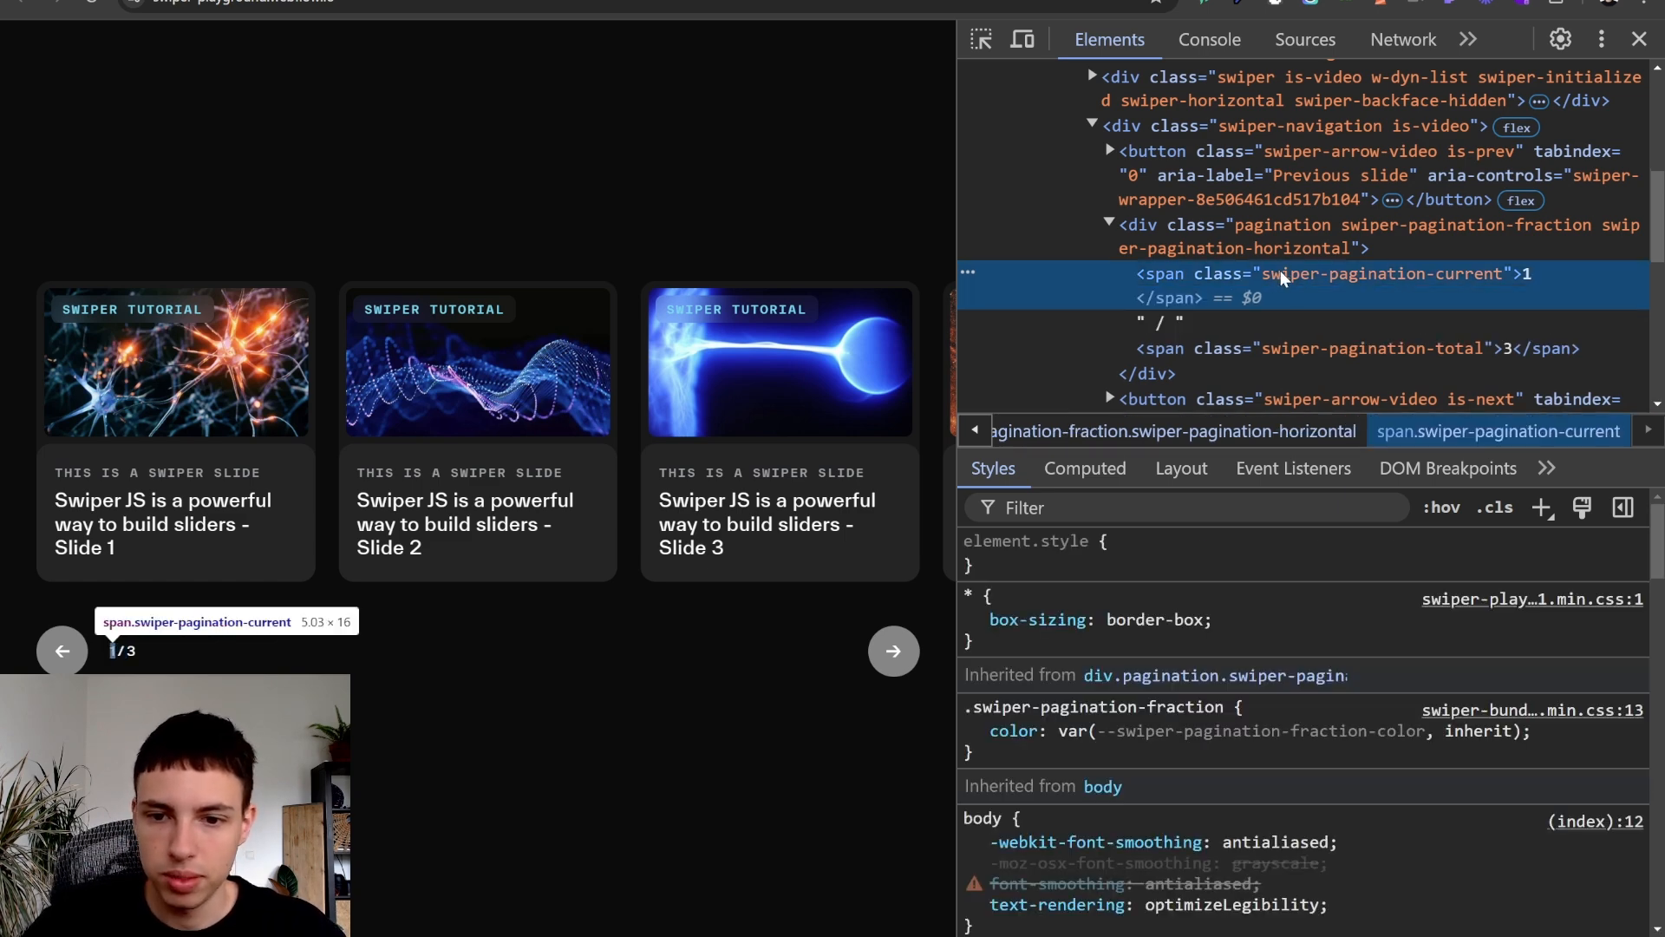
click(1327, 241)
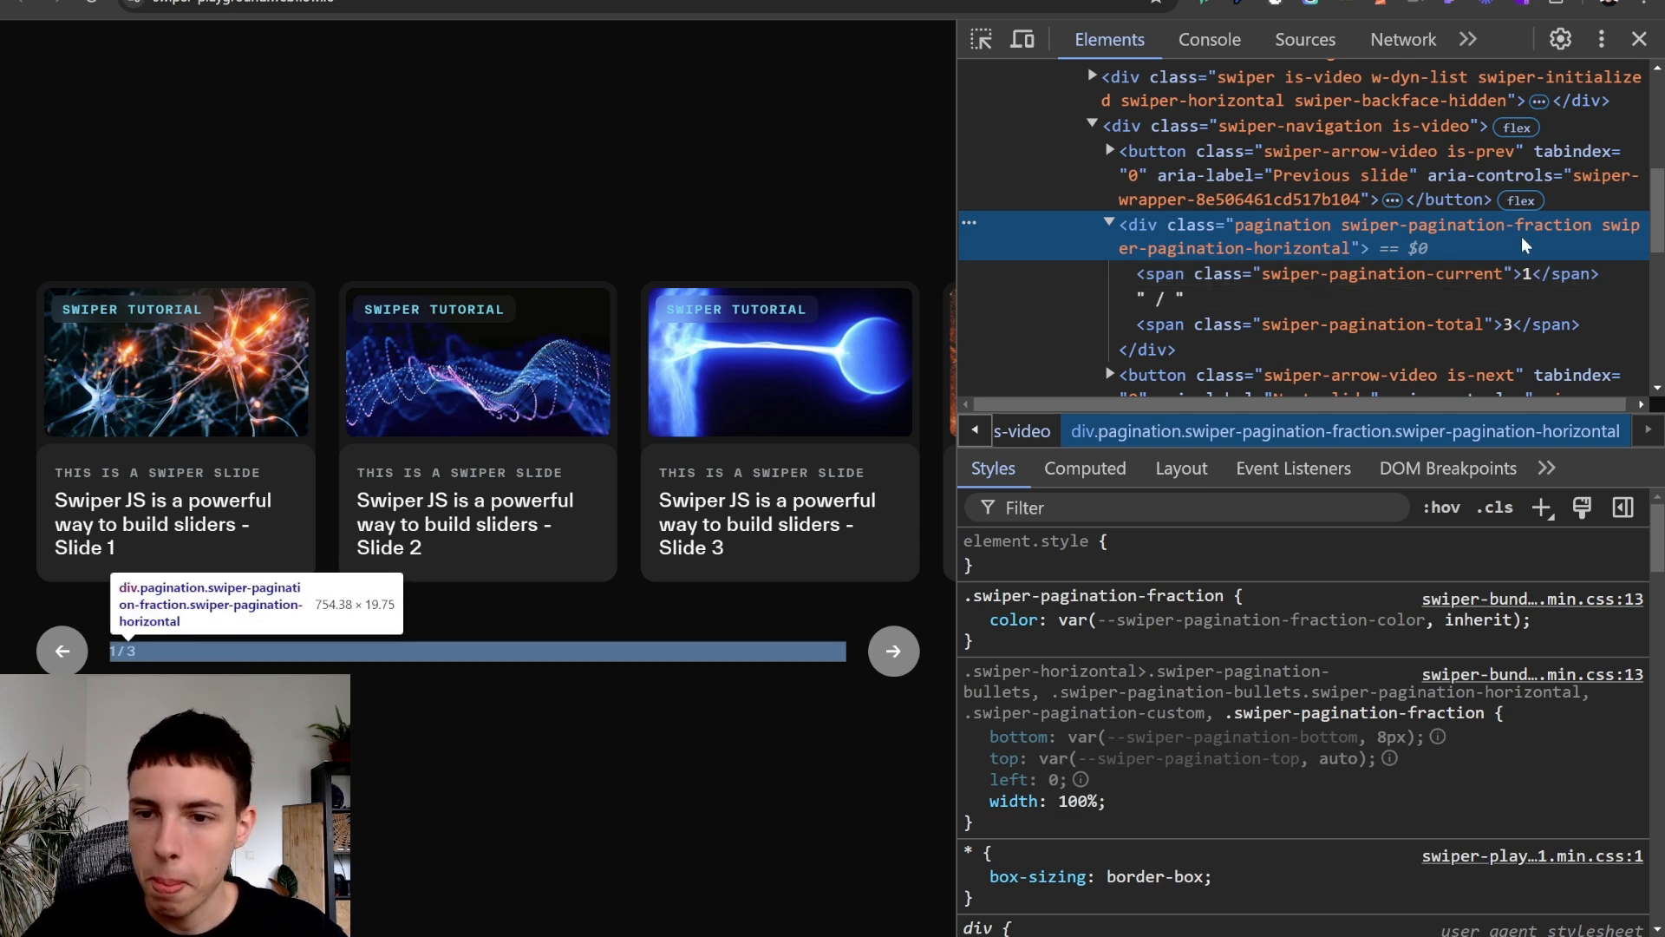
- Copy the swiper-pagination-fraction class name from the published markup and add it as a combo class to the Webflow pagination text block
double_click(1413, 227)
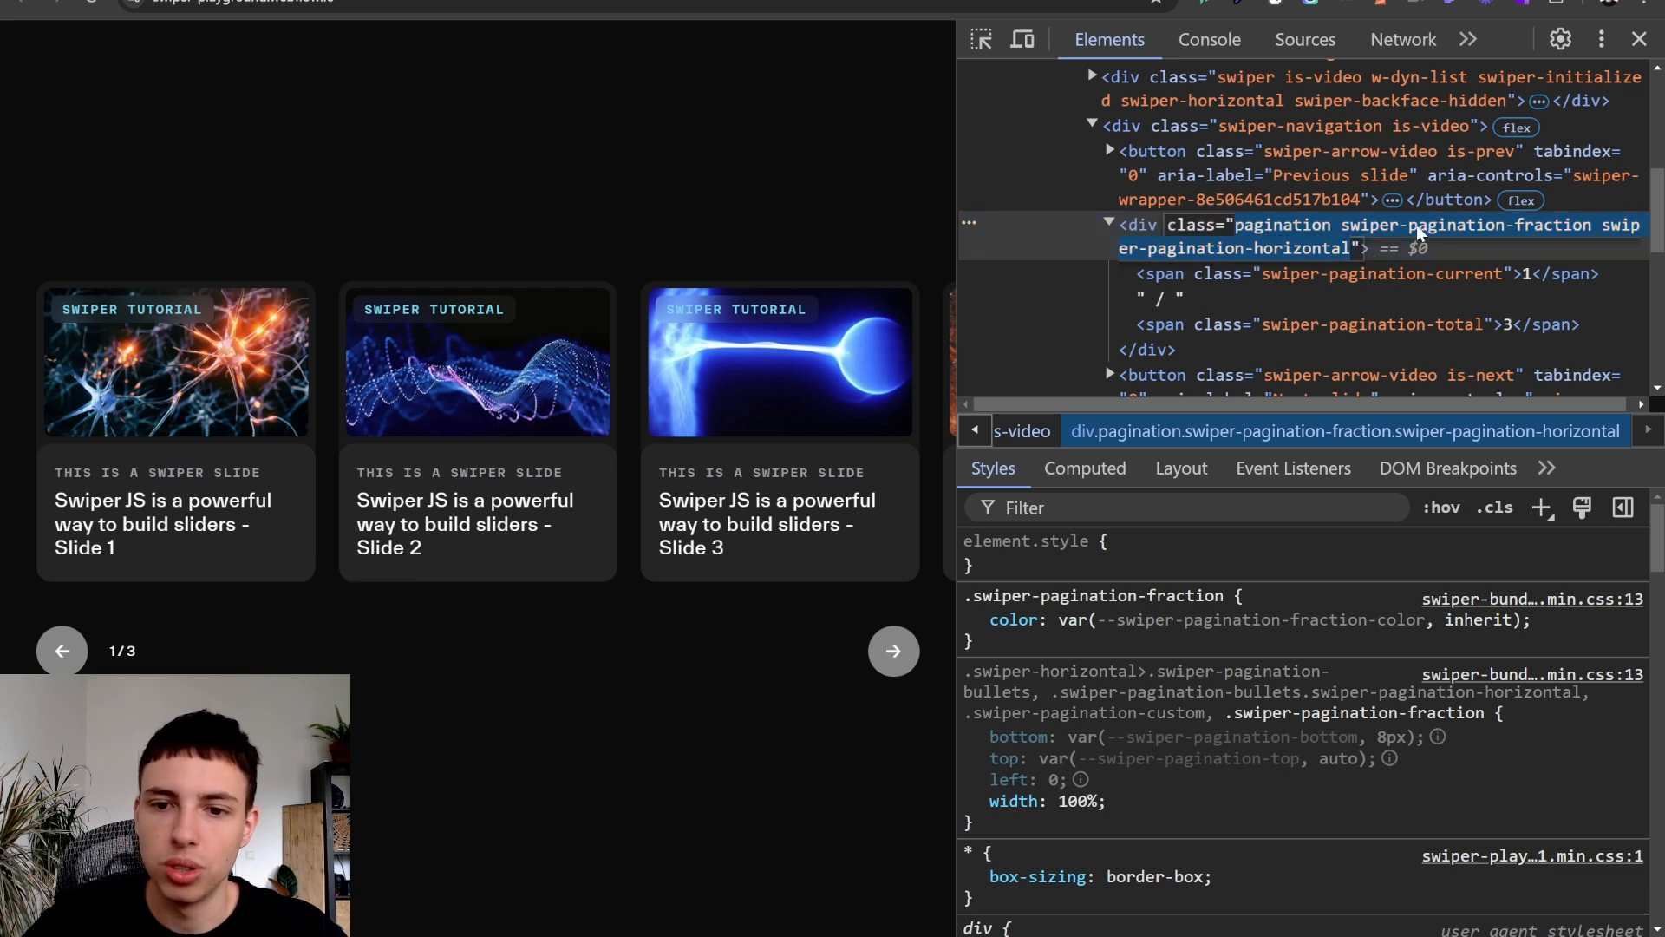
drag(1342, 227, 1583, 234)
key(ctrl+c)
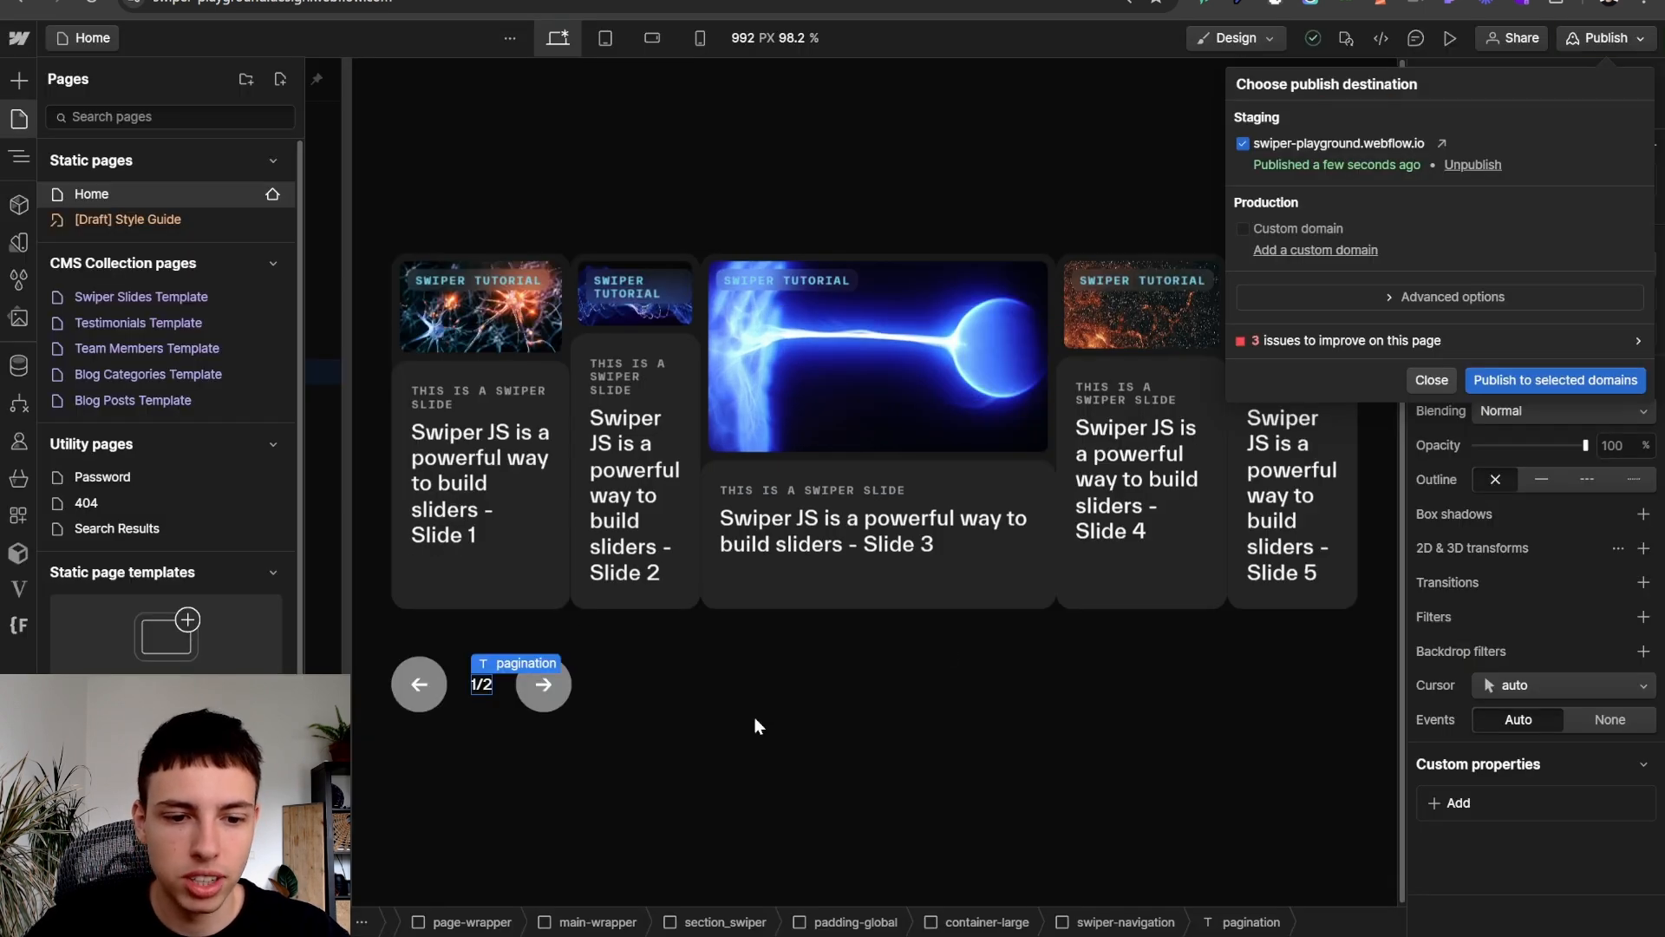
key(Escape)
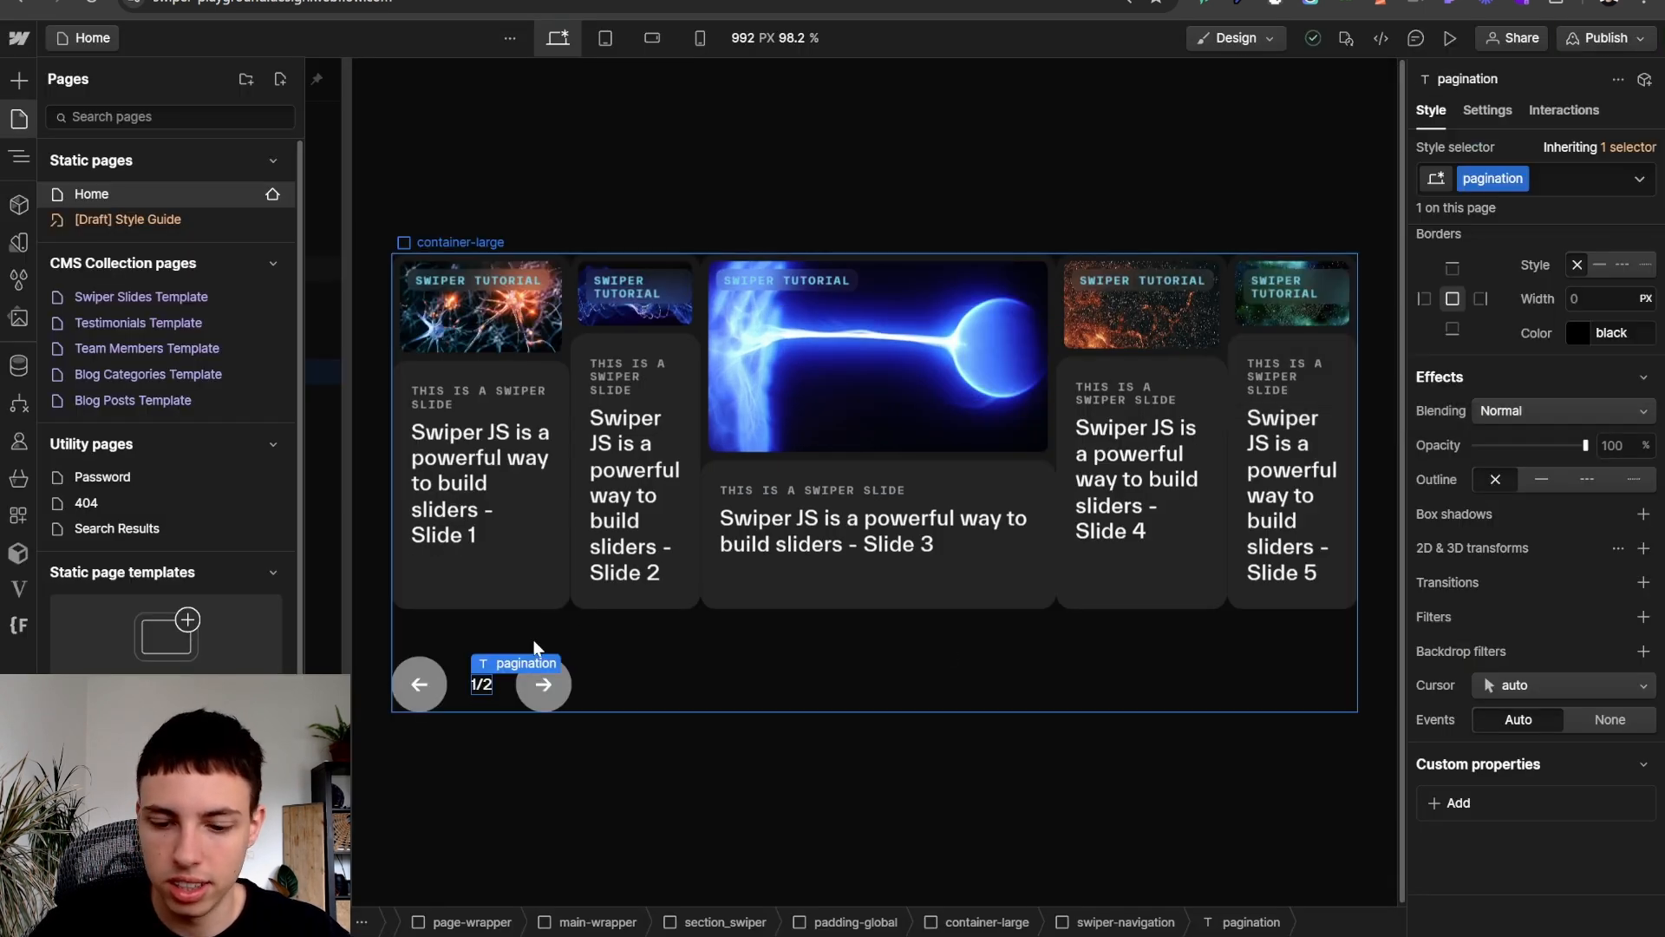
key(z)
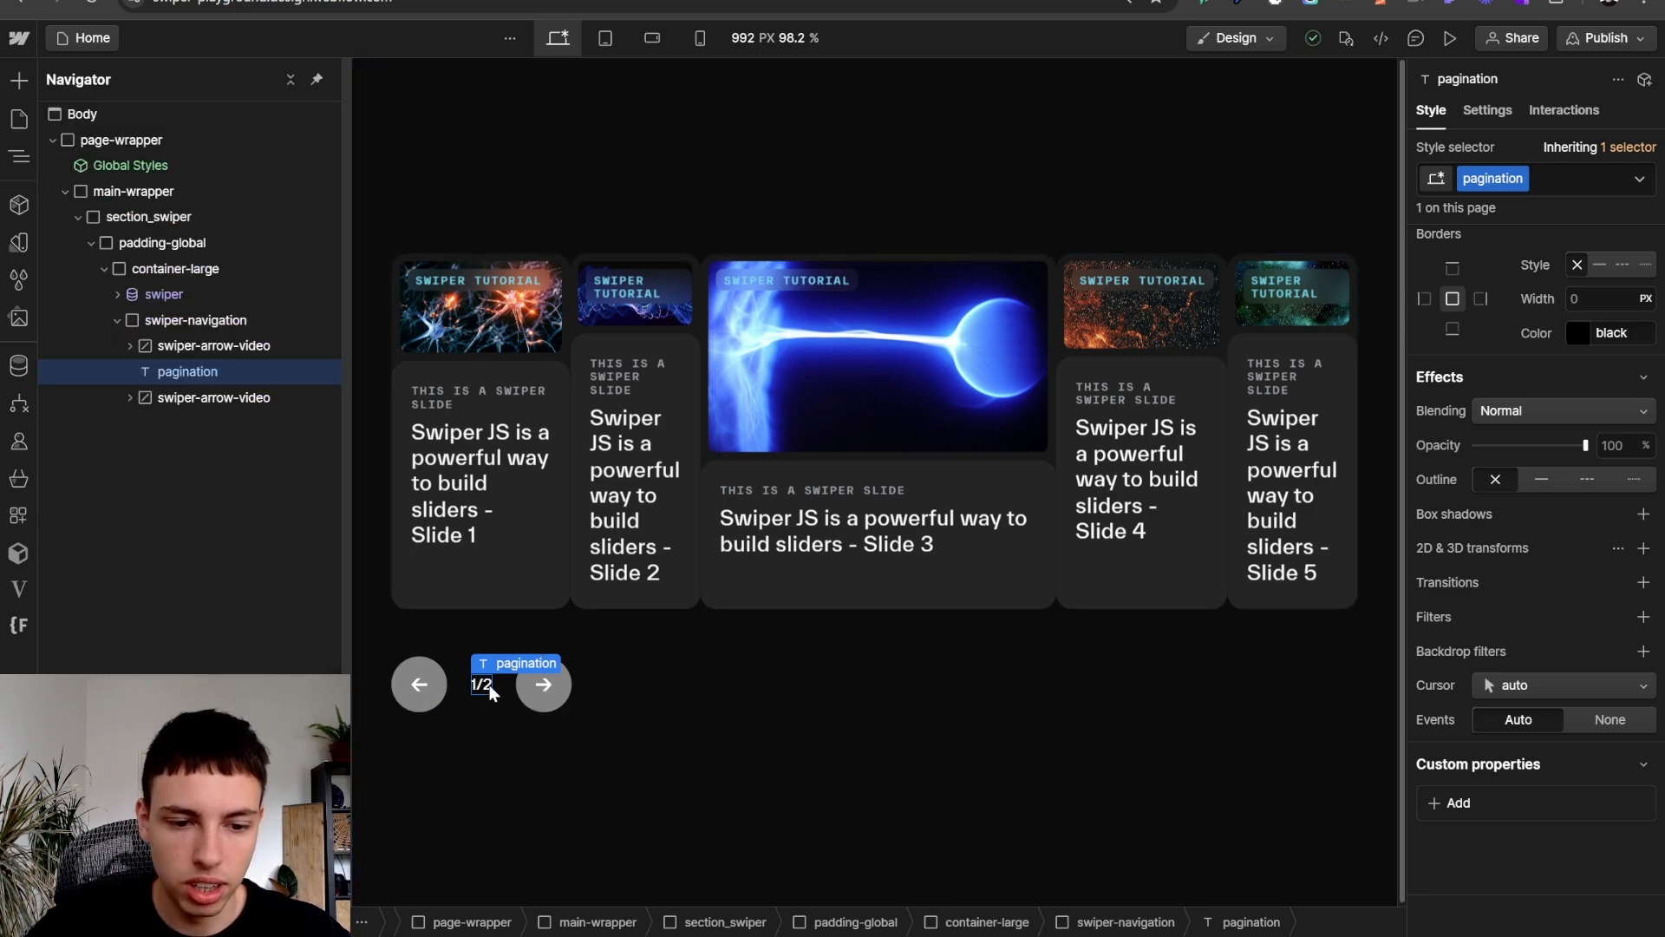
key(ctrl+Return)
key(ctrl+v)
key(Return)
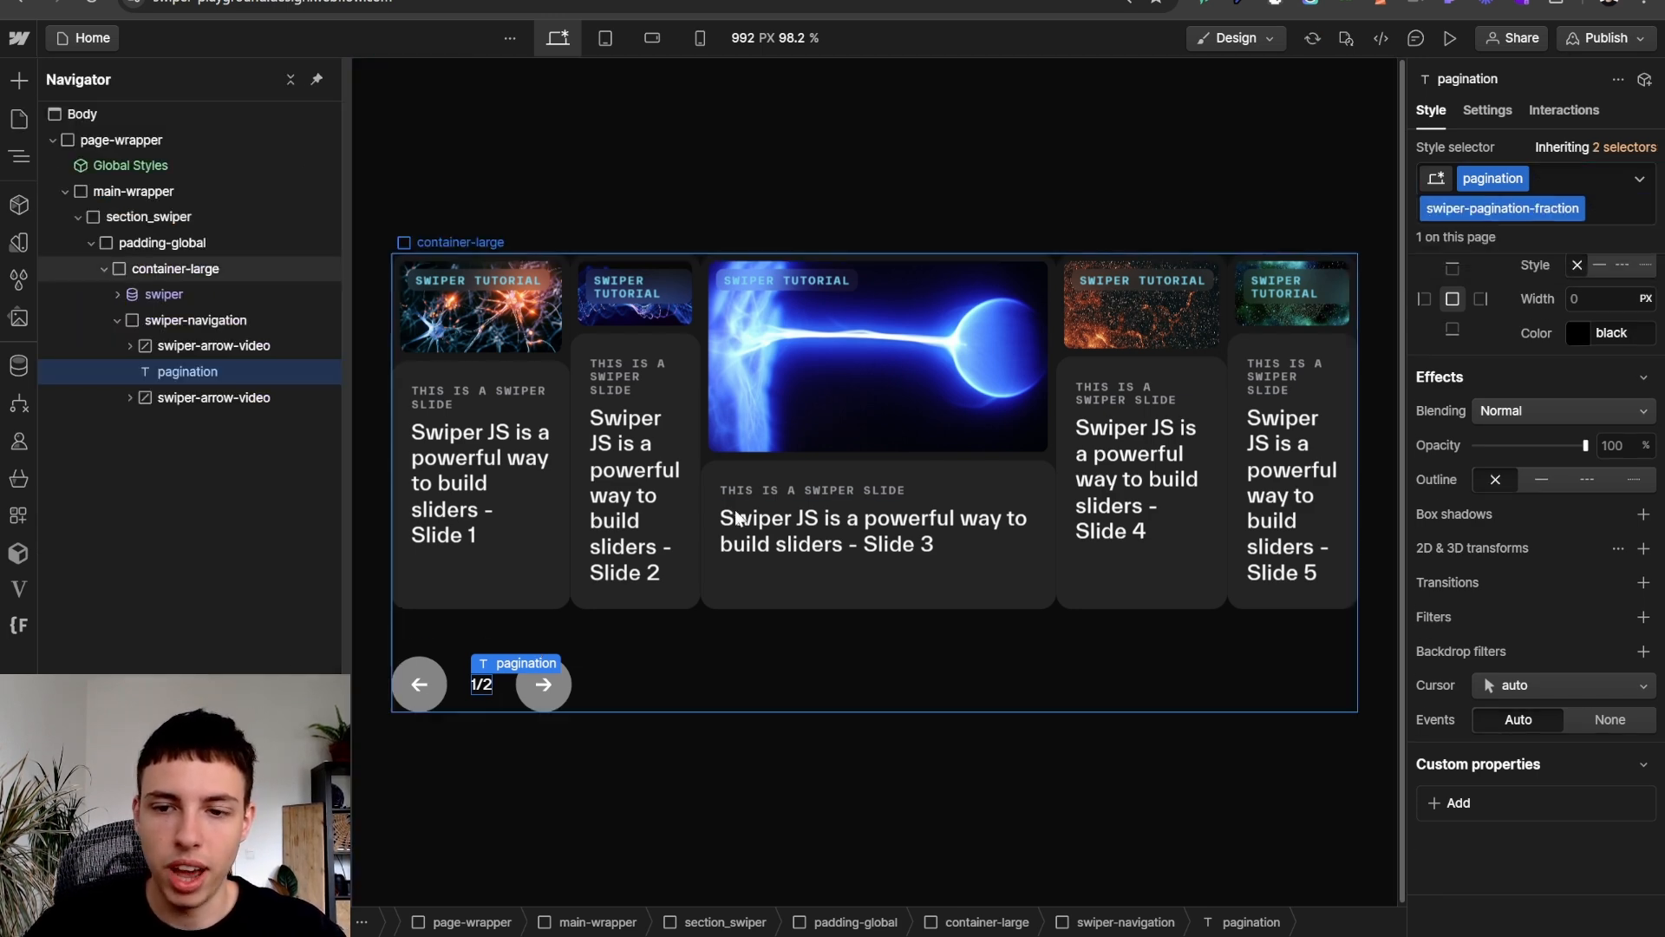
- Copy the swiper-pagination-horizontal class name from the published markup and add it as another combo class on the pagination text block
key(ctrl+Tab)
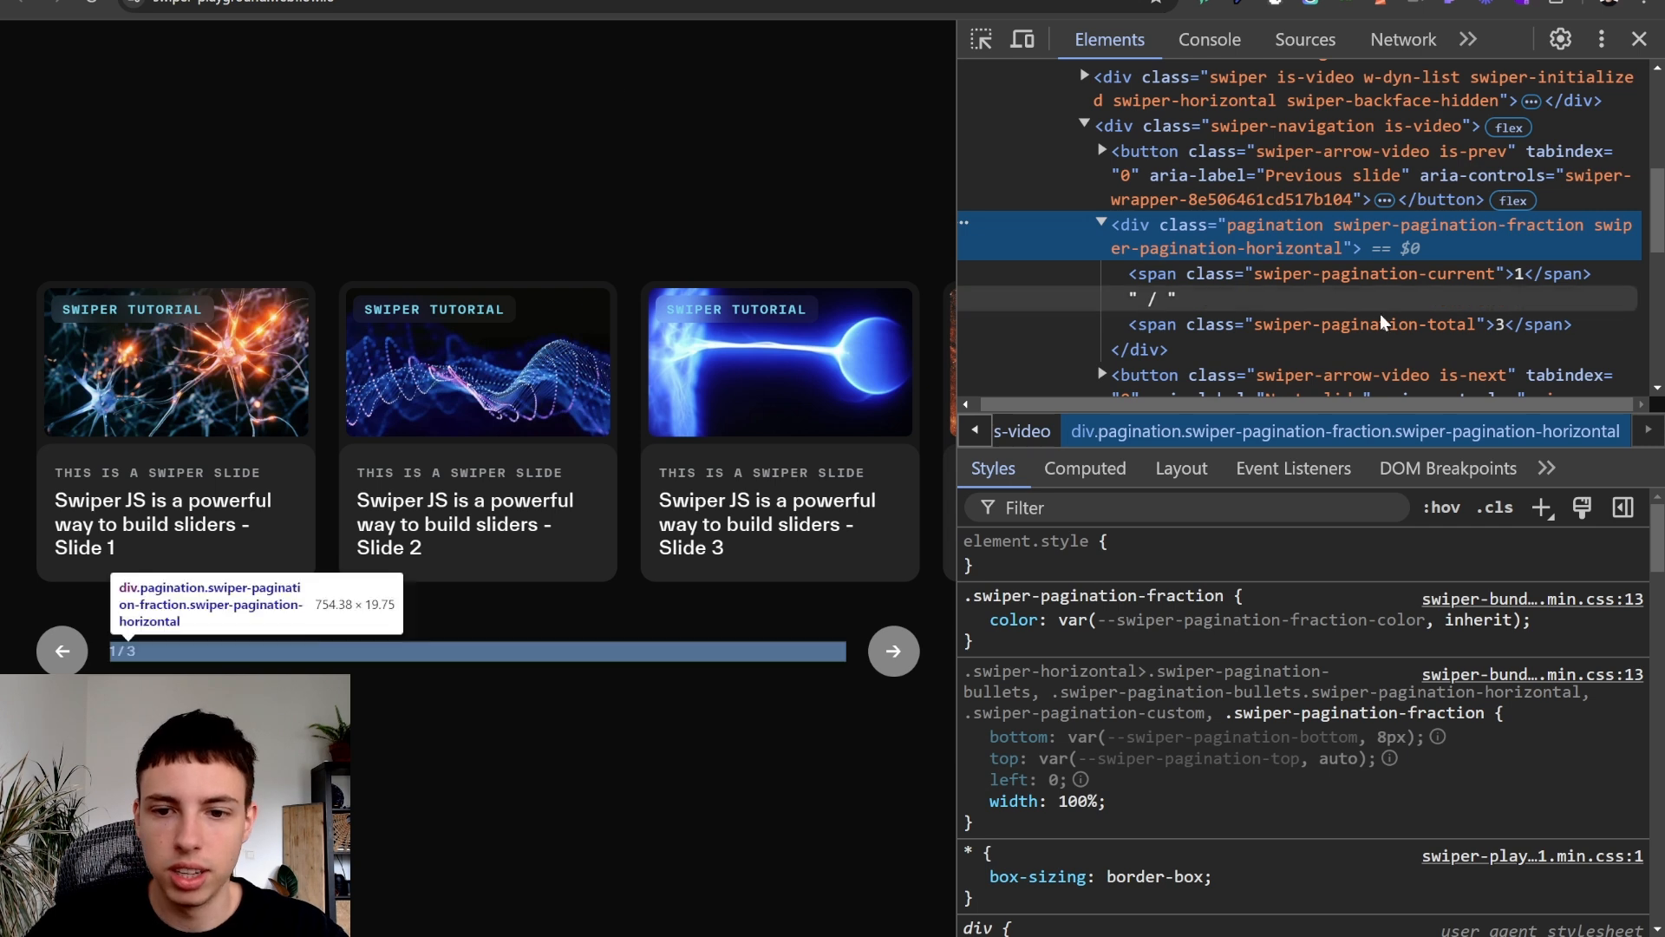
double_click(1613, 226)
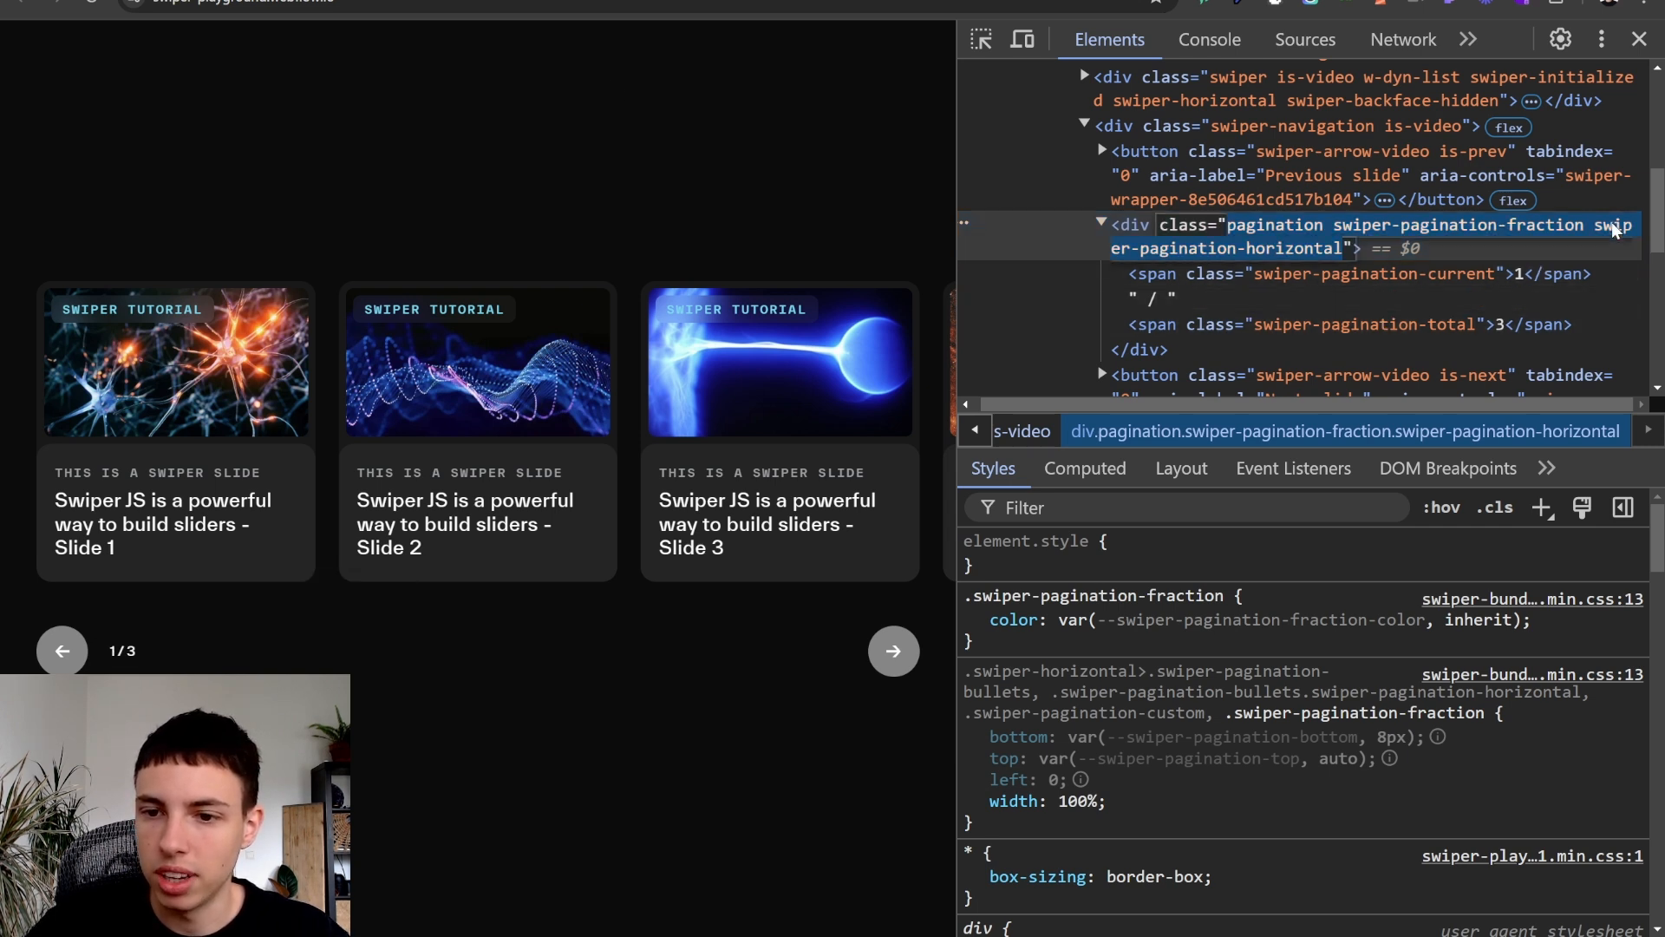
drag(1594, 226, 1343, 254)
key(ctrl+c)
key(Escape)
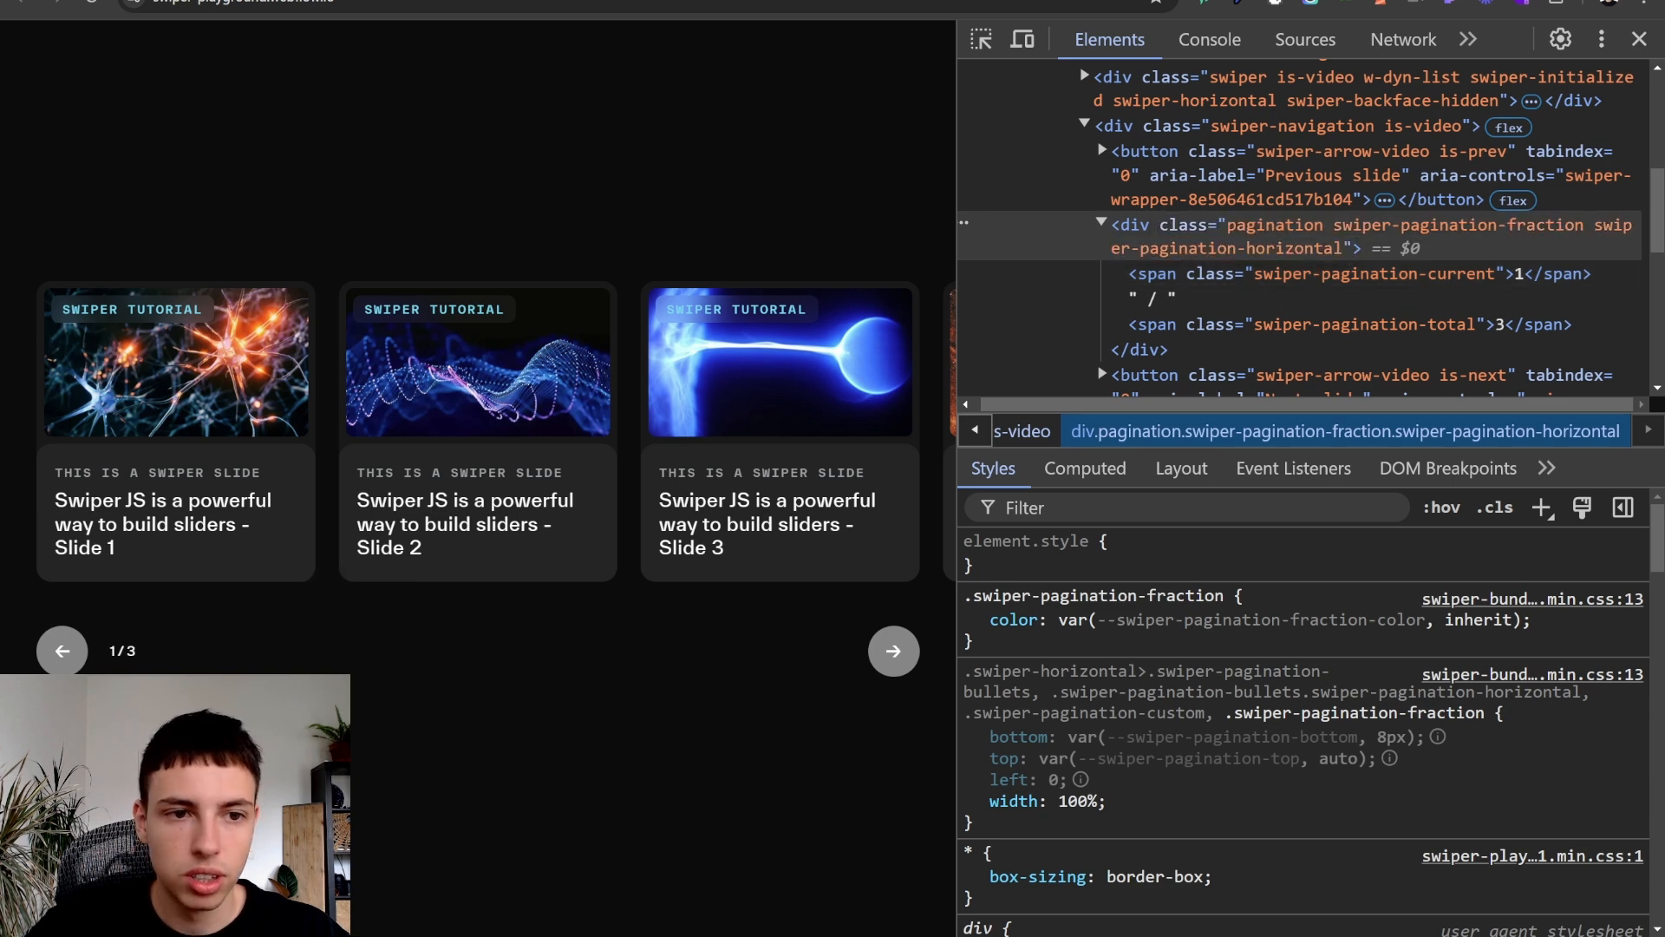
key(ctrl+Tab)
key(ctrl+Return)
key(ctrl+v)
key(Return)
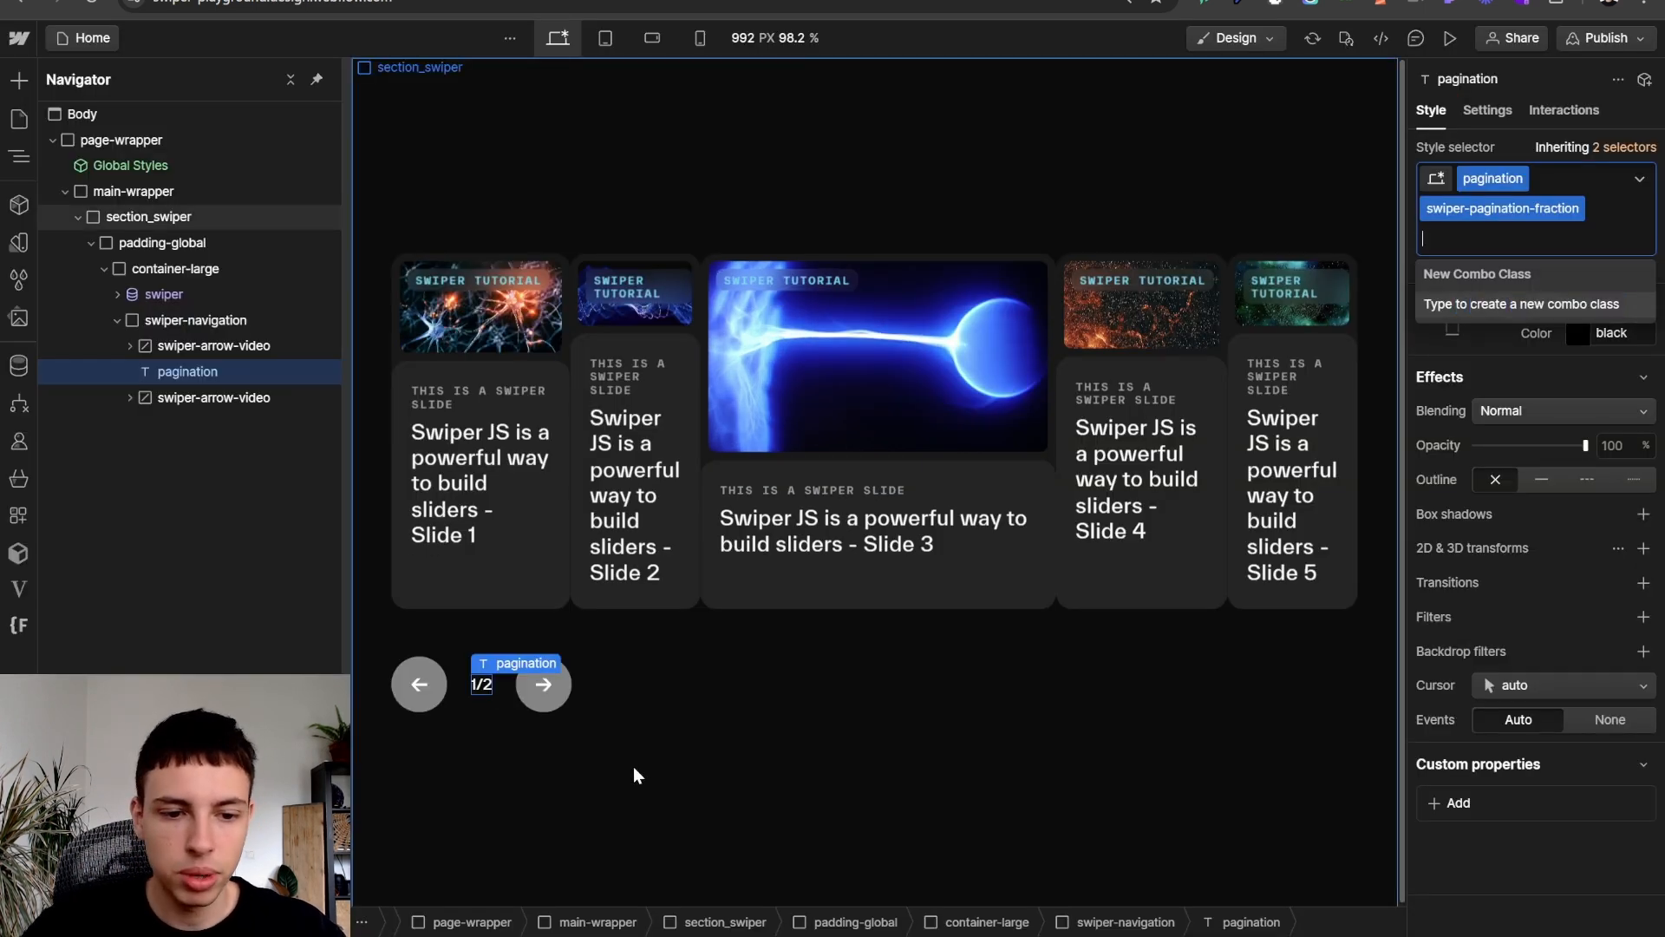
key(Escape)
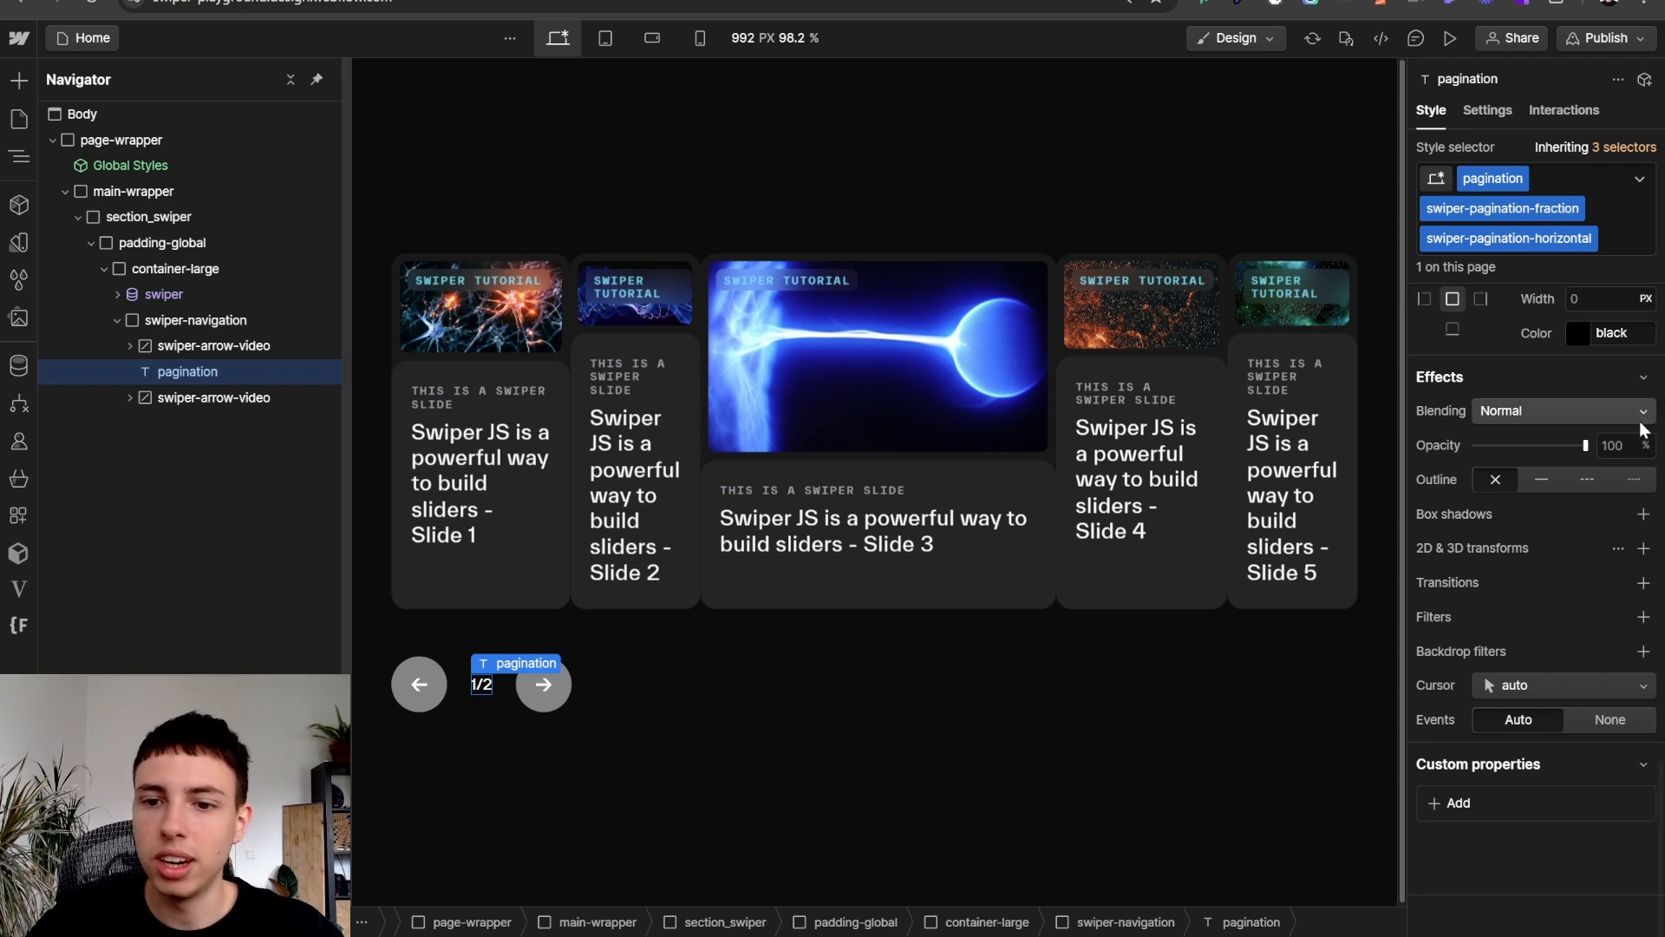
- Set the pagination text block's width to Auto on its combined classes and publish the site
key(ctrl+Tab)
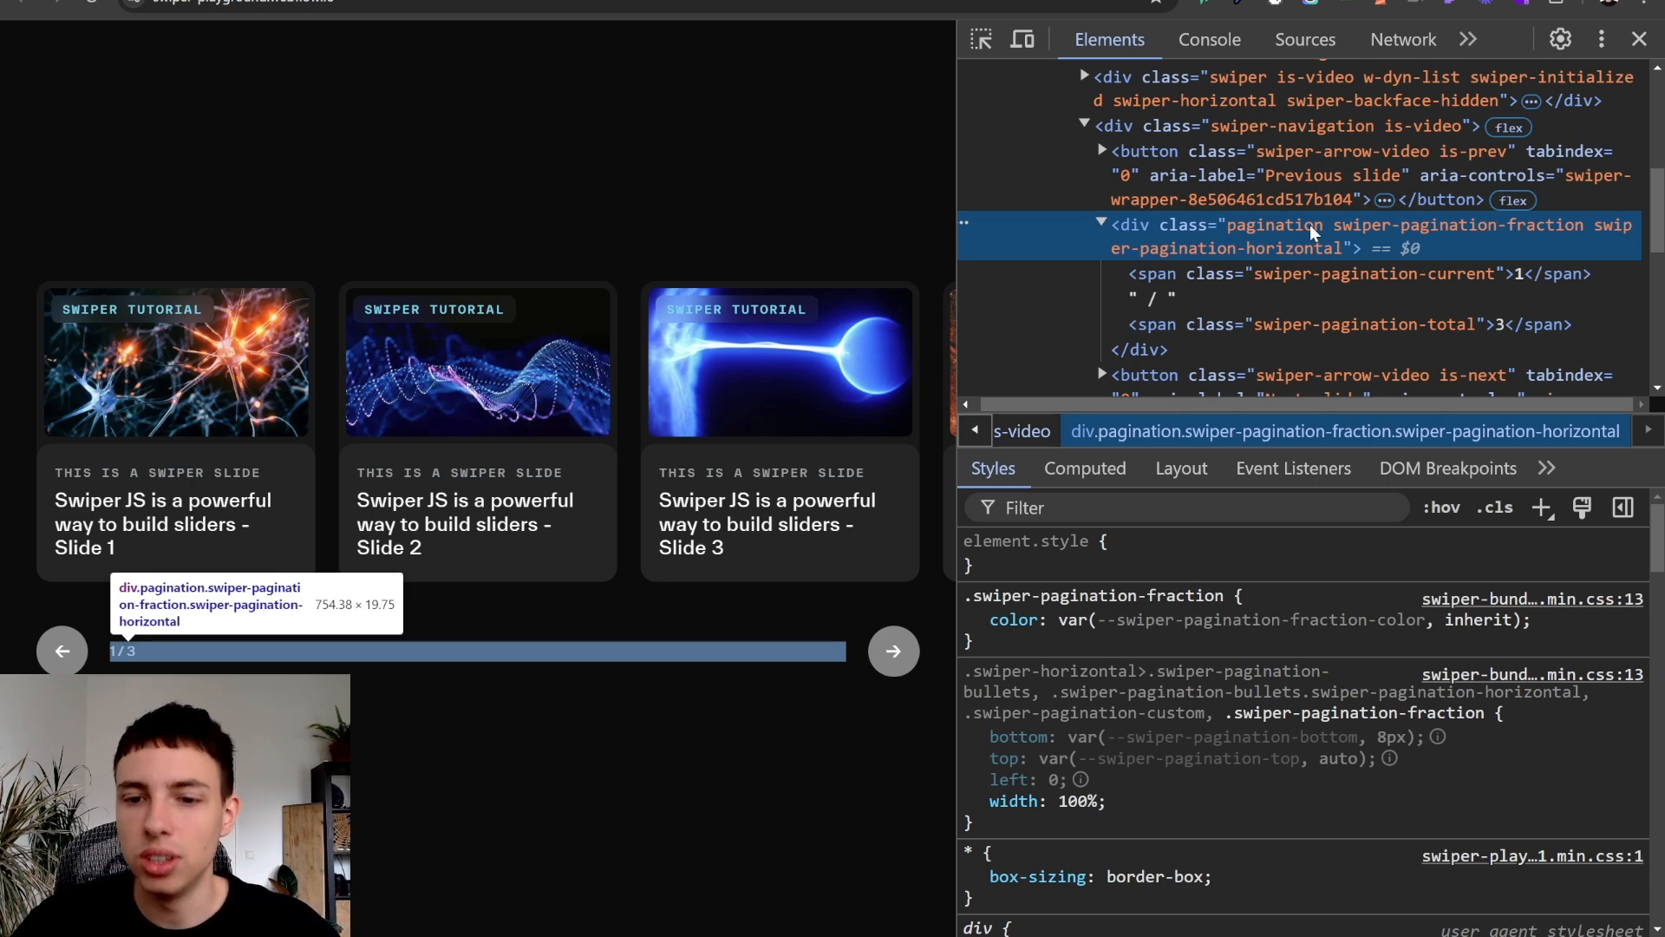
key(ctrl+shift+Tab)
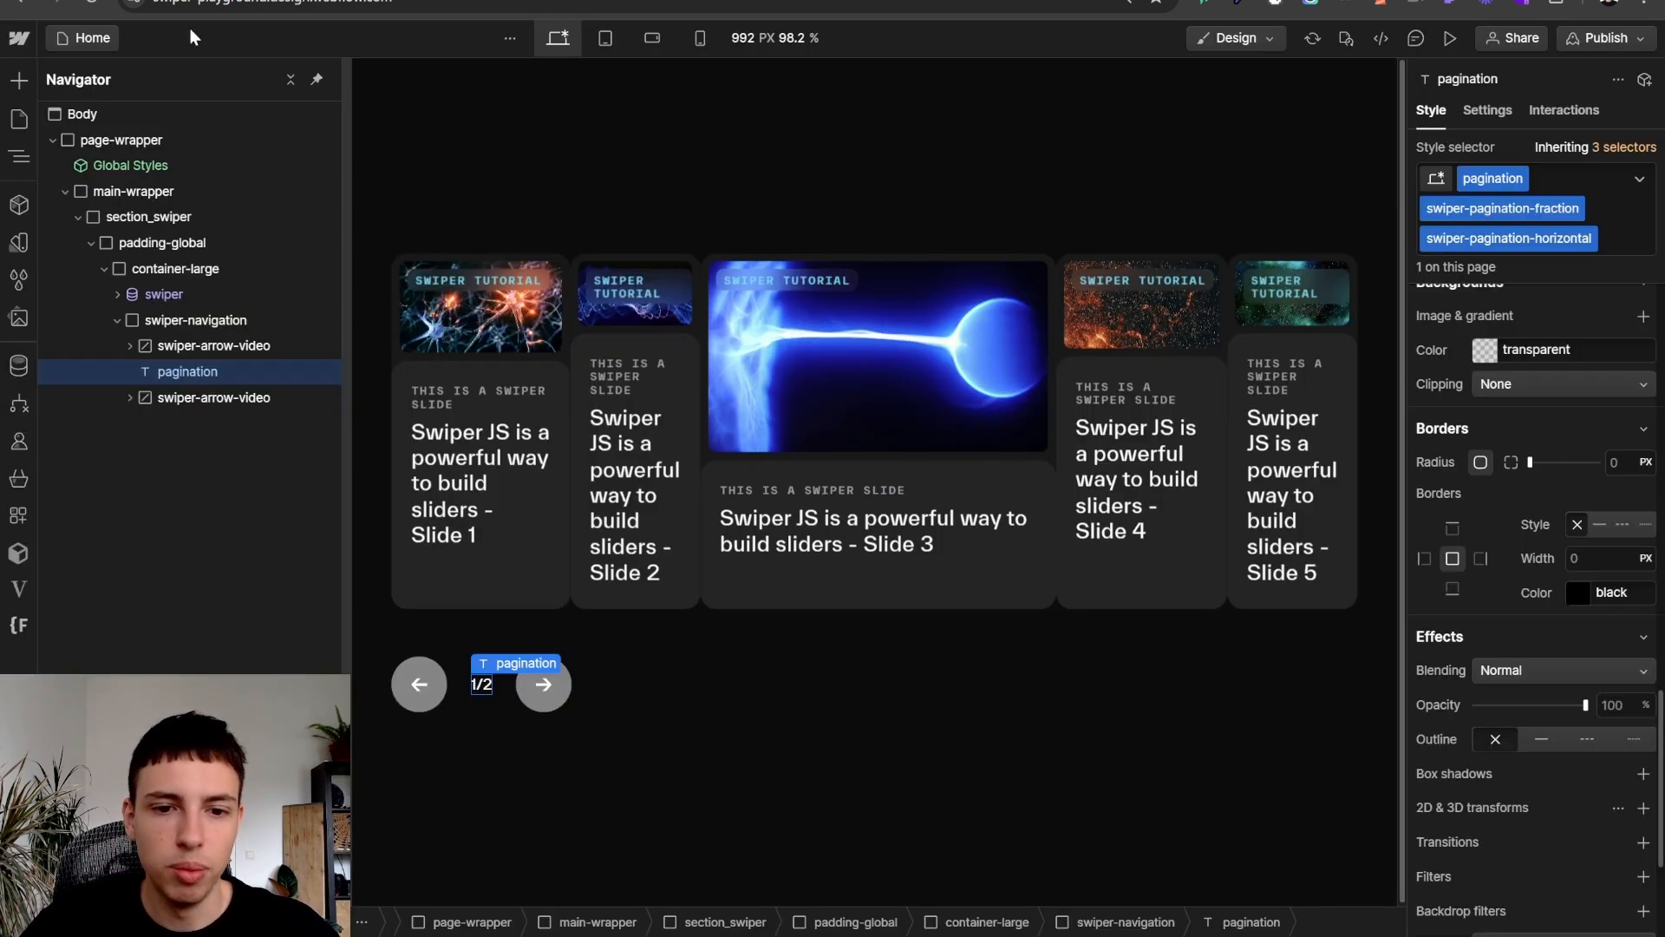
scroll(1605, 547, up, 5)
scroll(1570, 520, down, 3)
scroll(1567, 520, up, 3)
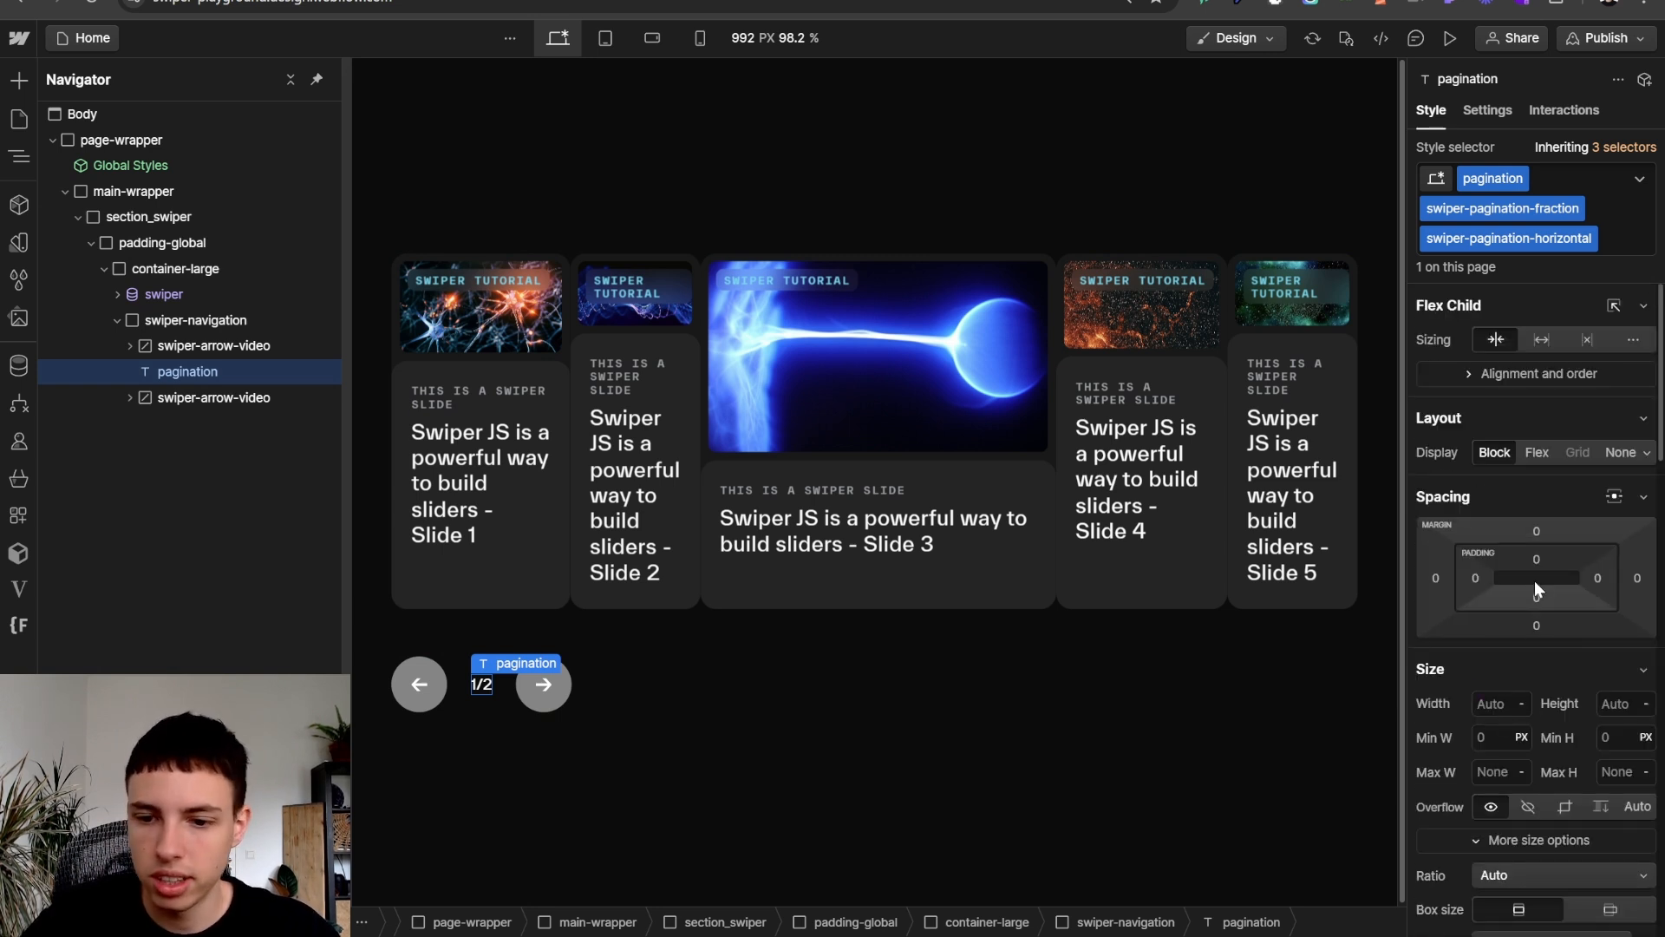
click(1499, 710)
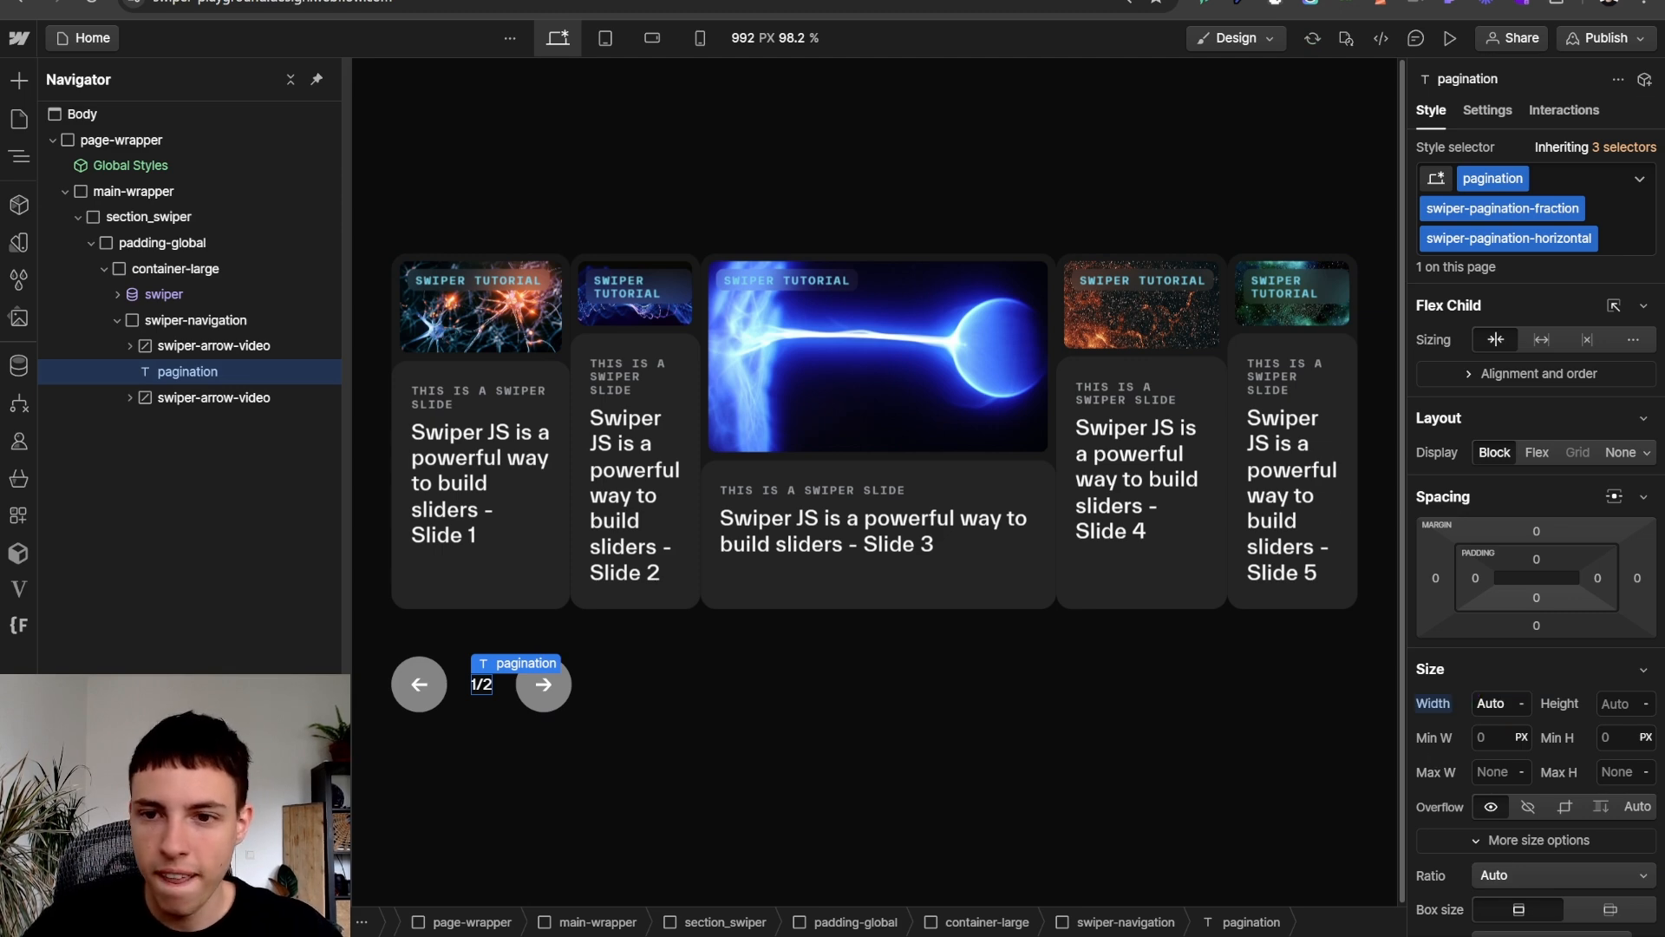
click(1596, 42)
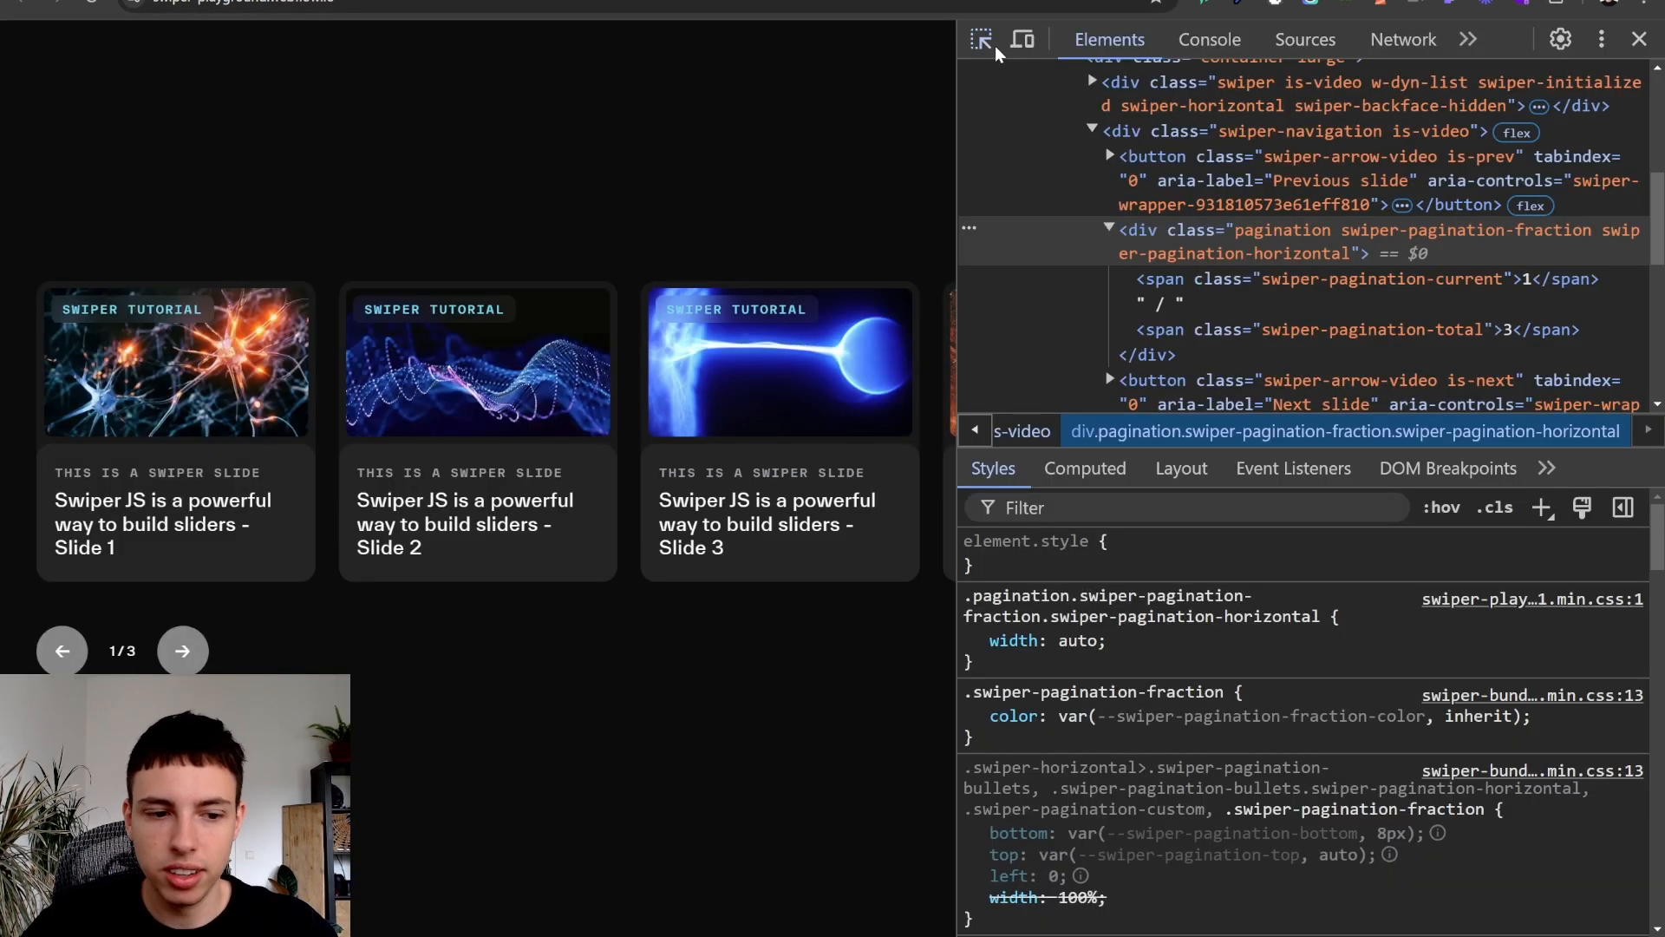
- Inspect the published counter's applied styles and the class names of its current-number and total-number spans
click(981, 39)
click(131, 650)
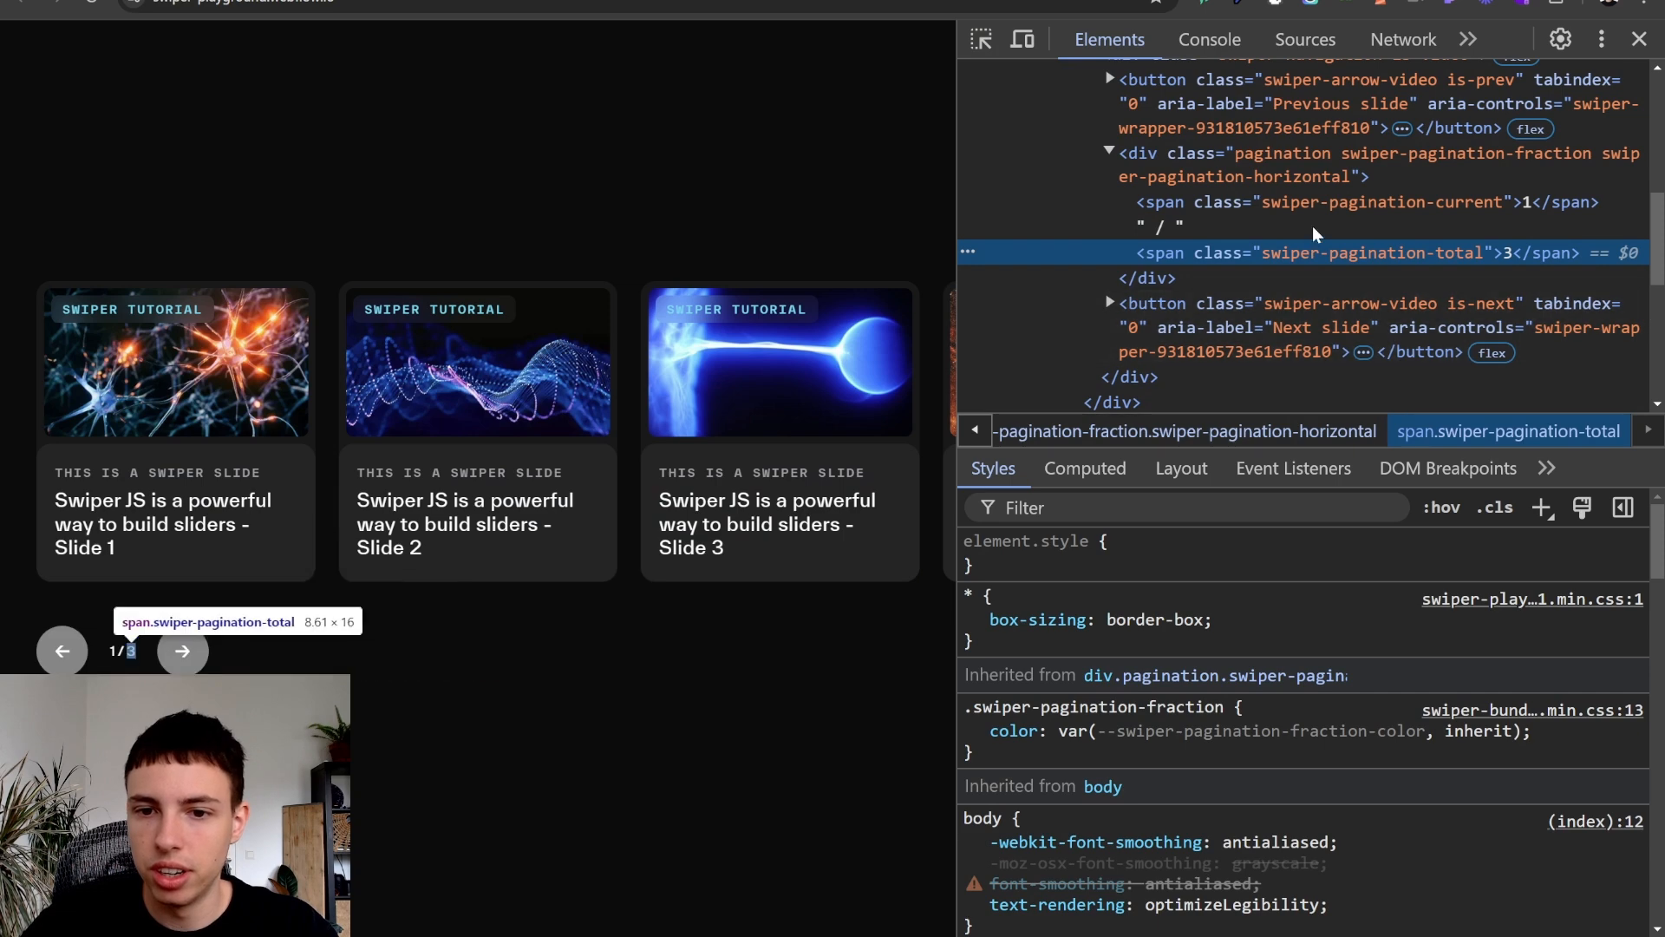
click(1308, 174)
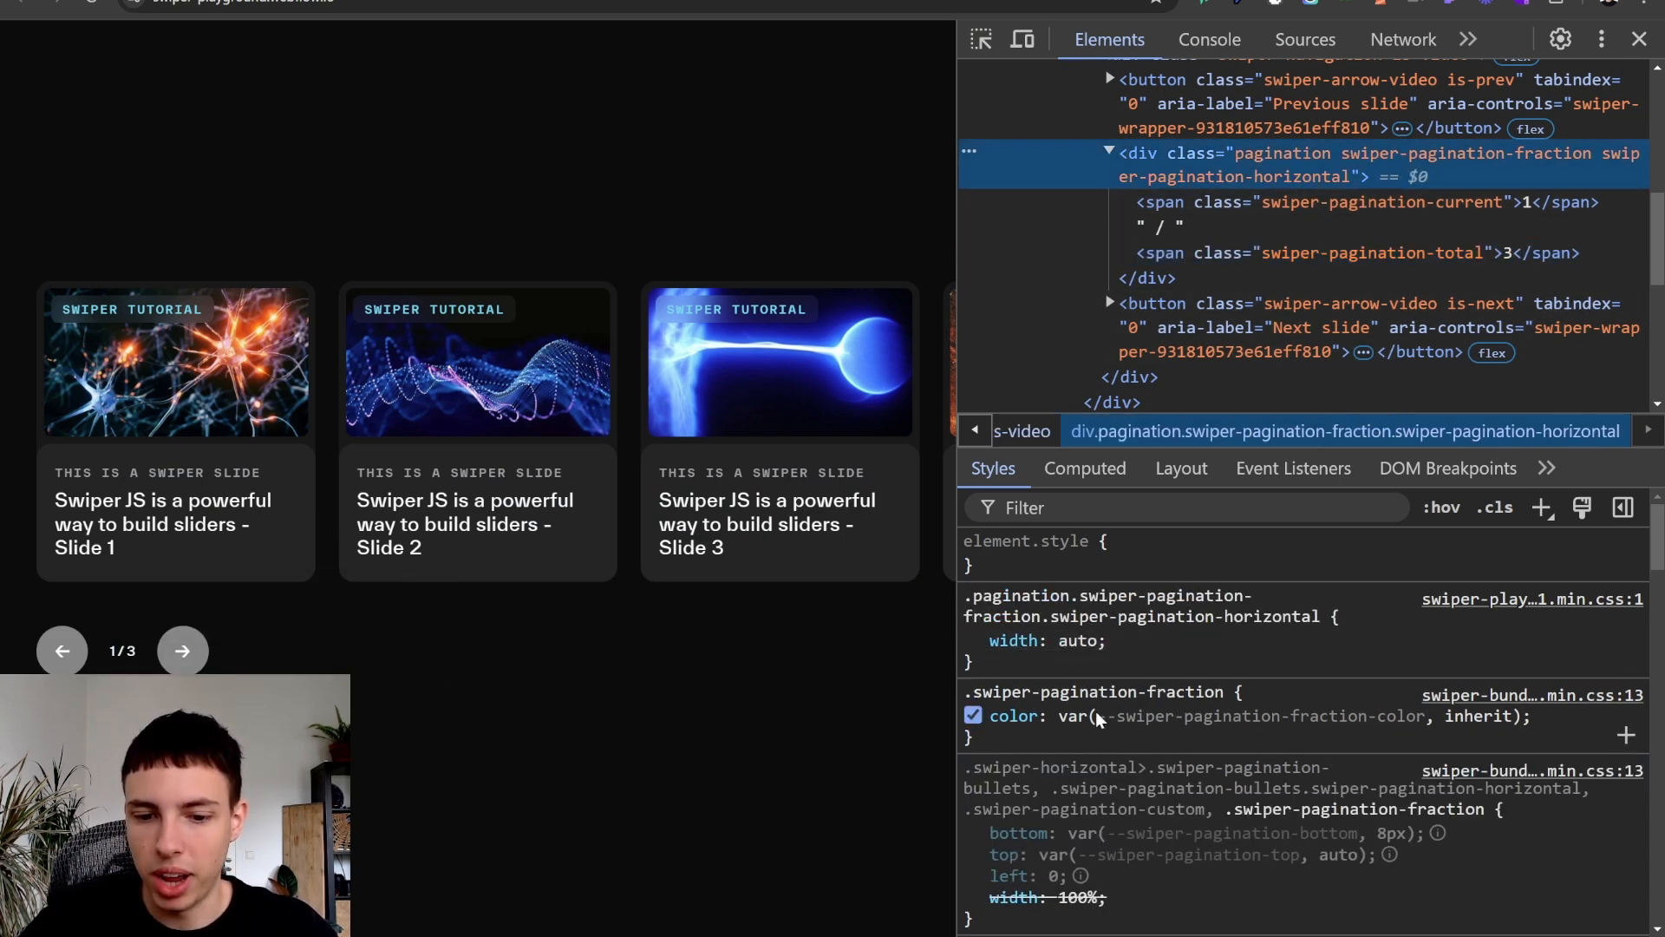
scroll(1076, 824, down, 2)
scroll(1073, 710, up, 2)
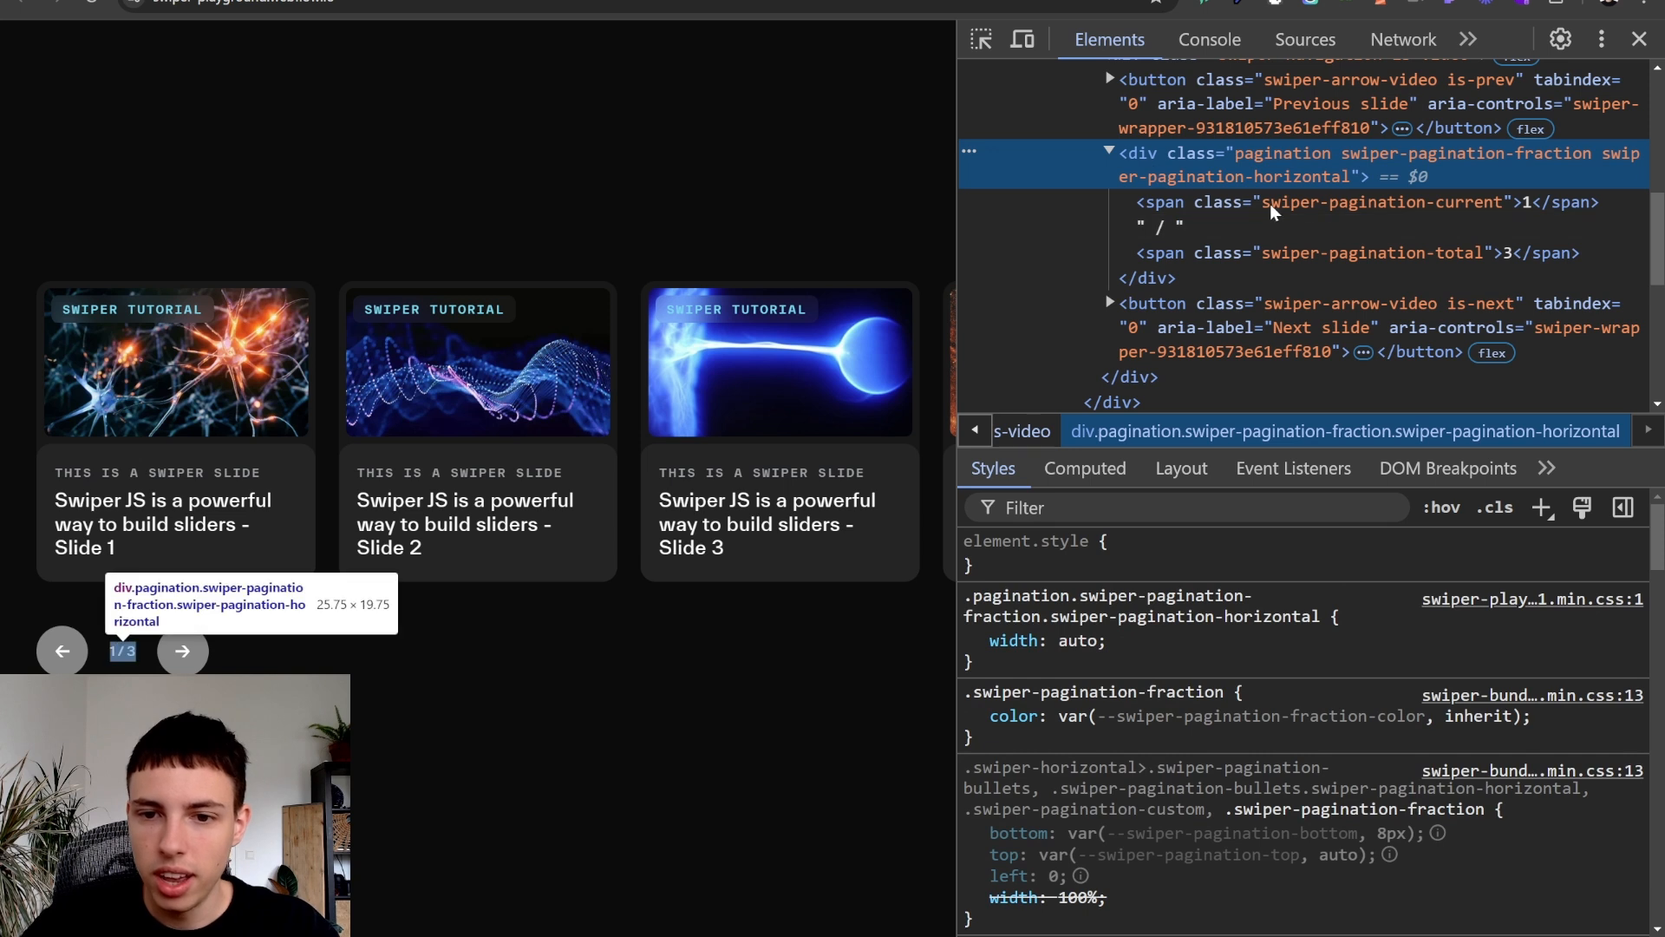
click(1445, 203)
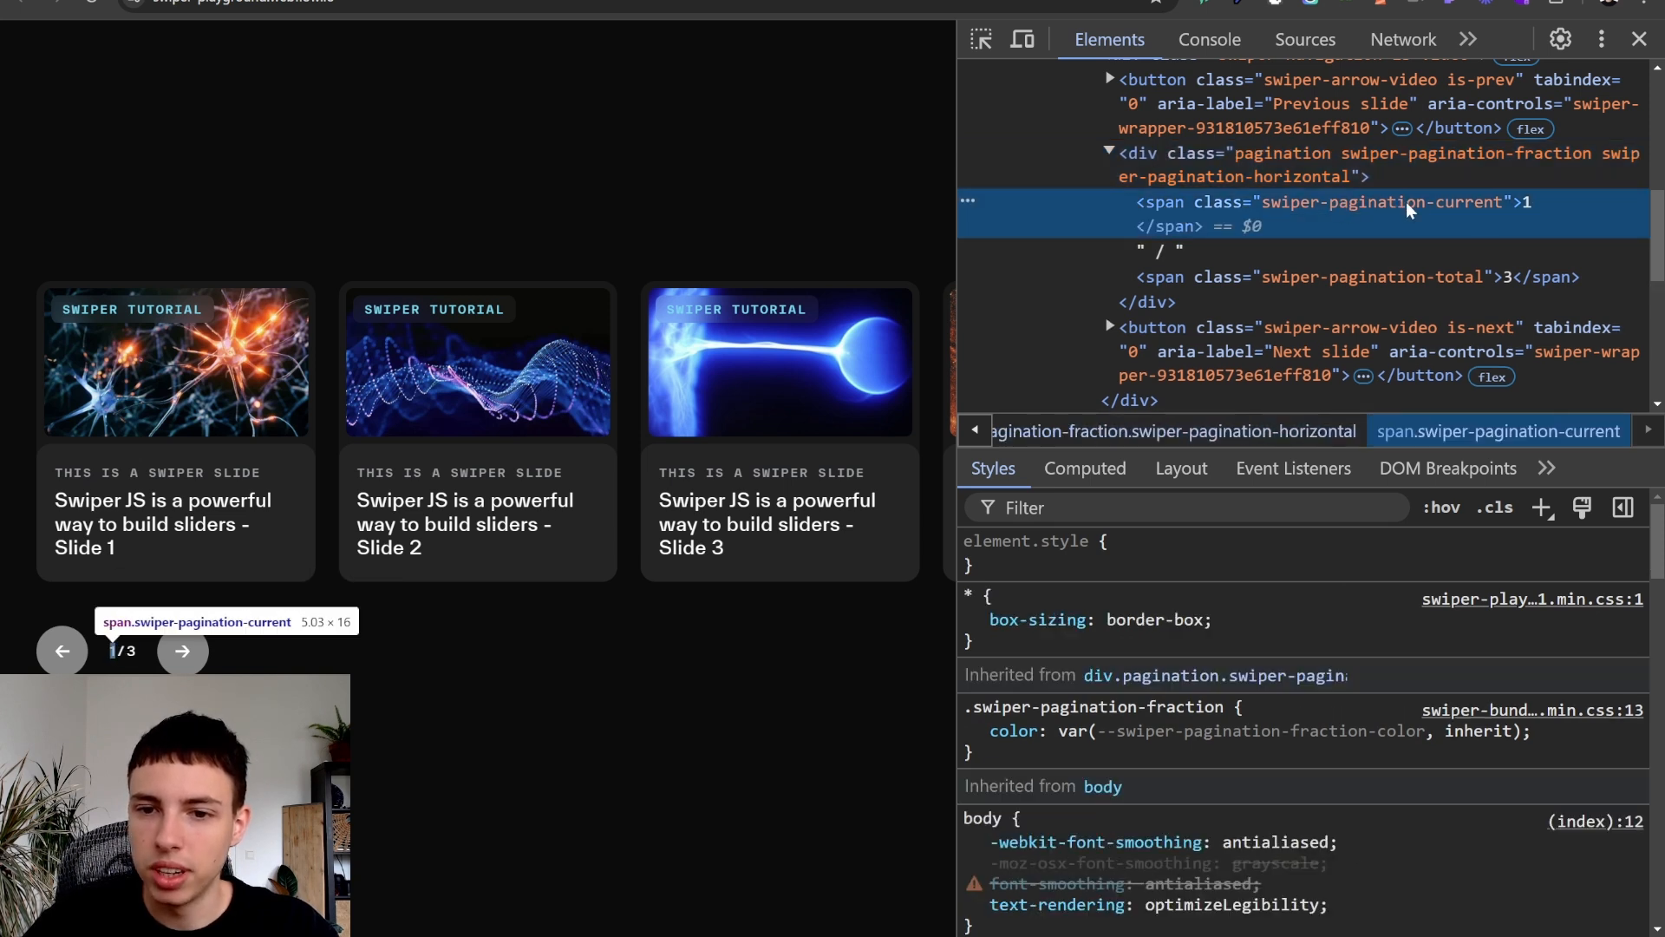
double_click(1332, 202)
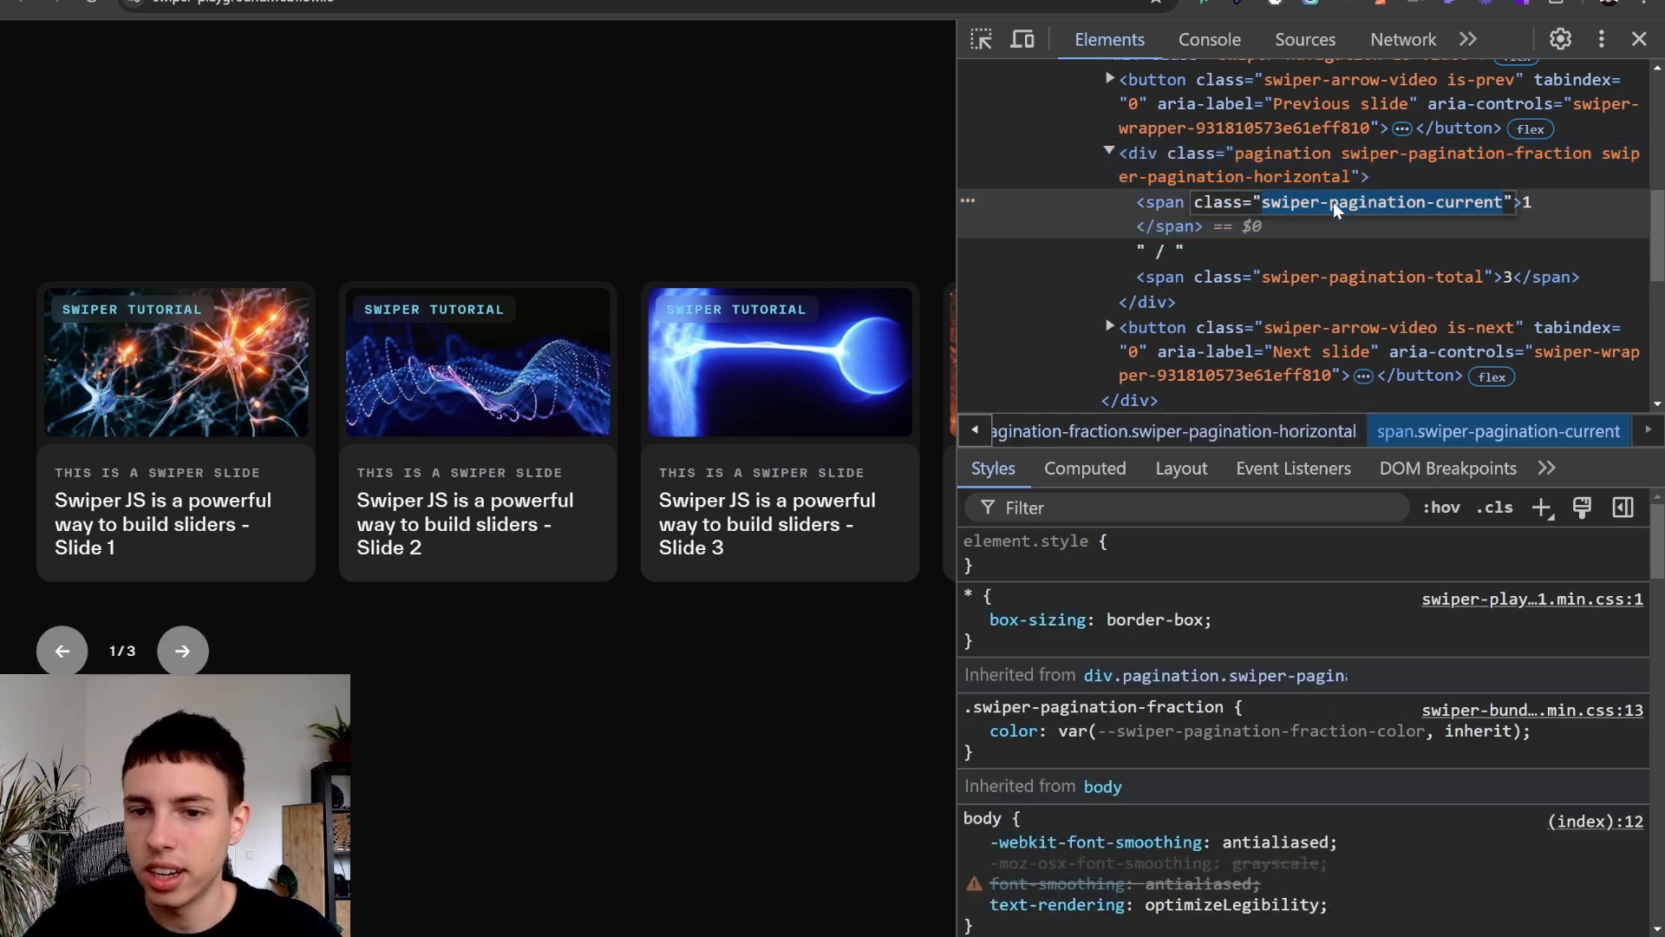
click(1343, 267)
click(1346, 265)
click(1349, 255)
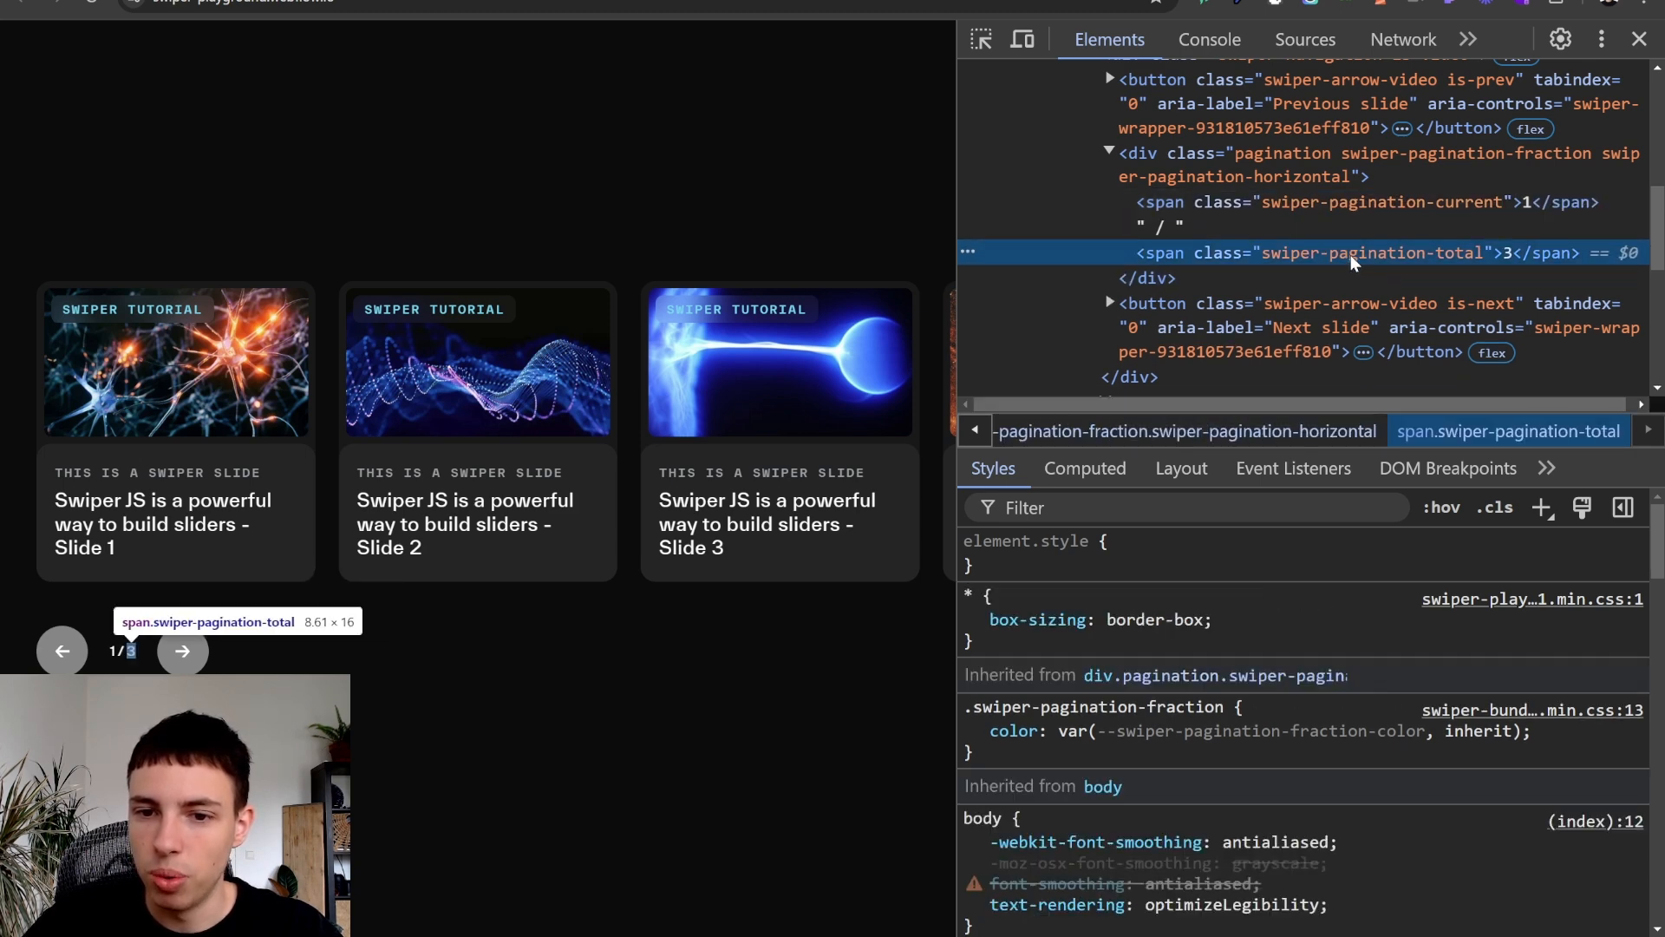
double_click(1351, 255)
click(1359, 250)
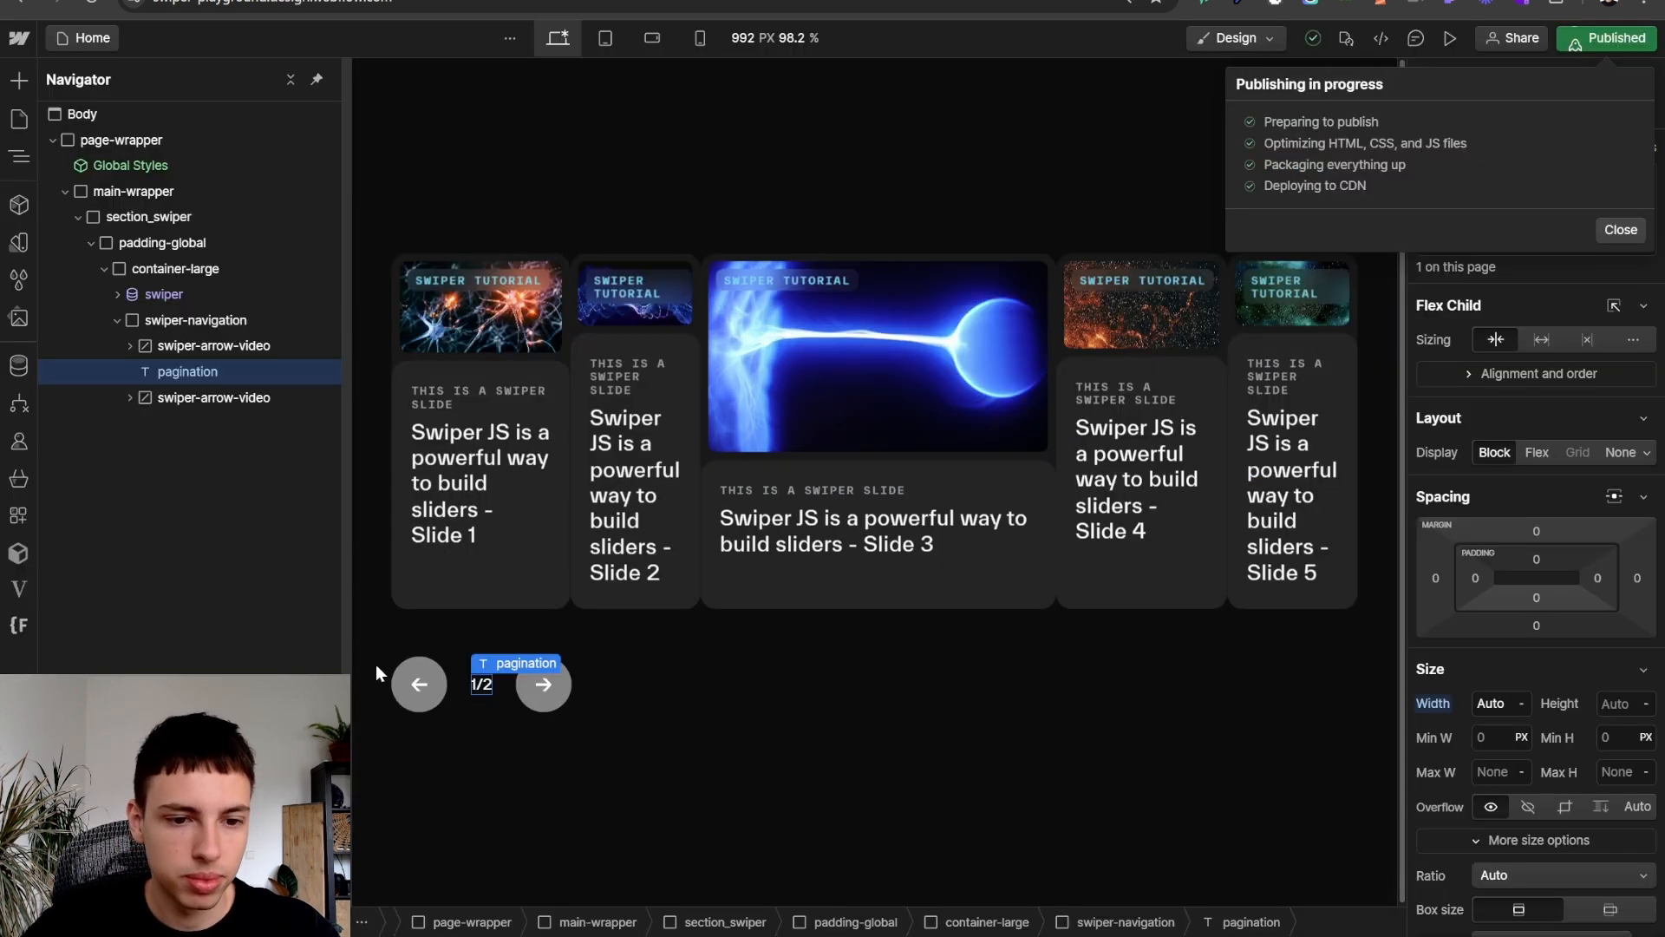
- Insert a Code Embed element directly after the pagination text block in swiper-navigation
click(189, 371)
key(ctrl+e)
text(e)
key(BackSpace)
text(emb)
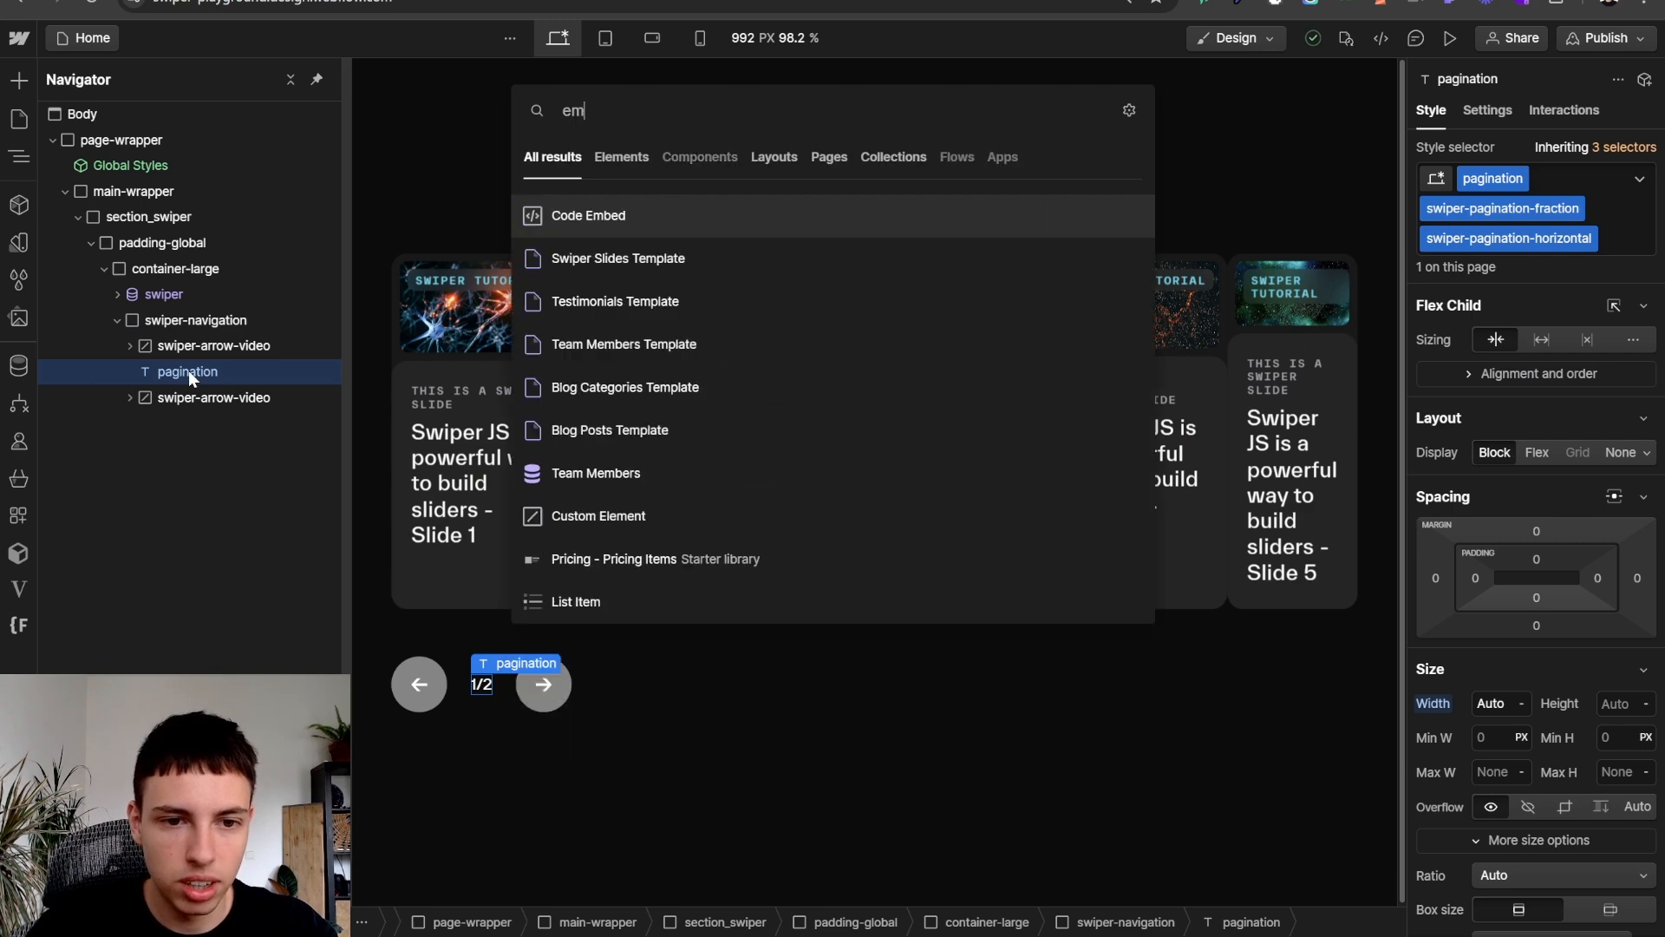
key(Return)
- Write a style block containing an empty .swiper-pagination-current rule in the code embed, then save and close it
text(<style>)
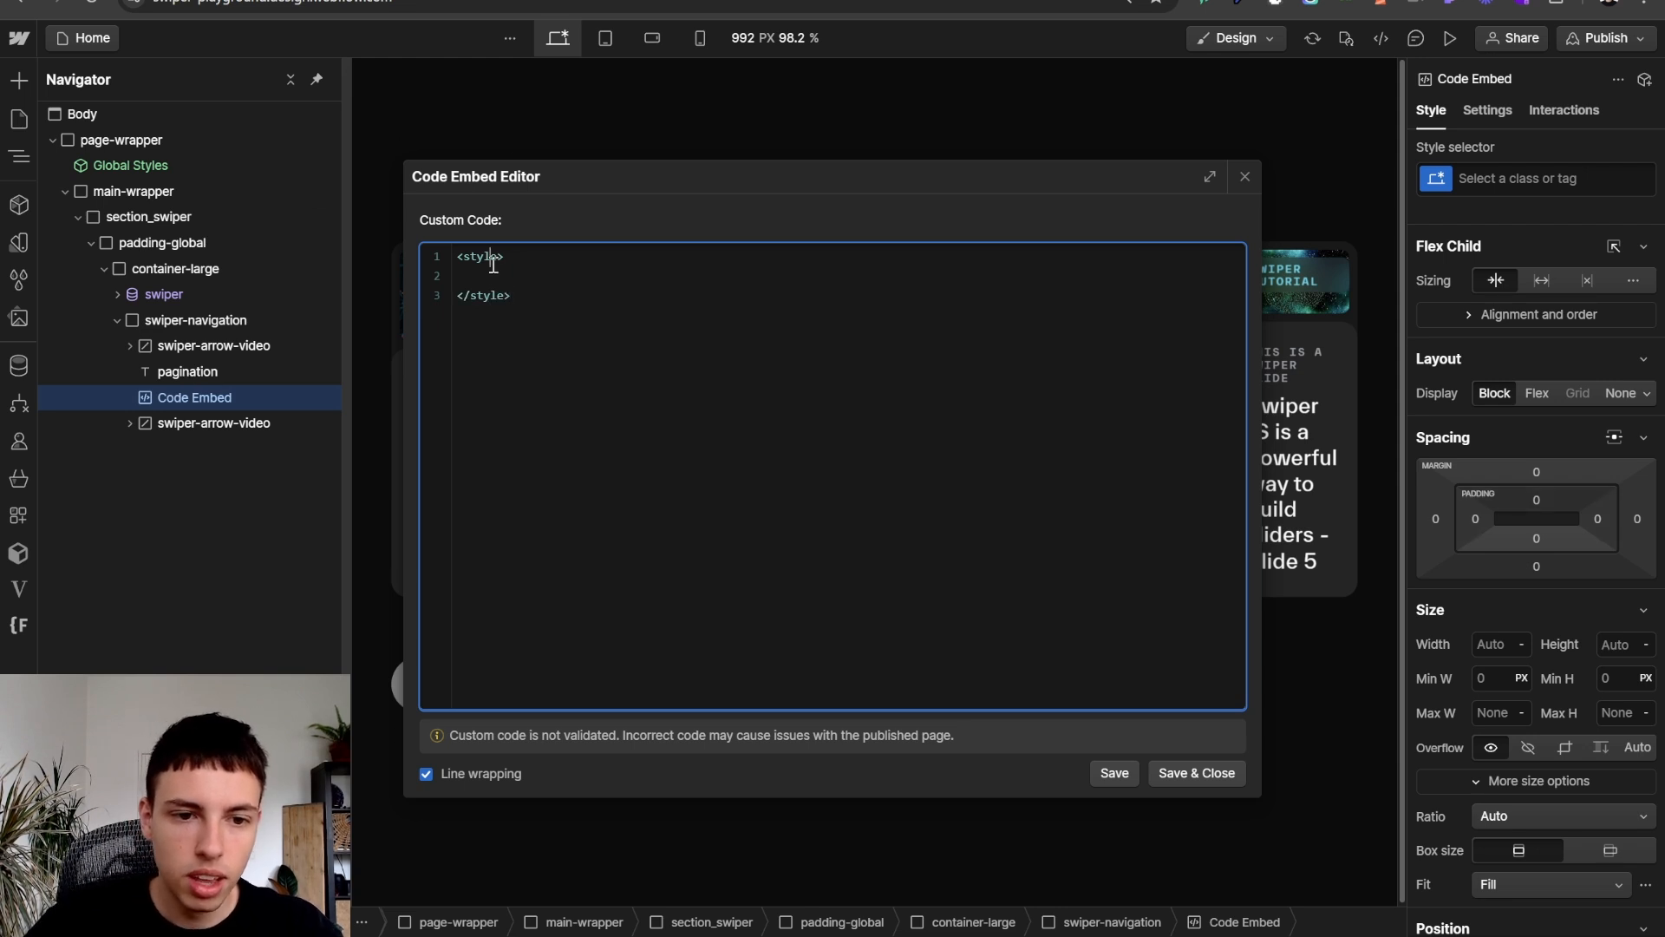
text(  </style>.swiper-pagination-current)
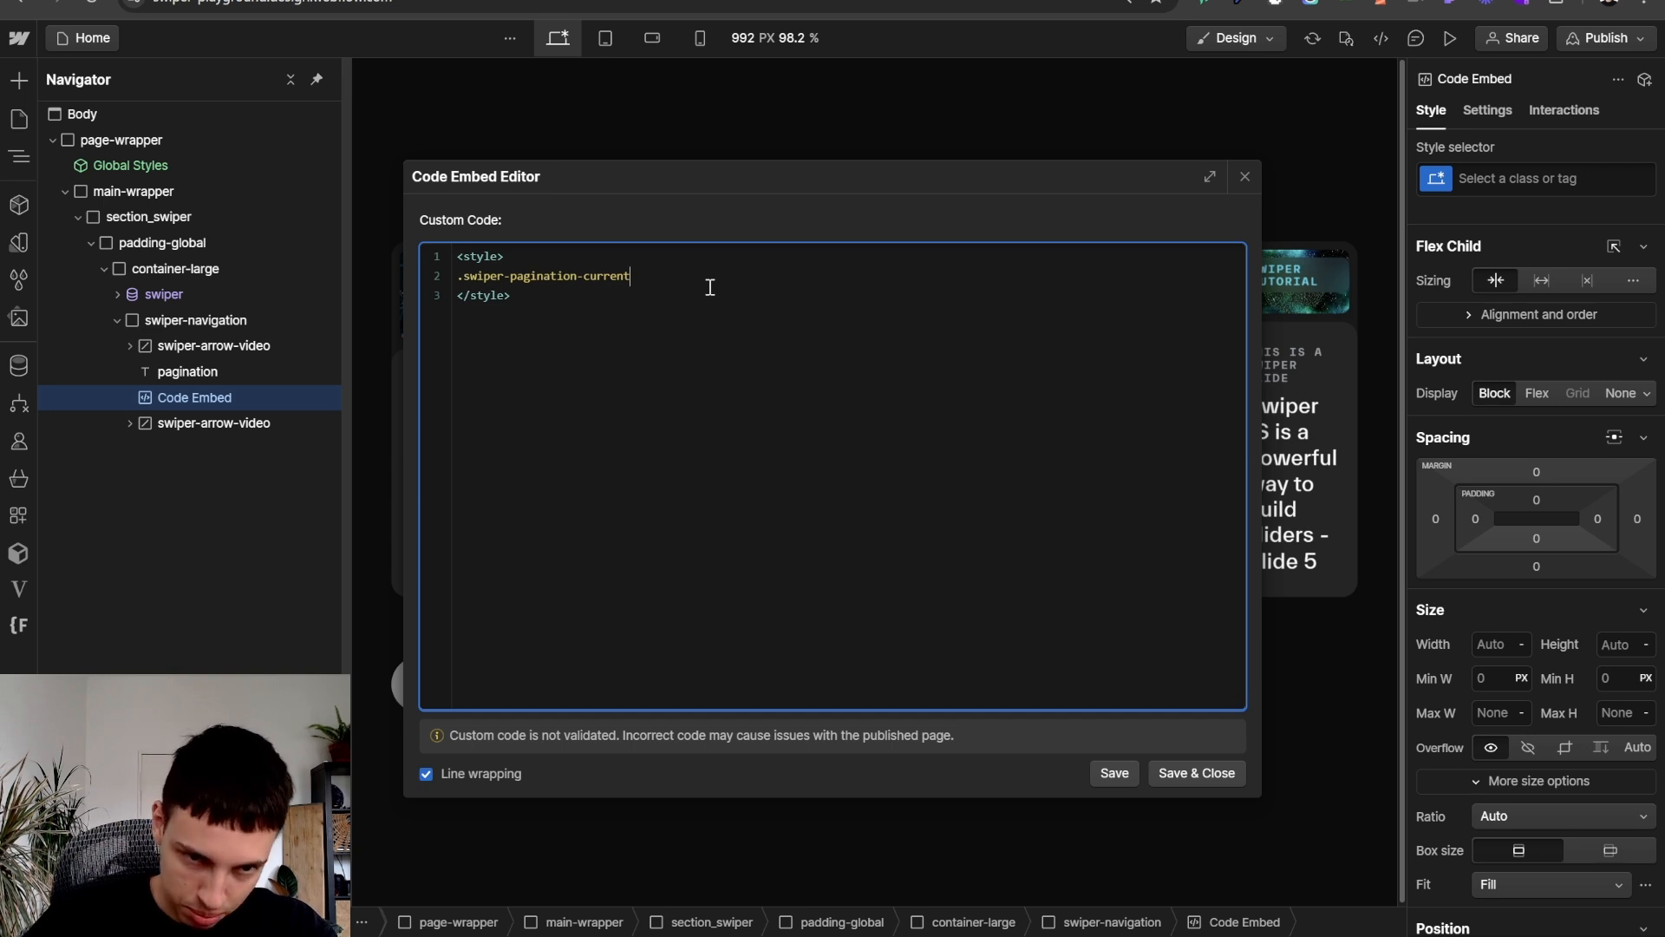
text( {)
key(Return)
key(Return)
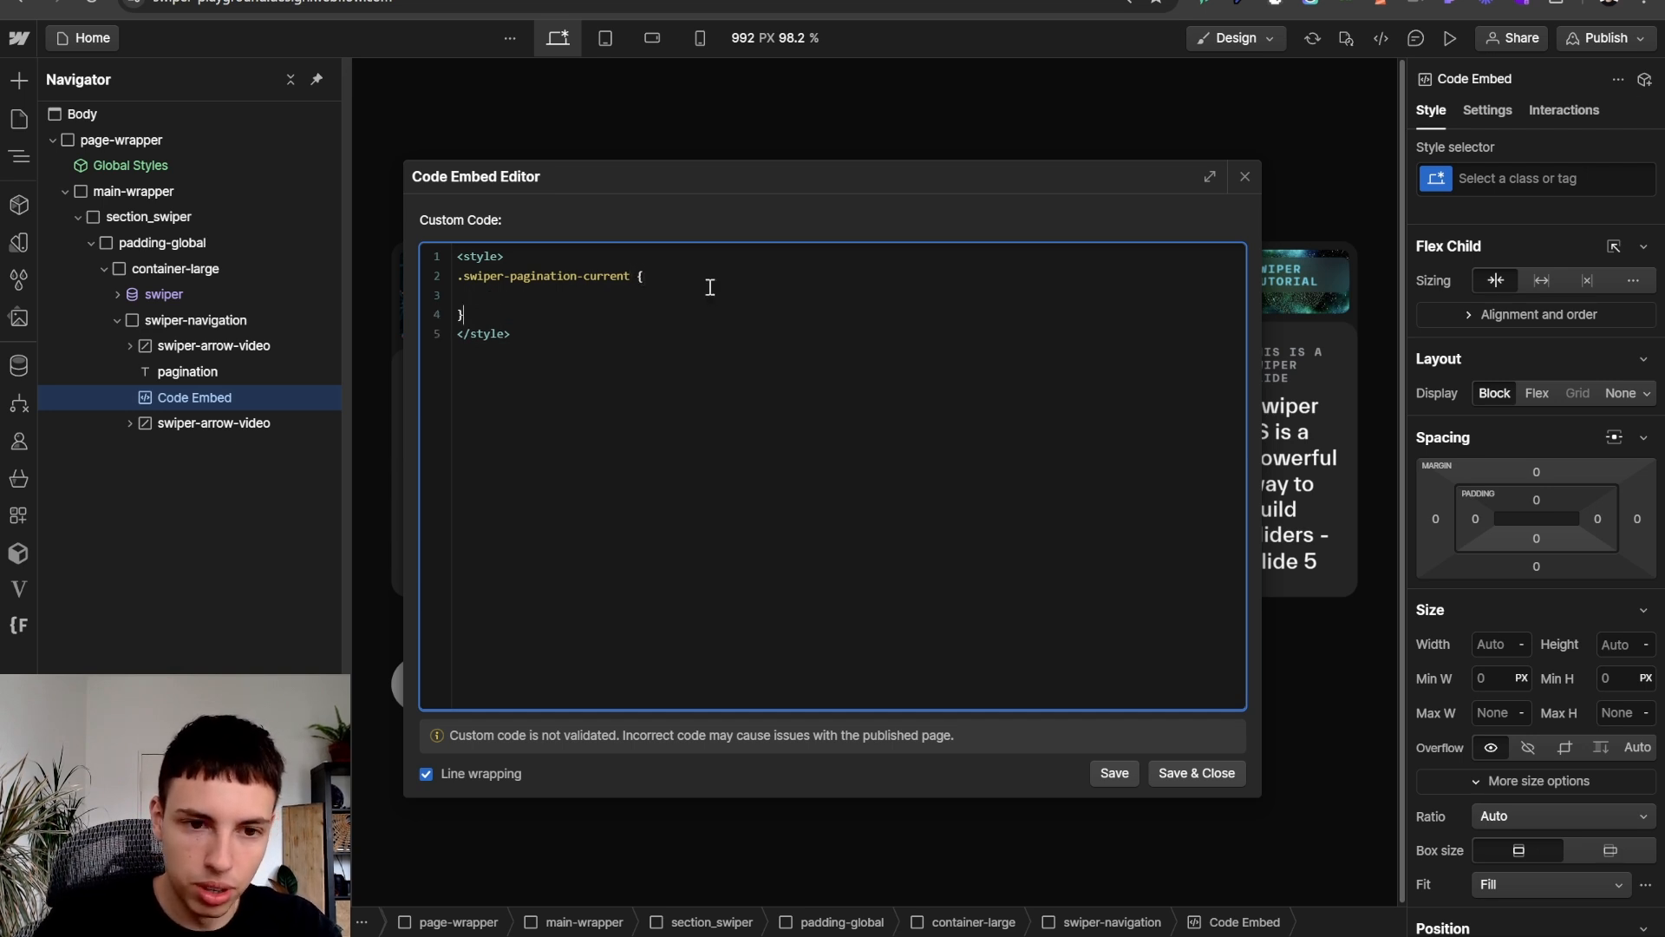
click(1195, 774)
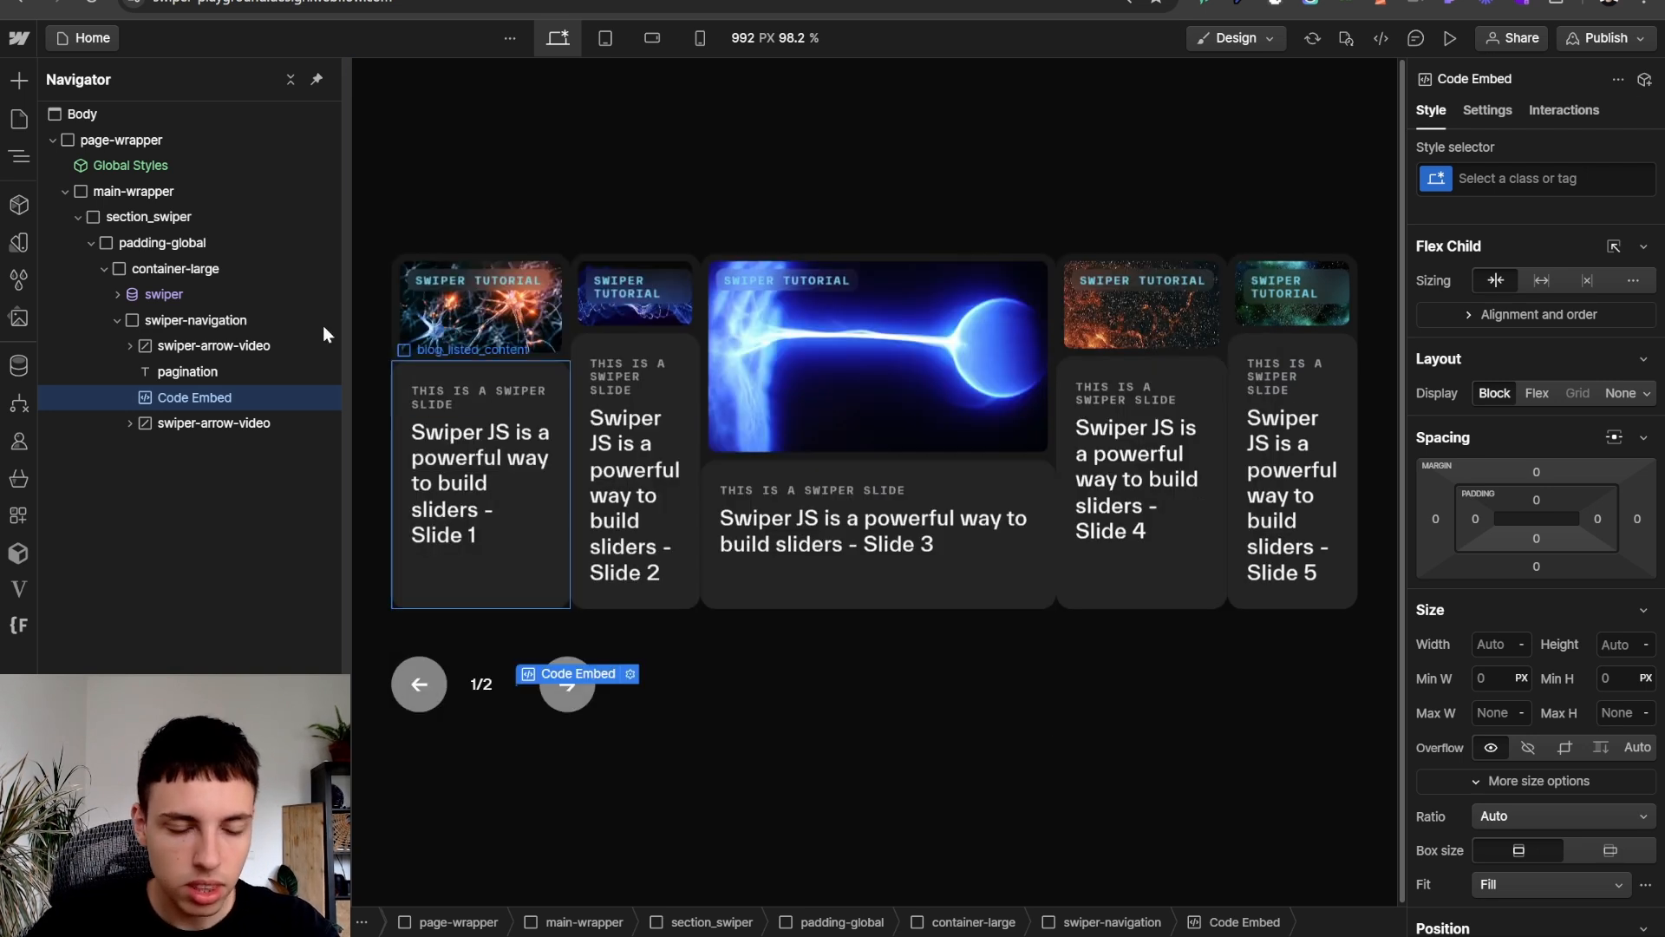
- Copy the hex value of the Bright Cyan color variable and return to the page canvas
key(v)
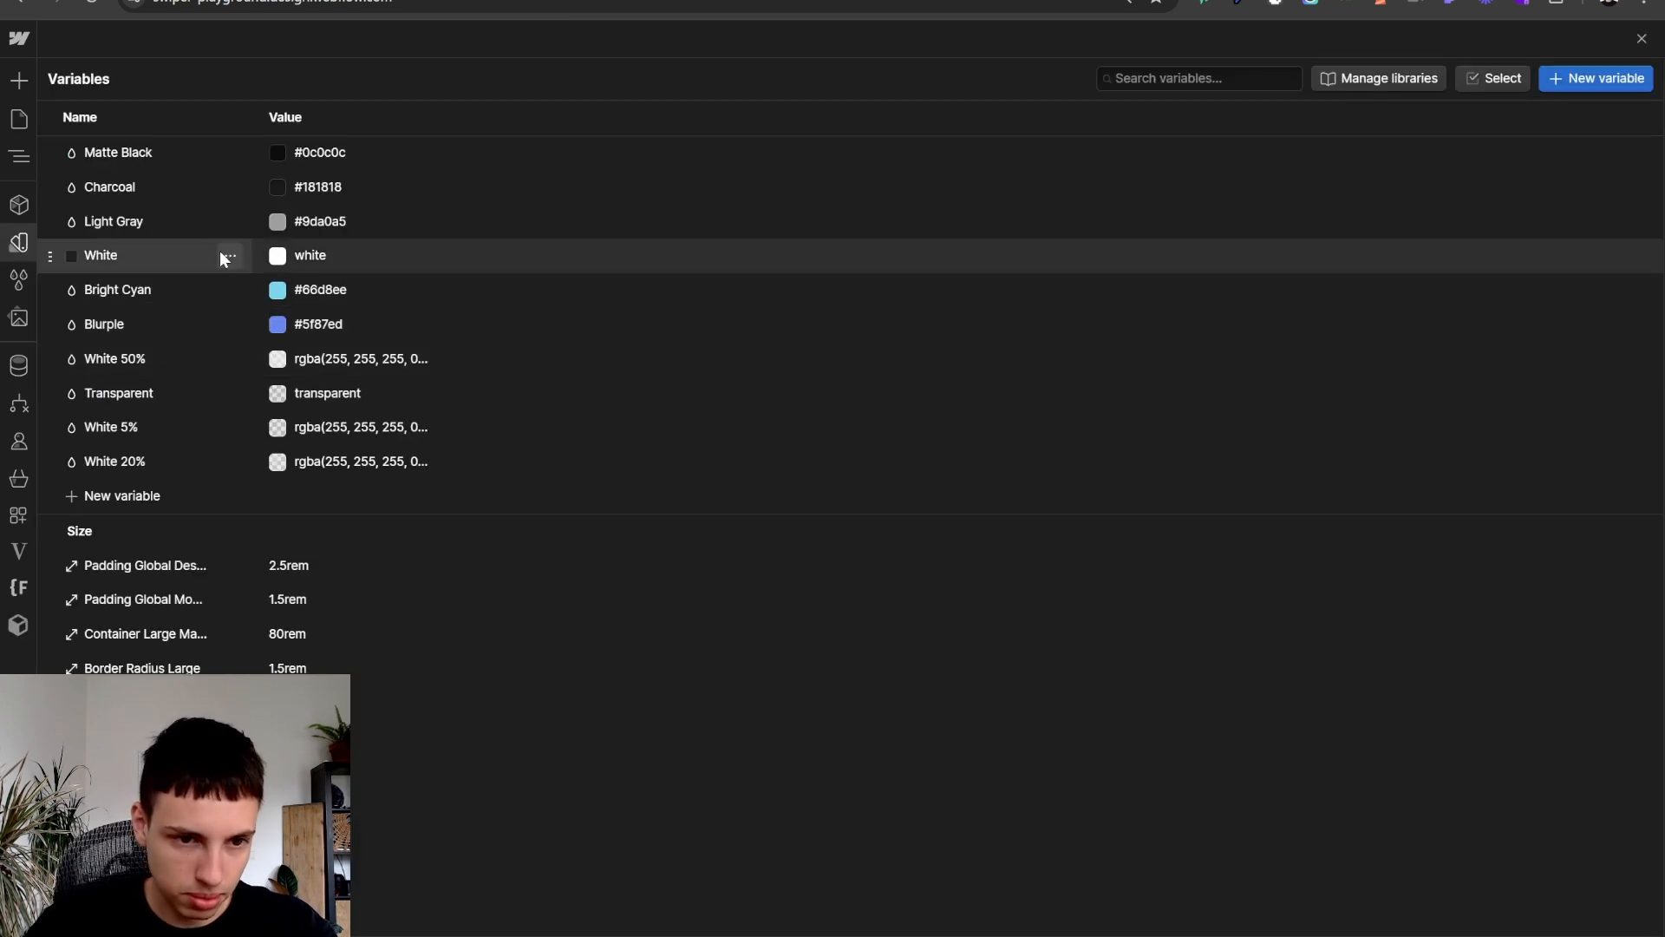
click(230, 290)
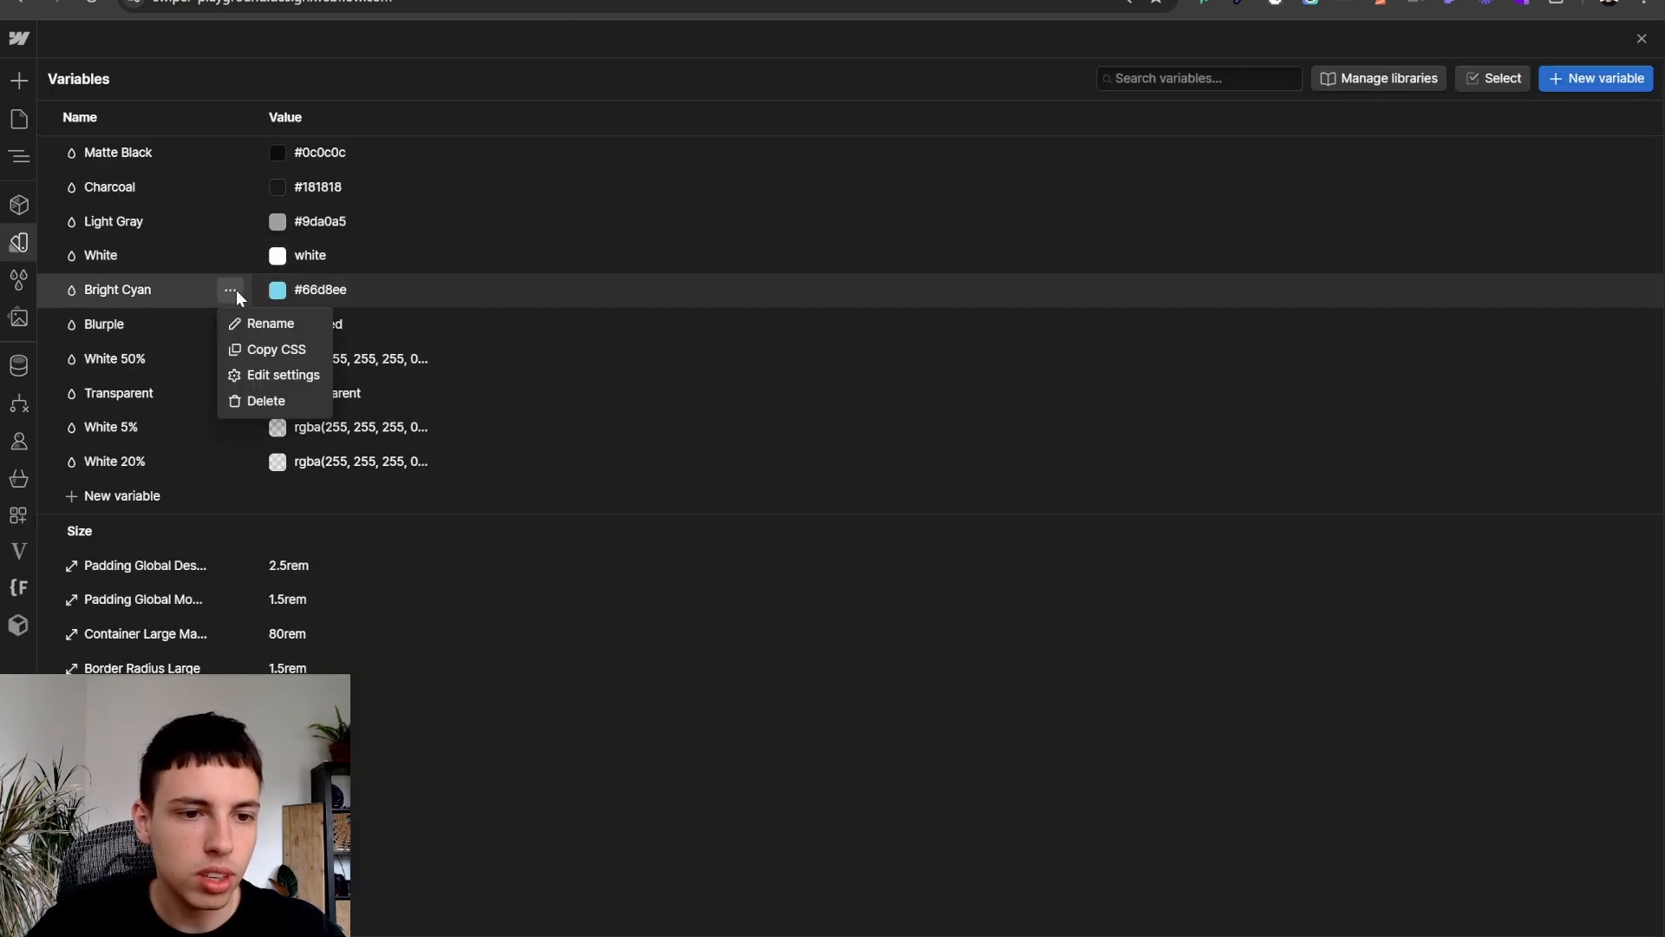
click(299, 348)
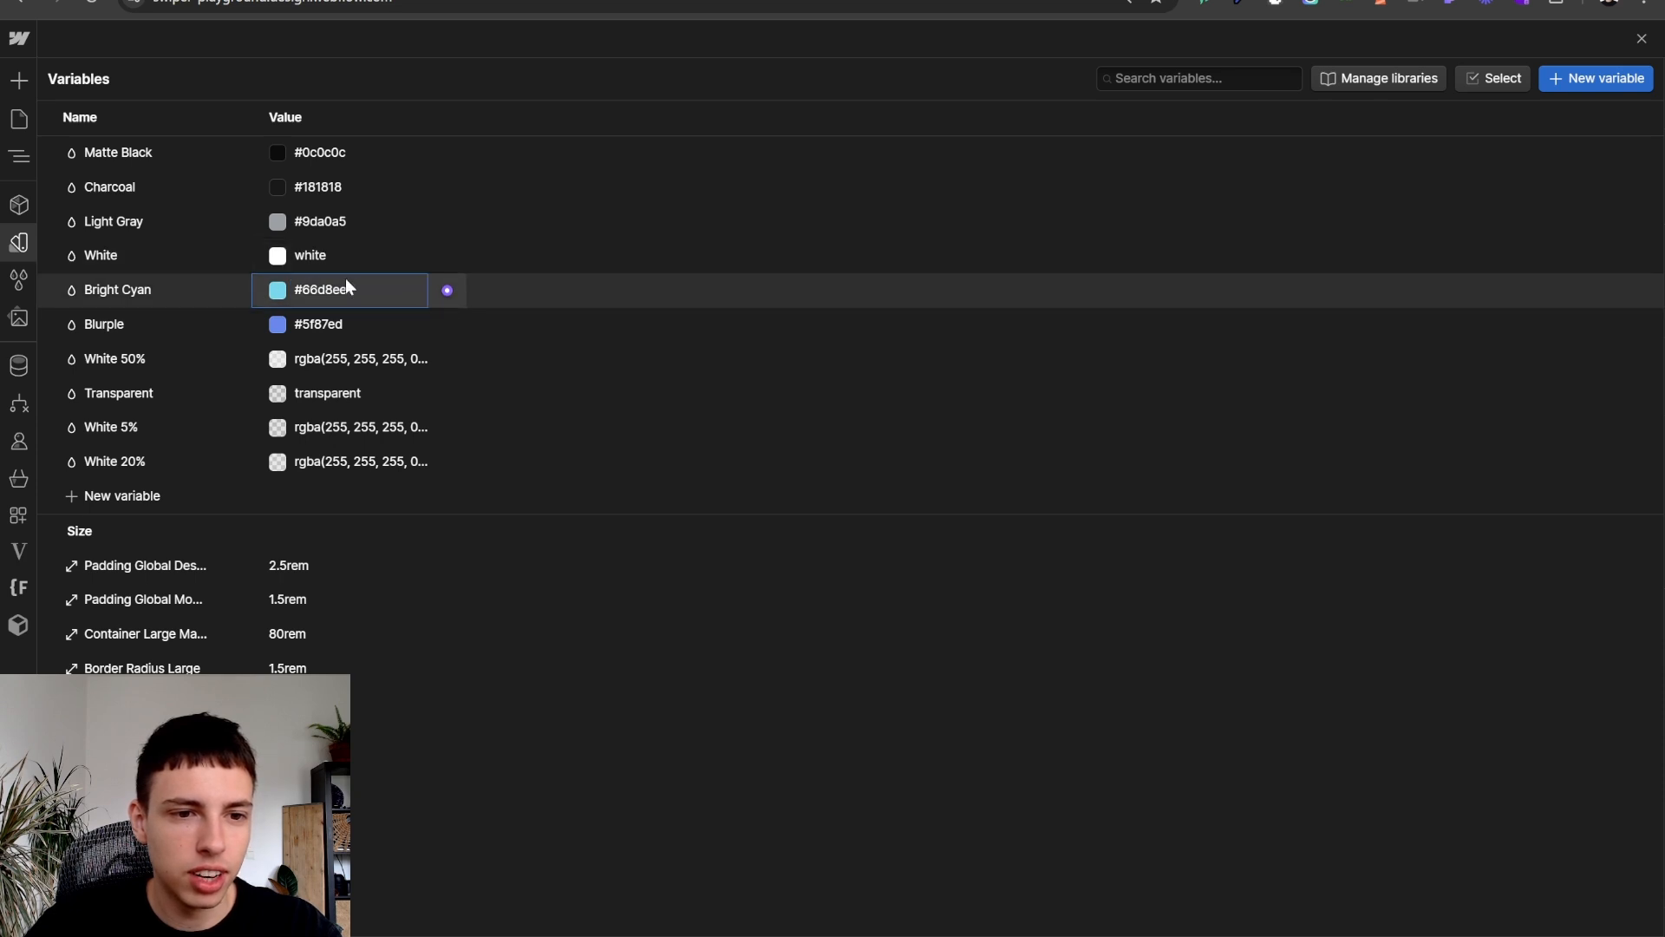
click(316, 290)
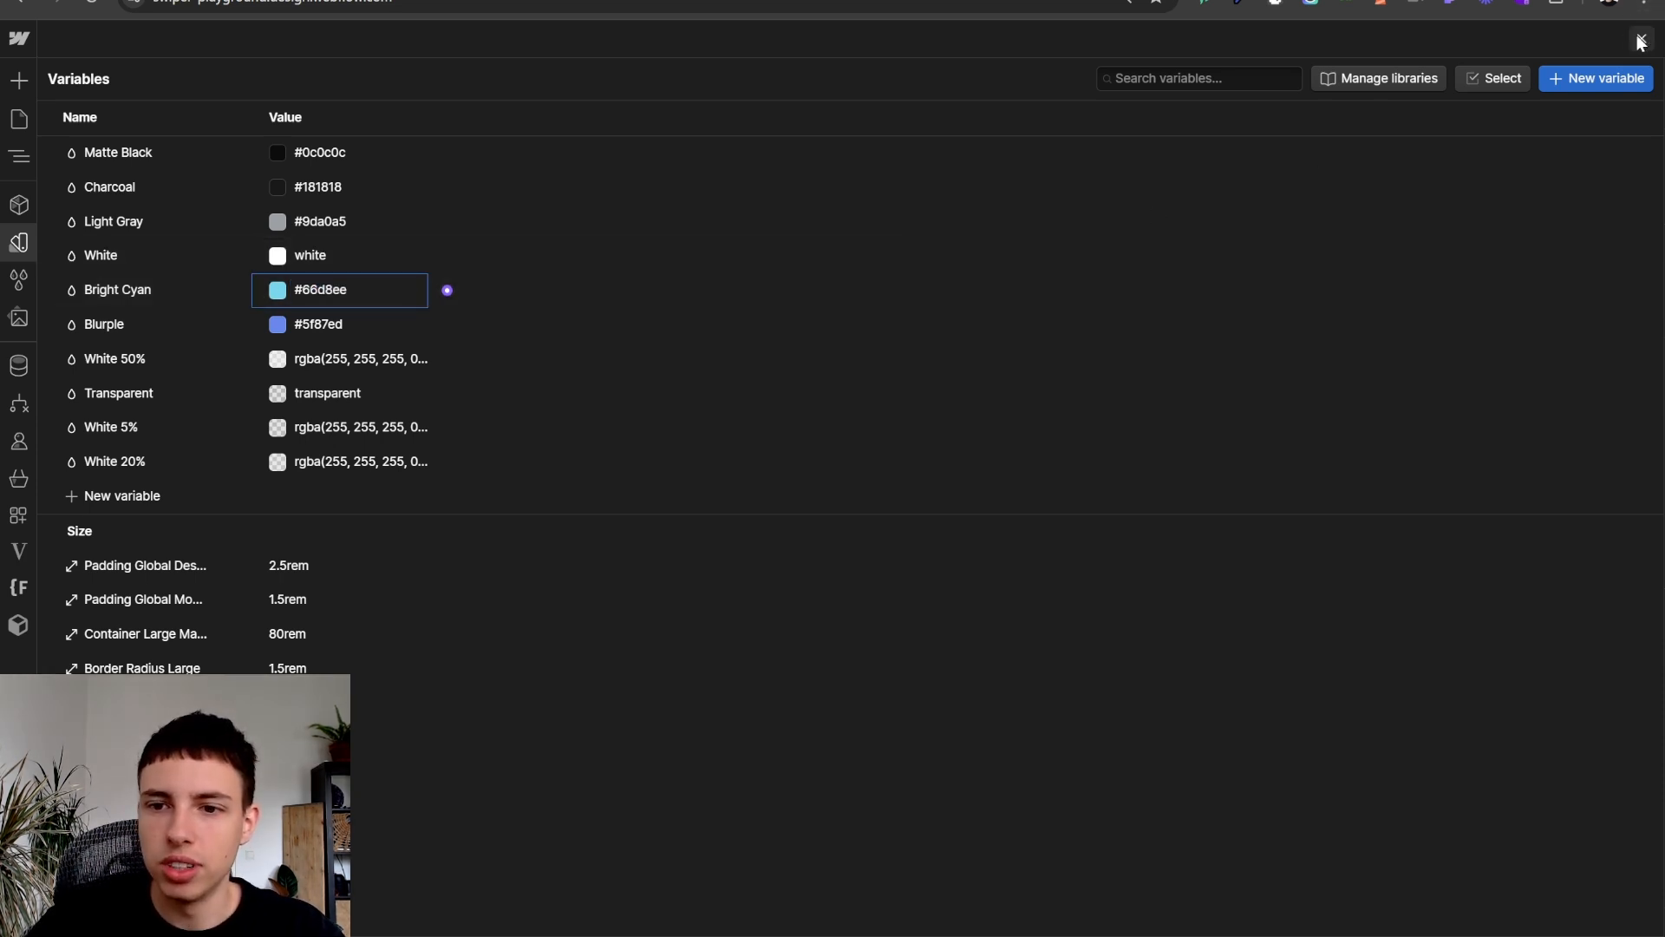
click(1642, 39)
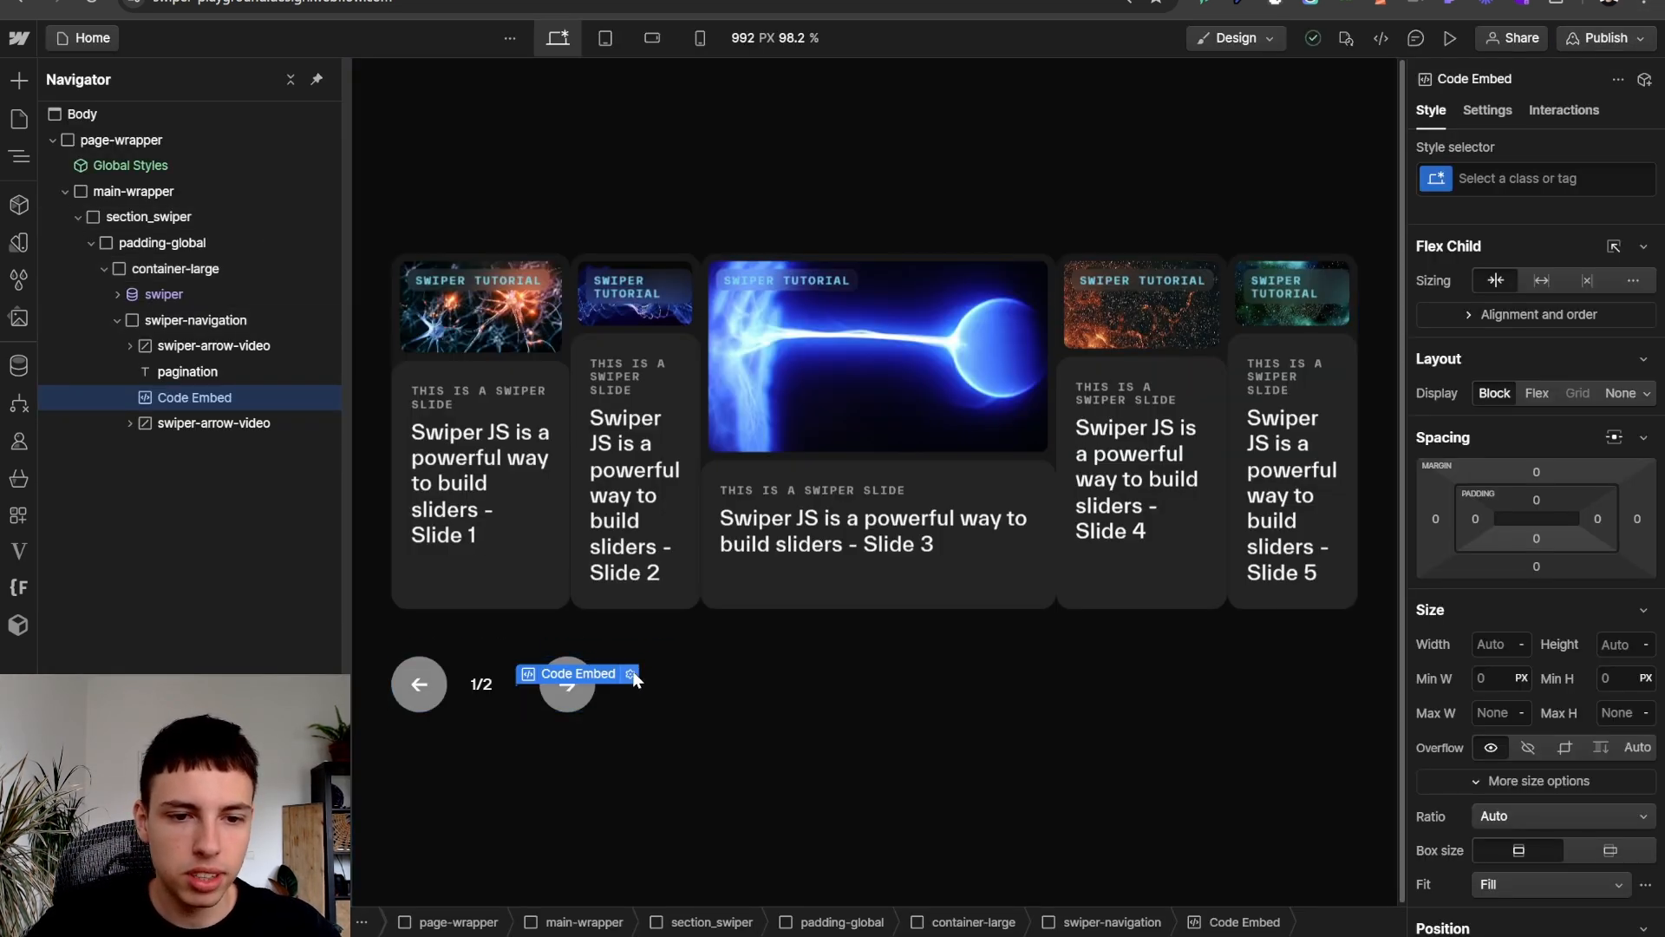
- Set color: #66d8ee; inside the .swiper-pagination-current rule of the code embed, then save and close it
double_click(642, 685)
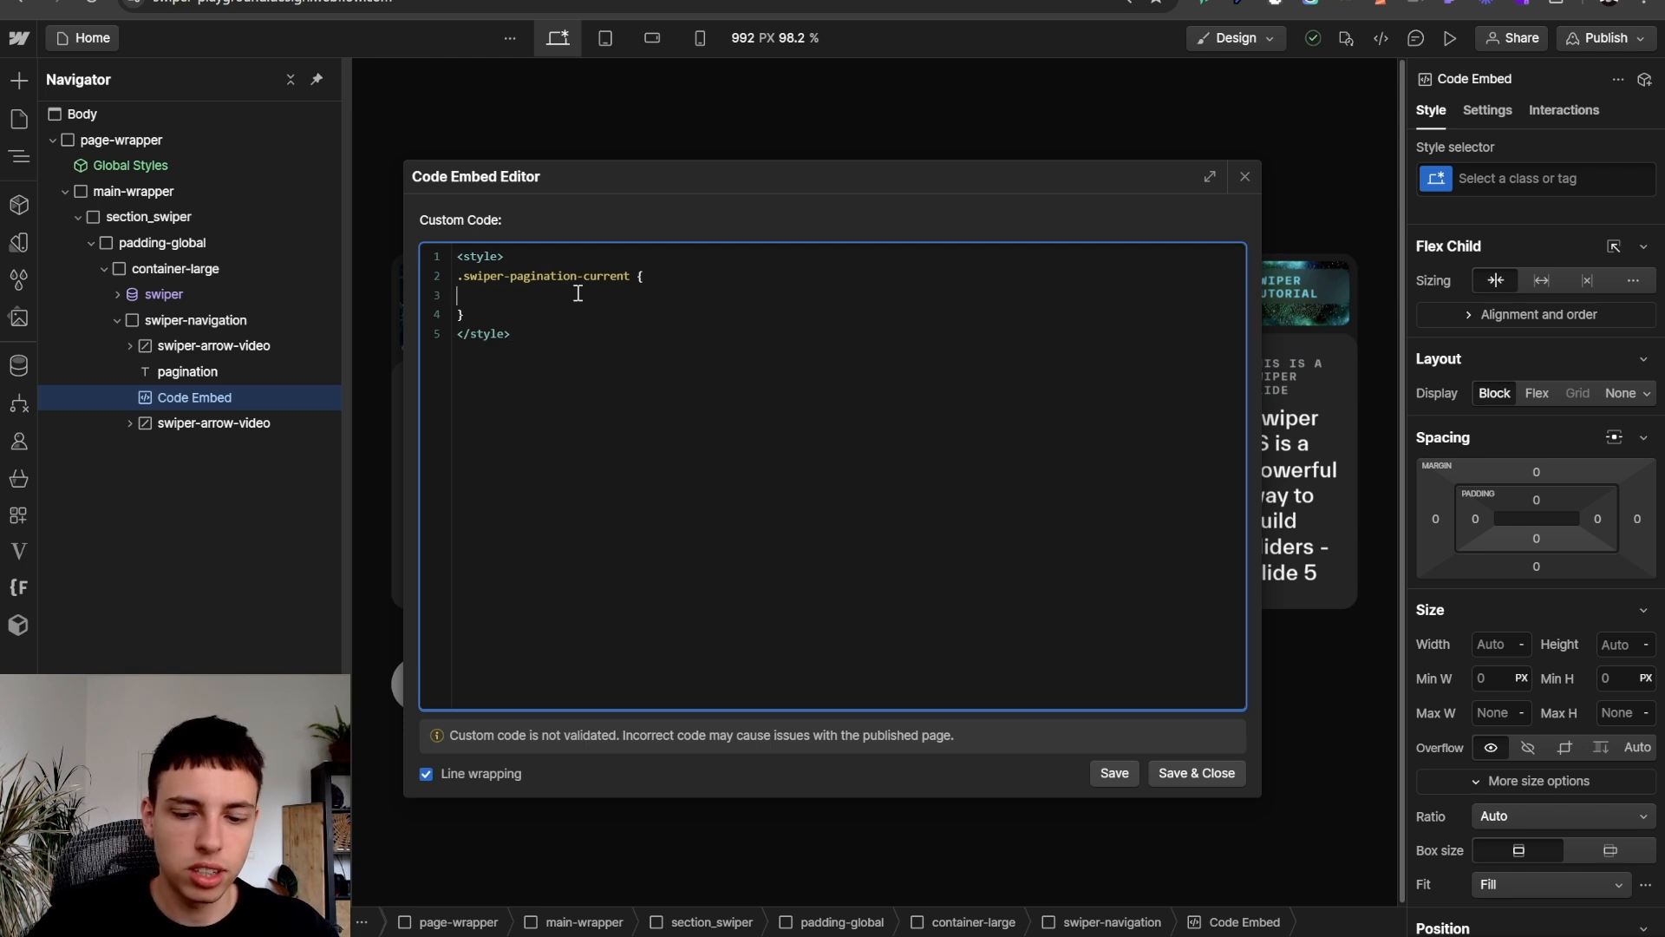
text(color)
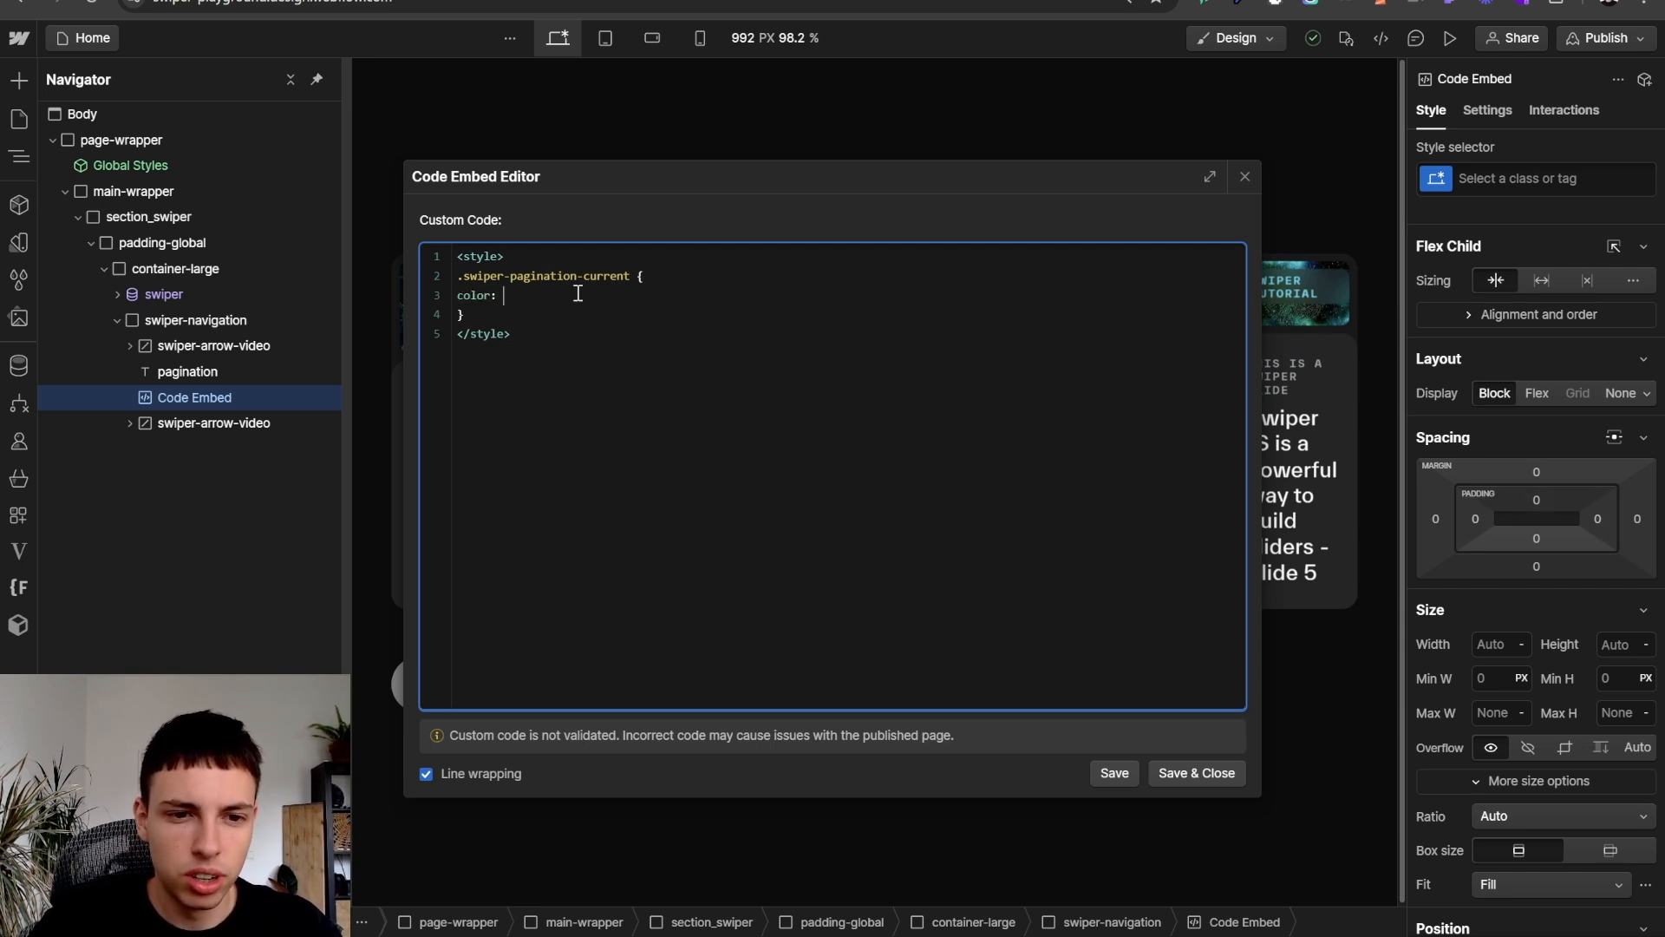
text(:)
key(ctrl+v)
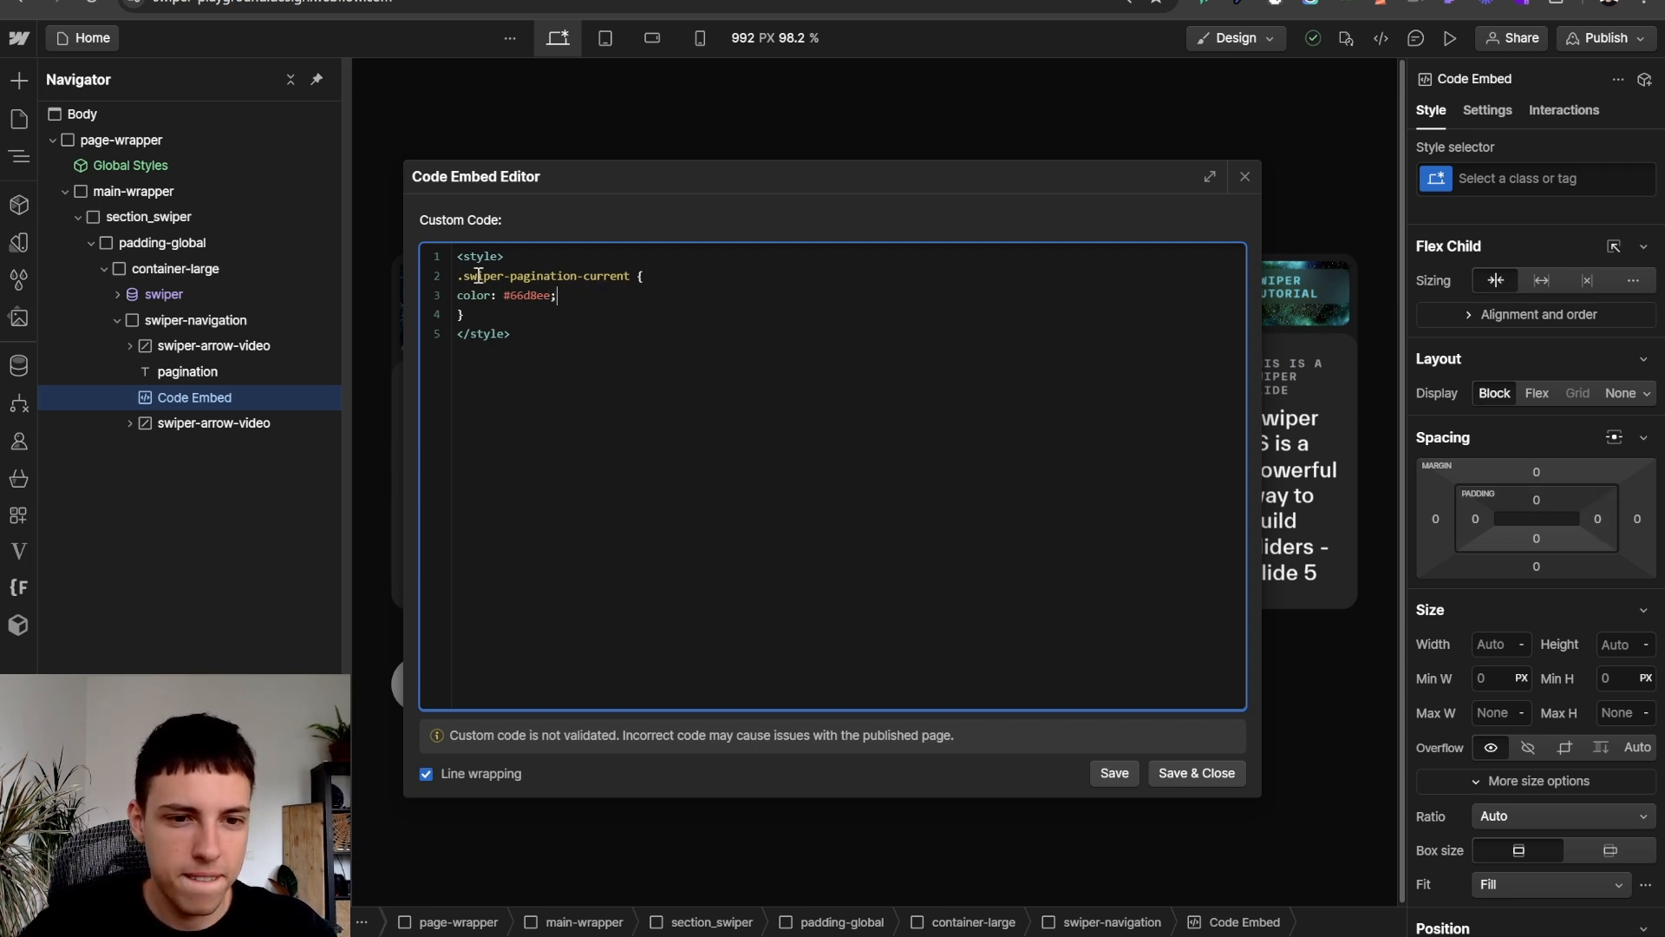
click(1195, 774)
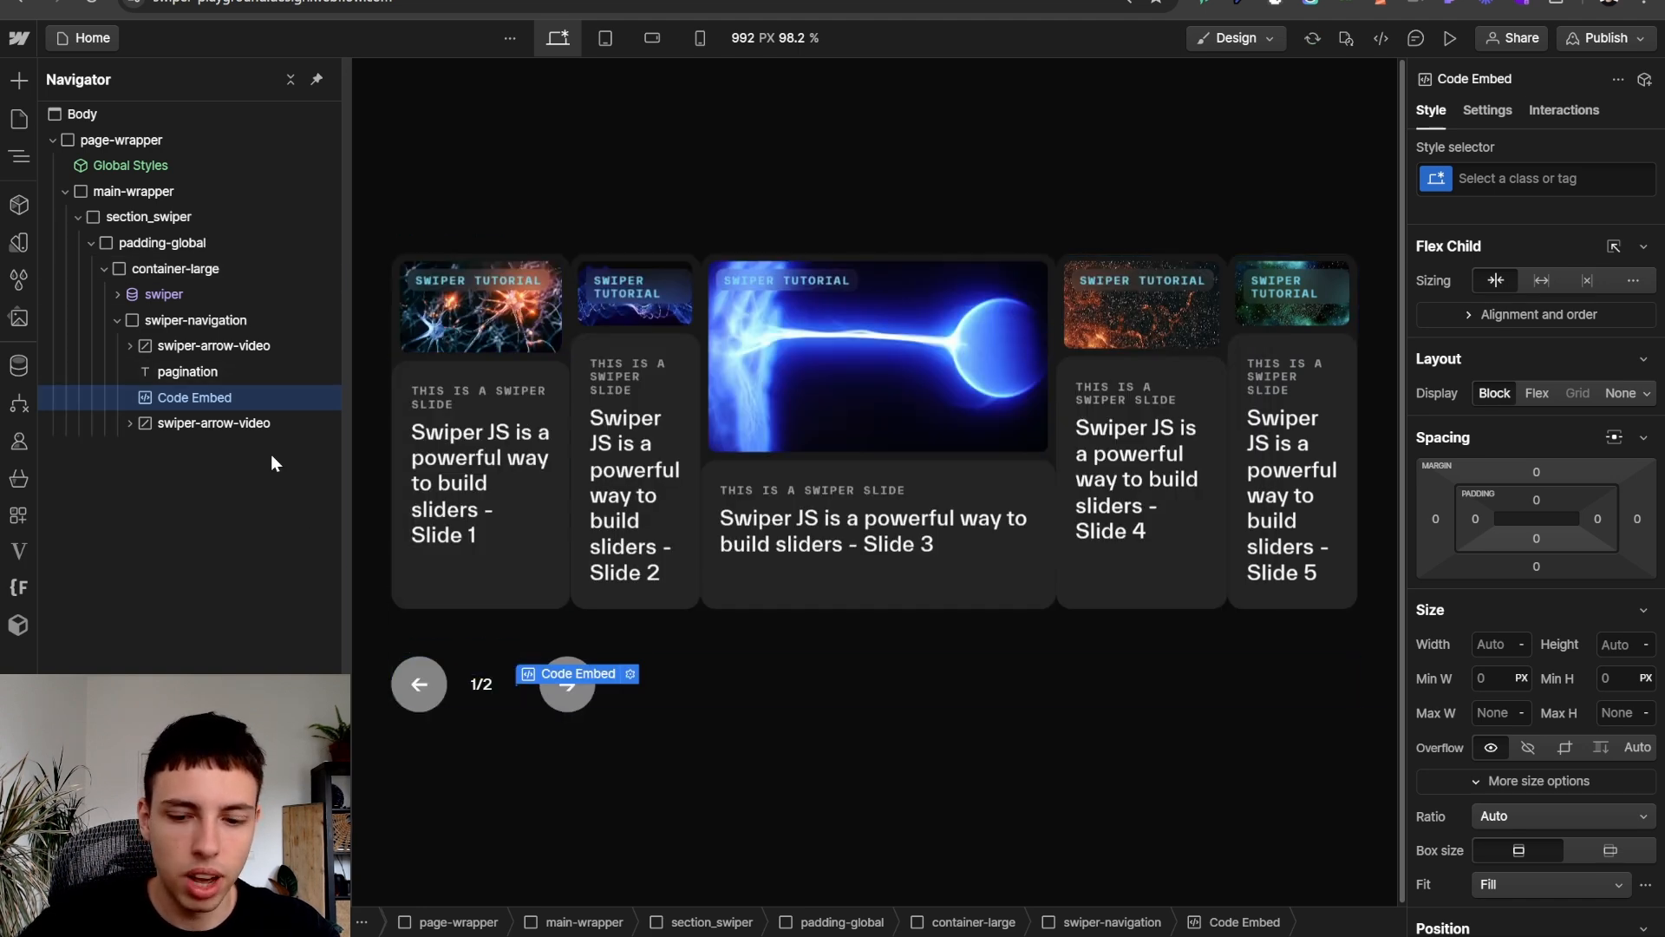
- Apply the existing custom-code-styles class to the code embed in swiper-navigation
key(ctrl+Return)
text(custom)
key(Down)
key(Down)
key(Return)
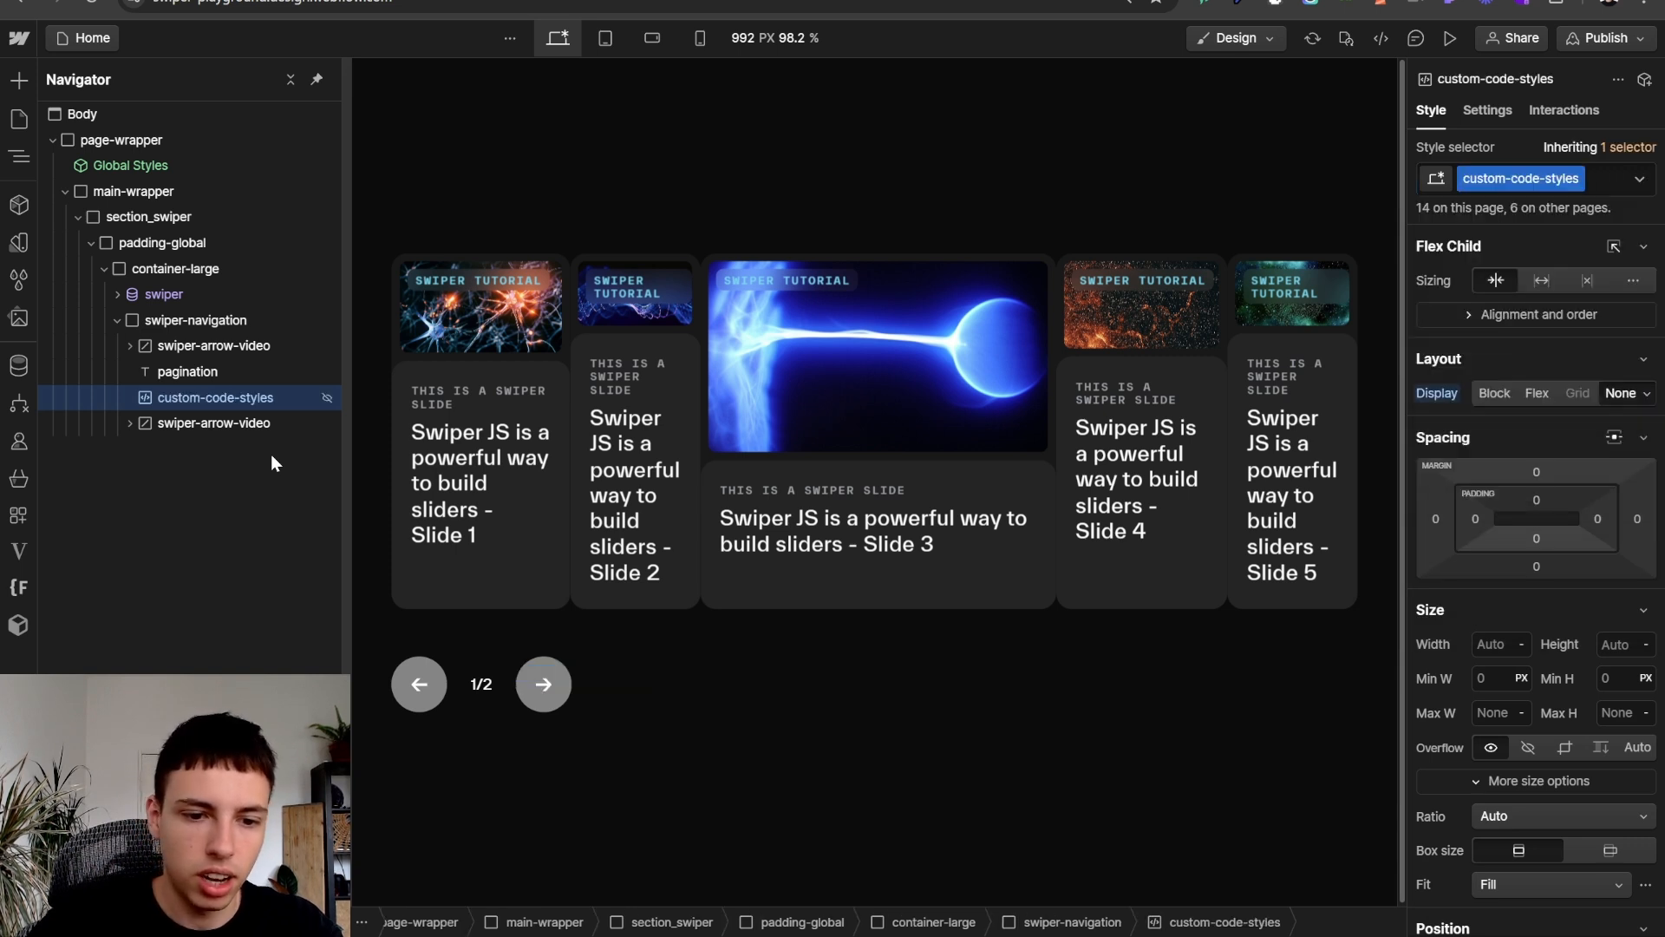
- Set the pagination text block's font weight to 700 - Bold and publish the site
click(473, 687)
scroll(1492, 548, down, 5)
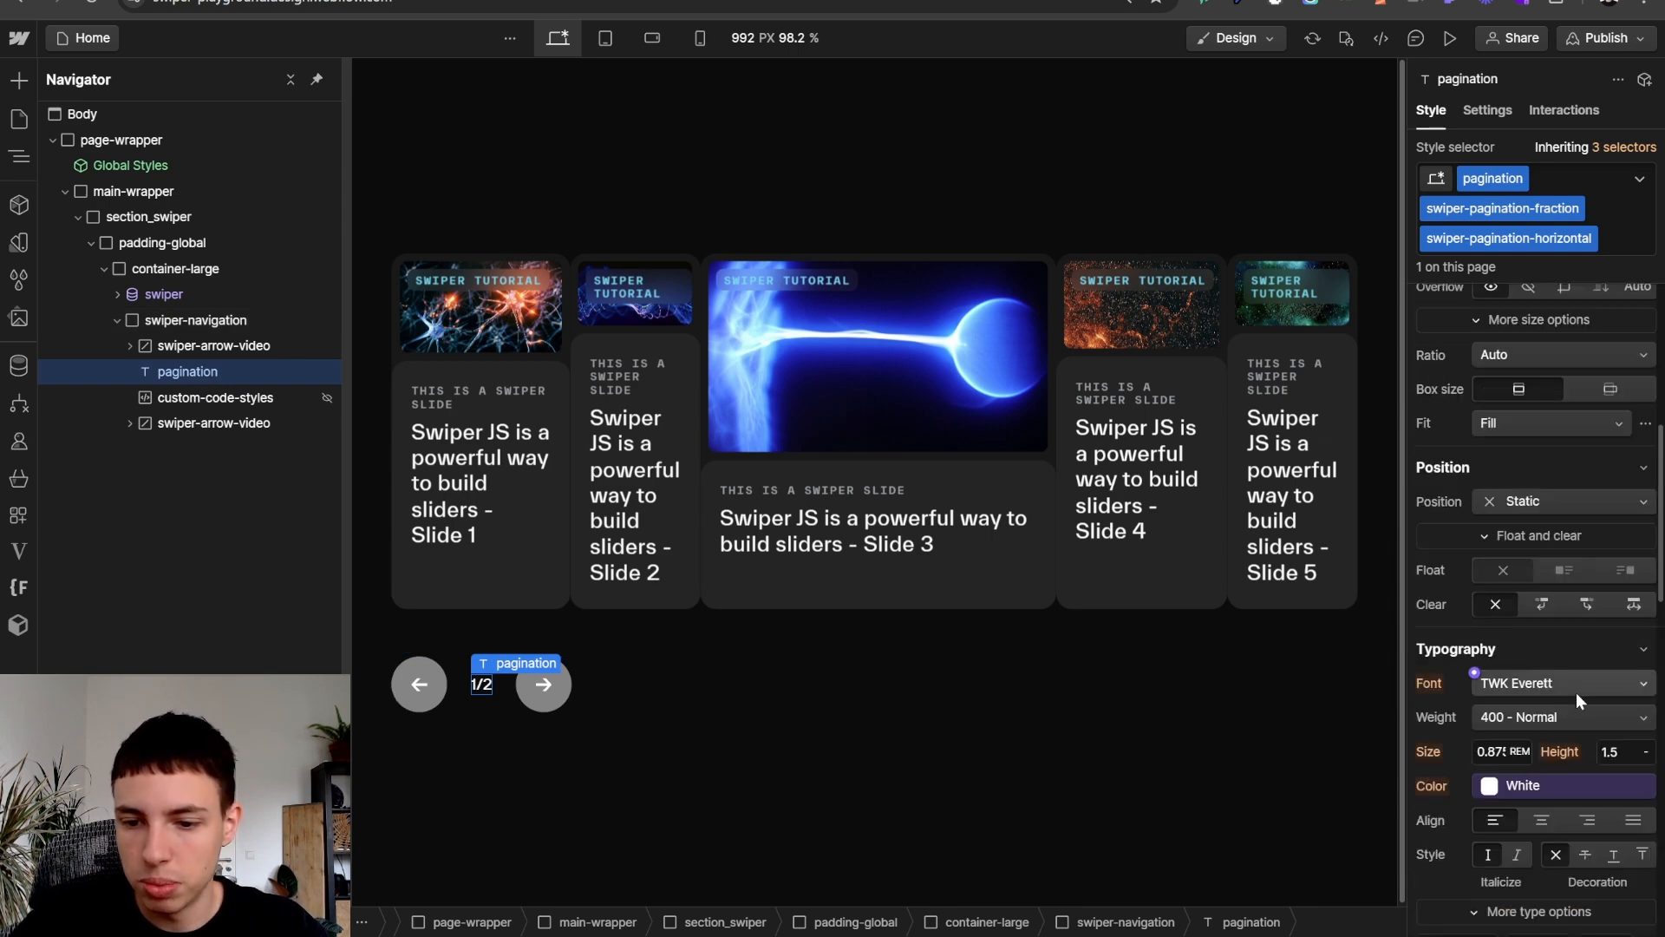
click(1570, 716)
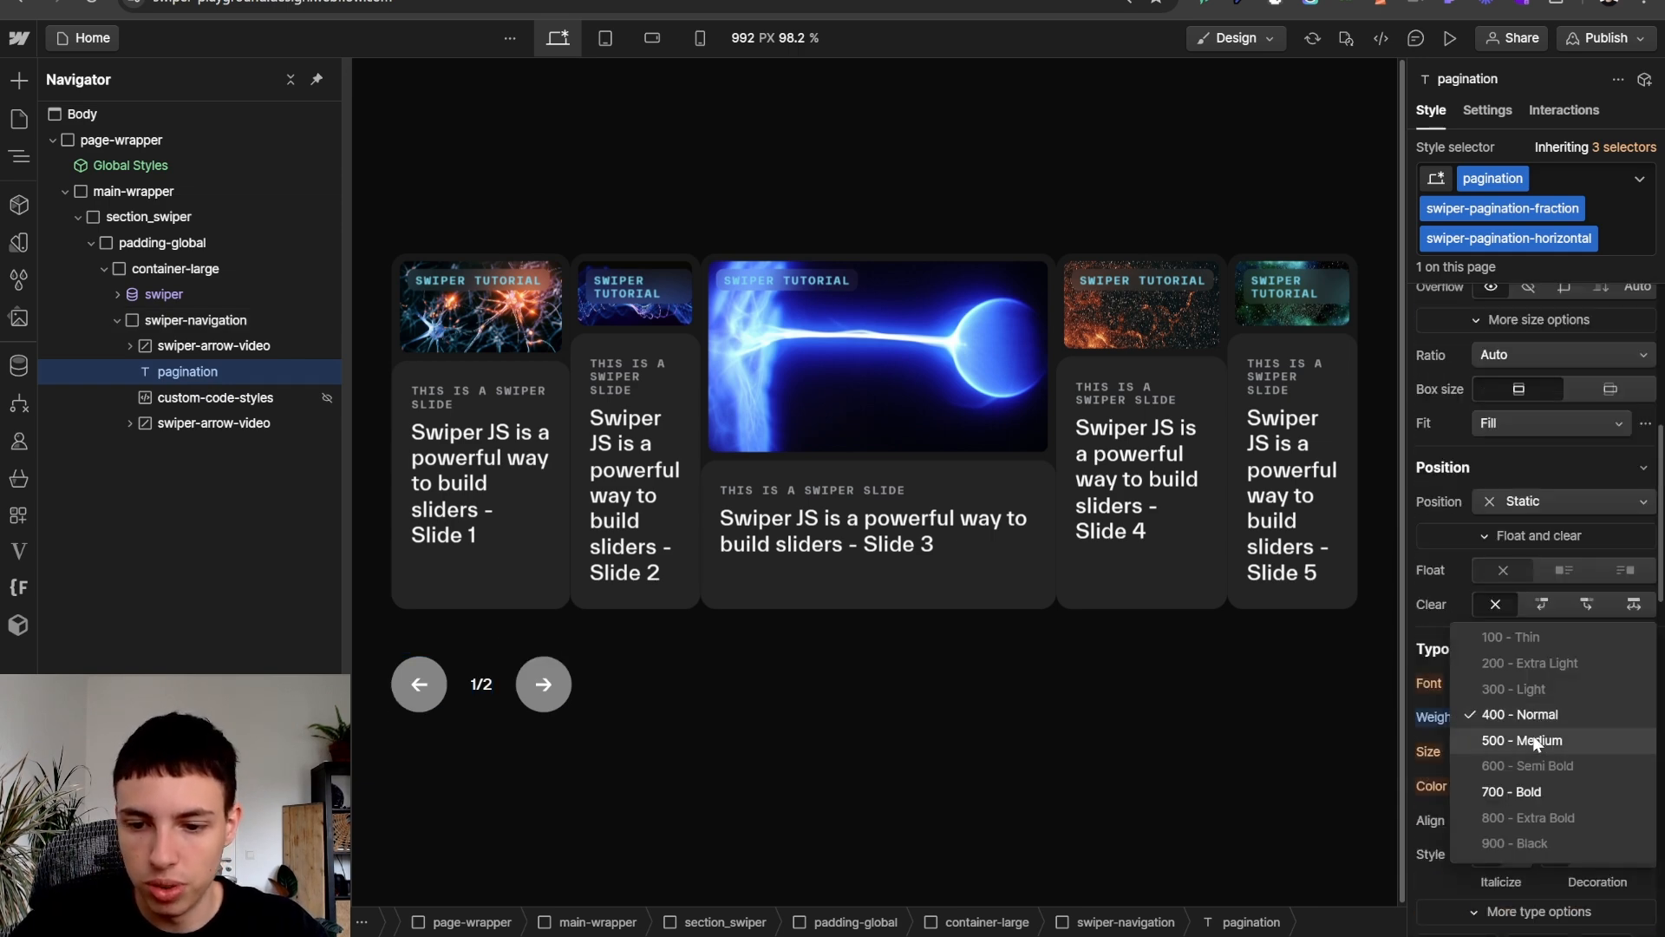
click(1538, 791)
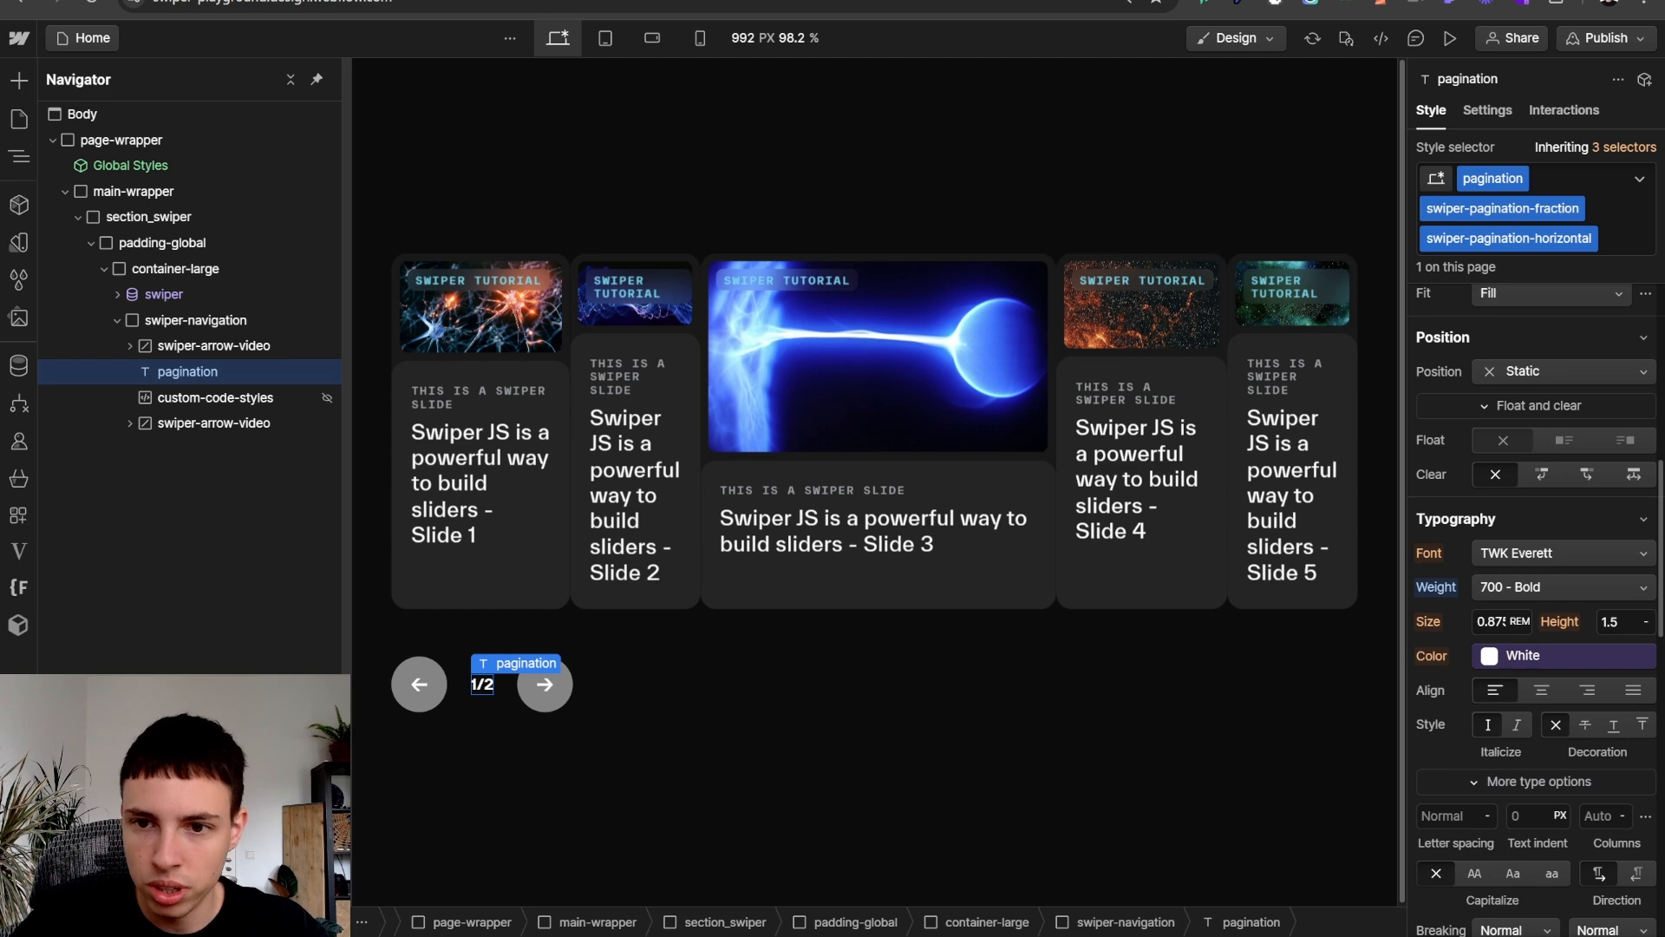
click(1595, 38)
click(1549, 377)
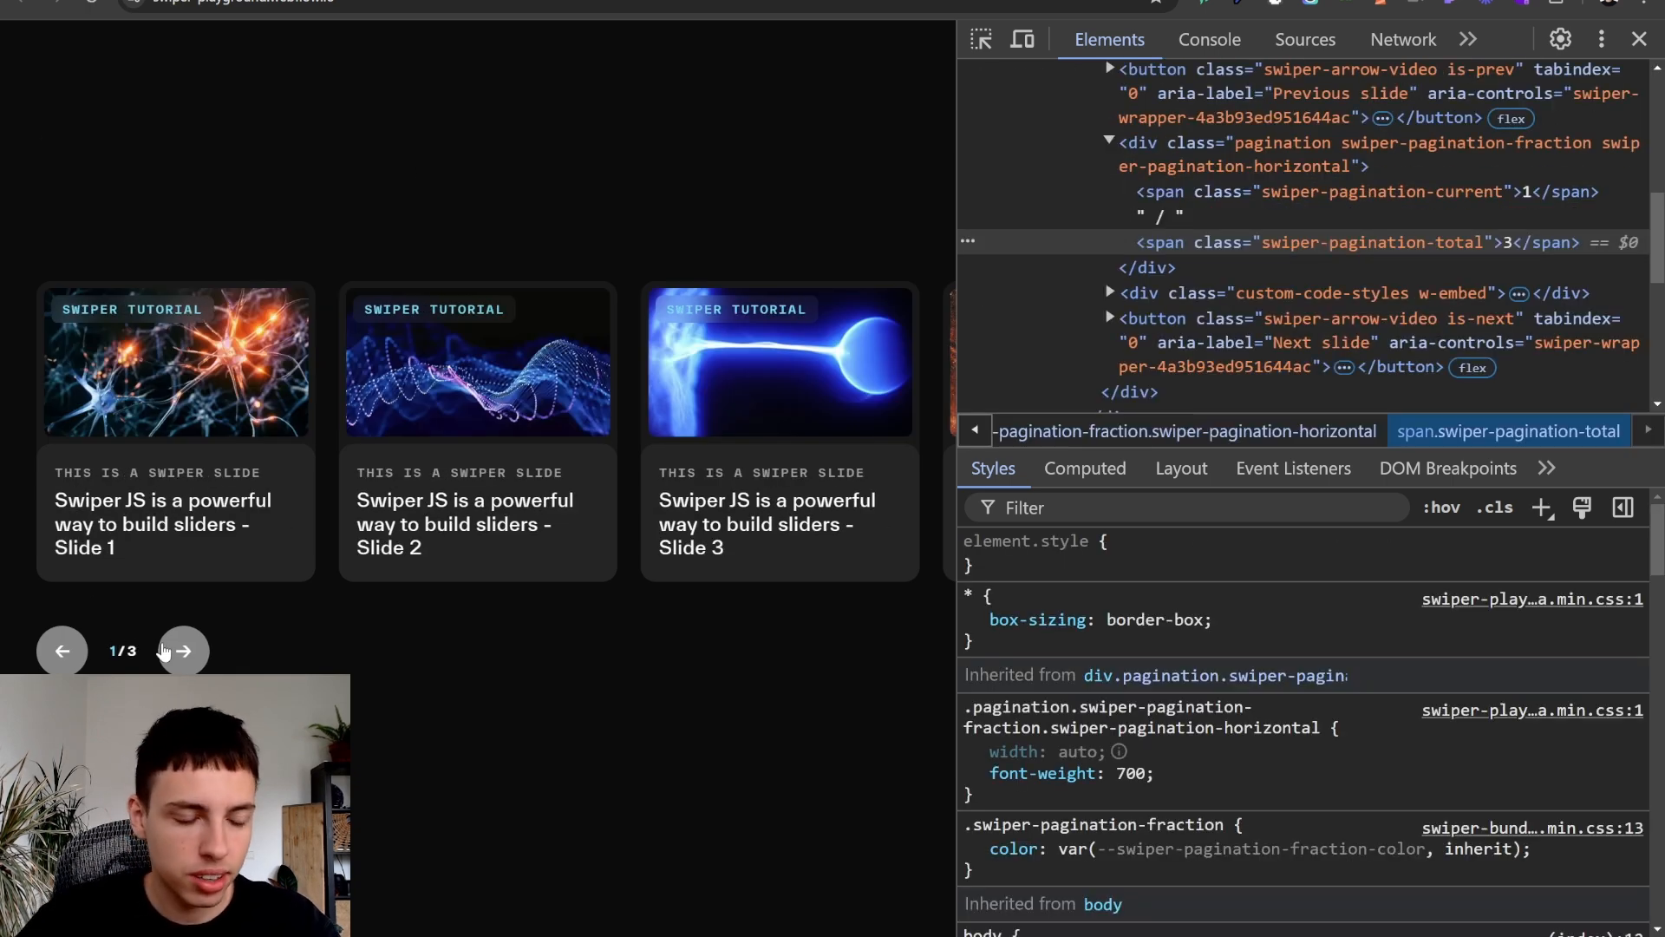
- Check the published counter's number styling up close and advance the slider to test how the count updates
key(ctrl+plus)
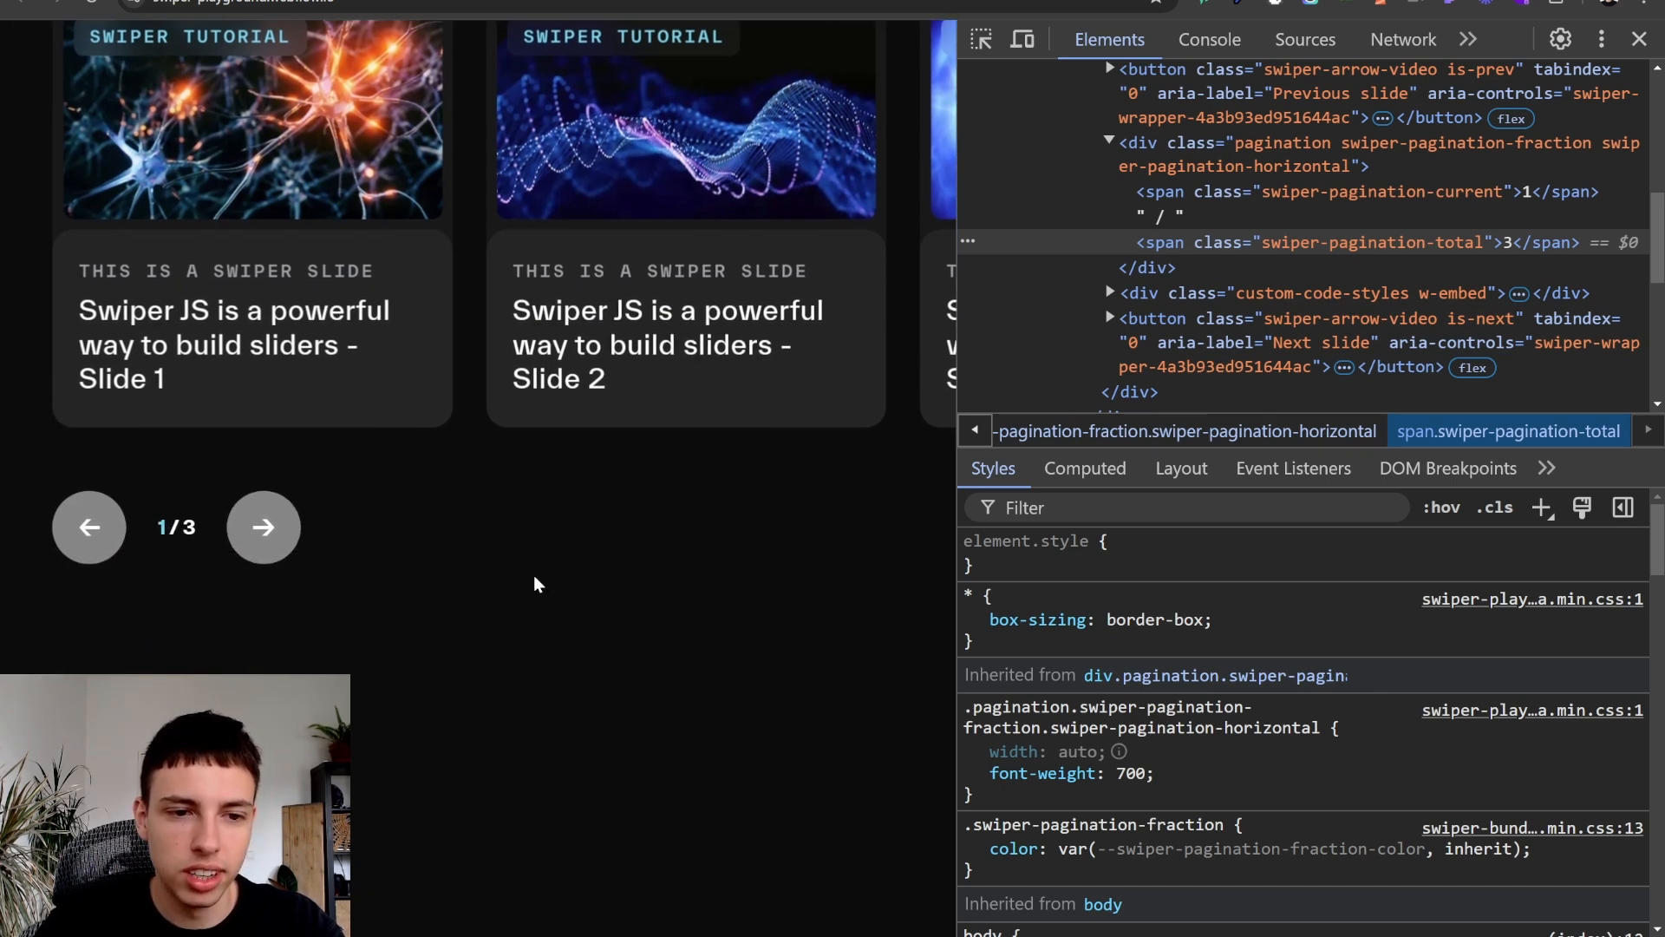
key(ctrl+minus)
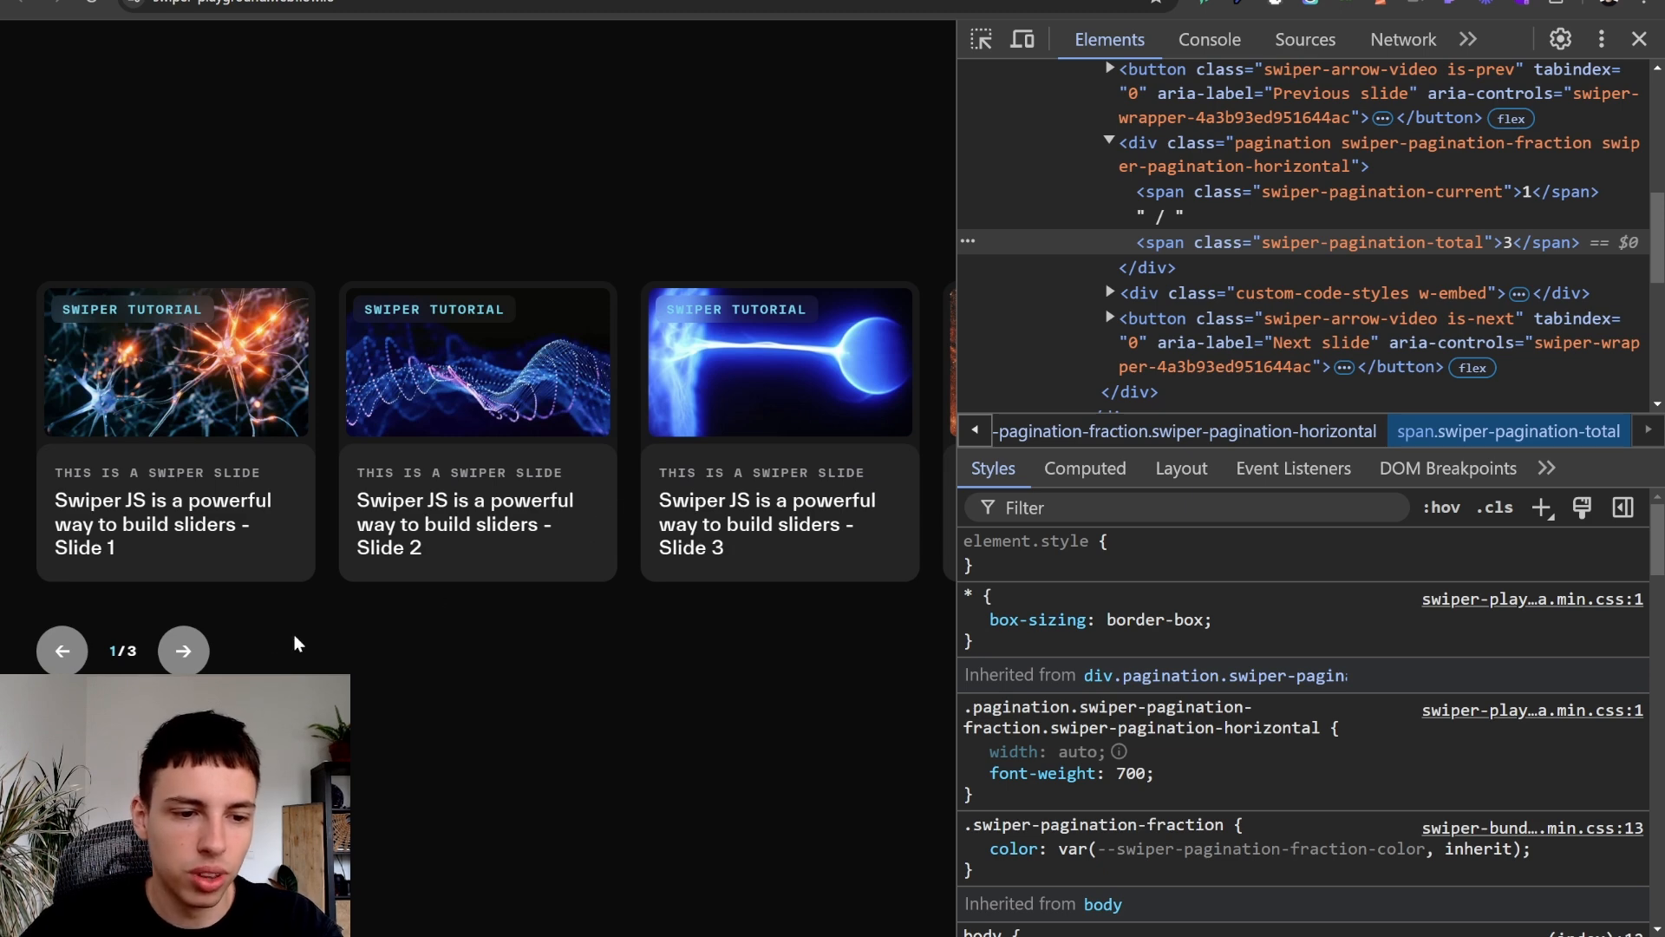
click(186, 653)
click(189, 655)
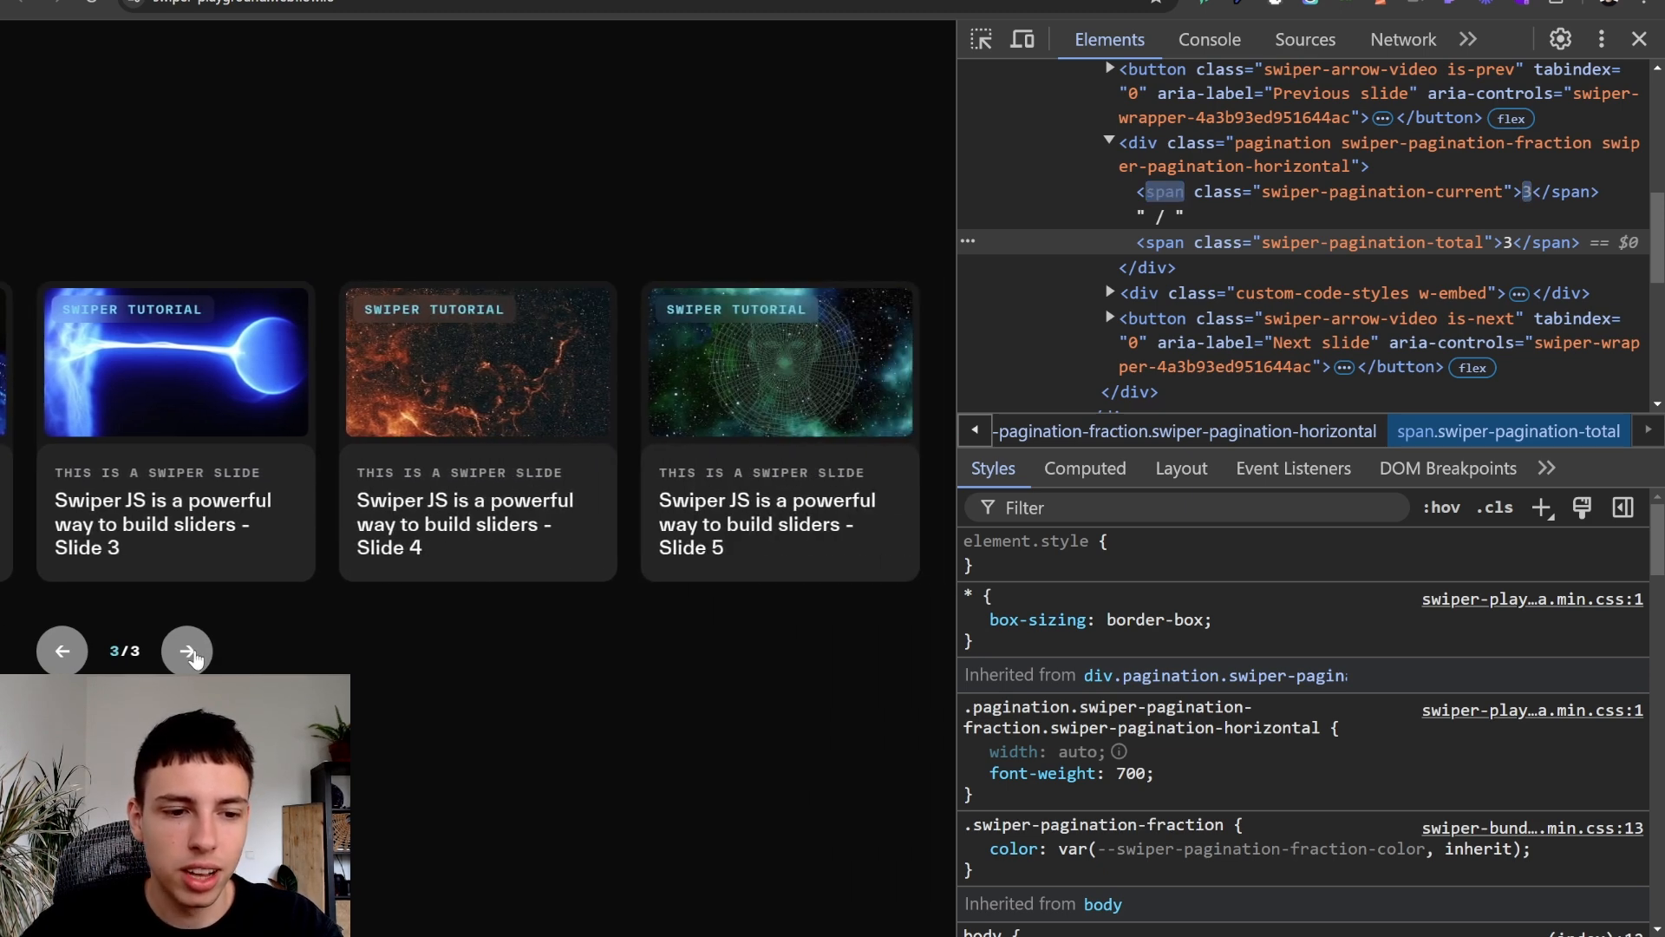
click(187, 652)
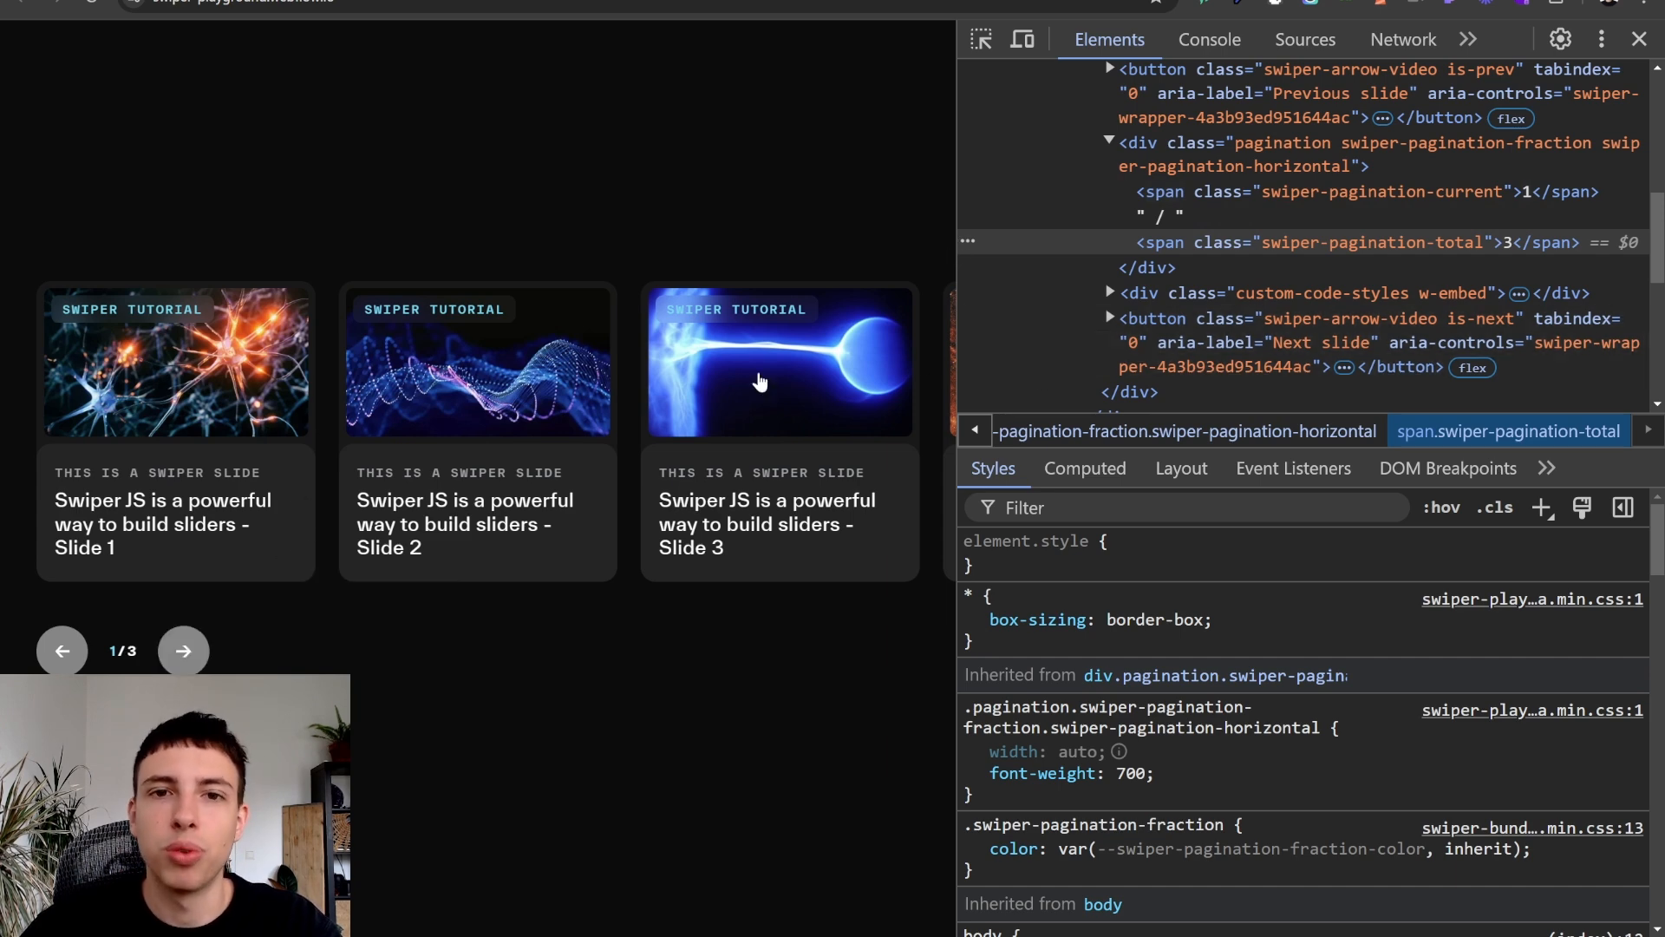
- Narrow the published page to about 381 px wide, test the counter through the slides, and return to the pagination element in the Designer
click(952, 332)
drag(953, 332, 372, 353)
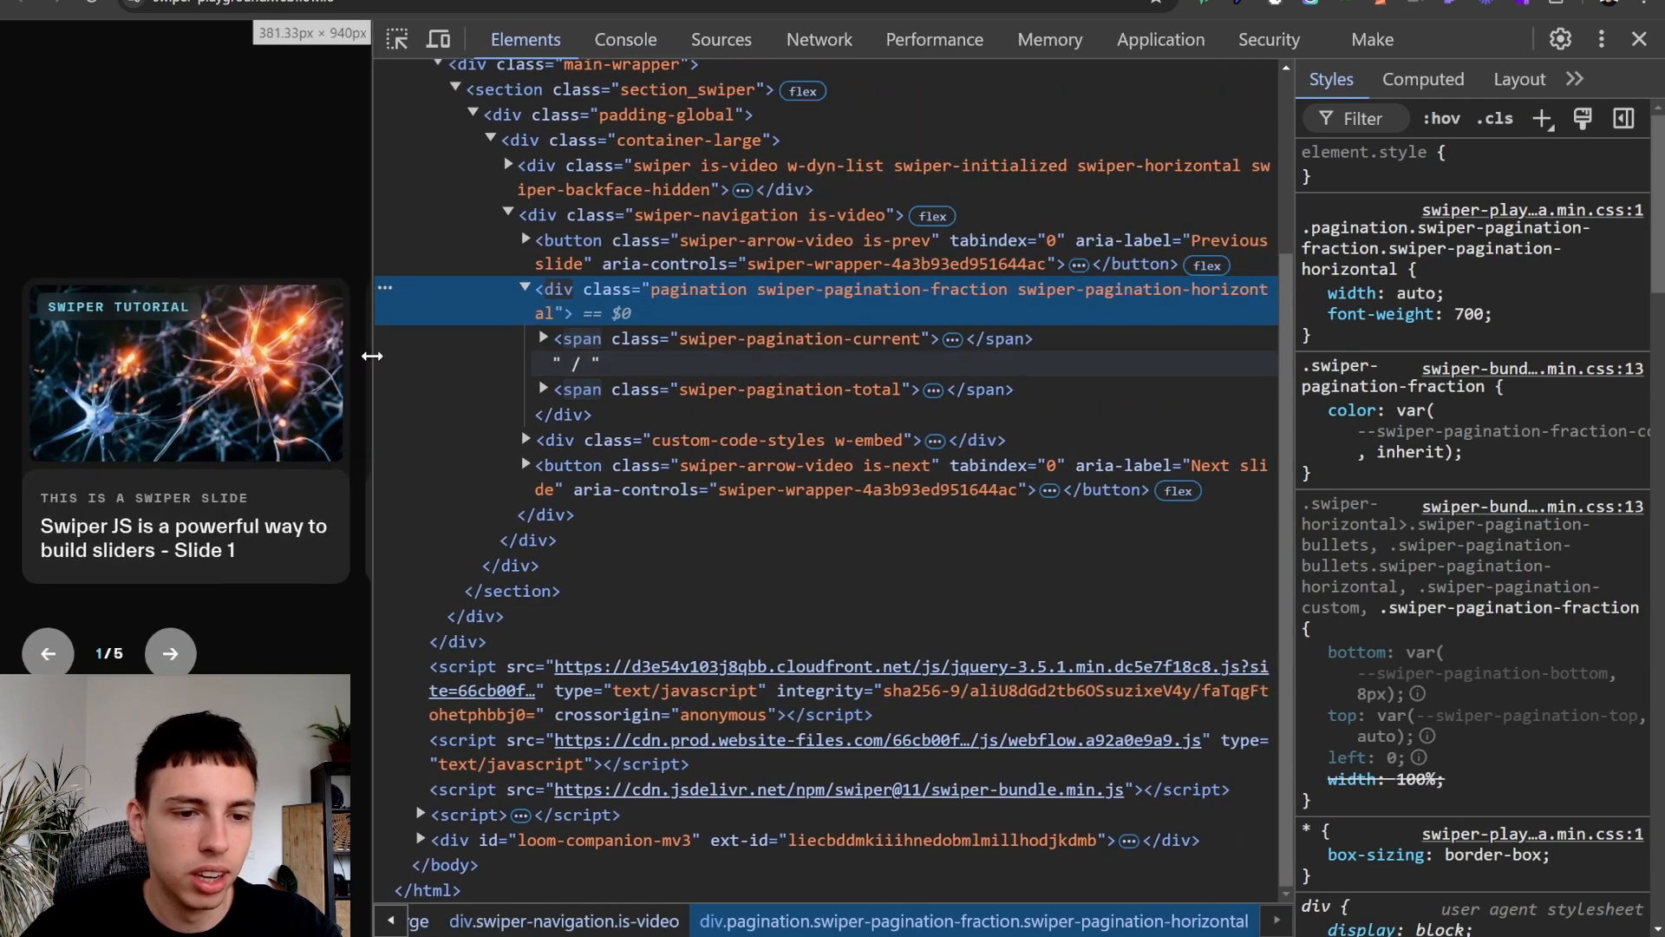
click(173, 652)
click(173, 653)
click(174, 652)
click(173, 652)
click(174, 652)
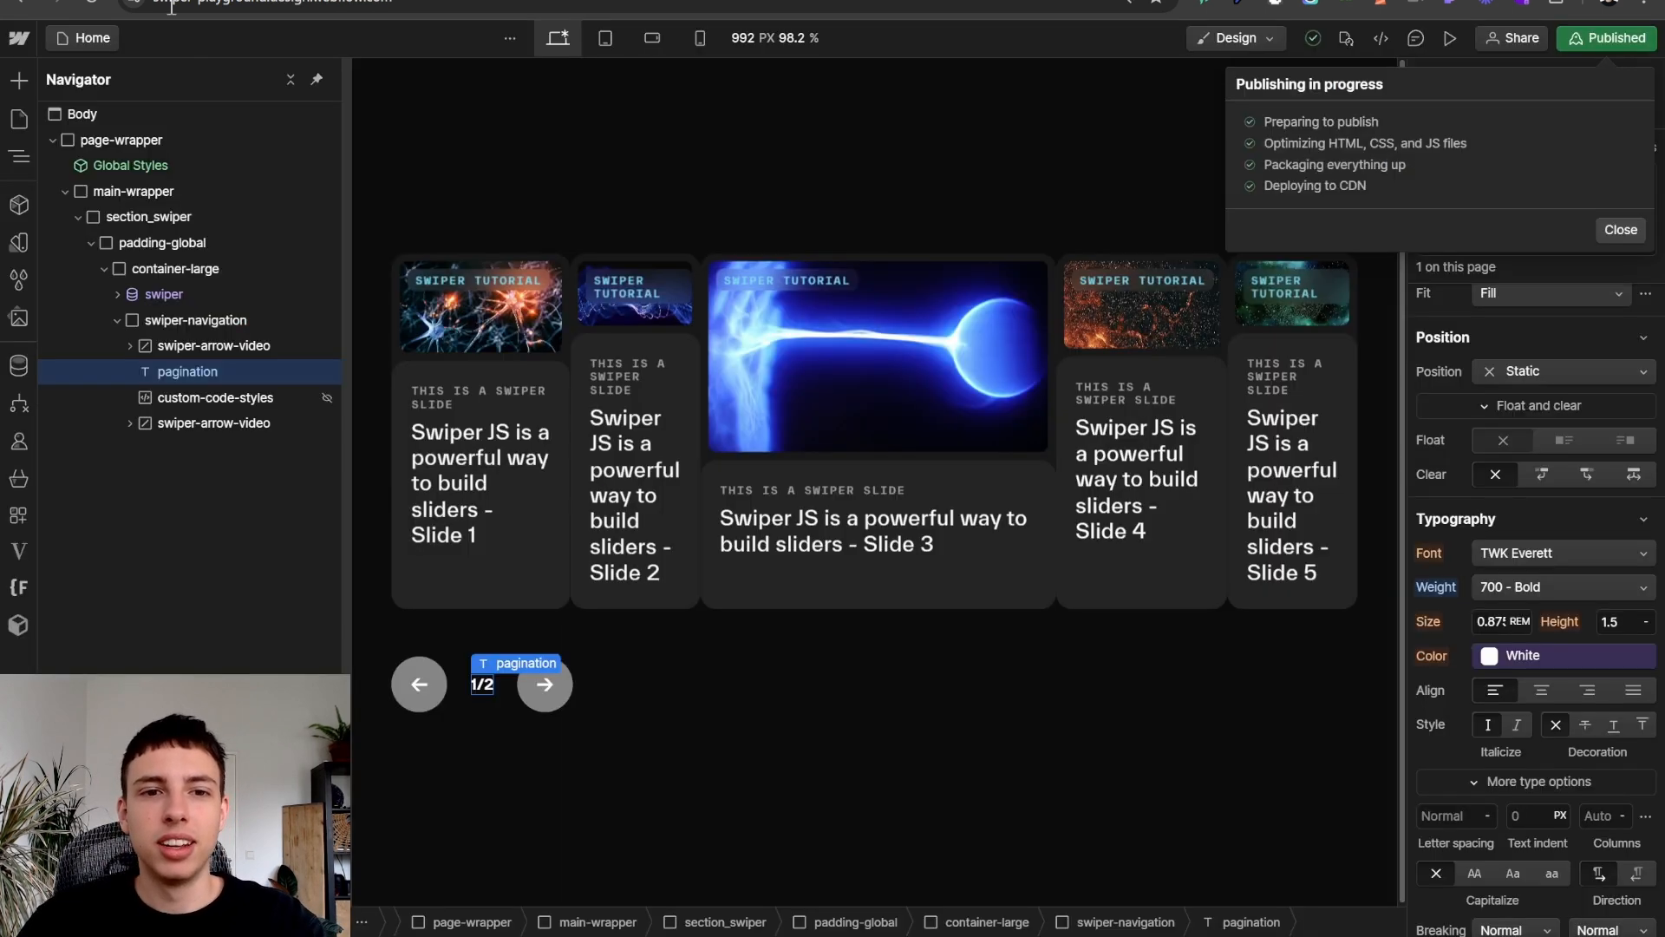
click(247, 371)
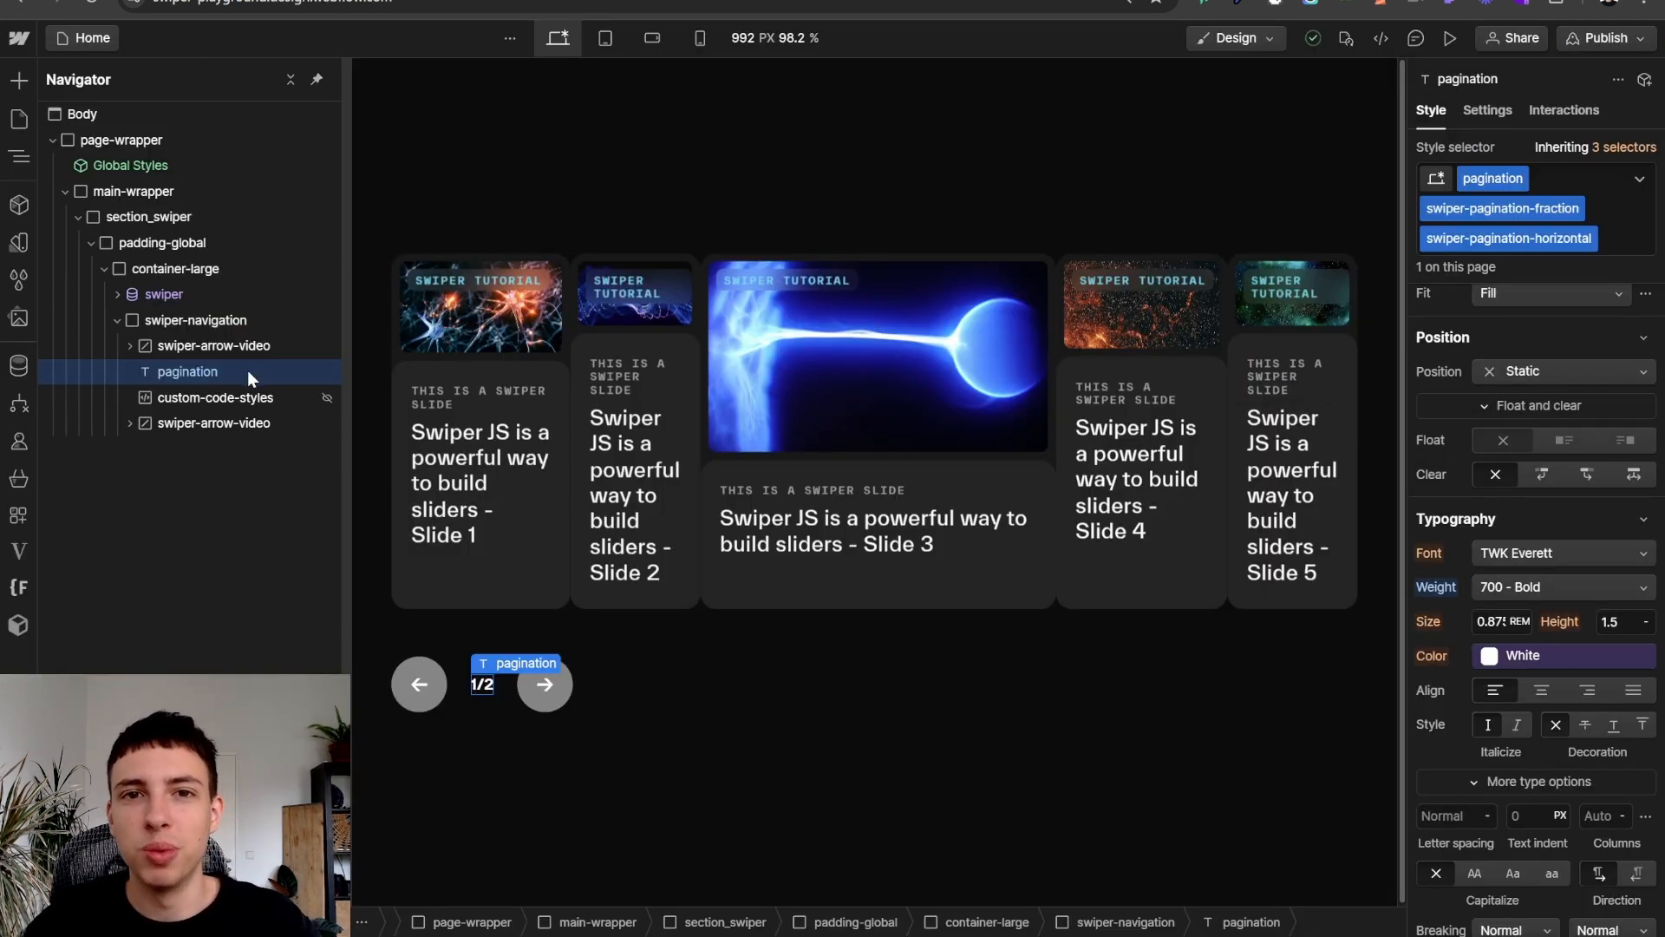